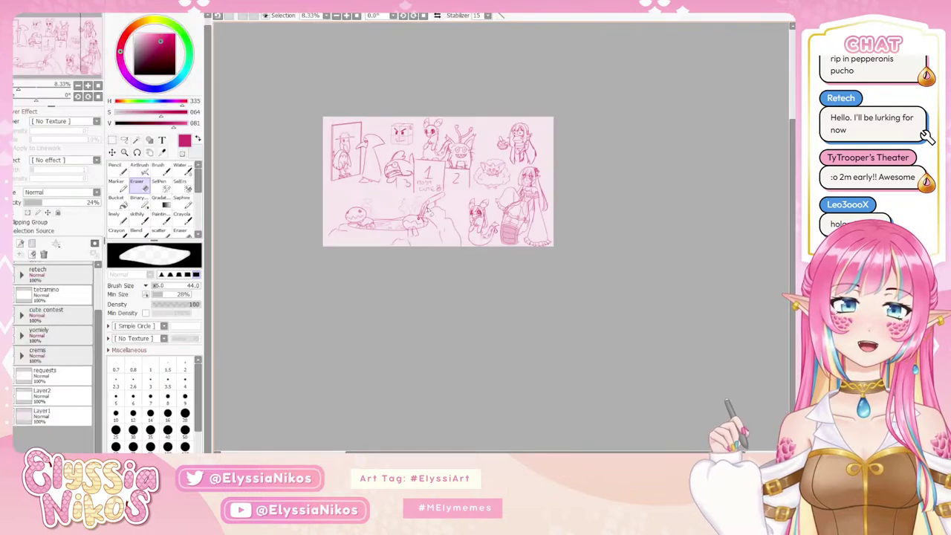
# - Show the requests layer over the sketches to review the list, and hide it again
pyautogui.scroll(2, 395, 195)
pyautogui.moveTo(793, 227); pyautogui.dragTo(792, 184)
pyautogui.moveTo(546, 452); pyautogui.dragTo(535, 453)
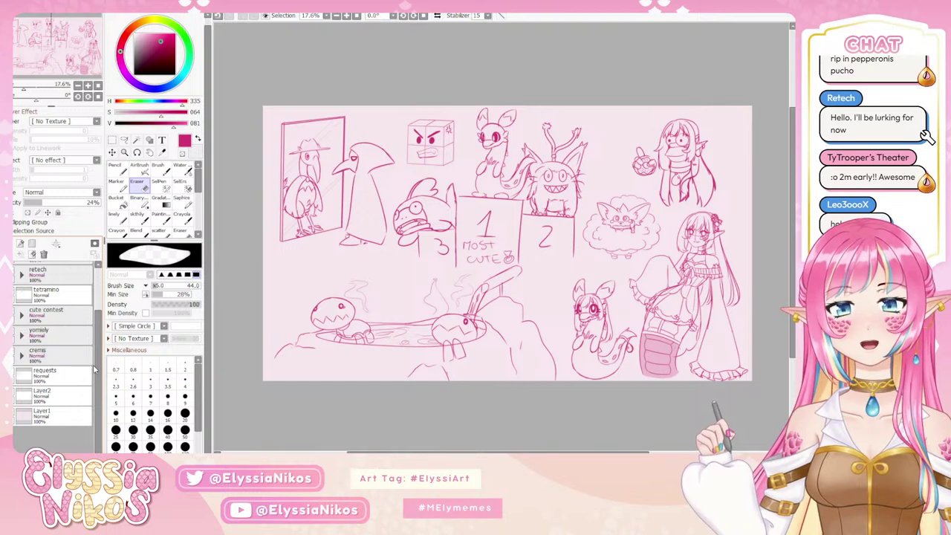
pyautogui.moveTo(97, 361); pyautogui.dragTo(103, 303)
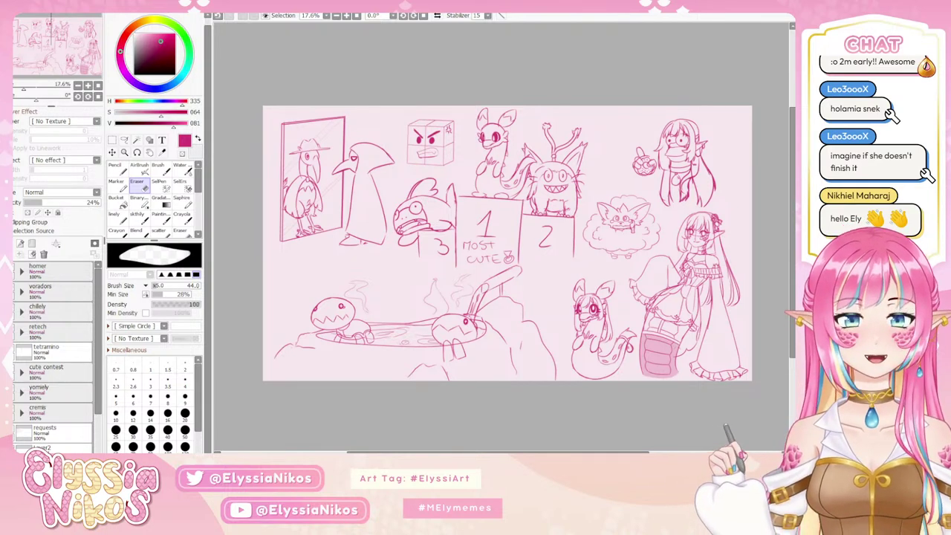
pyautogui.click(45, 430)
pyautogui.click(15, 438)
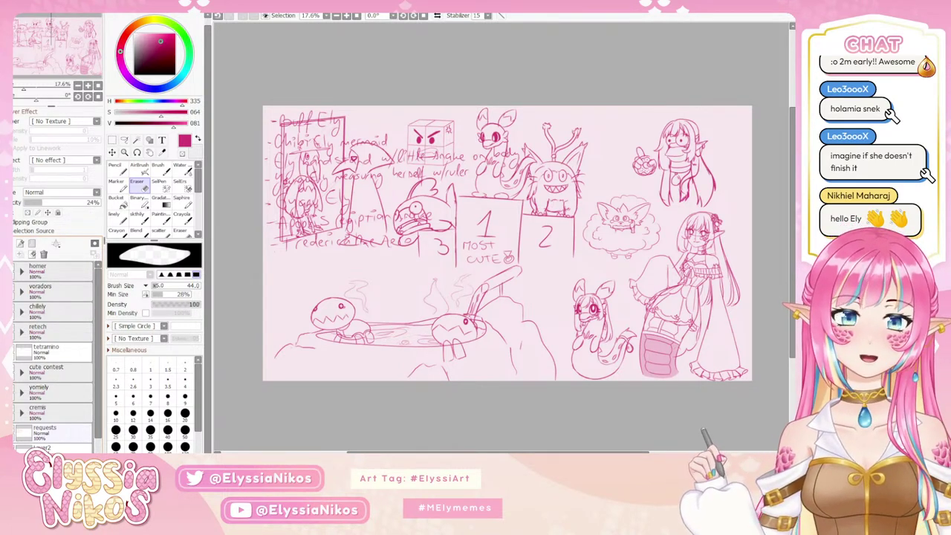
pyautogui.click(45, 413)
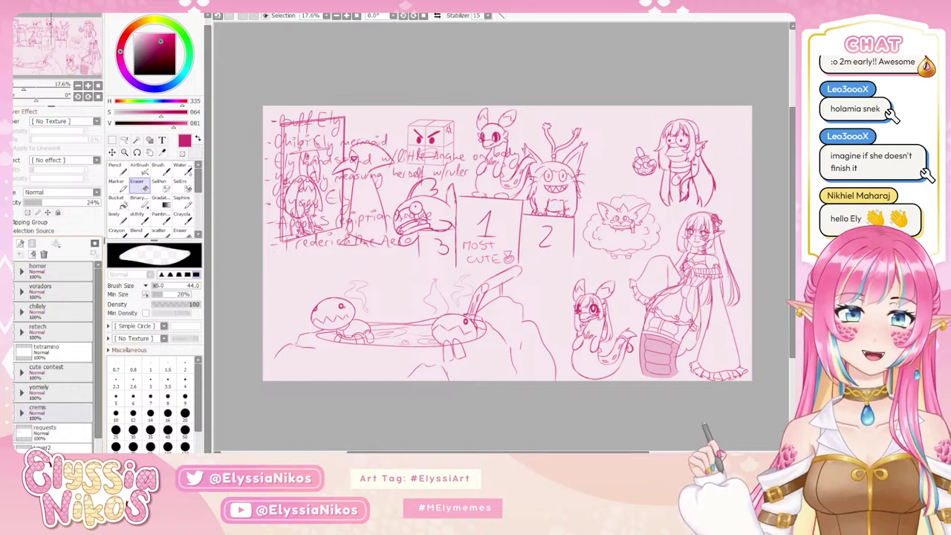
pyautogui.click(16, 437)
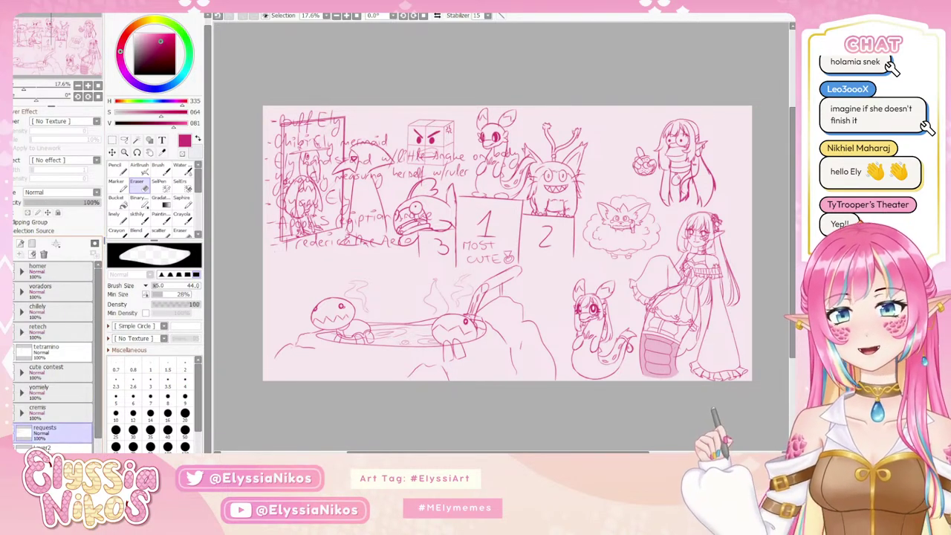
pyautogui.click(16, 433)
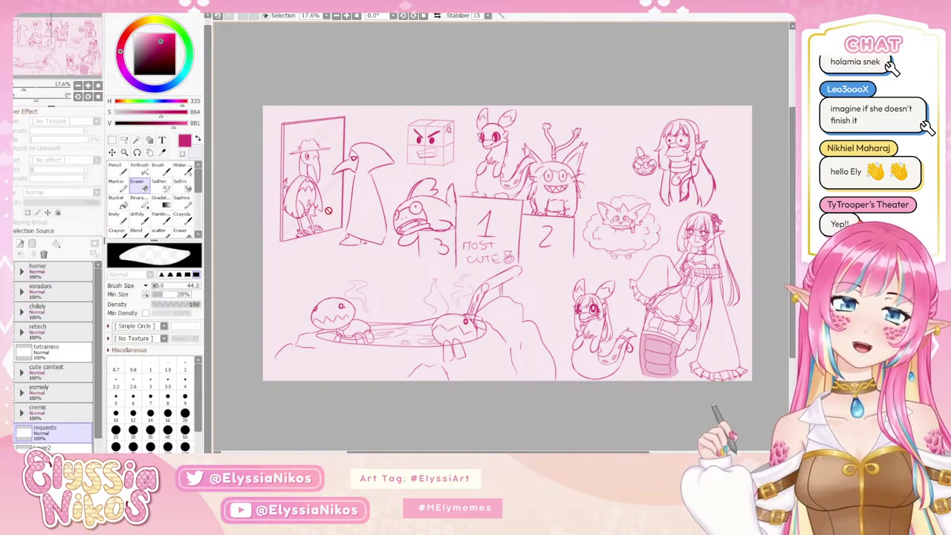
# - Hide all the existing sketch folders and the tetramino layer, and show only the requests list over the background
pyautogui.click(15, 272)
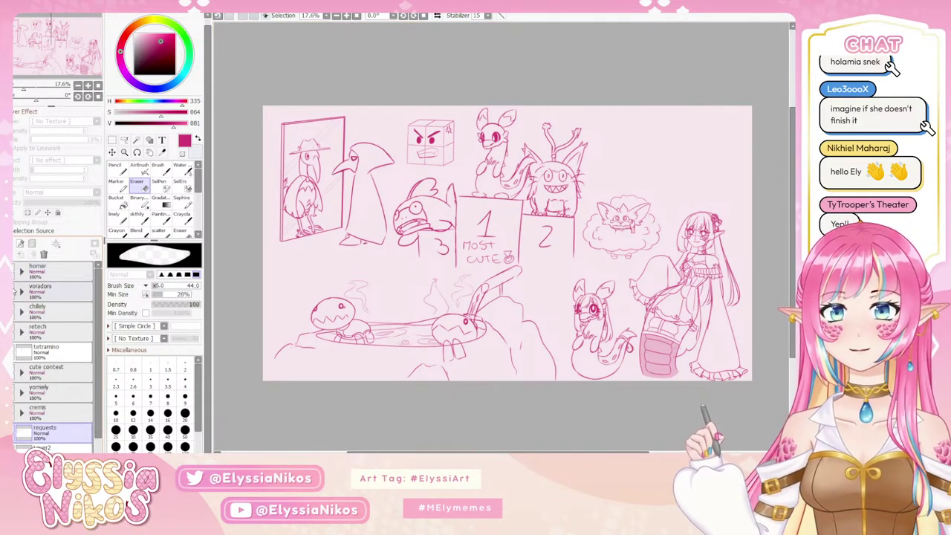
pyautogui.click(15, 292)
pyautogui.click(15, 312)
pyautogui.click(15, 331)
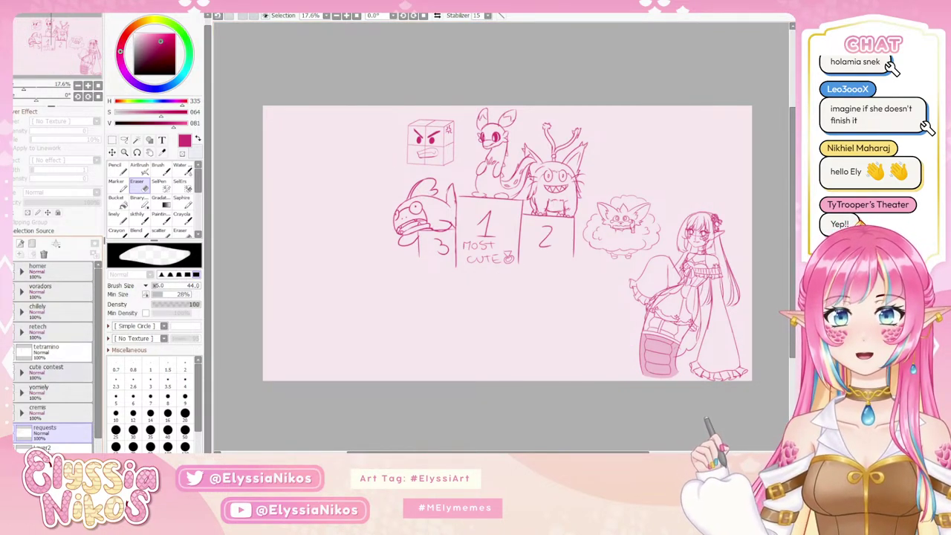
pyautogui.click(16, 370)
pyautogui.click(15, 352)
pyautogui.click(15, 393)
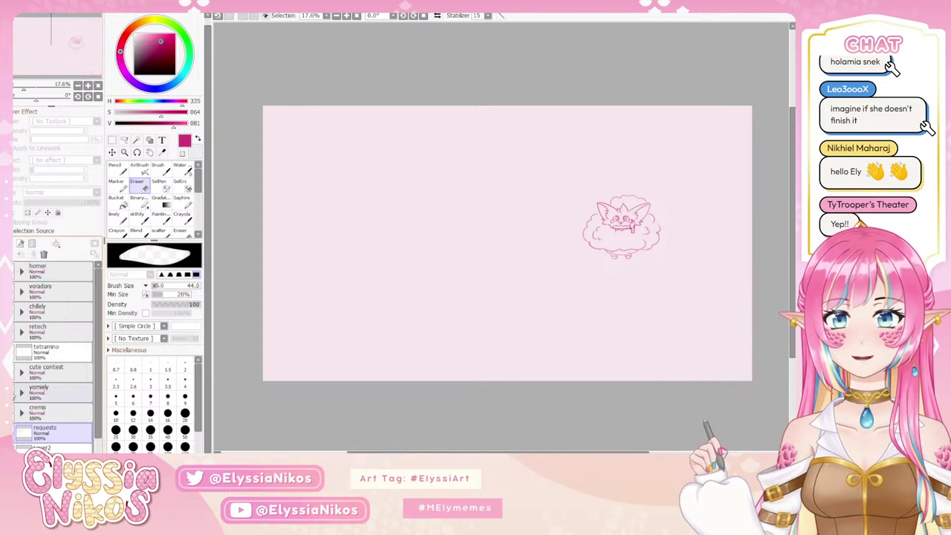
pyautogui.click(14, 413)
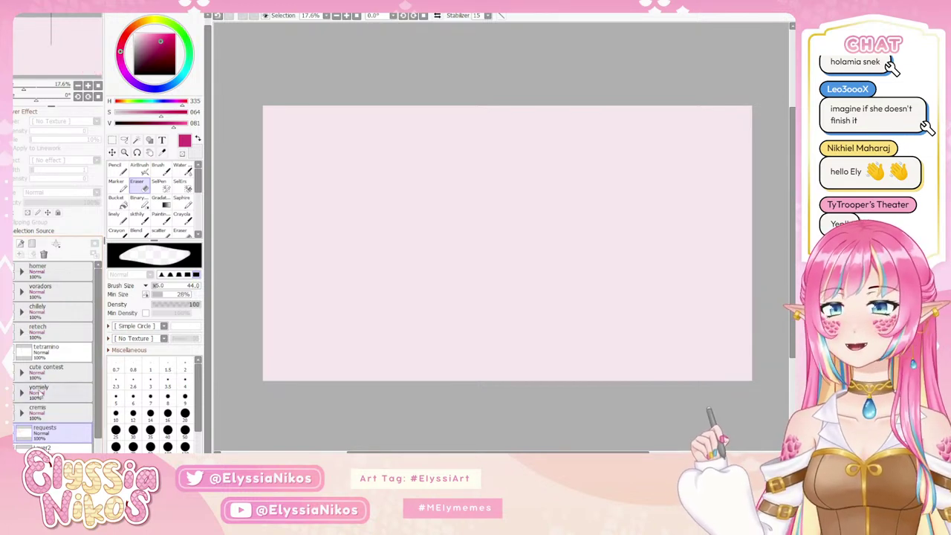
pyautogui.click(15, 433)
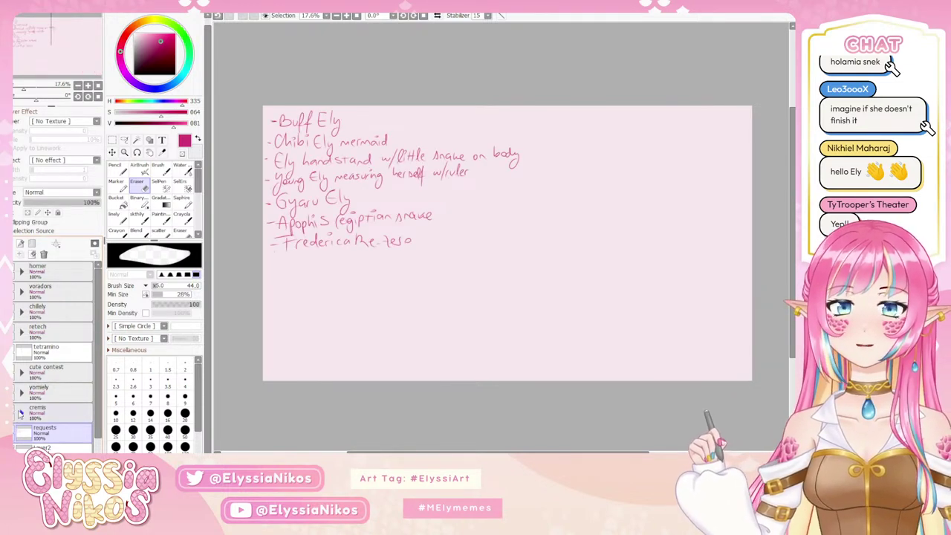
# - Create a layer folder named buff, add a new layer inside it and choose the skthly brush
pyautogui.click(31, 244)
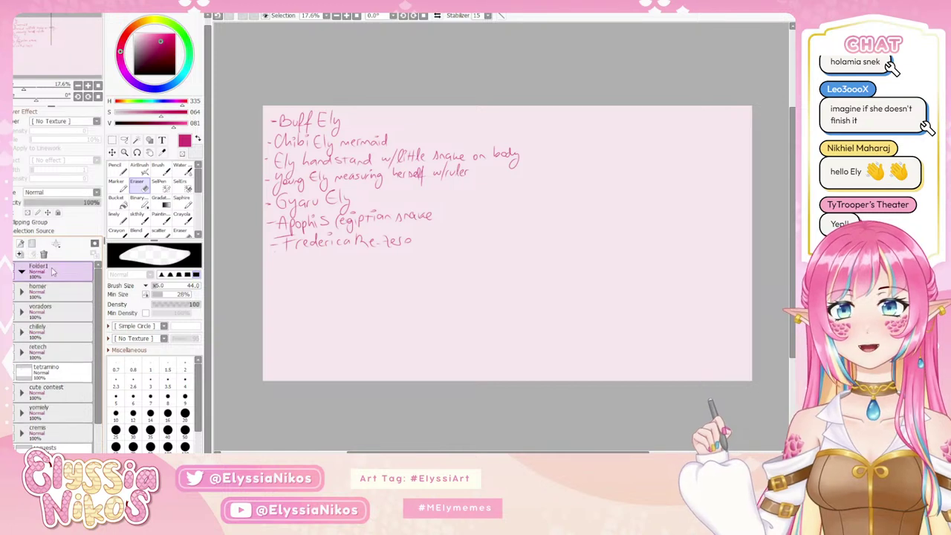
pyautogui.write('buff')
pyautogui.press('Return')
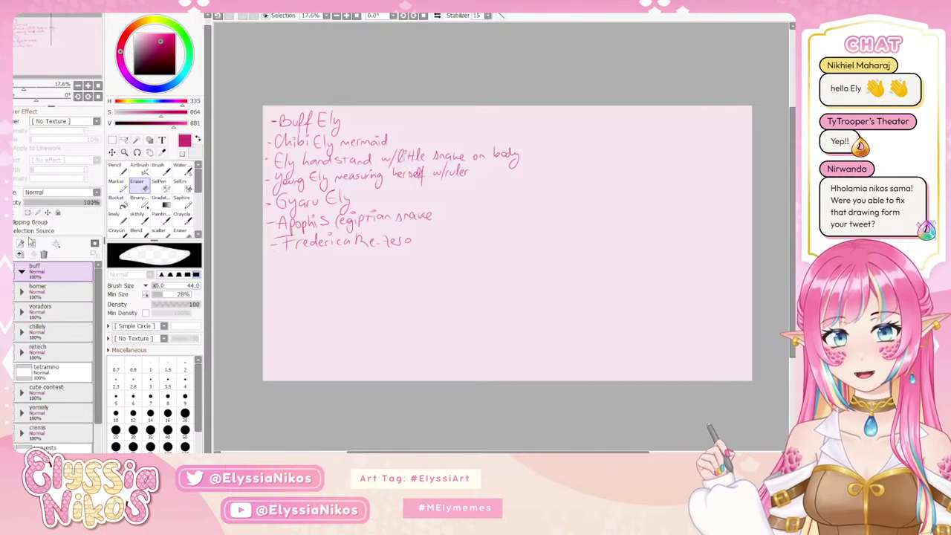
pyautogui.click(136, 217)
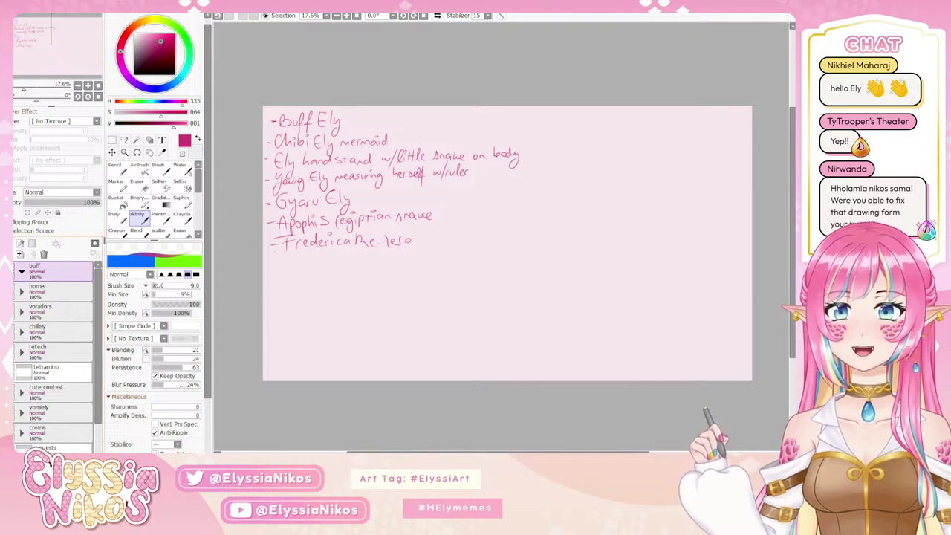
pyautogui.click(20, 244)
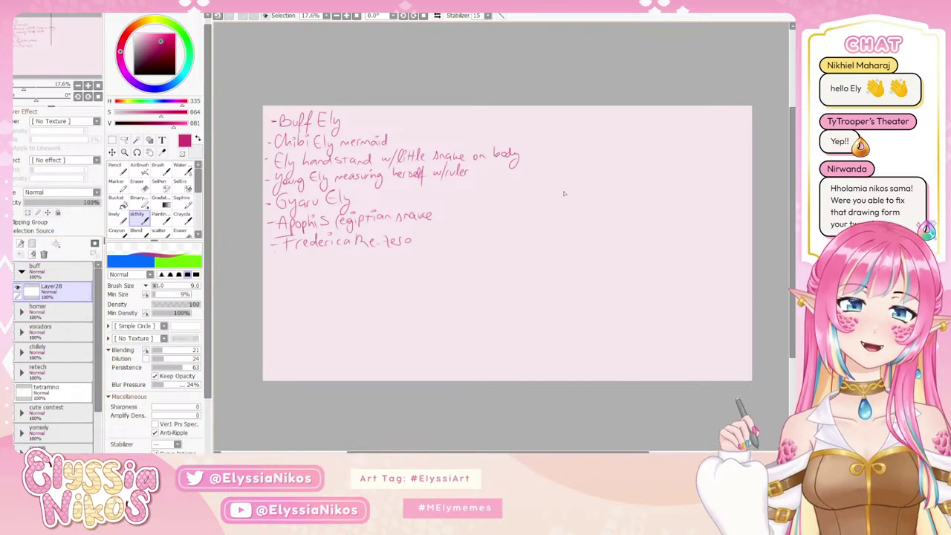
# - Increase the skthly brush size to 34
pyautogui.press(']')
pyautogui.press(']')
pyautogui.press(']')
pyautogui.press(']')
pyautogui.press(']')
pyautogui.press(']')
pyautogui.press(']')
pyautogui.press(']')
pyautogui.press(']')
pyautogui.press(']')
pyautogui.press(']')
pyautogui.press(']')
pyautogui.press(']')
pyautogui.press(']')
pyautogui.press(']')
pyautogui.press(']')
pyautogui.press(']')
pyautogui.press(']')
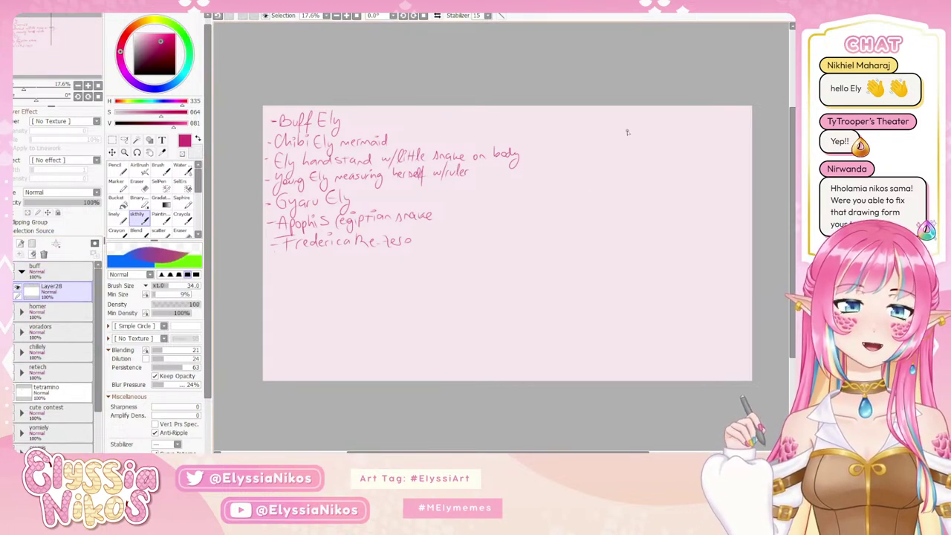
pyautogui.moveTo(605, 165); pyautogui.dragTo(607, 173)
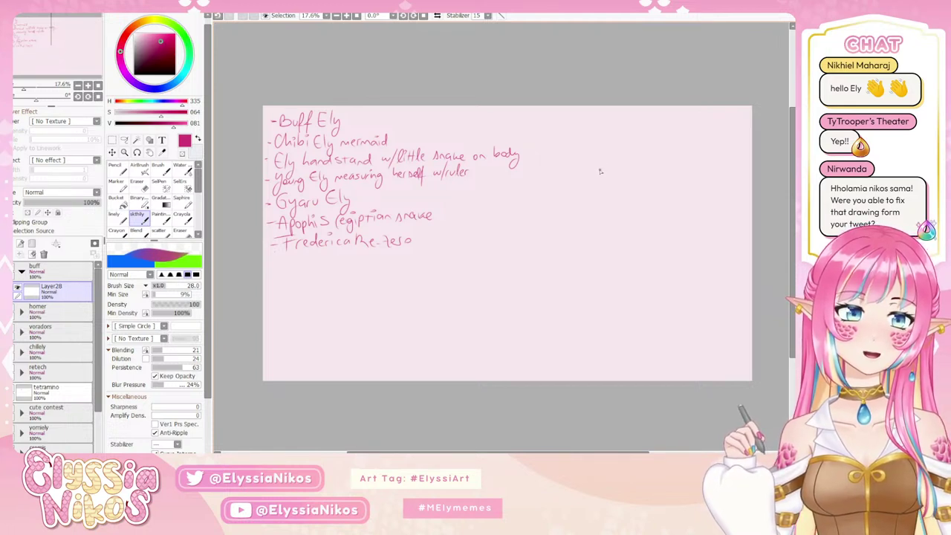
pyautogui.moveTo(596, 164)
pyautogui.mouseDown()
pyautogui.moveTo(623, 154)
pyautogui.moveTo(614, 178)
pyautogui.moveTo(603, 161)
pyautogui.mouseUp()
pyautogui.hotkey('ctrl', 'z')
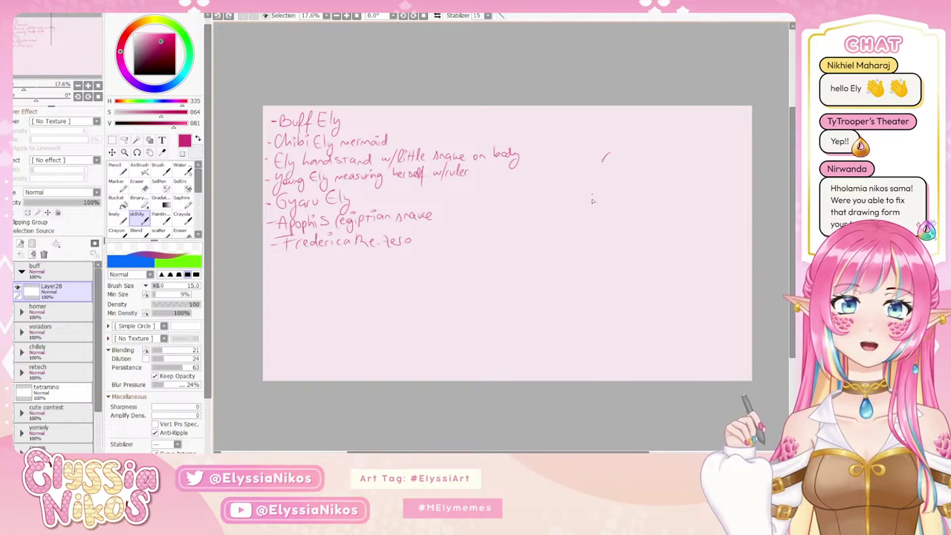
pyautogui.moveTo(593, 200)
pyautogui.mouseDown()
pyautogui.moveTo(651, 180)
pyautogui.moveTo(634, 192)
pyautogui.moveTo(594, 171)
pyautogui.moveTo(622, 196)
pyautogui.moveTo(602, 153)
pyautogui.moveTo(626, 198)
pyautogui.moveTo(611, 150)
pyautogui.moveTo(617, 186)
pyautogui.mouseUp()
pyautogui.hotkey('ctrl', 'z')
pyautogui.hotkey('ctrl', 'z')
pyautogui.hotkey('ctrl', 'z')
pyautogui.hotkey('ctrl', 'z')
pyautogui.hotkey('ctrl', 'z')
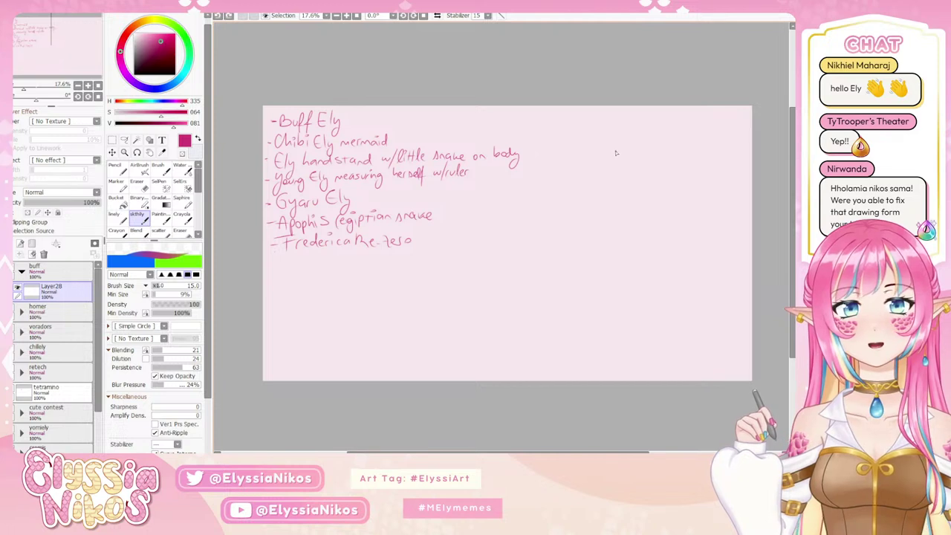
# - Sketch an oval head beside the requests list with face guidelines, upper eyelids, nose and mouth, using brush size 15
pyautogui.moveTo(614, 152)
pyautogui.mouseDown()
pyautogui.moveTo(597, 187)
pyautogui.moveTo(633, 147)
pyautogui.moveTo(649, 190)
pyautogui.moveTo(656, 172)
pyautogui.moveTo(628, 158)
pyautogui.moveTo(626, 192)
pyautogui.mouseUp()
pyautogui.hotkey('ctrl', 'z')
pyautogui.hotkey('ctrl', 'z')
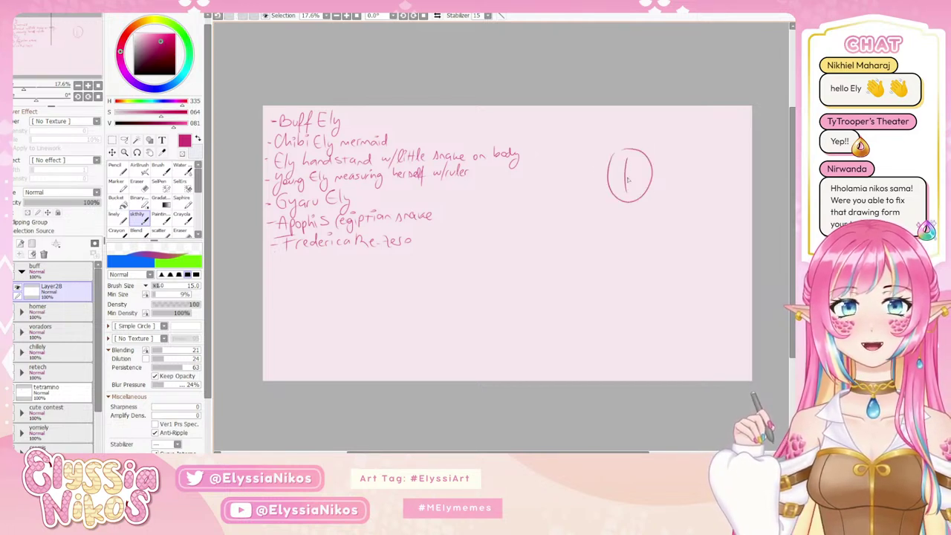
pyautogui.hotkey('ctrl', 'z')
pyautogui.moveTo(622, 151)
pyautogui.mouseDown()
pyautogui.moveTo(621, 195)
pyautogui.moveTo(612, 179)
pyautogui.moveTo(651, 182)
pyautogui.mouseUp()
pyautogui.hotkey('ctrl', 'z')
pyautogui.hotkey('ctrl', 'z')
pyautogui.hotkey('ctrl', 'z')
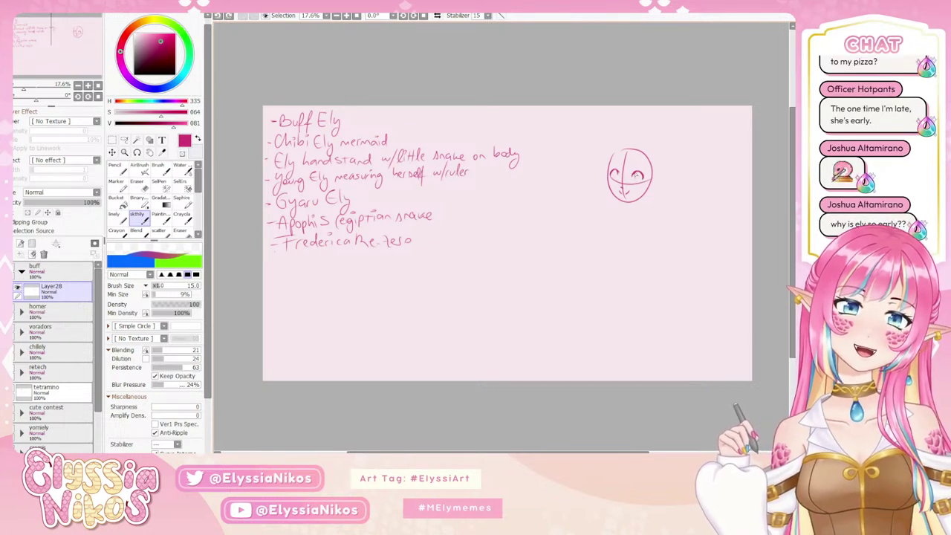
# - Rework the right eyelid and sketch irises beneath both upper eyelids of the face
pyautogui.hotkey('ctrl', 'z')
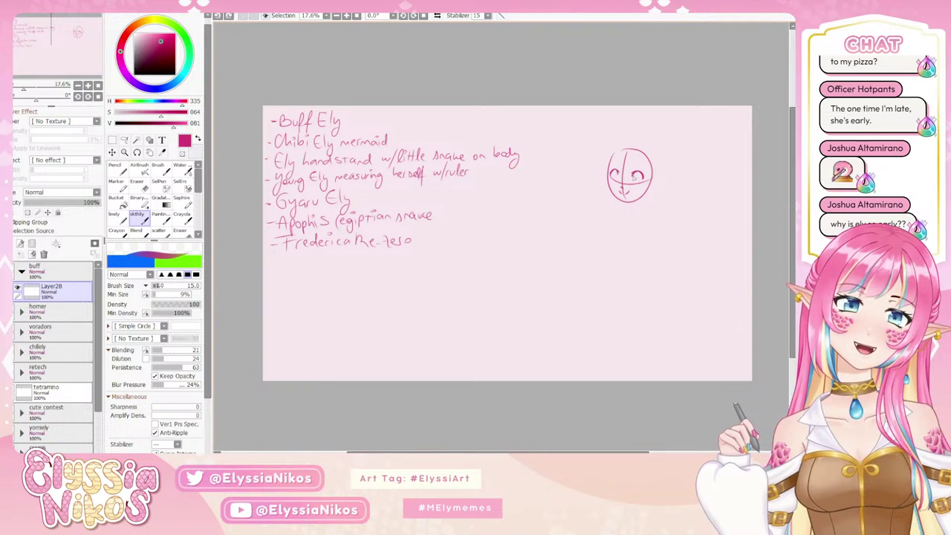
pyautogui.hotkey('ctrl', 'z')
pyautogui.moveTo(636, 173)
pyautogui.mouseDown()
pyautogui.moveTo(615, 178)
pyautogui.moveTo(636, 181)
pyautogui.mouseUp()
pyautogui.hotkey('ctrl', 'z')
pyautogui.hotkey('ctrl', 'z')
pyautogui.hotkey('ctrl', 'z')
pyautogui.hotkey('ctrl', 'z')
pyautogui.hotkey('ctrl', 'z')
pyautogui.hotkey('ctrl', 'z')
pyautogui.hotkey('ctrl', 'z')
pyautogui.hotkey('ctrl', 'z')
pyautogui.hotkey('ctrl', 'z')
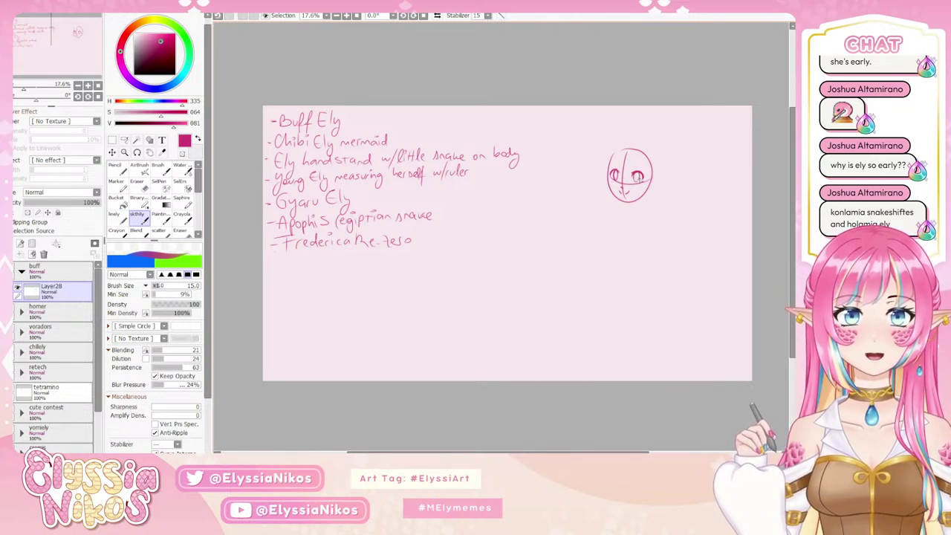
# - Undo the right eye's iris and redraw it beneath the eyelid, adding short outer lashes to both eyes
pyautogui.hotkey('ctrl', 'z')
pyautogui.hotkey('ctrl', 'z')
pyautogui.hotkey('ctrl', 'z')
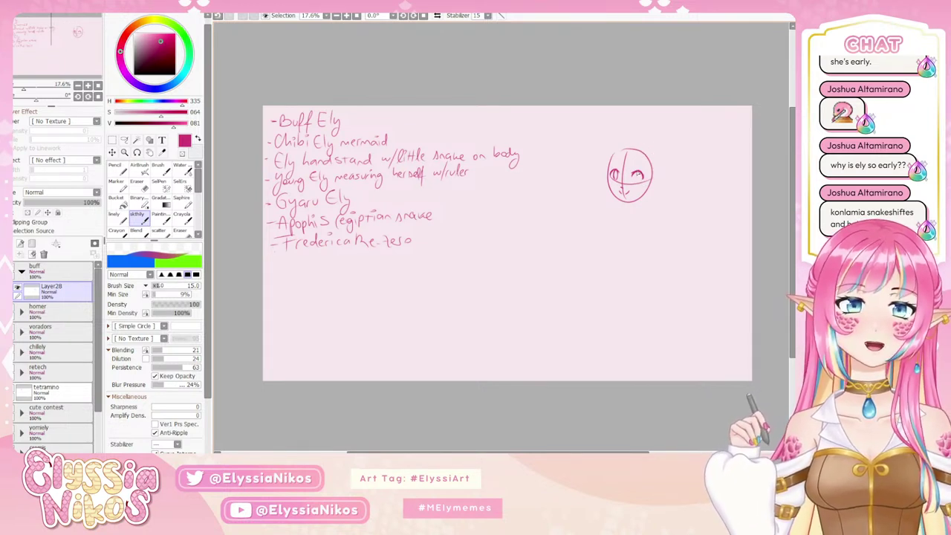
pyautogui.moveTo(635, 172); pyautogui.dragTo(639, 180)
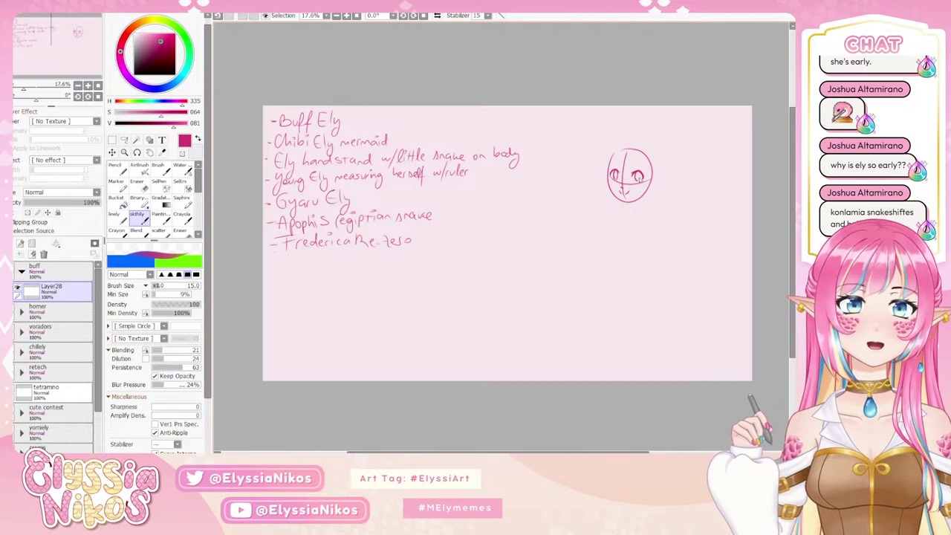
pyautogui.hotkey('ctrl', 'z')
pyautogui.moveTo(641, 172); pyautogui.dragTo(643, 177)
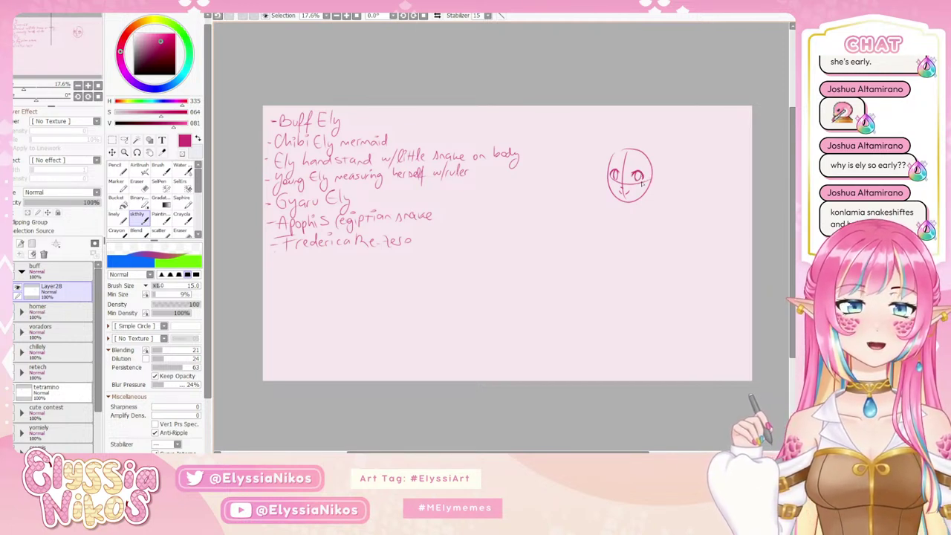
pyautogui.hotkey('ctrl', 'z')
pyautogui.hotkey('ctrl', 'z')
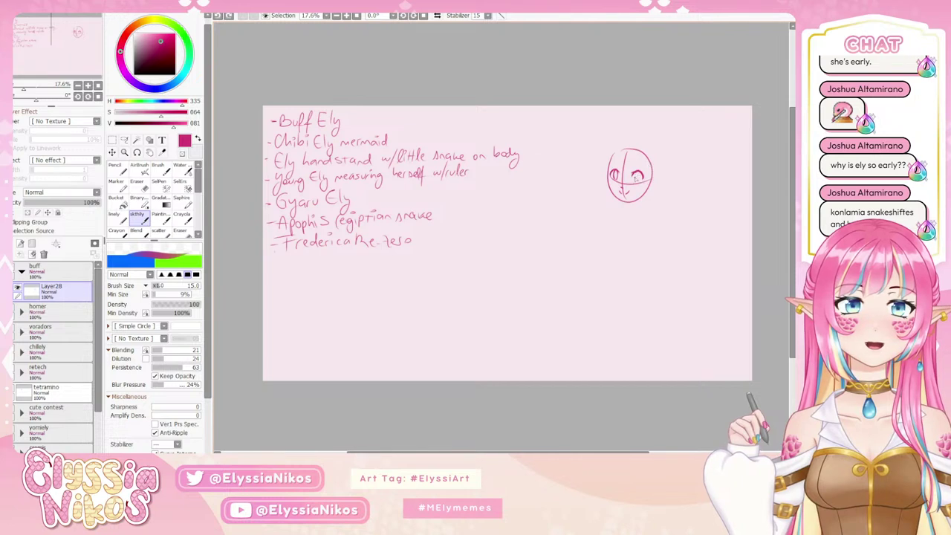
pyautogui.moveTo(636, 173); pyautogui.dragTo(640, 178)
pyautogui.hotkey('ctrl', 'z')
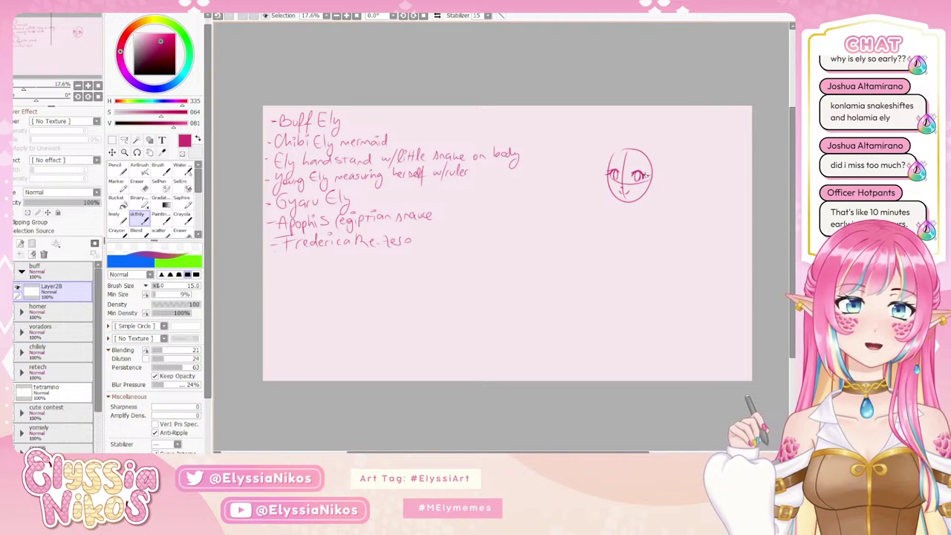
# - Redraw the right eye's outer lashes and strengthen the left cheek and jaw line
pyautogui.moveTo(641, 174); pyautogui.dragTo(649, 176)
pyautogui.hotkey('ctrl', 'z')
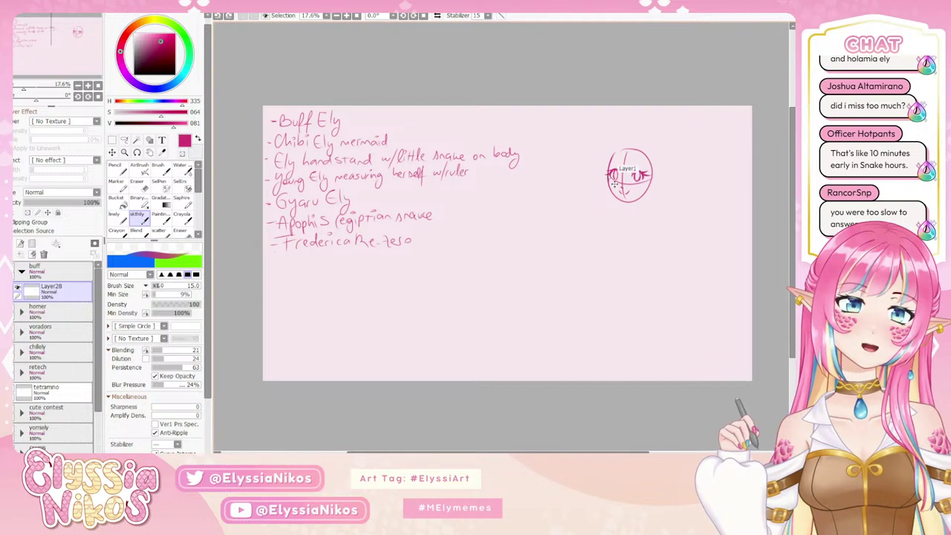
pyautogui.moveTo(611, 187); pyautogui.dragTo(624, 203)
pyautogui.hotkey('ctrl', 'z')
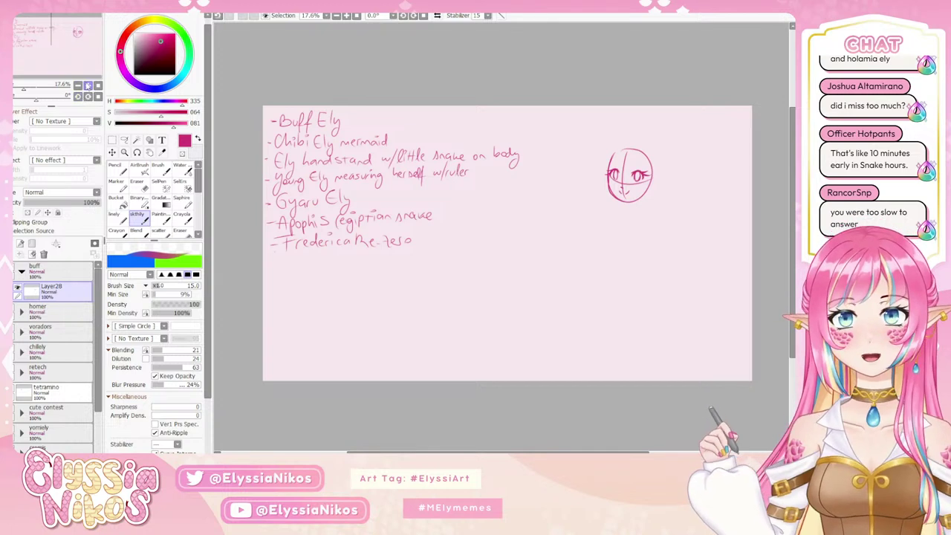
# - Reinforce the chin and right jaw contour and draw a long pointed elf ear on the head's right side
pyautogui.click(87, 86)
pyautogui.moveTo(685, 131); pyautogui.dragTo(403, 95)
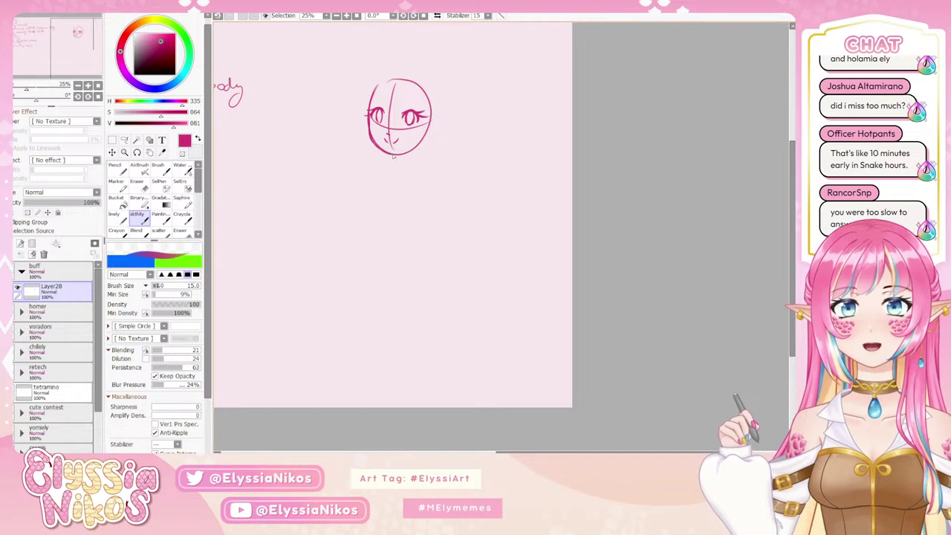
pyautogui.hotkey('ctrl', 'z')
pyautogui.moveTo(382, 149)
pyautogui.mouseDown()
pyautogui.moveTo(393, 154)
pyautogui.moveTo(450, 117)
pyautogui.mouseUp()
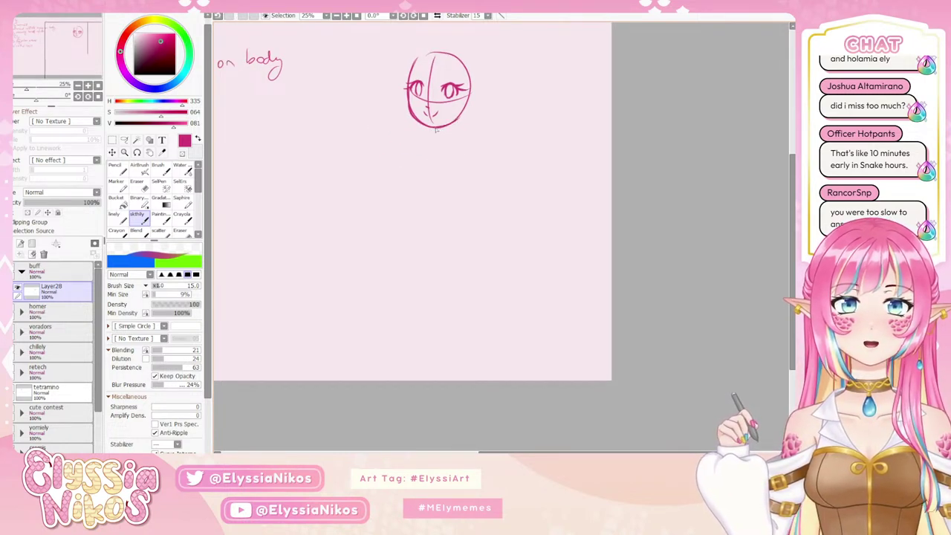
pyautogui.hotkey('ctrl', 'z')
pyautogui.moveTo(441, 128)
pyautogui.mouseDown()
pyautogui.moveTo(538, 85)
pyautogui.moveTo(515, 88)
pyautogui.mouseUp()
pyautogui.hotkey('ctrl', 'z')
pyautogui.hotkey('ctrl', 'z')
pyautogui.hotkey('ctrl', 'z')
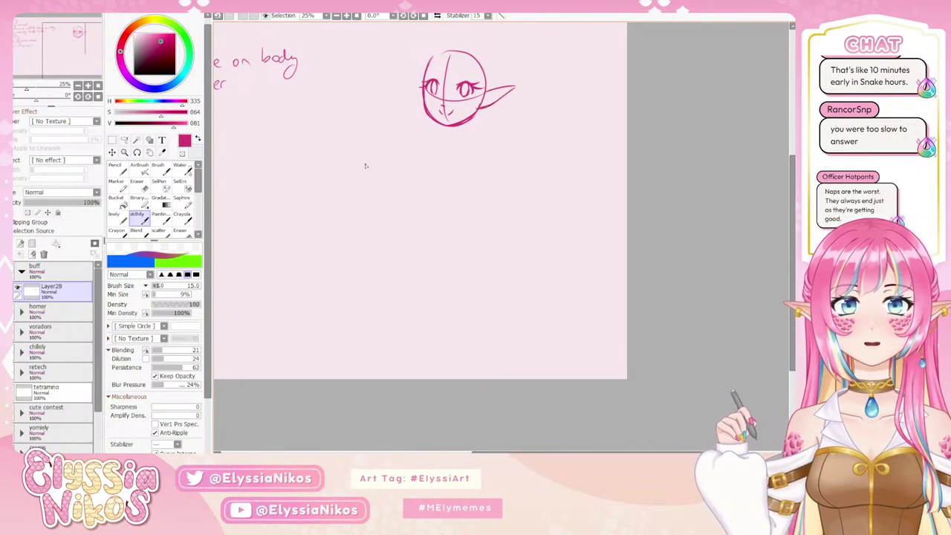
# - Erase the stray outer lines along the face's left cheek and jaw so a single clean contour remains
pyautogui.press('e')
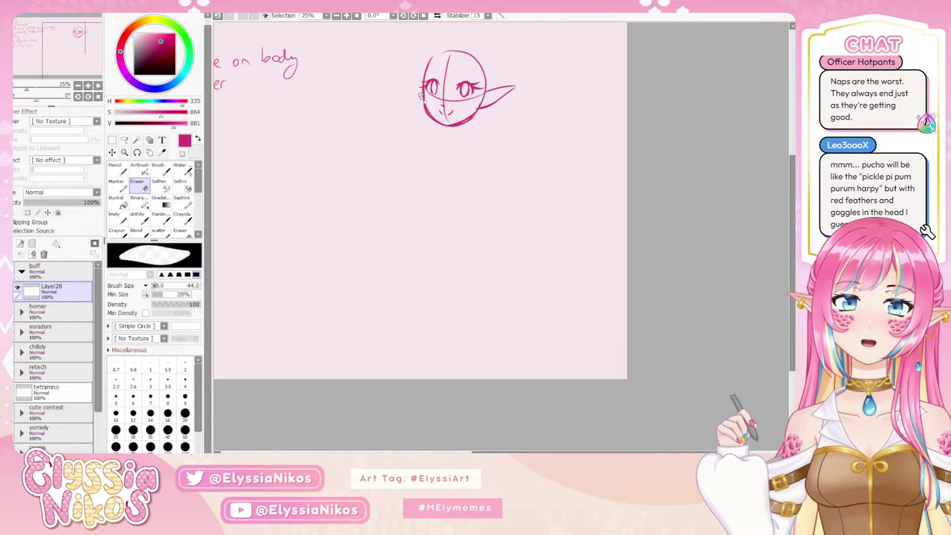
pyautogui.moveTo(427, 104); pyautogui.dragTo(434, 117)
pyautogui.hotkey('ctrl', 'z')
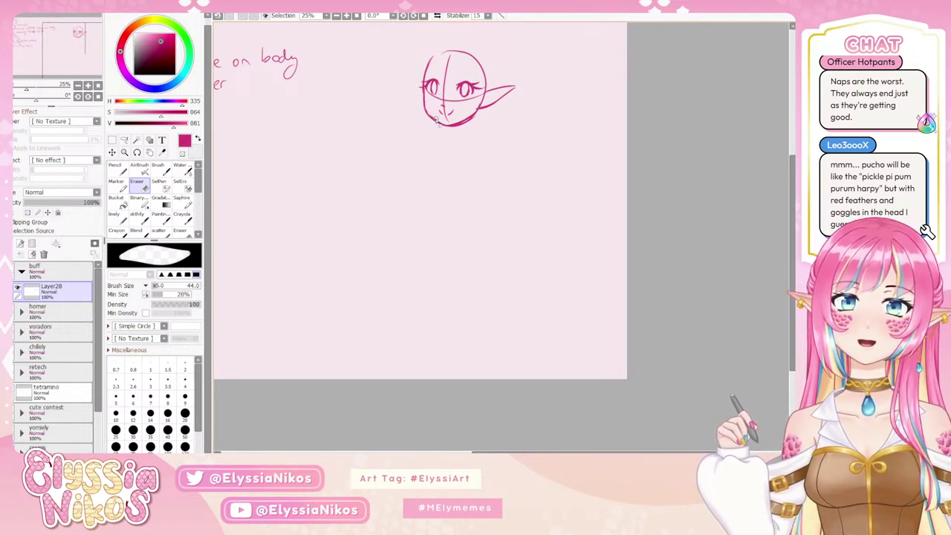
pyautogui.moveTo(446, 147); pyautogui.dragTo(495, 114)
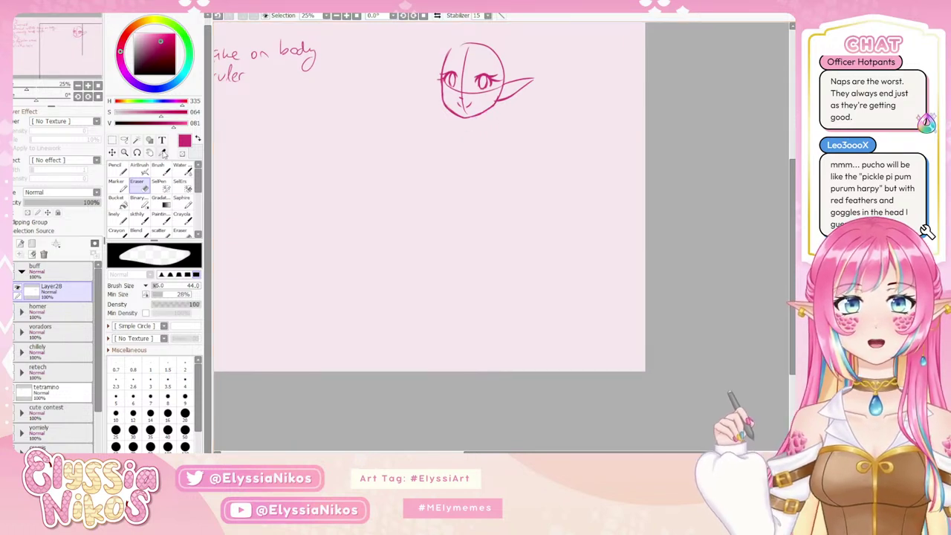
# - Sketch a curved eyebrow above the right eye and a straight one above the left, erasing the old mouth marks
pyautogui.click(138, 215)
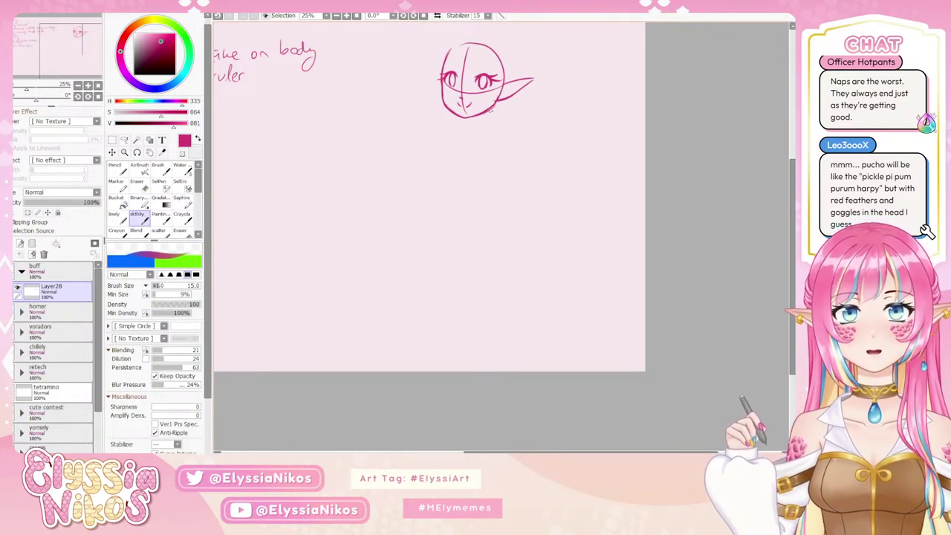
pyautogui.scroll(1, 467, 115)
pyautogui.moveTo(468, 110); pyautogui.dragTo(469, 116)
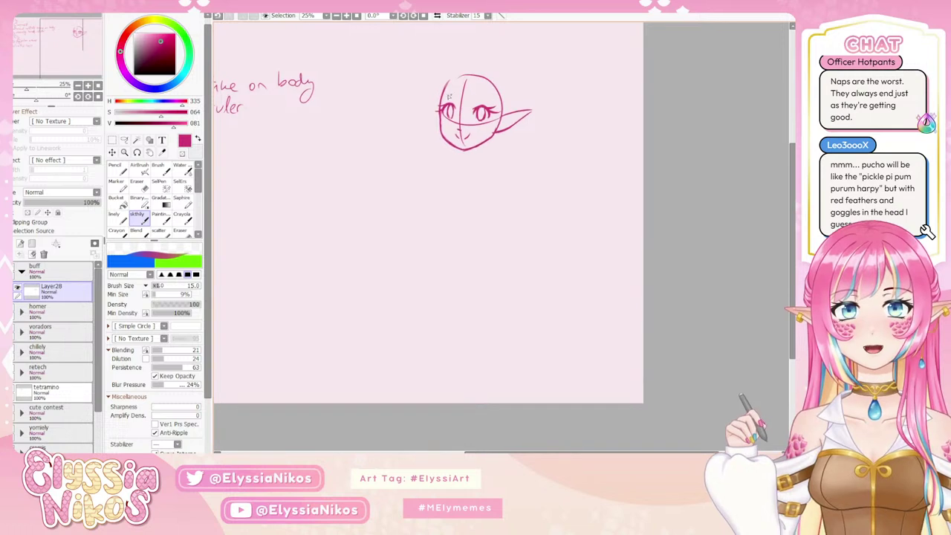
pyautogui.hotkey('ctrl', 'z')
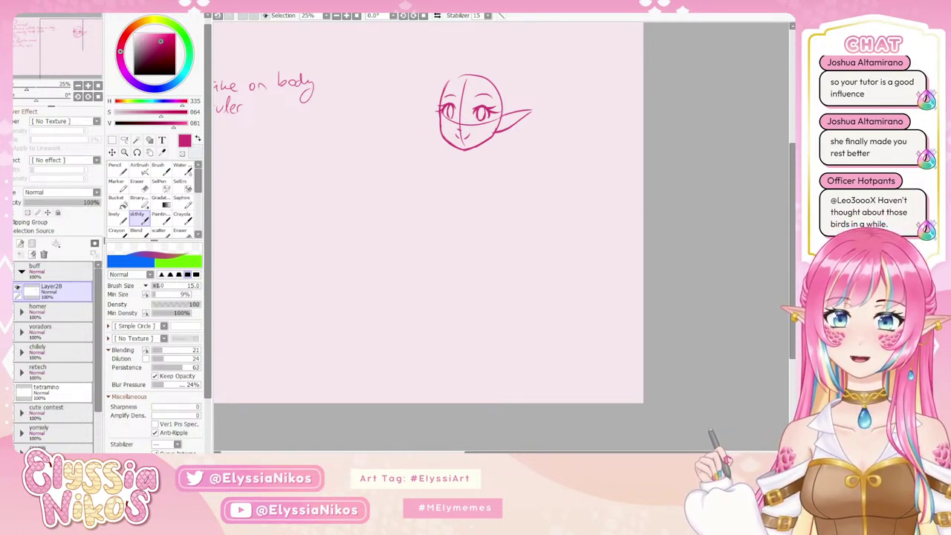
pyautogui.press('e')
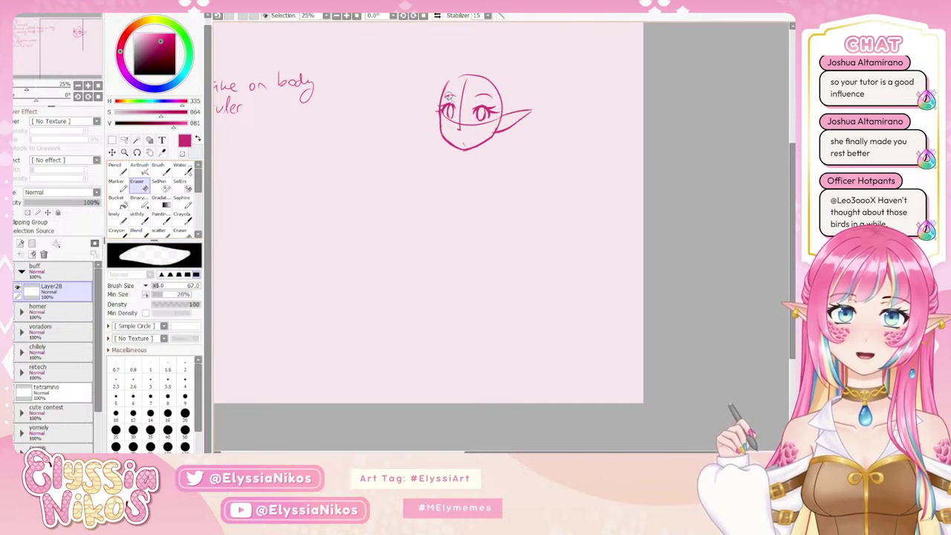
pyautogui.click(138, 219)
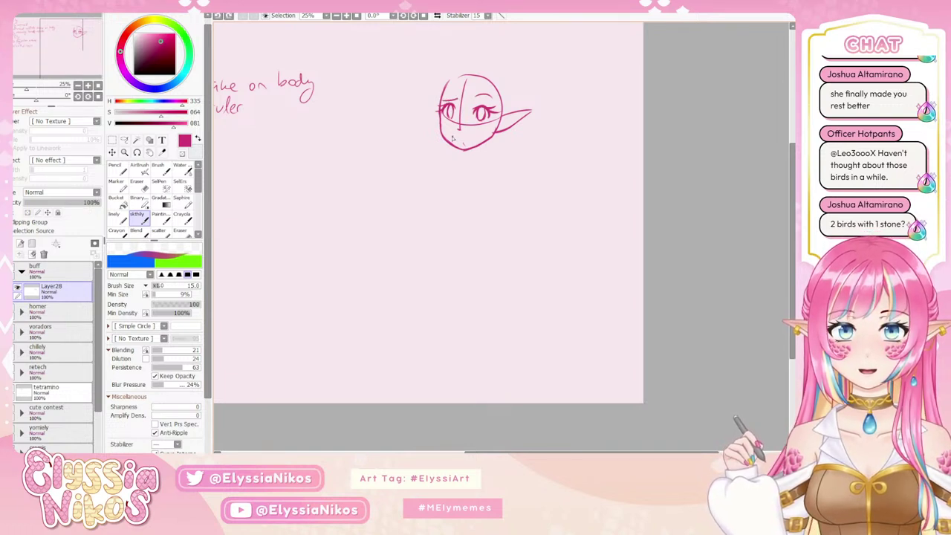
# - Draw a short, flat mouth and erase the vertical and horizontal construction guidelines across the face
pyautogui.moveTo(463, 139); pyautogui.dragTo(470, 139)
pyautogui.hotkey('ctrl', 'z')
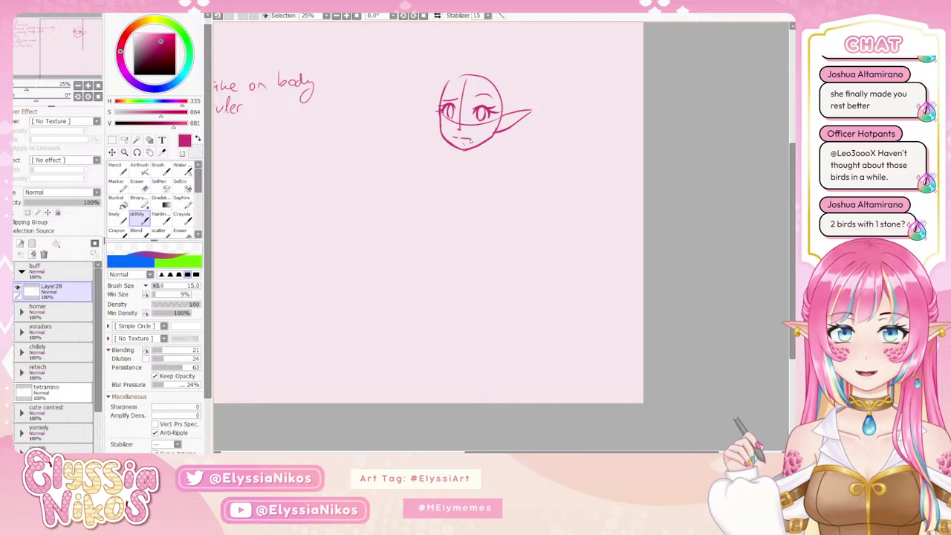
pyautogui.press('e')
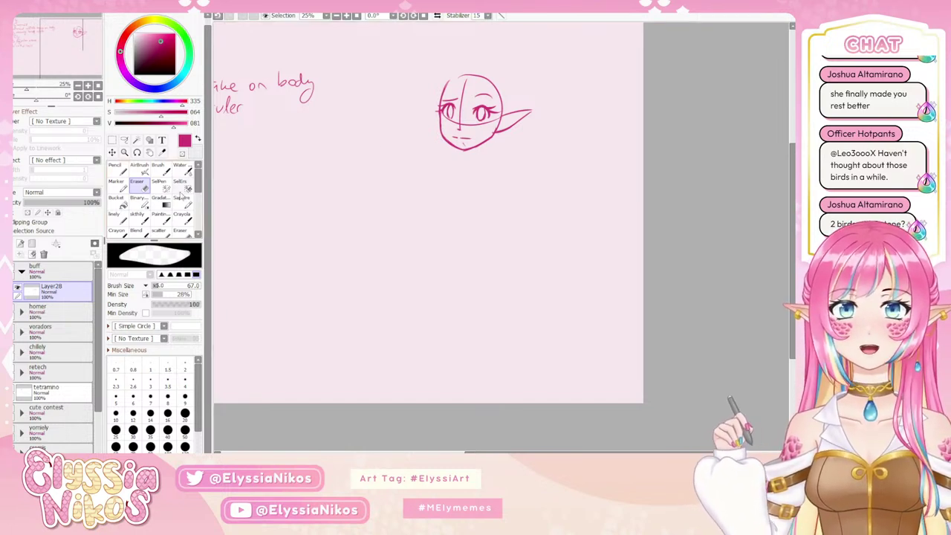
pyautogui.moveTo(444, 120)
pyautogui.mouseDown()
pyautogui.moveTo(475, 120)
pyautogui.moveTo(456, 124)
pyautogui.moveTo(470, 80)
pyautogui.moveTo(469, 128)
pyautogui.moveTo(496, 124)
pyautogui.mouseUp()
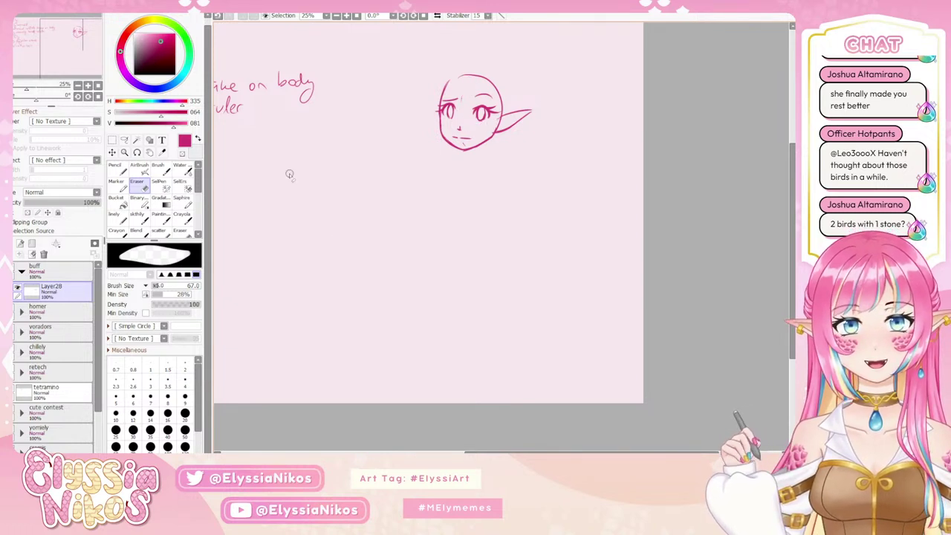
# - Sketch the first bangs strokes from the crown across the forehead, undoing and retrying the sweep toward the left eyebrow
pyautogui.click(139, 218)
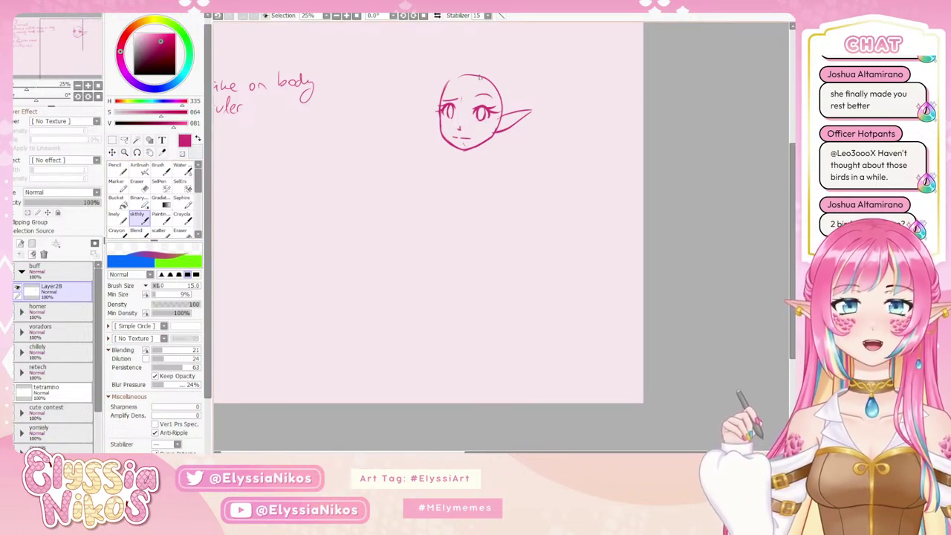
pyautogui.hotkey('ctrl', 'z')
pyautogui.moveTo(478, 75)
pyautogui.mouseDown()
pyautogui.moveTo(469, 104)
pyautogui.moveTo(456, 102)
pyautogui.mouseUp()
pyautogui.hotkey('ctrl', 'z')
pyautogui.hotkey('ctrl', 'z')
pyautogui.hotkey('ctrl', 'z')
pyautogui.hotkey('ctrl', 'z')
pyautogui.moveTo(478, 72)
pyautogui.mouseDown()
pyautogui.moveTo(474, 101)
pyautogui.moveTo(453, 102)
pyautogui.moveTo(453, 93)
pyautogui.moveTo(455, 106)
pyautogui.mouseUp()
pyautogui.hotkey('ctrl', 'z')
pyautogui.hotkey('ctrl', 'z')
pyautogui.hotkey('ctrl', 'z')
pyautogui.hotkey('ctrl', 'z')
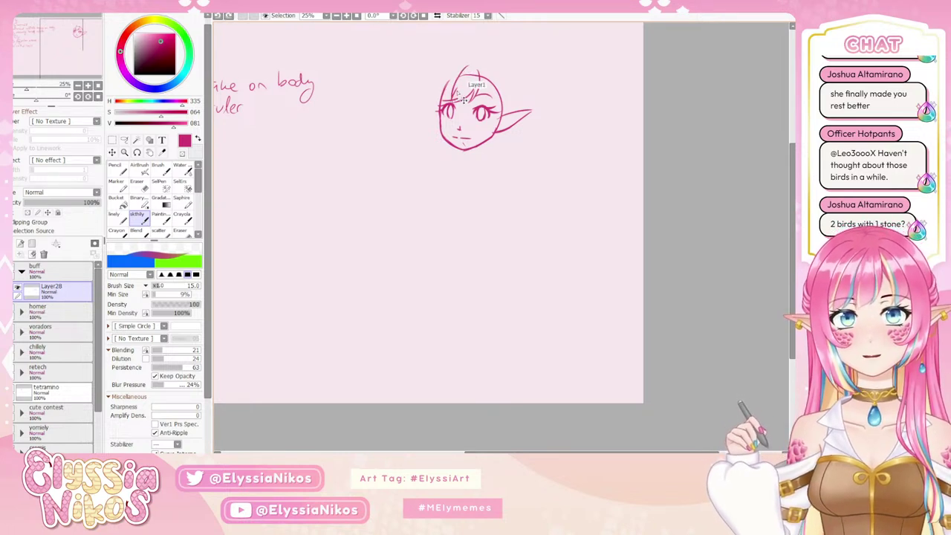
# - Redraw the bangs strand sweeping from the top of the head down to the left eyebrow
pyautogui.hotkey('ctrl', 'z')
pyautogui.hotkey('ctrl', 'z')
pyautogui.moveTo(467, 70); pyautogui.dragTo(451, 102)
pyautogui.hotkey('ctrl', 'z')
pyautogui.moveTo(468, 69); pyautogui.dragTo(451, 103)
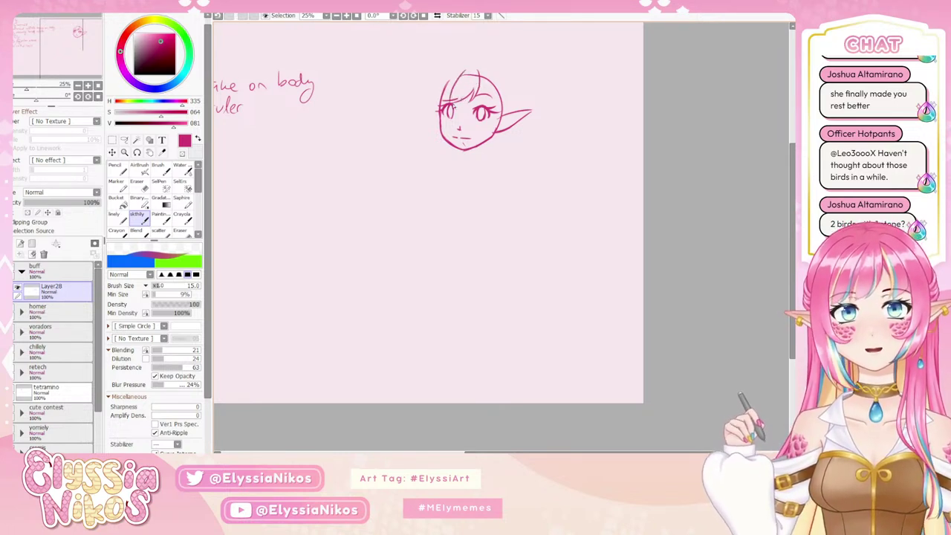
pyautogui.hotkey('ctrl', 'z')
pyautogui.moveTo(466, 71); pyautogui.dragTo(443, 106)
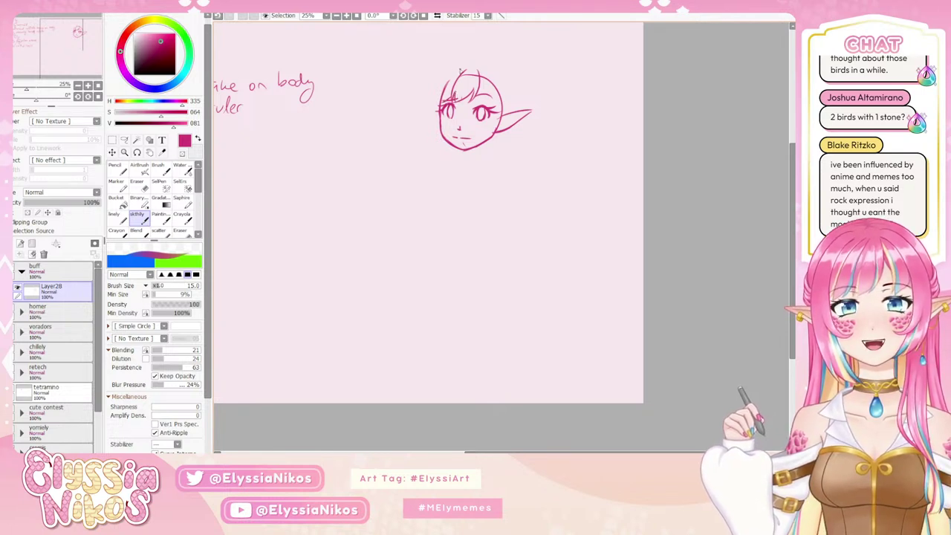
# - Draw the left crown contour and fill out the bangs with strands reaching the left temple, reworking unwanted strokes
pyautogui.moveTo(462, 71)
pyautogui.mouseDown()
pyautogui.moveTo(440, 96)
pyautogui.moveTo(442, 81)
pyautogui.moveTo(433, 110)
pyautogui.moveTo(438, 90)
pyautogui.moveTo(436, 107)
pyautogui.moveTo(490, 62)
pyautogui.moveTo(435, 97)
pyautogui.mouseUp()
pyautogui.hotkey('ctrl', 'z')
pyautogui.hotkey('ctrl', 'z')
pyautogui.hotkey('ctrl', 'z')
pyautogui.hotkey('ctrl', 'z')
pyautogui.hotkey('ctrl', 'z')
pyautogui.hotkey('ctrl', 'z')
pyautogui.hotkey('ctrl', 'z')
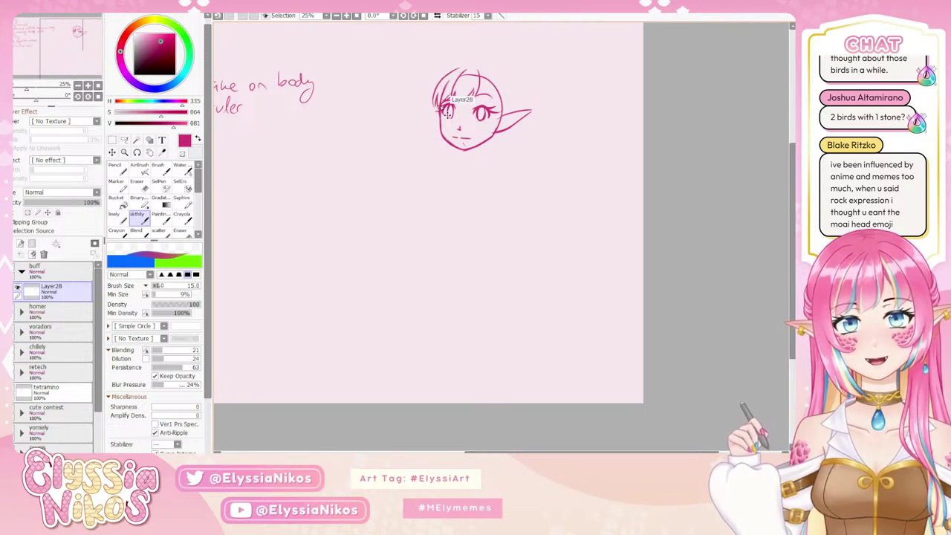
pyautogui.hotkey('ctrl', 'y')
pyautogui.moveTo(459, 70)
pyautogui.mouseDown()
pyautogui.moveTo(436, 93)
pyautogui.moveTo(440, 82)
pyautogui.moveTo(439, 111)
pyautogui.mouseUp()
pyautogui.hotkey('ctrl', 'z')
pyautogui.hotkey('ctrl', 'z')
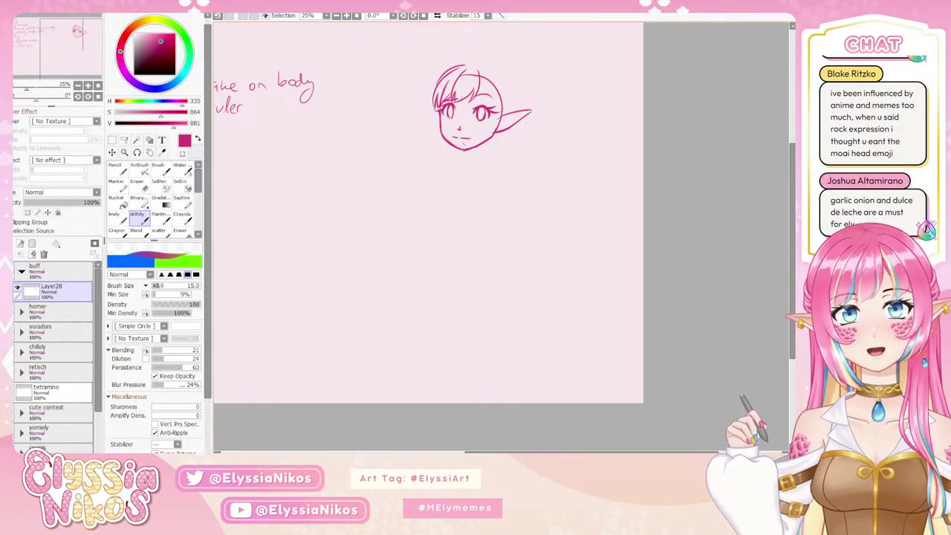
# - Draw a long straight side lock down the left of the face past the chin, retrying its outer line
pyautogui.hotkey('ctrl', 'z')
pyautogui.moveTo(448, 76); pyautogui.dragTo(430, 152)
pyautogui.hotkey('ctrl', 'z')
pyautogui.hotkey('ctrl', 'z')
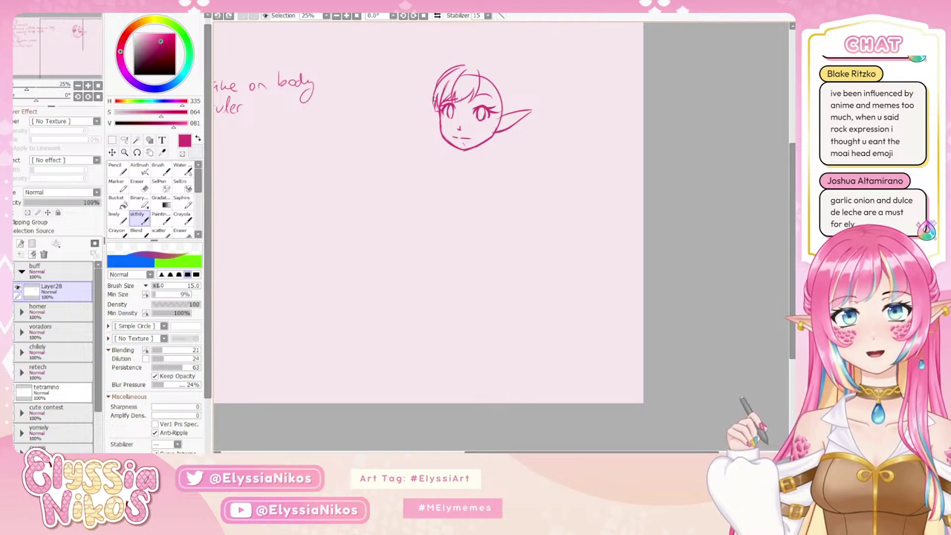
pyautogui.moveTo(431, 118); pyautogui.dragTo(433, 154)
pyautogui.moveTo(440, 120)
pyautogui.mouseDown()
pyautogui.moveTo(447, 128)
pyautogui.moveTo(431, 167)
pyautogui.mouseUp()
pyautogui.hotkey('ctrl', 'z')
pyautogui.hotkey('ctrl', 'z')
pyautogui.moveTo(429, 115); pyautogui.dragTo(431, 165)
pyautogui.hotkey('ctrl', 'z')
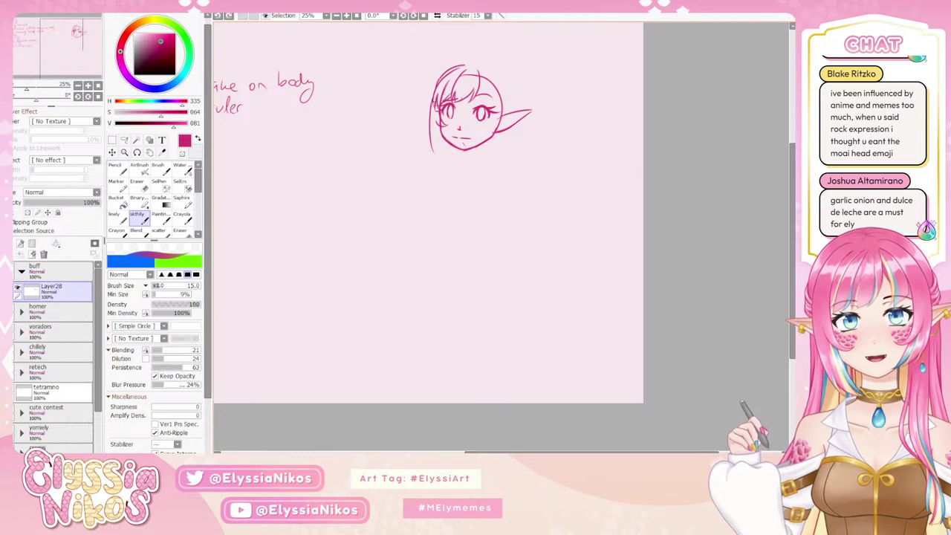
# - Add the inner edge and pointed tips to the left side lock below the jaw
pyautogui.moveTo(429, 121)
pyautogui.mouseDown()
pyautogui.moveTo(427, 159)
pyautogui.moveTo(449, 161)
pyautogui.moveTo(447, 152)
pyautogui.moveTo(443, 161)
pyautogui.mouseUp()
pyautogui.hotkey('ctrl', 'z')
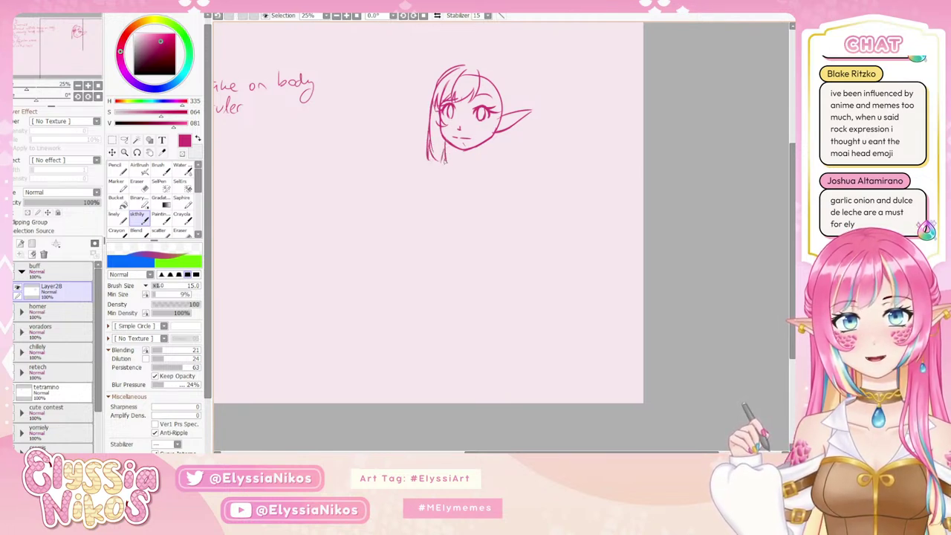
pyautogui.hotkey('ctrl', 'z')
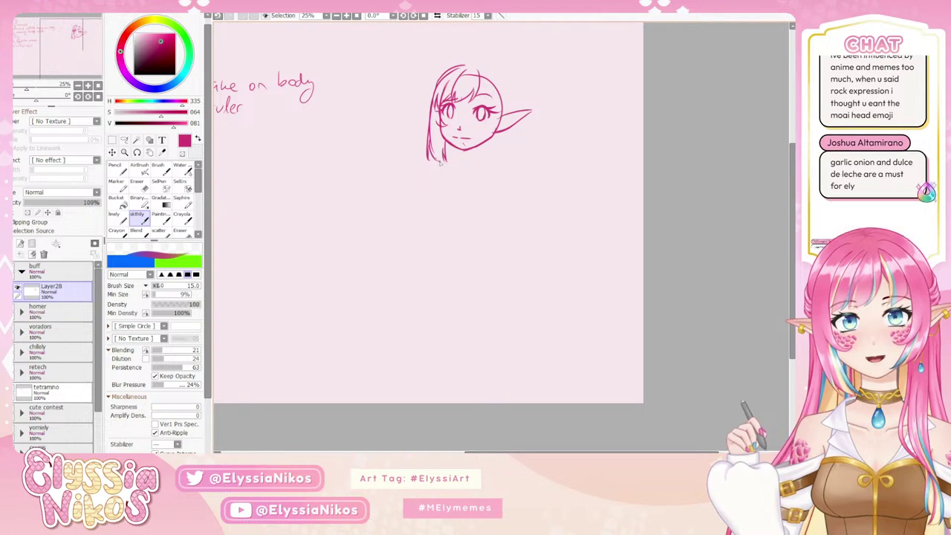
# - Sketch short bangs strands falling from the parting over the forehead toward the right eye
pyautogui.moveTo(520, 151)
pyautogui.mouseDown()
pyautogui.moveTo(497, 155)
pyautogui.moveTo(505, 151)
pyautogui.mouseUp()
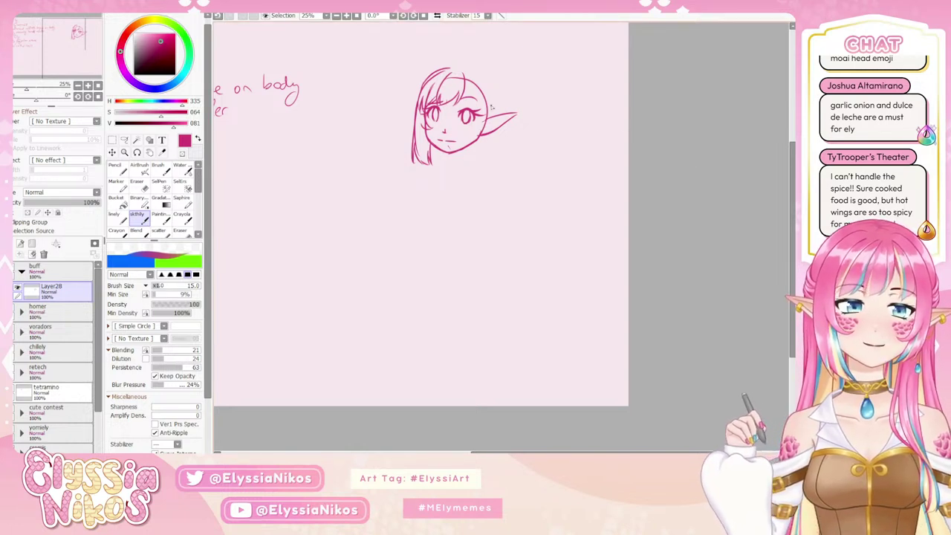
pyautogui.moveTo(465, 77); pyautogui.dragTo(471, 109)
pyautogui.hotkey('ctrl', 'z')
pyautogui.hotkey('ctrl', 'z')
pyautogui.moveTo(466, 73); pyautogui.dragTo(470, 110)
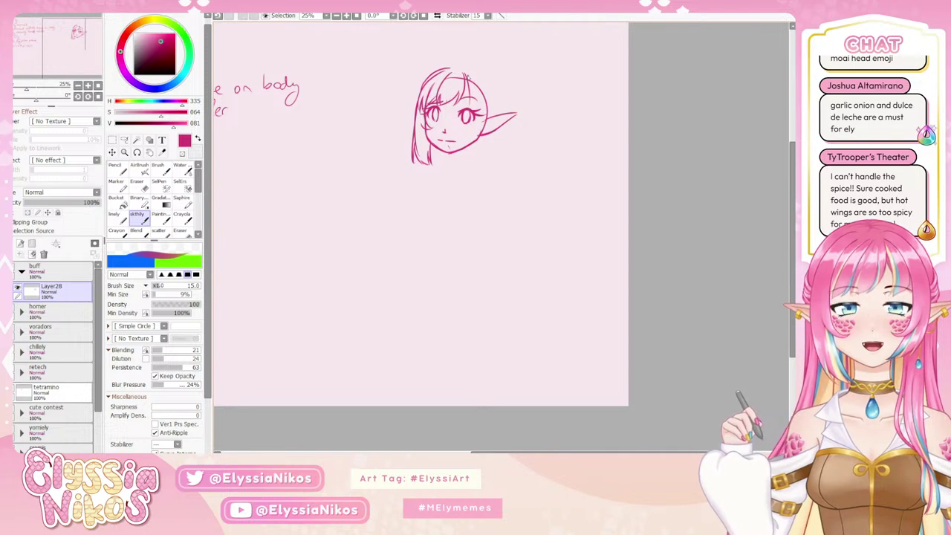
pyautogui.hotkey('ctrl', 'z')
pyautogui.moveTo(469, 77); pyautogui.dragTo(478, 113)
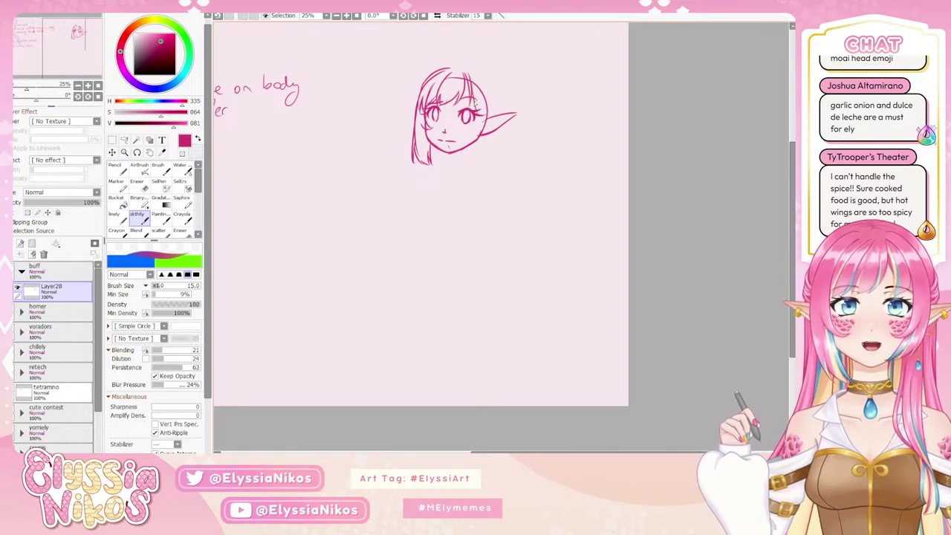
# - Draw and rework a longer right bangs strand from the crown past the outer corner of the right eye
pyautogui.moveTo(472, 72); pyautogui.dragTo(486, 127)
pyautogui.hotkey('ctrl', 'z')
pyautogui.moveTo(473, 72); pyautogui.dragTo(483, 123)
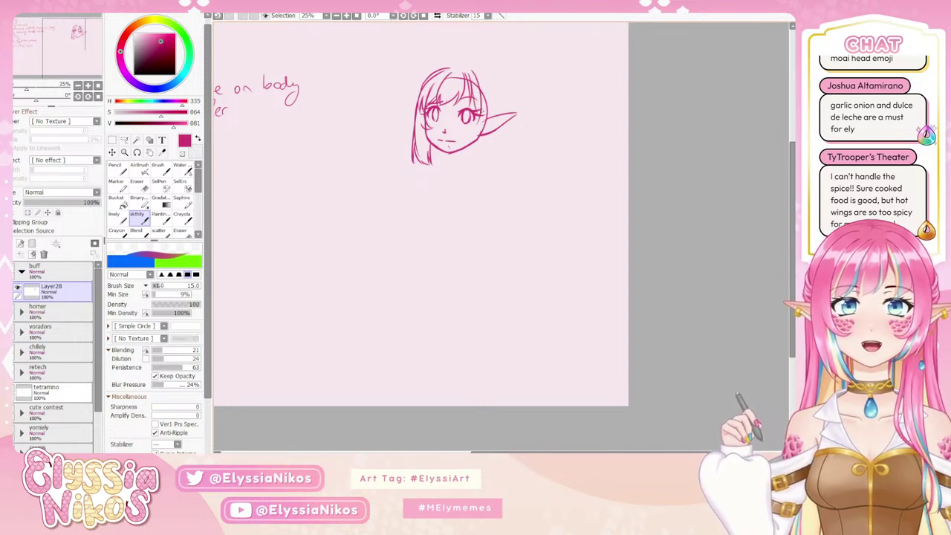
pyautogui.hotkey('ctrl', 'z')
pyautogui.moveTo(471, 71); pyautogui.dragTo(483, 123)
pyautogui.hotkey('ctrl', 'z')
pyautogui.hotkey('ctrl', 'z')
pyautogui.moveTo(467, 72); pyautogui.dragTo(486, 105)
pyautogui.hotkey('ctrl', 'z')
pyautogui.moveTo(471, 72)
pyautogui.mouseDown()
pyautogui.moveTo(487, 112)
pyautogui.moveTo(474, 132)
pyautogui.mouseUp()
pyautogui.hotkey('ctrl', 'z')
pyautogui.hotkey('ctrl', 'z')
# - Sketch a pointed hair lock beside the right cheek in front of the ear, undoing the misplaced strokes
pyautogui.moveTo(486, 96); pyautogui.dragTo(471, 133)
pyautogui.moveTo(487, 124)
pyautogui.mouseDown()
pyautogui.moveTo(510, 105)
pyautogui.moveTo(470, 134)
pyautogui.mouseUp()
pyautogui.hotkey('ctrl', 'z')
pyautogui.hotkey('ctrl', 'z')
pyautogui.hotkey('ctrl', 'z')
pyautogui.hotkey('ctrl', 'z')
# - Draw the hair's outer contour on the right from the crown over the ear down to pointed tips at jaw level
pyautogui.moveTo(474, 67); pyautogui.dragTo(494, 106)
pyautogui.hotkey('ctrl', 'z')
pyautogui.hotkey('ctrl', 'z')
pyautogui.moveTo(475, 68)
pyautogui.mouseDown()
pyautogui.moveTo(499, 128)
pyautogui.moveTo(499, 155)
pyautogui.mouseUp()
pyautogui.hotkey('ctrl', 'z')
pyautogui.moveTo(496, 98); pyautogui.dragTo(490, 150)
pyautogui.hotkey('ctrl', 'z')
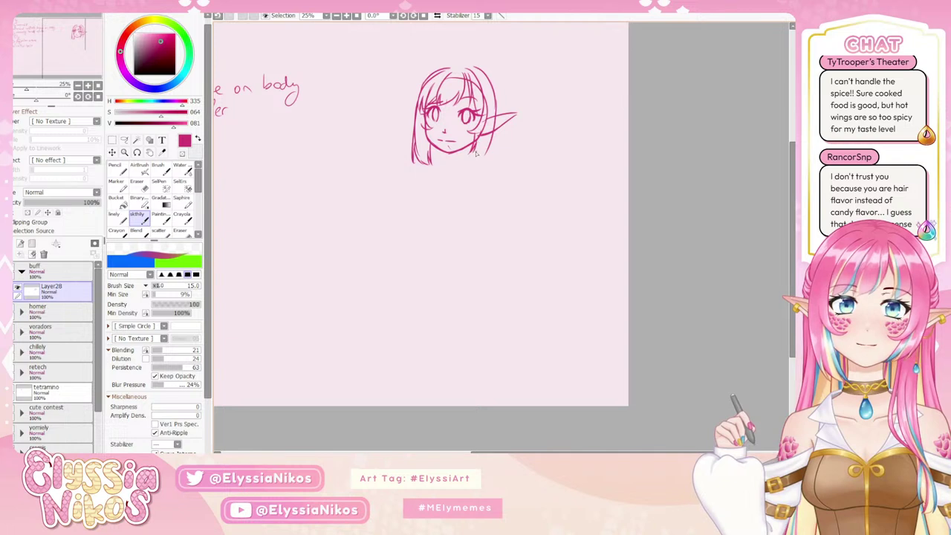
pyautogui.moveTo(491, 128)
pyautogui.mouseDown()
pyautogui.moveTo(479, 153)
pyautogui.moveTo(488, 152)
pyautogui.mouseUp()
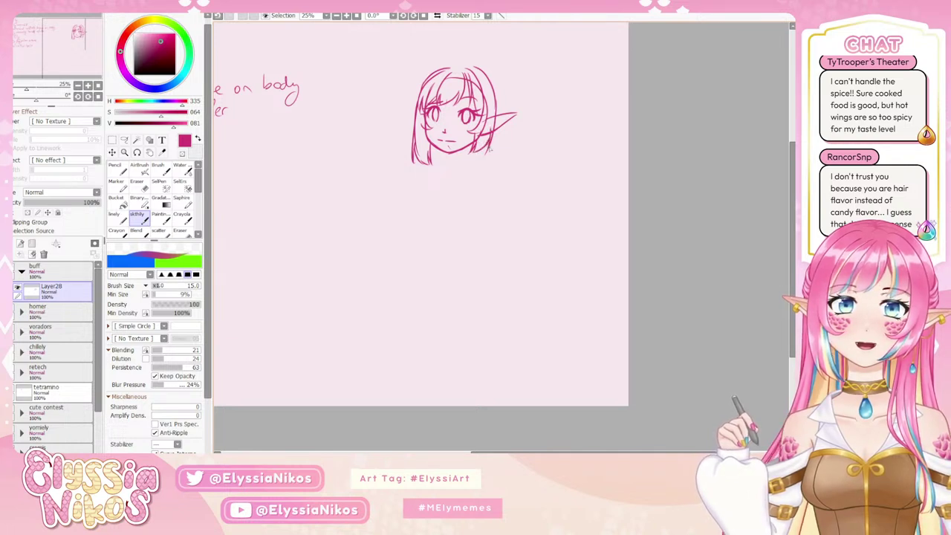
# - Erase the ear lines covered by the right hair and the skull outline showing through at the crown
pyautogui.press('e')
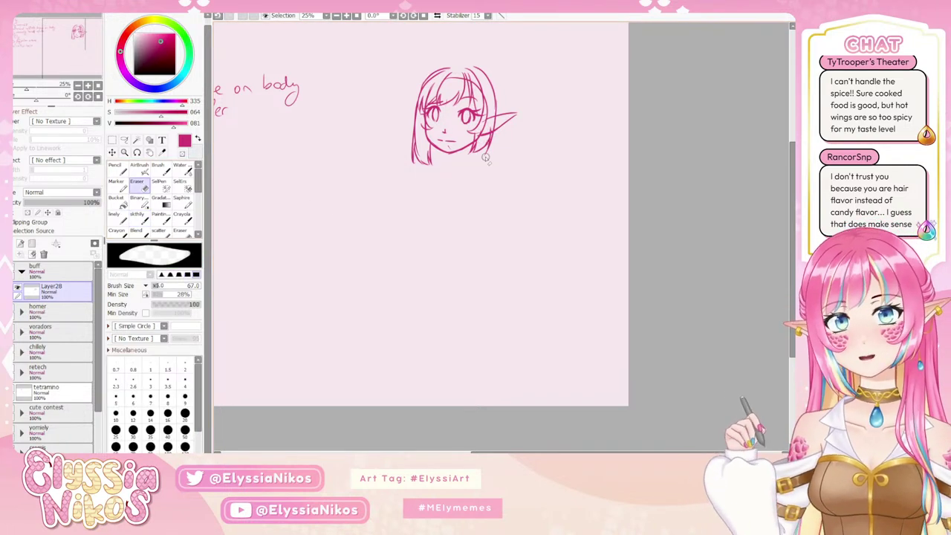
pyautogui.moveTo(487, 134)
pyautogui.mouseDown()
pyautogui.moveTo(479, 138)
pyautogui.moveTo(487, 130)
pyautogui.mouseUp()
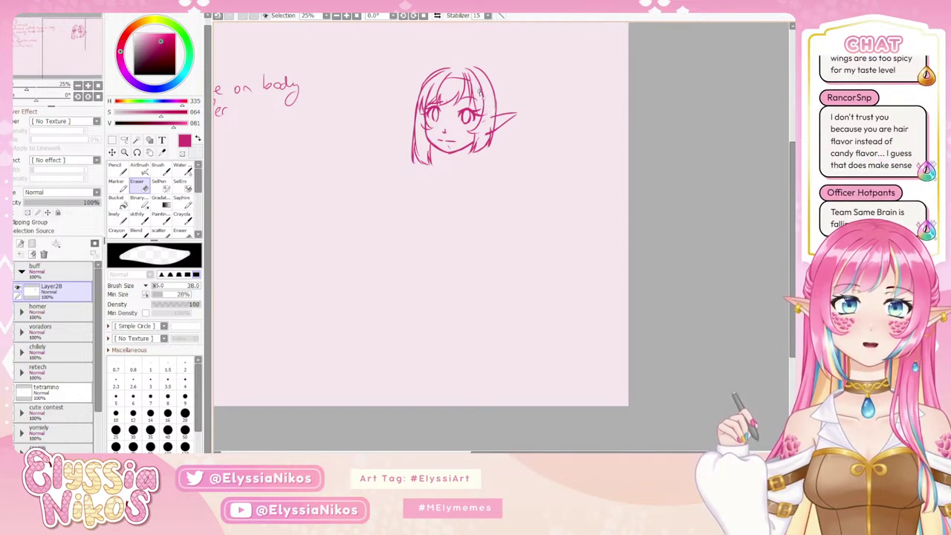
pyautogui.moveTo(457, 77)
pyautogui.mouseDown()
pyautogui.moveTo(454, 85)
pyautogui.moveTo(479, 91)
pyautogui.moveTo(468, 81)
pyautogui.mouseUp()
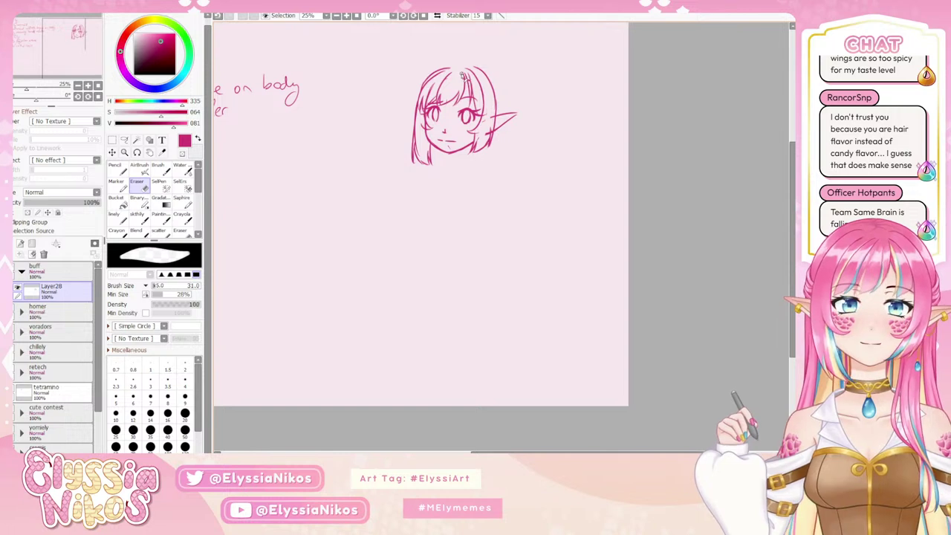
pyautogui.click(137, 216)
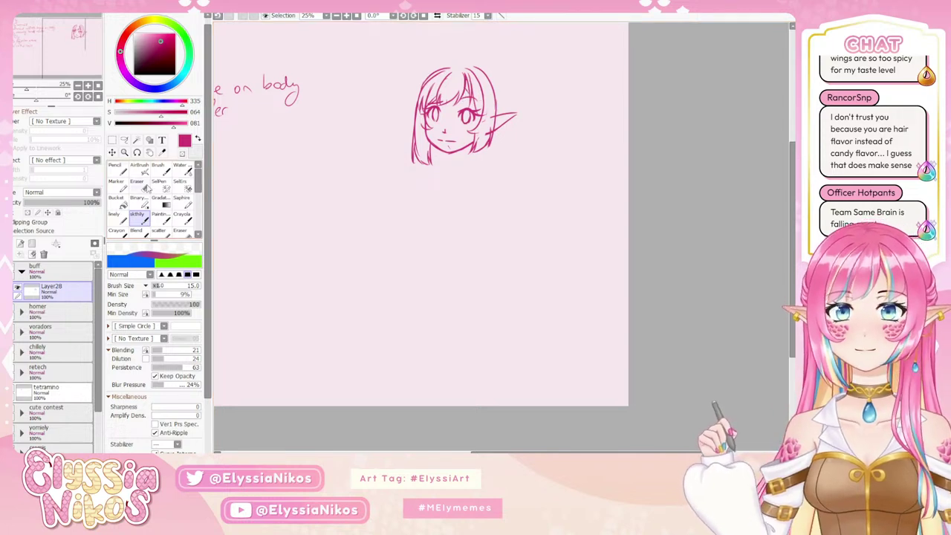
# - Clean up the lower line of the right ear where it meets the hair, adjusting the eraser size up to 27
pyautogui.press('e')
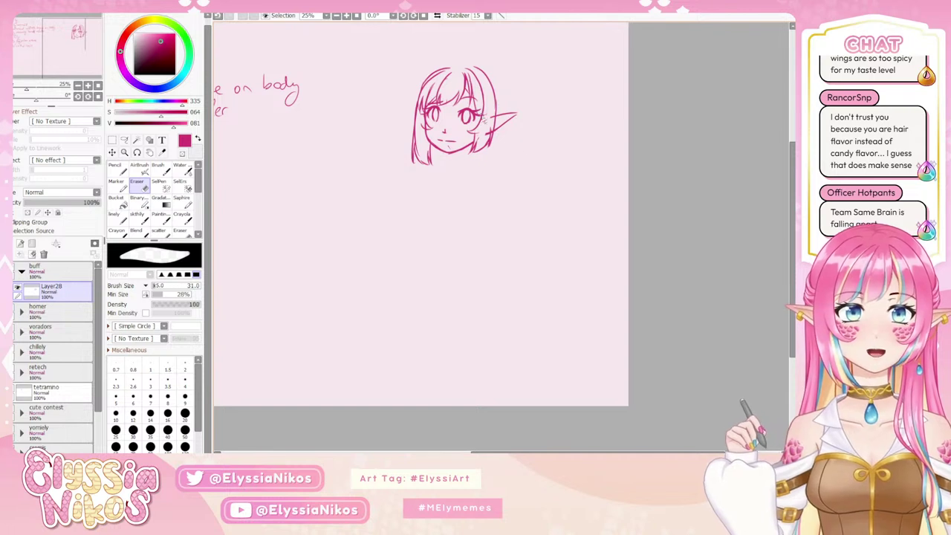
pyautogui.press(']')
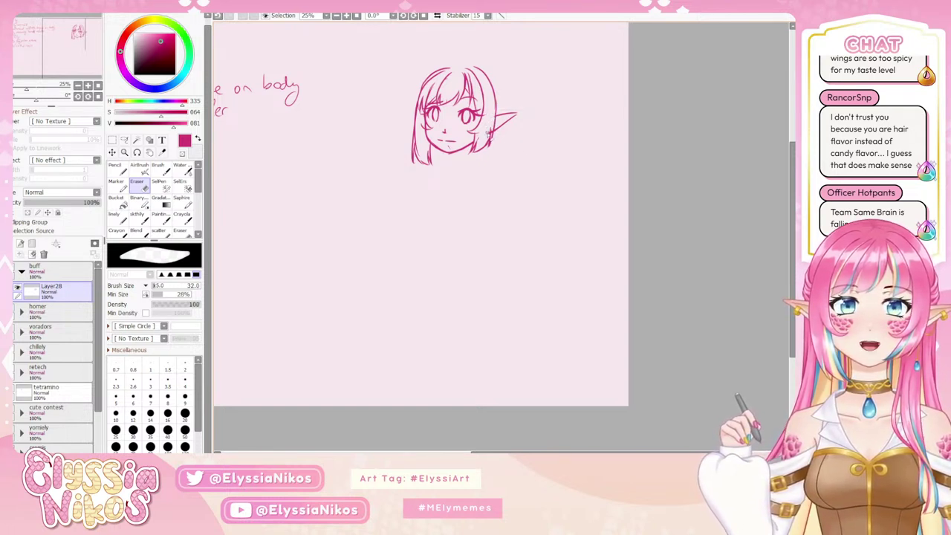
pyautogui.moveTo(495, 132); pyautogui.dragTo(494, 137)
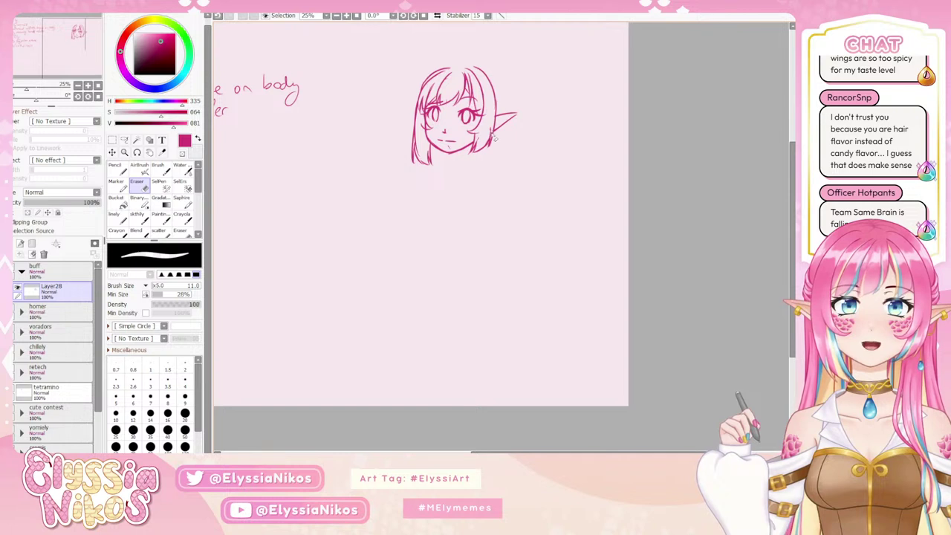
pyautogui.press(']')
pyautogui.press(']')
pyautogui.press(']')
pyautogui.press(']')
pyautogui.press(']')
pyautogui.press(']')
pyautogui.press(']')
pyautogui.press(']')
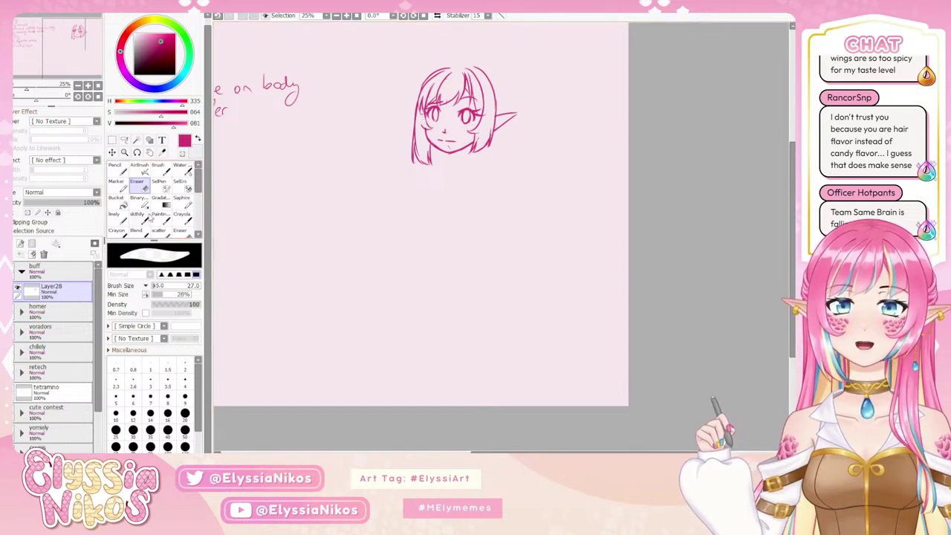
# - Erase the nose mark in the middle of the face and return to the sketching brush
pyautogui.click(147, 216)
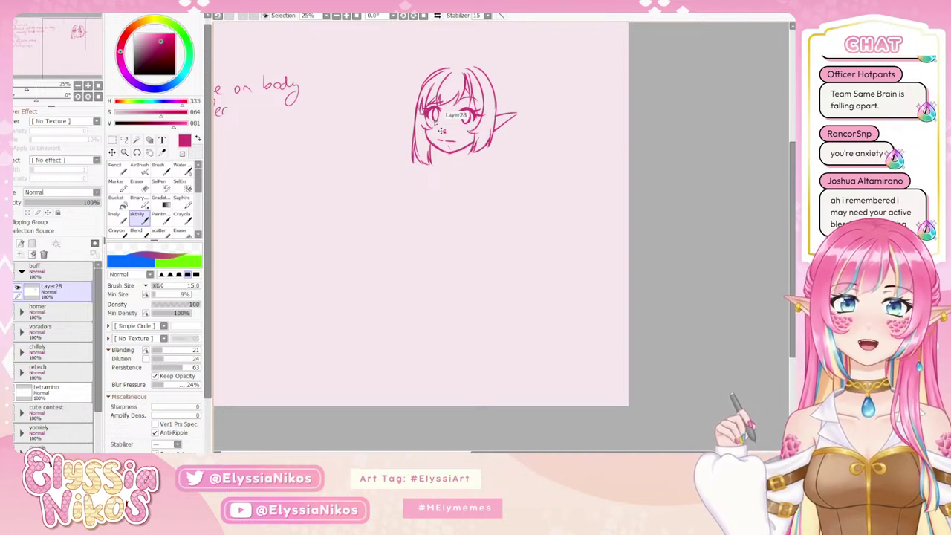
pyautogui.moveTo(456, 196); pyautogui.dragTo(459, 183)
pyautogui.press('e')
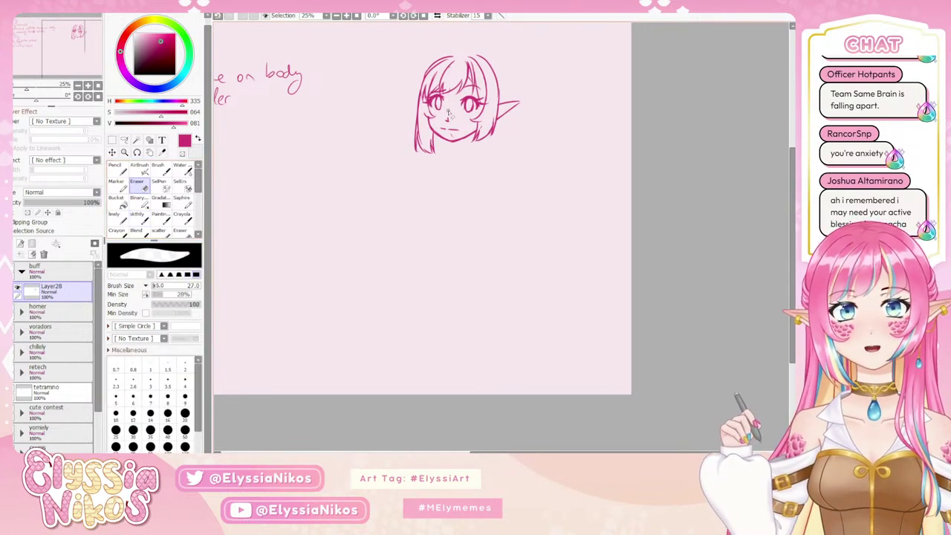
pyautogui.click(130, 218)
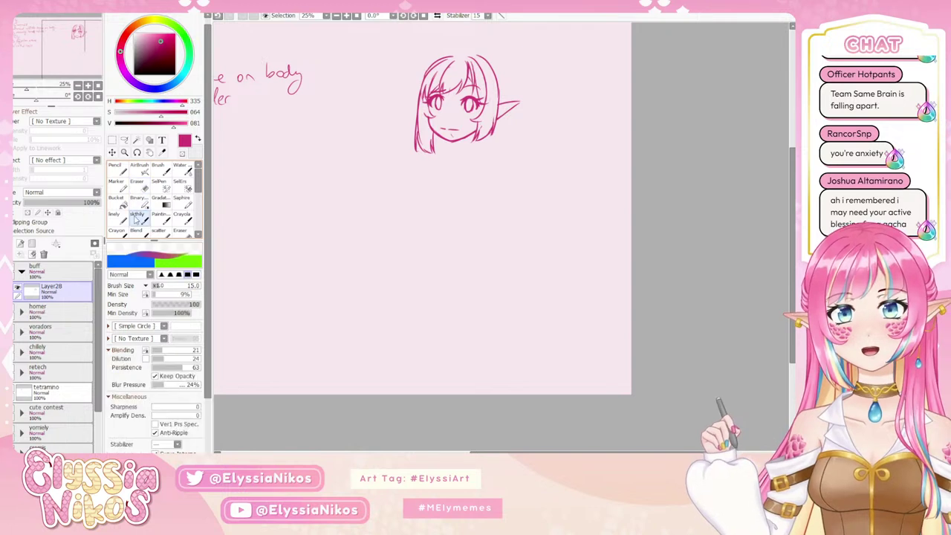
pyautogui.hotkey('ctrl', 'z')
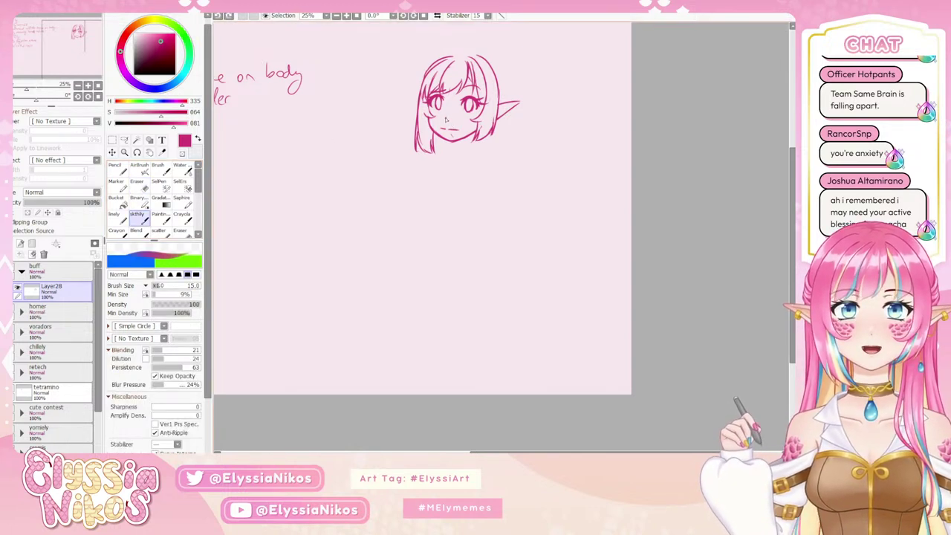
# - Redraw the nose and sketch small rounded scale marks under both eyes at brush size 13, undoing the misplaced strokes
pyautogui.moveTo(446, 118)
pyautogui.mouseDown()
pyautogui.moveTo(484, 112)
pyautogui.moveTo(467, 125)
pyautogui.moveTo(479, 134)
pyautogui.moveTo(431, 112)
pyautogui.moveTo(437, 120)
pyautogui.mouseUp()
pyautogui.hotkey('ctrl', 'z')
pyautogui.hotkey('ctrl', 'z')
pyautogui.hotkey('ctrl', 'z')
pyautogui.hotkey('ctrl', 'z')
pyautogui.hotkey('ctrl', 'z')
pyautogui.hotkey('ctrl', 'z')
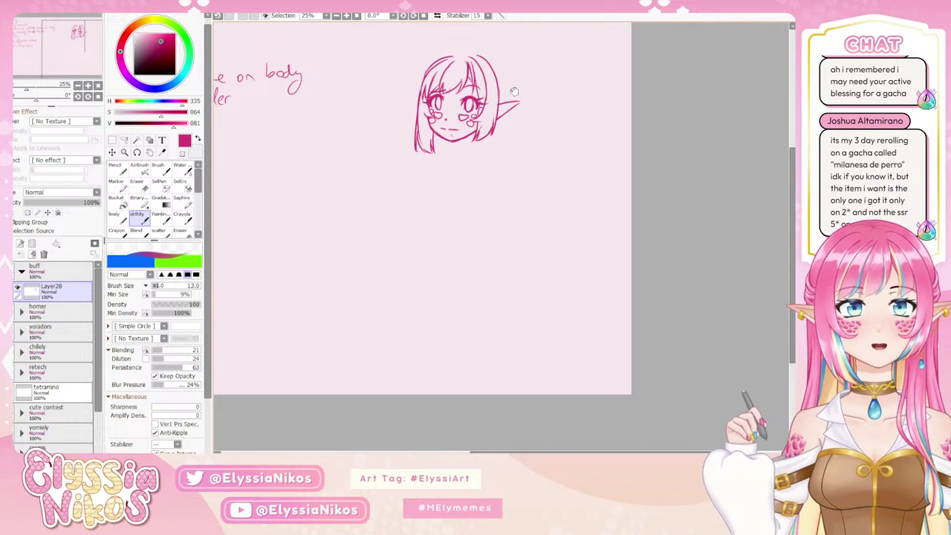
# - Erase the hair's left outer contour from the crown down to the temple using eraser size 34
pyautogui.moveTo(487, 45)
pyautogui.mouseDown()
pyautogui.moveTo(495, 37)
pyautogui.moveTo(509, 80)
pyautogui.mouseUp()
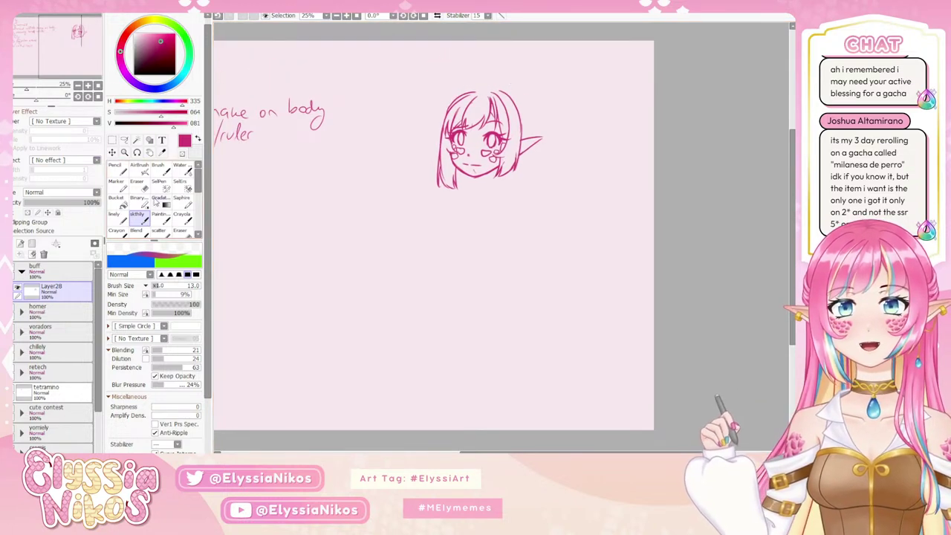
pyautogui.click(141, 190)
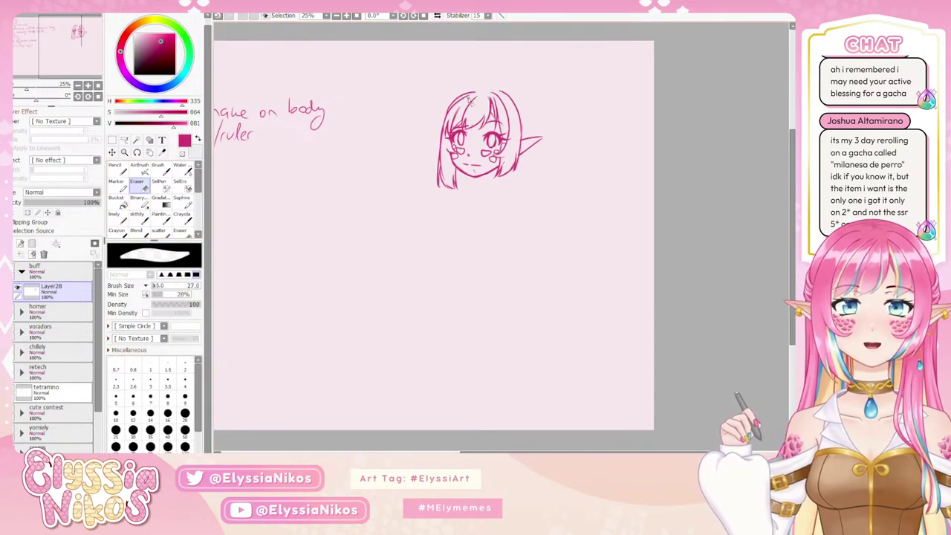
pyautogui.press('[')
pyautogui.press('[')
pyautogui.press('[')
pyautogui.press('[')
pyautogui.press('[')
pyautogui.press('[')
pyautogui.press('[')
pyautogui.press('[')
pyautogui.press('[')
pyautogui.moveTo(454, 113); pyautogui.dragTo(473, 94)
pyautogui.moveTo(449, 109)
pyautogui.mouseDown()
pyautogui.moveTo(469, 95)
pyautogui.moveTo(454, 129)
pyautogui.mouseUp()
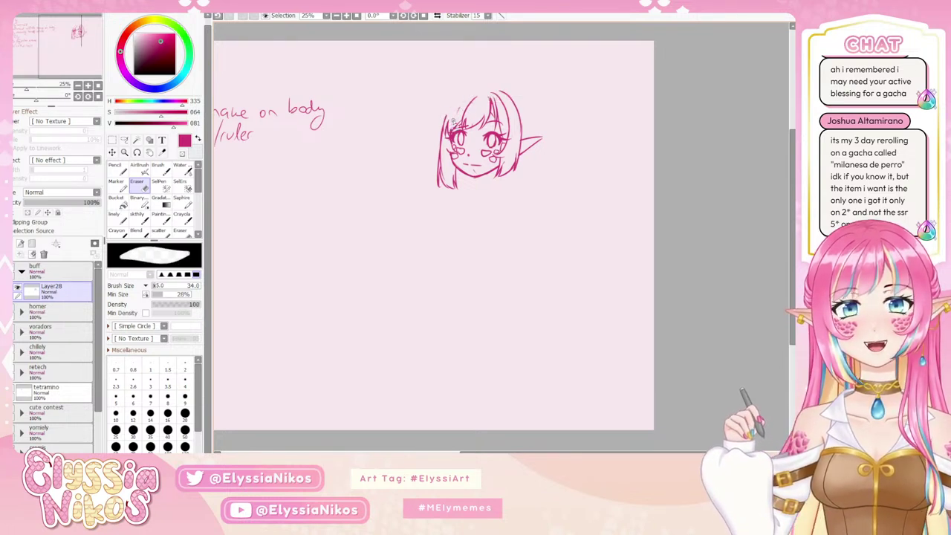
# - Redraw the hair's left outer contour as a smooth curve from the crown down past the temple, undoing the misplaced strokes
pyautogui.click(140, 217)
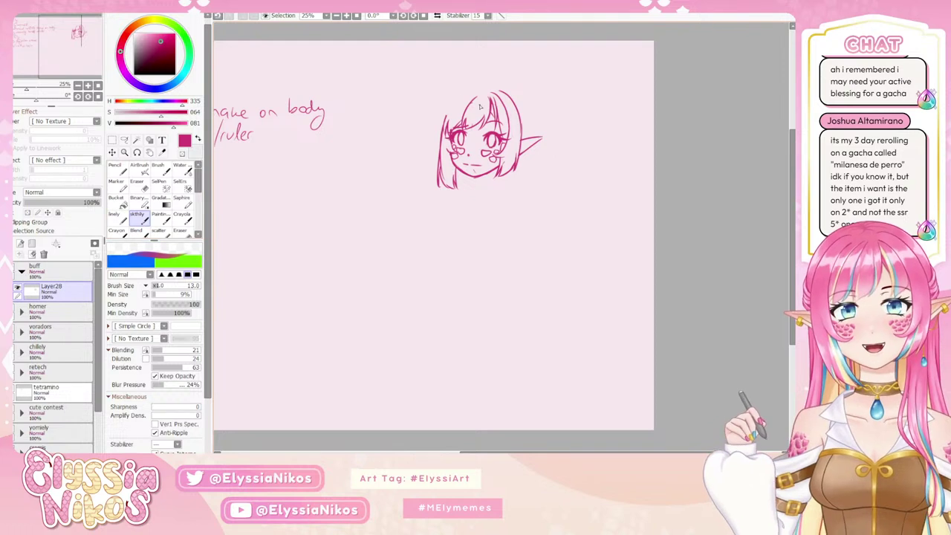
pyautogui.moveTo(463, 99); pyautogui.dragTo(444, 125)
pyautogui.hotkey('ctrl', 'z')
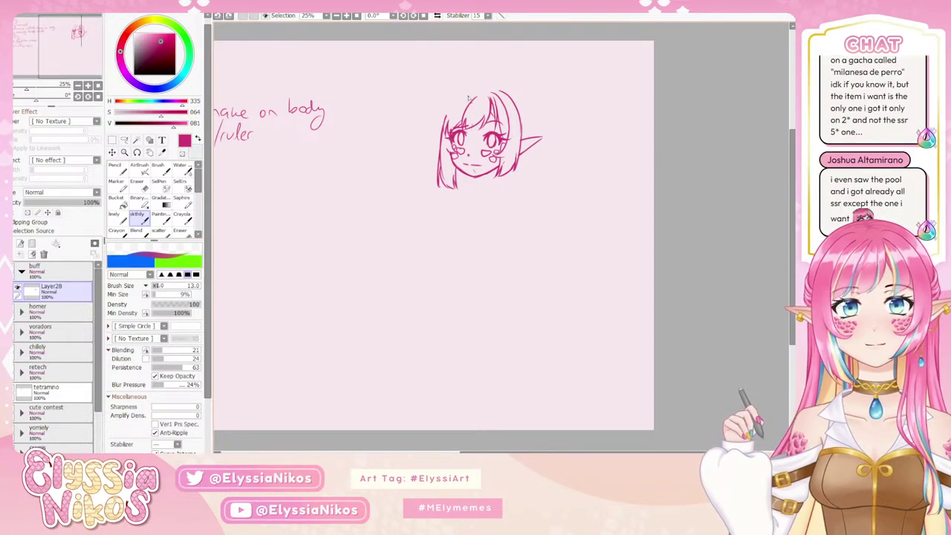
pyautogui.moveTo(473, 95); pyautogui.dragTo(443, 131)
pyautogui.hotkey('ctrl', 'z')
pyautogui.moveTo(471, 95); pyautogui.dragTo(443, 127)
pyautogui.hotkey('ctrl', 'z')
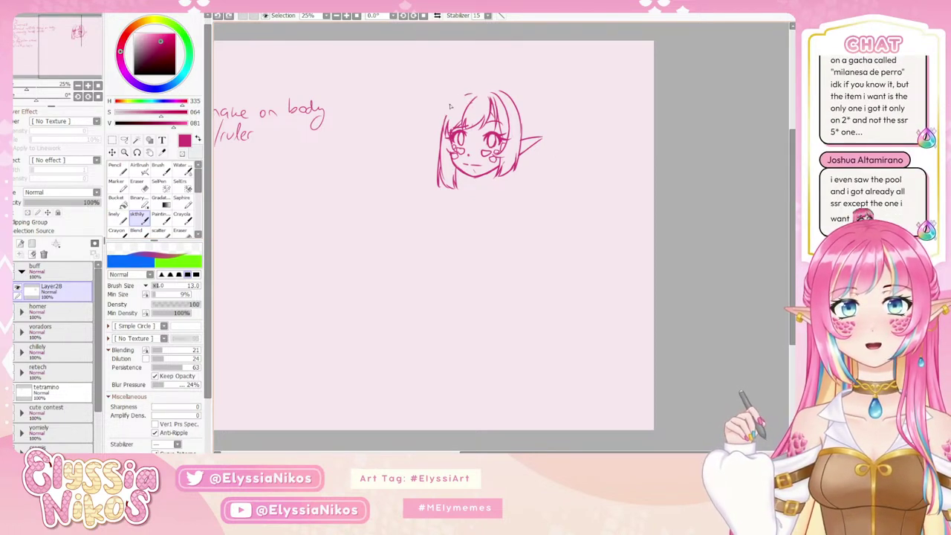
pyautogui.moveTo(472, 95)
pyautogui.mouseDown()
pyautogui.moveTo(445, 119)
pyautogui.moveTo(478, 90)
pyautogui.moveTo(452, 106)
pyautogui.mouseUp()
pyautogui.hotkey('ctrl', 'z')
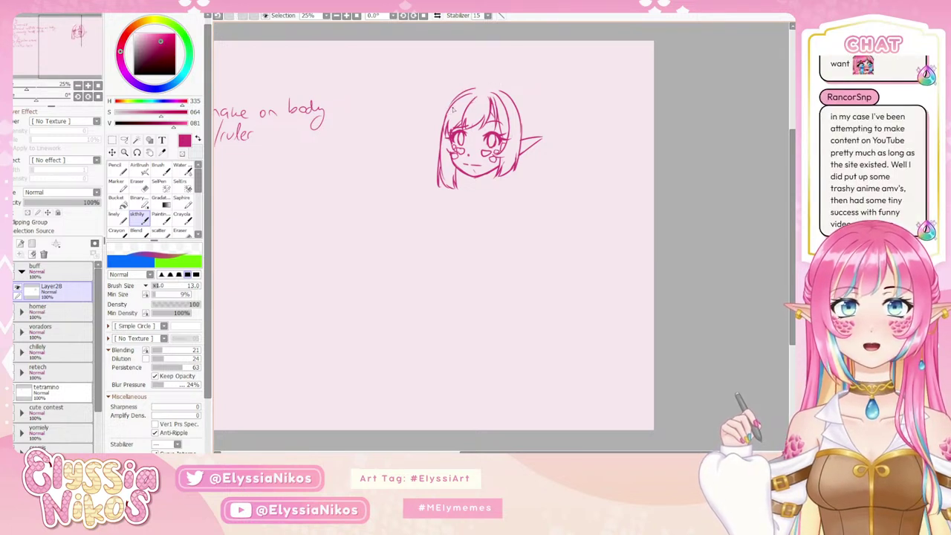
pyautogui.moveTo(462, 96); pyautogui.dragTo(442, 126)
pyautogui.hotkey('ctrl', 'z')
pyautogui.hotkey('ctrl', 'z')
pyautogui.scroll(-1, 434, 231)
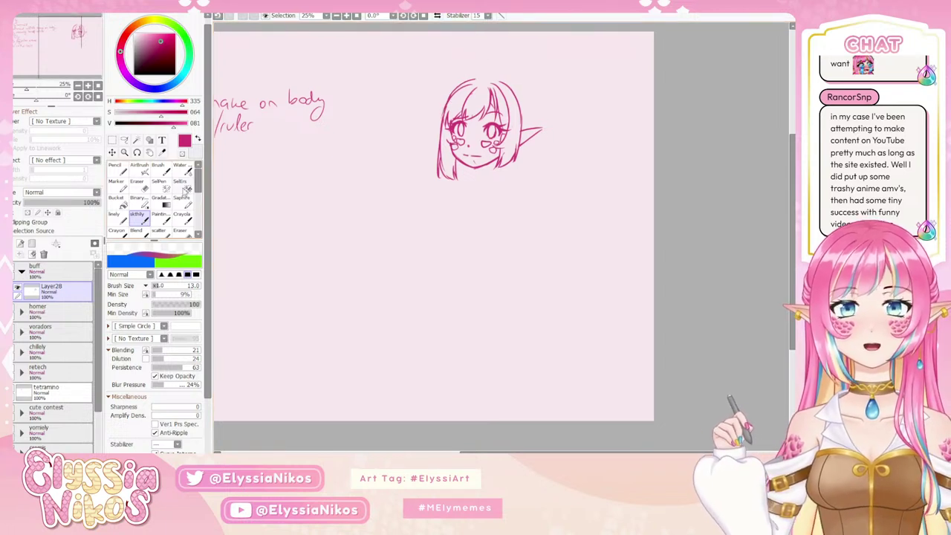
# - Clean up the stray lines where the hair locks meet the cheeks and jaw, reducing the eraser size to 20
pyautogui.press('e')
pyautogui.moveTo(442, 163)
pyautogui.mouseDown()
pyautogui.moveTo(444, 155)
pyautogui.moveTo(473, 159)
pyautogui.moveTo(446, 172)
pyautogui.mouseUp()
pyautogui.hotkey('ctrl', 'z')
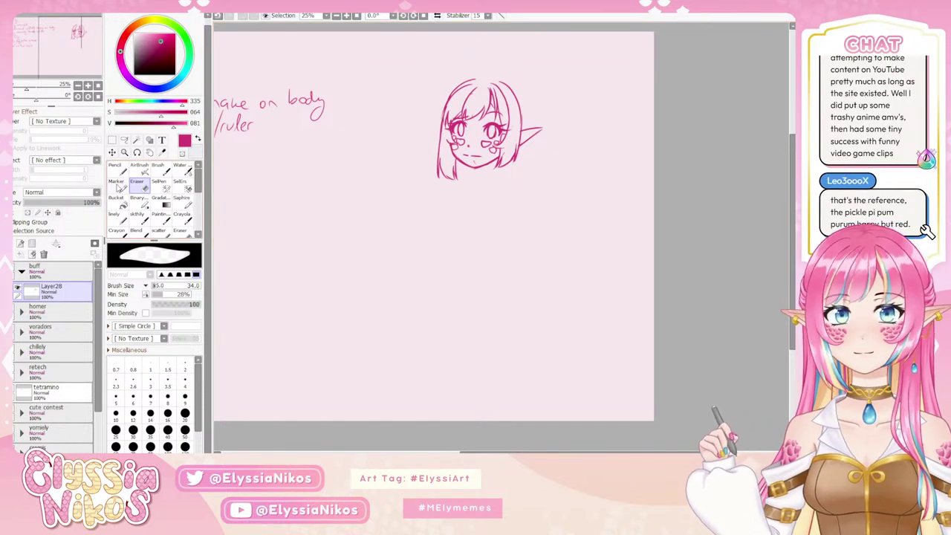
pyautogui.click(138, 217)
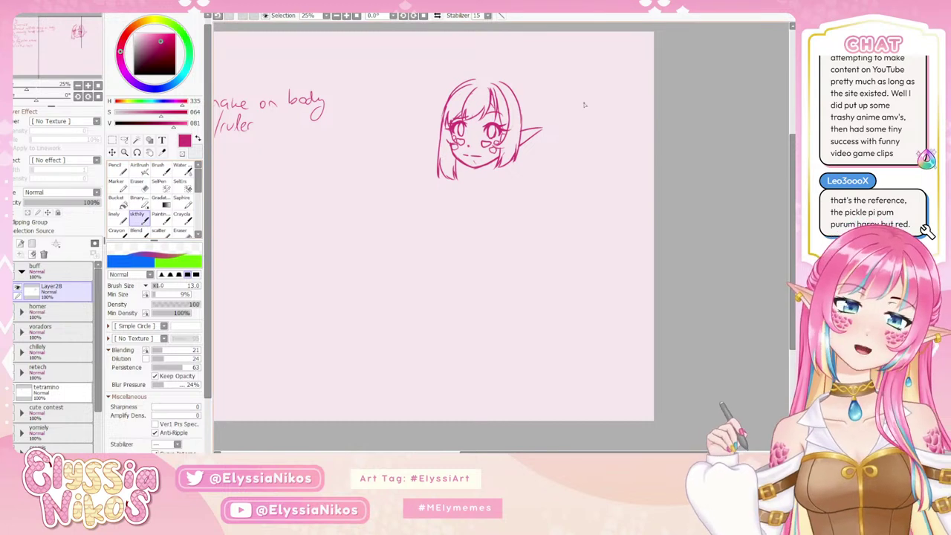
pyautogui.moveTo(477, 189); pyautogui.dragTo(483, 174)
pyautogui.click(139, 187)
pyautogui.moveTo(358, 152); pyautogui.dragTo(373, 139)
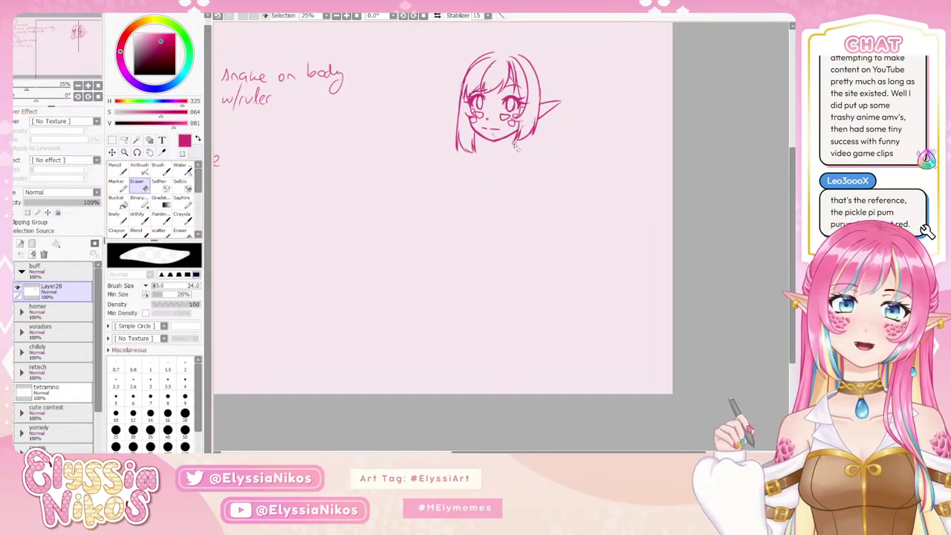
pyautogui.moveTo(515, 138); pyautogui.dragTo(504, 141)
pyautogui.hotkey('ctrl', 'z')
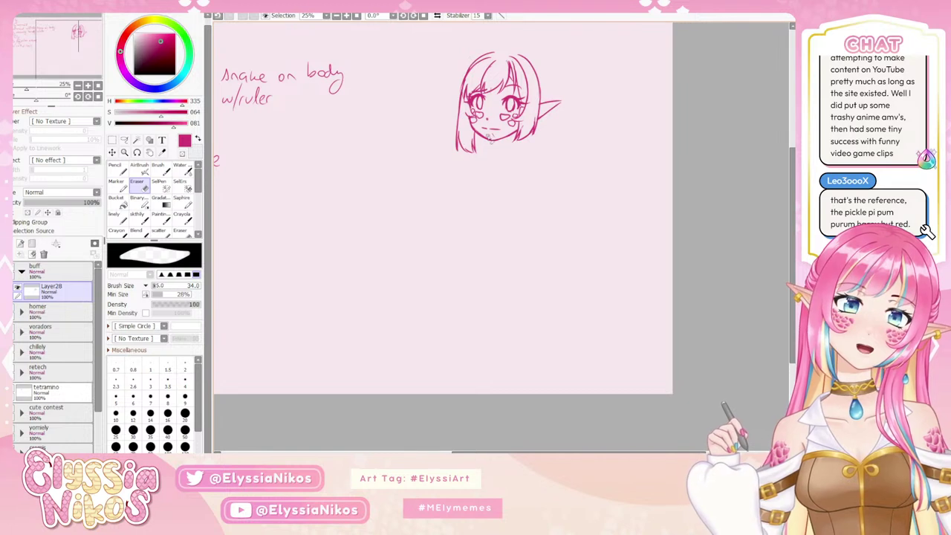
pyautogui.moveTo(467, 179); pyautogui.dragTo(423, 185)
pyautogui.moveTo(454, 122); pyautogui.dragTo(444, 125)
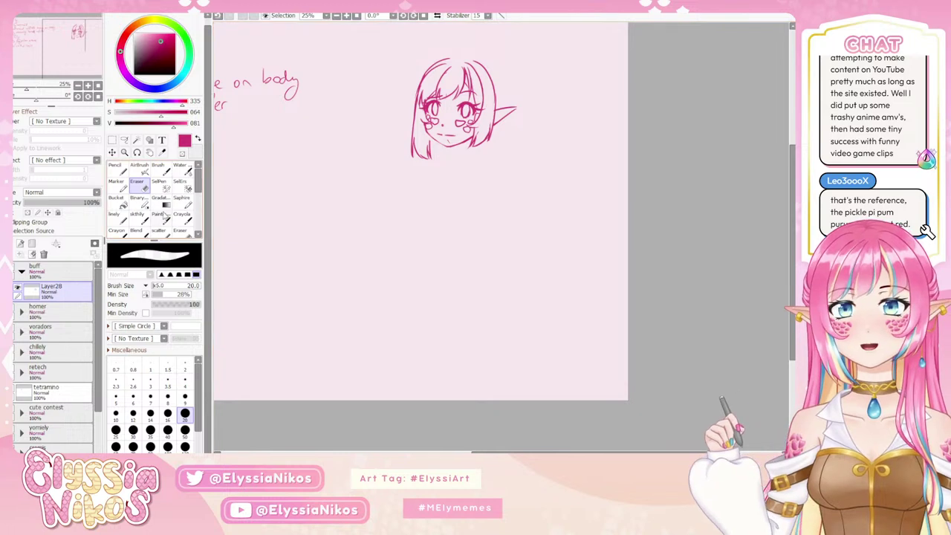
# - Refine the chin and jawline below the mouth, erasing the stray chin mark and redrawing the contour
pyautogui.click(141, 218)
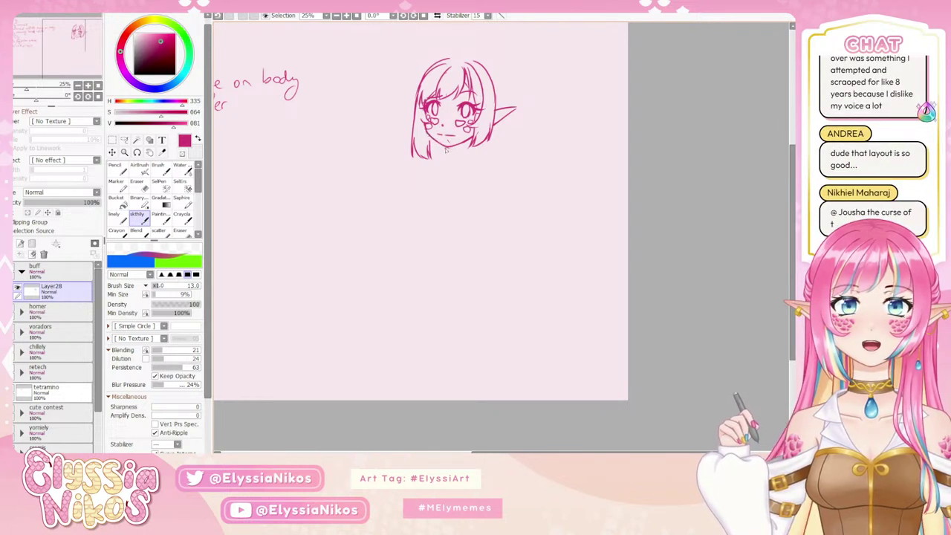
pyautogui.press('e')
pyautogui.moveTo(454, 151); pyautogui.dragTo(462, 140)
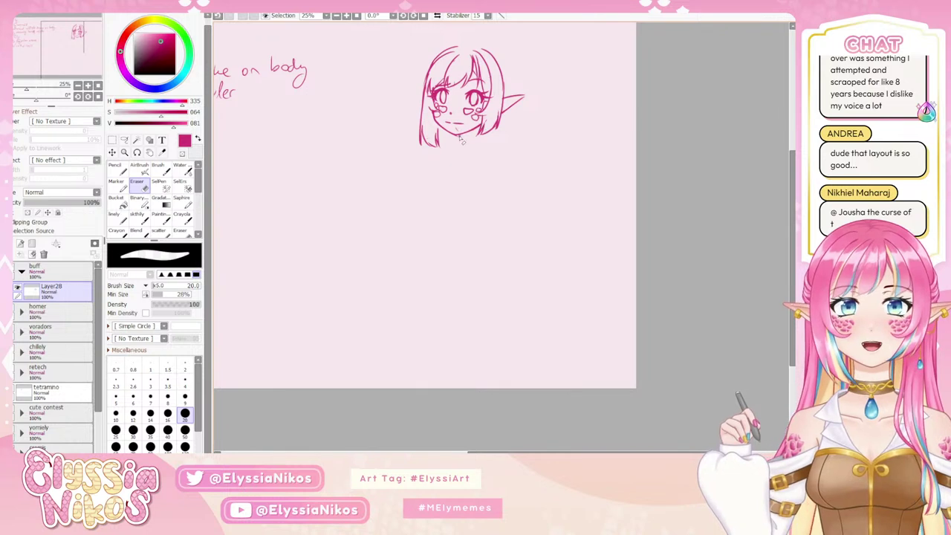
pyautogui.click(137, 216)
pyautogui.moveTo(437, 125)
pyautogui.mouseDown()
pyautogui.moveTo(452, 183)
pyautogui.moveTo(454, 157)
pyautogui.mouseUp()
pyautogui.hotkey('ctrl', 'z')
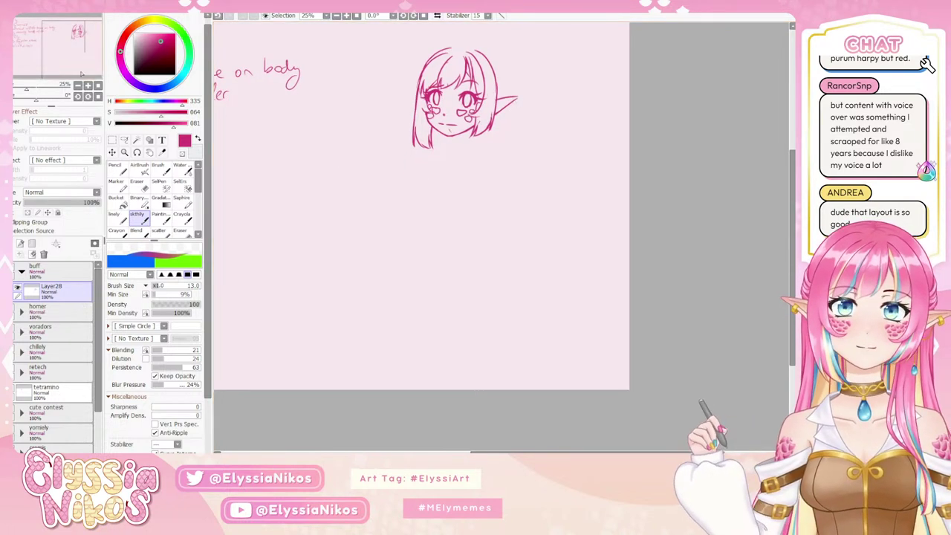
# - Sketch the neck below the chin and start the right shoulder line at brush size 22, undoing the misplaced strokes
pyautogui.click(78, 85)
pyautogui.click(78, 86)
pyautogui.click(78, 85)
pyautogui.click(78, 85)
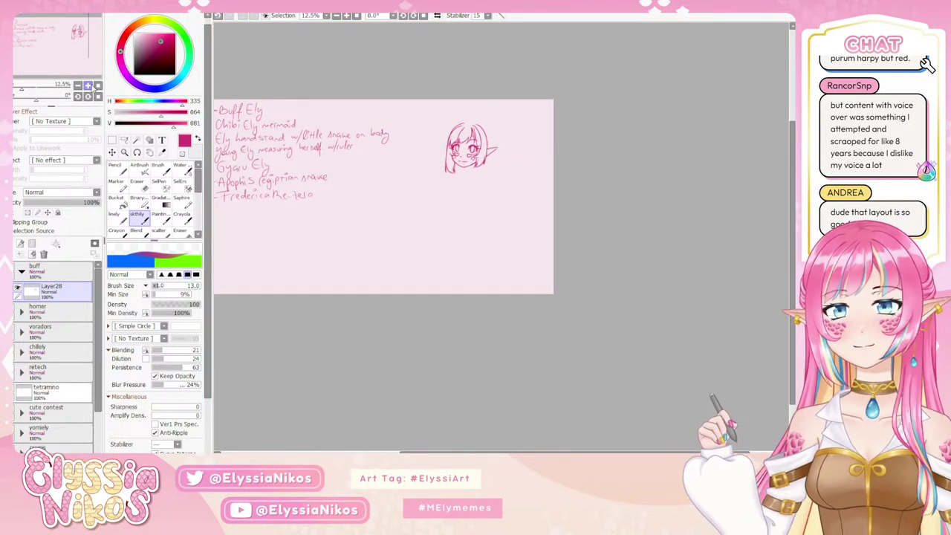
pyautogui.click(89, 85)
pyautogui.moveTo(455, 144); pyautogui.dragTo(468, 152)
pyautogui.hotkey('ctrl', 'z')
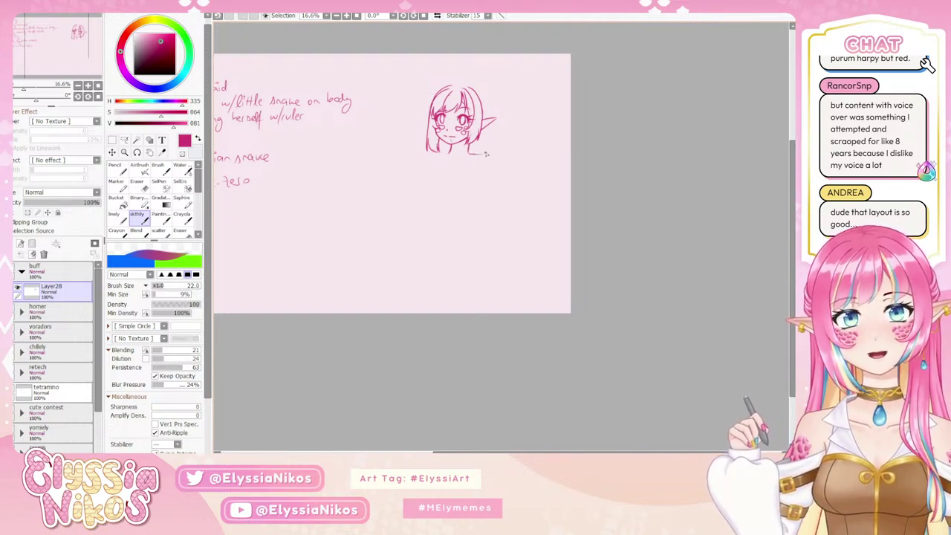
pyautogui.hotkey('ctrl', 'z')
# - Sketch the left shoulder line and the left side of the torso, undoing the misplaced strokes
pyautogui.moveTo(468, 149)
pyautogui.mouseDown()
pyautogui.moveTo(482, 159)
pyautogui.moveTo(436, 157)
pyautogui.moveTo(404, 172)
pyautogui.moveTo(436, 155)
pyautogui.moveTo(412, 165)
pyautogui.moveTo(429, 157)
pyautogui.moveTo(431, 204)
pyautogui.moveTo(429, 195)
pyautogui.mouseUp()
pyautogui.hotkey('ctrl', 'z')
pyautogui.hotkey('ctrl', 'z')
pyautogui.hotkey('ctrl', 'z')
pyautogui.hotkey('ctrl', 'z')
pyautogui.hotkey('ctrl', 'z')
pyautogui.hotkey('ctrl', 'z')
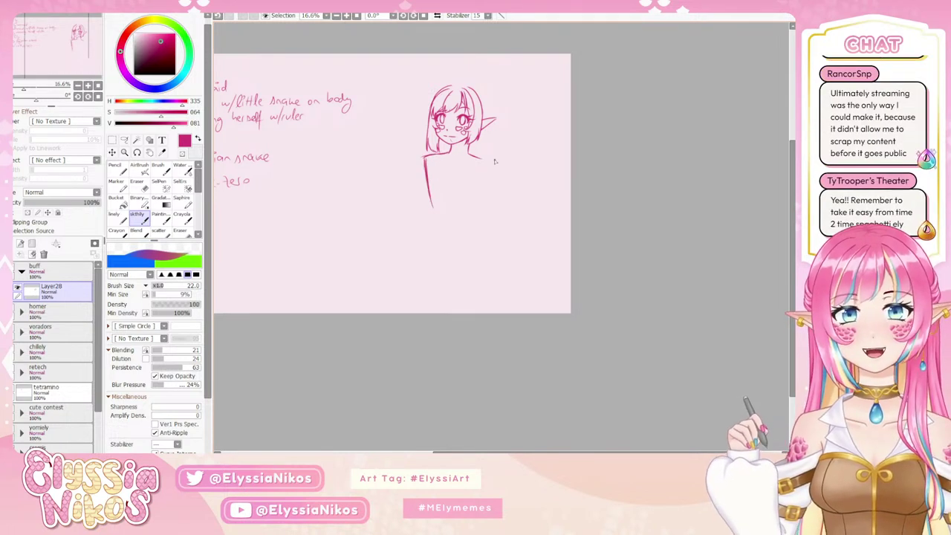
# - Sketch the right side of the torso tapering into a rounded ribcage, and add two short waist lines beneath it
pyautogui.moveTo(480, 157)
pyautogui.mouseDown()
pyautogui.moveTo(497, 167)
pyautogui.moveTo(496, 184)
pyautogui.moveTo(445, 214)
pyautogui.moveTo(465, 209)
pyautogui.moveTo(421, 255)
pyautogui.mouseUp()
pyautogui.hotkey('ctrl', 'z')
pyautogui.hotkey('ctrl', 'z')
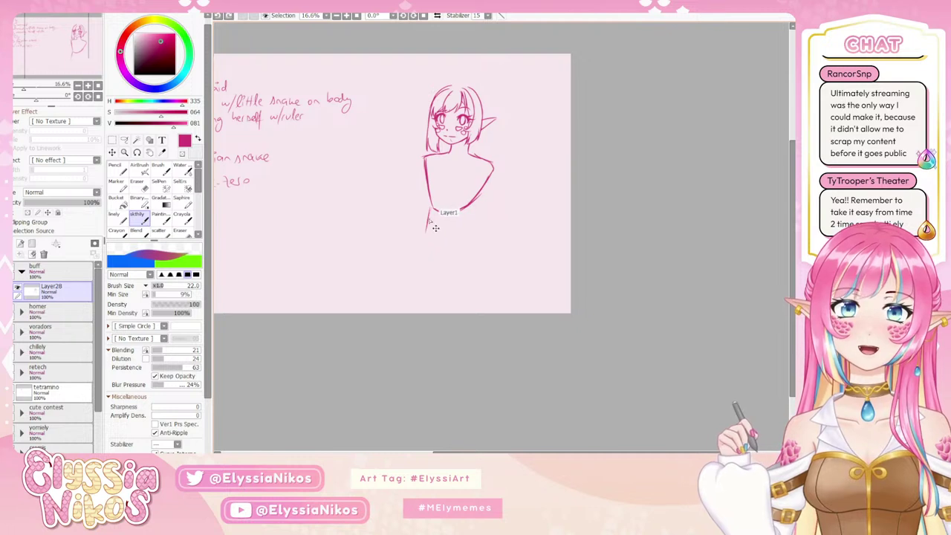
pyautogui.moveTo(433, 209)
pyautogui.mouseDown()
pyautogui.moveTo(432, 235)
pyautogui.moveTo(472, 234)
pyautogui.mouseUp()
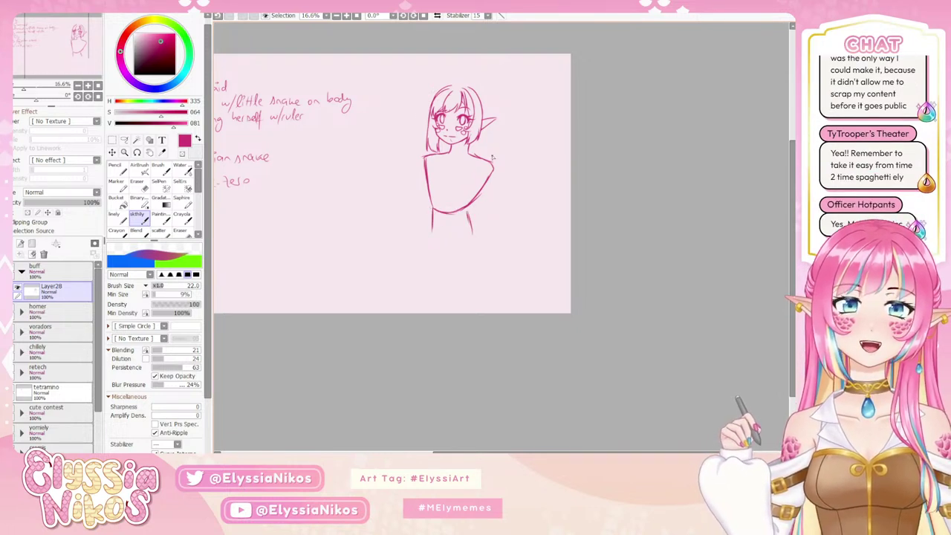
# - Sketch the outer slope of the left shoulder and undo the circle tried at the shoulder joint
pyautogui.moveTo(429, 156); pyautogui.dragTo(418, 163)
pyautogui.hotkey('ctrl', 'z')
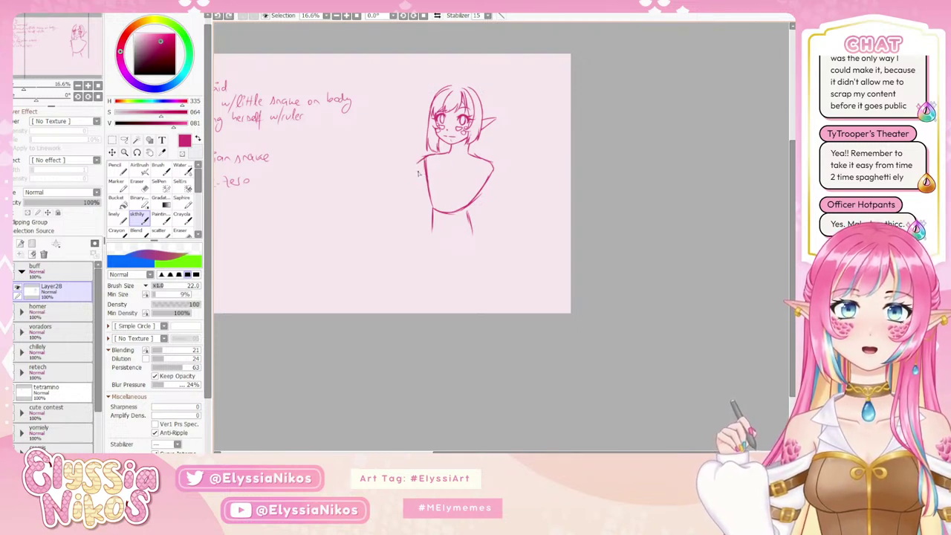
pyautogui.moveTo(427, 157)
pyautogui.mouseDown()
pyautogui.moveTo(411, 170)
pyautogui.moveTo(450, 157)
pyautogui.moveTo(424, 162)
pyautogui.mouseUp()
pyautogui.hotkey('ctrl', 'z')
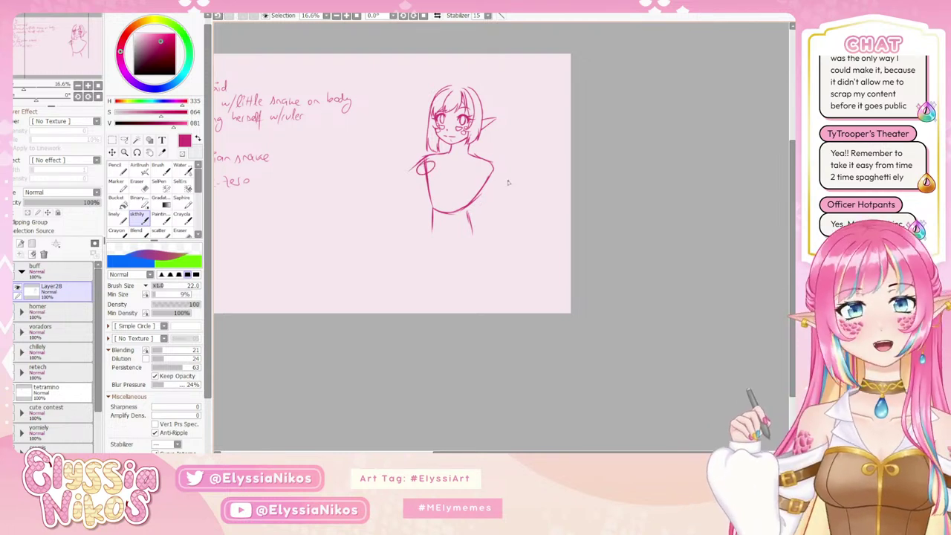
pyautogui.hotkey('ctrl', 'z')
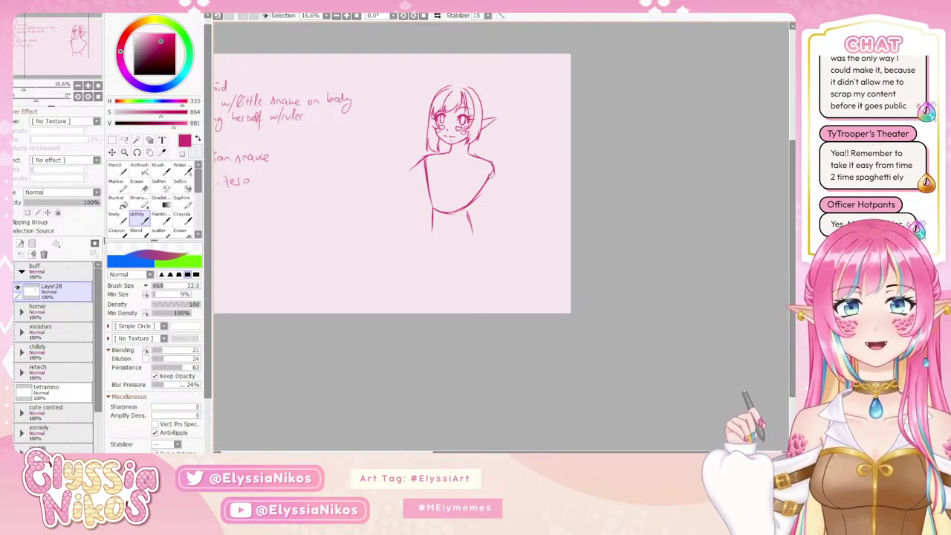
# - Draw the outer line of the right upper arm down from the shoulder and undo the forearm stroke across the waist
pyautogui.moveTo(492, 178); pyautogui.dragTo(513, 211)
pyautogui.hotkey('ctrl', 'z')
pyautogui.moveTo(461, 229); pyautogui.dragTo(501, 212)
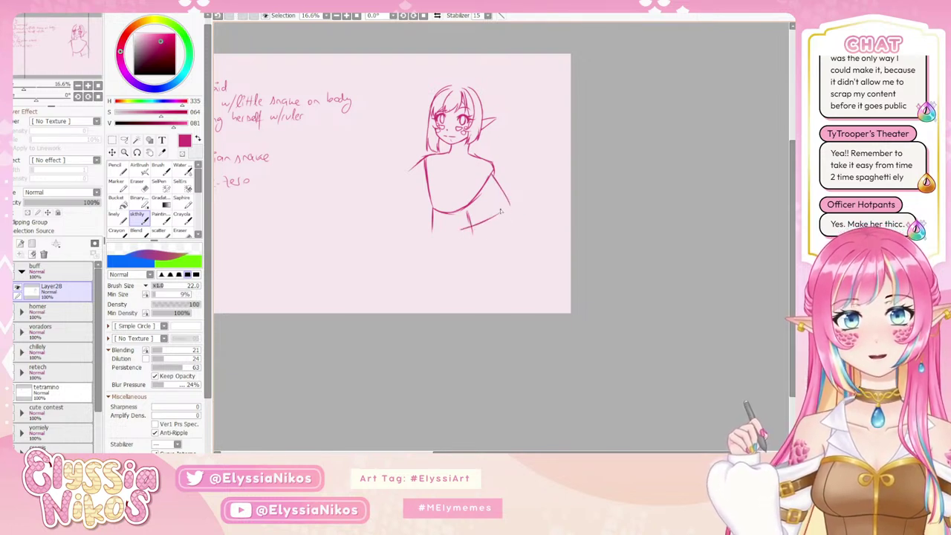
pyautogui.hotkey('ctrl', 'z')
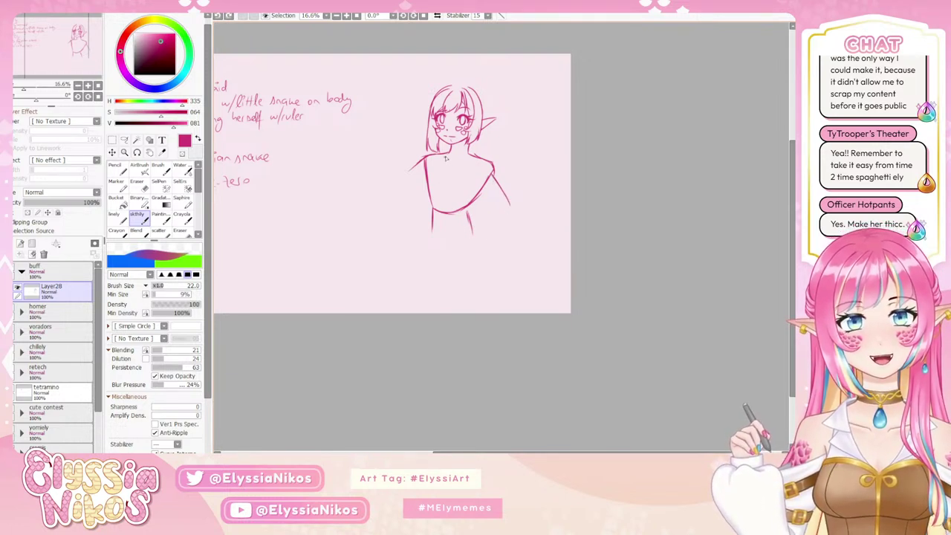
# - Sketch the chest contours from both armpits down over the ribcage, undoing the misplaced strokes
pyautogui.moveTo(449, 154)
pyautogui.mouseDown()
pyautogui.moveTo(421, 180)
pyautogui.moveTo(429, 199)
pyautogui.mouseUp()
pyautogui.hotkey('ctrl', 'z')
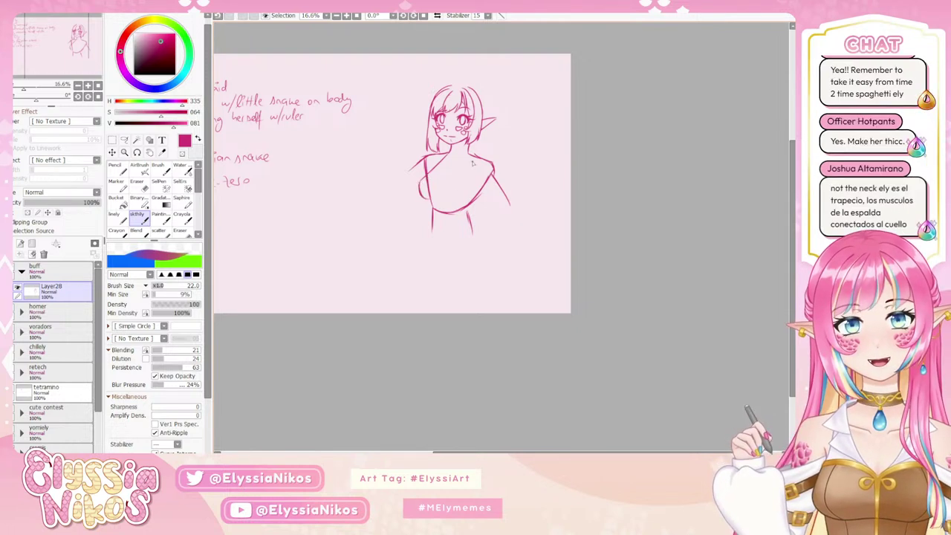
pyautogui.moveTo(470, 157); pyautogui.dragTo(481, 195)
pyautogui.hotkey('ctrl', 'z')
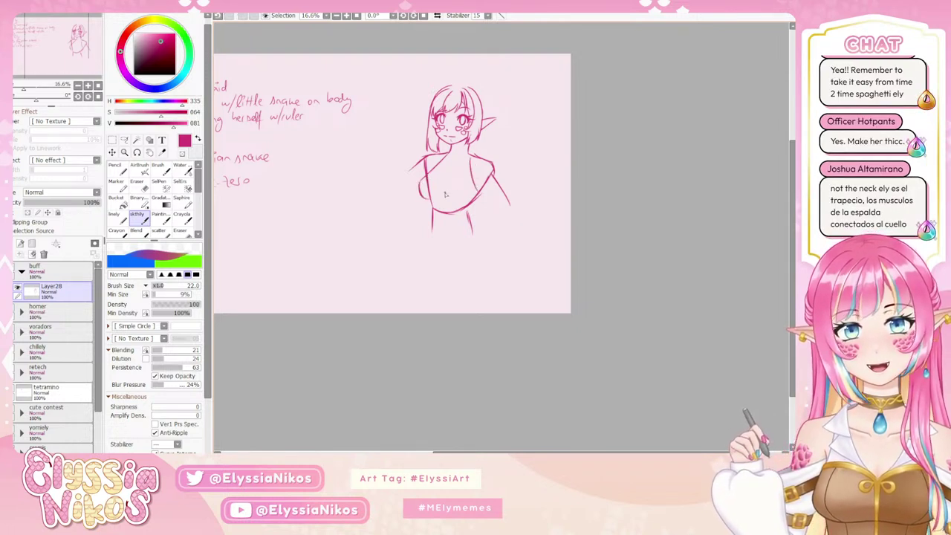
pyautogui.hotkey('ctrl', 'z')
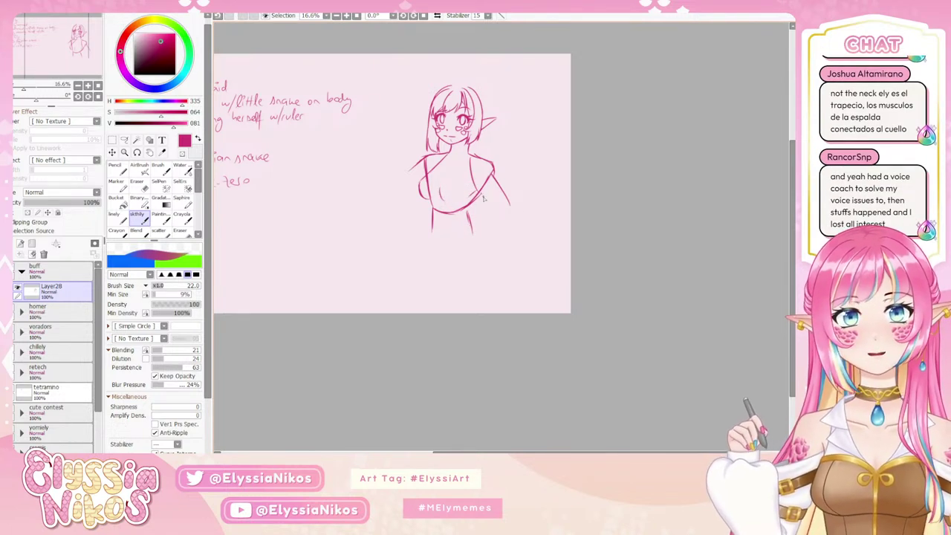
# - Extend the right arm downward and block in the raised left arm with its forearm bent upward, undoing the misplaced strokes
pyautogui.moveTo(495, 169)
pyautogui.mouseDown()
pyautogui.moveTo(505, 231)
pyautogui.moveTo(461, 235)
pyautogui.moveTo(495, 235)
pyautogui.mouseUp()
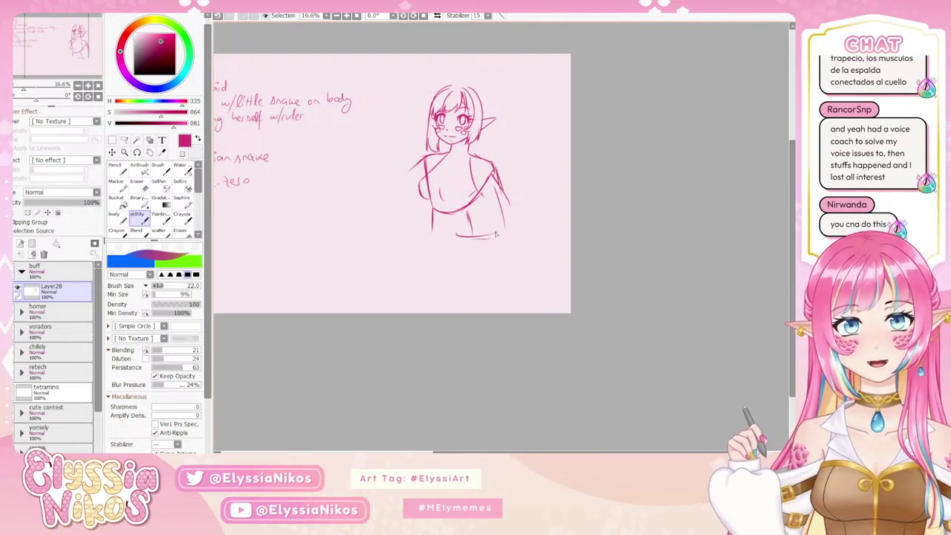
pyautogui.moveTo(428, 170)
pyautogui.mouseDown()
pyautogui.moveTo(398, 179)
pyautogui.moveTo(374, 170)
pyautogui.moveTo(366, 127)
pyautogui.moveTo(405, 151)
pyautogui.mouseUp()
pyautogui.hotkey('ctrl', 'z')
pyautogui.hotkey('ctrl', 'z')
pyautogui.hotkey('ctrl', 'z')
pyautogui.moveTo(392, 161)
pyautogui.mouseDown()
pyautogui.moveTo(409, 158)
pyautogui.moveTo(370, 124)
pyautogui.moveTo(386, 116)
pyautogui.mouseUp()
pyautogui.hotkey('ctrl', 'z')
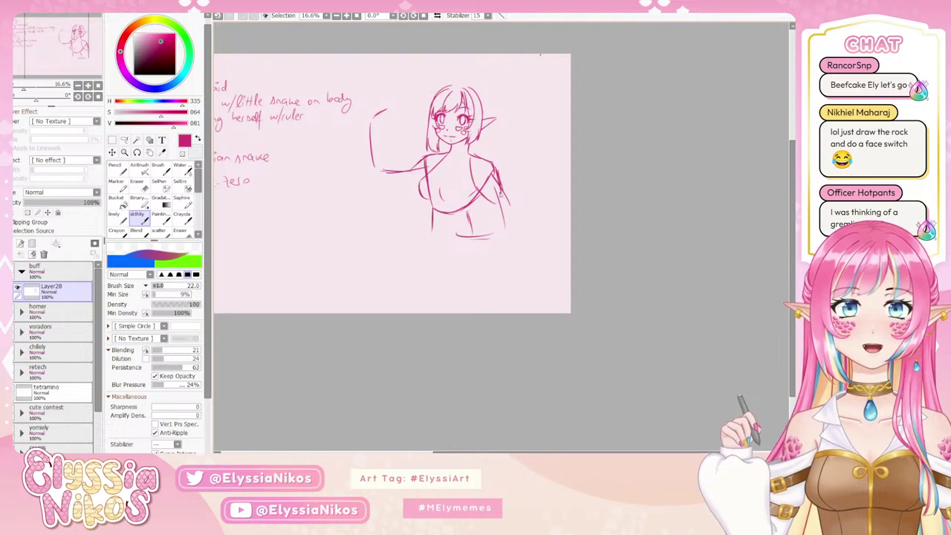
# - Sketch the right side of the torso toward the waist and an outer line for the right arm, undoing the rejected strokes
pyautogui.moveTo(499, 180); pyautogui.dragTo(515, 214)
pyautogui.hotkey('ctrl', 'z')
pyautogui.hotkey('ctrl', 'z')
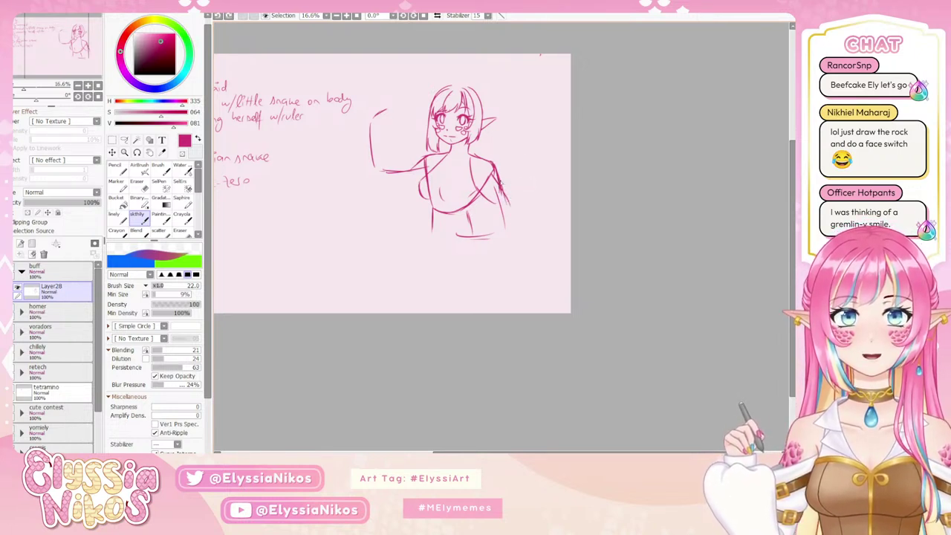
pyautogui.moveTo(501, 180)
pyautogui.mouseDown()
pyautogui.moveTo(515, 227)
pyautogui.moveTo(486, 212)
pyautogui.moveTo(491, 224)
pyautogui.mouseUp()
pyautogui.hotkey('ctrl', 'z')
# - Erase the overlapping construction lines around the right shoulder, the upper arm and the side of the torso
pyautogui.press('e')
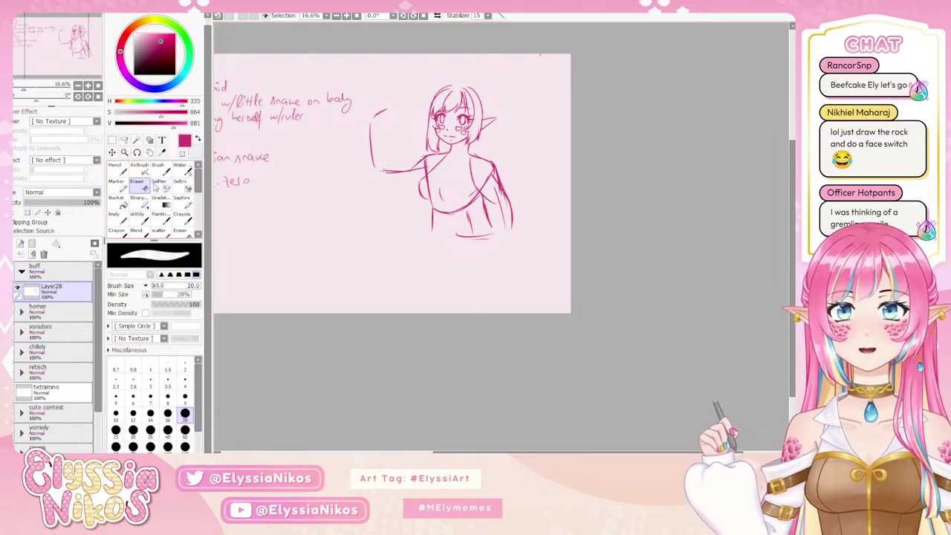
pyautogui.moveTo(488, 176)
pyautogui.mouseDown()
pyautogui.moveTo(488, 191)
pyautogui.moveTo(489, 168)
pyautogui.moveTo(499, 200)
pyautogui.moveTo(510, 200)
pyautogui.moveTo(493, 236)
pyautogui.mouseUp()
pyautogui.moveTo(463, 173); pyautogui.dragTo(449, 173)
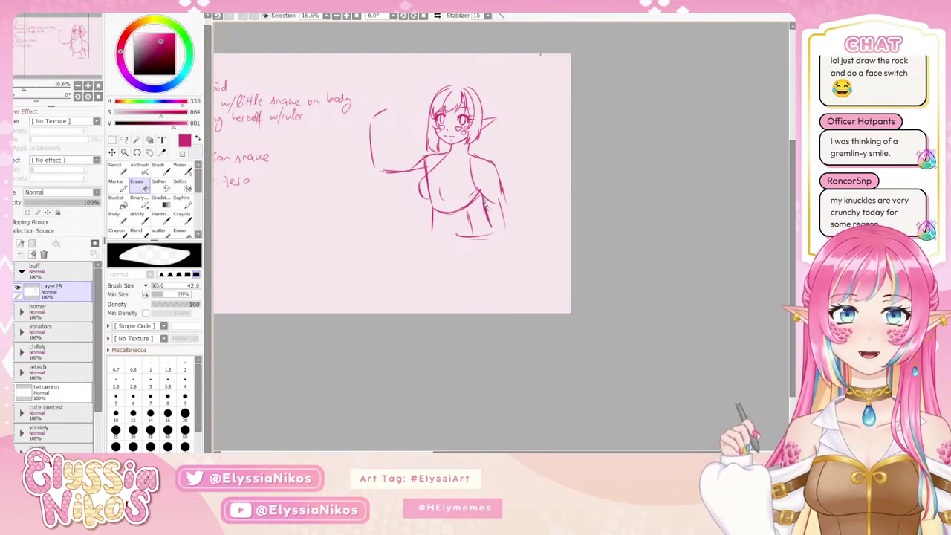
pyautogui.moveTo(487, 205); pyautogui.dragTo(490, 221)
# - Extend the torso's right side down to the waist and redraw the outer line of the right arm
pyautogui.click(138, 217)
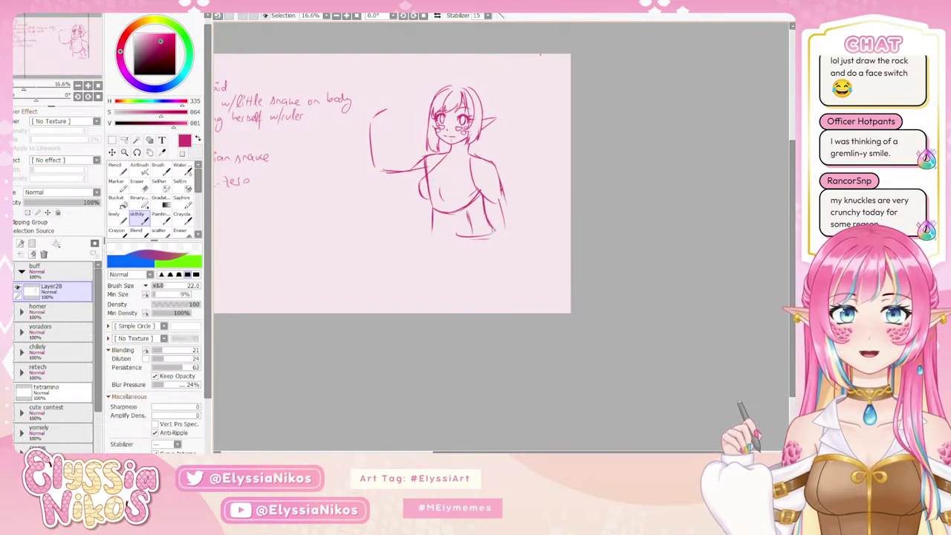
pyautogui.moveTo(494, 231); pyautogui.dragTo(497, 233)
pyautogui.moveTo(502, 188); pyautogui.dragTo(515, 230)
pyautogui.hotkey('ctrl', 'z')
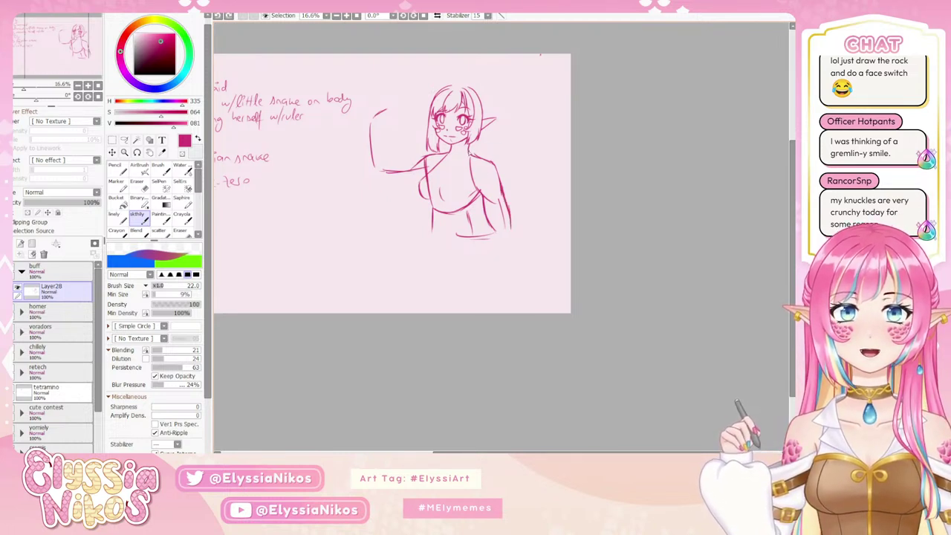
# - Retrace the slope from the neck to the right shoulder and erase its doubled line
pyautogui.moveTo(469, 150); pyautogui.dragTo(478, 159)
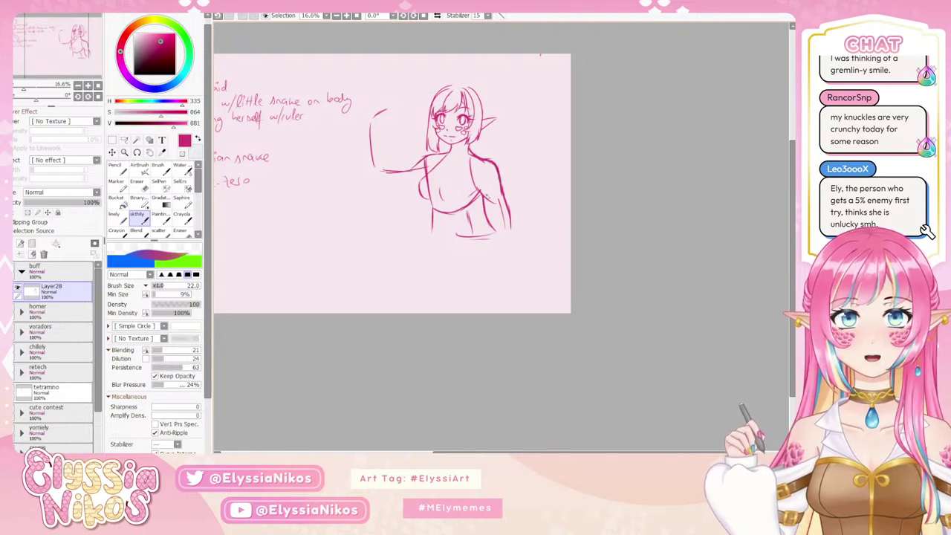
pyautogui.click(138, 183)
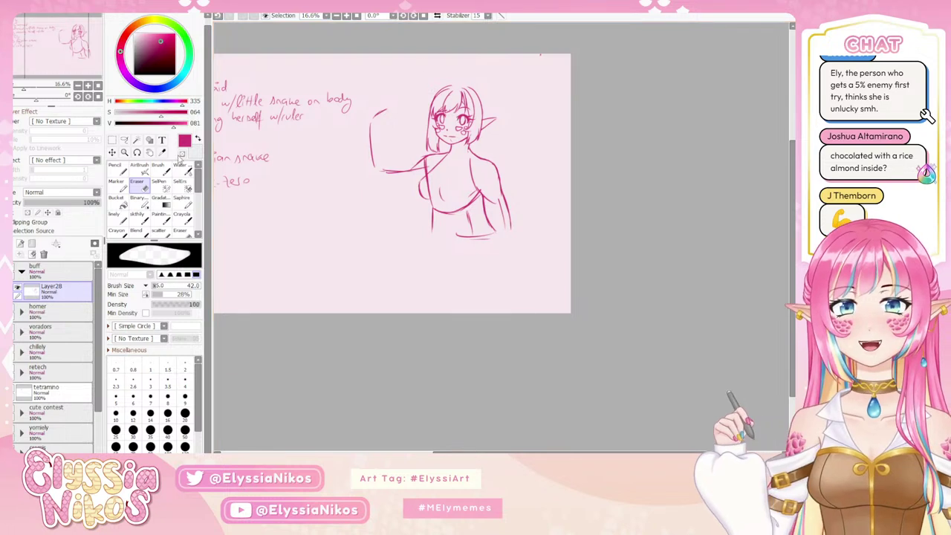
pyautogui.click(143, 217)
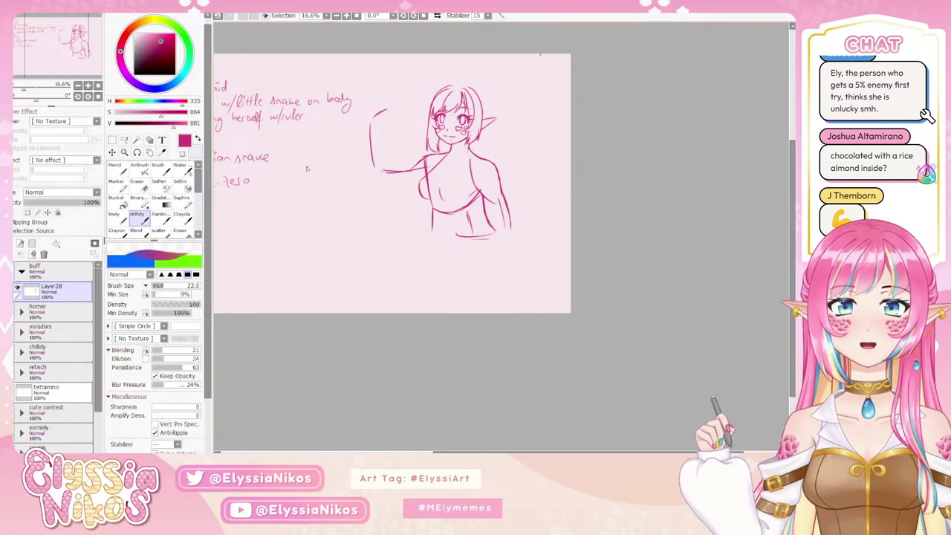
# - Sketch the top contour of the raised left upper arm from shoulder to elbow, undoing the unsuccessful attempts
pyautogui.moveTo(464, 158); pyautogui.dragTo(487, 130)
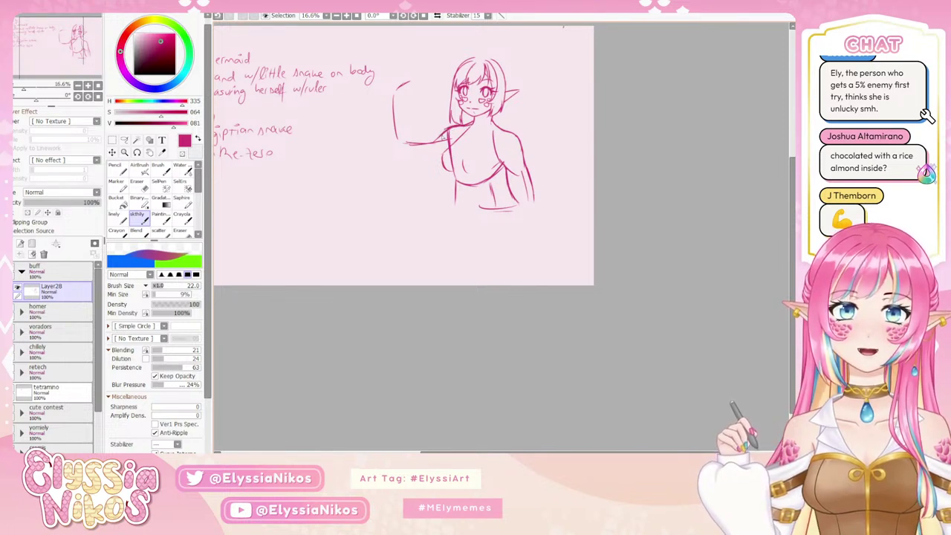
pyautogui.moveTo(450, 130); pyautogui.dragTo(435, 142)
pyautogui.hotkey('ctrl', 'z')
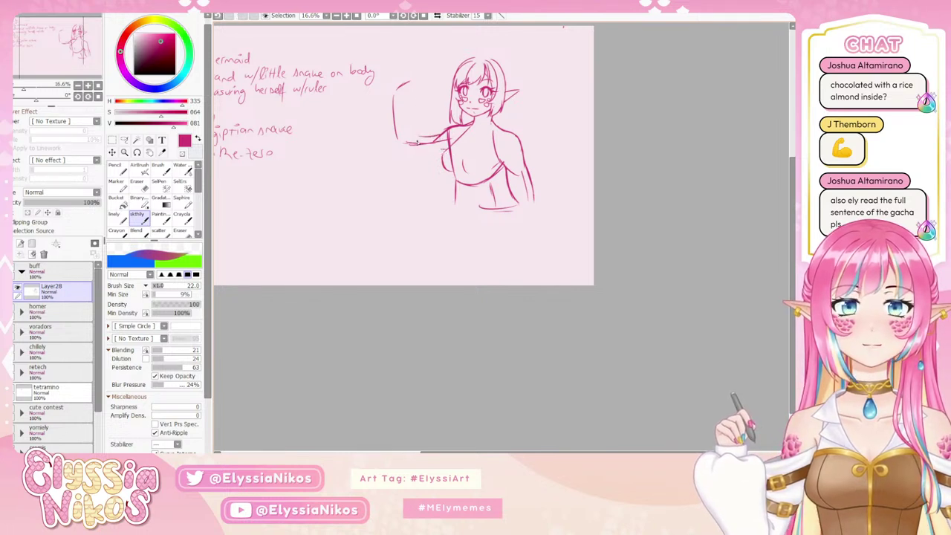
pyautogui.moveTo(402, 140)
pyautogui.mouseDown()
pyautogui.moveTo(442, 145)
pyautogui.moveTo(420, 140)
pyautogui.mouseUp()
pyautogui.hotkey('ctrl', 'z')
pyautogui.hotkey('ctrl', 'z')
pyautogui.hotkey('ctrl', 'z')
pyautogui.hotkey('ctrl', 'z')
pyautogui.hotkey('ctrl', 'z')
pyautogui.hotkey('ctrl', 'z')
pyautogui.hotkey('ctrl', 'z')
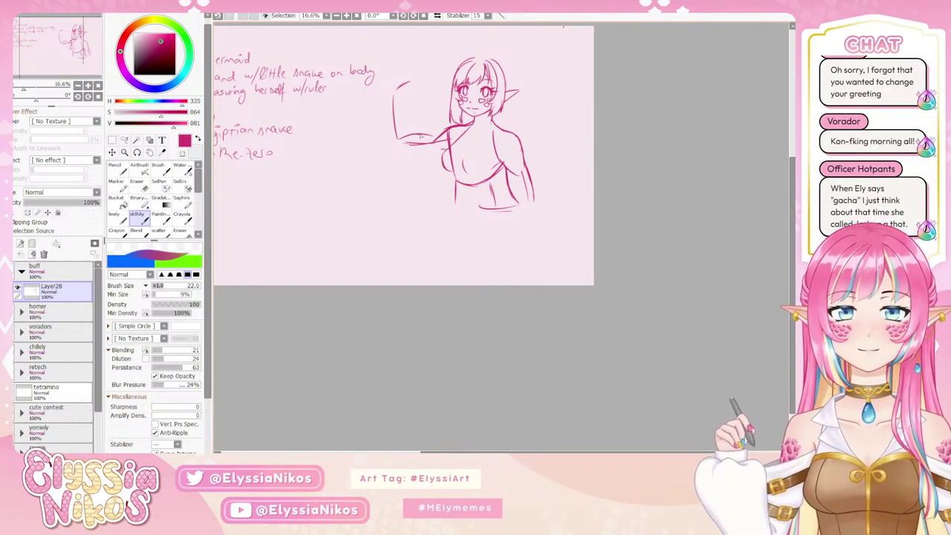
# - Strengthen the muscular upper contour of the raised left arm between the shoulder and the elbow
pyautogui.click(88, 86)
pyautogui.moveTo(36, 100); pyautogui.dragTo(20, 99)
pyautogui.moveTo(368, 179); pyautogui.dragTo(382, 71)
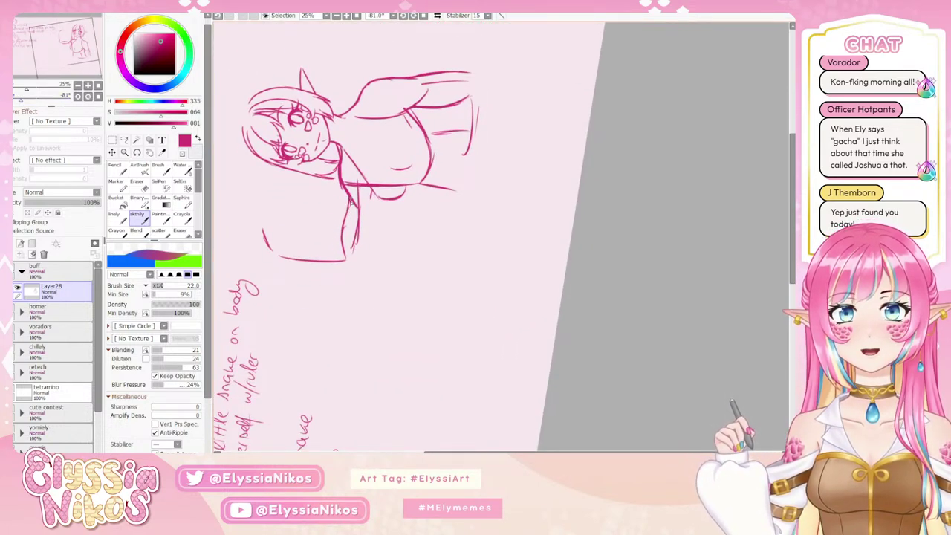
pyautogui.moveTo(351, 200)
pyautogui.mouseDown()
pyautogui.moveTo(342, 233)
pyautogui.moveTo(349, 203)
pyautogui.moveTo(347, 256)
pyautogui.mouseUp()
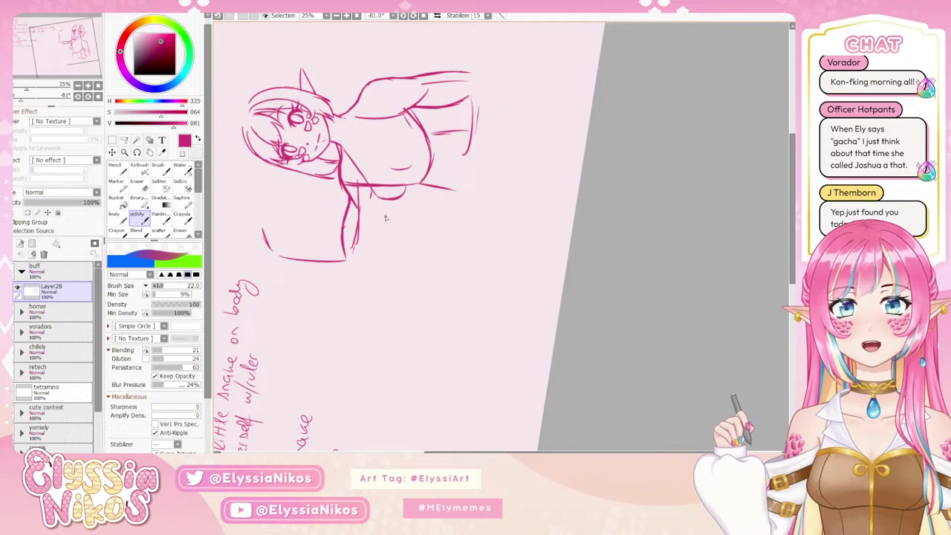
# - Sketch the underside of the raised left upper arm from the armpit, undoing tries and redrawing it lower for a thicker arm
pyautogui.moveTo(375, 195); pyautogui.dragTo(376, 232)
pyautogui.hotkey('ctrl', 'z')
pyautogui.hotkey('ctrl', 'z')
pyautogui.hotkey('ctrl', 'y')
pyautogui.moveTo(374, 192); pyautogui.dragTo(369, 247)
pyautogui.click(98, 96)
pyautogui.moveTo(520, 185); pyautogui.dragTo(446, 224)
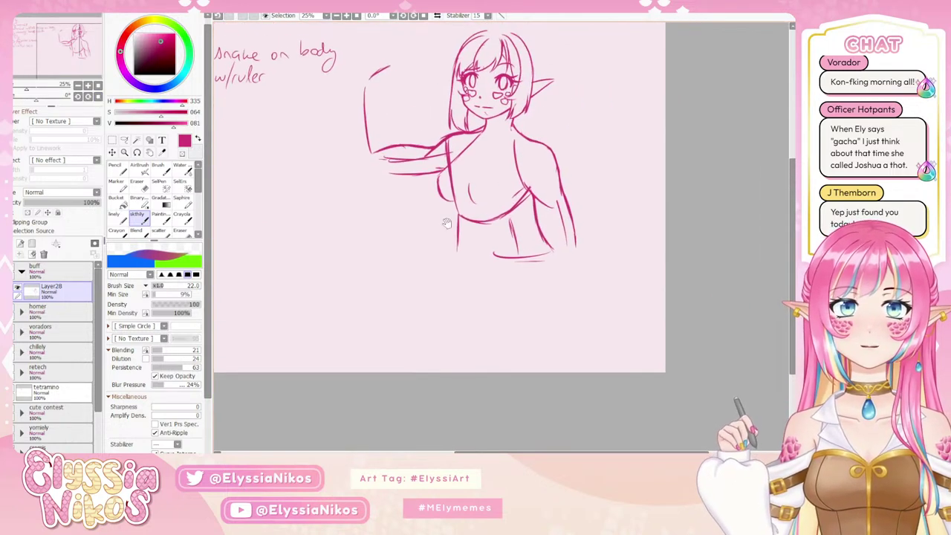
pyautogui.hotkey('ctrl', 'z')
pyautogui.moveTo(379, 176)
pyautogui.mouseDown()
pyautogui.moveTo(424, 179)
pyautogui.moveTo(407, 185)
pyautogui.moveTo(441, 176)
pyautogui.mouseUp()
pyautogui.hotkey('ctrl', 'z')
pyautogui.hotkey('ctrl', 'z')
pyautogui.hotkey('ctrl', 'z')
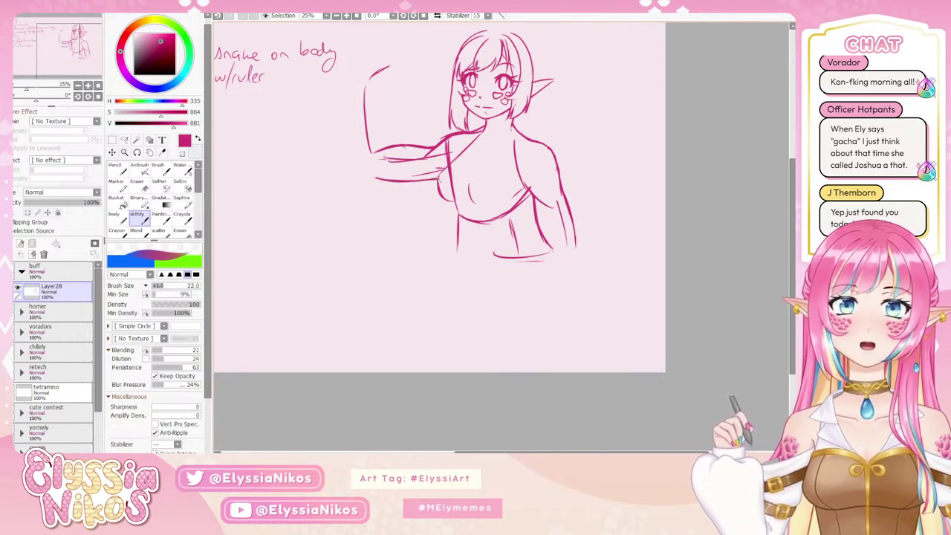
# - Erase the leftover strokes inside the raised arm and thin the line where it meets the left shoulder, adjusting the eraser size
pyautogui.click(81, 85)
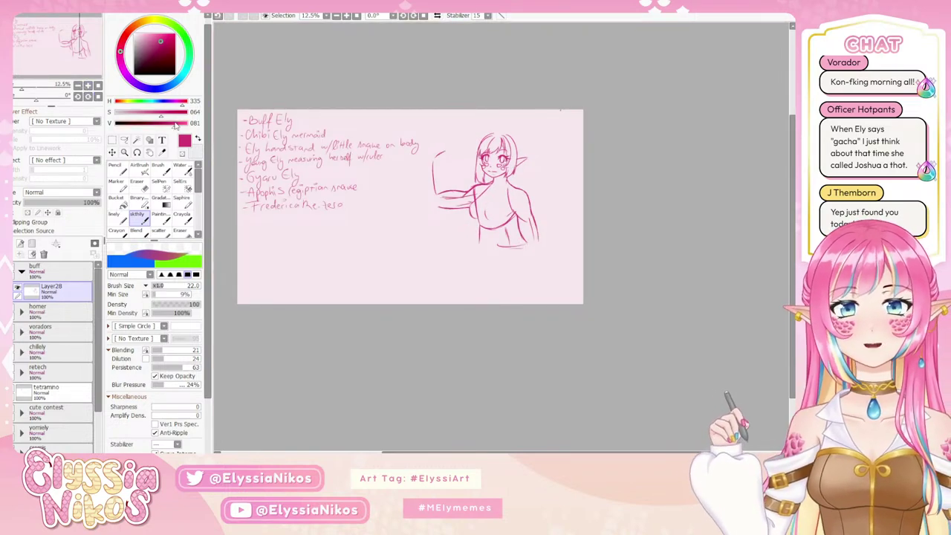
pyautogui.click(88, 85)
pyautogui.click(88, 85)
pyautogui.click(144, 187)
pyautogui.moveTo(458, 142); pyautogui.dragTo(473, 125)
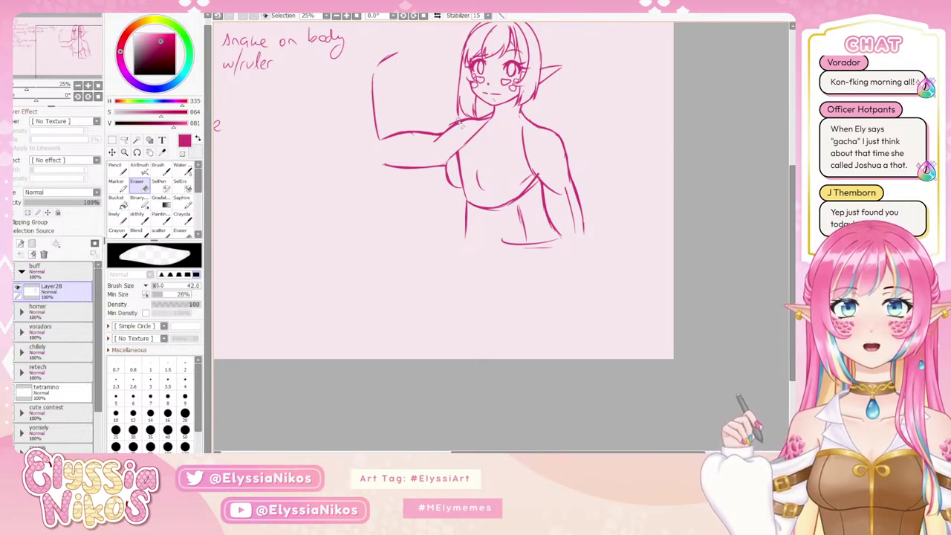
pyautogui.press('[')
pyautogui.press('[')
pyautogui.press('[')
pyautogui.press('[')
pyautogui.press('[')
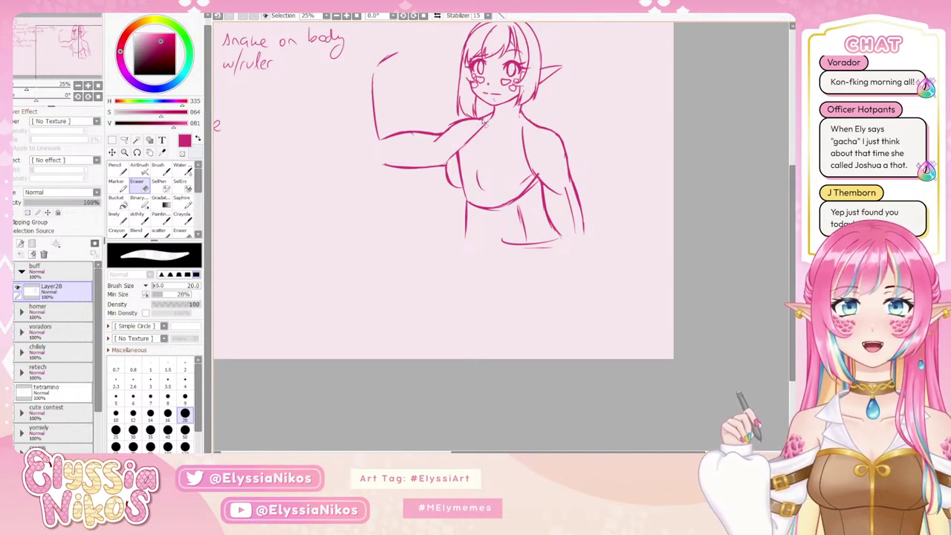
pyautogui.keyDown('ctrl'); pyautogui.keyDown('alt'); pyautogui.moveTo(484, 123); pyautogui.dragTo(495, 122); pyautogui.keyUp('alt'); pyautogui.keyUp('ctrl')
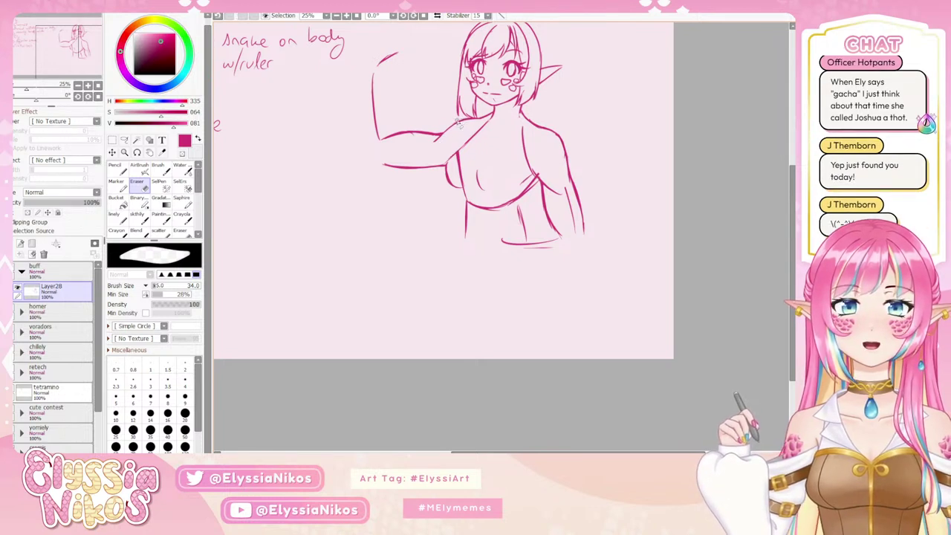
pyautogui.press('b')
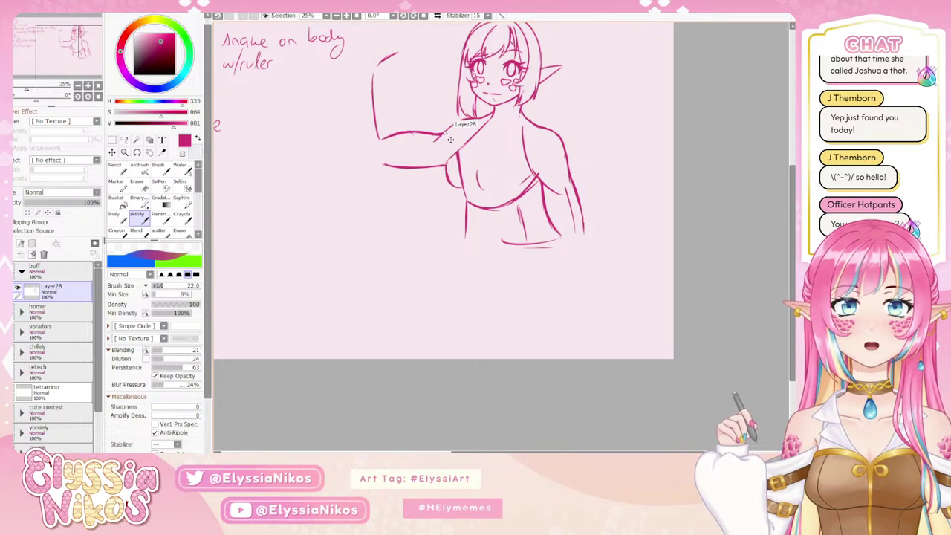
# - Clean up the contour of the raised left arm with the eraser set to size 30
pyautogui.click(146, 183)
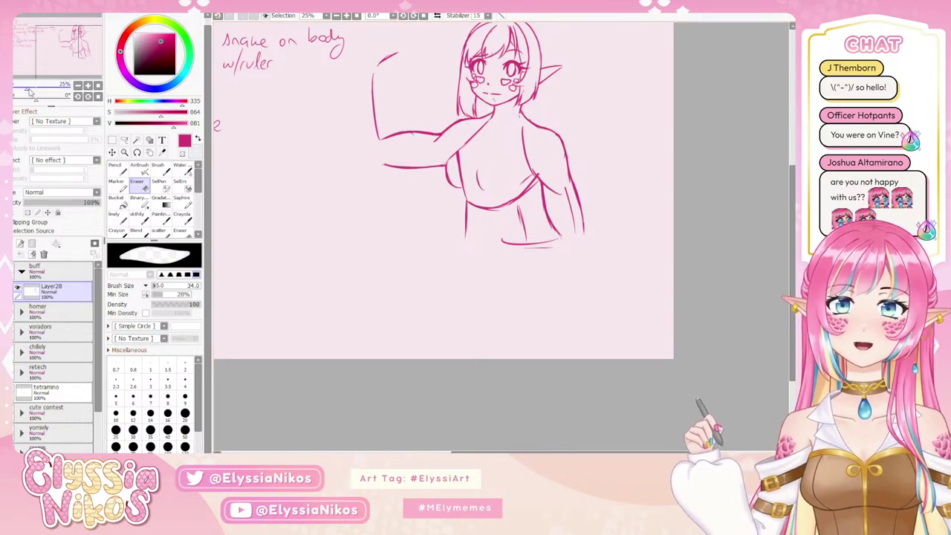
pyautogui.moveTo(44, 95); pyautogui.dragTo(25, 110)
pyautogui.moveTo(395, 233)
pyautogui.mouseDown()
pyautogui.moveTo(419, 163)
pyautogui.moveTo(412, 173)
pyautogui.mouseUp()
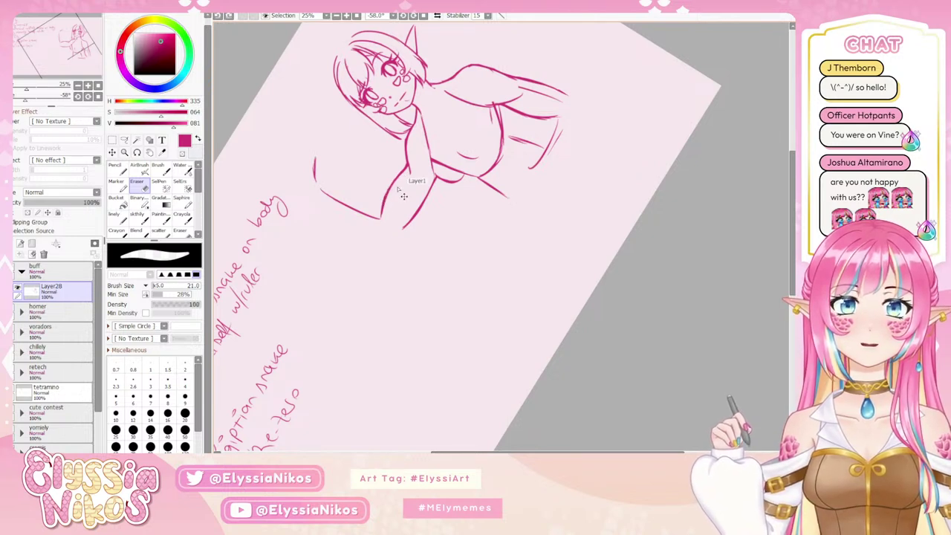
pyautogui.press(']')
pyautogui.press(']')
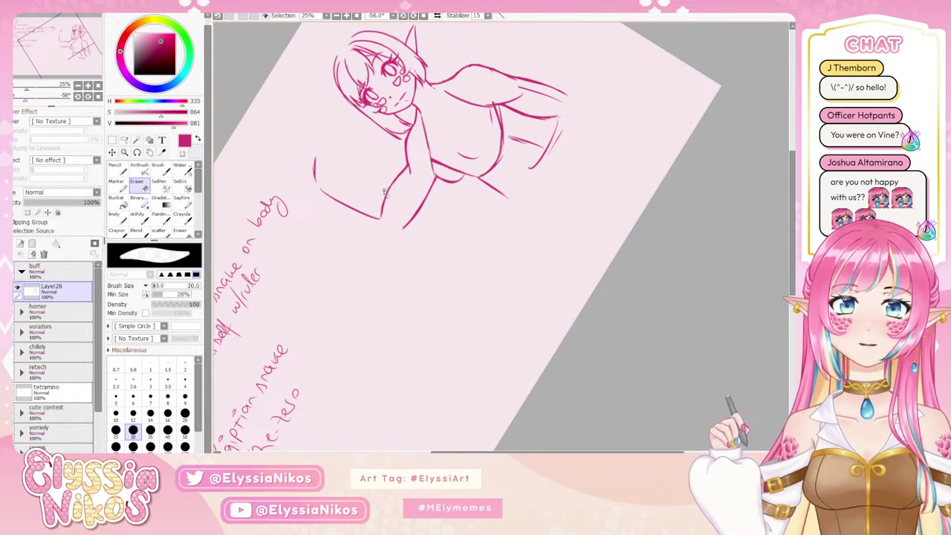
pyautogui.click(97, 96)
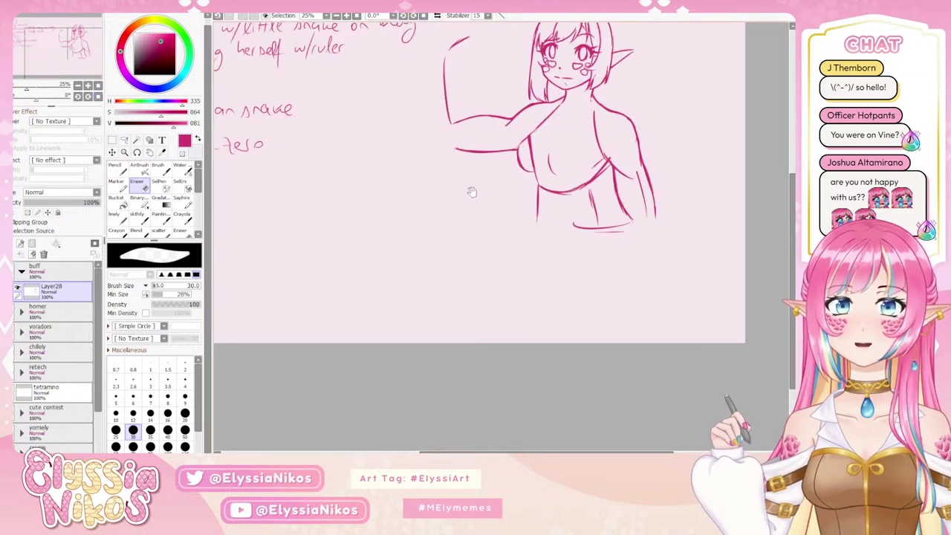
pyautogui.moveTo(425, 128); pyautogui.dragTo(367, 173)
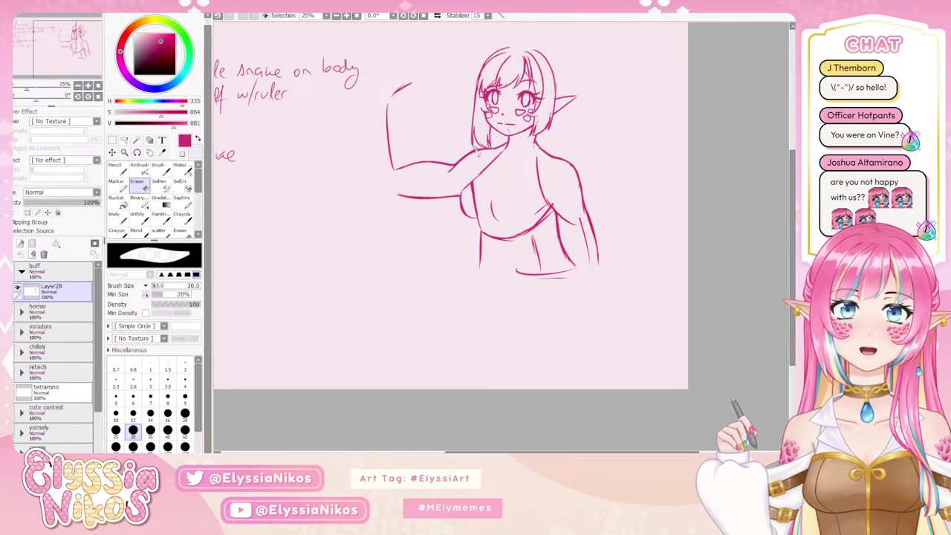
# - Erase the stray mark near the canvas's upper-right edge with the eraser enlarged to 207
pyautogui.click(135, 219)
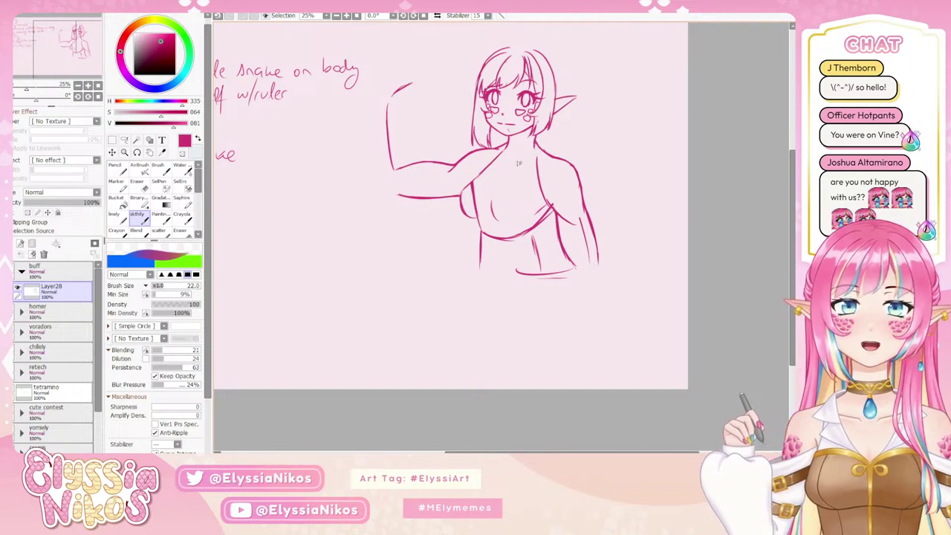
pyautogui.click(77, 86)
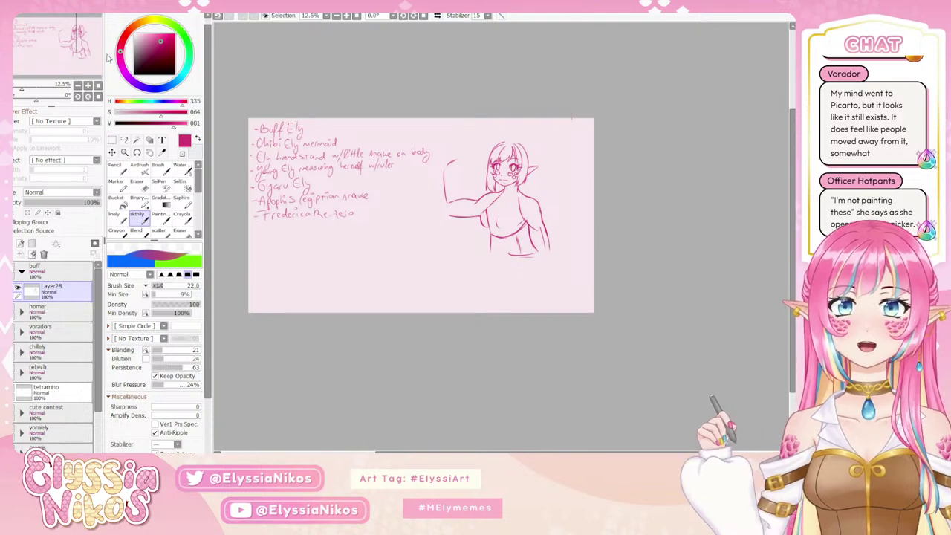
pyautogui.click(87, 85)
pyautogui.click(88, 86)
pyautogui.click(139, 186)
pyautogui.moveTo(673, 47); pyautogui.dragTo(617, 108)
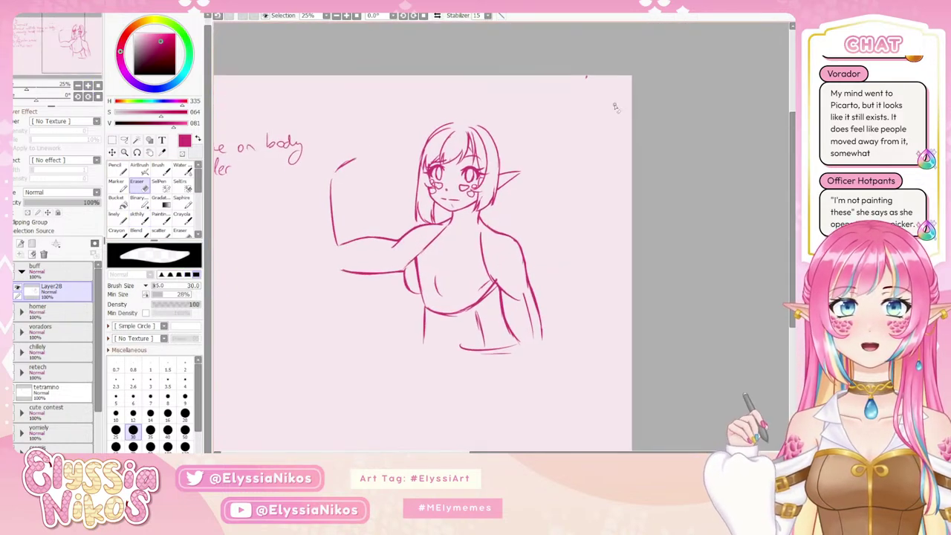
pyautogui.keyDown('ctrl'); pyautogui.keyDown('alt'); pyautogui.moveTo(613, 68); pyautogui.dragTo(628, 68); pyautogui.keyUp('alt'); pyautogui.keyUp('ctrl')
pyautogui.moveTo(569, 120); pyautogui.dragTo(589, 85)
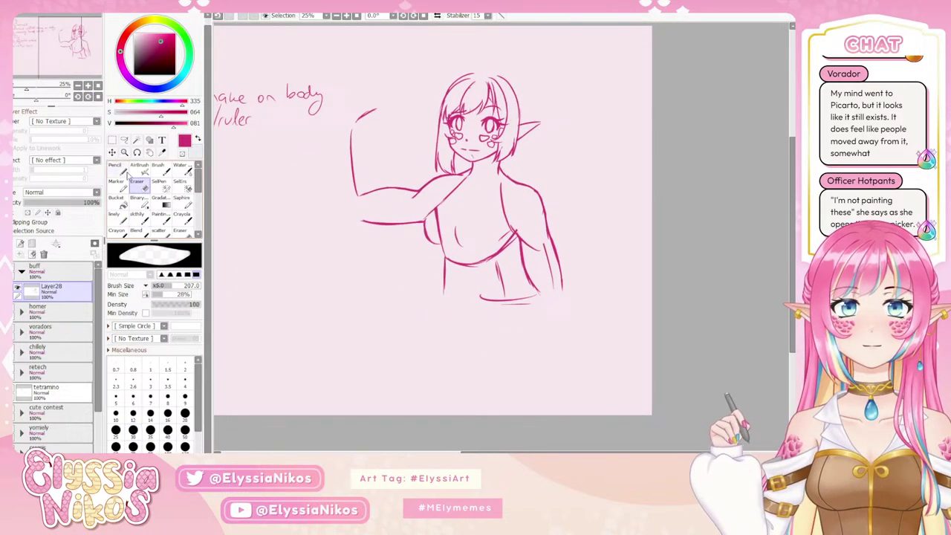
# - Redraw the rounded left chest contour from the armpit down to the ribcage, undoing the misplaced strokes
pyautogui.click(139, 217)
pyautogui.moveTo(394, 174); pyautogui.dragTo(401, 115)
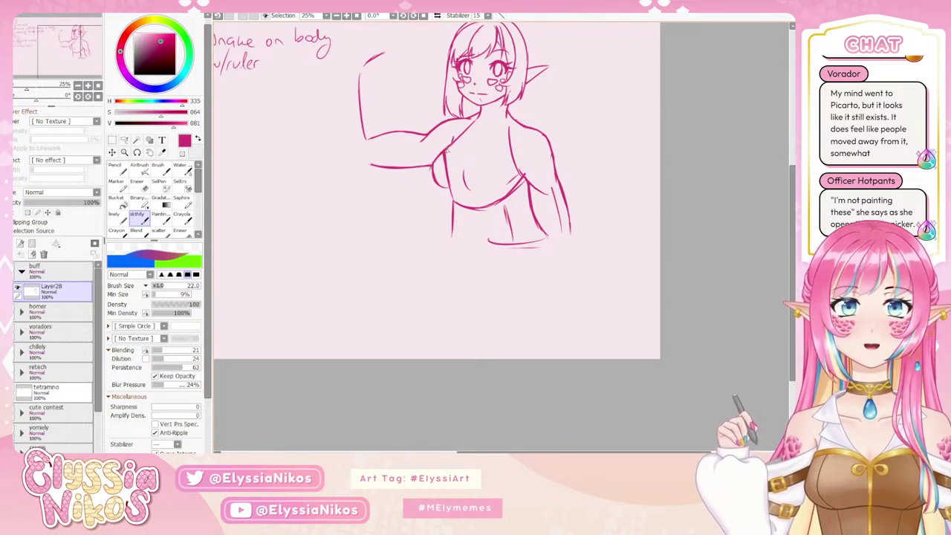
pyautogui.moveTo(432, 165)
pyautogui.mouseDown()
pyautogui.moveTo(453, 195)
pyautogui.moveTo(440, 190)
pyautogui.moveTo(452, 191)
pyautogui.mouseUp()
pyautogui.hotkey('ctrl', 'z')
pyautogui.hotkey('ctrl', 'z')
pyautogui.hotkey('ctrl', 'z')
pyautogui.hotkey('ctrl', 'z')
pyautogui.hotkey('ctrl', 'z')
pyautogui.hotkey('ctrl', 'z')
pyautogui.hotkey('ctrl', 'z')
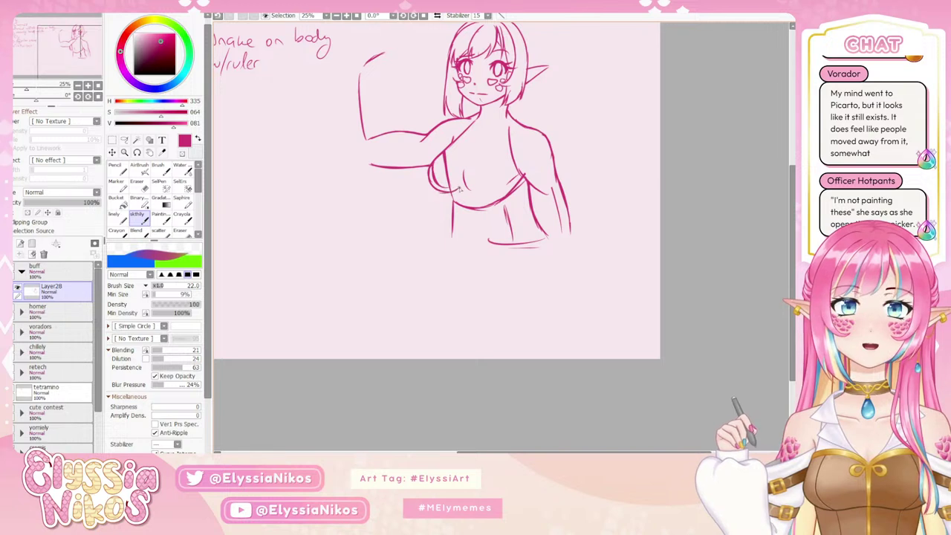
# - Erase the old torso line running through the left side of the chest
pyautogui.press('e')
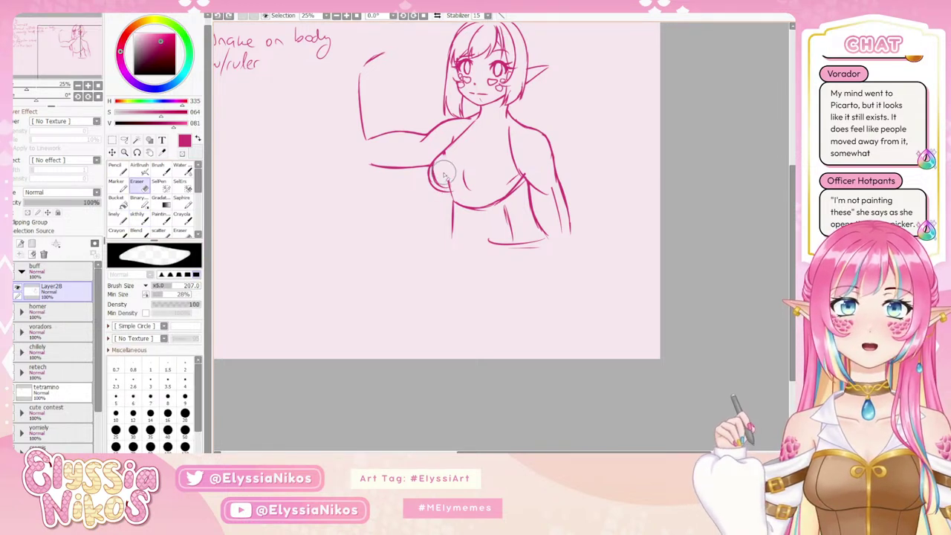
pyautogui.moveTo(448, 172); pyautogui.dragTo(450, 165)
pyautogui.moveTo(451, 164)
pyautogui.mouseDown()
pyautogui.moveTo(442, 164)
pyautogui.moveTo(470, 132)
pyautogui.mouseUp()
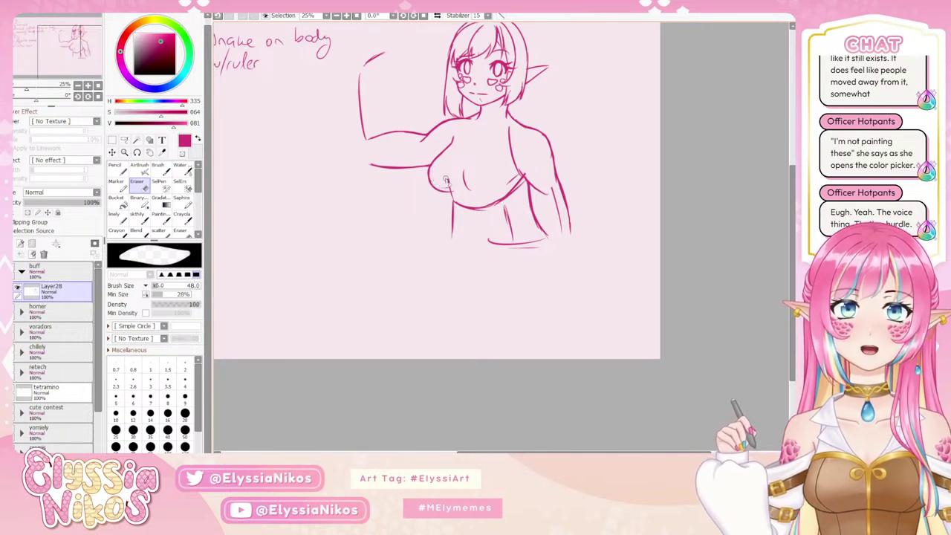
# - Draw the curved lower contour of the right side of the chest and trim the overlapping line ends beside it
pyautogui.click(139, 216)
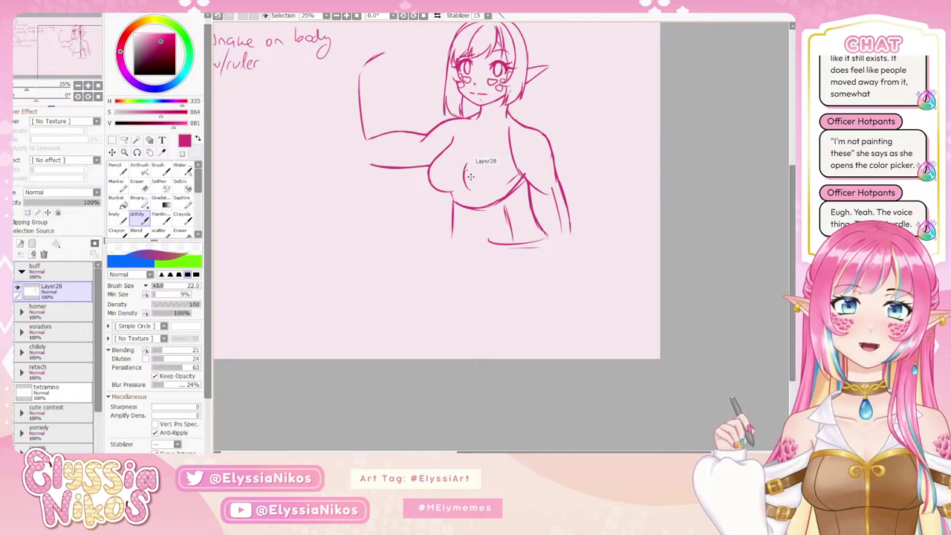
pyautogui.moveTo(467, 188); pyautogui.dragTo(491, 194)
pyautogui.hotkey('ctrl', 'z')
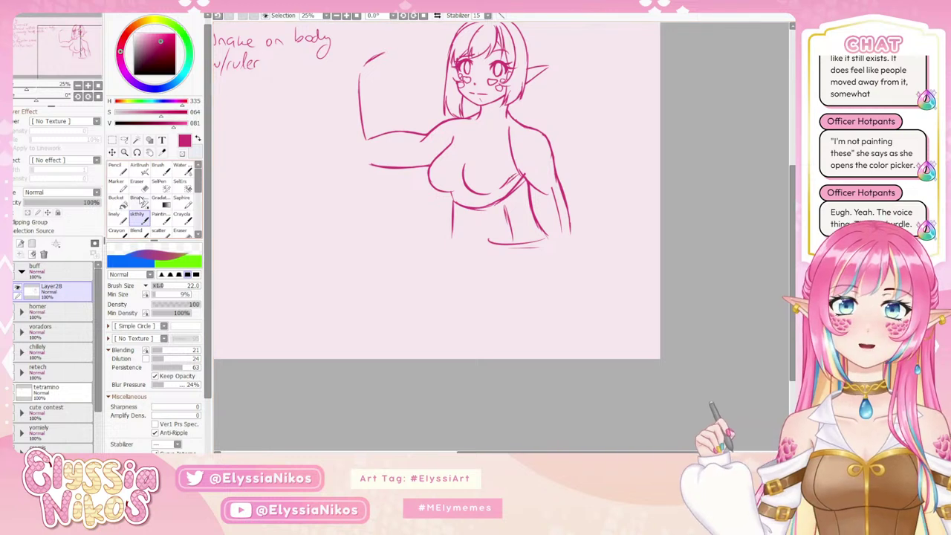
pyautogui.press('e')
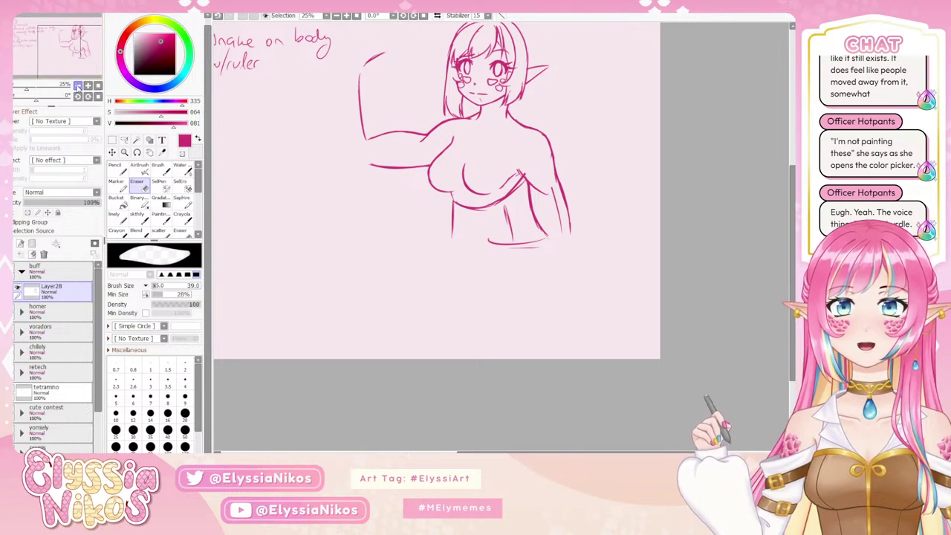
pyautogui.click(78, 86)
# - Sketch both sides of the waist below the chest, undoing the misplaced strokes
pyautogui.click(141, 218)
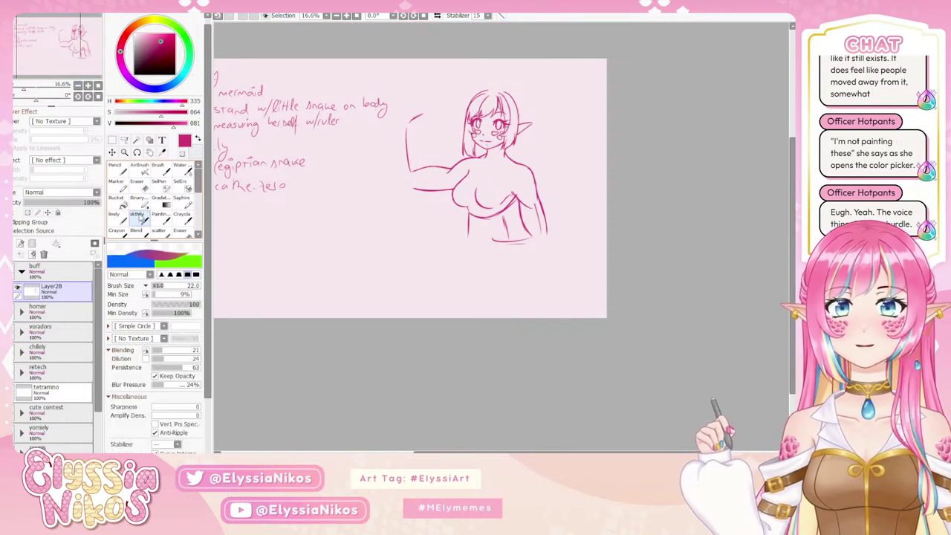
pyautogui.moveTo(469, 246); pyautogui.dragTo(461, 219)
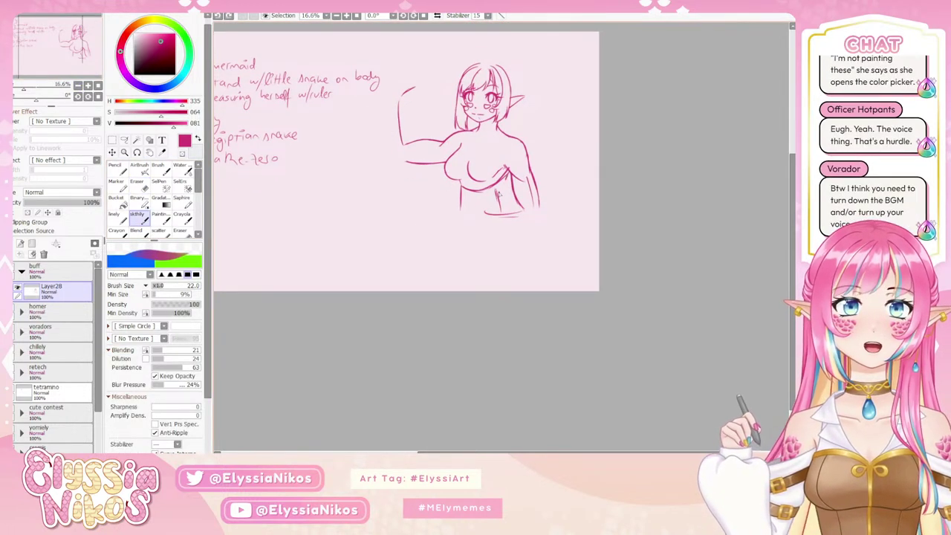
pyautogui.moveTo(459, 181); pyautogui.dragTo(460, 216)
pyautogui.moveTo(502, 188)
pyautogui.mouseDown()
pyautogui.moveTo(503, 214)
pyautogui.moveTo(498, 201)
pyautogui.moveTo(513, 220)
pyautogui.mouseUp()
pyautogui.hotkey('ctrl', 'z')
pyautogui.hotkey('ctrl', 'z')
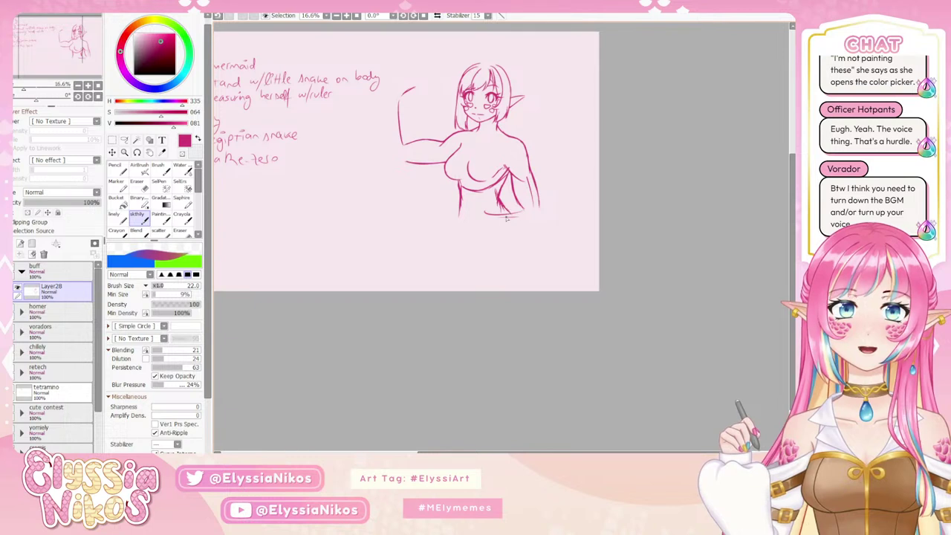
# - Erase the old underbust line with the eraser at size 47 and check the figure in a mirrored view
pyautogui.press('e')
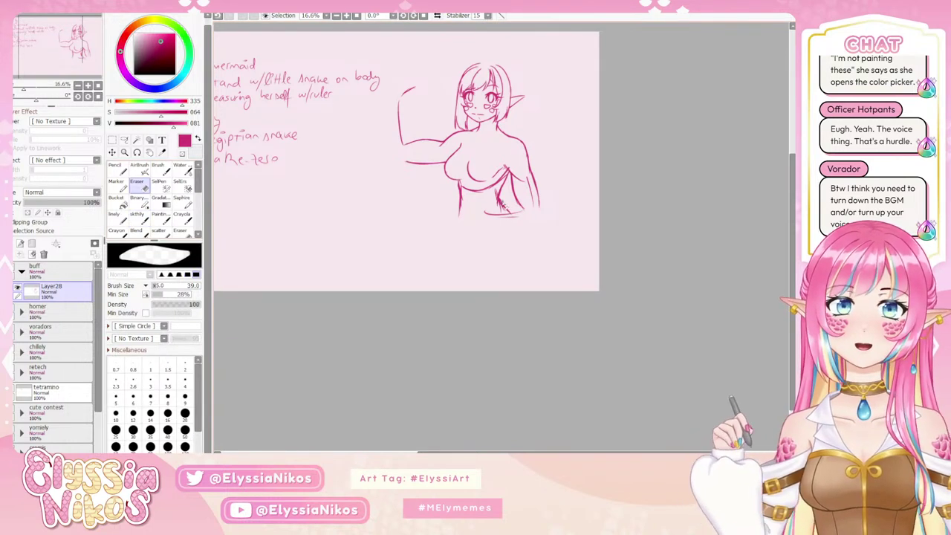
pyautogui.moveTo(463, 187)
pyautogui.mouseDown()
pyautogui.moveTo(489, 192)
pyautogui.moveTo(504, 177)
pyautogui.mouseUp()
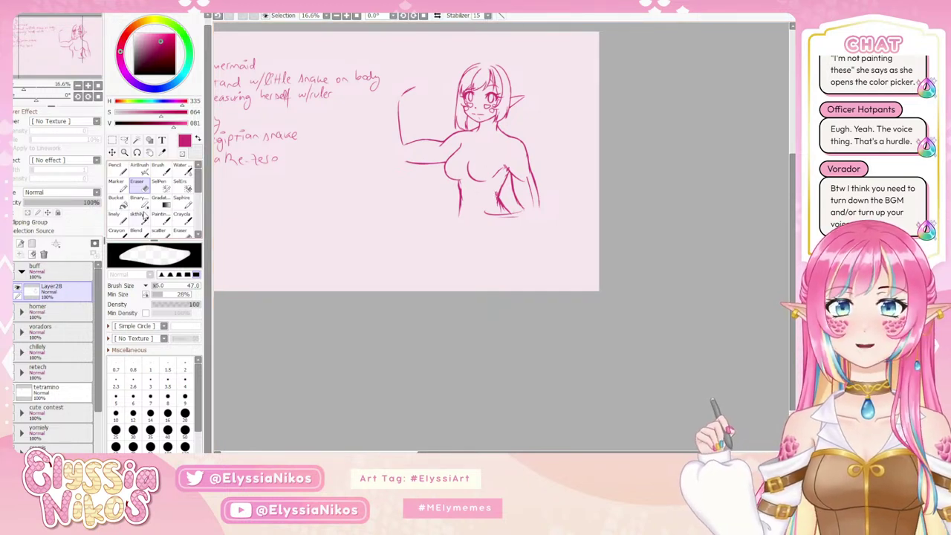
pyautogui.press('h')
pyautogui.press('h')
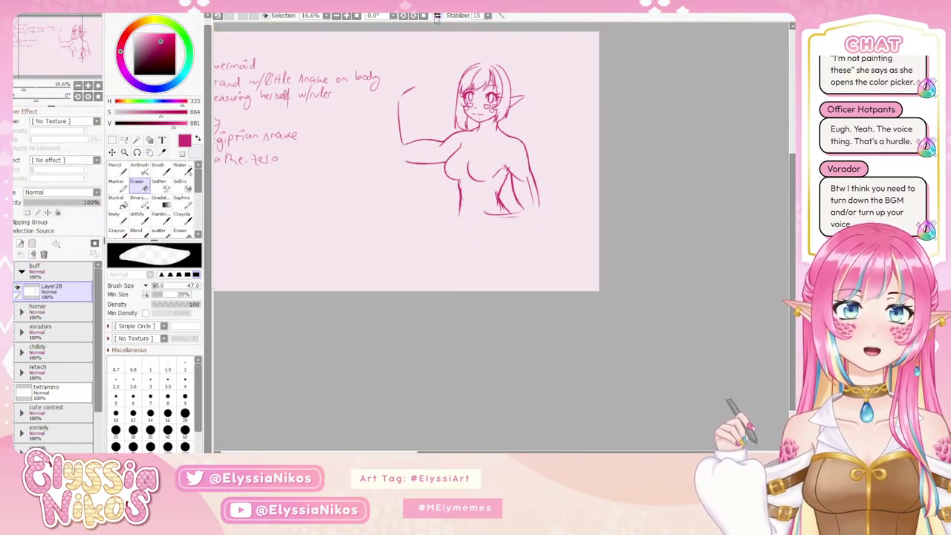
# - Lasso the inner curve of the right chest contour and adjust its placement with a freeform transform
pyautogui.click(124, 140)
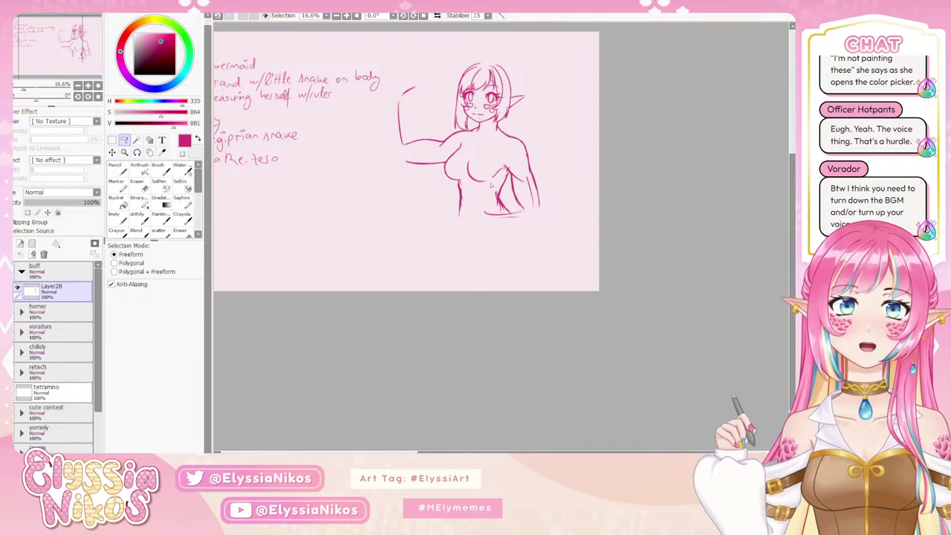
pyautogui.moveTo(468, 157)
pyautogui.mouseDown()
pyautogui.moveTo(487, 175)
pyautogui.moveTo(469, 161)
pyautogui.mouseUp()
pyautogui.hotkey('ctrl', 't')
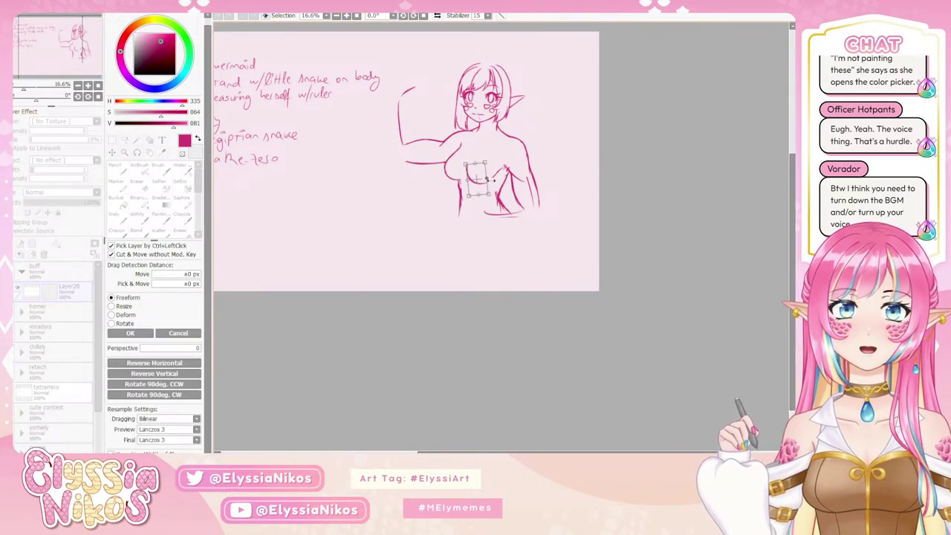
pyautogui.click(130, 333)
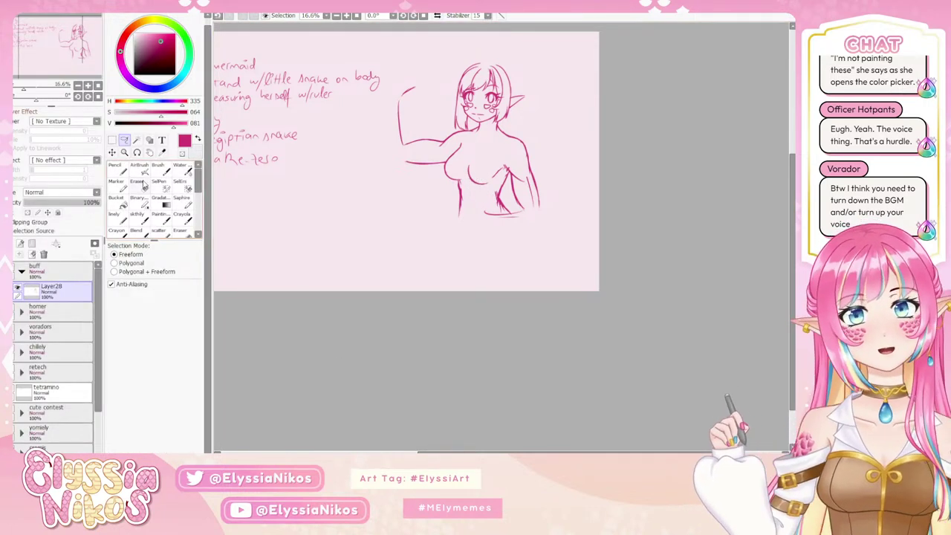
# - Clean up the chest outline and draw the two rounded cups of a strapless top across the chest
pyautogui.press('e')
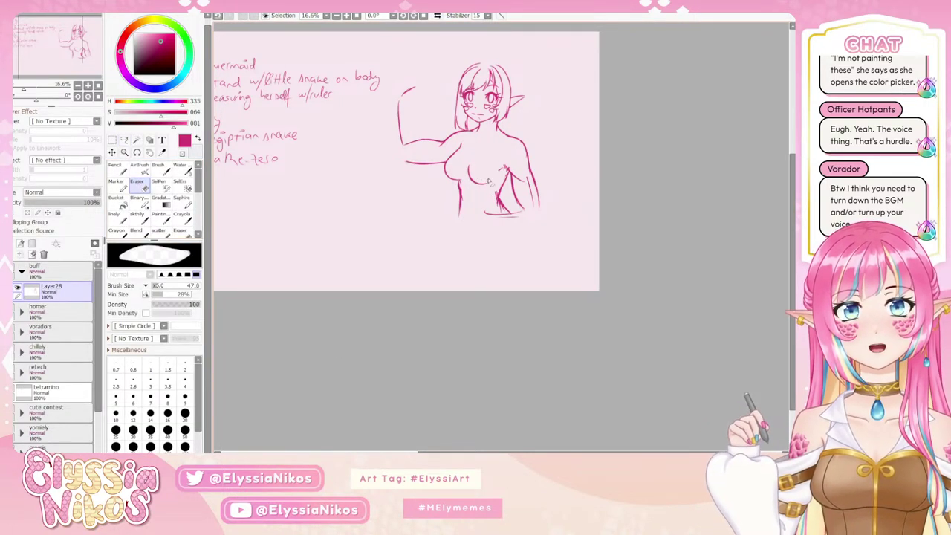
pyautogui.click(137, 217)
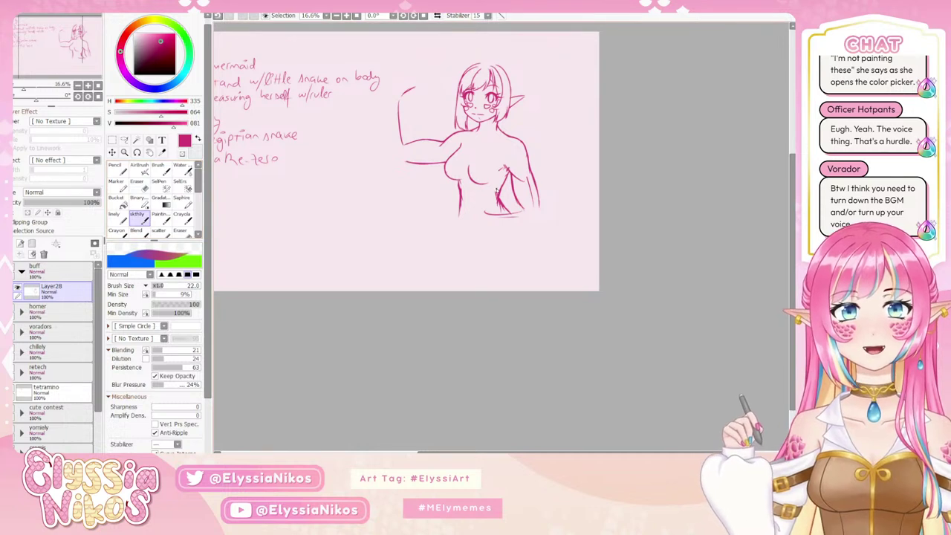
pyautogui.hotkey('ctrl', 'z')
pyautogui.moveTo(458, 182); pyautogui.dragTo(461, 184)
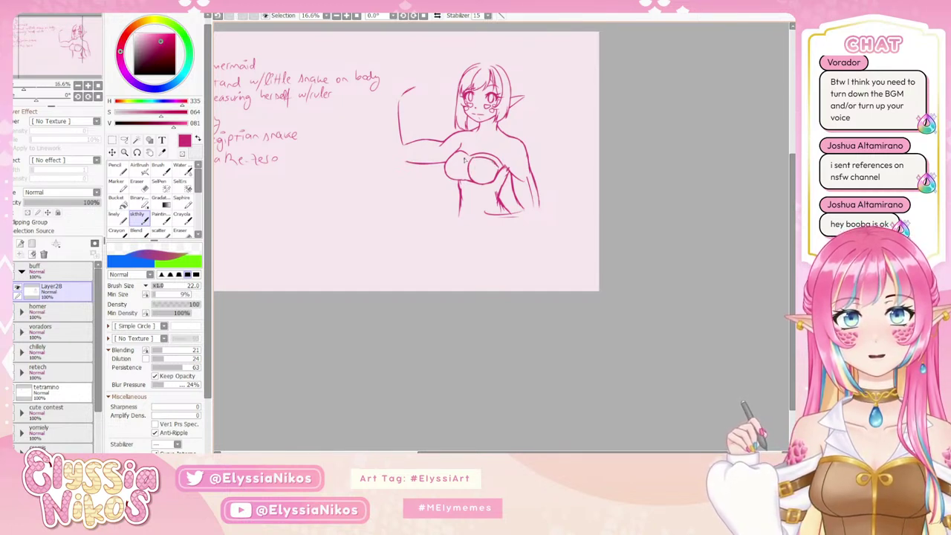
pyautogui.moveTo(465, 158); pyautogui.dragTo(467, 183)
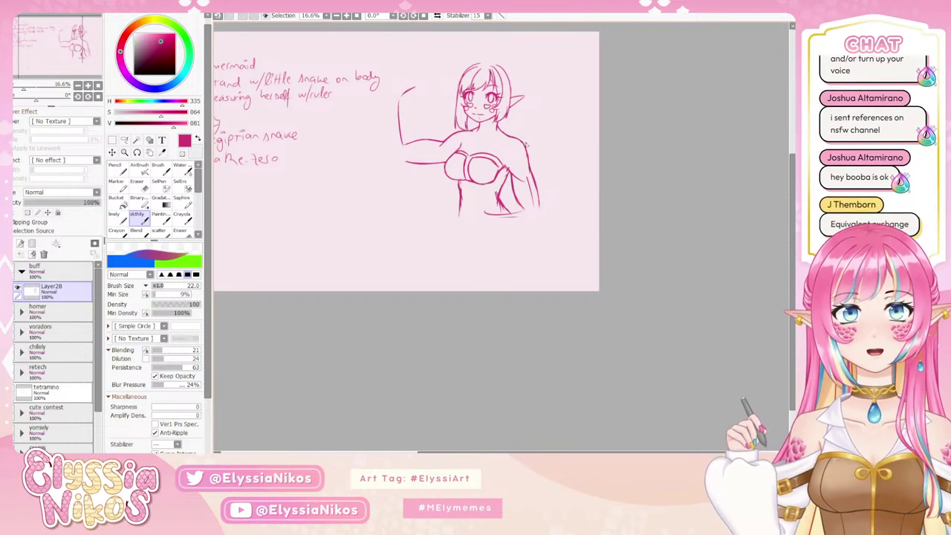
# - Reinforce the right shoulder line and sketch a choker with a round pendant on the neck
pyautogui.moveTo(527, 145); pyautogui.dragTo(533, 160)
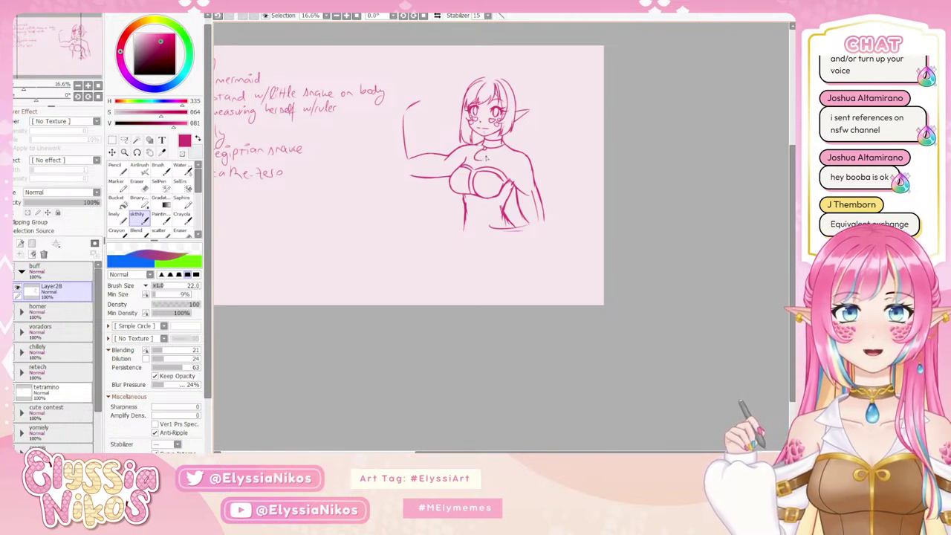
pyautogui.moveTo(512, 189); pyautogui.dragTo(500, 175)
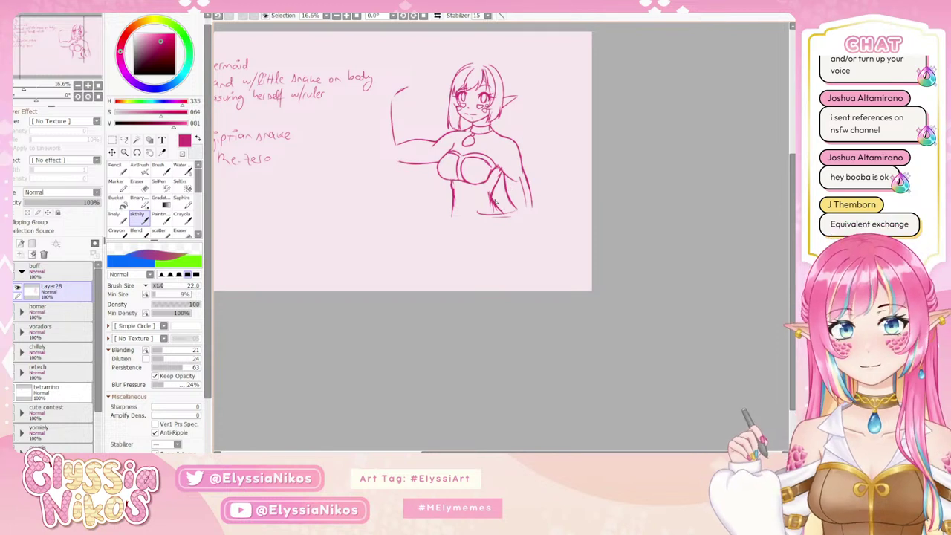
# - Erase the old waist lines on both sides of the torso with the eraser at size 41
pyautogui.press('e')
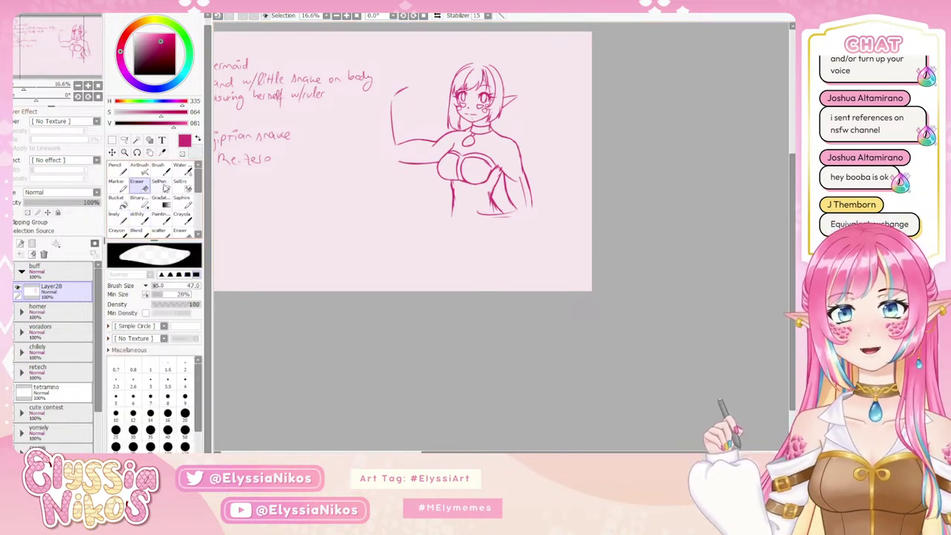
pyautogui.moveTo(454, 185); pyautogui.dragTo(454, 206)
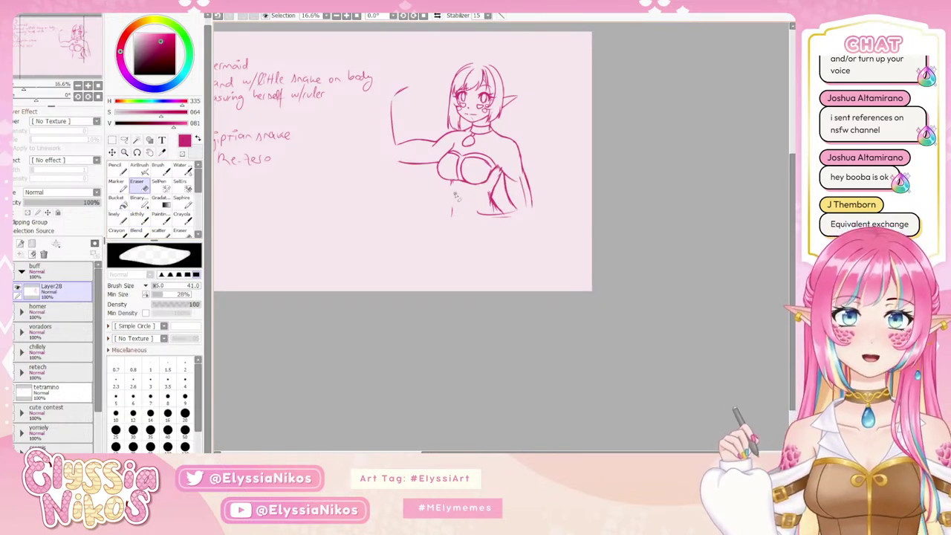
pyautogui.moveTo(495, 183); pyautogui.dragTo(501, 180)
pyautogui.moveTo(497, 183)
pyautogui.mouseDown()
pyautogui.moveTo(498, 173)
pyautogui.moveTo(489, 199)
pyautogui.moveTo(500, 212)
pyautogui.mouseUp()
# - Redraw the waist contours with a narrower inward curve on both sides, undoing the misplaced strokes
pyautogui.click(138, 217)
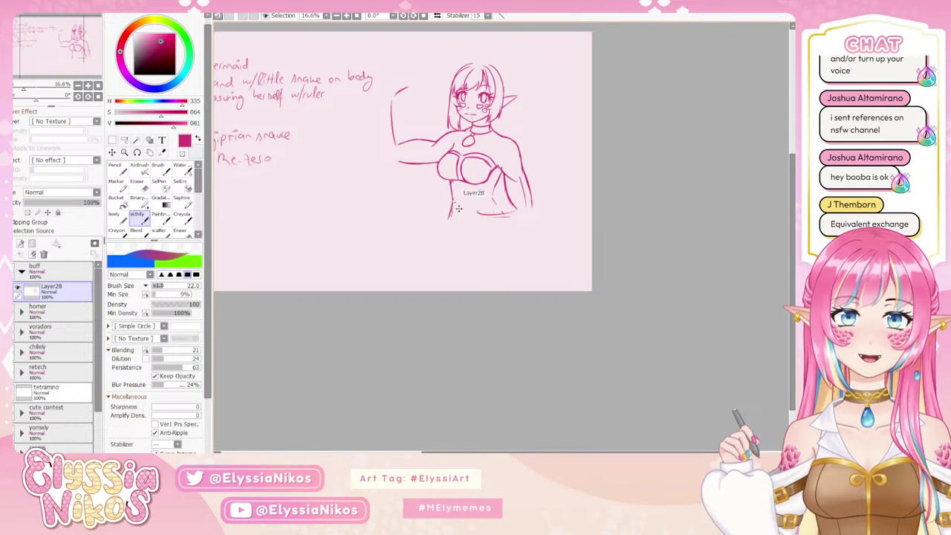
pyautogui.moveTo(451, 210); pyautogui.dragTo(448, 220)
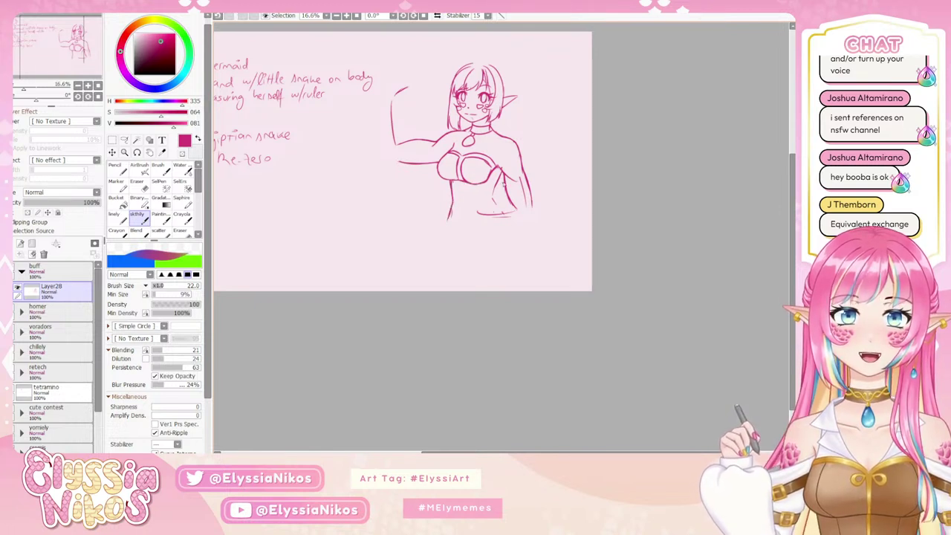
pyautogui.moveTo(493, 200); pyautogui.dragTo(504, 174)
pyautogui.hotkey('ctrl', 'z')
pyautogui.hotkey('ctrl', 'z')
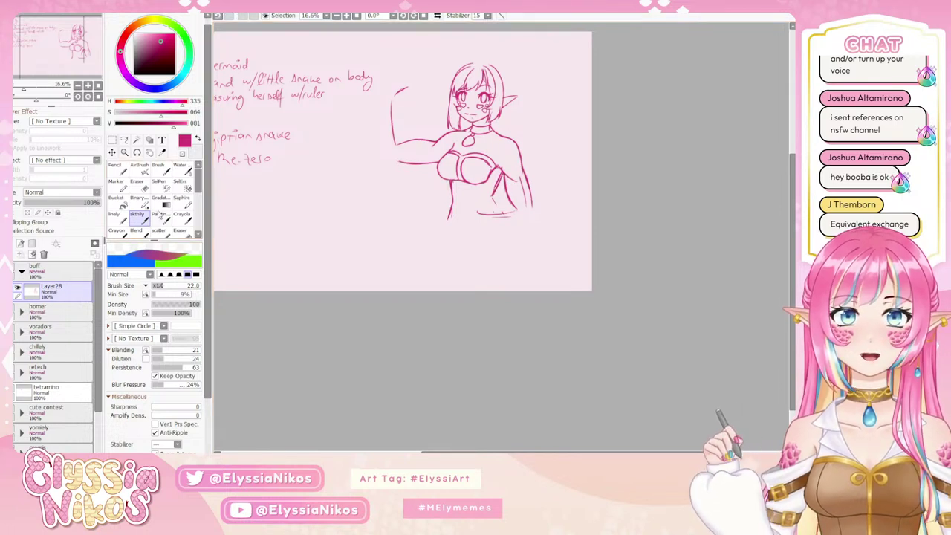
# - Trim the right waist line with the eraser at size 49 and extend it down toward the hip
pyautogui.press('e')
pyautogui.moveTo(499, 177); pyautogui.dragTo(497, 186)
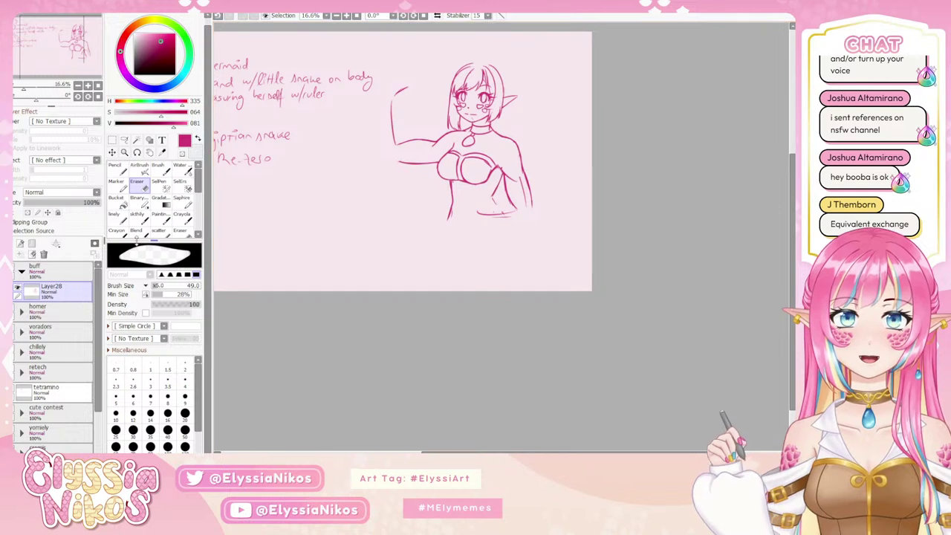
pyautogui.press('b')
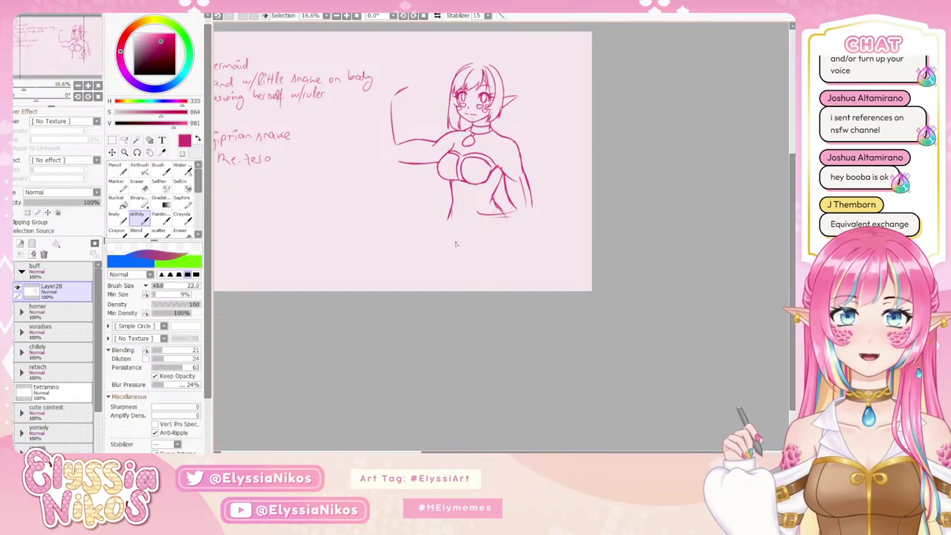
# - Redraw the inner forearm line of the raised arm down to the elbow crease, undoing the failed strokes
pyautogui.moveTo(442, 239); pyautogui.dragTo(454, 269)
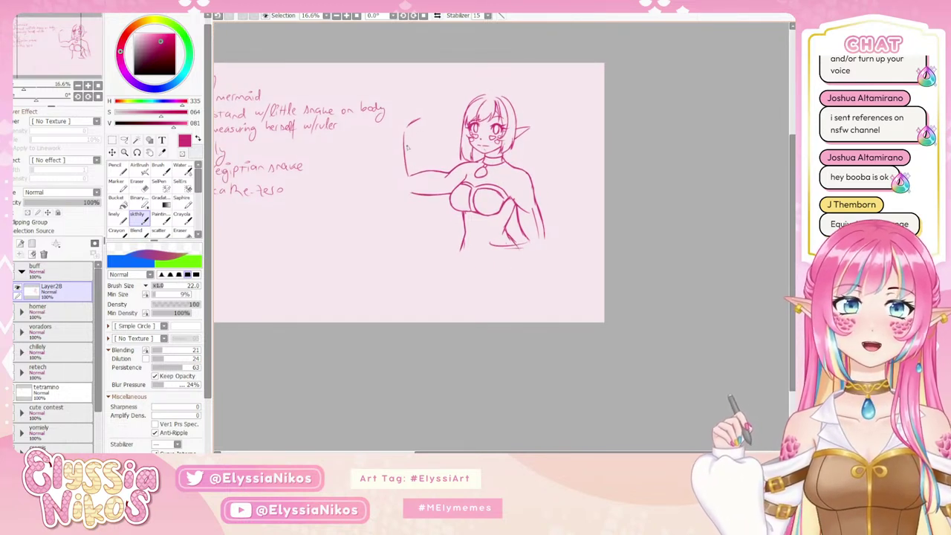
pyautogui.moveTo(405, 134); pyautogui.dragTo(412, 178)
pyautogui.hotkey('ctrl', 'z')
pyautogui.hotkey('ctrl', 'z')
pyautogui.moveTo(405, 133); pyautogui.dragTo(408, 157)
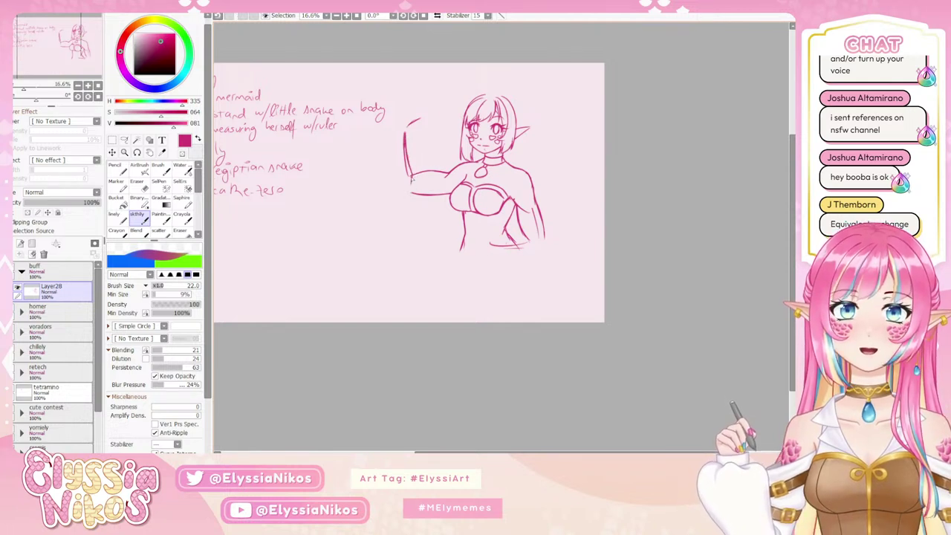
pyautogui.hotkey('ctrl', 'z')
pyautogui.moveTo(410, 189)
pyautogui.mouseDown()
pyautogui.moveTo(418, 191)
pyautogui.moveTo(409, 170)
pyautogui.mouseUp()
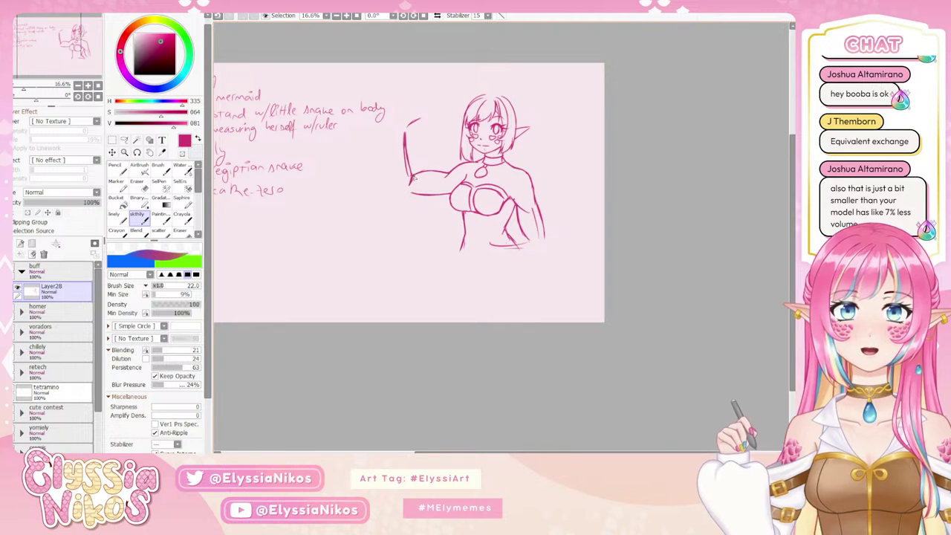
# - Draw the outer forearm line of the raised arm and curve it around the elbow into the upper arm's underside
pyautogui.moveTo(476, 177); pyautogui.dragTo(518, 168)
pyautogui.moveTo(433, 123); pyautogui.dragTo(435, 166)
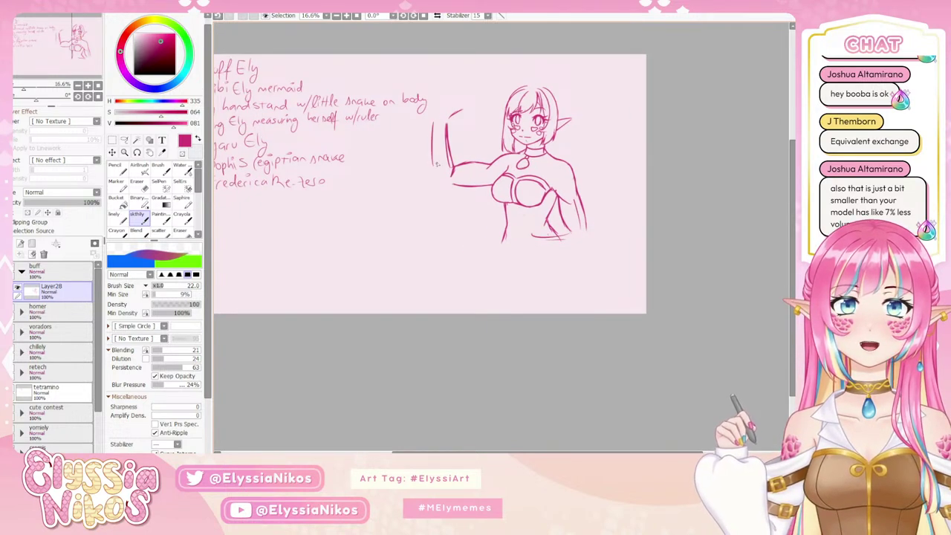
pyautogui.hotkey('ctrl', 'z')
pyautogui.moveTo(437, 122)
pyautogui.mouseDown()
pyautogui.moveTo(430, 171)
pyautogui.moveTo(435, 128)
pyautogui.moveTo(438, 189)
pyautogui.moveTo(473, 187)
pyautogui.mouseUp()
pyautogui.hotkey('ctrl', 'z')
pyautogui.hotkey('ctrl', 'z')
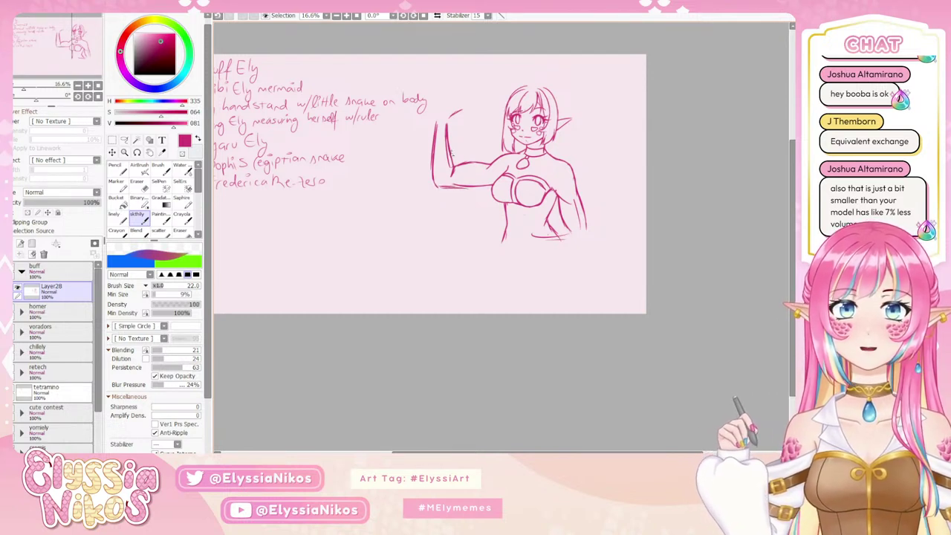
# - Sketch the bent wrist and clenched fist at the end of the raised forearm
pyautogui.scroll(1, 445, 149)
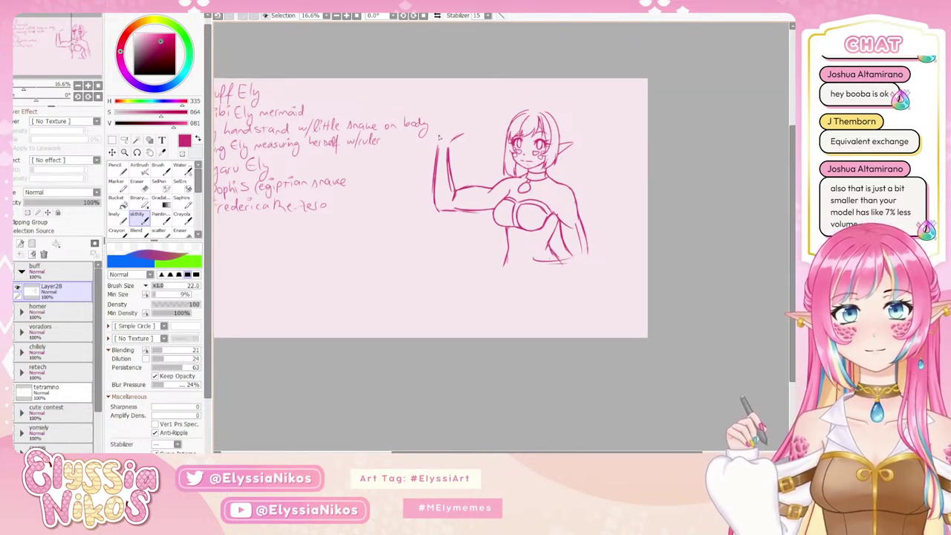
pyautogui.moveTo(439, 138)
pyautogui.mouseDown()
pyautogui.moveTo(481, 125)
pyautogui.moveTo(461, 127)
pyautogui.mouseUp()
pyautogui.hotkey('ctrl', 'z')
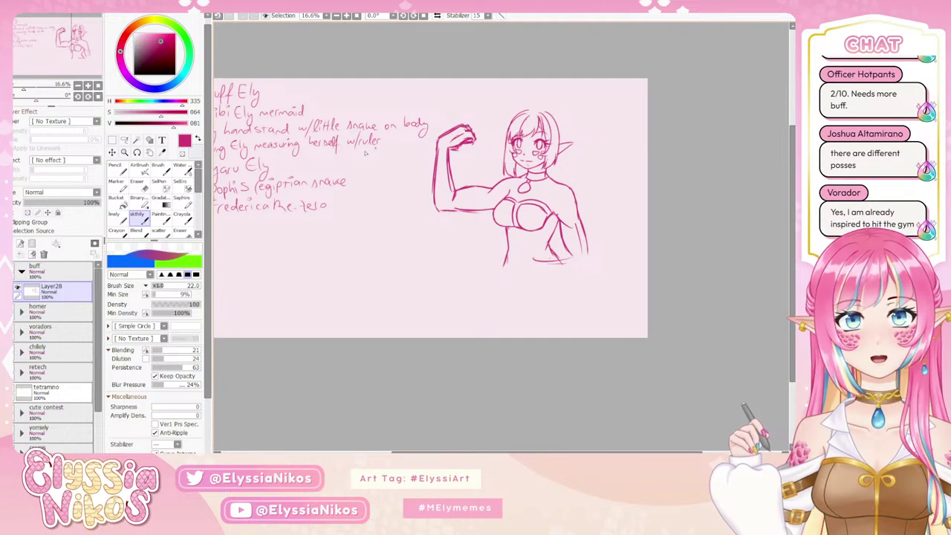
# - Clean up the lines around the raised wrist and redraw the inner forearm contour toward the elbow
pyautogui.click(141, 185)
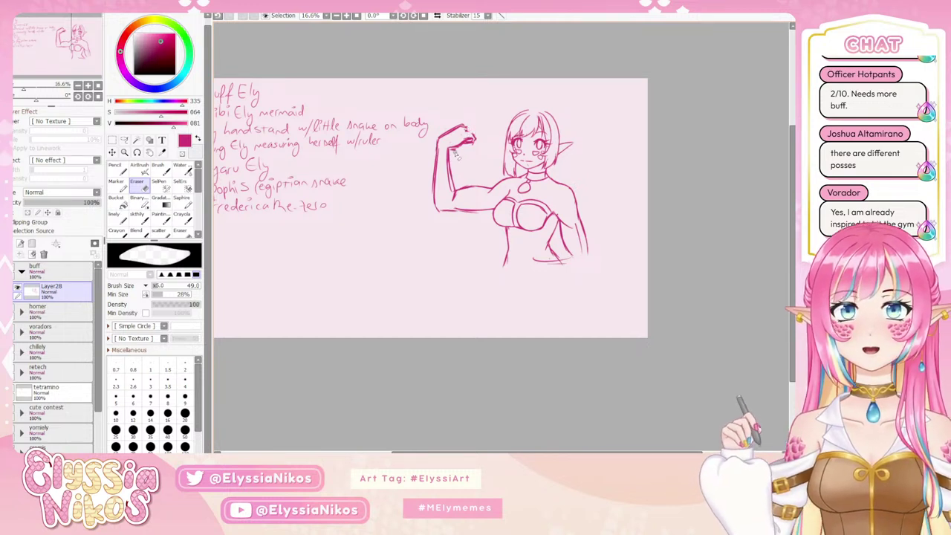
pyautogui.click(143, 220)
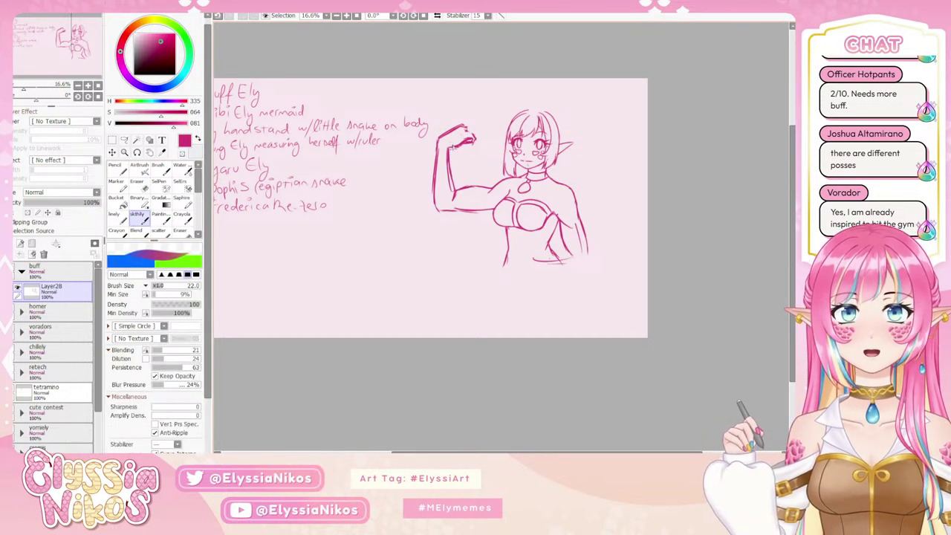
pyautogui.hotkey('ctrl', 'z')
pyautogui.moveTo(452, 148)
pyautogui.mouseDown()
pyautogui.moveTo(454, 172)
pyautogui.moveTo(481, 145)
pyautogui.moveTo(454, 172)
pyautogui.mouseUp()
pyautogui.hotkey('ctrl', 'z')
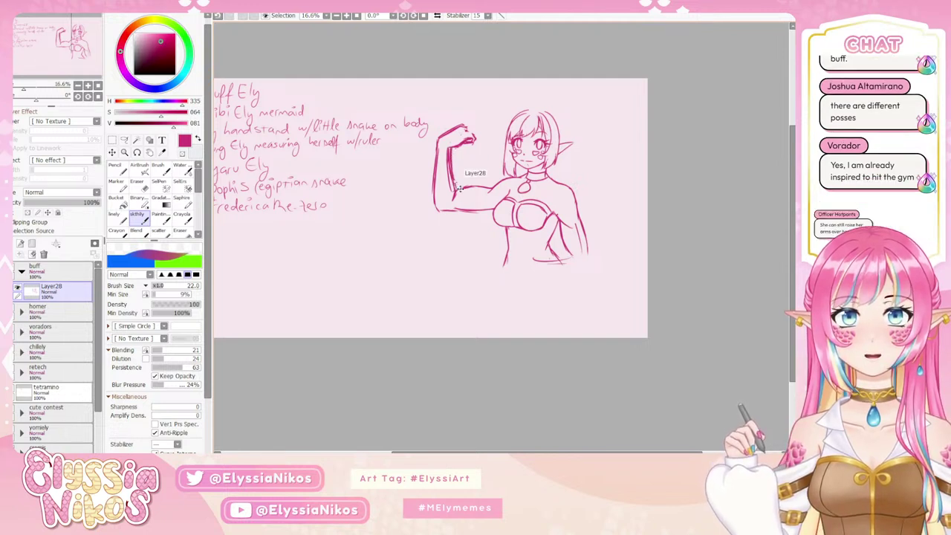
# - Retrace the inner and outer forearm lines of the raised arm, and erase their excess thickness
pyautogui.moveTo(453, 176); pyautogui.dragTo(457, 193)
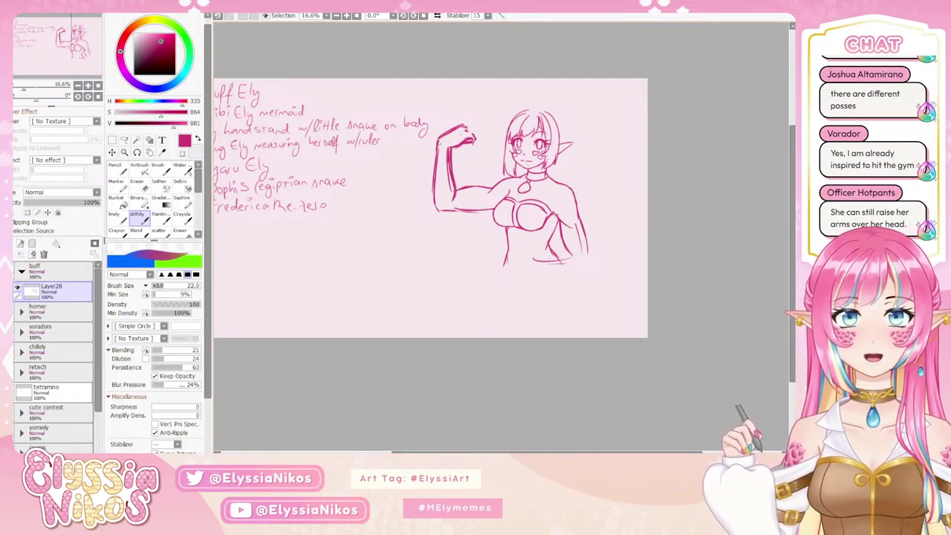
pyautogui.moveTo(435, 154); pyautogui.dragTo(437, 192)
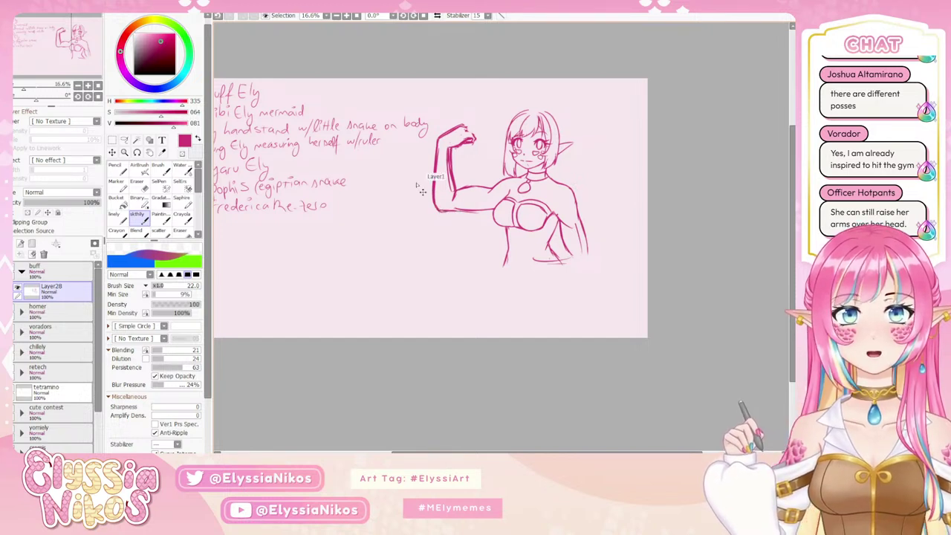
pyautogui.press('e')
pyautogui.moveTo(439, 170); pyautogui.dragTo(439, 186)
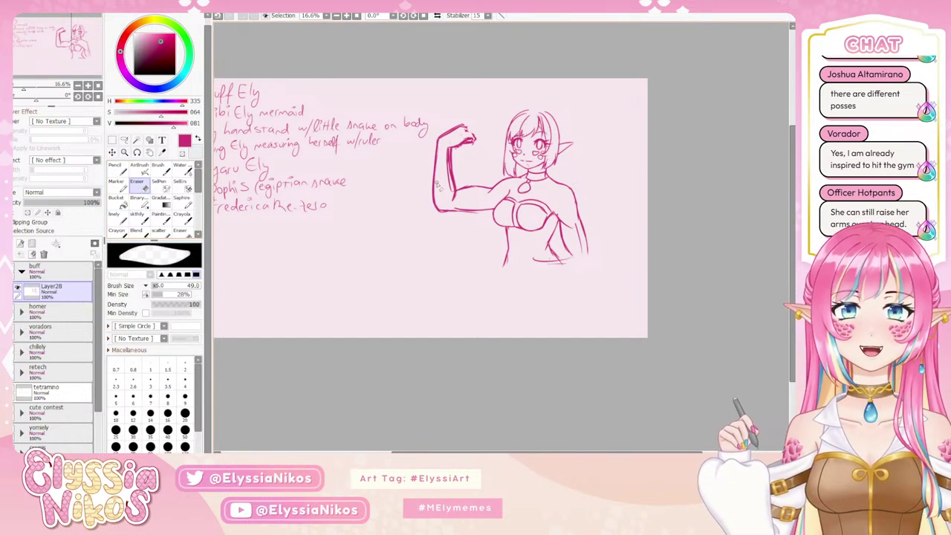
pyautogui.moveTo(451, 151); pyautogui.dragTo(451, 187)
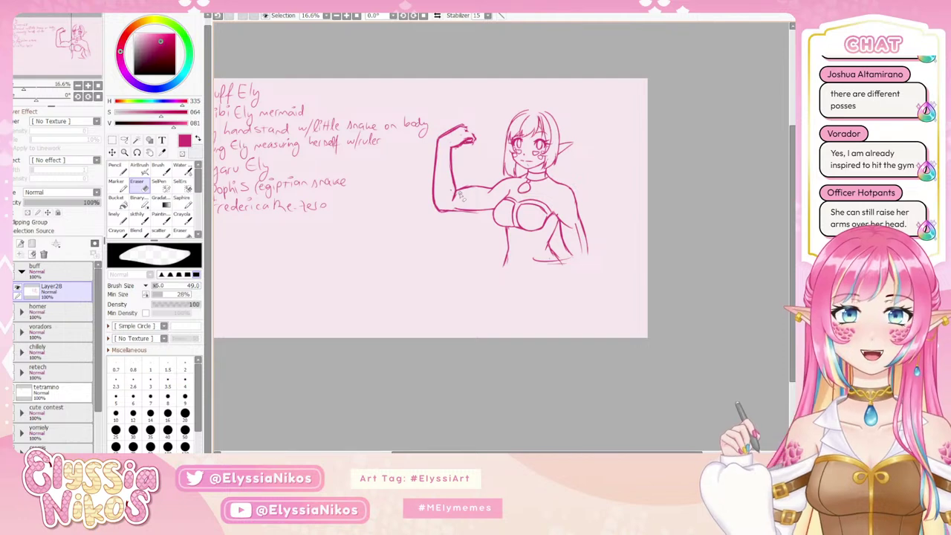
# - Erase the raised upper arm's top line and redraw it as a bulging biceps curve, cleaned up where it meets the shoulder
pyautogui.moveTo(470, 193); pyautogui.dragTo(488, 193)
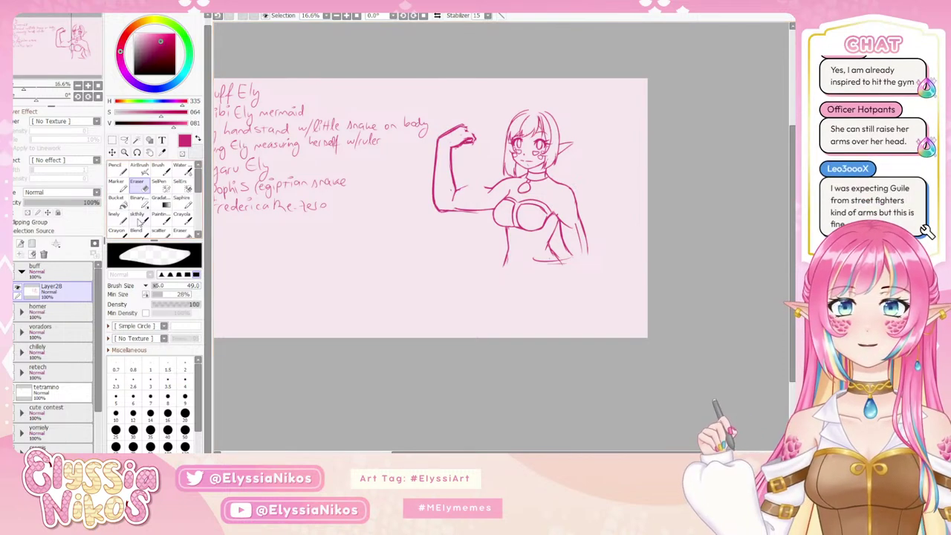
pyautogui.click(138, 217)
pyautogui.moveTo(36, 100); pyautogui.dragTo(23, 103)
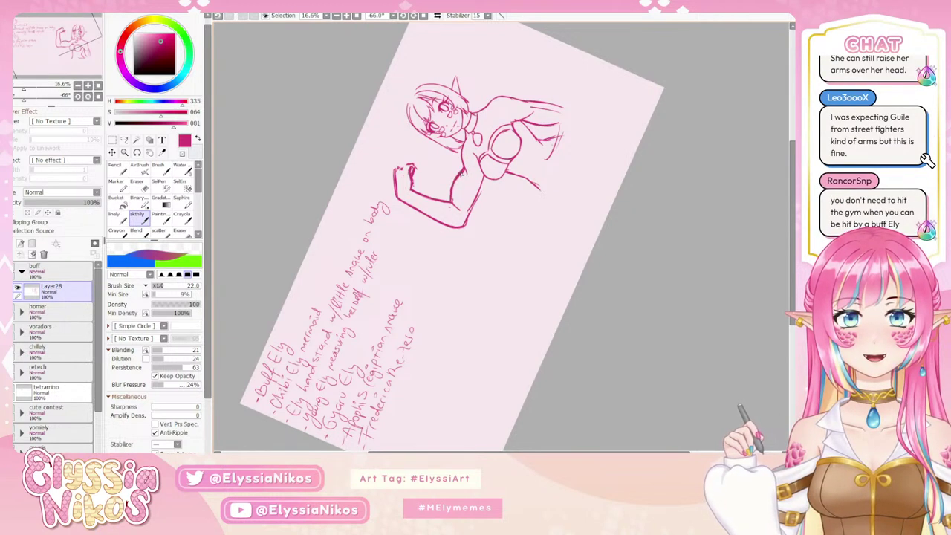
pyautogui.press('Home')
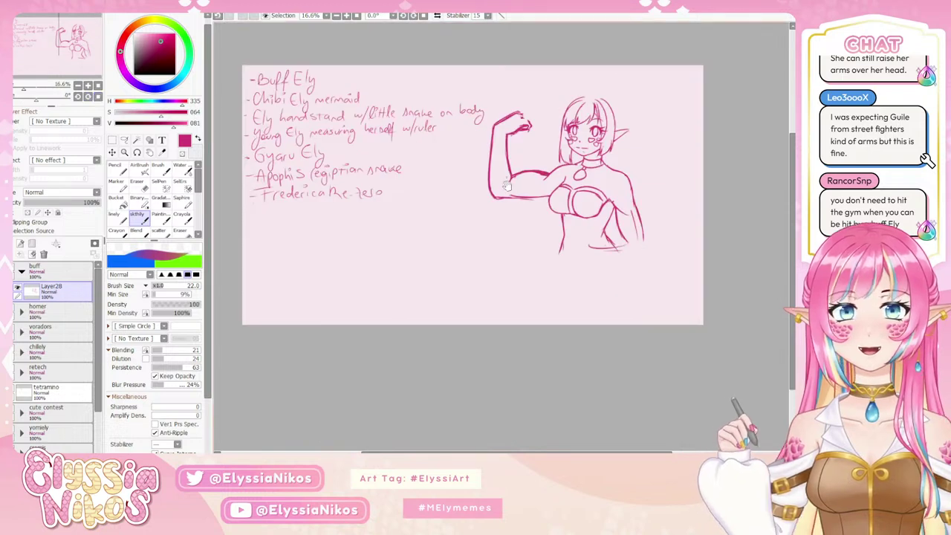
pyautogui.moveTo(527, 173); pyautogui.dragTo(498, 152)
pyautogui.press('e')
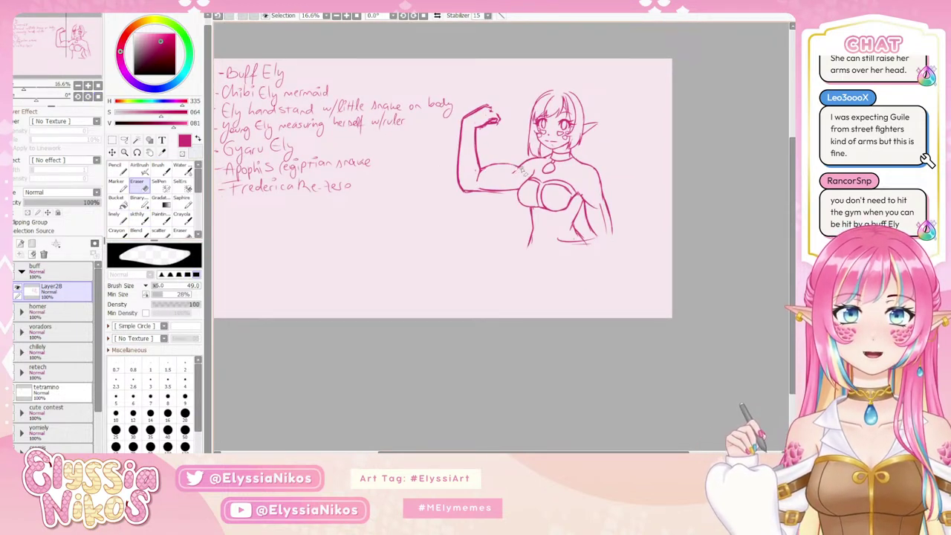
pyautogui.click(137, 217)
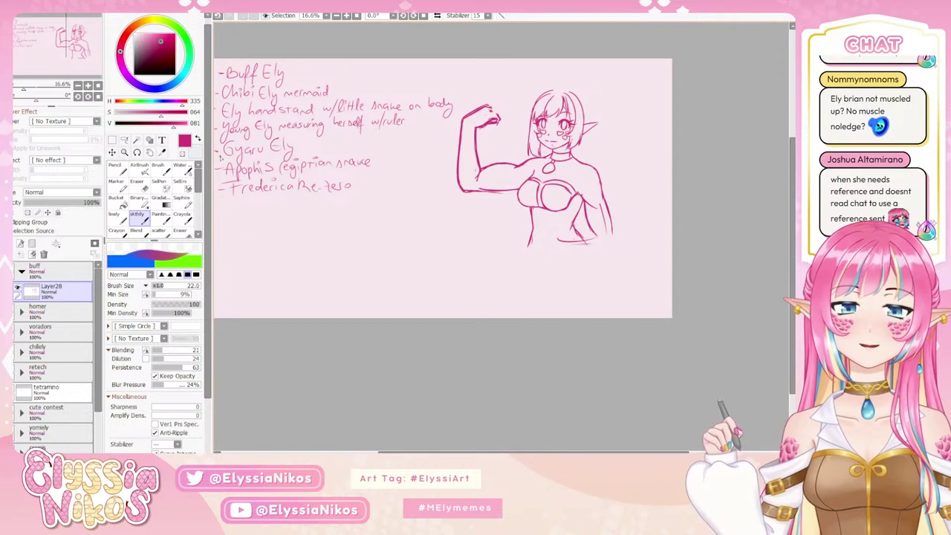
# - Lasso the raised arm from elbow to fist, then adjust its angle and position with a freeform transform and deselect it
pyautogui.click(124, 139)
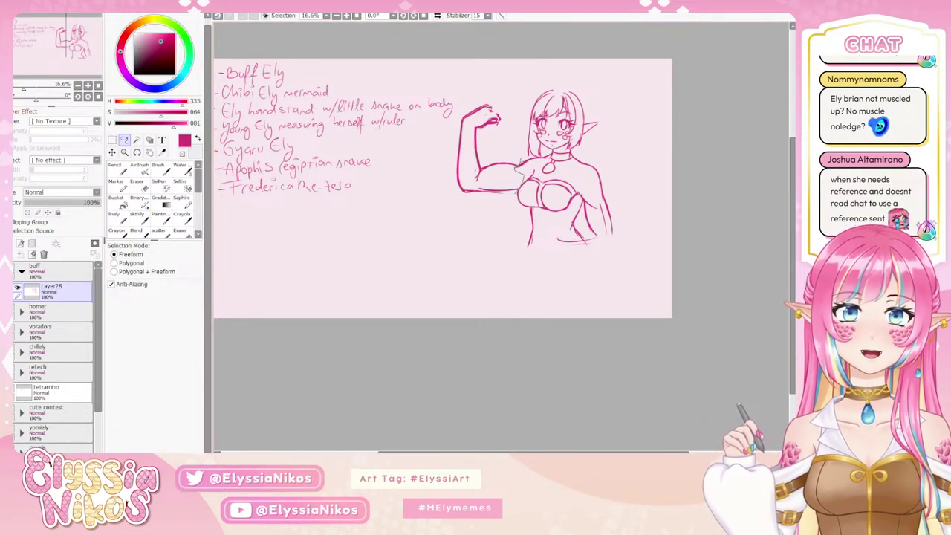
pyautogui.moveTo(520, 164)
pyautogui.mouseDown()
pyautogui.moveTo(490, 77)
pyautogui.moveTo(435, 175)
pyautogui.moveTo(509, 219)
pyautogui.mouseUp()
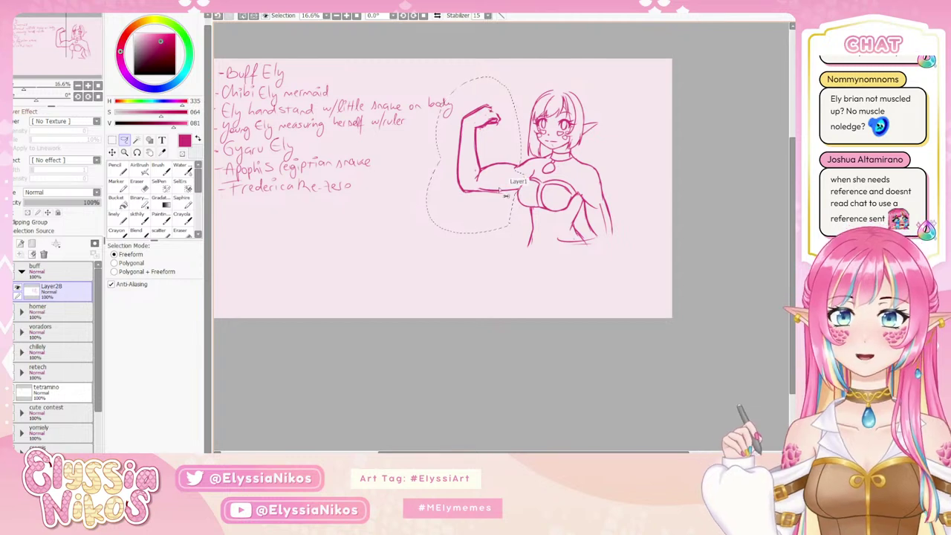
pyautogui.hotkey('ctrl', 't')
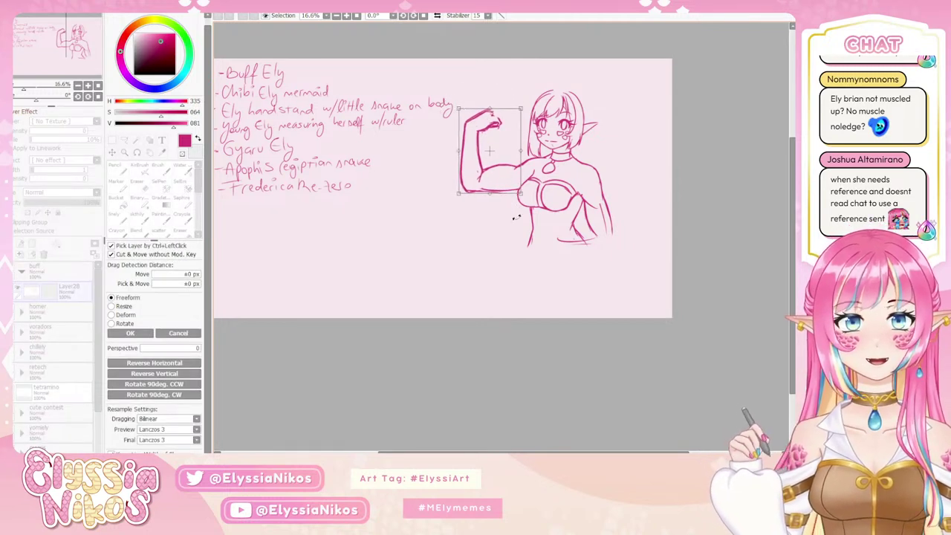
pyautogui.moveTo(503, 176); pyautogui.dragTo(495, 163)
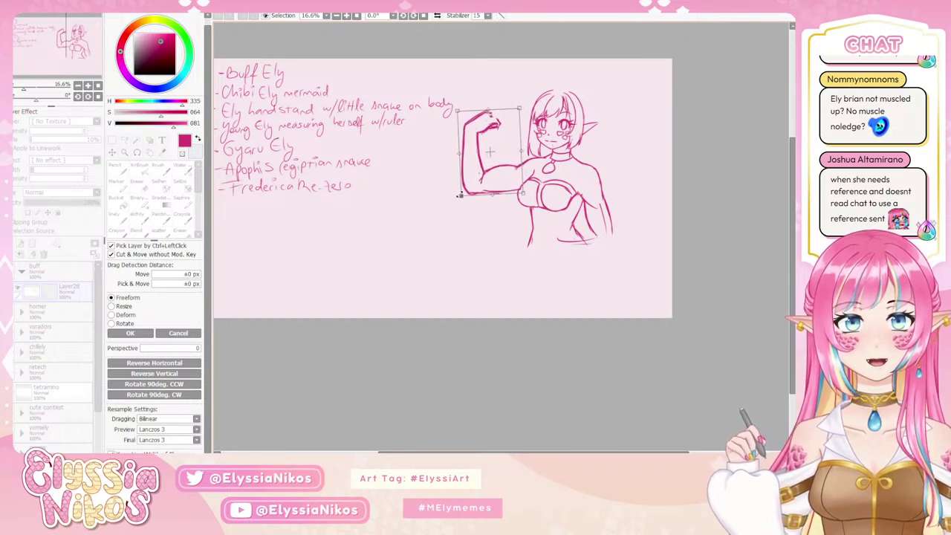
pyautogui.moveTo(457, 110); pyautogui.dragTo(459, 113)
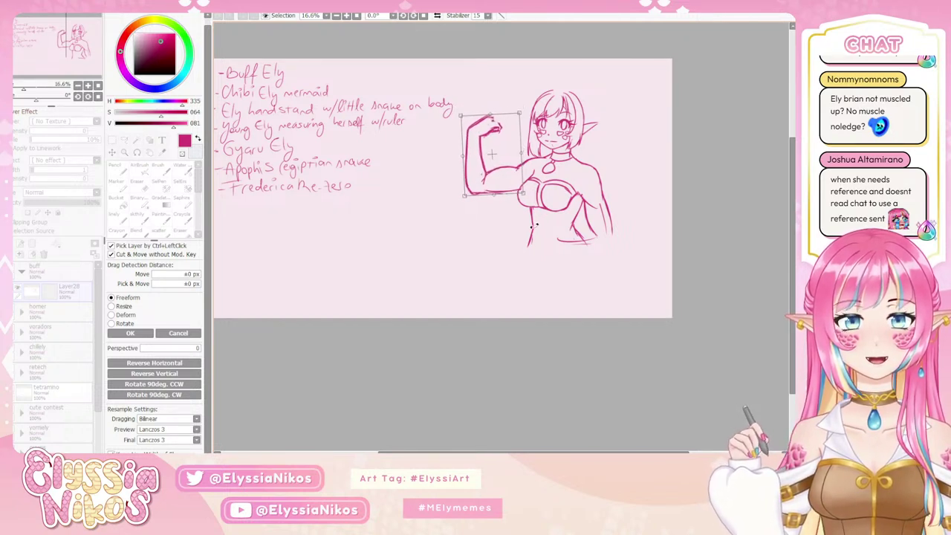
pyautogui.moveTo(531, 223); pyautogui.dragTo(535, 218)
pyautogui.moveTo(488, 151); pyautogui.dragTo(485, 153)
pyautogui.click(131, 334)
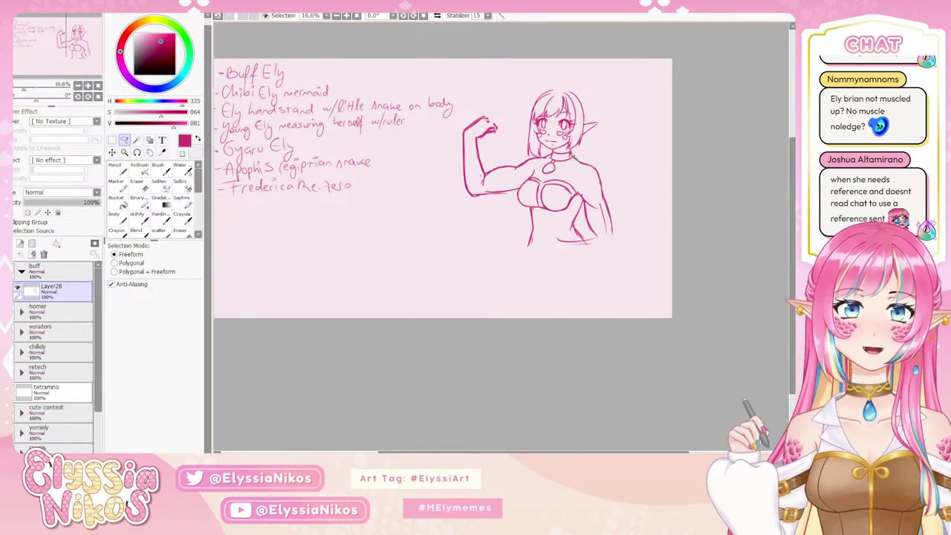
pyautogui.click(111, 140)
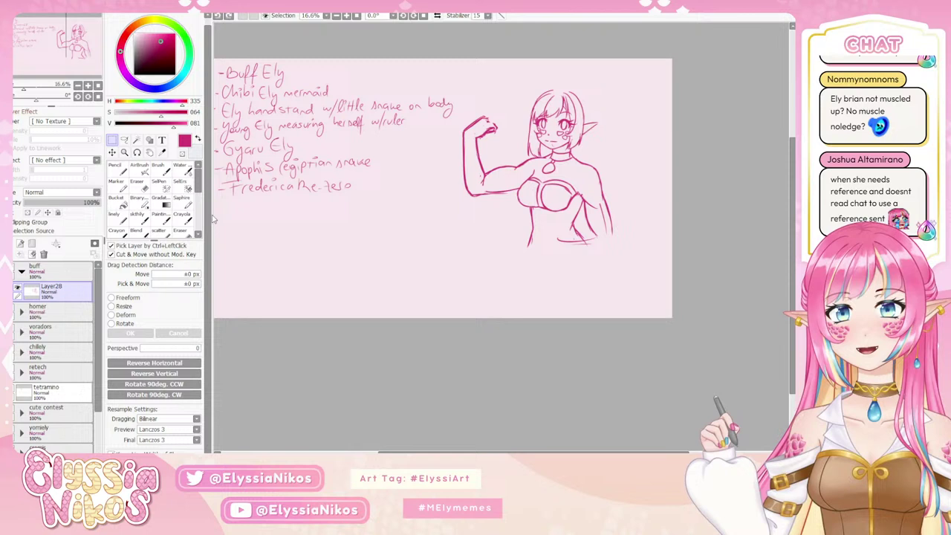
pyautogui.click(142, 217)
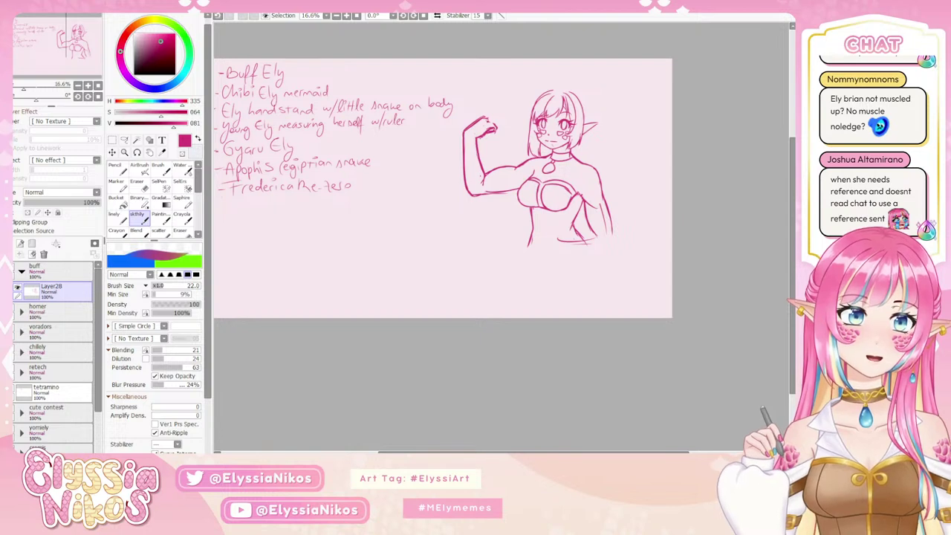
pyautogui.moveTo(498, 163); pyautogui.dragTo(476, 94)
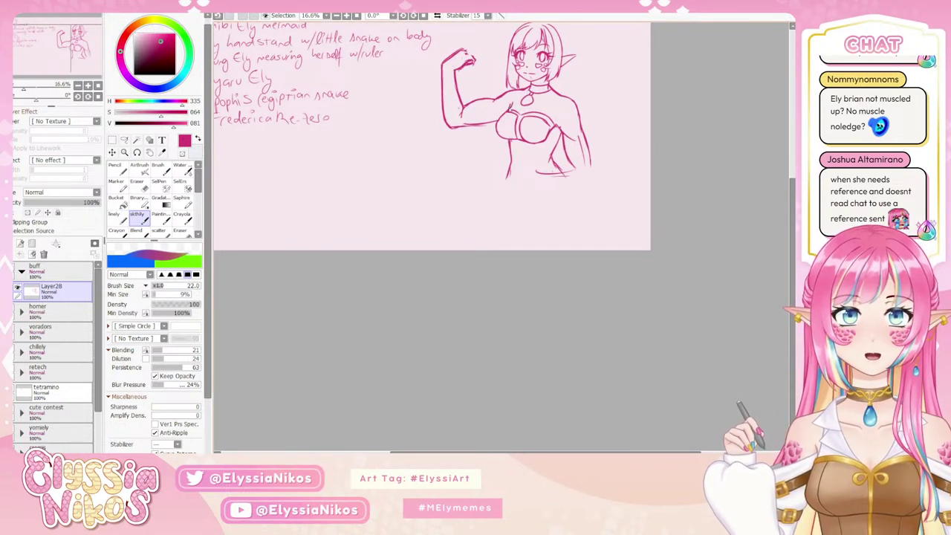
pyautogui.hotkey('ctrl', 'z')
pyautogui.hotkey('ctrl', 'y')
pyautogui.moveTo(522, 99)
pyautogui.mouseDown()
pyautogui.moveTo(543, 103)
pyautogui.moveTo(500, 120)
pyautogui.moveTo(507, 138)
pyautogui.mouseUp()
pyautogui.hotkey('ctrl', 'z')
pyautogui.hotkey('ctrl', 'z')
pyautogui.hotkey('ctrl', 'z')
pyautogui.hotkey('ctrl', 'z')
pyautogui.moveTo(511, 119)
pyautogui.mouseDown()
pyautogui.moveTo(528, 121)
pyautogui.moveTo(501, 139)
pyautogui.mouseUp()
pyautogui.hotkey('ctrl', 'z')
pyautogui.hotkey('ctrl', 'z')
pyautogui.hotkey('ctrl', 'z')
pyautogui.hotkey('ctrl', 'z')
# - Erase the stray line between the raised arm's shoulder and the bust
pyautogui.press('e')
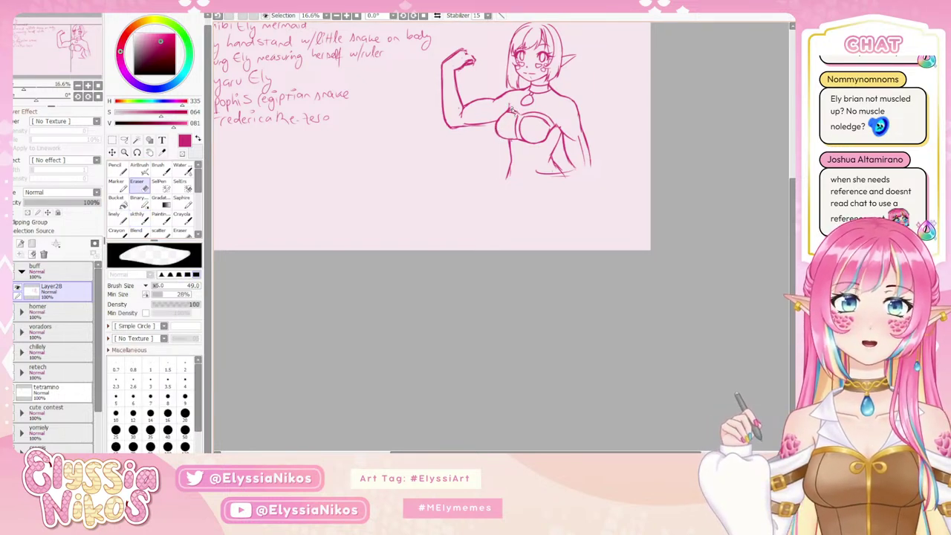
pyautogui.moveTo(514, 103); pyautogui.dragTo(512, 108)
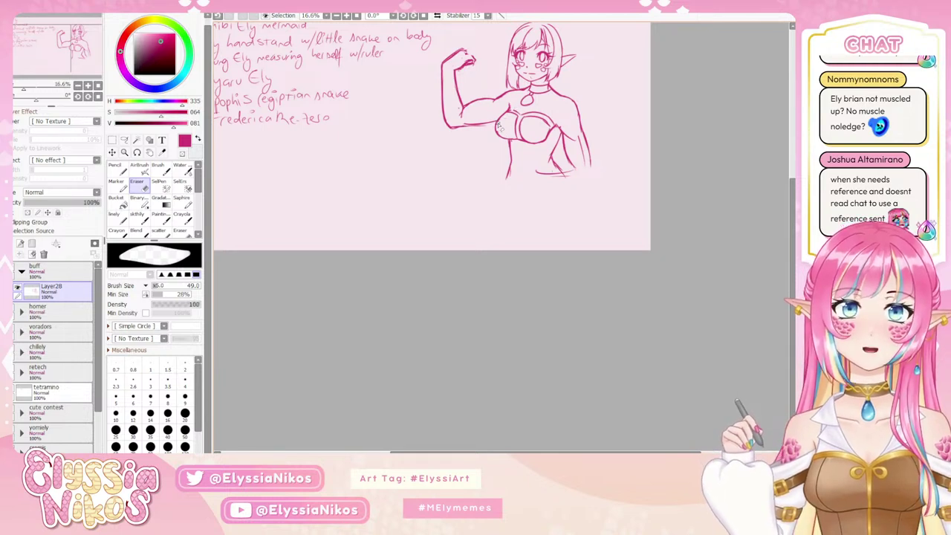
pyautogui.click(138, 219)
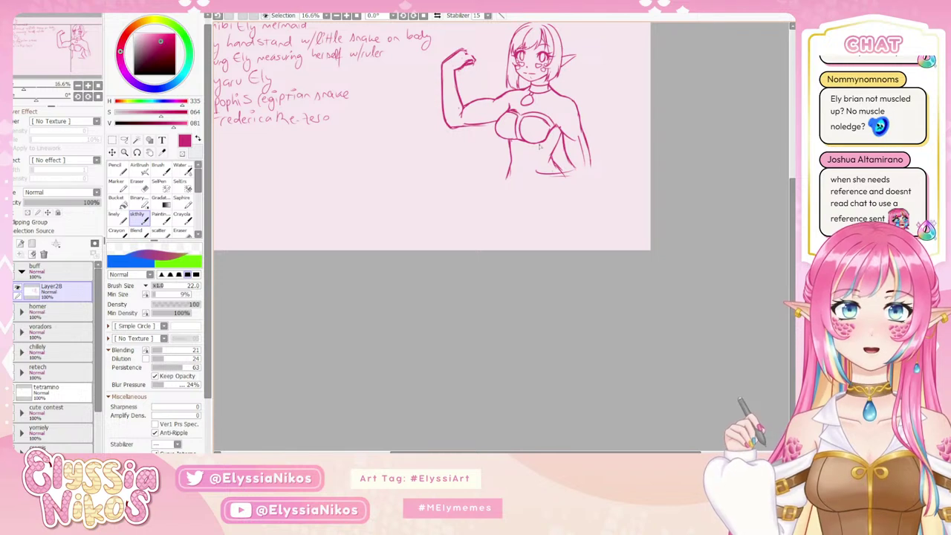
# - Draw the lowered arm's upper forearm line from the elbow across the waist
pyautogui.moveTo(582, 175)
pyautogui.mouseDown()
pyautogui.moveTo(564, 211)
pyautogui.moveTo(554, 171)
pyautogui.mouseUp()
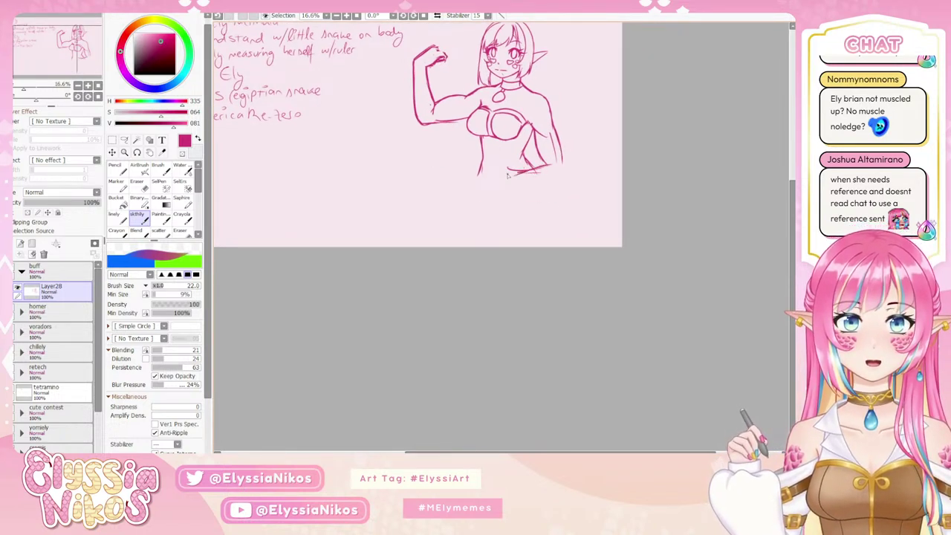
pyautogui.moveTo(547, 166)
pyautogui.mouseDown()
pyautogui.moveTo(506, 173)
pyautogui.moveTo(517, 183)
pyautogui.moveTo(480, 173)
pyautogui.mouseUp()
pyautogui.hotkey('ctrl', 'z')
pyautogui.hotkey('ctrl', 'y')
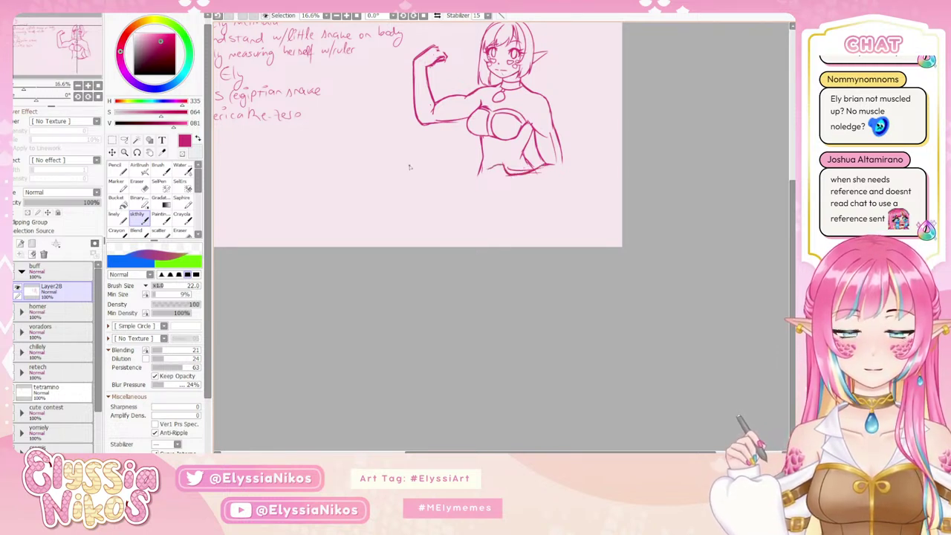
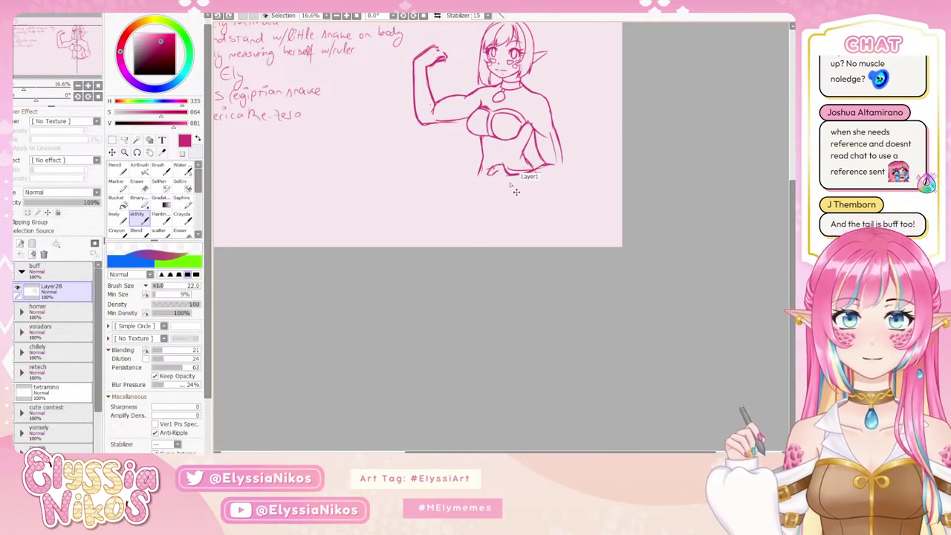
# - Sketch the lowered arm's clenched fist in front of the waist and curve the forearm's underside around to the elbow
pyautogui.click(140, 186)
pyautogui.moveTo(508, 171)
pyautogui.mouseDown()
pyautogui.moveTo(567, 162)
pyautogui.moveTo(555, 185)
pyautogui.moveTo(513, 192)
pyautogui.moveTo(494, 177)
pyautogui.moveTo(506, 161)
pyautogui.moveTo(513, 166)
pyautogui.mouseUp()
pyautogui.click(144, 217)
pyautogui.hotkey('ctrl', 'z')
pyautogui.hotkey('ctrl', 'z')
pyautogui.hotkey('ctrl', 'z')
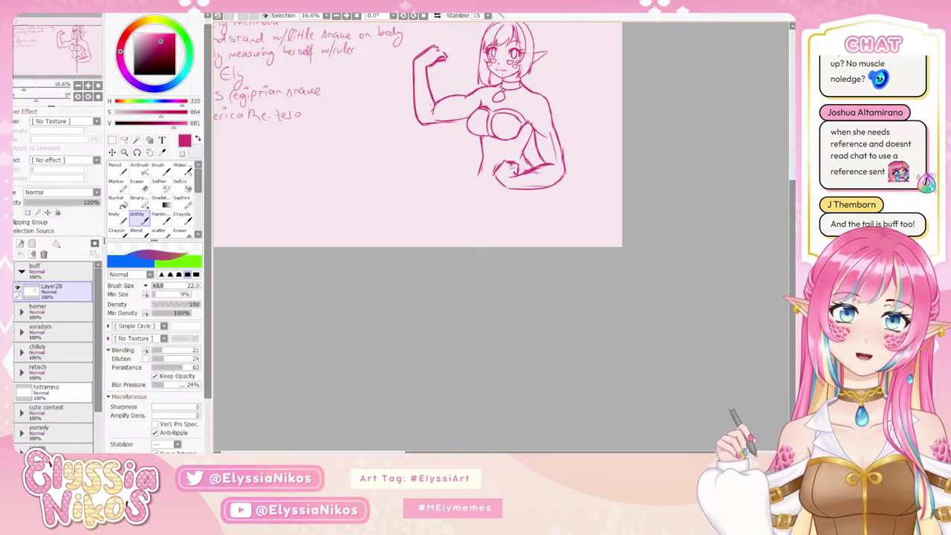
# - Erase the doubled lines along the top of the lowered forearm and redraw it as one thinner contour
pyautogui.press('e')
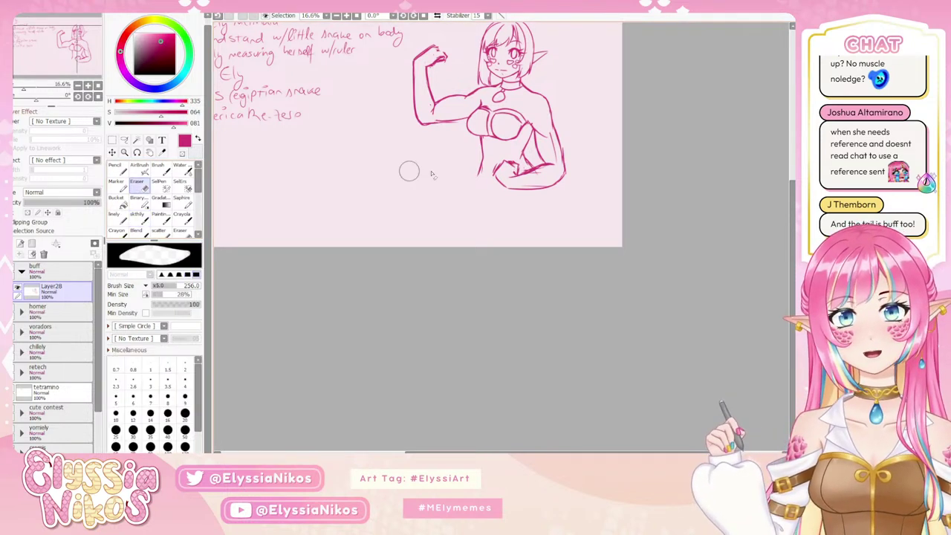
pyautogui.moveTo(513, 179); pyautogui.dragTo(551, 169)
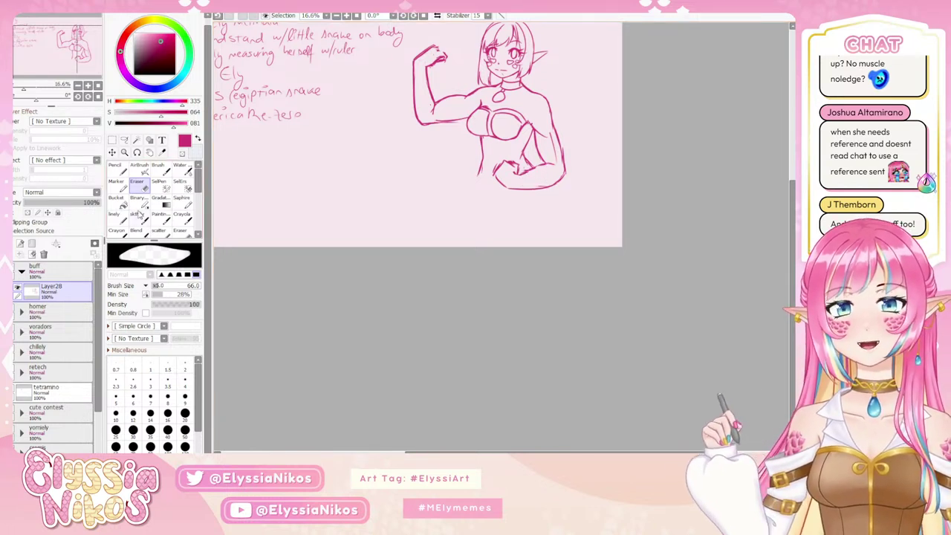
pyautogui.click(139, 214)
pyautogui.moveTo(552, 167); pyautogui.dragTo(525, 172)
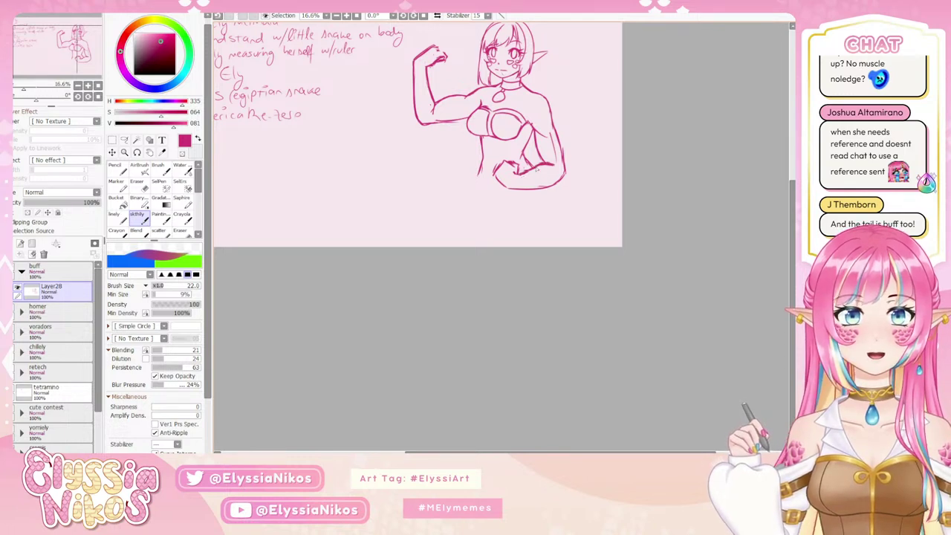
pyautogui.press('e')
pyautogui.moveTo(525, 176); pyautogui.dragTo(558, 168)
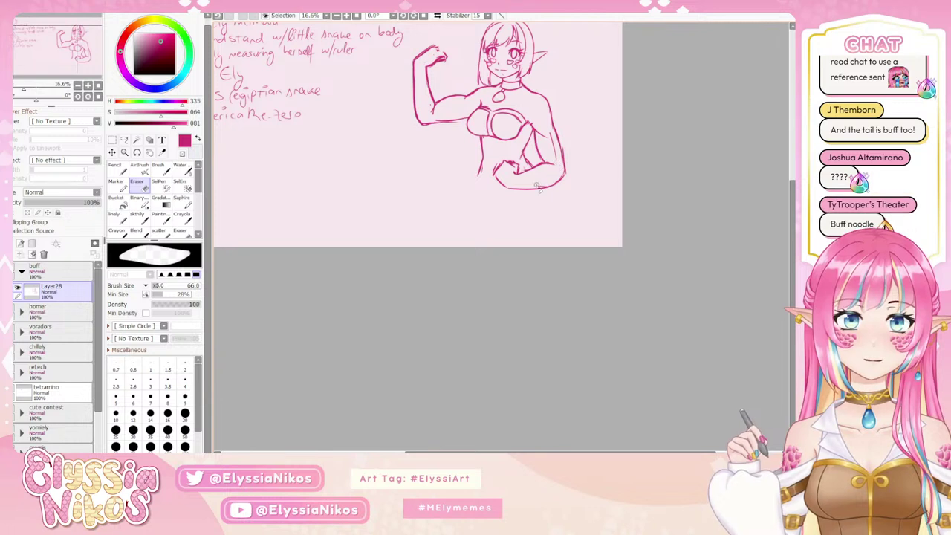
# - Redraw the lowered forearm's underside toward the elbow, undoing failed strokes and trimming the line thinner with the eraser
pyautogui.click(141, 219)
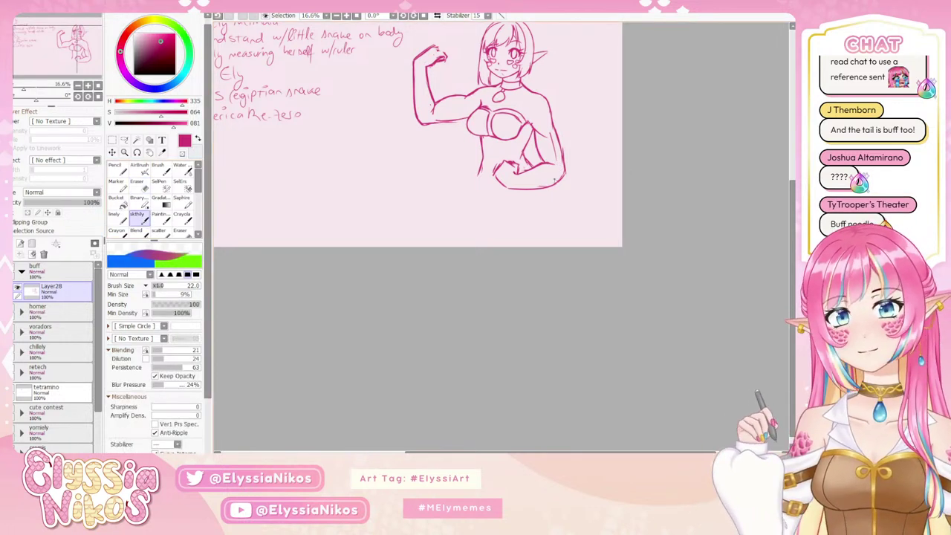
pyautogui.moveTo(513, 191); pyautogui.dragTo(560, 183)
pyautogui.hotkey('ctrl', 'z')
pyautogui.hotkey('ctrl', 'z')
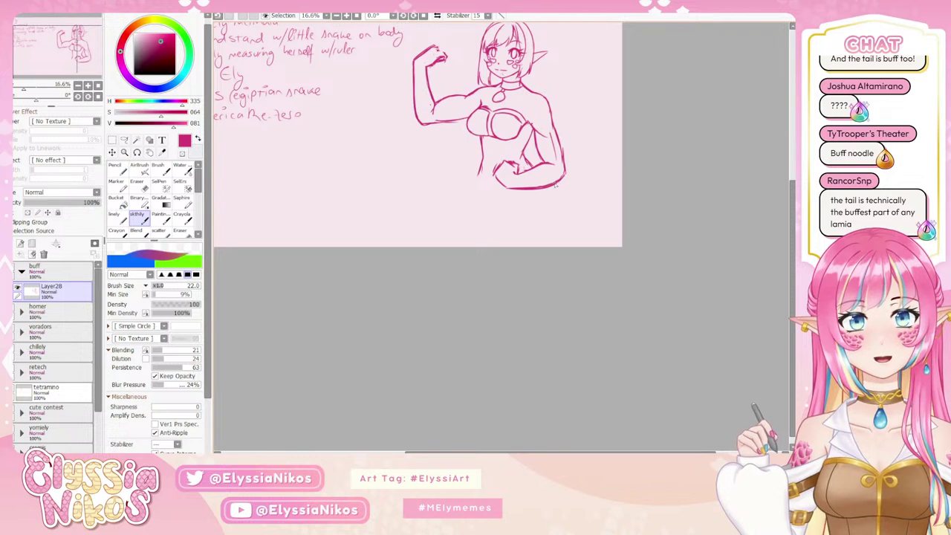
pyautogui.press('e')
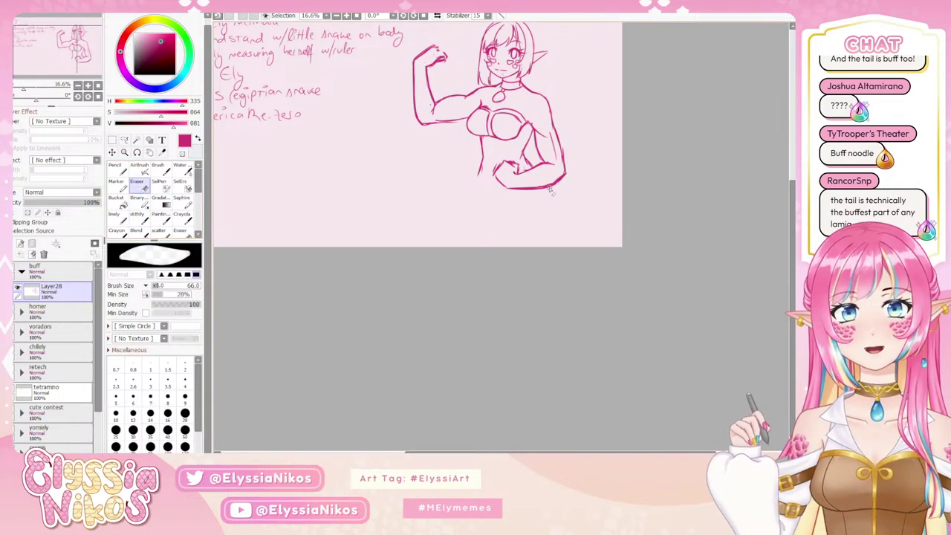
pyautogui.moveTo(523, 194)
pyautogui.mouseDown()
pyautogui.moveTo(566, 189)
pyautogui.moveTo(551, 193)
pyautogui.moveTo(567, 179)
pyautogui.mouseUp()
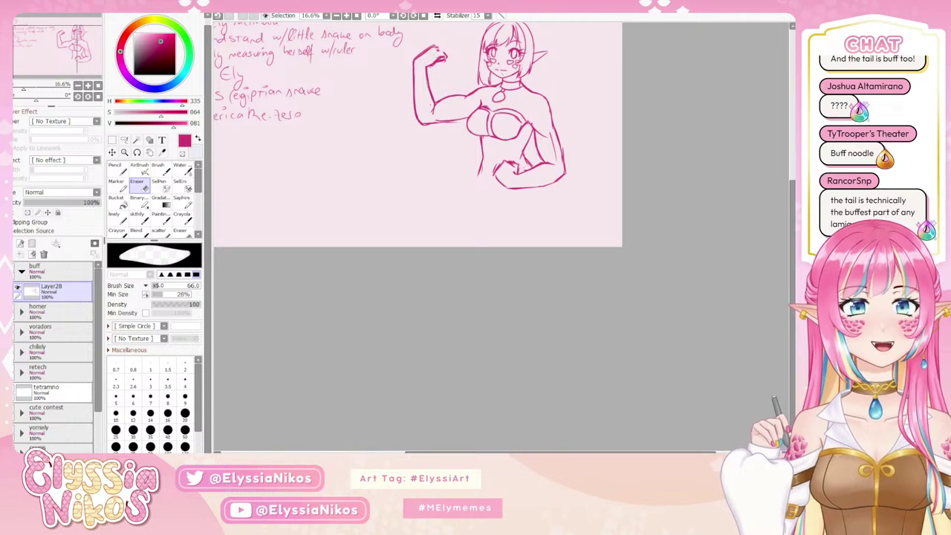
# - Sketch the crossing band lines of the top beneath the bust, undoing the failed stroke
pyautogui.press('b')
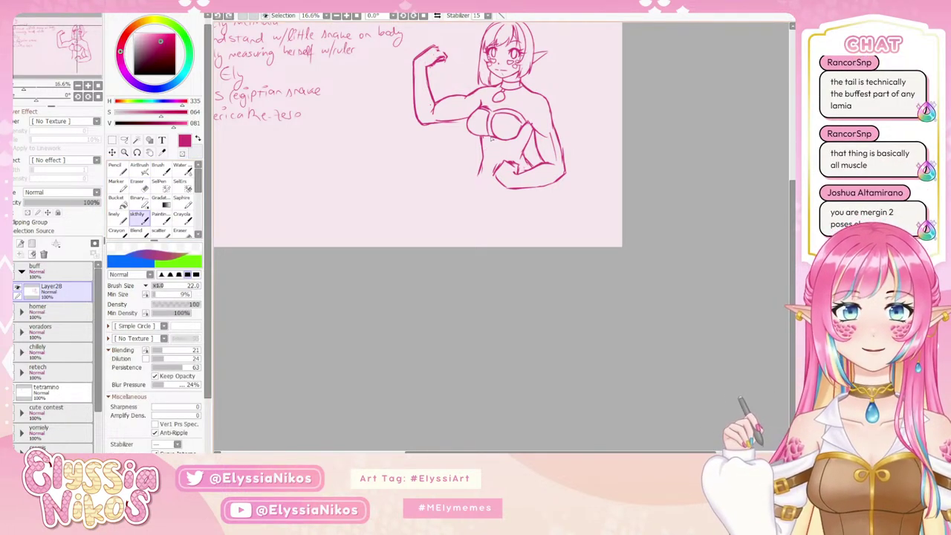
pyautogui.moveTo(484, 147); pyautogui.dragTo(509, 157)
pyautogui.hotkey('ctrl', 'z')
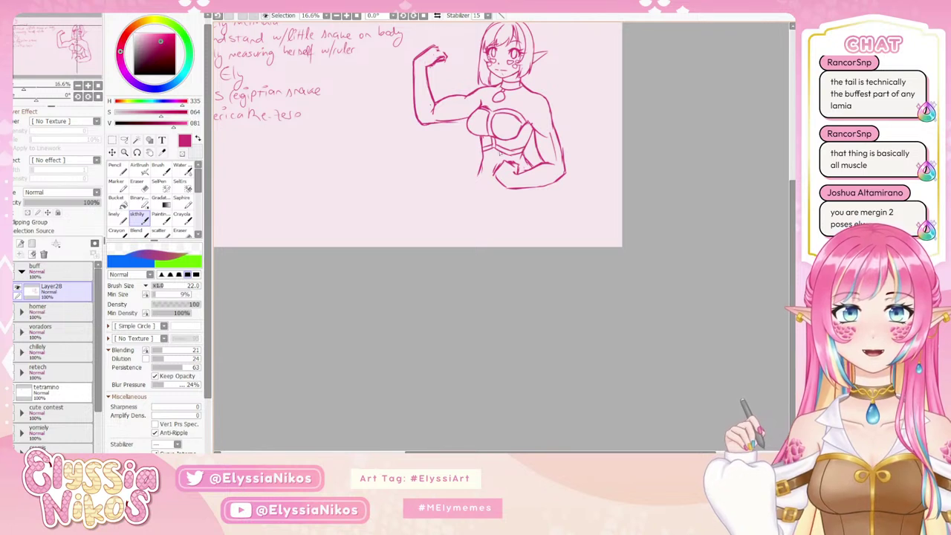
# - Sketch both hip contours from the waist down to the canvas's lower edge, undoing and redrawing the failed strokes
pyautogui.moveTo(478, 169); pyautogui.dragTo(461, 232)
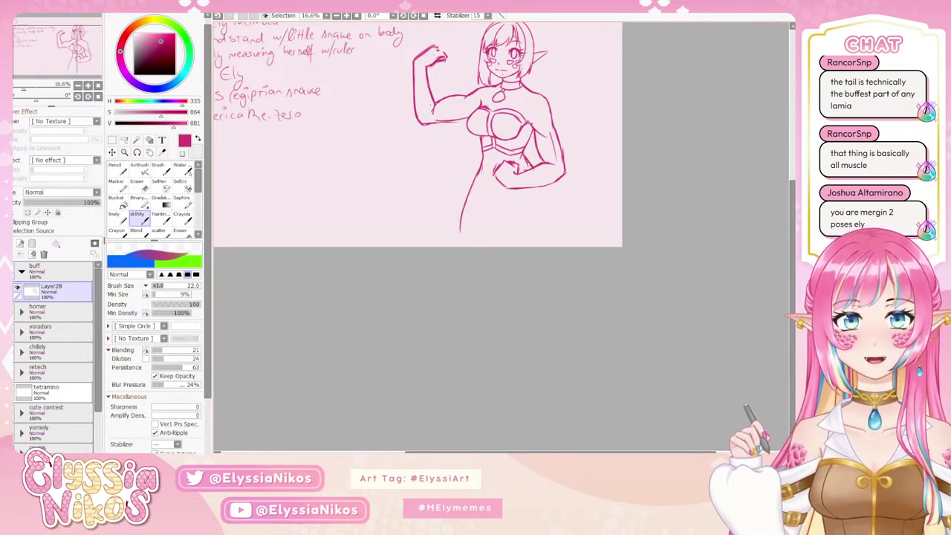
pyautogui.moveTo(541, 187); pyautogui.dragTo(539, 246)
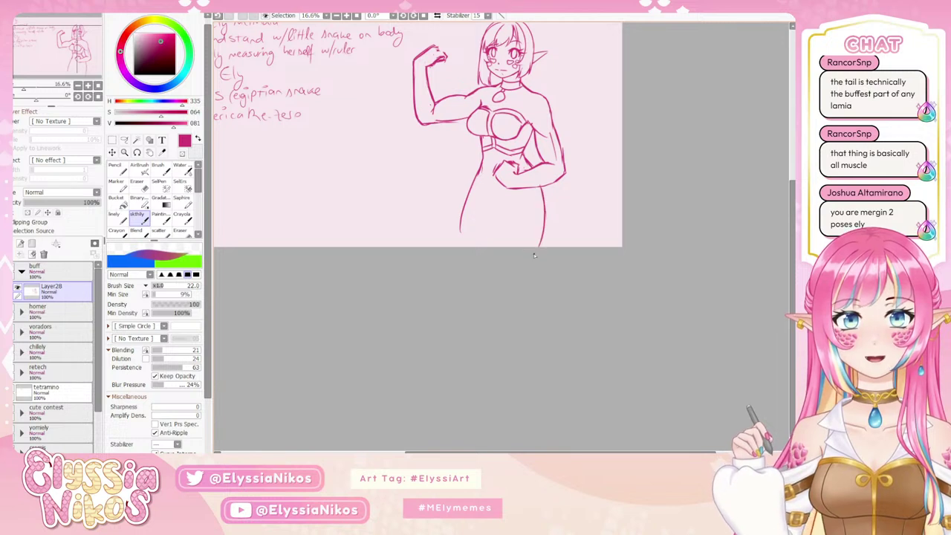
pyautogui.hotkey('ctrl', 'z')
pyautogui.moveTo(544, 191); pyautogui.dragTo(537, 247)
pyautogui.hotkey('ctrl', 'z')
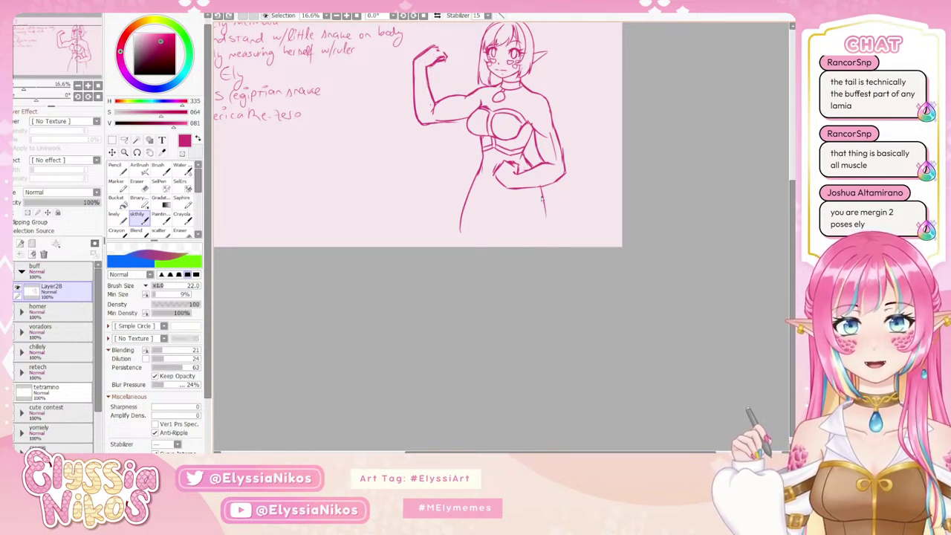
pyautogui.hotkey('ctrl', 'y')
pyautogui.moveTo(480, 175); pyautogui.dragTo(457, 246)
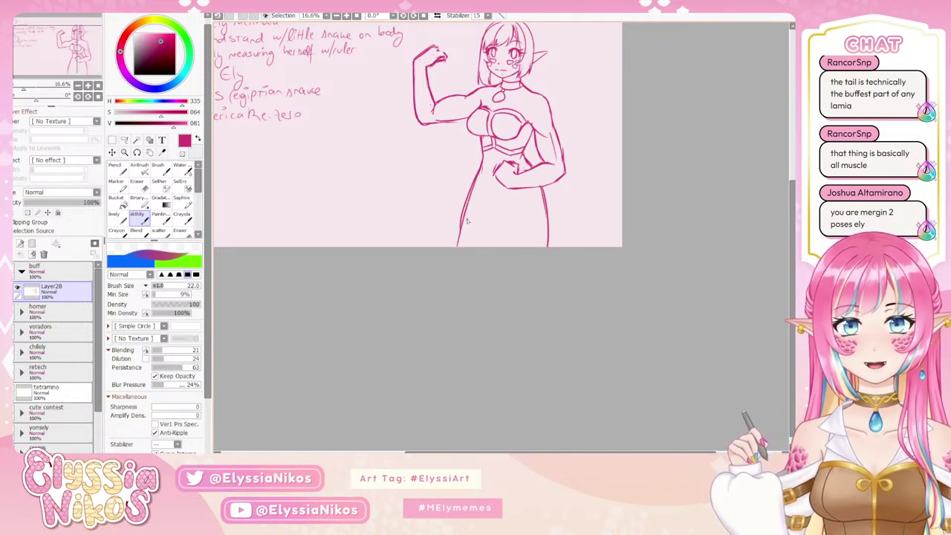
pyautogui.hotkey('ctrl', 'z')
pyautogui.moveTo(479, 174); pyautogui.dragTo(455, 247)
pyautogui.hotkey('ctrl', 'z')
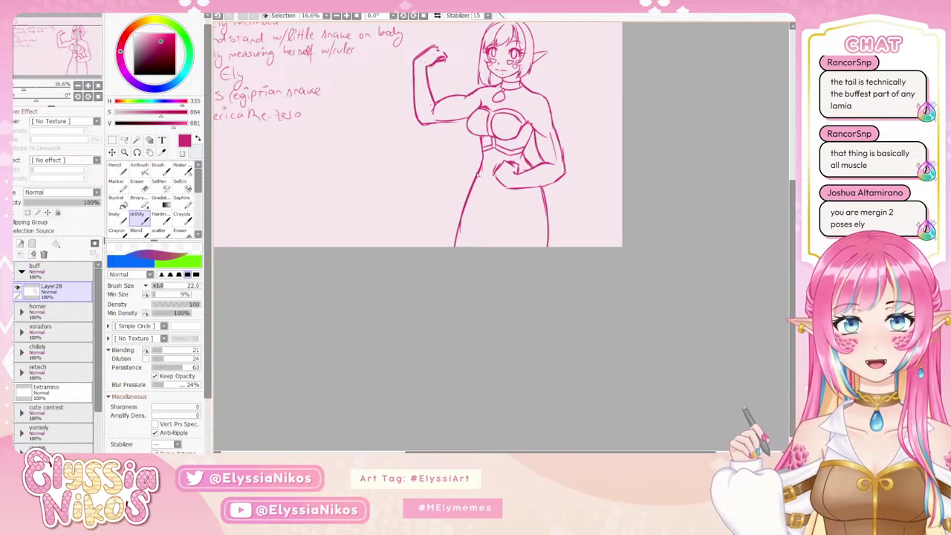
# - Sketch the abdominal muscle lines and a waistline curve beside the clenched fist, undoing failed strokes
pyautogui.moveTo(479, 174)
pyautogui.mouseDown()
pyautogui.moveTo(504, 162)
pyautogui.moveTo(498, 169)
pyautogui.mouseUp()
pyautogui.hotkey('ctrl', 'z')
pyautogui.hotkey('ctrl', 'z')
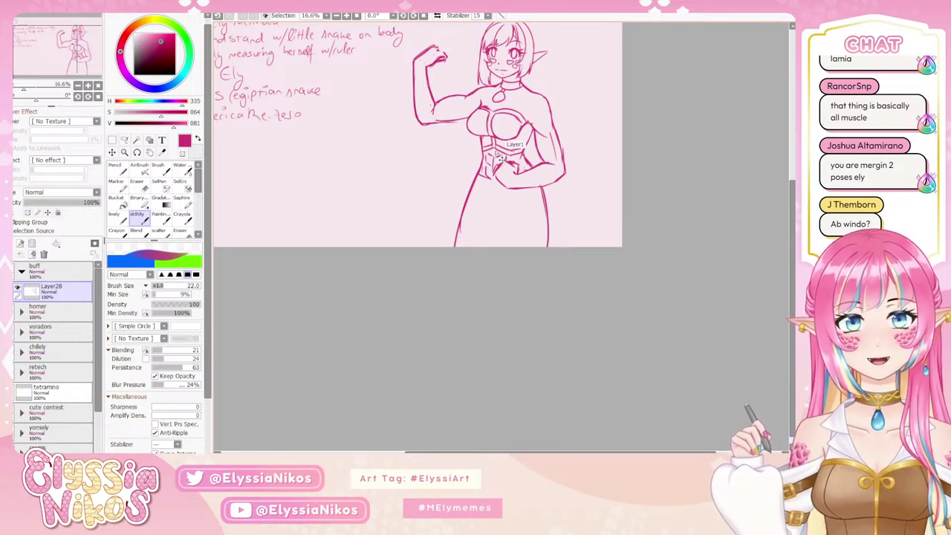
# - Sketch the skirt's flared edge beneath the raised arm, plus its front panel and hem, undoing failed strokes
pyautogui.moveTo(508, 177); pyautogui.dragTo(507, 166)
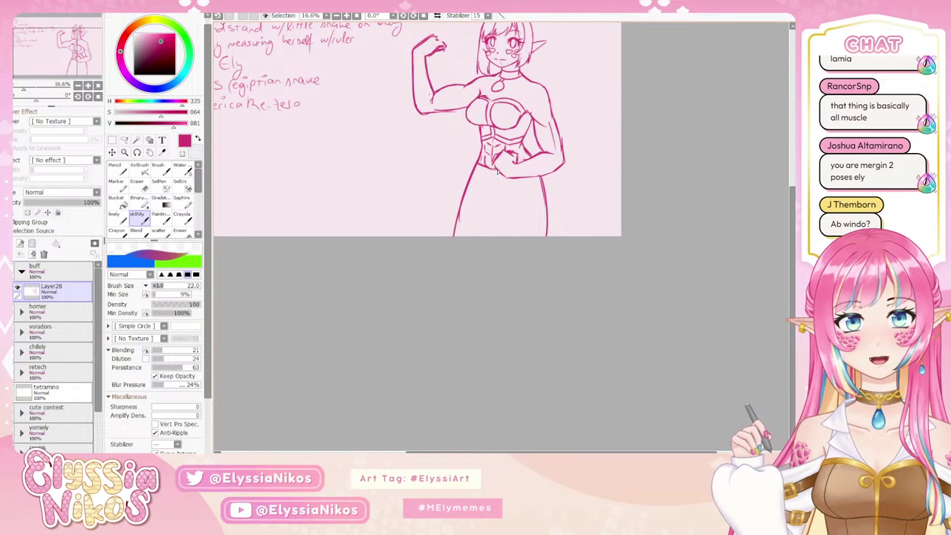
pyautogui.hotkey('ctrl', 'z')
pyautogui.moveTo(475, 166); pyautogui.dragTo(450, 221)
pyautogui.hotkey('ctrl', 'z')
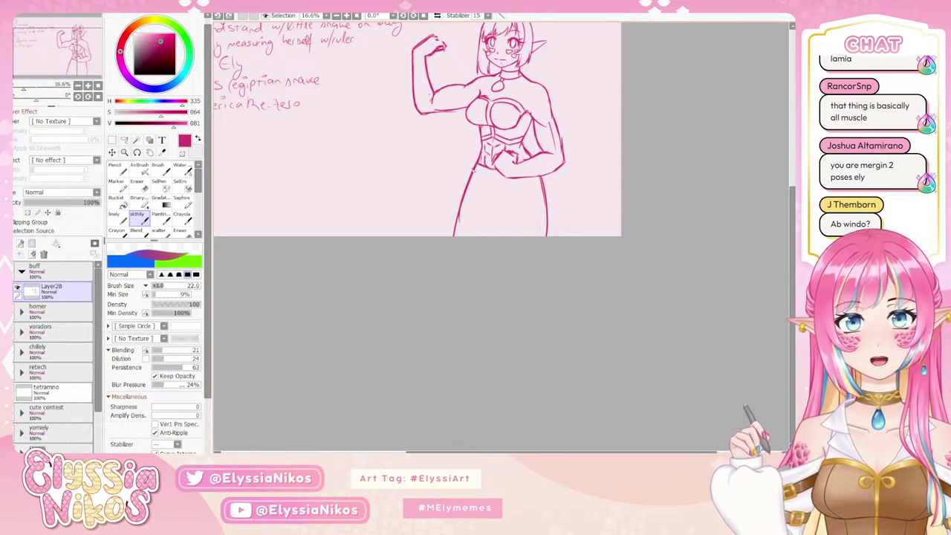
pyautogui.moveTo(477, 167)
pyautogui.mouseDown()
pyautogui.moveTo(450, 221)
pyautogui.moveTo(468, 234)
pyautogui.mouseUp()
pyautogui.hotkey('ctrl', 'z')
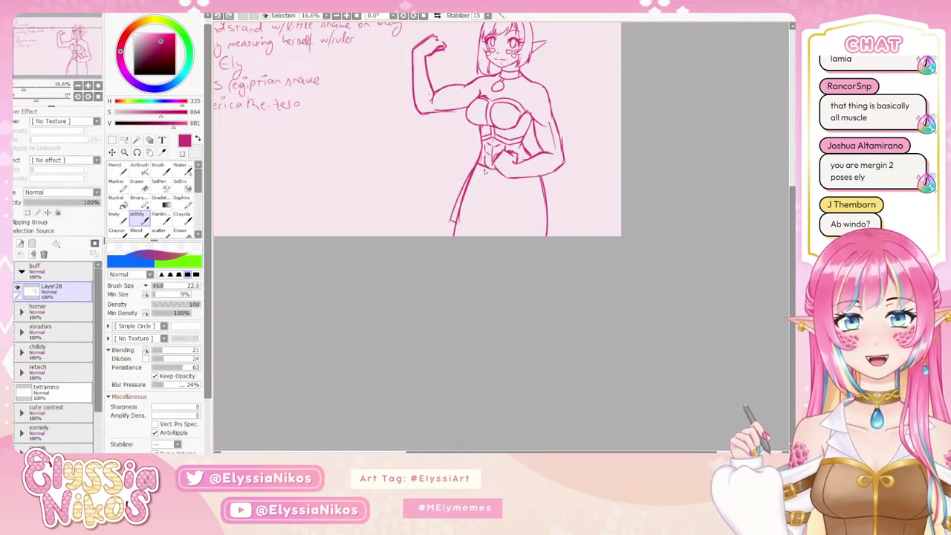
pyautogui.moveTo(482, 170)
pyautogui.mouseDown()
pyautogui.moveTo(466, 229)
pyautogui.moveTo(478, 232)
pyautogui.moveTo(465, 231)
pyautogui.moveTo(522, 236)
pyautogui.mouseUp()
pyautogui.moveTo(524, 180); pyautogui.dragTo(525, 235)
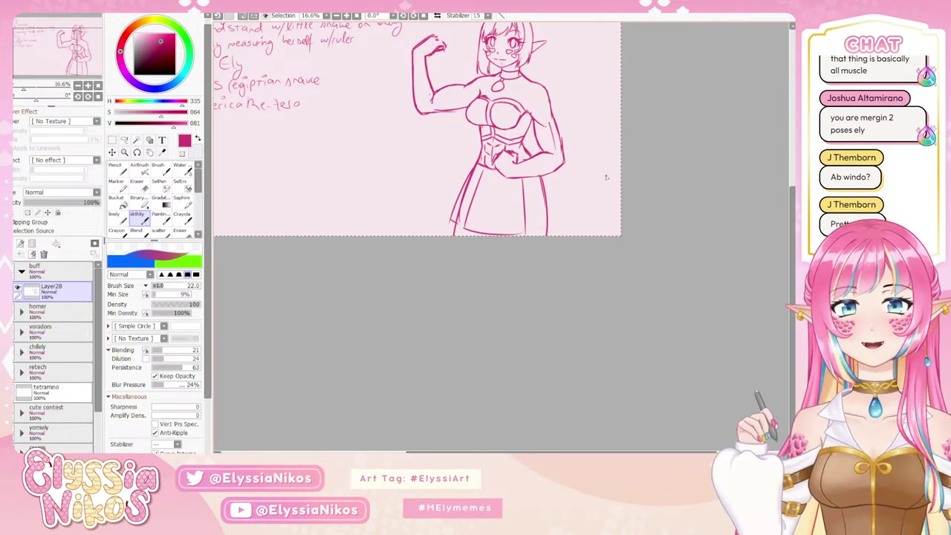
# - Redraw the skirt's front pleat line running down from beneath the lowered forearm, undoing the failed attempts
pyautogui.hotkey('ctrl', 'z')
pyautogui.moveTo(523, 180); pyautogui.dragTo(521, 227)
pyautogui.hotkey('ctrl', 'z')
pyautogui.hotkey('ctrl', 'z')
pyautogui.moveTo(523, 179); pyautogui.dragTo(524, 227)
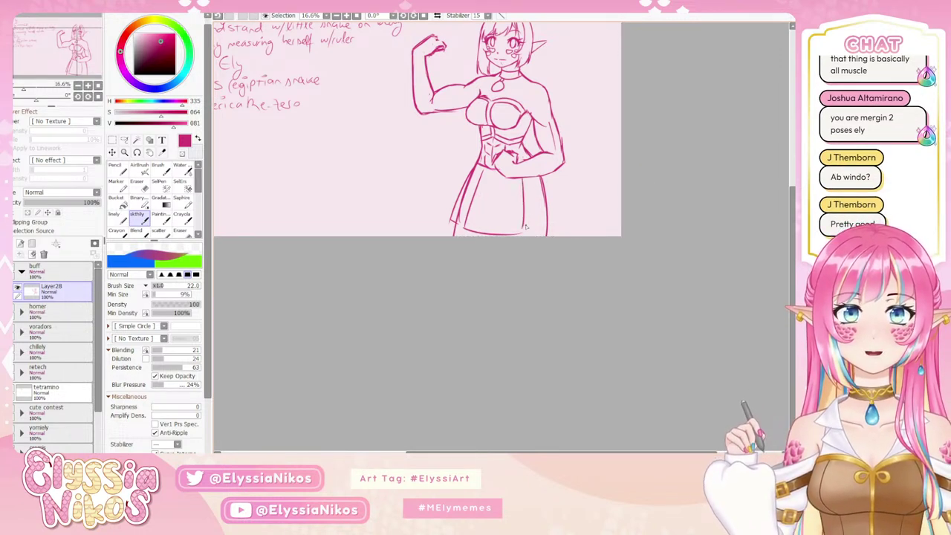
pyautogui.hotkey('ctrl', 'z')
pyautogui.moveTo(523, 178); pyautogui.dragTo(526, 230)
# - Sketch the pleats and flared outer edge of the skirt on the lowered arm's side, undoing failed strokes
pyautogui.moveTo(539, 179)
pyautogui.mouseDown()
pyautogui.moveTo(549, 201)
pyautogui.moveTo(537, 181)
pyautogui.moveTo(546, 230)
pyautogui.mouseUp()
pyautogui.hotkey('ctrl', 'z')
pyautogui.hotkey('ctrl', 'z')
pyautogui.moveTo(538, 178); pyautogui.dragTo(546, 223)
pyautogui.hotkey('ctrl', 'z')
pyautogui.hotkey('ctrl', 'z')
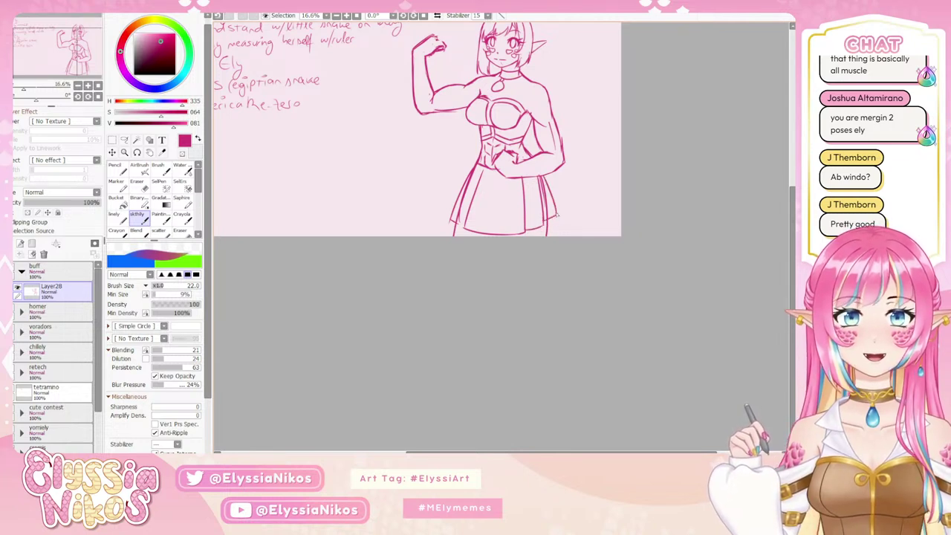
pyautogui.moveTo(548, 178)
pyautogui.mouseDown()
pyautogui.moveTo(551, 223)
pyautogui.moveTo(559, 220)
pyautogui.mouseUp()
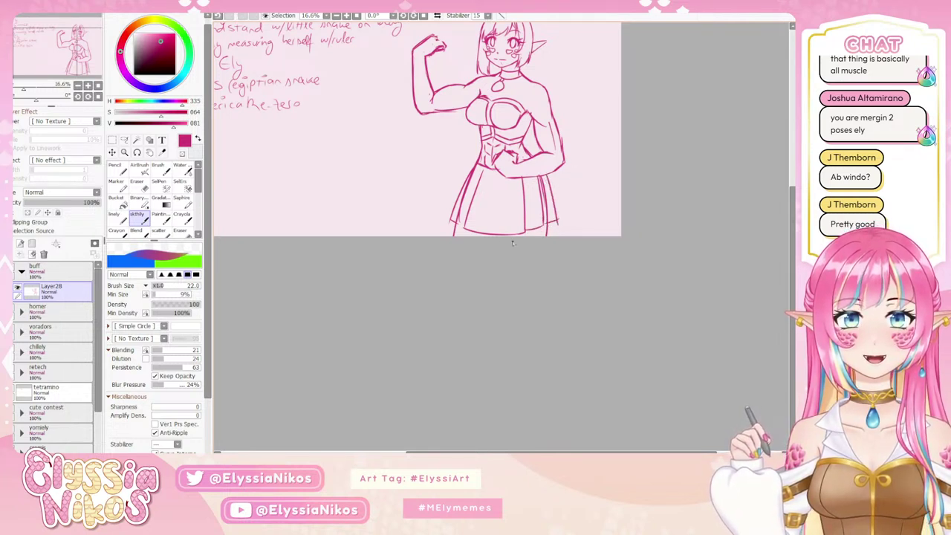
pyautogui.hotkey('ctrl', 'z')
# - Add a second flared pleat line to the skirt on the raised arm's side, undoing and redrawing failed strokes
pyautogui.moveTo(477, 164); pyautogui.dragTo(447, 208)
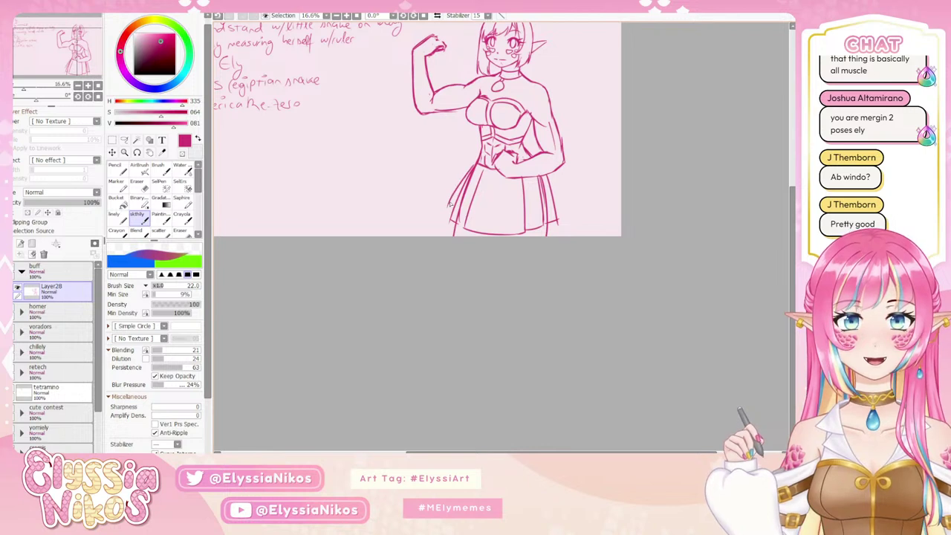
pyautogui.hotkey('ctrl', 'z')
pyautogui.moveTo(477, 163); pyautogui.dragTo(448, 215)
pyautogui.hotkey('ctrl', 'z')
pyautogui.moveTo(475, 163)
pyautogui.mouseDown()
pyautogui.moveTo(448, 214)
pyautogui.moveTo(457, 221)
pyautogui.mouseUp()
# - Sketch the back hair volume and its gathered section above the pointed ear, repeatedly undoing failed strokes
pyautogui.moveTo(460, 160); pyautogui.dragTo(496, 255)
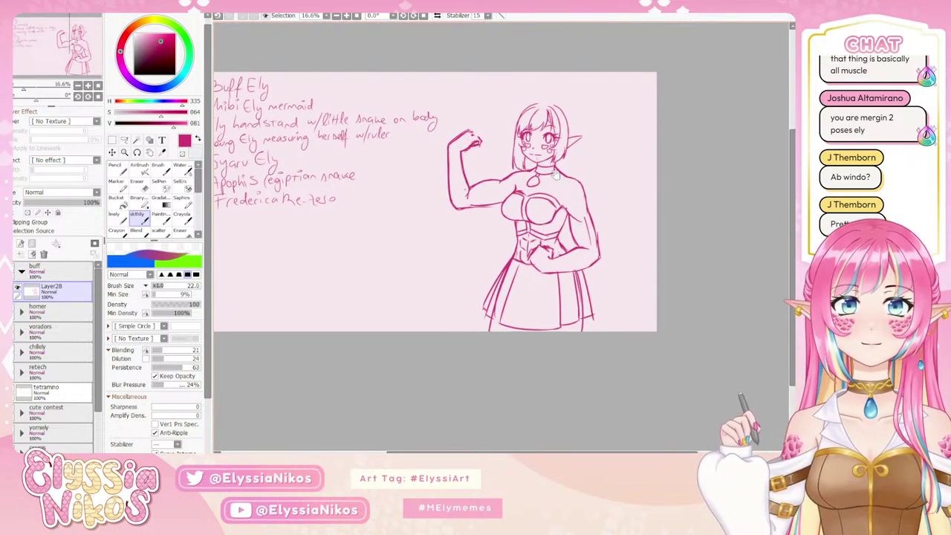
pyautogui.moveTo(533, 134)
pyautogui.mouseDown()
pyautogui.moveTo(523, 113)
pyautogui.moveTo(562, 94)
pyautogui.moveTo(538, 80)
pyautogui.moveTo(567, 93)
pyautogui.moveTo(532, 80)
pyautogui.moveTo(554, 83)
pyautogui.moveTo(570, 102)
pyautogui.moveTo(556, 84)
pyautogui.moveTo(572, 103)
pyautogui.moveTo(568, 146)
pyautogui.moveTo(581, 151)
pyautogui.moveTo(588, 189)
pyautogui.mouseUp()
pyautogui.hotkey('ctrl', 'z')
pyautogui.hotkey('ctrl', 'z')
pyautogui.hotkey('ctrl', 'z')
pyautogui.hotkey('ctrl', 'z')
pyautogui.hotkey('ctrl', 'z')
pyautogui.hotkey('ctrl', 'z')
pyautogui.hotkey('ctrl', 'z')
pyautogui.hotkey('ctrl', 'z')
pyautogui.hotkey('ctrl', 'z')
pyautogui.hotkey('ctrl', 'z')
pyautogui.hotkey('ctrl', 'z')
pyautogui.hotkey('ctrl', 'z')
pyautogui.hotkey('ctrl', 'z')
pyautogui.hotkey('ctrl', 'z')
pyautogui.hotkey('ctrl', 'z')
pyautogui.hotkey('ctrl', 'z')
pyautogui.hotkey('ctrl', 'z')
pyautogui.hotkey('ctrl', 'z')
pyautogui.hotkey('ctrl', 'z')
pyautogui.hotkey('ctrl', 'z')
pyautogui.hotkey('ctrl', 'z')
pyautogui.hotkey('ctrl', 'z')
pyautogui.hotkey('ctrl', 'z')
pyautogui.hotkey('ctrl', 'z')
pyautogui.hotkey('ctrl', 'z')
# - Sketch the long hair falling from behind the ear past the shoulder to the lowered arm's elbow, undoing failed strokes
pyautogui.moveTo(570, 117); pyautogui.dragTo(582, 171)
pyautogui.moveTo(572, 138); pyautogui.dragTo(593, 217)
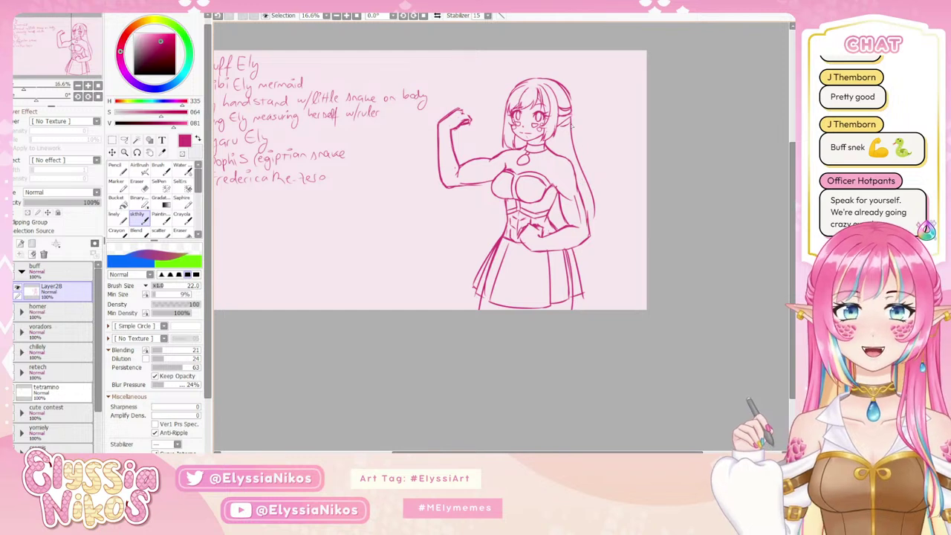
pyautogui.moveTo(572, 129); pyautogui.dragTo(593, 220)
pyautogui.moveTo(589, 188); pyautogui.dragTo(592, 224)
pyautogui.moveTo(582, 174); pyautogui.dragTo(594, 224)
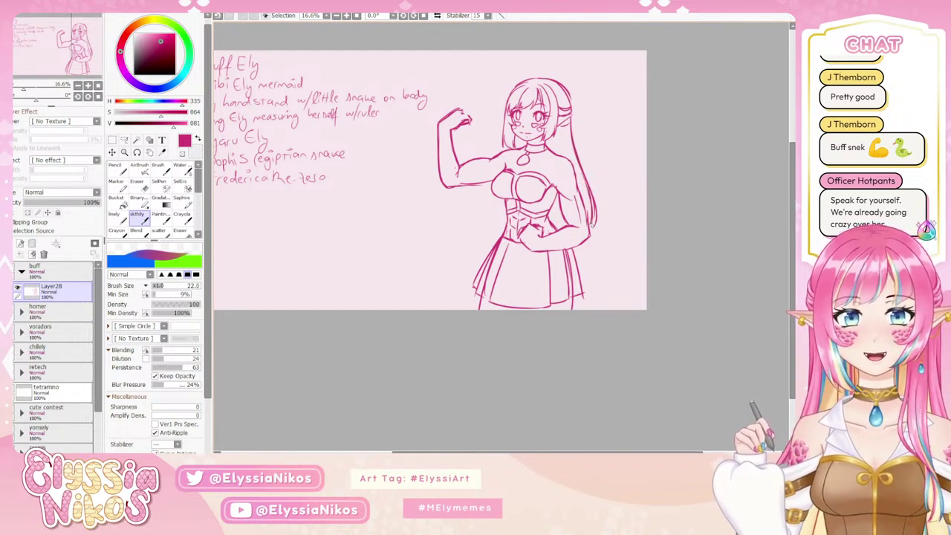
pyautogui.hotkey('ctrl', 'z')
pyautogui.hotkey('ctrl', 'z')
pyautogui.moveTo(591, 191)
pyautogui.mouseDown()
pyautogui.moveTo(593, 225)
pyautogui.moveTo(558, 225)
pyautogui.mouseUp()
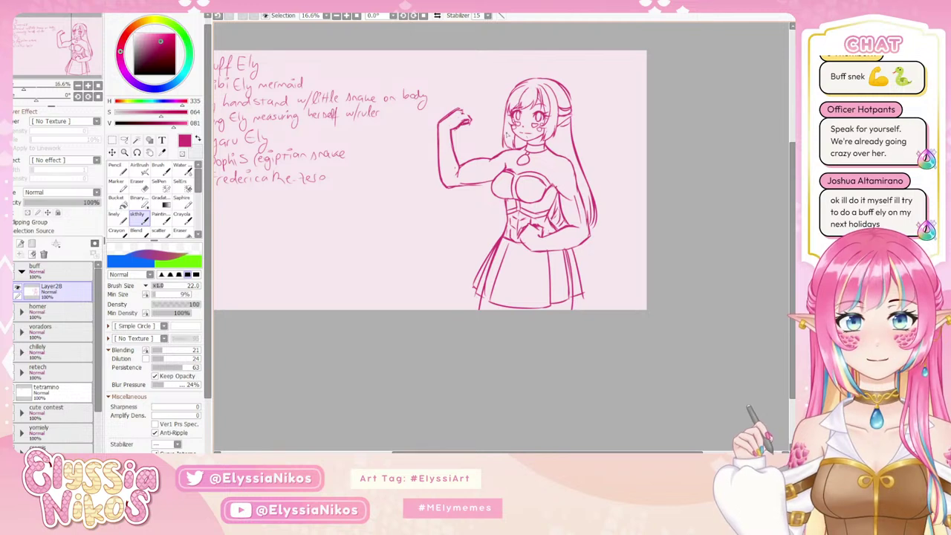
# - Sketch the hair locks hanging behind the torso beneath the raised arm, undoing failed strokes
pyautogui.moveTo(494, 186); pyautogui.dragTo(491, 226)
pyautogui.hotkey('ctrl', 'z')
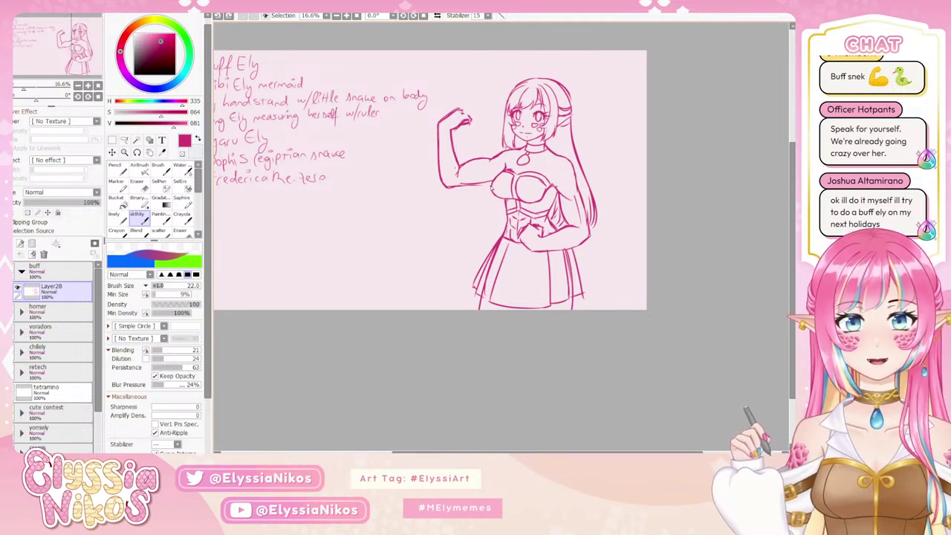
pyautogui.moveTo(493, 189)
pyautogui.mouseDown()
pyautogui.moveTo(495, 225)
pyautogui.moveTo(506, 226)
pyautogui.mouseUp()
pyautogui.hotkey('ctrl', 'z')
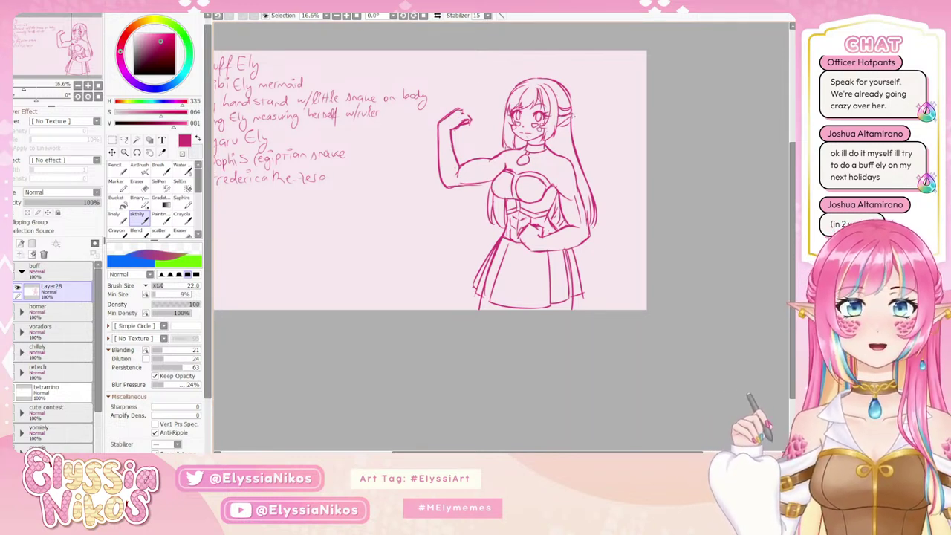
# - Redraw the pointed ear over the gathered hair and check the whole figure at a smaller zoom
pyautogui.moveTo(559, 127); pyautogui.dragTo(579, 115)
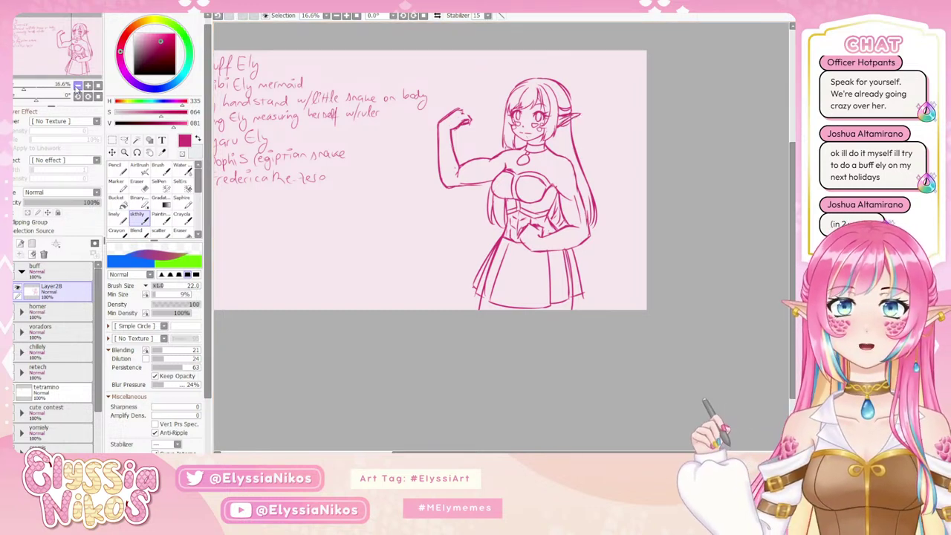
pyautogui.click(77, 86)
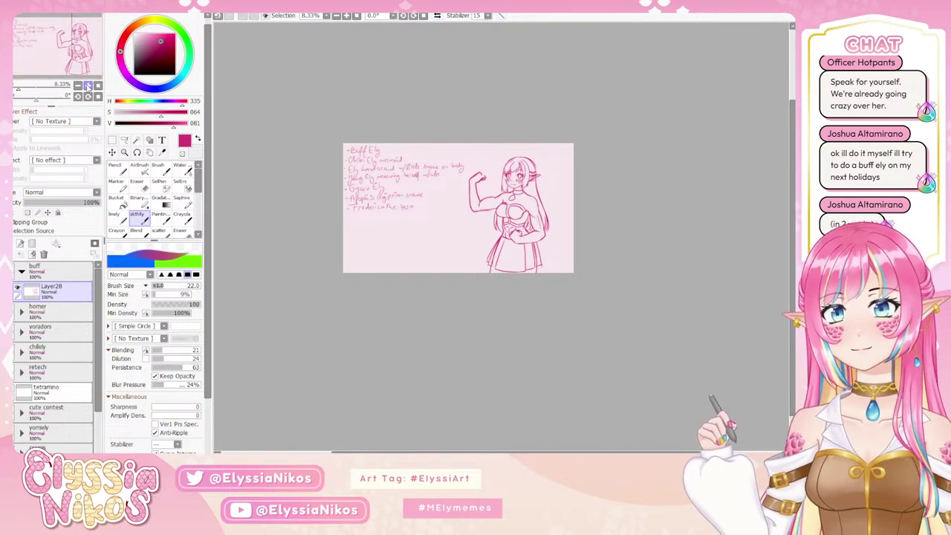
pyautogui.click(88, 86)
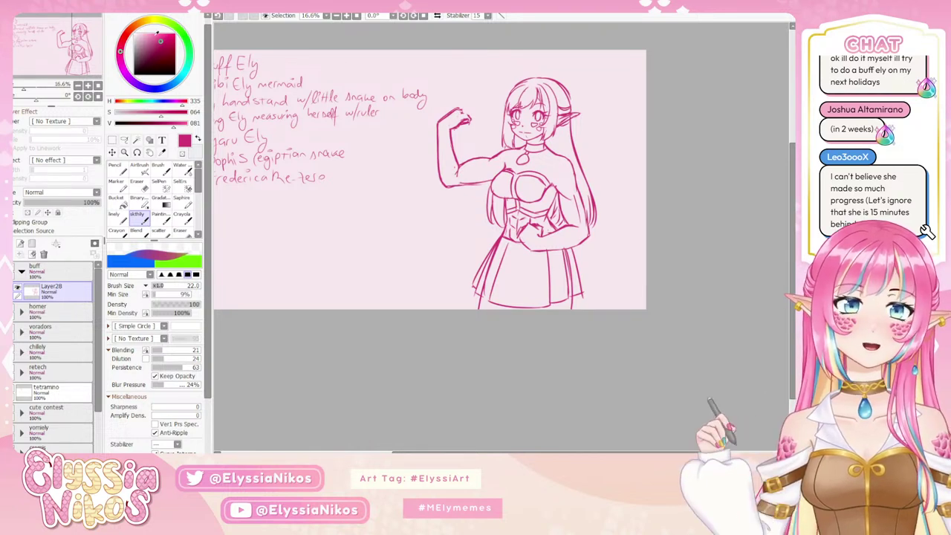
pyautogui.moveTo(510, 151); pyautogui.dragTo(509, 143)
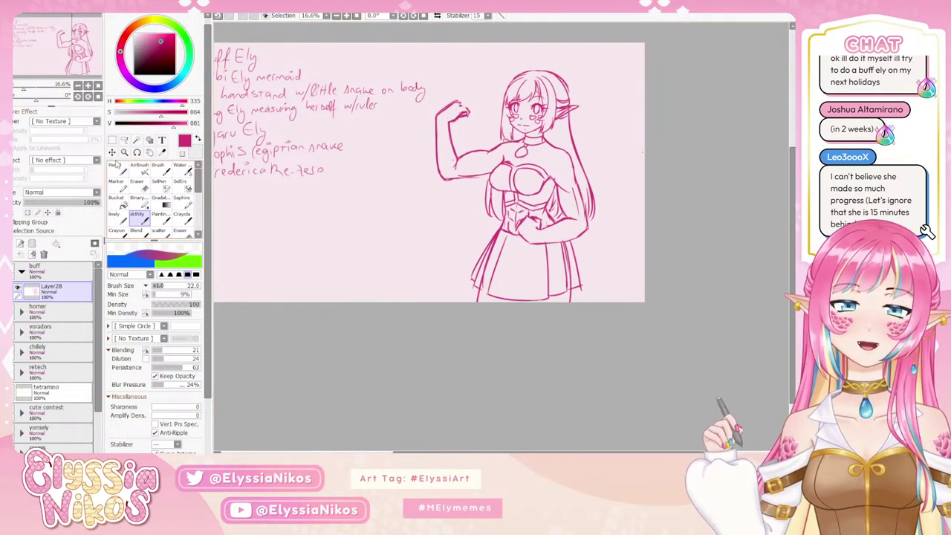
# - Clean up the lines around the pointed ear with the Eraser, undoing failed strokes
pyautogui.click(112, 140)
pyautogui.click(137, 183)
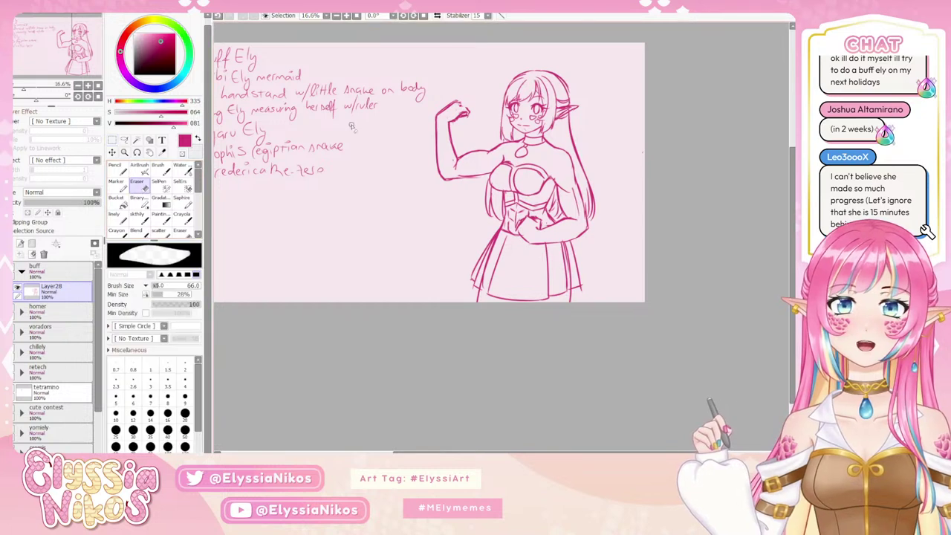
pyautogui.moveTo(583, 95)
pyautogui.mouseDown()
pyautogui.moveTo(568, 95)
pyautogui.moveTo(575, 111)
pyautogui.mouseUp()
pyautogui.hotkey('ctrl', 'z')
pyautogui.hotkey('ctrl', 'z')
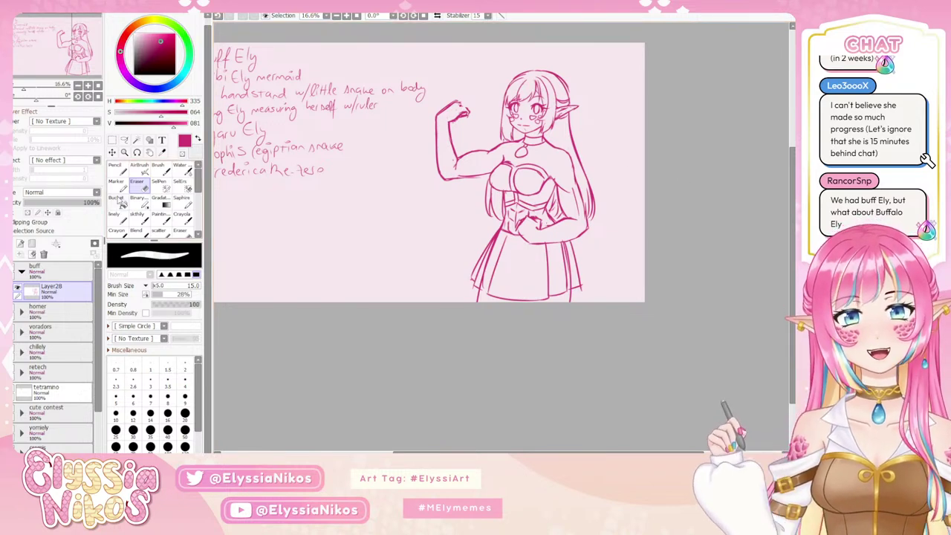
# - Erase the overlapping hip and thigh lines inside the skirt, leaving its pleats and hem outlined
pyautogui.click(136, 215)
pyautogui.moveTo(419, 203)
pyautogui.mouseDown()
pyautogui.moveTo(382, 136)
pyautogui.moveTo(424, 215)
pyautogui.mouseUp()
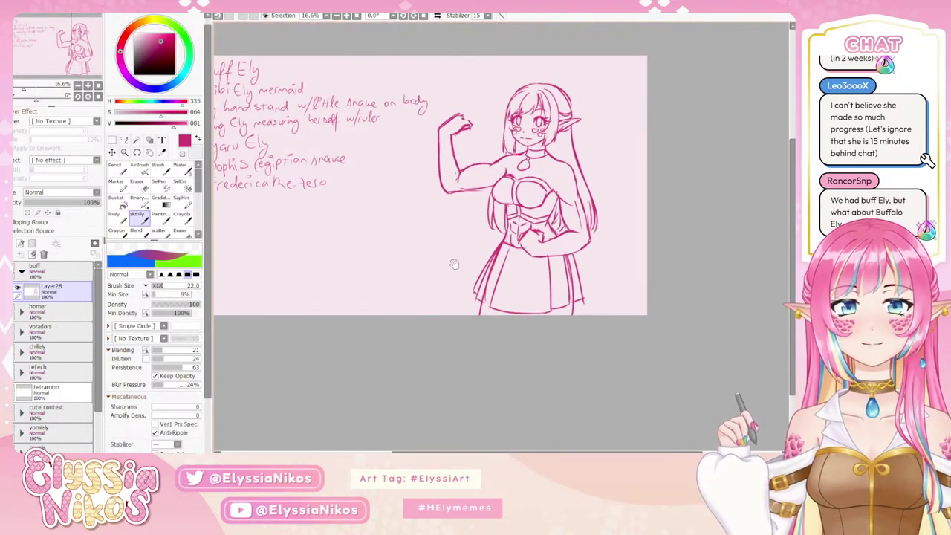
pyautogui.press('e')
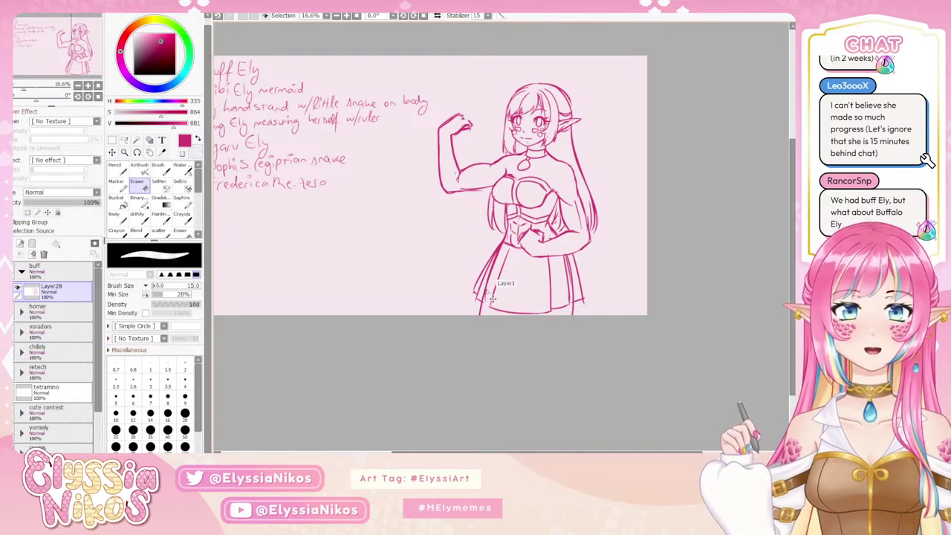
pyautogui.moveTo(503, 285)
pyautogui.mouseDown()
pyautogui.moveTo(521, 285)
pyautogui.moveTo(488, 281)
pyautogui.moveTo(500, 256)
pyautogui.mouseUp()
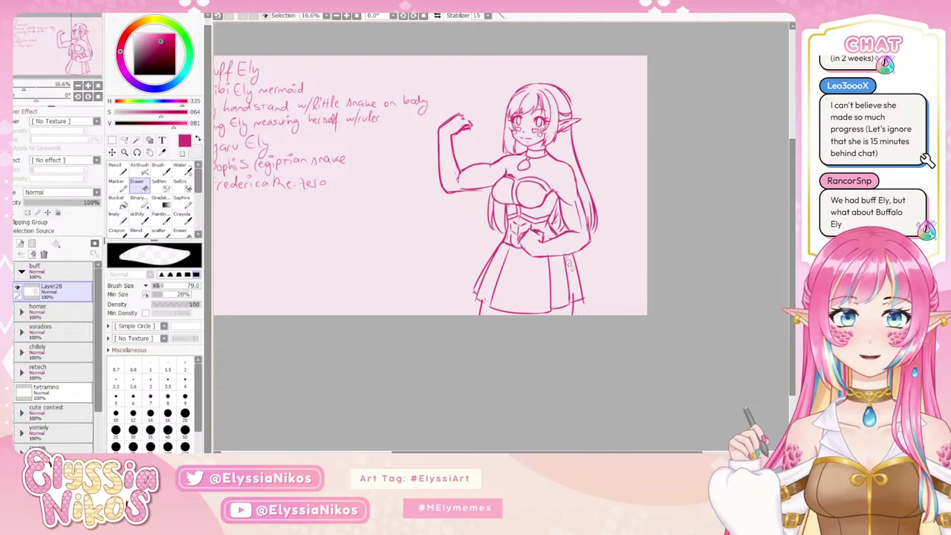
pyautogui.click(138, 217)
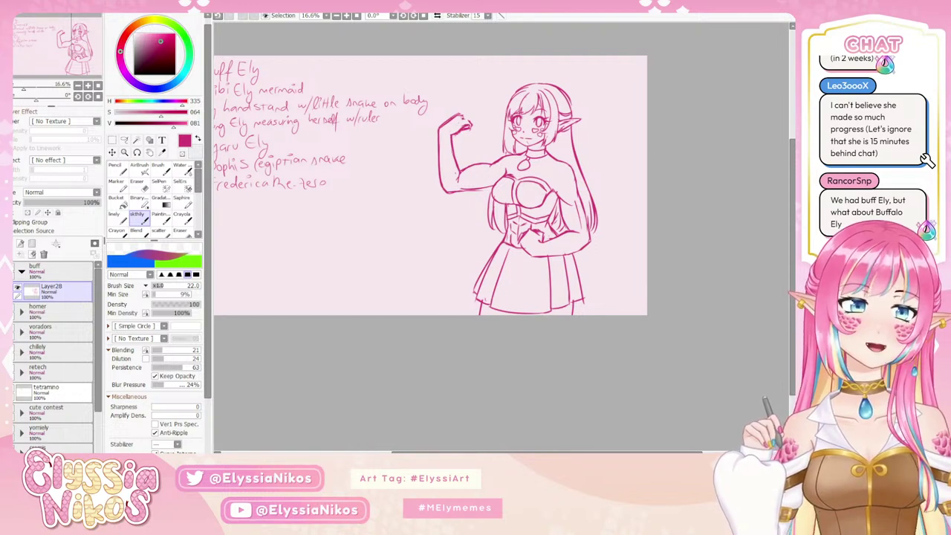
# - Erase the character's mouth and redraw it as a wider, curved smile
pyautogui.press('e')
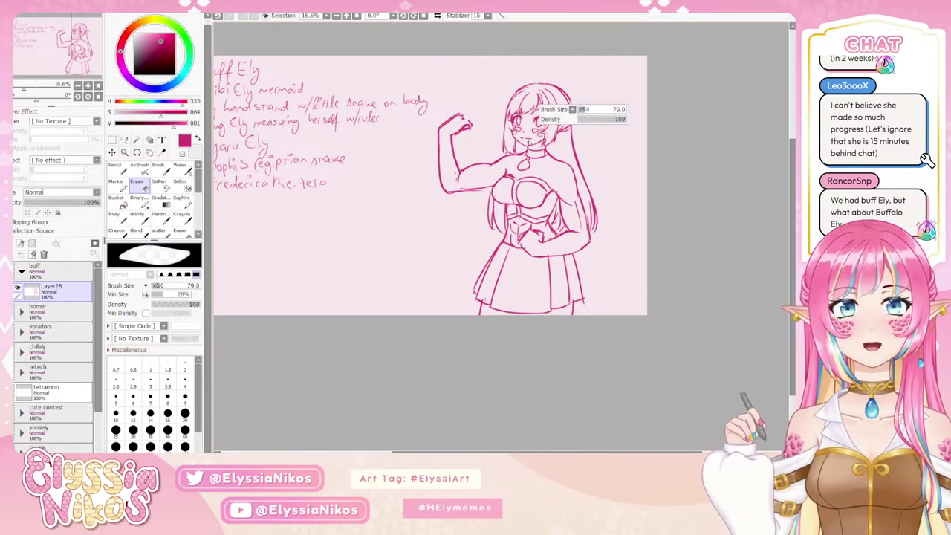
pyautogui.moveTo(527, 142); pyautogui.dragTo(531, 141)
pyautogui.click(138, 220)
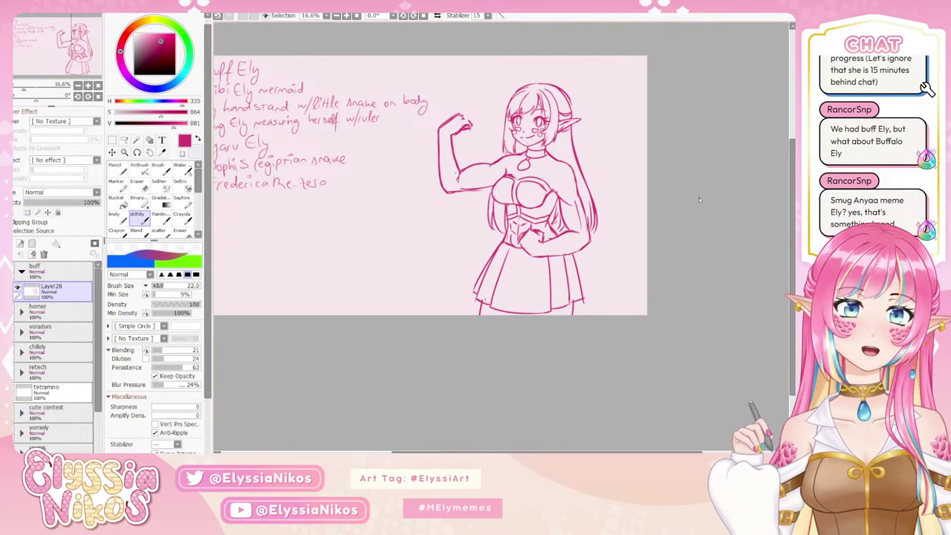
# - Erase the finished "Buff Ely" entry from the handwritten list on the requests layer with an enlarged Eraser
pyautogui.press('e')
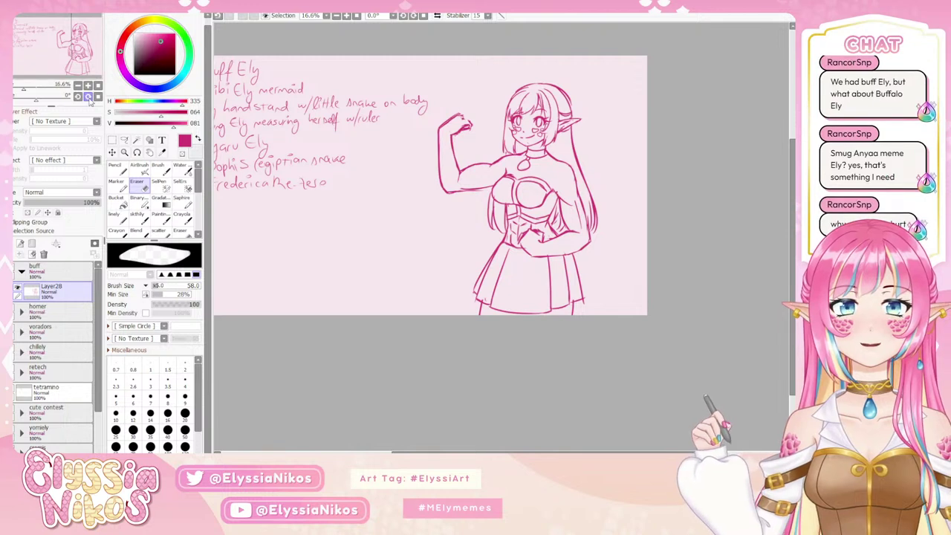
pyautogui.moveTo(353, 114); pyautogui.dragTo(461, 101)
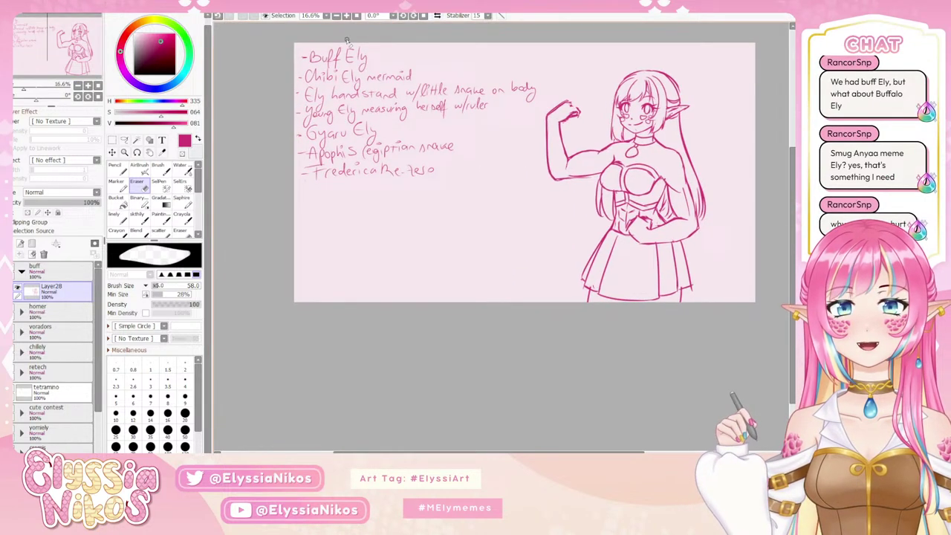
pyautogui.moveTo(100, 395); pyautogui.dragTo(100, 439)
pyautogui.click(76, 412)
pyautogui.moveTo(250, 155); pyautogui.dragTo(297, 153)
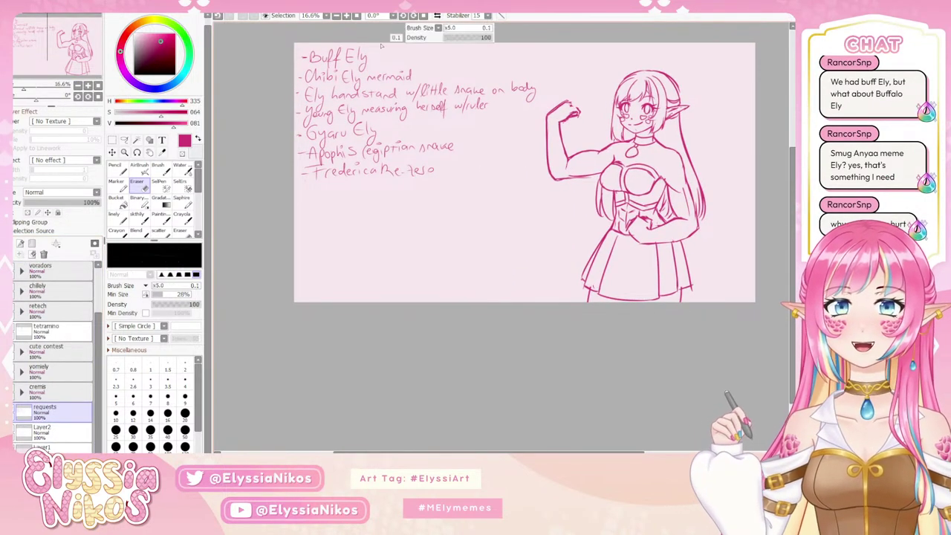
pyautogui.moveTo(309, 49)
pyautogui.mouseDown()
pyautogui.moveTo(343, 46)
pyautogui.moveTo(377, 58)
pyautogui.moveTo(367, 69)
pyautogui.moveTo(354, 56)
pyautogui.mouseUp()
pyautogui.moveTo(480, 131); pyautogui.dragTo(374, 140)
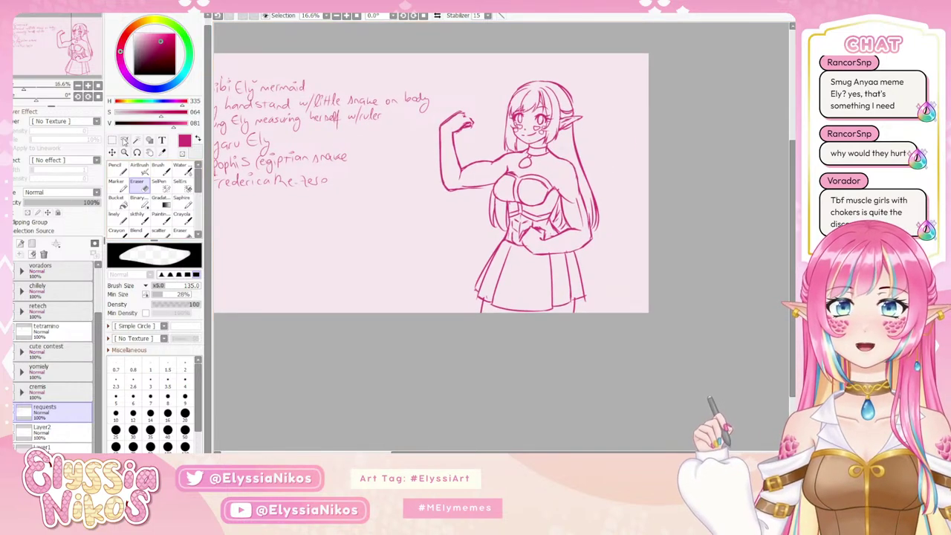
# - Transform the Buff Ely figure on Layer28, scaling it down and moving it up to leave canvas room beneath the skirt
pyautogui.click(125, 139)
pyautogui.moveTo(99, 329); pyautogui.dragTo(98, 282)
pyautogui.click(64, 294)
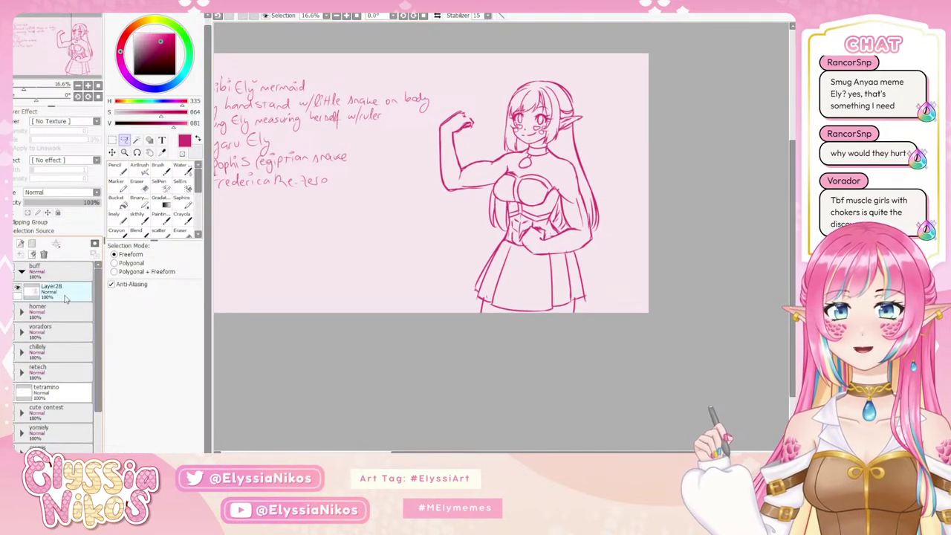
pyautogui.hotkey('ctrl', 't')
pyautogui.moveTo(616, 315); pyautogui.dragTo(576, 260)
pyautogui.moveTo(526, 131); pyautogui.dragTo(545, 120)
pyautogui.click(130, 333)
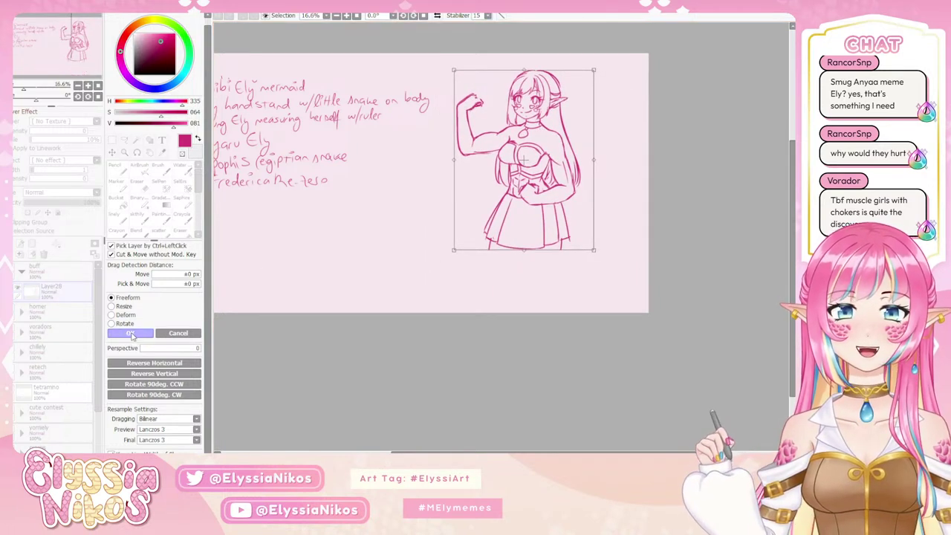
pyautogui.press('Return')
pyautogui.click(114, 142)
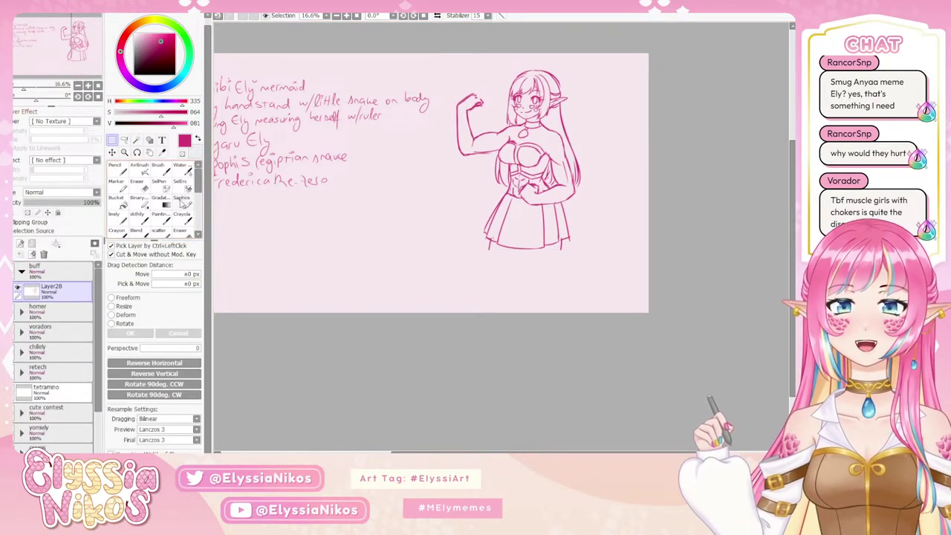
# - Draw two long outlines from under the skirt down to the canvas edge as the sides of the snake body
pyautogui.click(141, 218)
pyautogui.moveTo(524, 228)
pyautogui.mouseDown()
pyautogui.moveTo(484, 159)
pyautogui.moveTo(502, 243)
pyautogui.mouseUp()
pyautogui.hotkey('ctrl', 'z')
pyautogui.moveTo(524, 176); pyautogui.dragTo(510, 243)
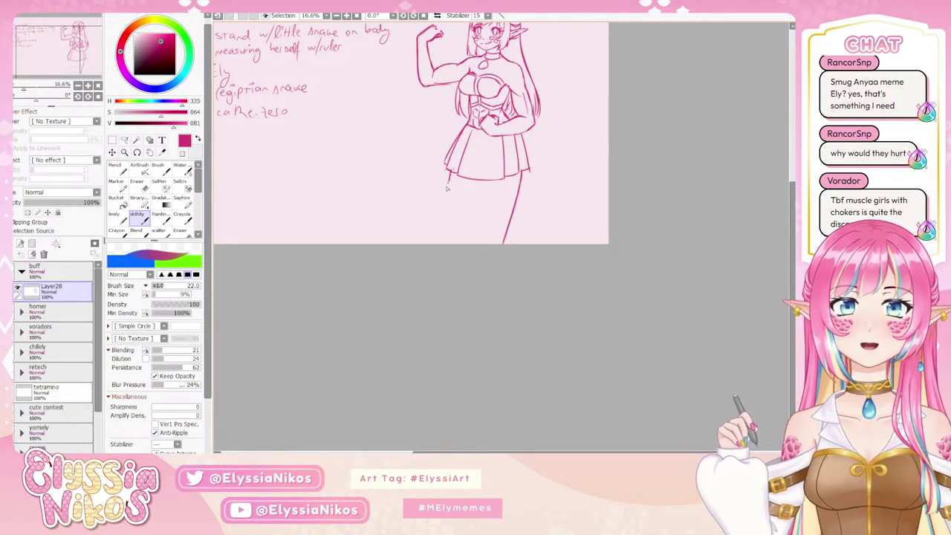
pyautogui.moveTo(450, 173); pyautogui.dragTo(440, 243)
pyautogui.hotkey('ctrl', 'z')
pyautogui.moveTo(450, 170); pyautogui.dragTo(438, 243)
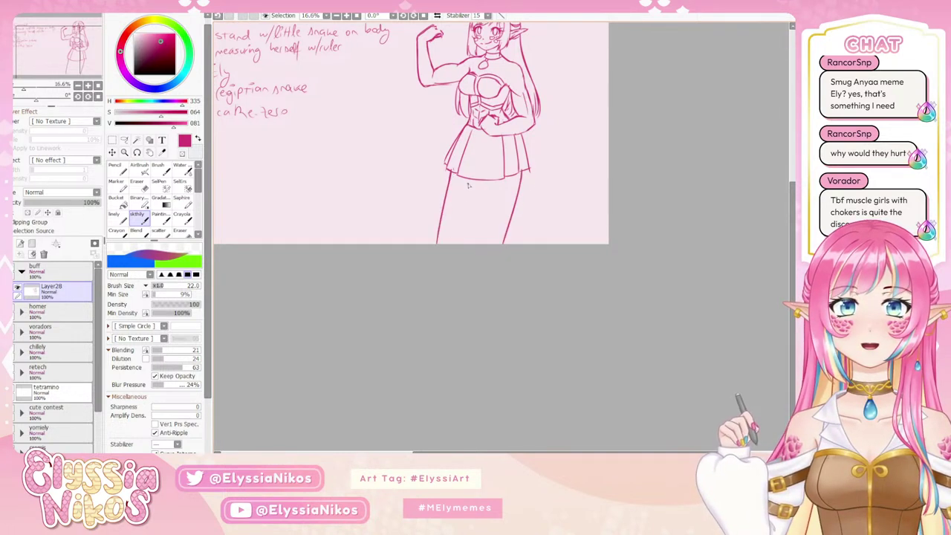
# - Fill the front of the snake body with a stack of curved belly scales, undoing failed strokes
pyautogui.moveTo(456, 185)
pyautogui.mouseDown()
pyautogui.moveTo(503, 187)
pyautogui.moveTo(491, 243)
pyautogui.mouseUp()
pyautogui.hotkey('ctrl', 'z')
pyautogui.hotkey('ctrl', 'z')
pyautogui.hotkey('ctrl', 'z')
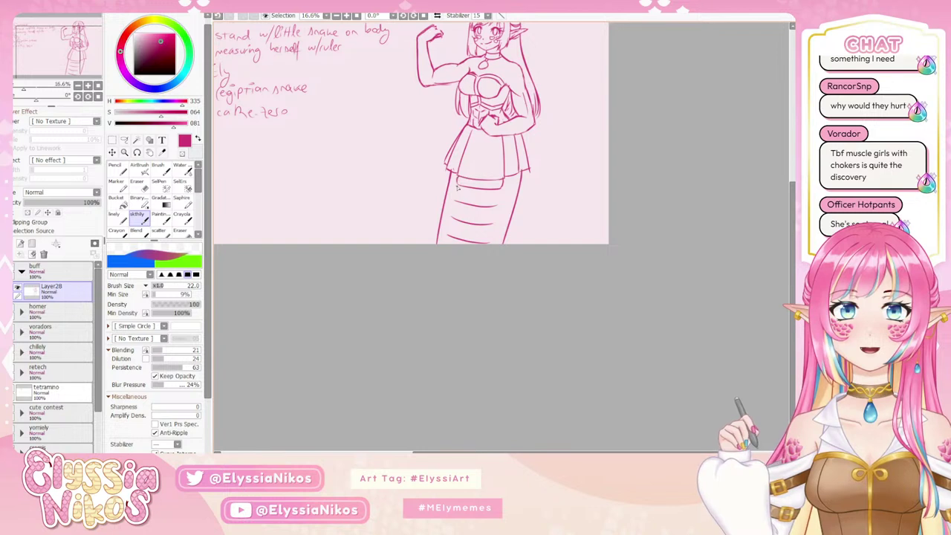
pyautogui.moveTo(458, 203)
pyautogui.mouseDown()
pyautogui.moveTo(500, 191)
pyautogui.moveTo(497, 207)
pyautogui.moveTo(450, 208)
pyautogui.moveTo(461, 217)
pyautogui.moveTo(498, 209)
pyautogui.moveTo(473, 229)
pyautogui.moveTo(453, 220)
pyautogui.moveTo(447, 236)
pyautogui.moveTo(492, 233)
pyautogui.moveTo(493, 225)
pyautogui.moveTo(489, 245)
pyautogui.moveTo(446, 243)
pyautogui.mouseUp()
pyautogui.hotkey('ctrl', 'z')
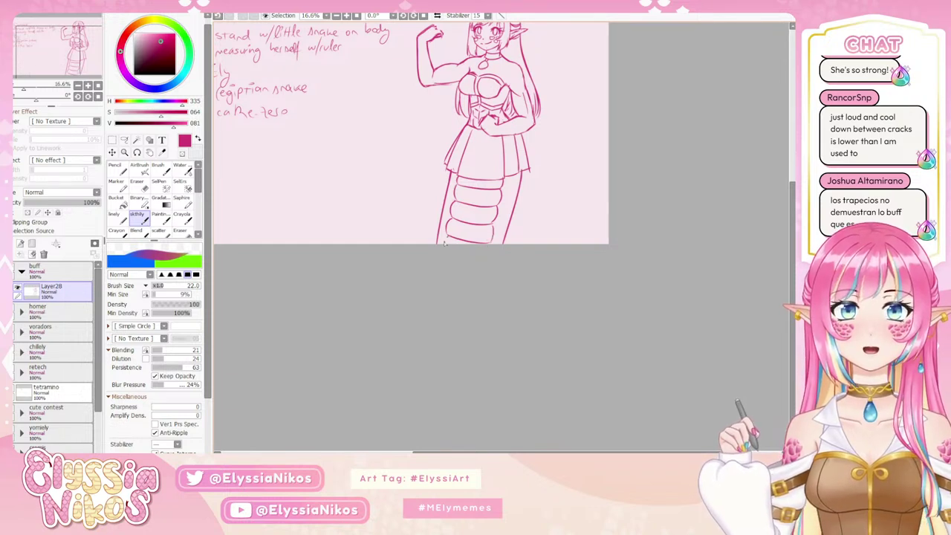
pyautogui.moveTo(360, 102); pyautogui.dragTo(373, 236)
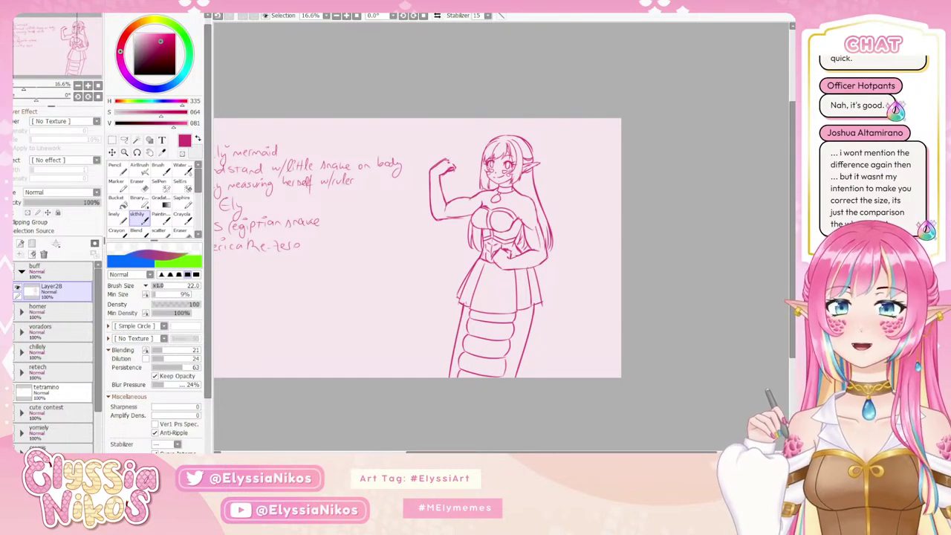
# - Add a new layer beneath Layer28 in the buff folder and sketch a bulkier shoulder line beside the neck
pyautogui.click(88, 85)
pyautogui.click(88, 85)
pyautogui.moveTo(346, 283); pyautogui.dragTo(331, 209)
pyautogui.moveTo(446, 170); pyautogui.dragTo(438, 205)
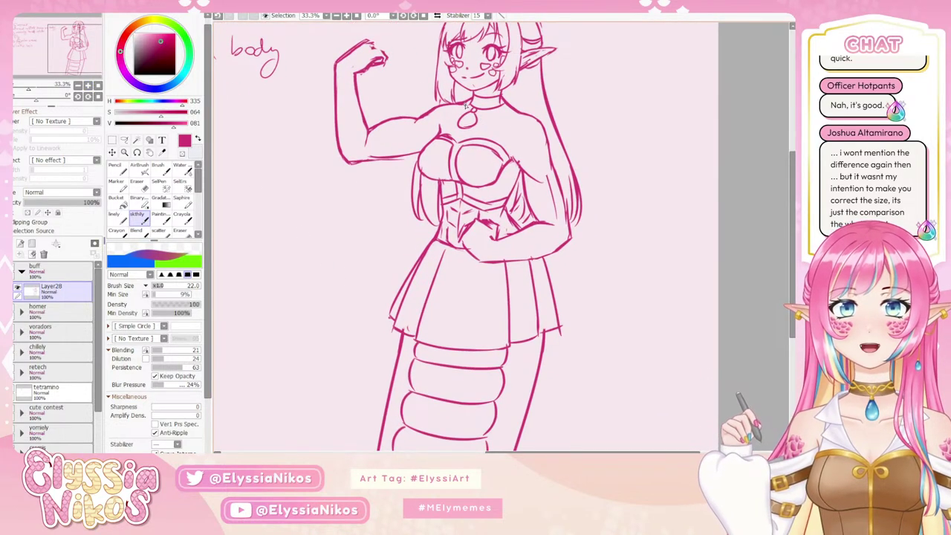
pyautogui.moveTo(462, 103); pyautogui.dragTo(433, 99)
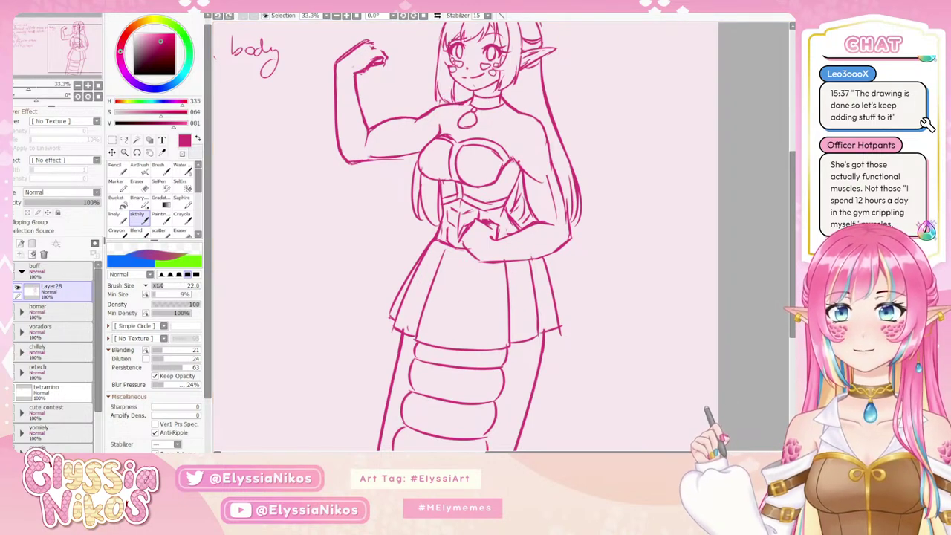
pyautogui.click(21, 244)
pyautogui.moveTo(68, 295); pyautogui.dragTo(66, 317)
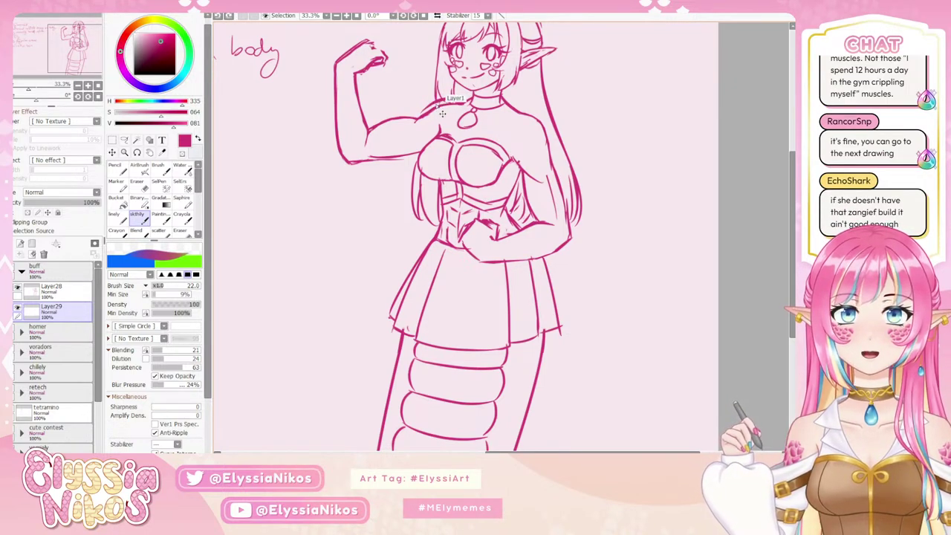
pyautogui.moveTo(440, 101); pyautogui.dragTo(419, 117)
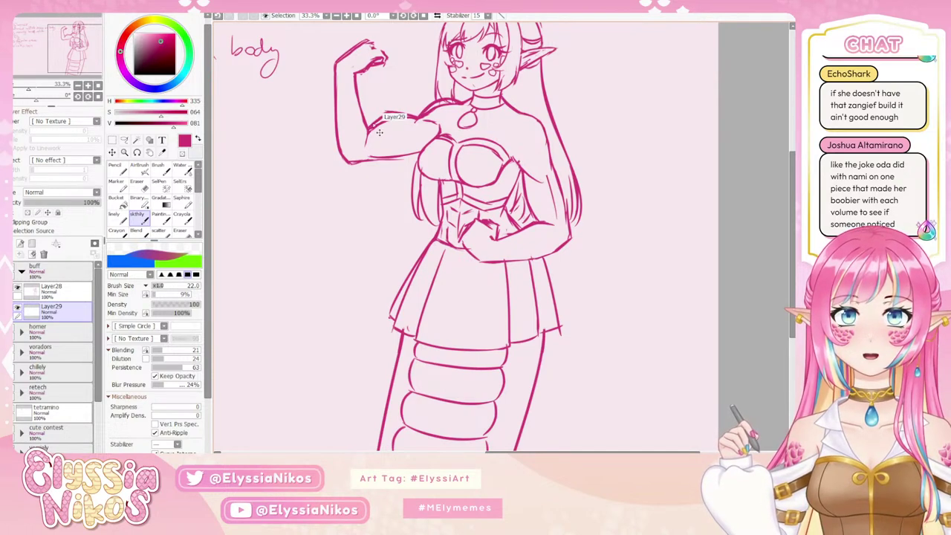
# - Draw a fuller biceps curve on the raised arm on Layer29, undoing failed underarm strokes and trimming the excess
pyautogui.moveTo(379, 132)
pyautogui.mouseDown()
pyautogui.moveTo(370, 125)
pyautogui.moveTo(382, 118)
pyautogui.moveTo(409, 118)
pyautogui.mouseUp()
pyautogui.moveTo(366, 159)
pyautogui.mouseDown()
pyautogui.moveTo(420, 159)
pyautogui.moveTo(397, 159)
pyautogui.mouseUp()
pyautogui.hotkey('ctrl', 'z')
pyautogui.hotkey('ctrl', 'z')
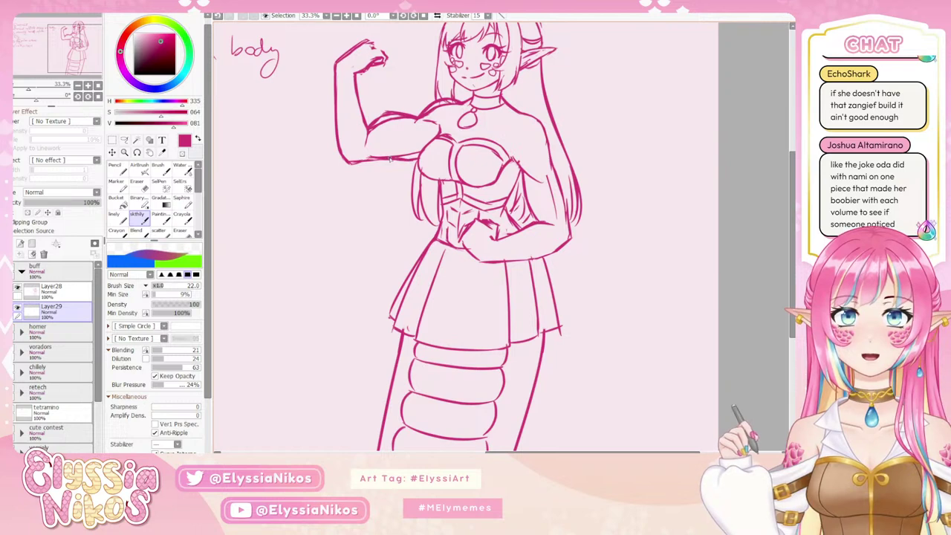
pyautogui.press('e')
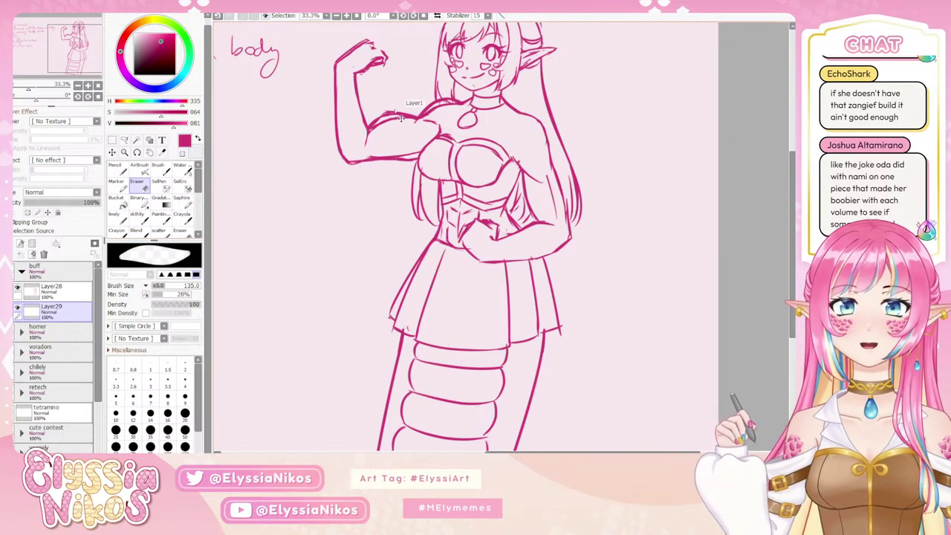
pyautogui.moveTo(401, 119); pyautogui.dragTo(374, 132)
pyautogui.hotkey('ctrl', 'z')
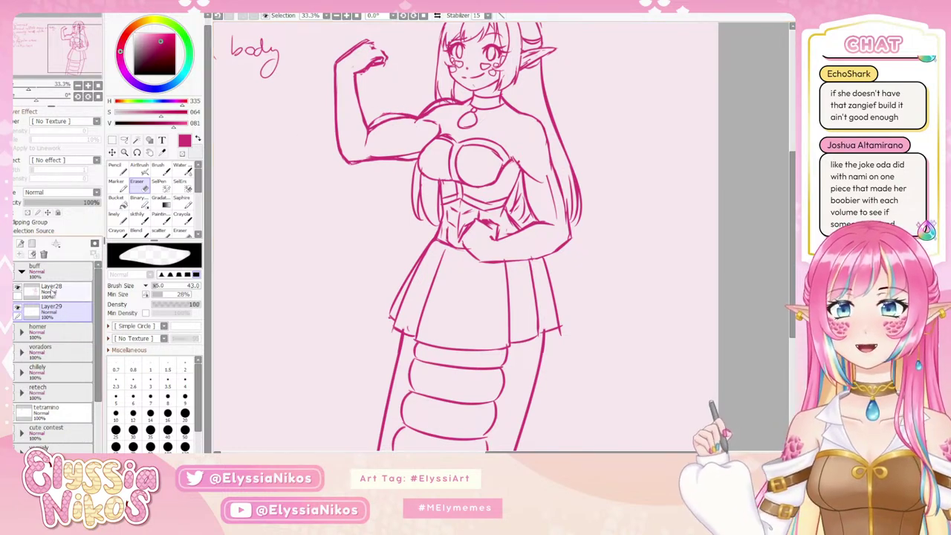
# - Erase the old biceps and shoulder lines on Layer28 and trim the new shoulder line near the neck on Layer29
pyautogui.click(137, 216)
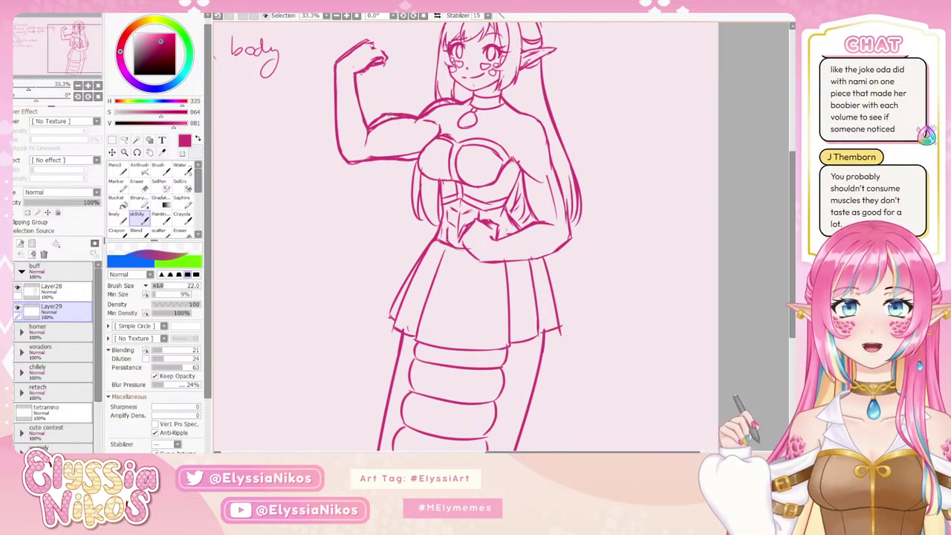
pyautogui.click(46, 292)
pyautogui.click(141, 185)
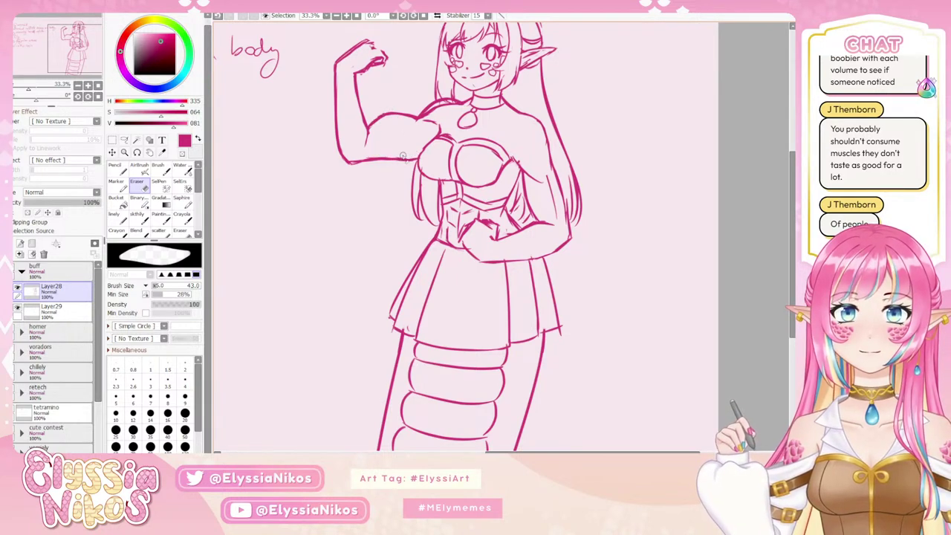
pyautogui.moveTo(458, 105)
pyautogui.mouseDown()
pyautogui.moveTo(427, 113)
pyautogui.moveTo(456, 110)
pyautogui.moveTo(441, 112)
pyautogui.mouseUp()
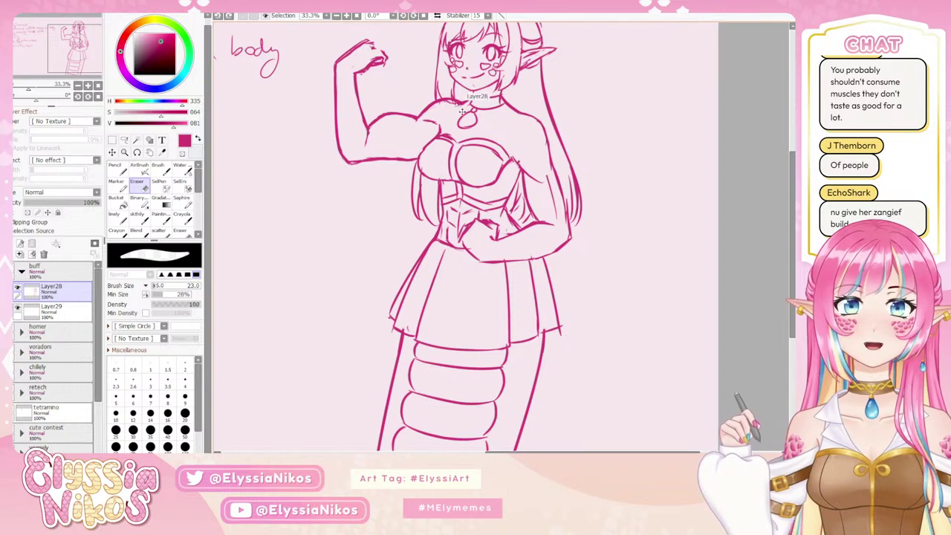
pyautogui.click(50, 313)
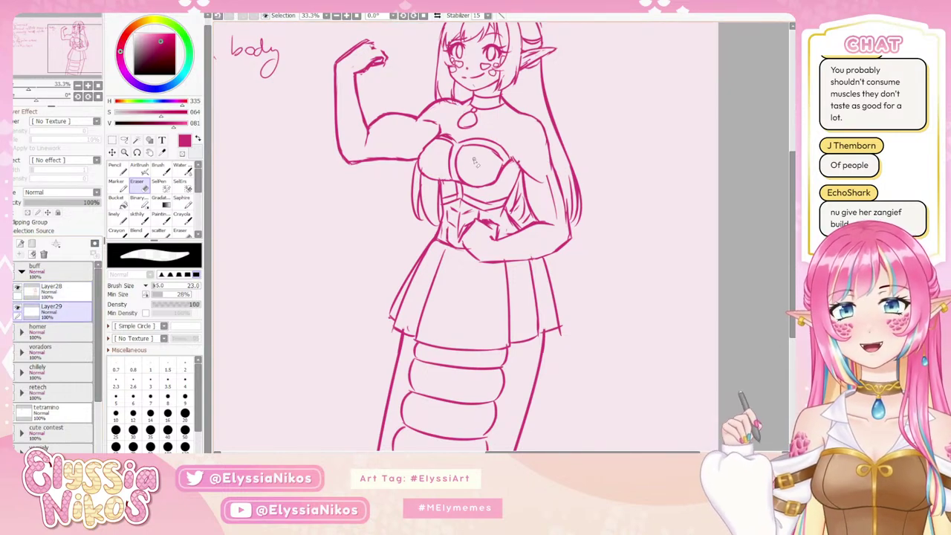
pyautogui.moveTo(474, 98); pyautogui.dragTo(479, 99)
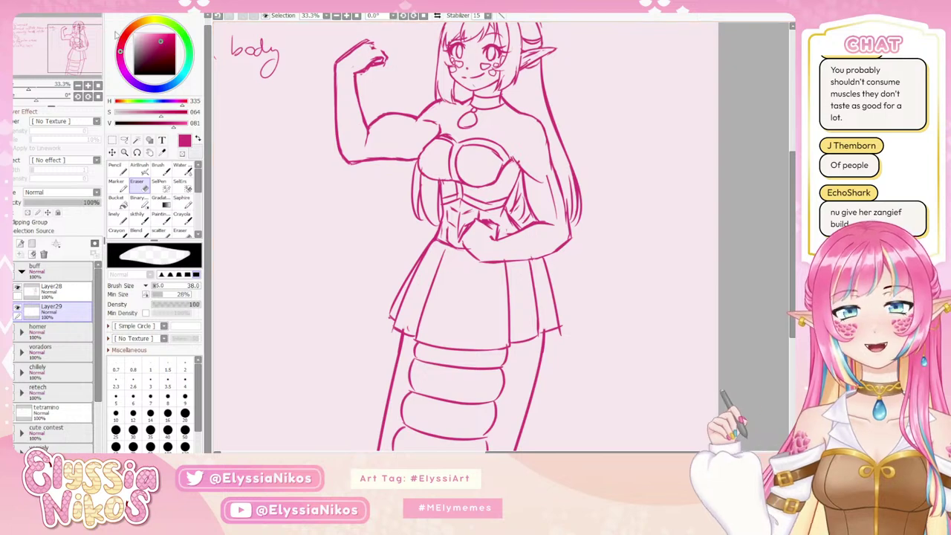
# - Check the whole figure and try to redraw the inner line of the raised forearm on Layer29
pyautogui.click(78, 87)
pyautogui.click(78, 87)
pyautogui.click(77, 87)
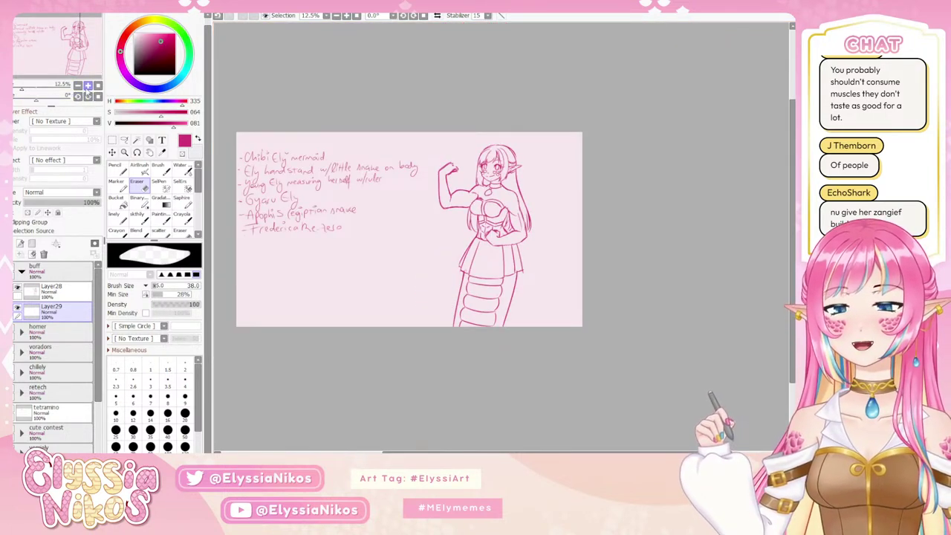
pyautogui.click(88, 87)
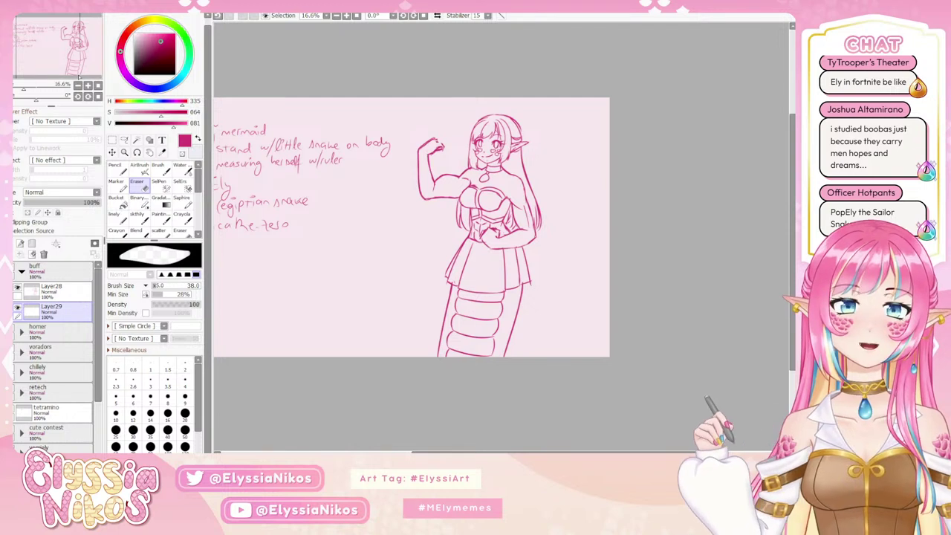
pyautogui.click(88, 86)
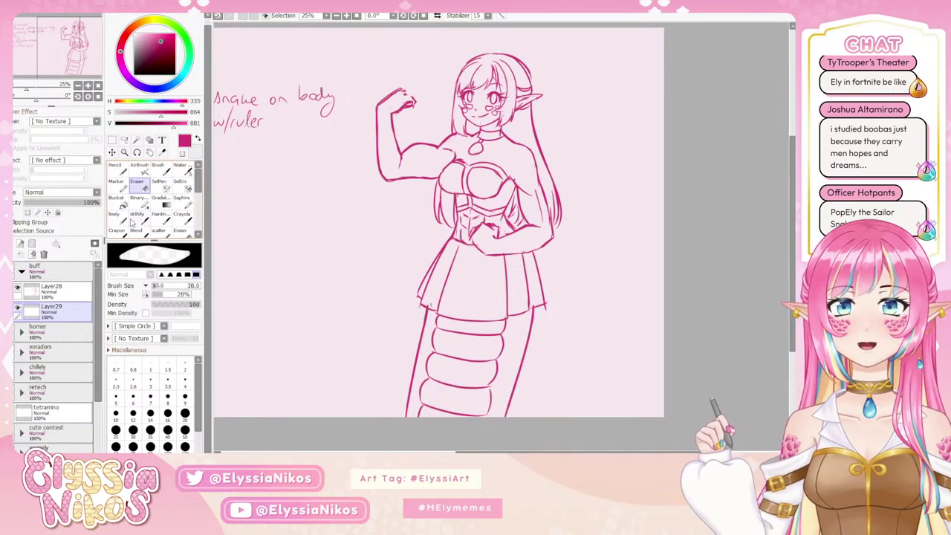
pyautogui.click(133, 220)
pyautogui.moveTo(395, 114)
pyautogui.mouseDown()
pyautogui.moveTo(397, 152)
pyautogui.moveTo(396, 129)
pyautogui.moveTo(430, 129)
pyautogui.moveTo(400, 148)
pyautogui.moveTo(434, 144)
pyautogui.moveTo(402, 157)
pyautogui.mouseUp()
pyautogui.hotkey('ctrl', 'z')
pyautogui.hotkey('ctrl', 'z')
pyautogui.hotkey('ctrl', 'z')
pyautogui.hotkey('ctrl', 'z')
pyautogui.hotkey('ctrl', 'z')
pyautogui.hotkey('ctrl', 'z')
pyautogui.hotkey('ctrl', 'z')
pyautogui.hotkey('ctrl', 'z')
pyautogui.hotkey('ctrl', 'z')
pyautogui.press('e')
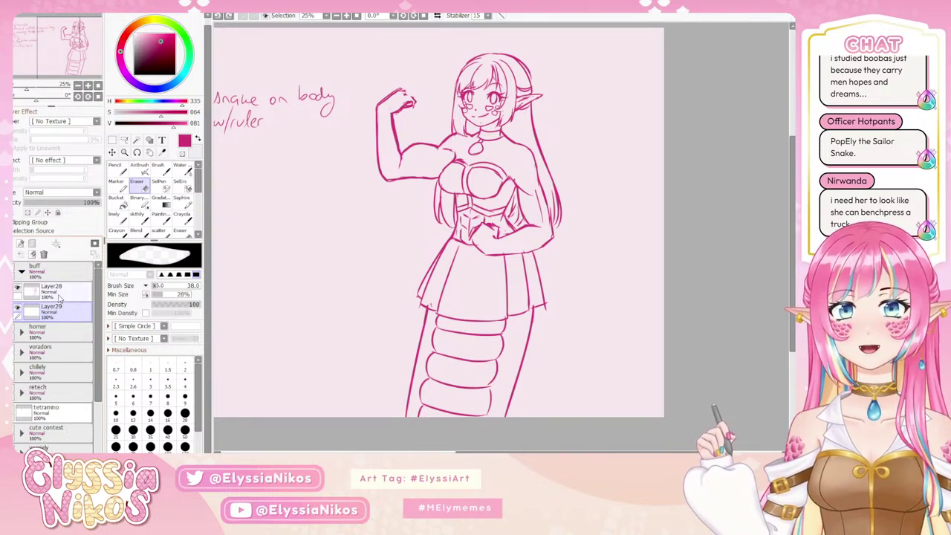
# - Rework the raised forearm's inner line on Layer28, undoing failed strokes and erasing the surplus line with the Eraser
pyautogui.click(63, 295)
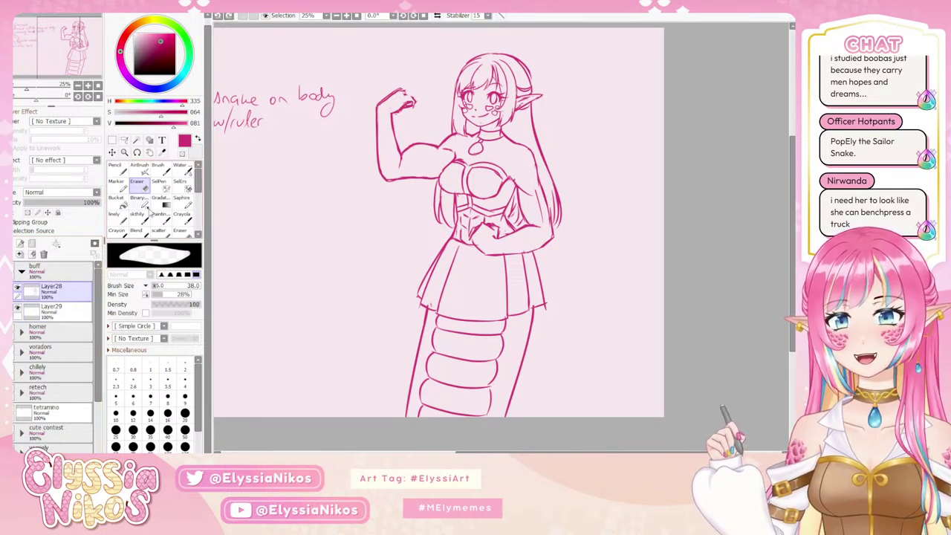
pyautogui.press('b')
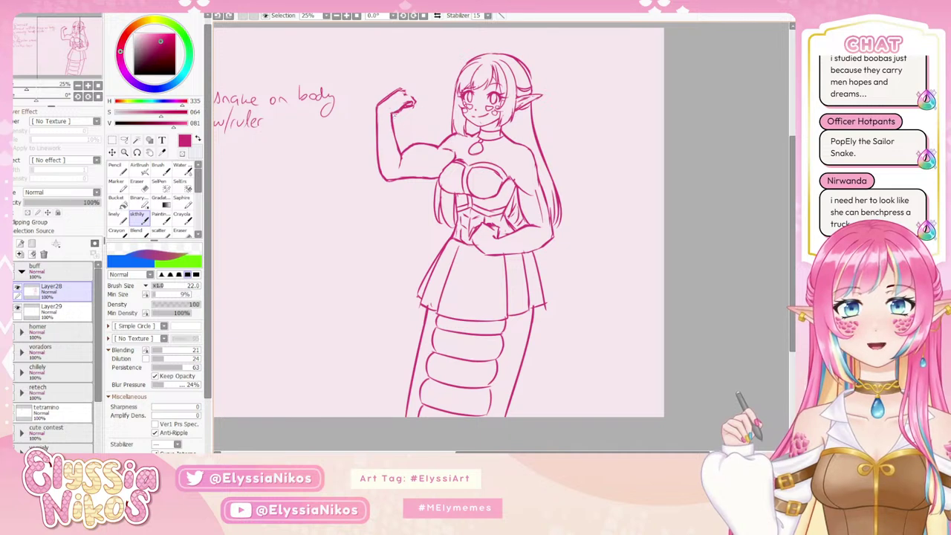
pyautogui.hotkey('ctrl', 'z')
pyautogui.moveTo(395, 115); pyautogui.dragTo(405, 158)
pyautogui.hotkey('ctrl', 'z')
pyautogui.hotkey('ctrl', 'z')
pyautogui.hotkey('ctrl', 'z')
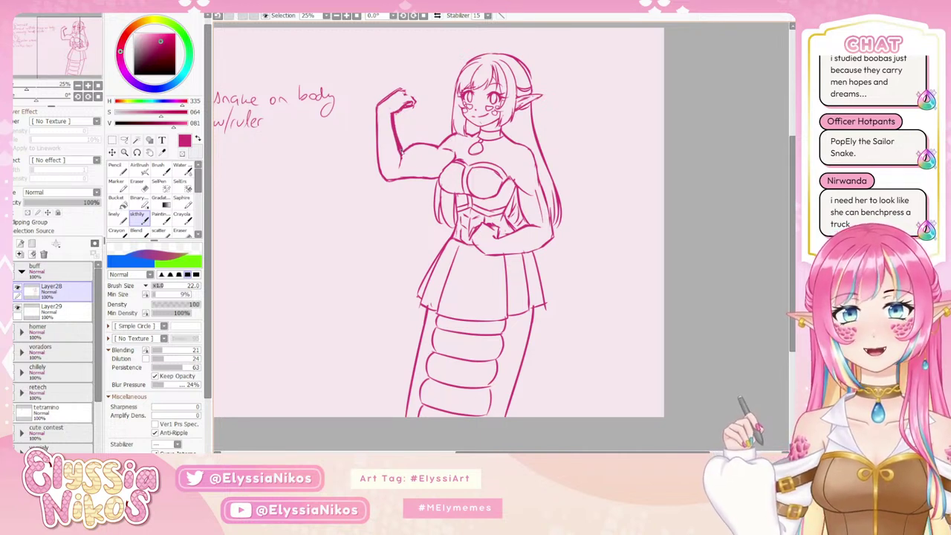
pyautogui.press('e')
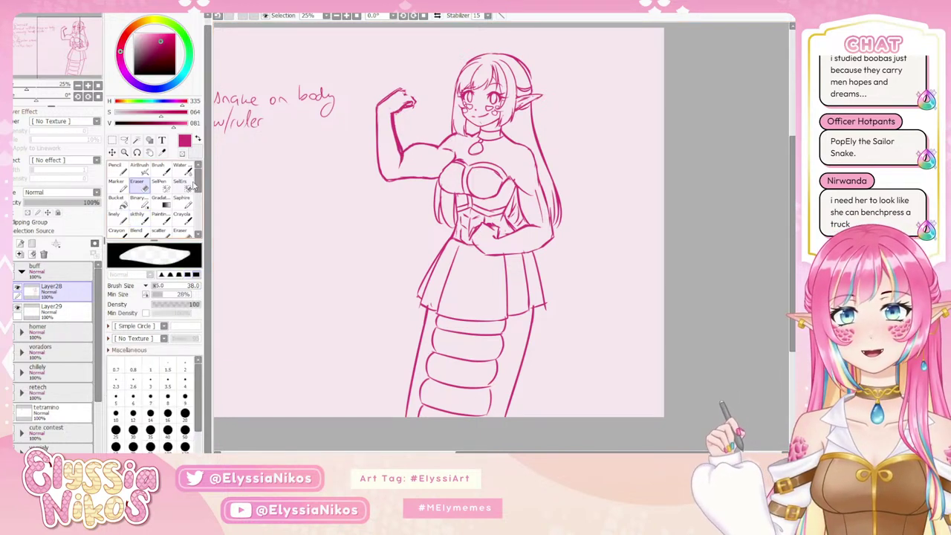
pyautogui.moveTo(391, 113); pyautogui.dragTo(399, 164)
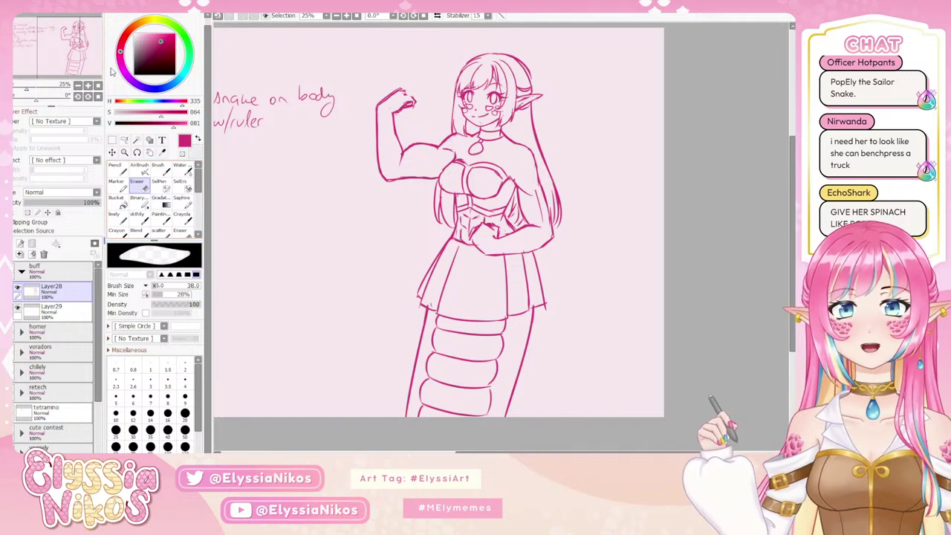
# - Check the whole figure at a smaller zoom and move back in on the raised arm and upper body
pyautogui.click(79, 86)
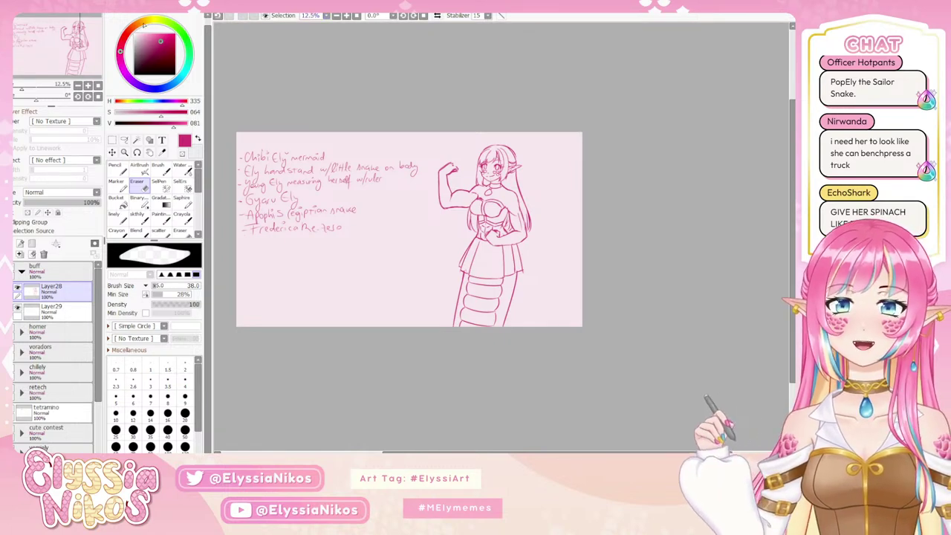
pyautogui.click(88, 85)
pyautogui.click(88, 85)
pyautogui.click(88, 85)
pyautogui.moveTo(410, 250); pyautogui.dragTo(405, 250)
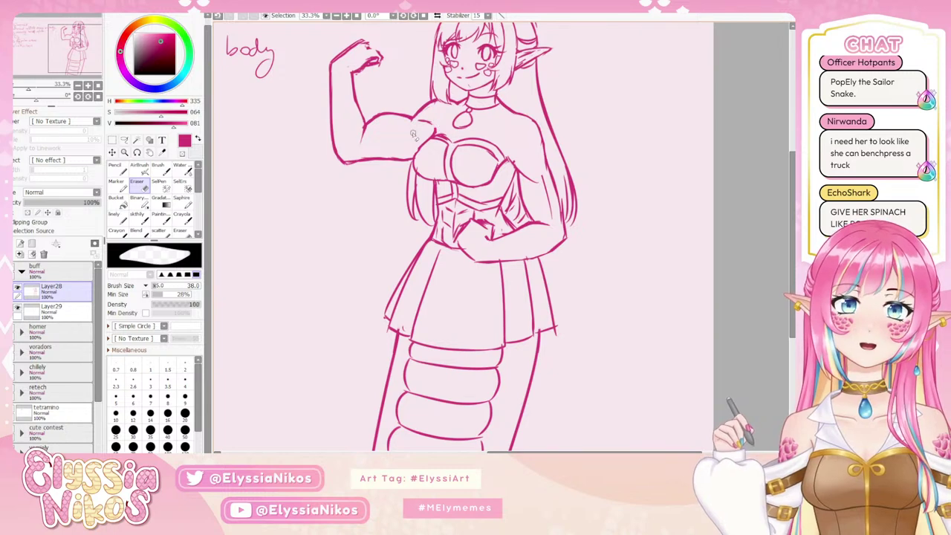
# - Erase the stray shoulder lines beside the raised arm on Layer29 and redraw the short armpit line with the sketch brush
pyautogui.click(52, 308)
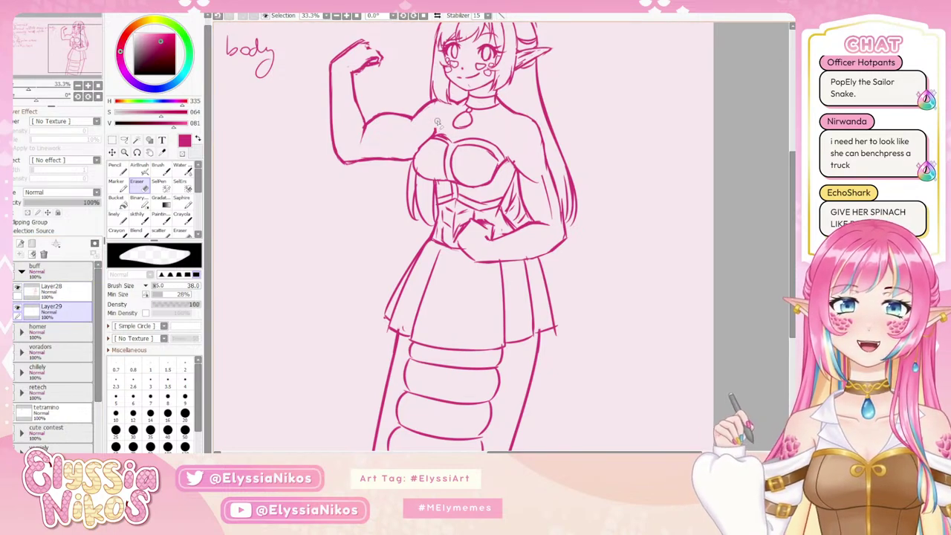
pyautogui.click(138, 221)
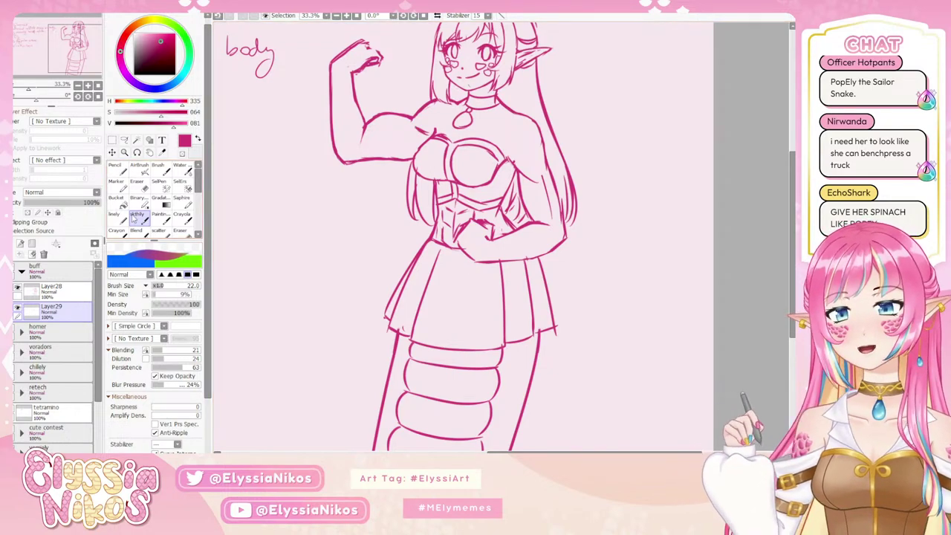
# - Build up the lowered arm's shoulder muscle on Layer28, alternating the sketch brush and Eraser to refine the shoulder and armpit lines
pyautogui.click(74, 287)
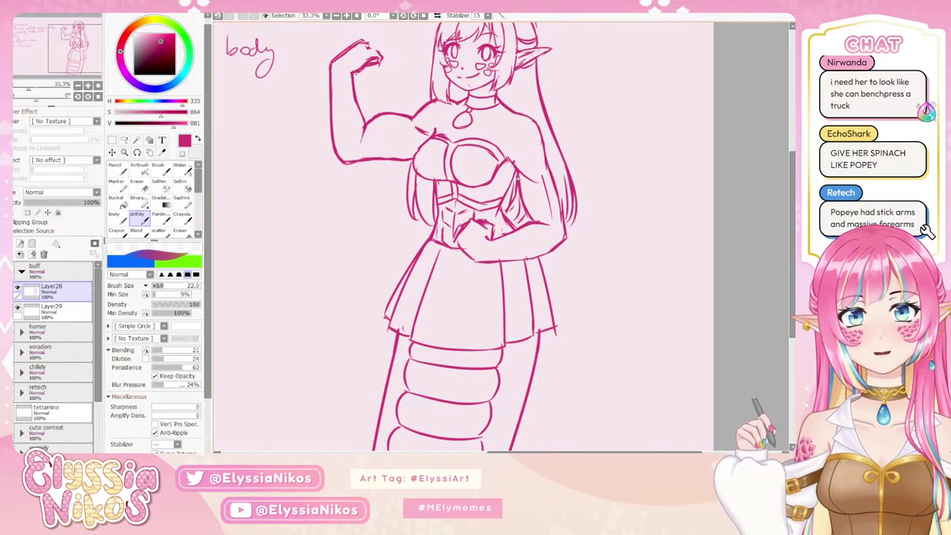
pyautogui.moveTo(517, 176); pyautogui.dragTo(533, 224)
pyautogui.hotkey('ctrl', 'z')
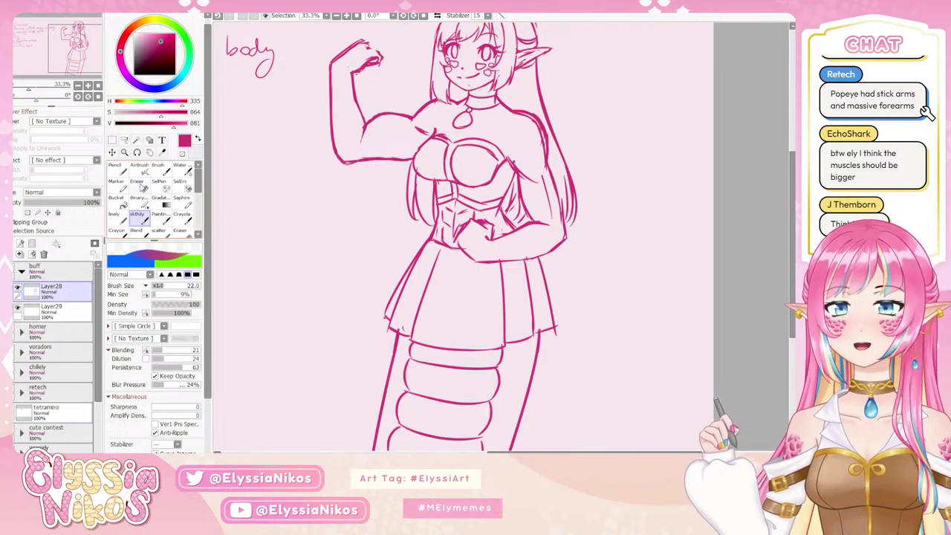
pyautogui.click(139, 185)
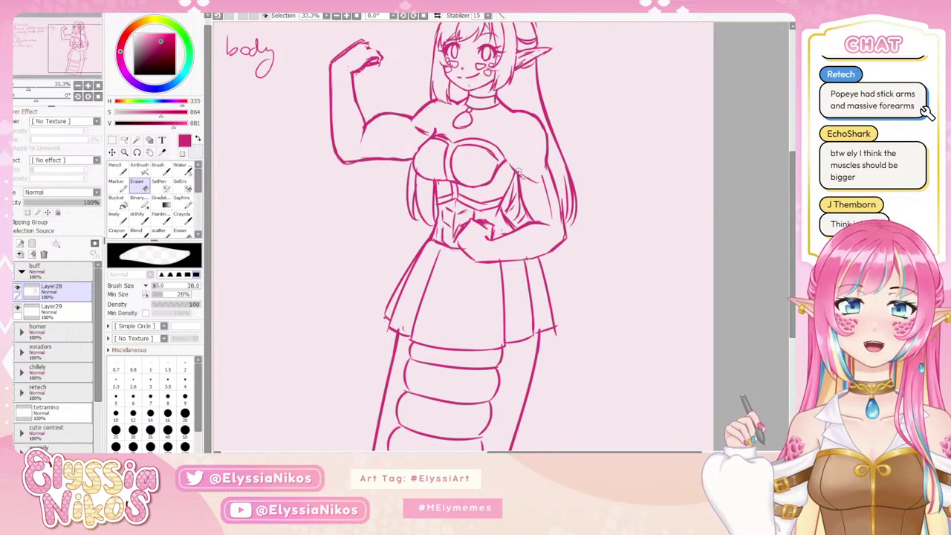
pyautogui.click(137, 214)
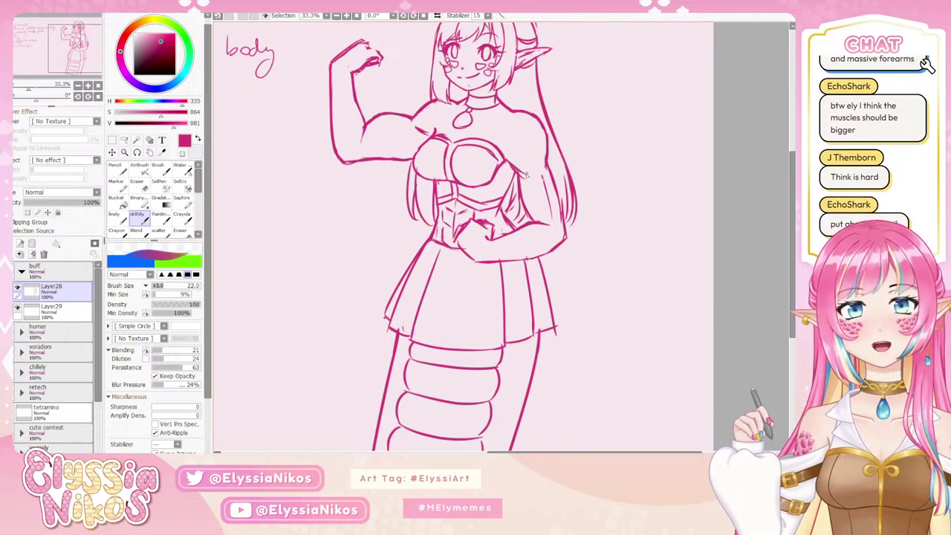
pyautogui.press('e')
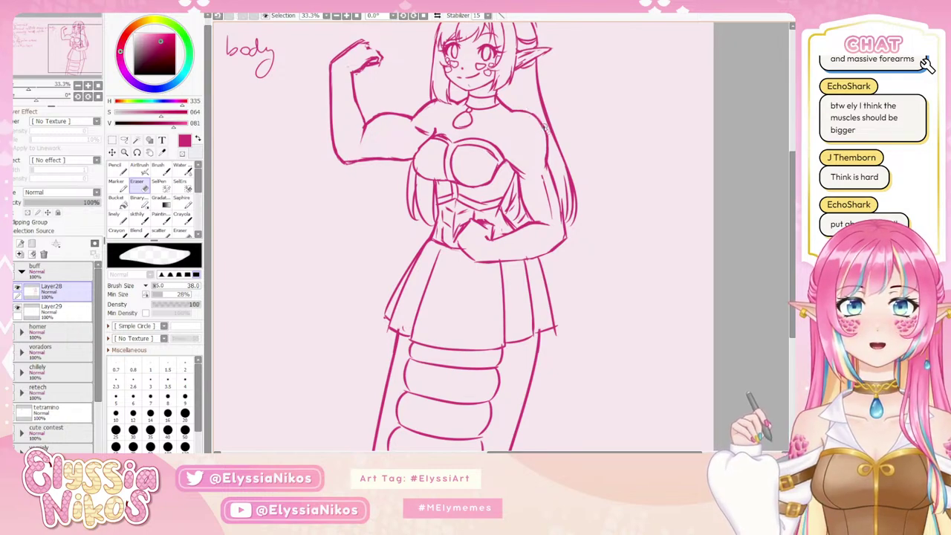
pyautogui.click(139, 217)
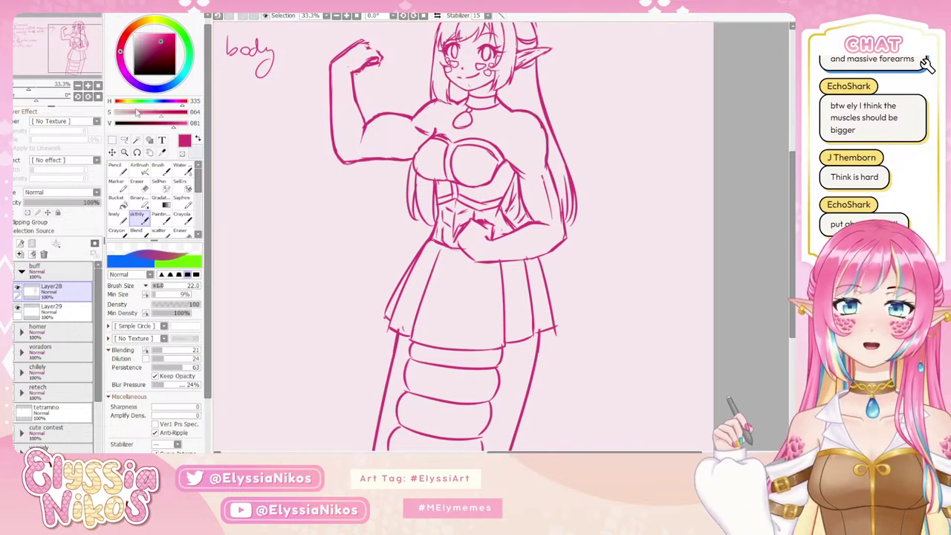
pyautogui.press('e')
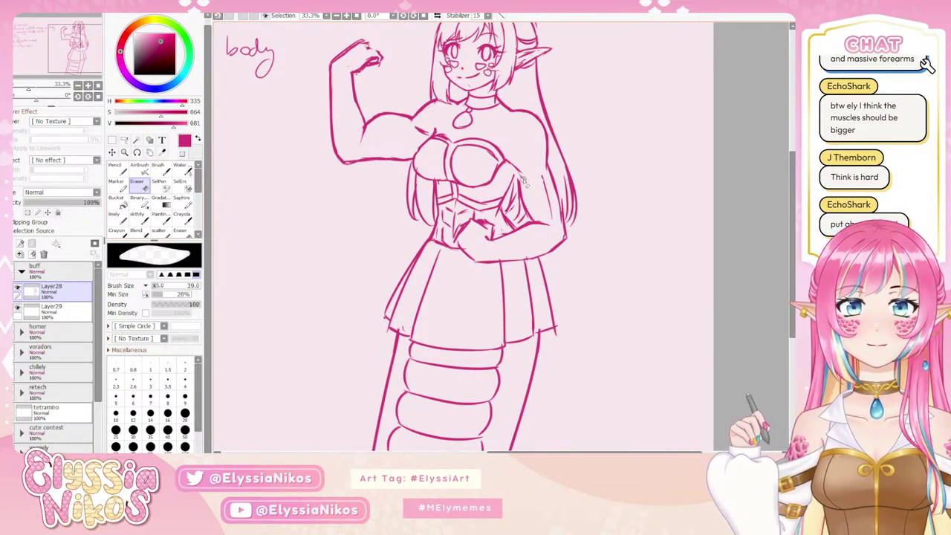
# - Redraw the inner line of the lowered upper arm on Layer28, undoing the failed strokes at the upper arm and elbow
pyautogui.click(137, 218)
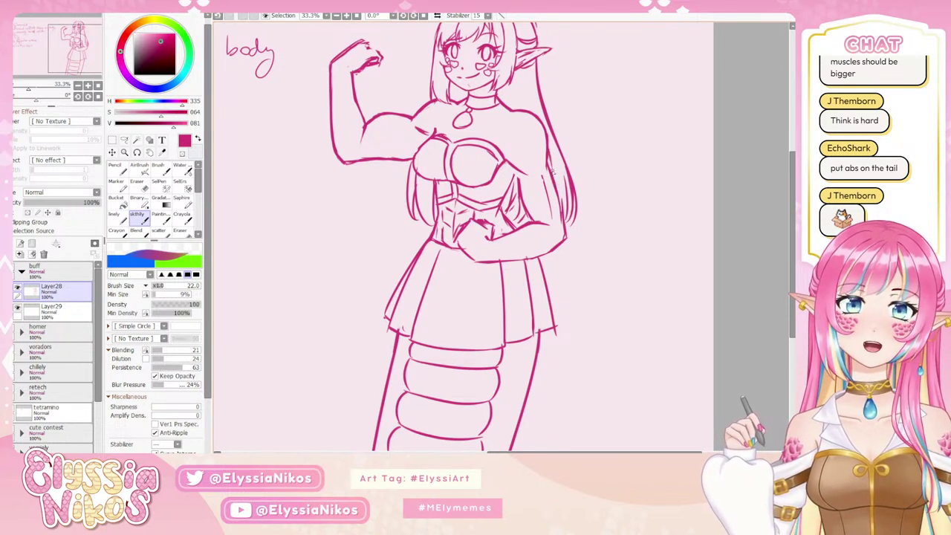
pyautogui.moveTo(548, 152); pyautogui.dragTo(554, 166)
pyautogui.hotkey('ctrl', 'z')
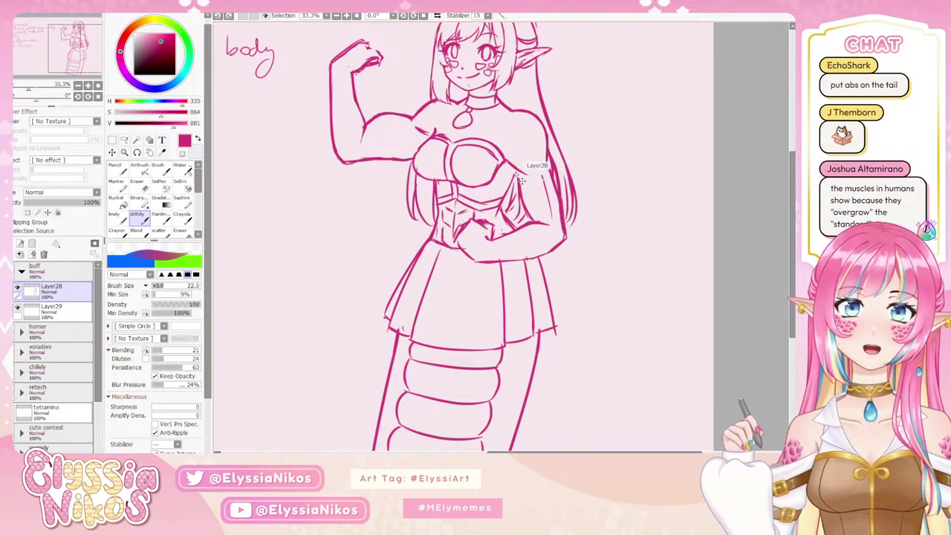
pyautogui.moveTo(515, 169); pyautogui.dragTo(523, 217)
pyautogui.hotkey('ctrl', 'z')
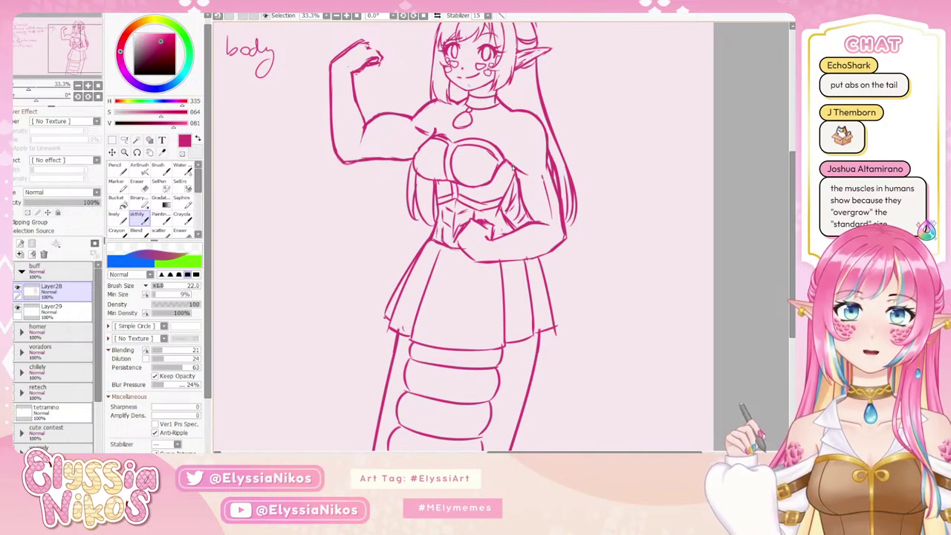
pyautogui.moveTo(513, 169)
pyautogui.mouseDown()
pyautogui.moveTo(525, 219)
pyautogui.moveTo(536, 223)
pyautogui.mouseUp()
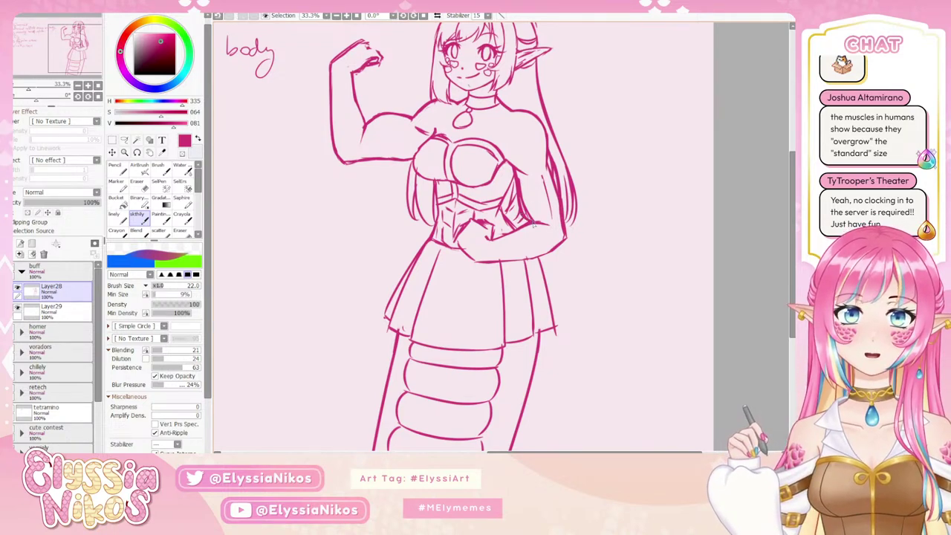
pyautogui.moveTo(534, 226); pyautogui.dragTo(568, 193)
pyautogui.hotkey('ctrl', 'z')
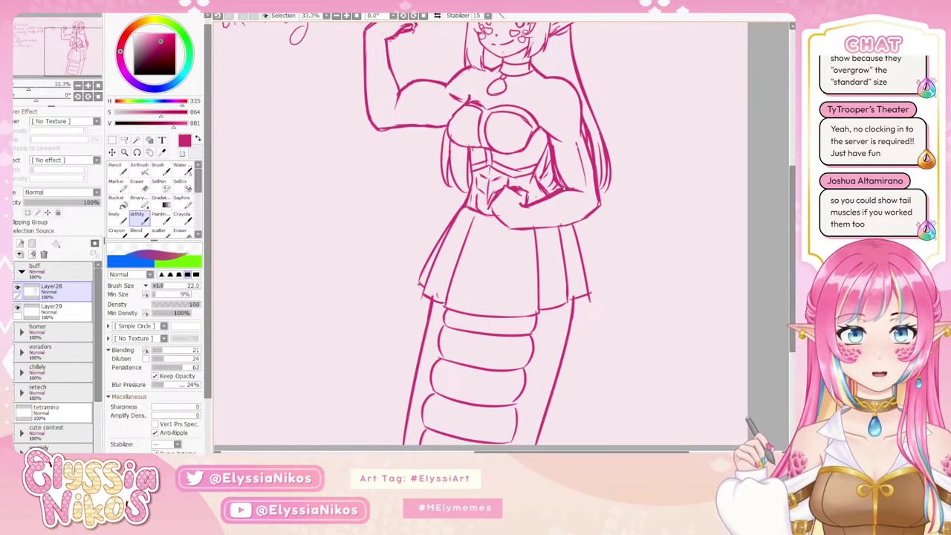
# - Erase the inner and outer lines of the lowered upper arm down to the elbow on Layer28
pyautogui.click(138, 183)
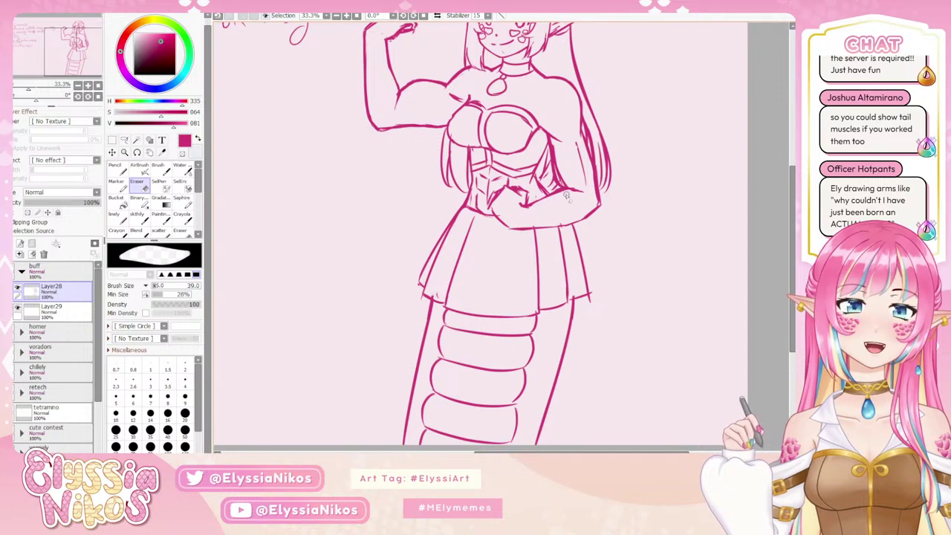
pyautogui.moveTo(556, 149)
pyautogui.mouseDown()
pyautogui.moveTo(557, 176)
pyautogui.moveTo(579, 192)
pyautogui.mouseUp()
pyautogui.hotkey('ctrl', 'z')
pyautogui.hotkey('ctrl', 'z')
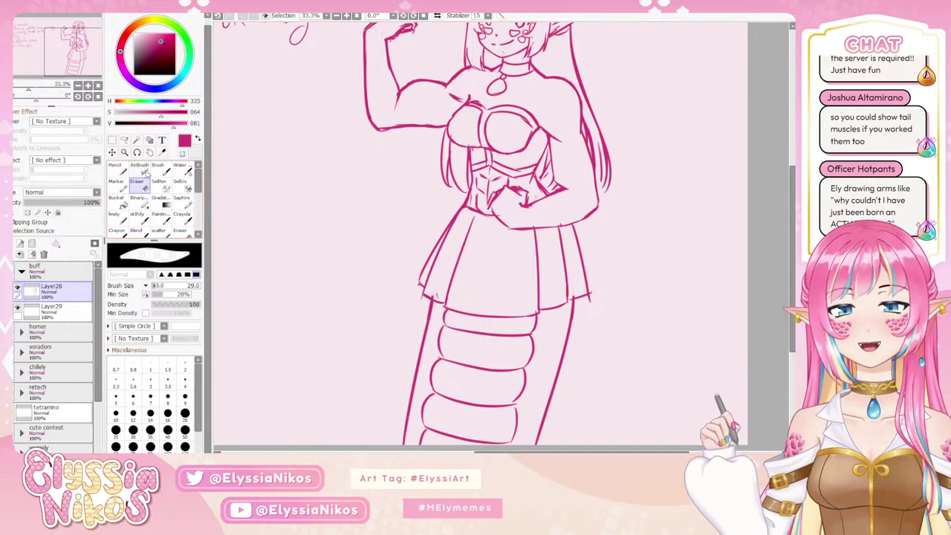
# - Redraw the lowered upper arm's outline with the sketch brush, undoing strokes that miss the intended muscle shape
pyautogui.click(138, 217)
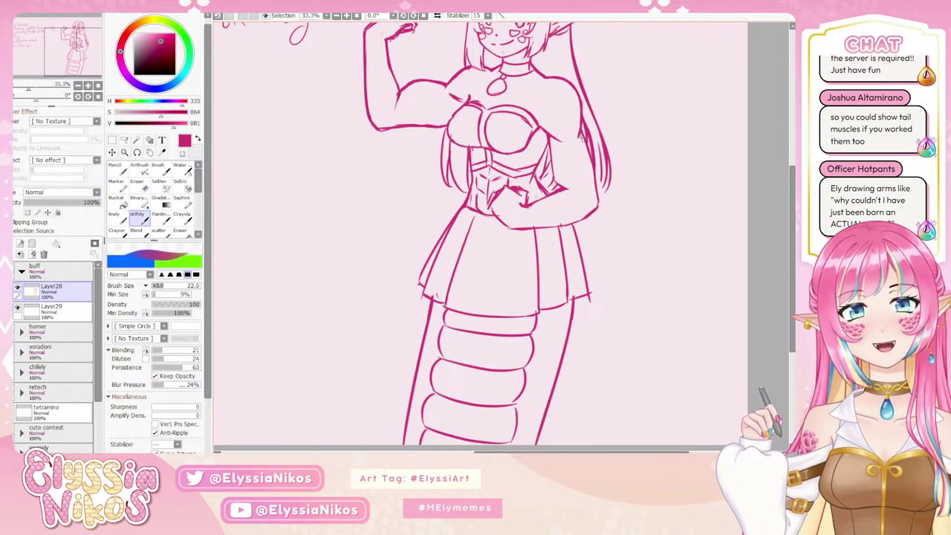
pyautogui.moveTo(582, 134); pyautogui.dragTo(598, 193)
pyautogui.hotkey('ctrl', 'z')
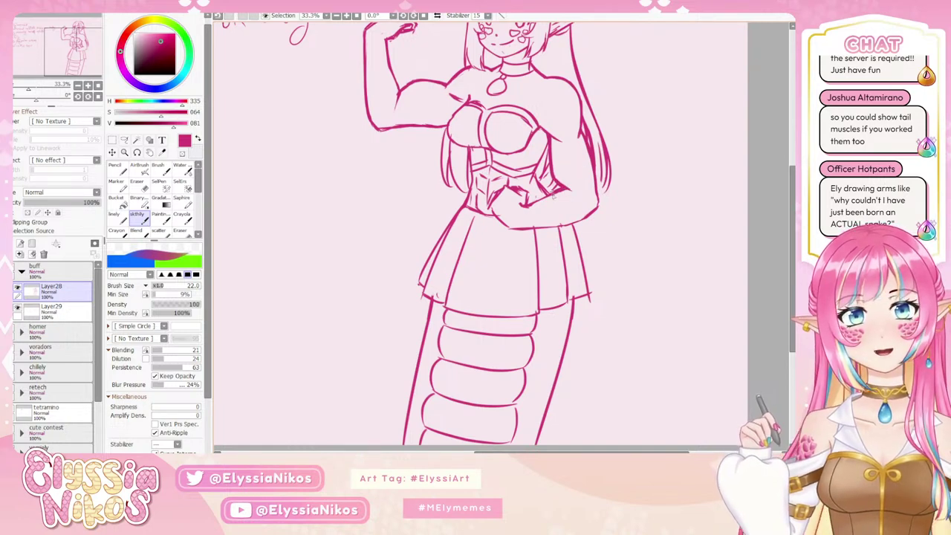
pyautogui.hotkey('ctrl', 'z')
# - Collapse the buff layer group and bring the whole canvas with the requests list into view
pyautogui.click(79, 88)
pyautogui.click(79, 88)
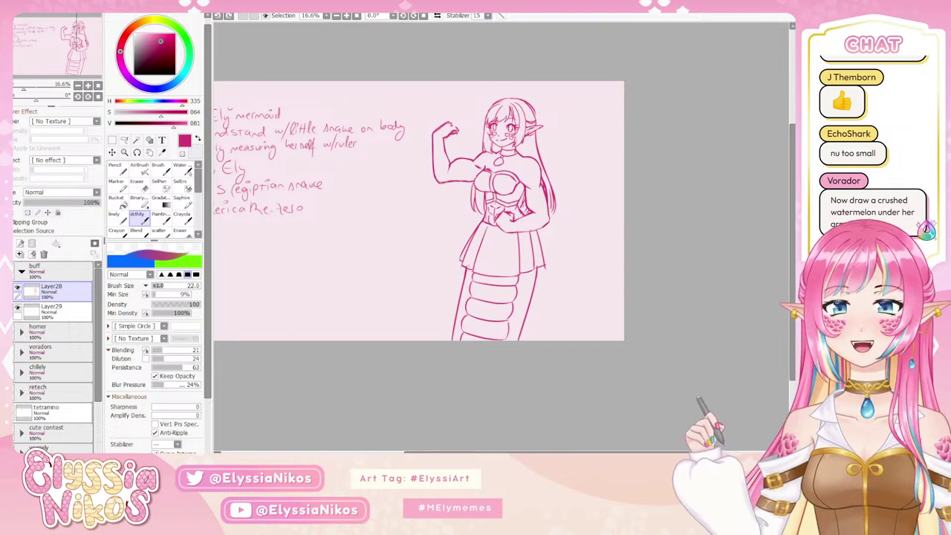
pyautogui.click(22, 271)
pyautogui.moveTo(382, 325); pyautogui.dragTo(446, 351)
pyautogui.hotkey('ctrl', 't')
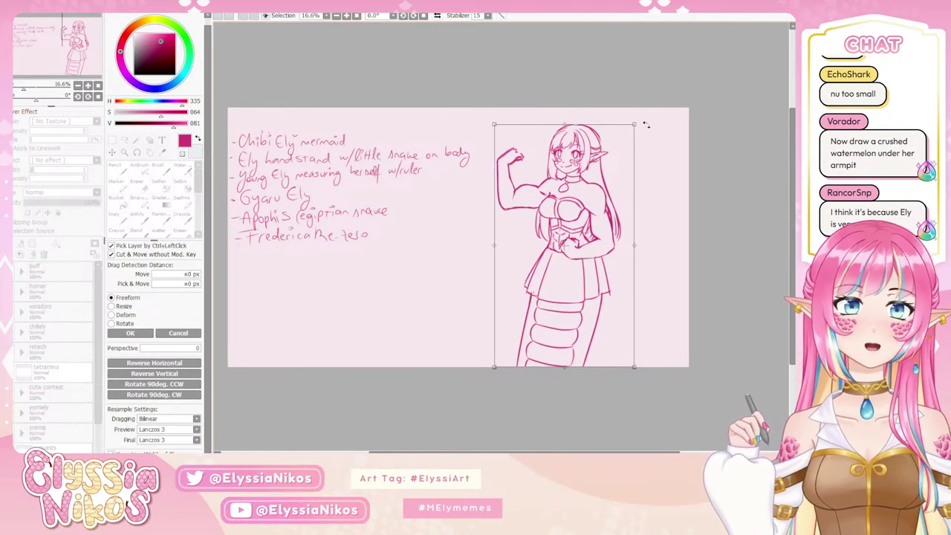
pyautogui.moveTo(636, 124); pyautogui.dragTo(600, 161)
pyautogui.click(178, 333)
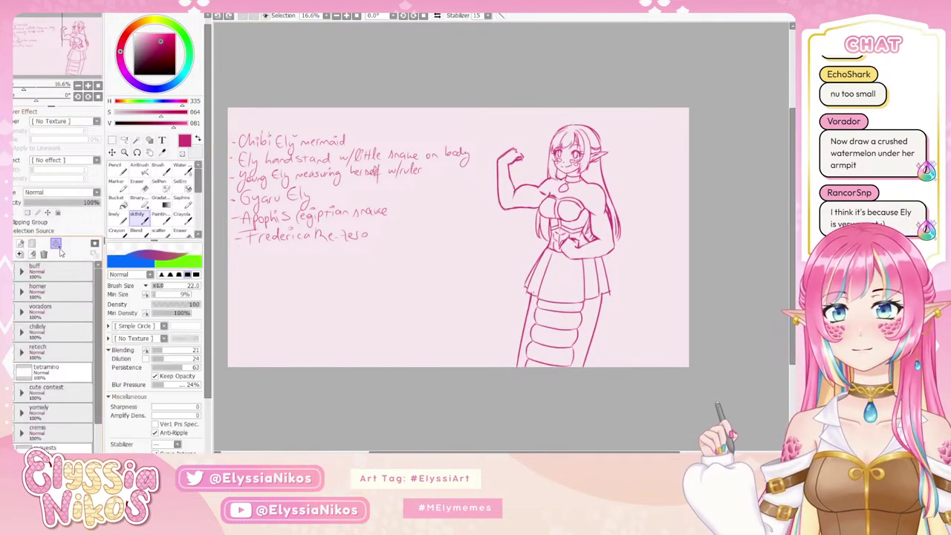
# - Scale down the whole buff group drawing and move it into the lower right corner of the canvas
pyautogui.hotkey('ctrl', 't')
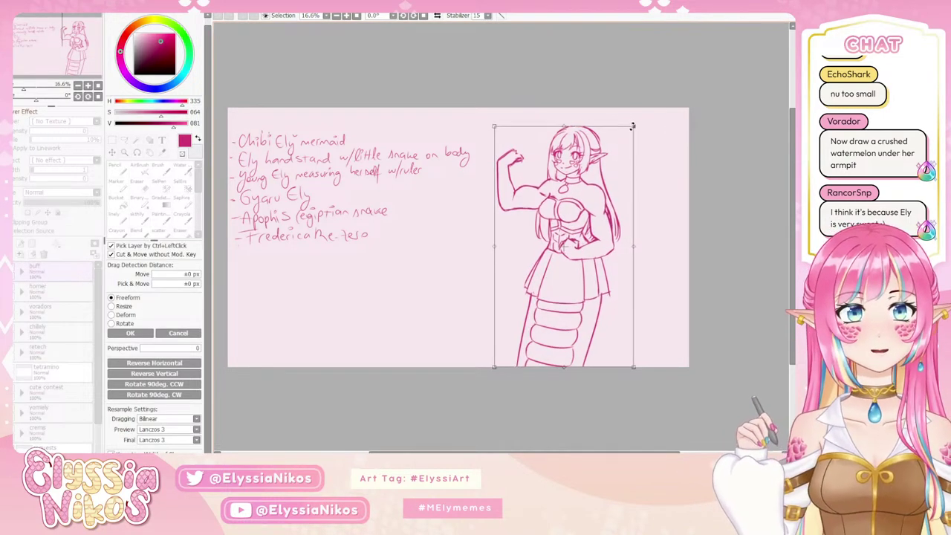
pyautogui.moveTo(633, 127); pyautogui.dragTo(612, 175)
pyautogui.moveTo(532, 242); pyautogui.dragTo(616, 252)
pyautogui.click(130, 333)
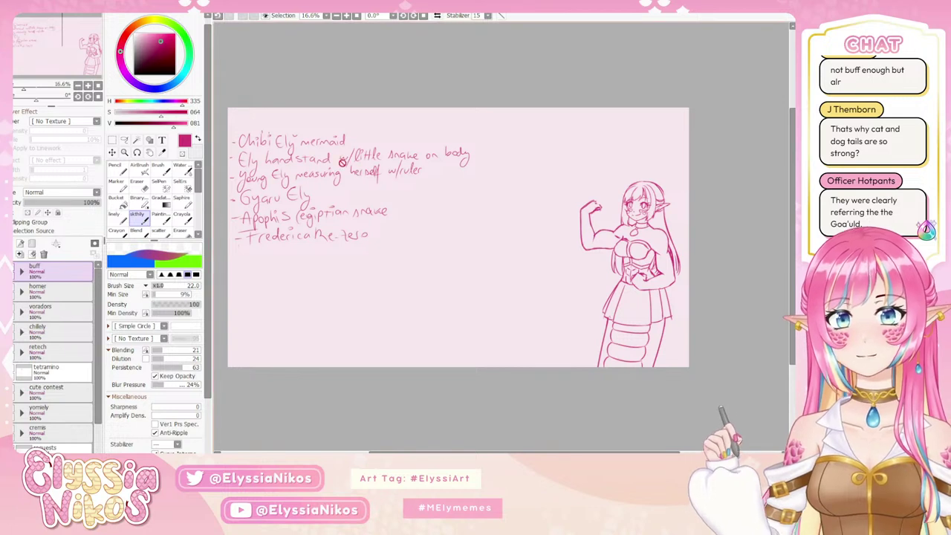
# - Add a new layer above the buff group and draw a wavy guide line for the snake below the requests list
pyautogui.moveTo(425, 293); pyautogui.dragTo(431, 266)
pyautogui.click(14, 243)
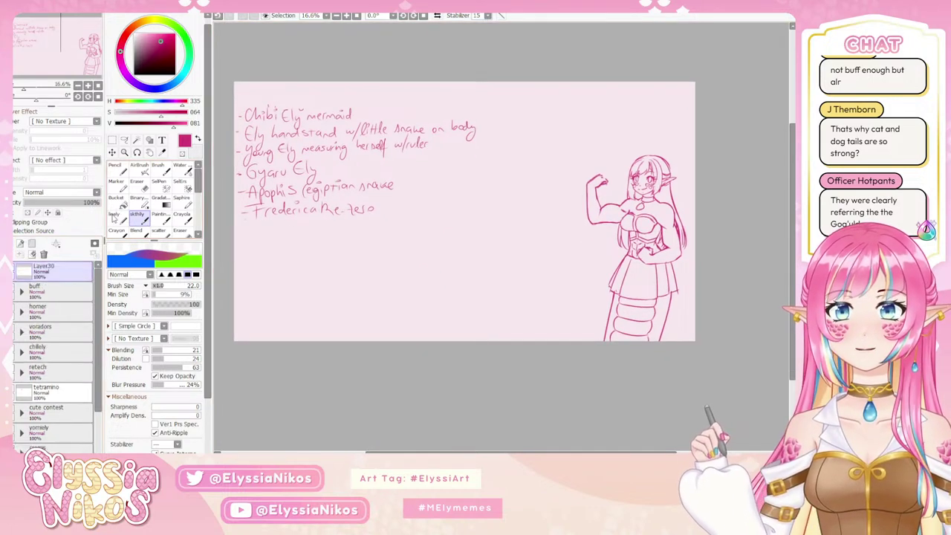
pyautogui.moveTo(351, 290)
pyautogui.mouseDown()
pyautogui.moveTo(368, 281)
pyautogui.moveTo(346, 281)
pyautogui.moveTo(356, 249)
pyautogui.moveTo(386, 259)
pyautogui.moveTo(391, 311)
pyautogui.moveTo(479, 245)
pyautogui.moveTo(485, 293)
pyautogui.mouseUp()
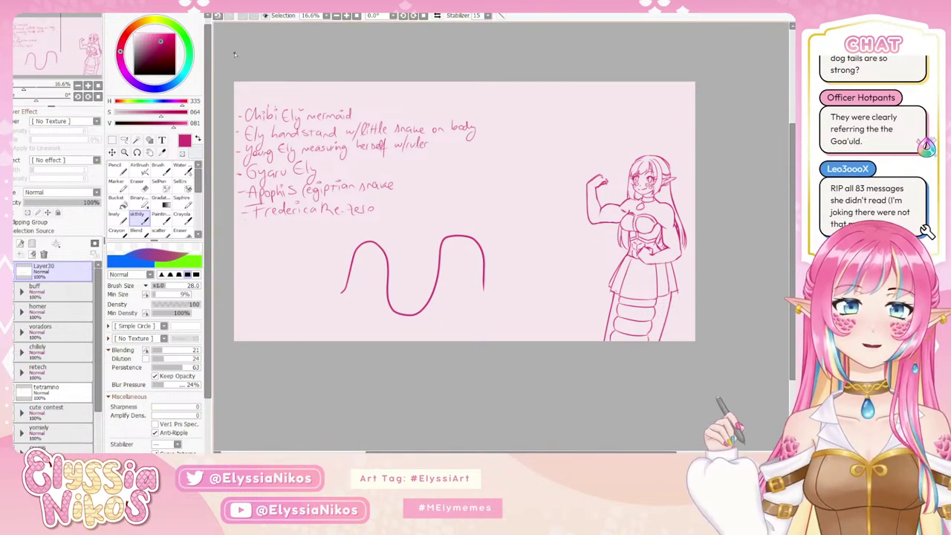
pyautogui.moveTo(384, 255); pyautogui.dragTo(407, 212)
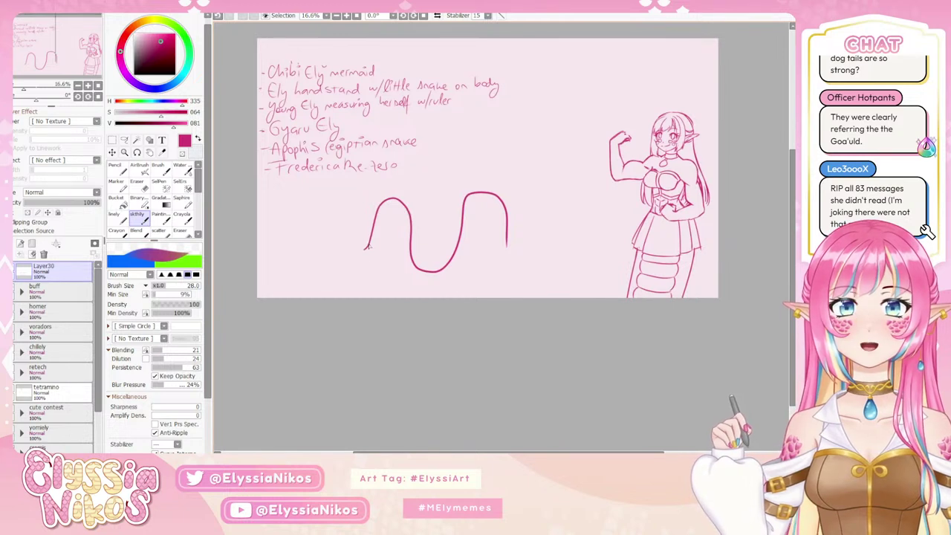
# - Sketch the snake's head and both body outlines along the first bends of the guide line, undoing unsatisfactory strokes
pyautogui.moveTo(370, 246)
pyautogui.mouseDown()
pyautogui.moveTo(350, 253)
pyautogui.moveTo(342, 273)
pyautogui.moveTo(350, 270)
pyautogui.moveTo(340, 273)
pyautogui.moveTo(383, 266)
pyautogui.moveTo(372, 268)
pyautogui.moveTo(374, 259)
pyautogui.moveTo(349, 275)
pyautogui.moveTo(370, 265)
pyautogui.moveTo(394, 220)
pyautogui.moveTo(398, 238)
pyautogui.moveTo(401, 229)
pyautogui.moveTo(440, 278)
pyautogui.moveTo(456, 255)
pyautogui.moveTo(440, 263)
pyautogui.moveTo(465, 189)
pyautogui.mouseUp()
pyautogui.hotkey('ctrl', 'z')
pyautogui.hotkey('ctrl', 'z')
pyautogui.hotkey('ctrl', 'z')
pyautogui.hotkey('ctrl', 'z')
pyautogui.hotkey('ctrl', 'z')
pyautogui.hotkey('ctrl', 'z')
pyautogui.hotkey('ctrl', 'z')
pyautogui.hotkey('ctrl', 'z')
pyautogui.hotkey('ctrl', 'z')
pyautogui.hotkey('ctrl', 'z')
pyautogui.hotkey('ctrl', 'z')
pyautogui.hotkey('ctrl', 'z')
pyautogui.hotkey('ctrl', 'z')
pyautogui.hotkey('ctrl', 'z')
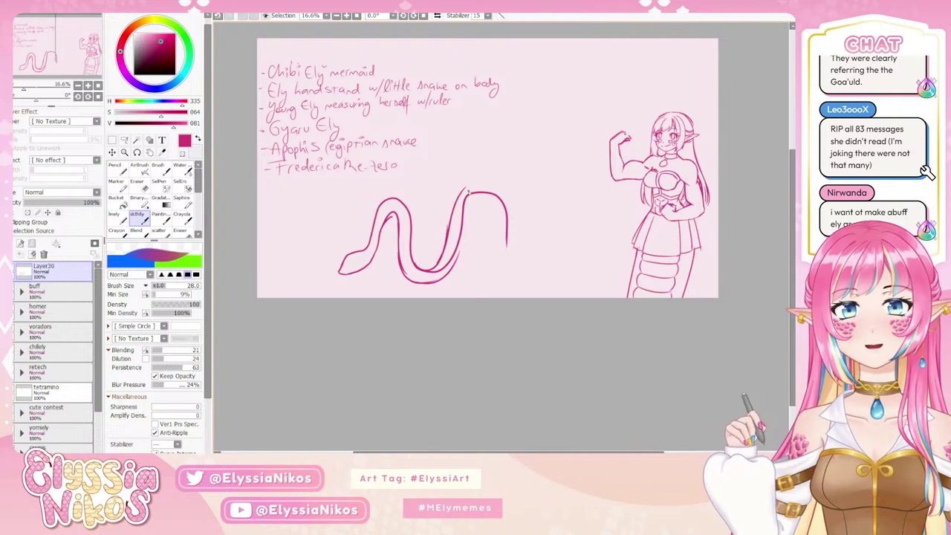
pyautogui.hotkey('ctrl', 'z')
pyautogui.moveTo(449, 235)
pyautogui.mouseDown()
pyautogui.moveTo(451, 200)
pyautogui.moveTo(467, 188)
pyautogui.mouseUp()
# - Erase the guide line along the rising part of the snake's body up to the top of the last bend
pyautogui.press('e')
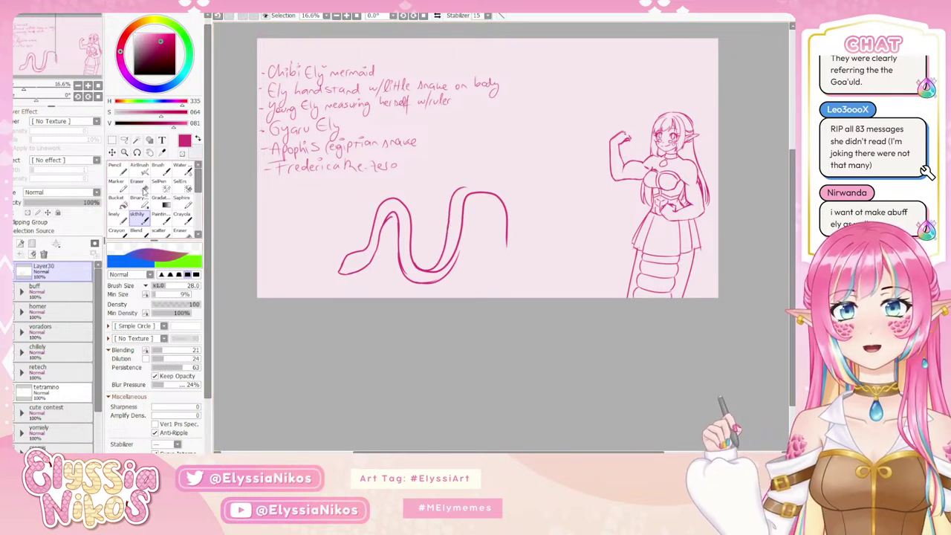
pyautogui.moveTo(443, 281)
pyautogui.mouseDown()
pyautogui.moveTo(432, 275)
pyautogui.moveTo(448, 265)
pyautogui.mouseUp()
pyautogui.moveTo(450, 269); pyautogui.dragTo(482, 198)
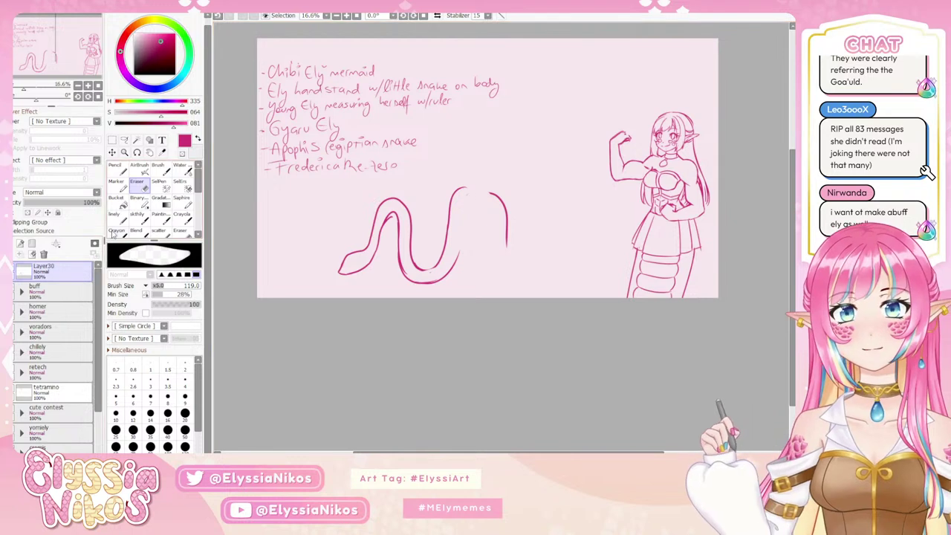
# - Draw the inner and outer curves of the snake's last bend with the sketch brush
pyautogui.click(141, 215)
pyautogui.moveTo(456, 260); pyautogui.dragTo(473, 206)
pyautogui.hotkey('ctrl', 'z')
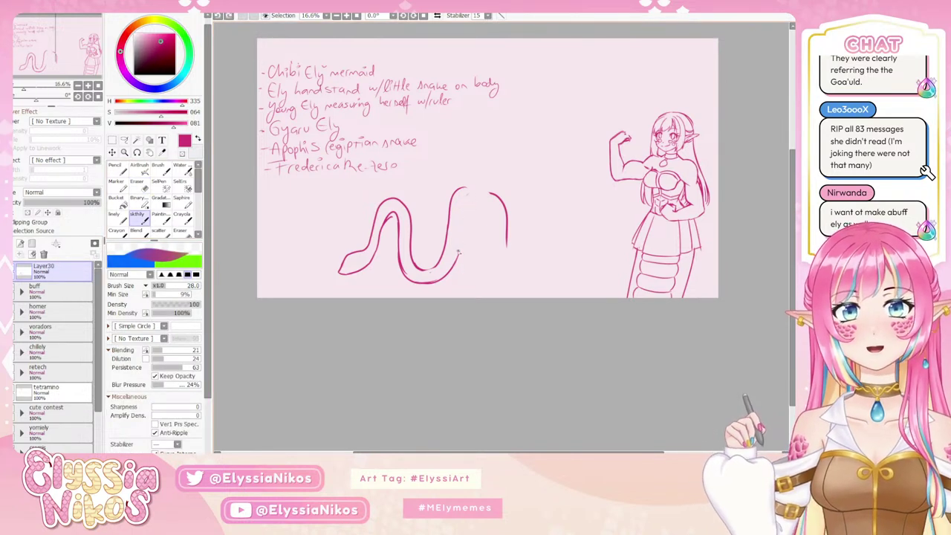
pyautogui.moveTo(461, 254)
pyautogui.mouseDown()
pyautogui.moveTo(473, 205)
pyautogui.moveTo(497, 248)
pyautogui.mouseUp()
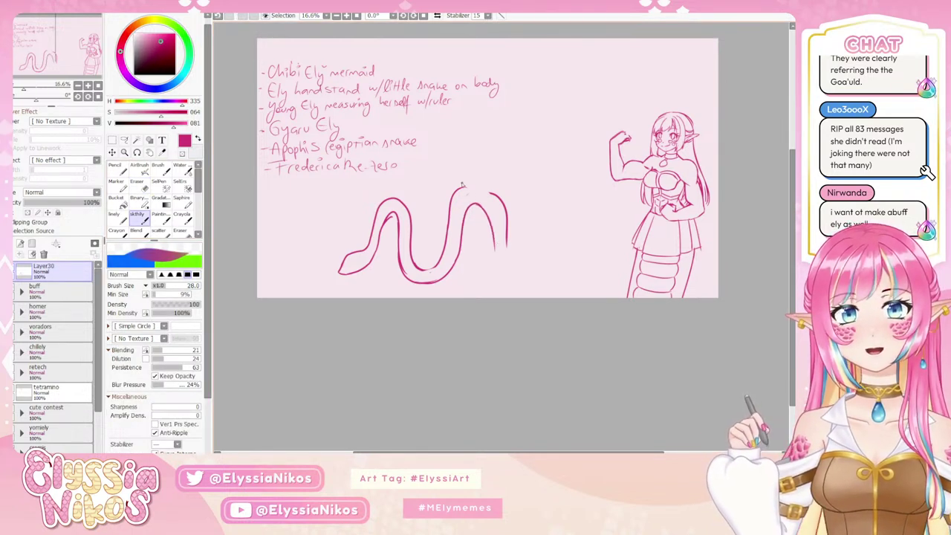
pyautogui.moveTo(451, 203)
pyautogui.mouseDown()
pyautogui.moveTo(489, 192)
pyautogui.moveTo(508, 253)
pyautogui.mouseUp()
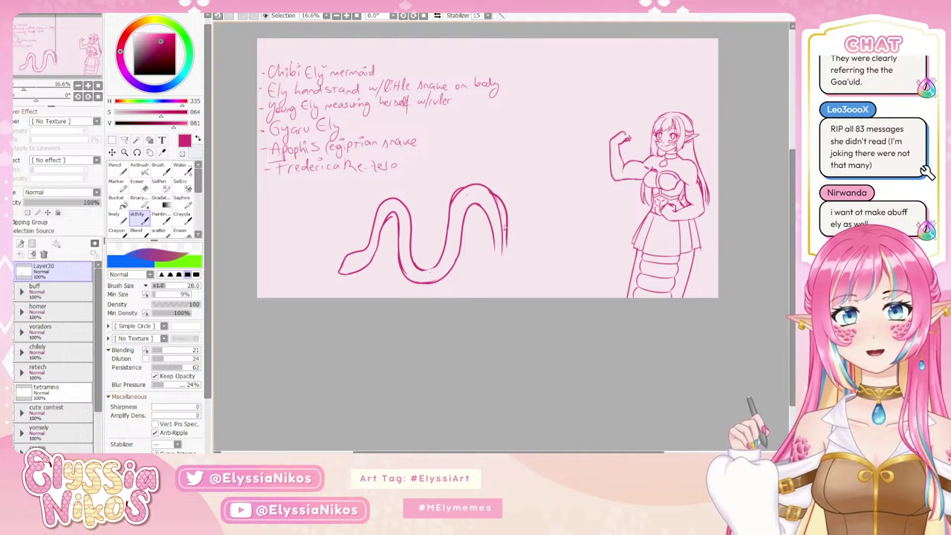
# - Try extending both outlines of the snake's last bend straight down towards the tail
pyautogui.hotkey('ctrl', 'z')
pyautogui.moveTo(502, 198); pyautogui.dragTo(505, 268)
pyautogui.hotkey('ctrl', 'z')
pyautogui.moveTo(495, 198); pyautogui.dragTo(499, 277)
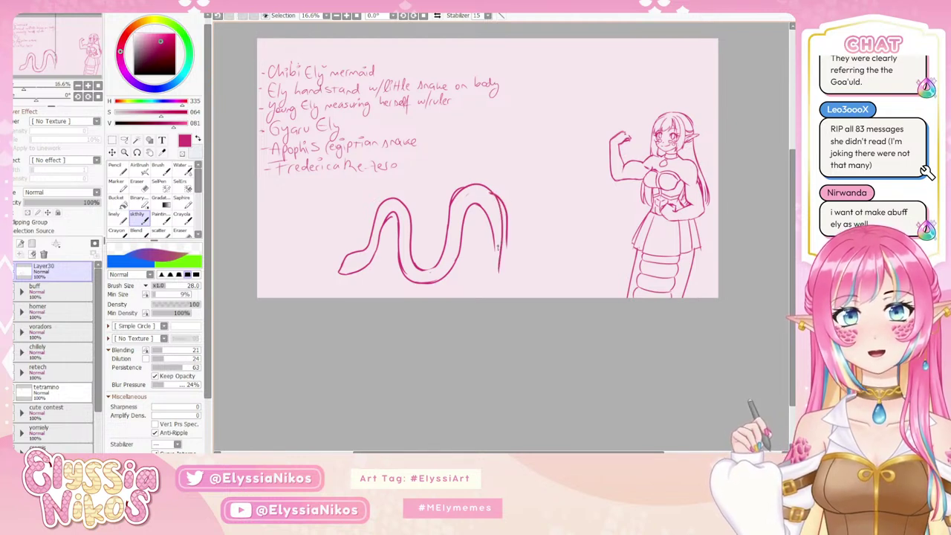
pyautogui.moveTo(493, 233); pyautogui.dragTo(500, 278)
pyautogui.hotkey('ctrl', 'z')
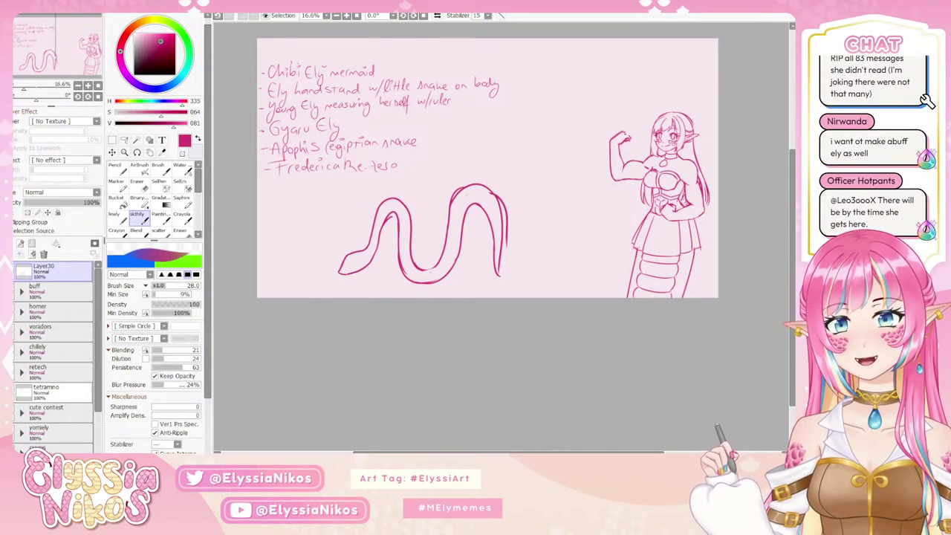
# - Erase the descending outlines of the snake's last bend, keeping the curve at its top
pyautogui.press('e')
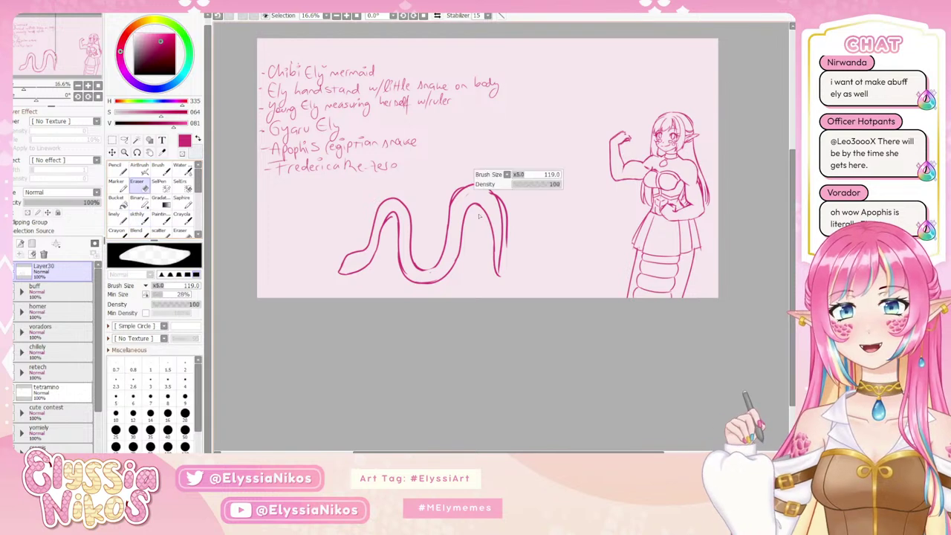
pyautogui.moveTo(501, 194)
pyautogui.mouseDown()
pyautogui.moveTo(515, 231)
pyautogui.moveTo(512, 256)
pyautogui.moveTo(509, 209)
pyautogui.moveTo(499, 269)
pyautogui.mouseUp()
pyautogui.moveTo(497, 236); pyautogui.dragTo(503, 221)
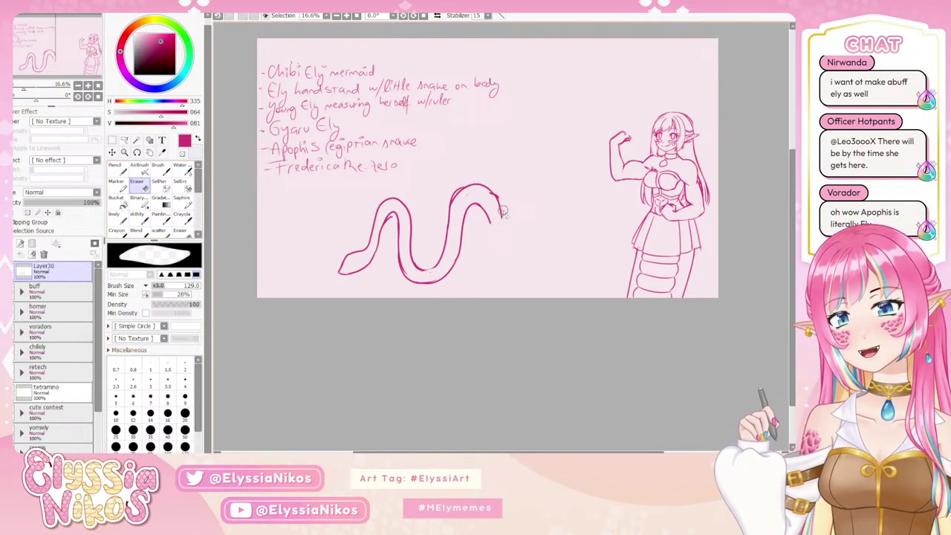
# - Redraw the descending outlines of the last bend with the sketch brush so they taper into a pointed tail
pyautogui.click(143, 216)
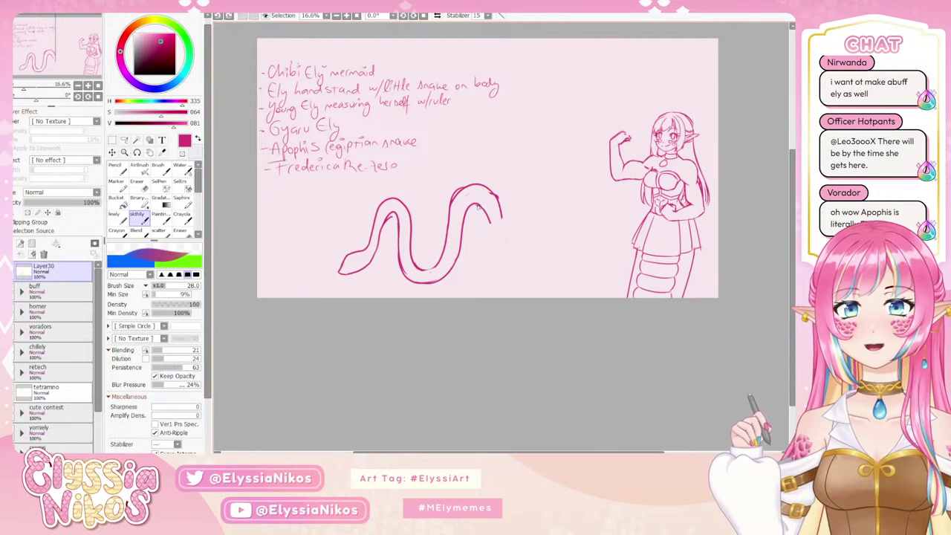
pyautogui.moveTo(489, 212); pyautogui.dragTo(498, 249)
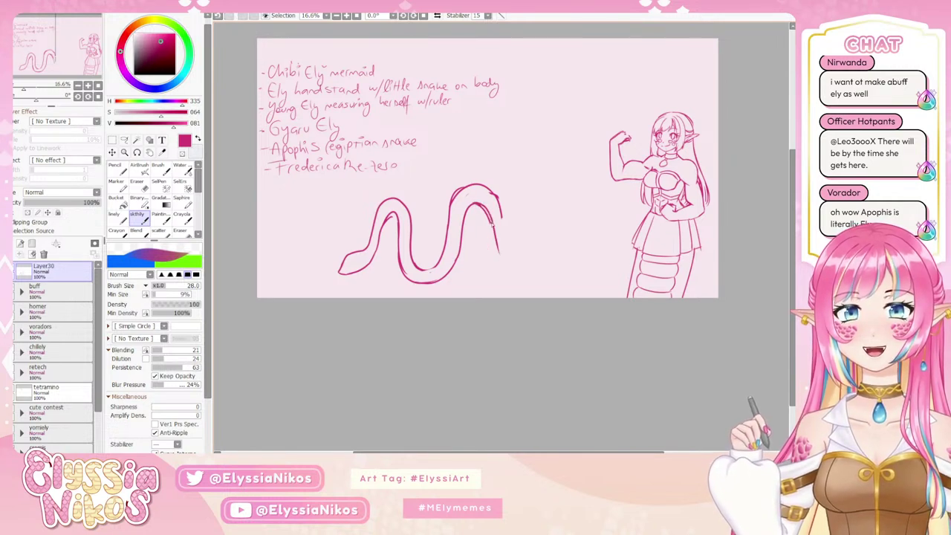
pyautogui.moveTo(487, 210); pyautogui.dragTo(511, 278)
pyautogui.hotkey('ctrl', 'z')
pyautogui.moveTo(498, 198); pyautogui.dragTo(509, 251)
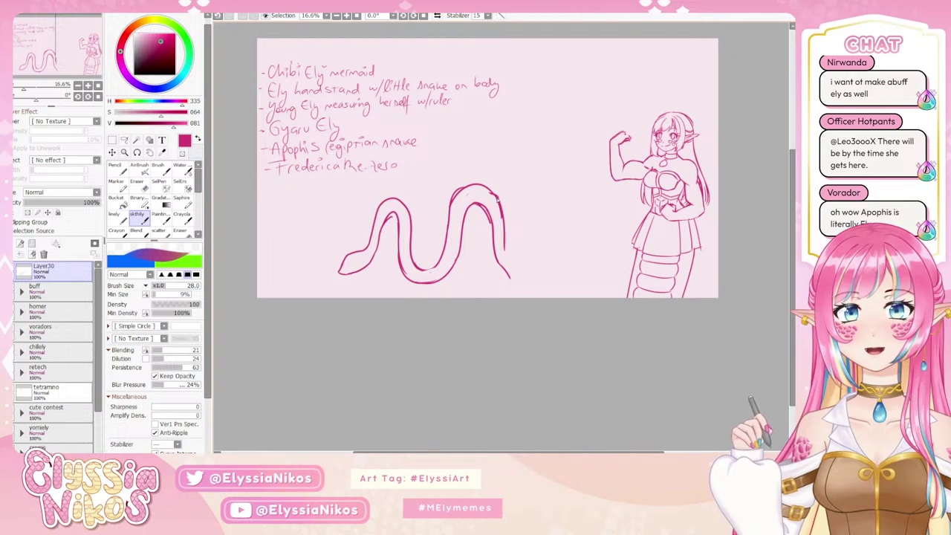
pyautogui.moveTo(498, 201); pyautogui.dragTo(514, 287)
pyautogui.hotkey('ctrl', 'z')
pyautogui.hotkey('ctrl', 'z')
pyautogui.hotkey('ctrl', 'z')
pyautogui.moveTo(505, 250); pyautogui.dragTo(514, 289)
pyautogui.hotkey('ctrl', 'z')
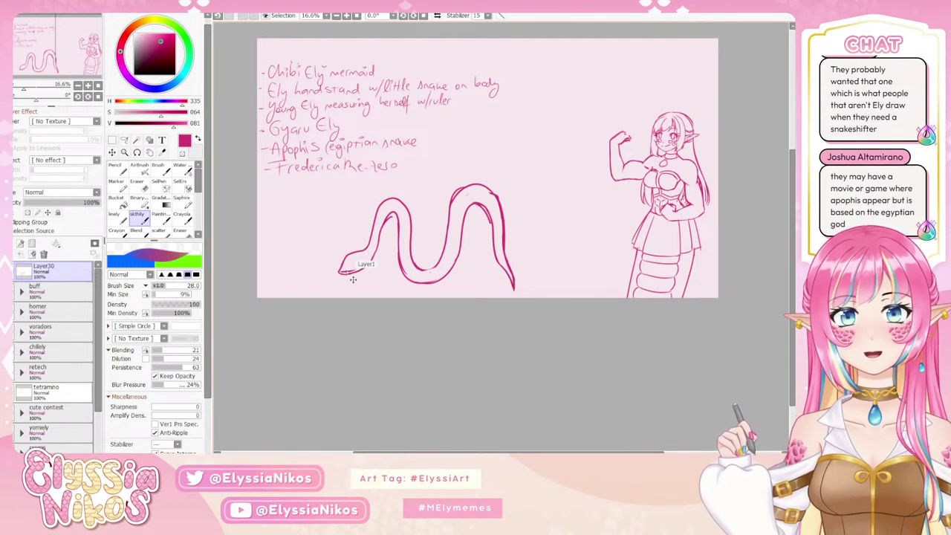
# - Sketch the snake's mouth line, eye, neck bands and forked tongue
pyautogui.moveTo(340, 273); pyautogui.dragTo(364, 257)
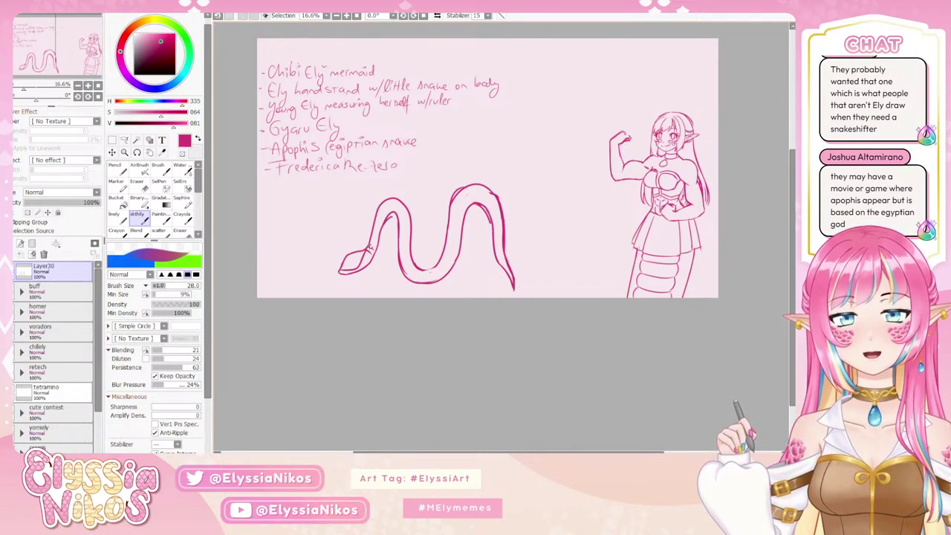
pyautogui.moveTo(371, 247)
pyautogui.mouseDown()
pyautogui.moveTo(342, 272)
pyautogui.moveTo(352, 274)
pyautogui.mouseUp()
pyautogui.hotkey('ctrl', 'z')
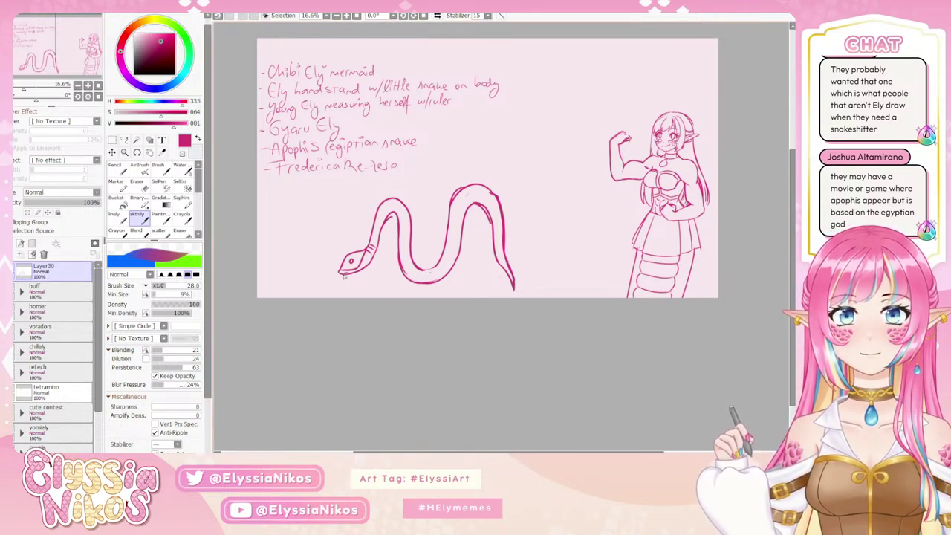
pyautogui.moveTo(344, 275); pyautogui.dragTo(336, 283)
# - Draw a row of small scallops along the upper edge of the snake's body from neck to tail
pyautogui.moveTo(425, 244)
pyautogui.mouseDown()
pyautogui.moveTo(407, 252)
pyautogui.moveTo(357, 246)
pyautogui.moveTo(359, 230)
pyautogui.mouseUp()
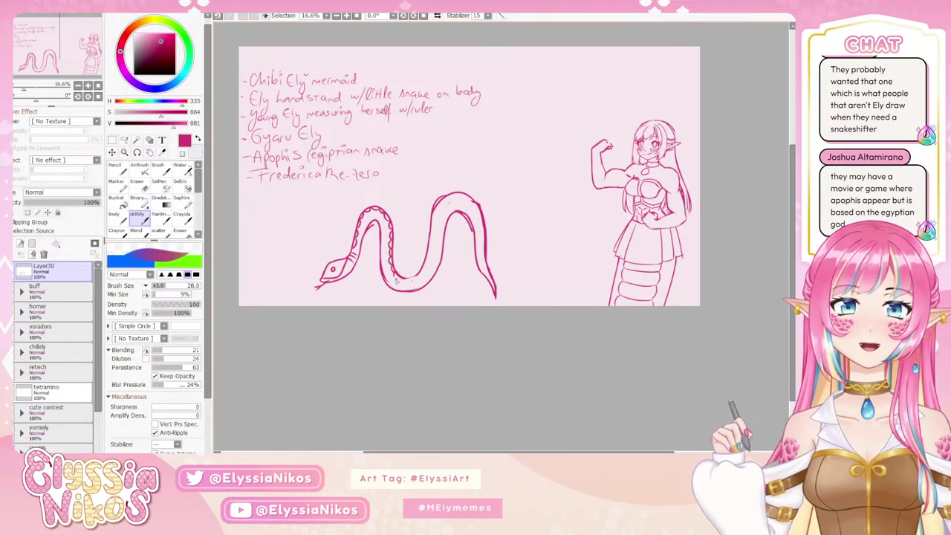
pyautogui.moveTo(403, 283)
pyautogui.mouseDown()
pyautogui.moveTo(440, 226)
pyautogui.moveTo(437, 201)
pyautogui.moveTo(444, 209)
pyautogui.moveTo(462, 195)
pyautogui.moveTo(483, 227)
pyautogui.moveTo(490, 278)
pyautogui.mouseUp()
pyautogui.hotkey('ctrl', 'z')
pyautogui.hotkey('ctrl', 'z')
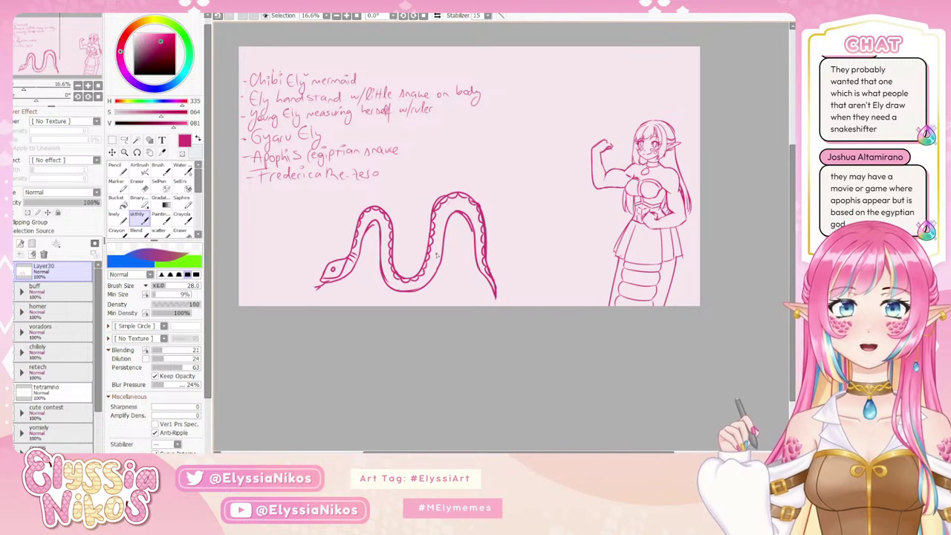
# - Add small scale marks beneath the scallops along the whole length of the snake's body
pyautogui.moveTo(362, 245)
pyautogui.mouseDown()
pyautogui.moveTo(366, 216)
pyautogui.moveTo(377, 216)
pyautogui.mouseUp()
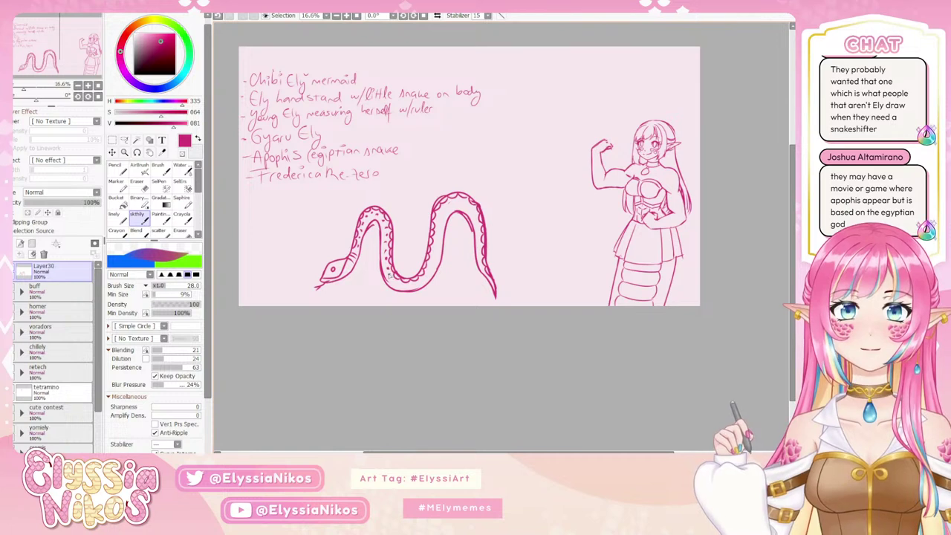
pyautogui.moveTo(398, 285); pyautogui.dragTo(412, 289)
pyautogui.moveTo(415, 285)
pyautogui.mouseDown()
pyautogui.moveTo(436, 272)
pyautogui.moveTo(442, 213)
pyautogui.moveTo(456, 201)
pyautogui.moveTo(502, 206)
pyautogui.moveTo(473, 210)
pyautogui.moveTo(481, 262)
pyautogui.mouseUp()
pyautogui.hotkey('ctrl', 'z')
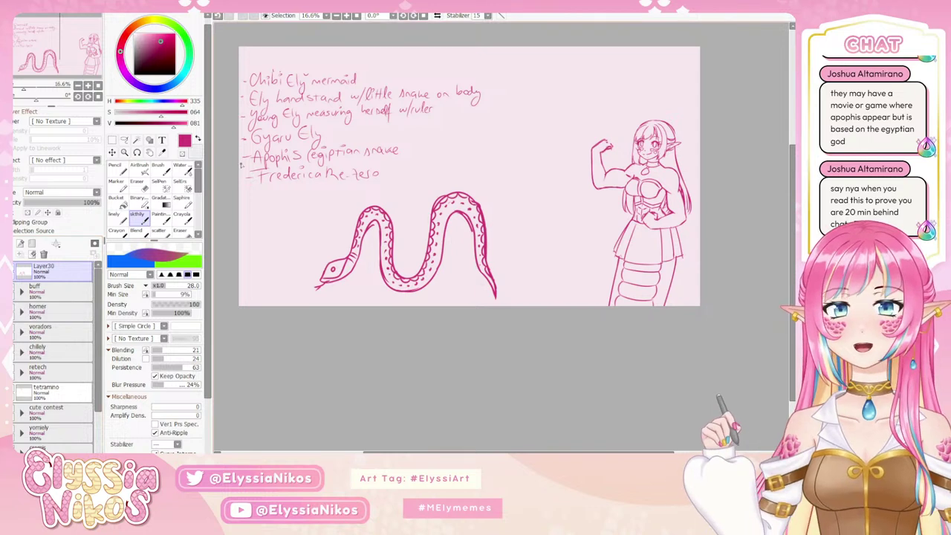
# - Erase the Apophis Egyptian snake entry from the list on the requests layer, using a larger eraser
pyautogui.click(140, 184)
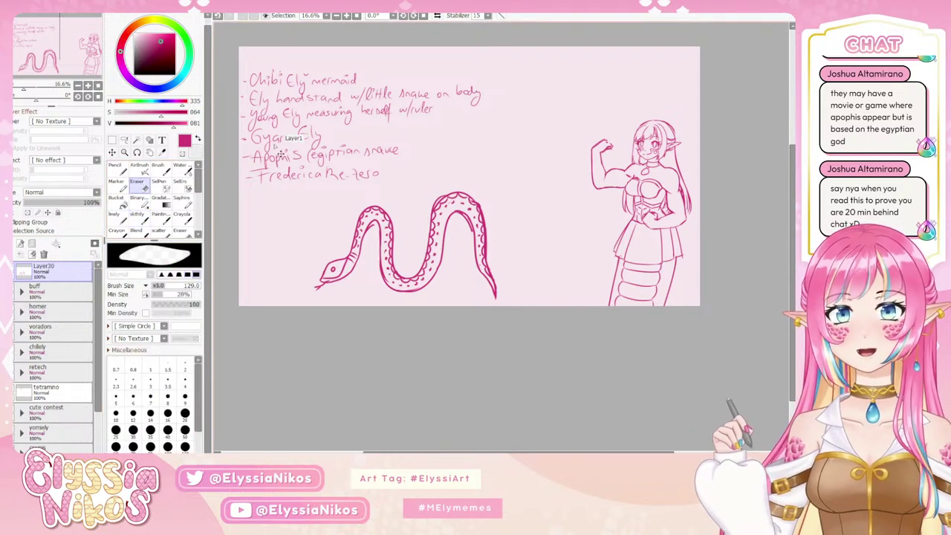
pyautogui.scroll(-3, 78, 435)
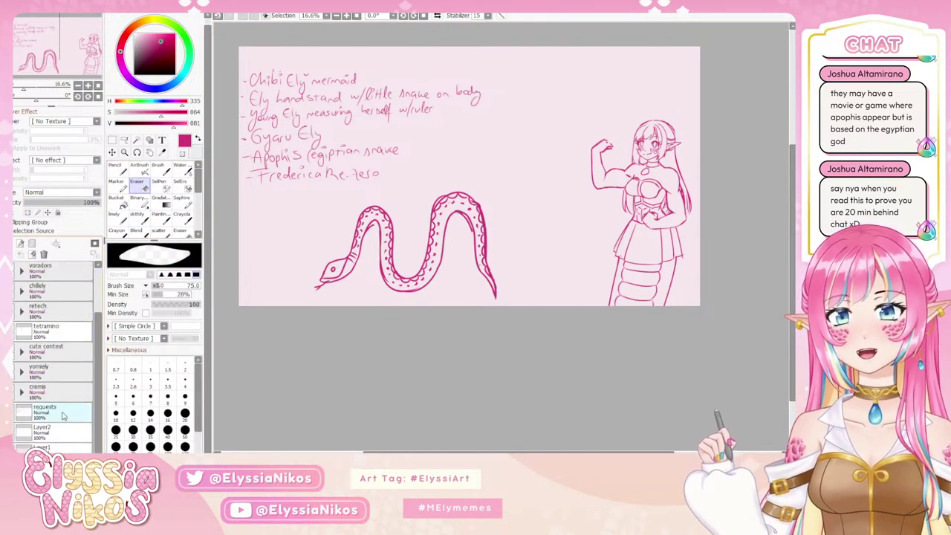
pyautogui.click(64, 415)
pyautogui.moveTo(249, 161)
pyautogui.mouseDown()
pyautogui.moveTo(363, 149)
pyautogui.moveTo(336, 153)
pyautogui.mouseUp()
pyautogui.press(']')
pyautogui.press(']')
pyautogui.press(']')
pyautogui.press(']')
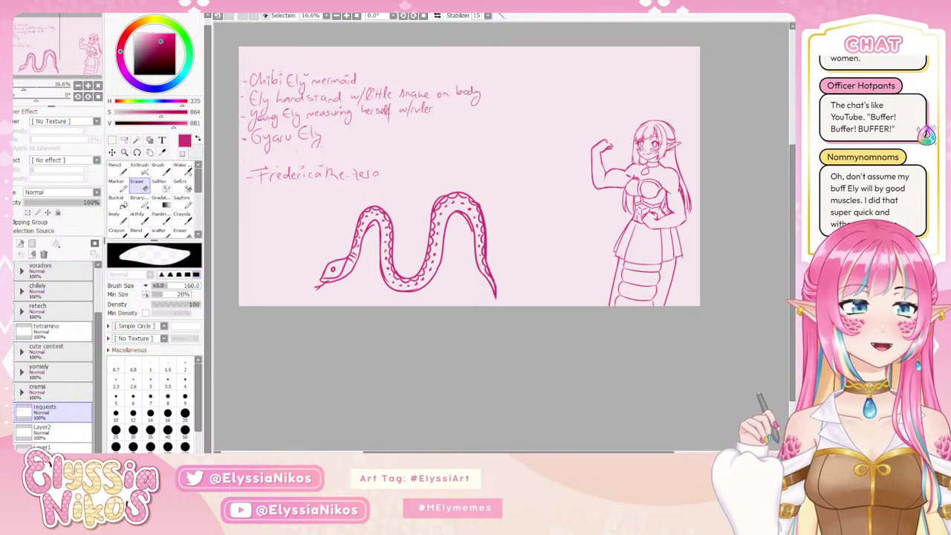
# - Check the buff folder's Layer28 by toggling its visibility, and erase hair lines overlapping the figure's lower arm on it
pyautogui.scroll(-1, 700, 171)
pyautogui.scroll(1, 700, 171)
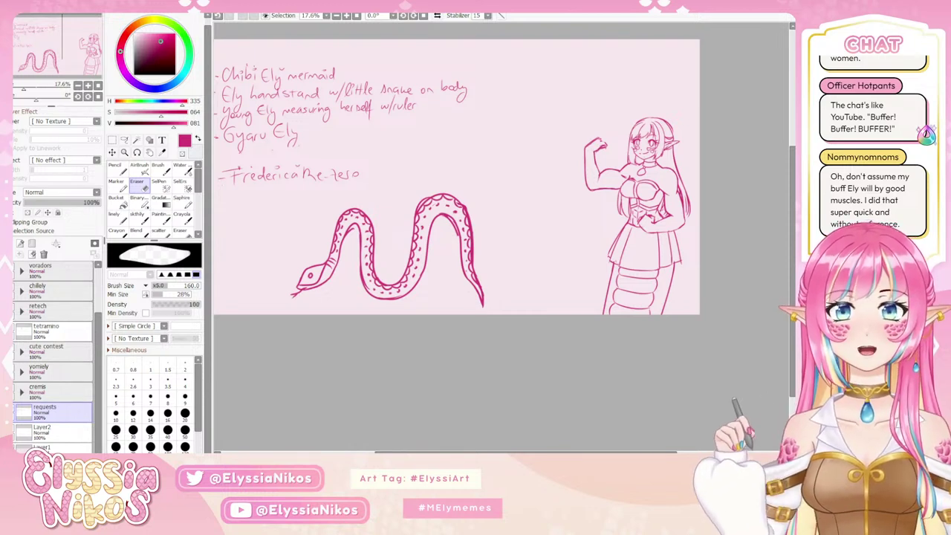
pyautogui.scroll(2, 56, 356)
pyautogui.click(45, 269)
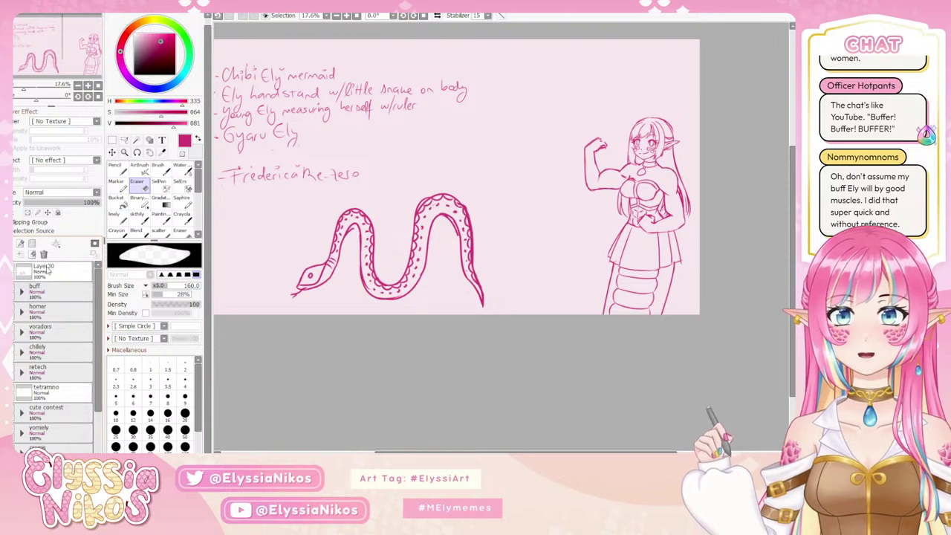
pyautogui.click(22, 293)
pyautogui.click(19, 309)
pyautogui.click(19, 308)
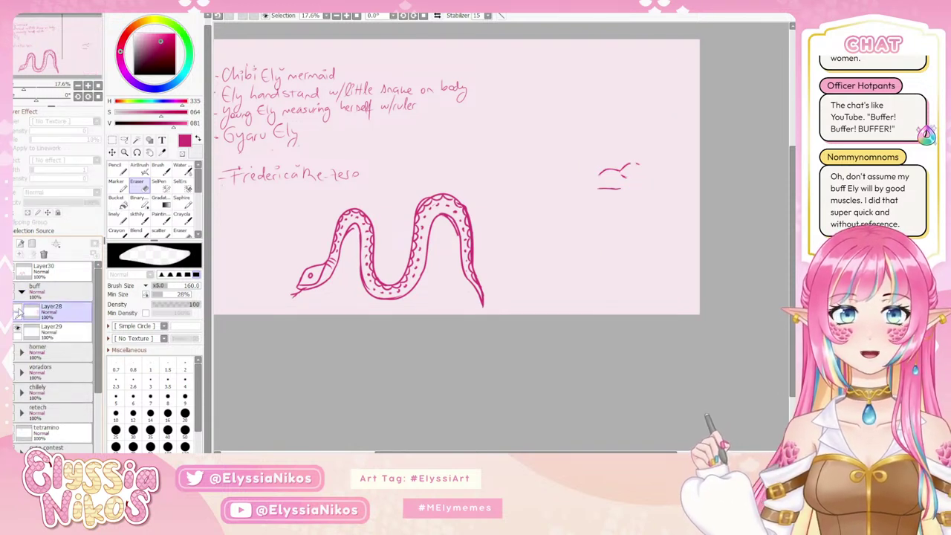
pyautogui.click(18, 308)
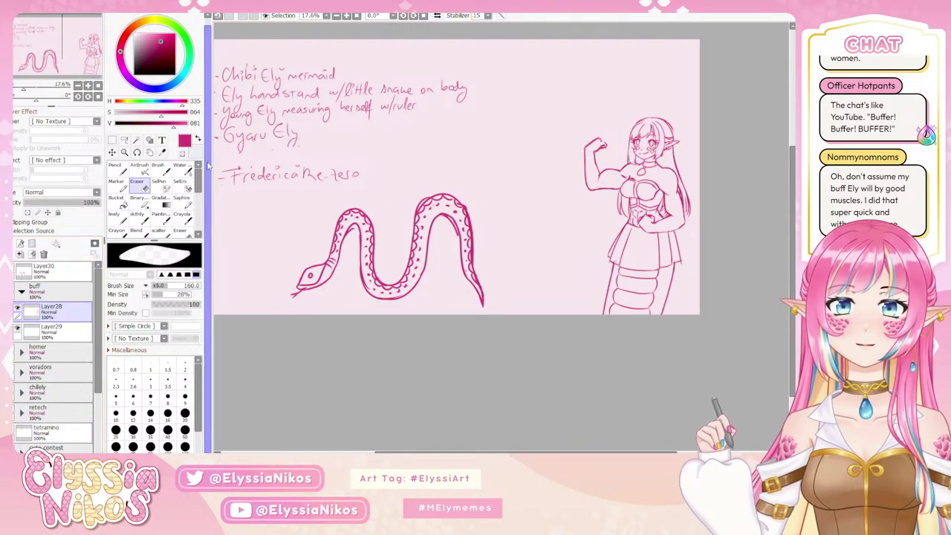
pyautogui.moveTo(690, 194); pyautogui.dragTo(679, 193)
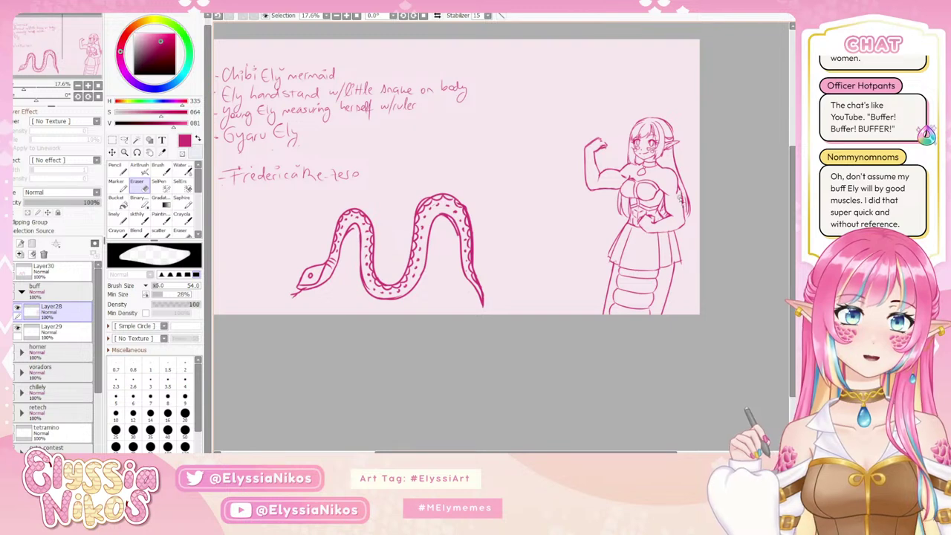
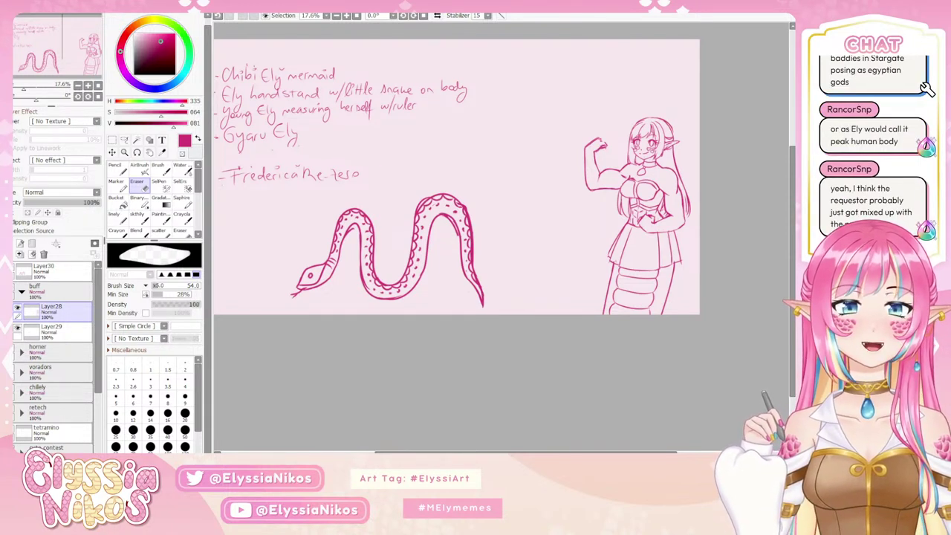
# - Collapse the buff folder, then shrink the snake on Layer30 and move it into the canvas's lower-left corner
pyautogui.moveTo(251, 199); pyautogui.dragTo(276, 193)
pyautogui.press(']')
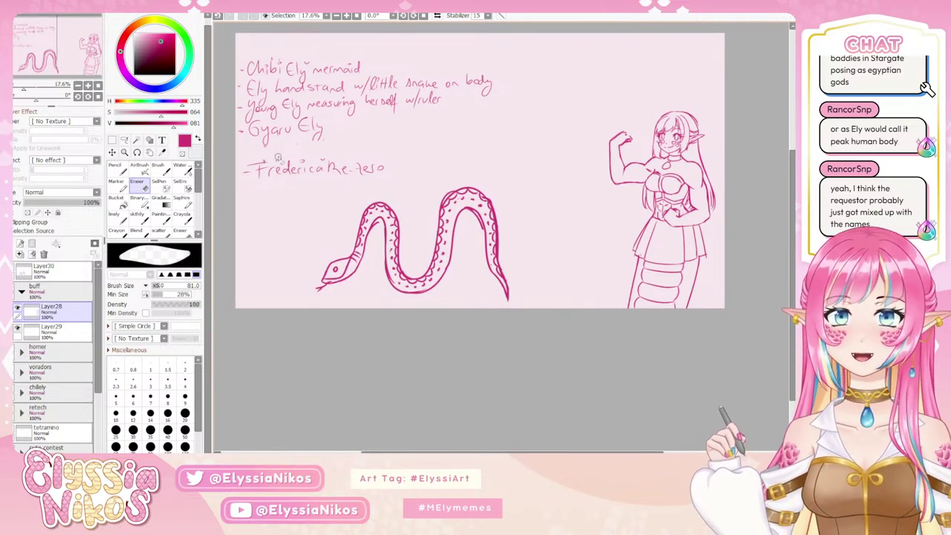
pyautogui.click(22, 291)
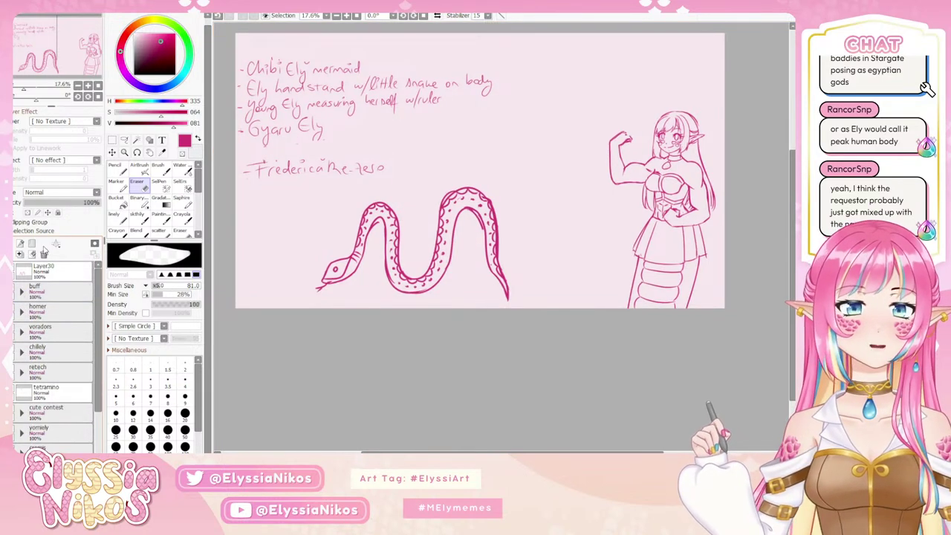
pyautogui.click(52, 270)
pyautogui.hotkey('ctrl', 't')
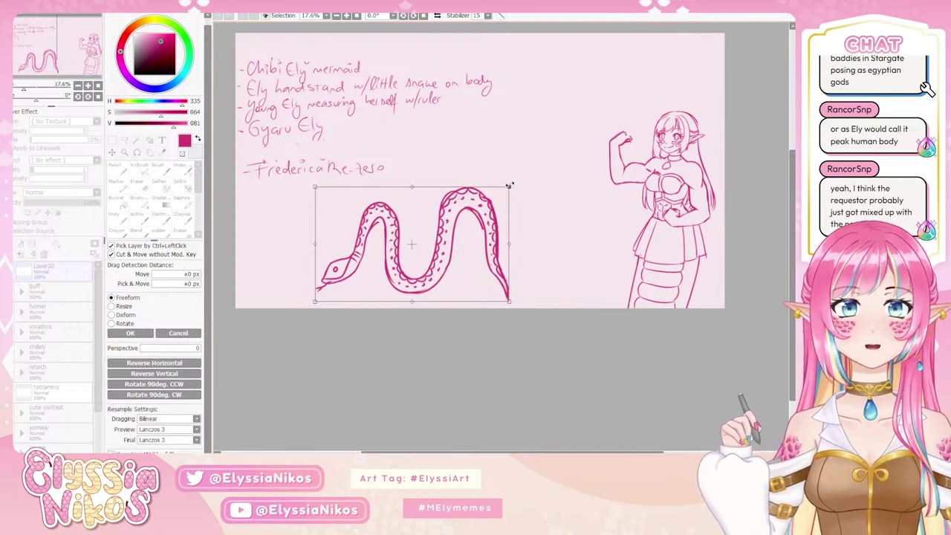
pyautogui.moveTo(511, 186); pyautogui.dragTo(445, 232)
pyautogui.moveTo(394, 273); pyautogui.dragTo(318, 278)
pyautogui.click(131, 333)
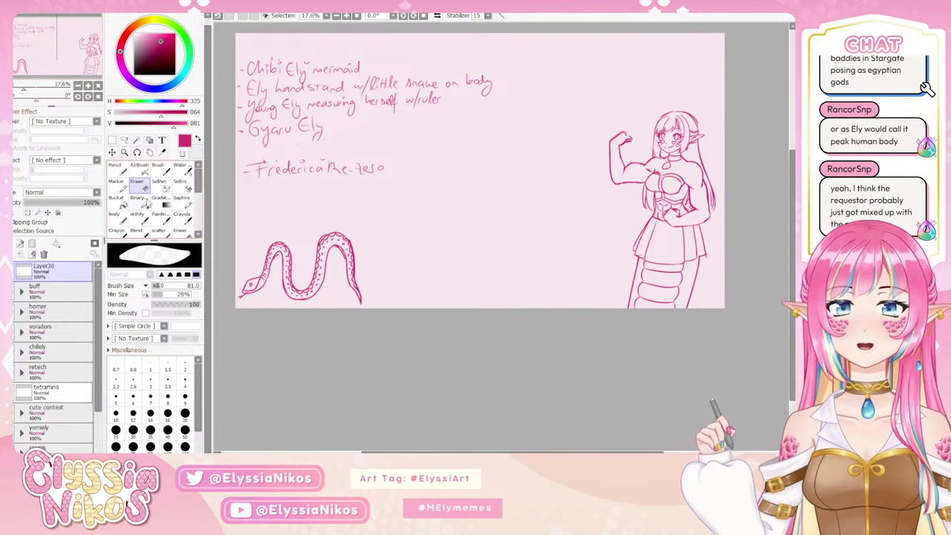
# - Create a folder named chibimermadely with a new layer inside it, ready for the sketch brush
pyautogui.click(119, 217)
pyautogui.click(138, 217)
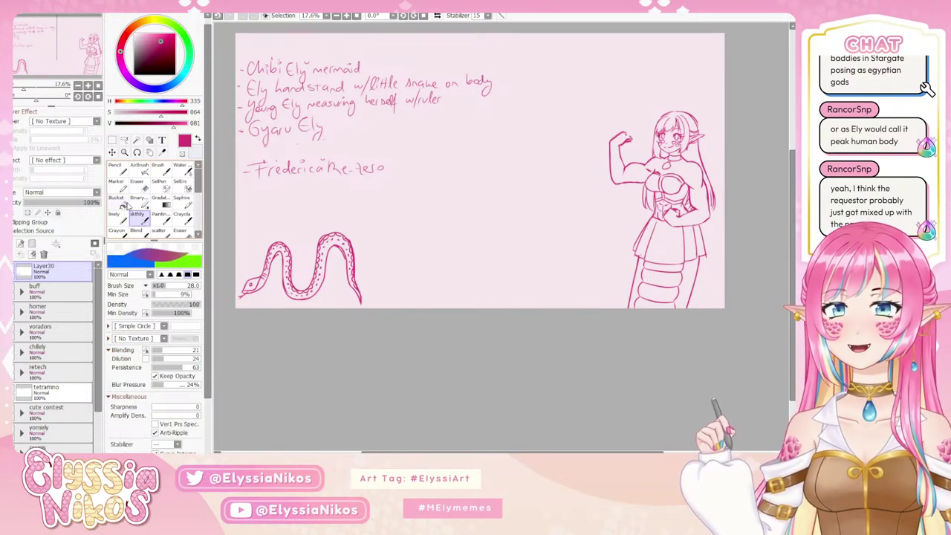
pyautogui.moveTo(512, 228); pyautogui.dragTo(514, 209)
pyautogui.click(31, 244)
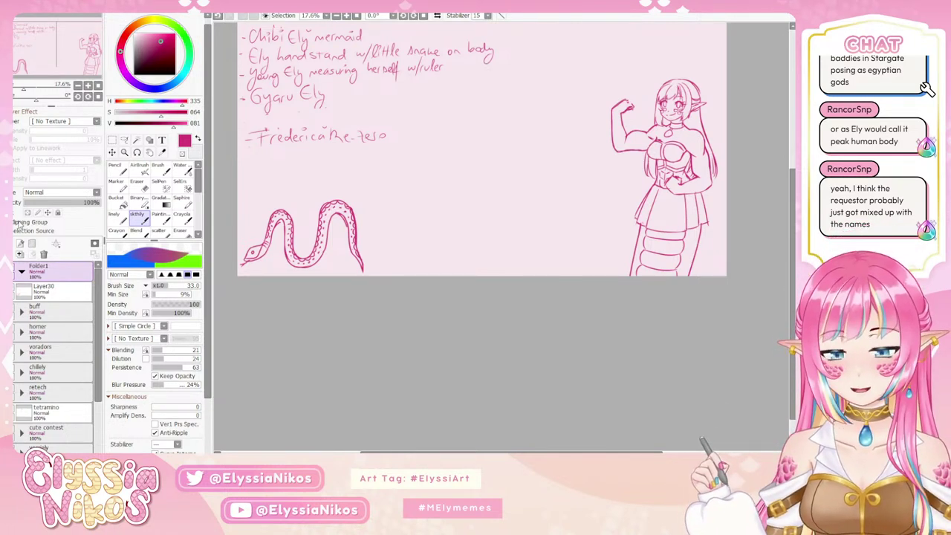
pyautogui.press('Return')
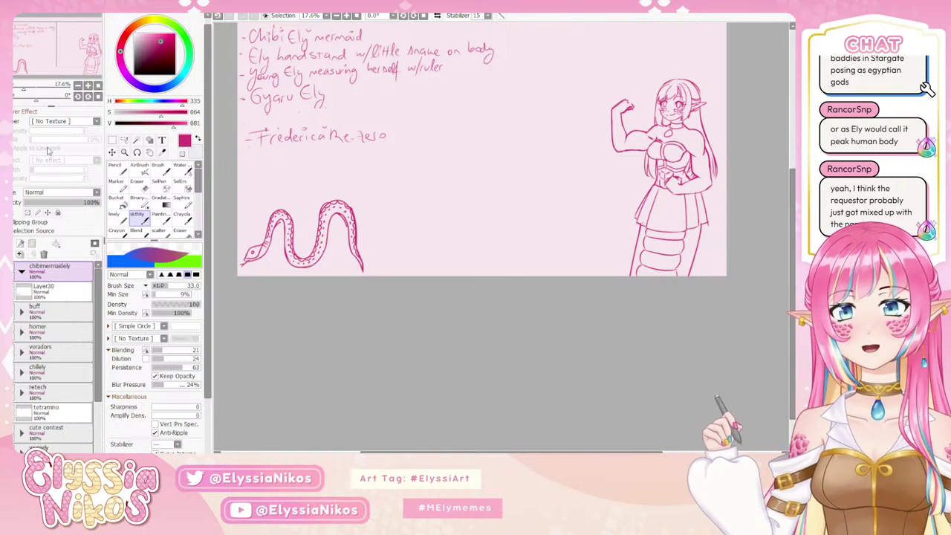
pyautogui.click(10, 244)
# - Sketch a head circle and an S-shaped body guide line for the chibi mermaid in the empty middle of the canvas
pyautogui.moveTo(533, 157); pyautogui.dragTo(519, 176)
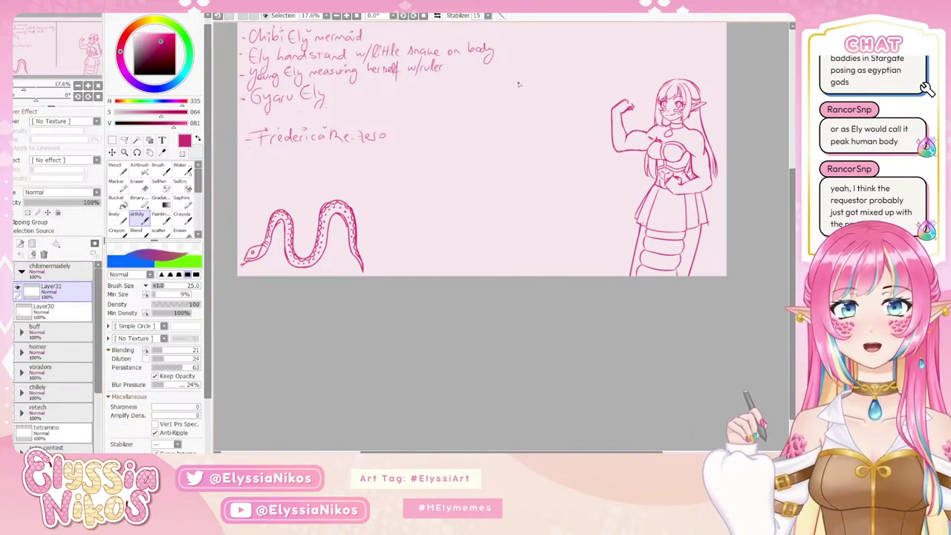
pyautogui.moveTo(476, 108)
pyautogui.mouseDown()
pyautogui.moveTo(519, 100)
pyautogui.moveTo(464, 109)
pyautogui.mouseUp()
pyautogui.moveTo(493, 159)
pyautogui.mouseDown()
pyautogui.moveTo(529, 233)
pyautogui.moveTo(467, 251)
pyautogui.mouseUp()
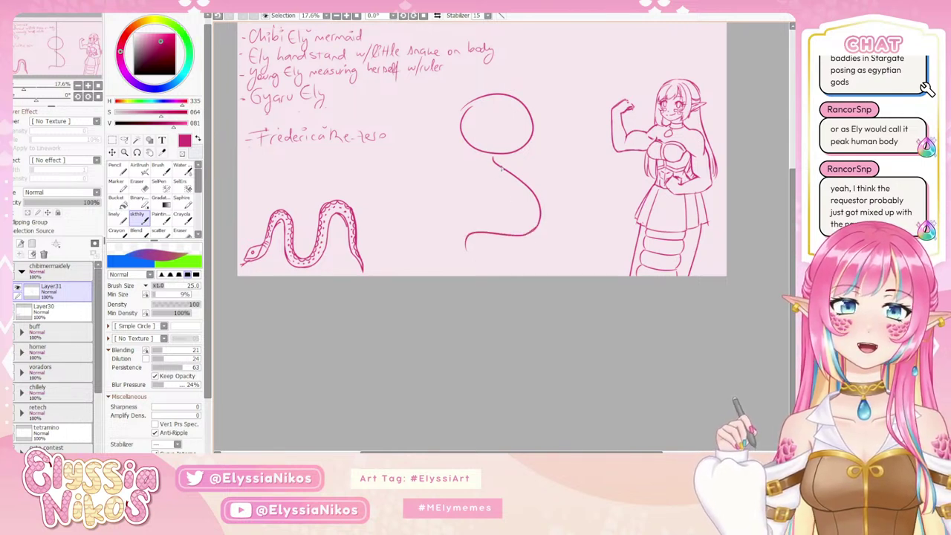
pyautogui.moveTo(489, 160)
pyautogui.mouseDown()
pyautogui.moveTo(506, 165)
pyautogui.moveTo(506, 179)
pyautogui.mouseUp()
pyautogui.hotkey('ctrl', 'z')
pyautogui.hotkey('ctrl', 'z')
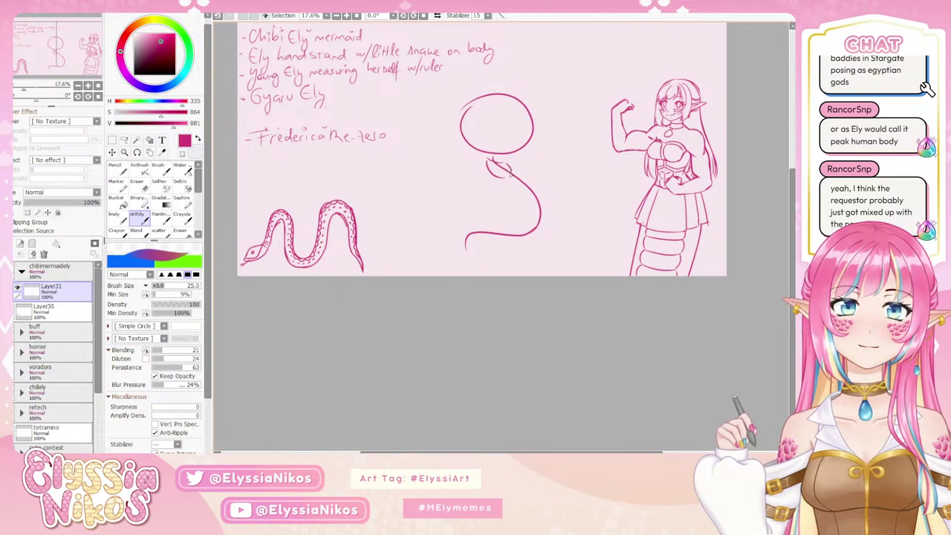
pyautogui.hotkey('ctrl', 'z')
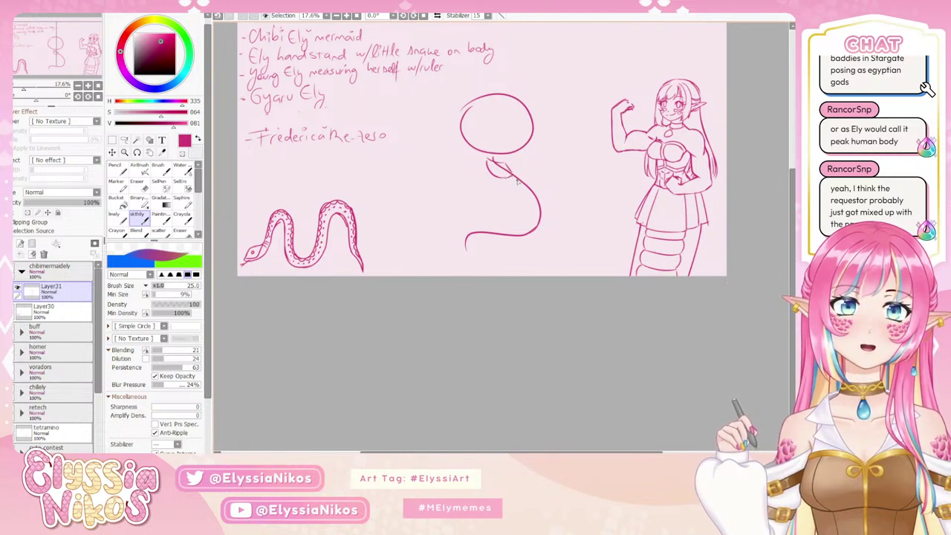
pyautogui.moveTo(513, 175)
pyautogui.mouseDown()
pyautogui.moveTo(535, 176)
pyautogui.moveTo(543, 198)
pyautogui.mouseUp()
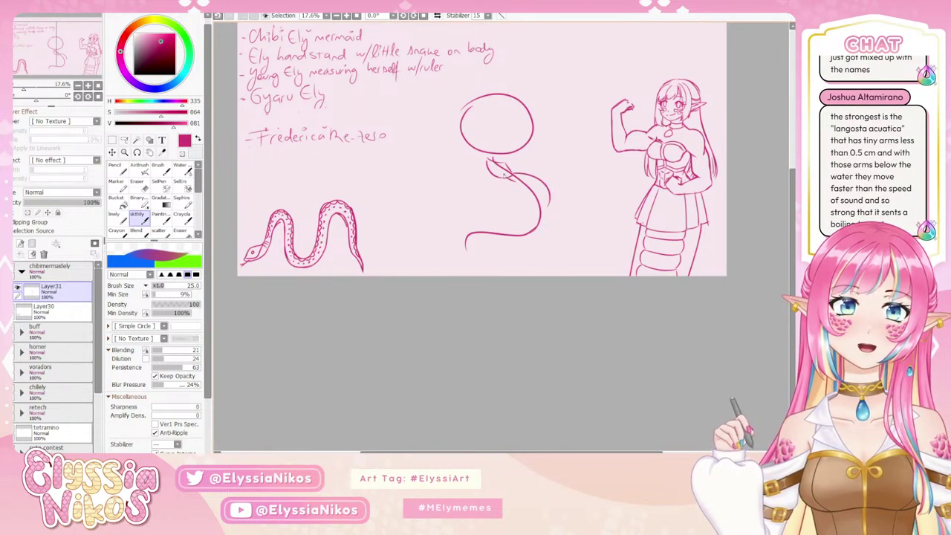
pyautogui.hotkey('ctrl', 'z')
pyautogui.hotkey('ctrl', 'z')
pyautogui.hotkey('ctrl', 'z')
pyautogui.moveTo(491, 158)
pyautogui.mouseDown()
pyautogui.moveTo(496, 173)
pyautogui.moveTo(508, 172)
pyautogui.mouseUp()
pyautogui.hotkey('ctrl', 'z')
pyautogui.hotkey('ctrl', 'z')
pyautogui.hotkey('ctrl', 'z')
pyautogui.hotkey('ctrl', 'z')
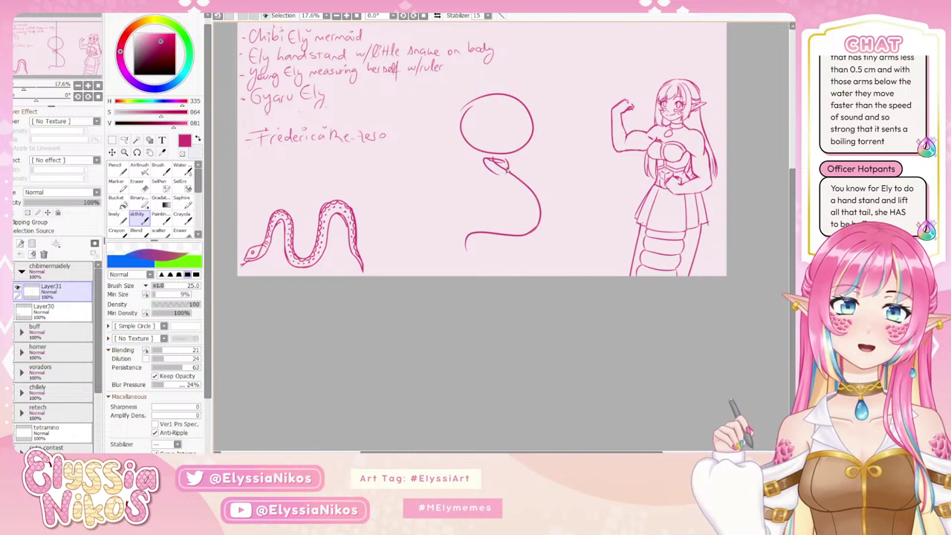
# - Erase the mermaid's head circle and body guide line from Layer31, then return to the sketch brush
pyautogui.click(144, 189)
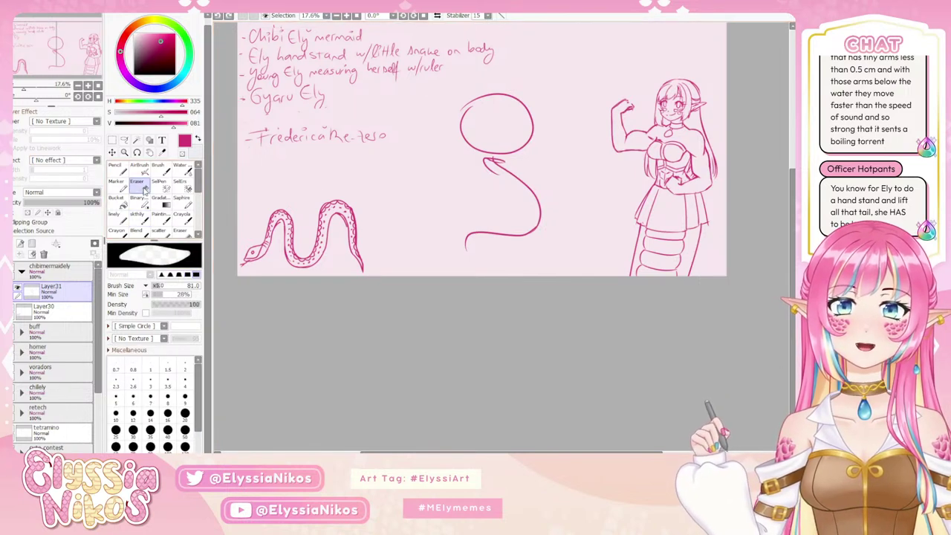
pyautogui.moveTo(424, 238)
pyautogui.mouseDown()
pyautogui.moveTo(513, 230)
pyautogui.moveTo(483, 191)
pyautogui.moveTo(504, 183)
pyautogui.moveTo(483, 166)
pyautogui.moveTo(515, 152)
pyautogui.moveTo(470, 153)
pyautogui.moveTo(494, 144)
pyautogui.moveTo(489, 119)
pyautogui.mouseUp()
pyautogui.click(139, 217)
pyautogui.moveTo(442, 207); pyautogui.dragTo(430, 201)
pyautogui.moveTo(477, 148)
pyautogui.mouseDown()
pyautogui.moveTo(462, 156)
pyautogui.moveTo(468, 149)
pyautogui.mouseUp()
pyautogui.moveTo(468, 98)
pyautogui.mouseDown()
pyautogui.moveTo(448, 149)
pyautogui.moveTo(444, 95)
pyautogui.mouseUp()
pyautogui.hotkey('ctrl', 'z')
pyautogui.moveTo(504, 107); pyautogui.dragTo(491, 209)
pyautogui.hotkey('ctrl', 'z')
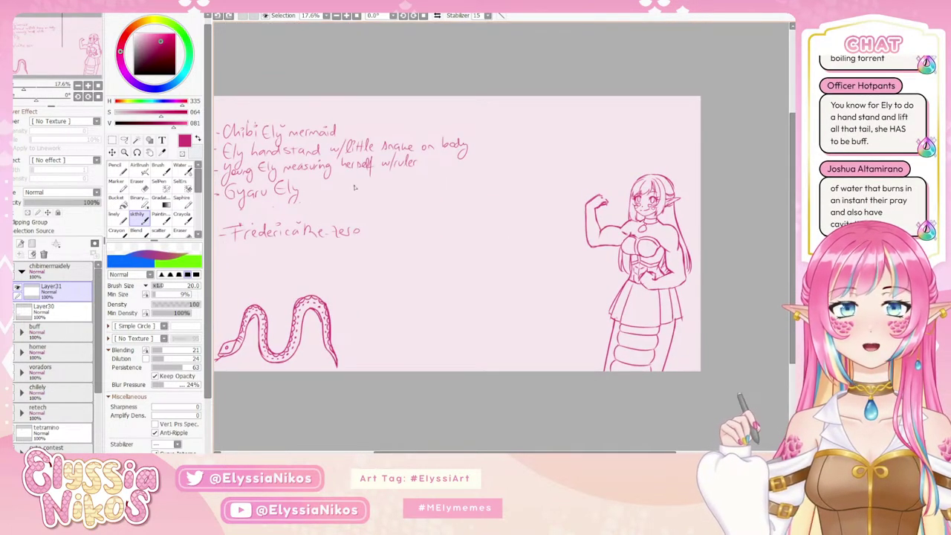
# - Hide the snake's Layer30 and the buff folder, and make Layer31 the active layer again
pyautogui.click(12, 307)
pyautogui.click(64, 330)
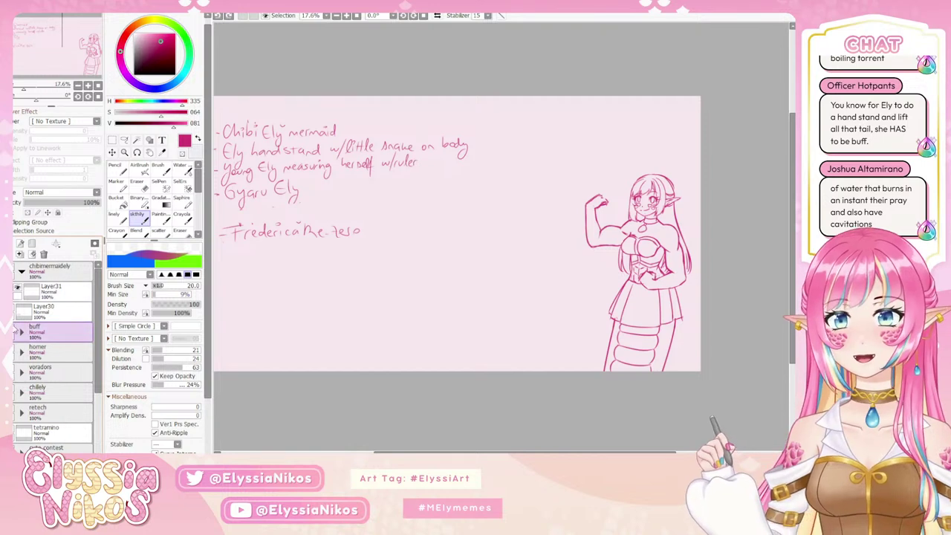
pyautogui.click(13, 328)
pyautogui.click(76, 297)
# - Sketch a larger head circle in the canvas's upper-right area with a curved vertical centre line for the face
pyautogui.moveTo(549, 168); pyautogui.dragTo(561, 160)
pyautogui.moveTo(560, 152); pyautogui.dragTo(556, 151)
pyautogui.moveTo(565, 112)
pyautogui.mouseDown()
pyautogui.moveTo(541, 125)
pyautogui.moveTo(572, 109)
pyautogui.moveTo(622, 123)
pyautogui.moveTo(569, 115)
pyautogui.moveTo(574, 188)
pyautogui.mouseUp()
pyautogui.hotkey('ctrl', 'z')
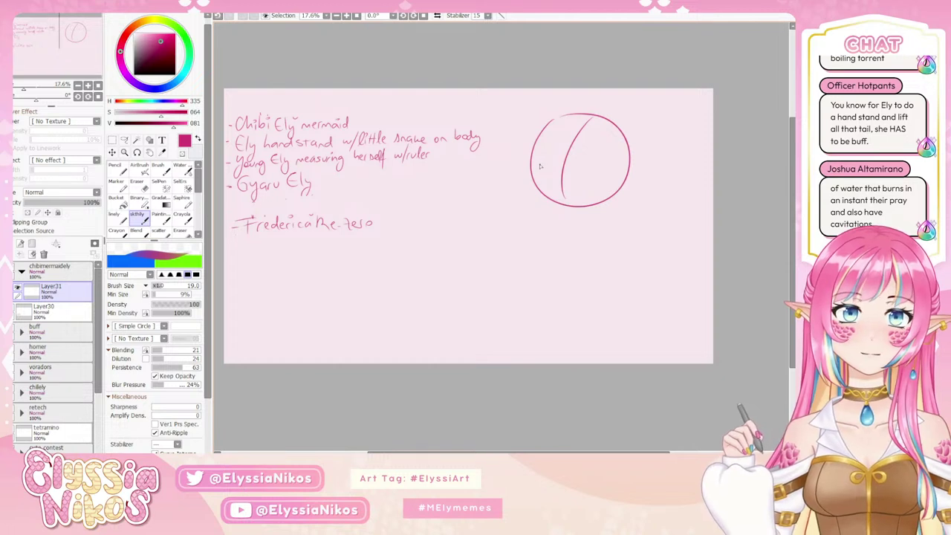
# - Add a curved eye line across the lower part of the head circle, plus small nose, mouth and chin marks
pyautogui.moveTo(535, 162); pyautogui.dragTo(603, 184)
pyautogui.hotkey('ctrl', 'z')
pyautogui.moveTo(543, 147)
pyautogui.mouseDown()
pyautogui.moveTo(628, 172)
pyautogui.moveTo(563, 181)
pyautogui.moveTo(616, 176)
pyautogui.mouseUp()
pyautogui.hotkey('ctrl', 'z')
pyautogui.moveTo(556, 232); pyautogui.dragTo(591, 183)
pyautogui.moveTo(595, 149); pyautogui.dragTo(553, 163)
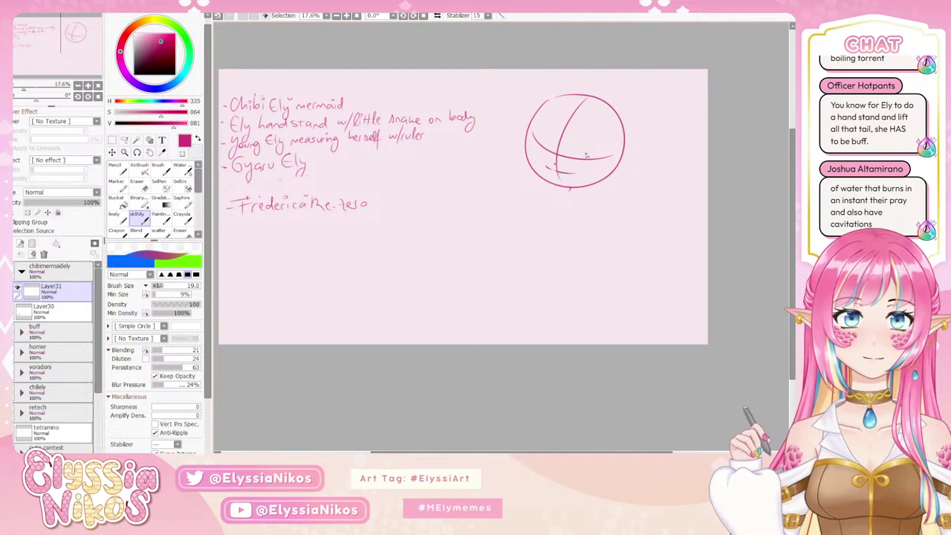
# - Sketch the far eye on the eye line, with a curved upper lid and an oval iris
pyautogui.moveTo(577, 161); pyautogui.dragTo(568, 177)
pyautogui.hotkey('ctrl', 'z')
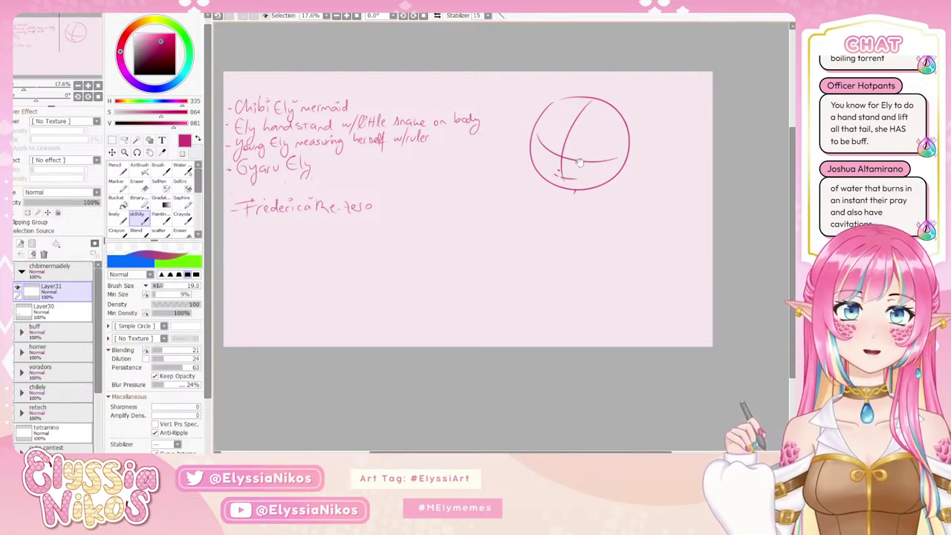
pyautogui.moveTo(580, 162); pyautogui.dragTo(569, 171)
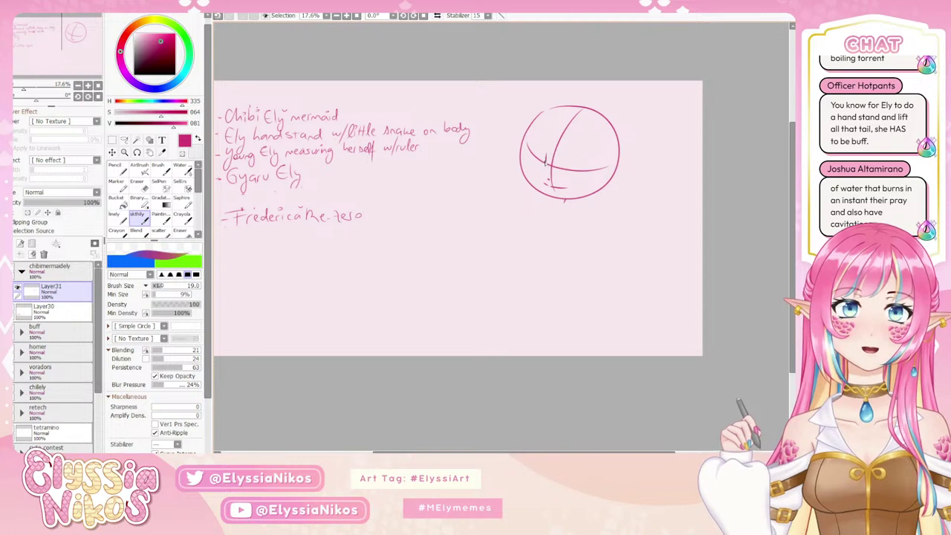
pyautogui.hotkey('ctrl', 'z')
pyautogui.moveTo(529, 151)
pyautogui.mouseDown()
pyautogui.moveTo(548, 160)
pyautogui.moveTo(545, 168)
pyautogui.mouseUp()
pyautogui.hotkey('ctrl', 'z')
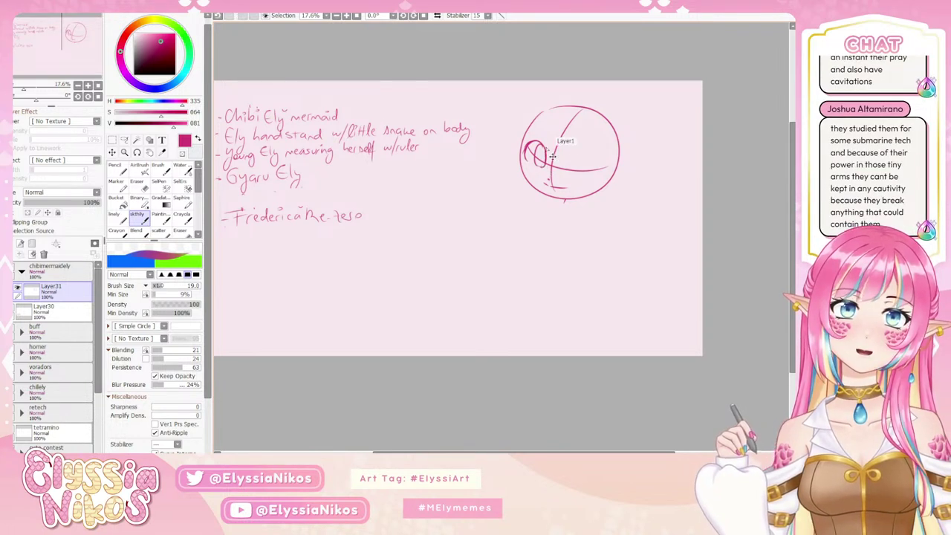
pyautogui.hotkey('ctrl', 'z')
pyautogui.moveTo(545, 150); pyautogui.dragTo(544, 167)
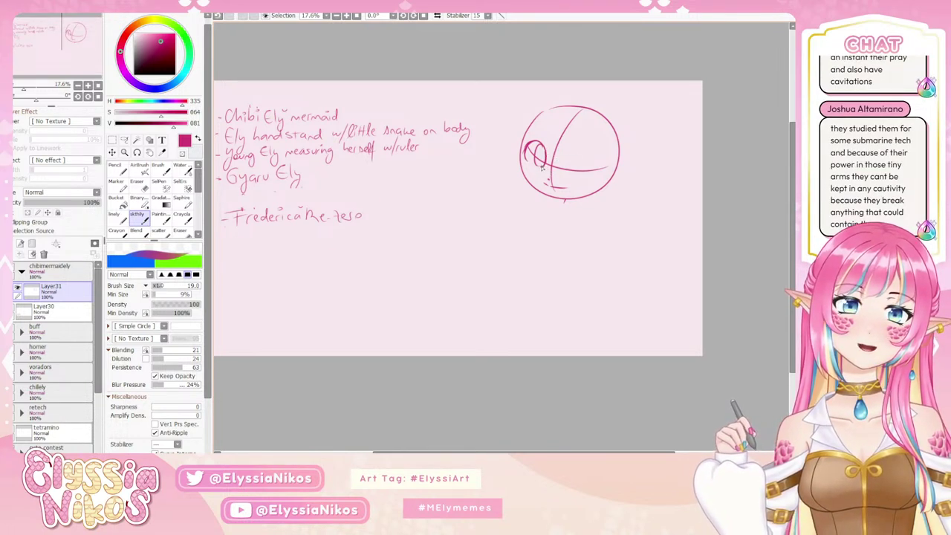
# - Sketch the upper lid curve of the near eye on the wider side of the face's centre line
pyautogui.scroll(-1, 574, 173)
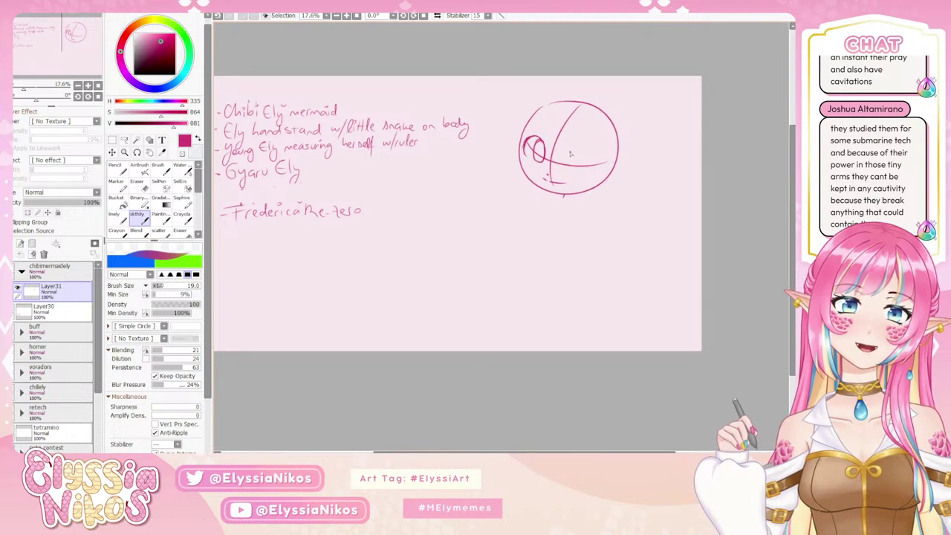
pyautogui.moveTo(572, 154); pyautogui.dragTo(591, 153)
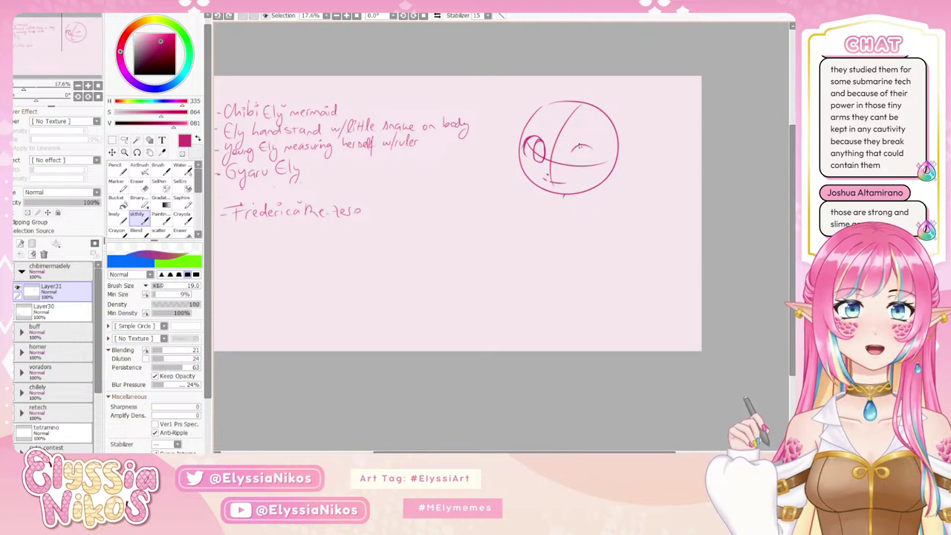
# - Redraw the rounded outline and upper lash line of the right-hand eye on the chibi face
pyautogui.hotkey('ctrl', 'z')
pyautogui.hotkey('ctrl', 'z')
pyautogui.moveTo(595, 147); pyautogui.dragTo(600, 169)
pyautogui.hotkey('ctrl', 'z')
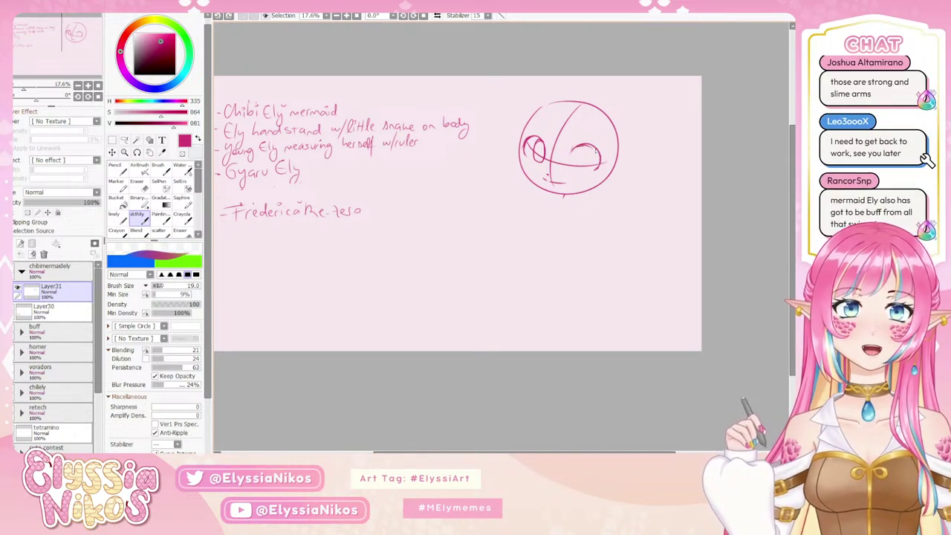
pyautogui.moveTo(587, 154)
pyautogui.mouseDown()
pyautogui.moveTo(600, 160)
pyautogui.moveTo(565, 132)
pyautogui.moveTo(595, 138)
pyautogui.moveTo(597, 149)
pyautogui.moveTo(572, 140)
pyautogui.moveTo(573, 148)
pyautogui.moveTo(593, 127)
pyautogui.moveTo(573, 149)
pyautogui.mouseUp()
pyautogui.hotkey('ctrl', 'z')
pyautogui.hotkey('ctrl', 'z')
pyautogui.hotkey('ctrl', 'z')
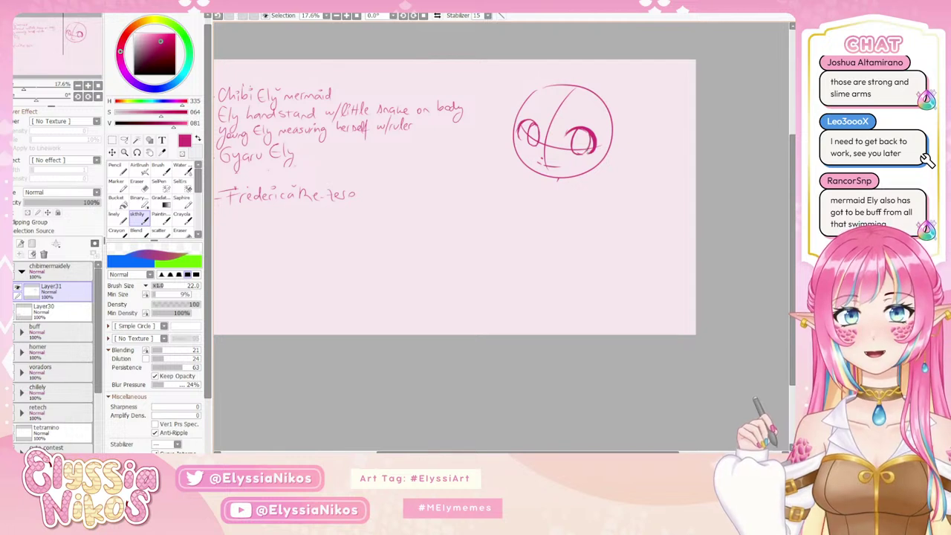
# - Thicken the upper lash line of the left-hand eye with an enlarged brush
pyautogui.moveTo(525, 158)
pyautogui.mouseDown()
pyautogui.moveTo(498, 143)
pyautogui.moveTo(482, 157)
pyautogui.moveTo(468, 153)
pyautogui.mouseUp()
pyautogui.press(']')
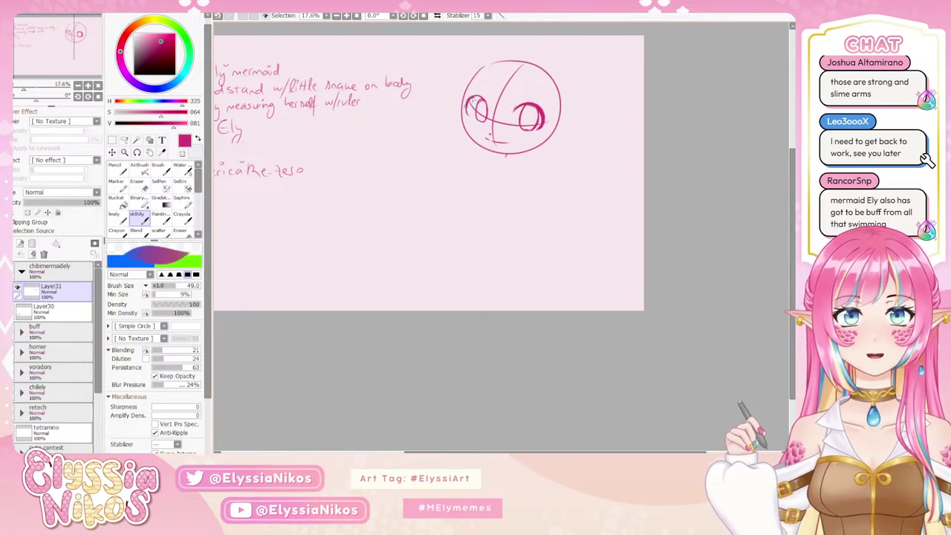
pyautogui.moveTo(467, 113)
pyautogui.mouseDown()
pyautogui.moveTo(477, 96)
pyautogui.moveTo(486, 105)
pyautogui.mouseUp()
pyautogui.hotkey('ctrl', 'z')
pyautogui.hotkey('ctrl', 'z')
# - Fill both irises with solid dark pink, thicken the left-hand lash, and check the face in a mirrored view
pyautogui.press('[')
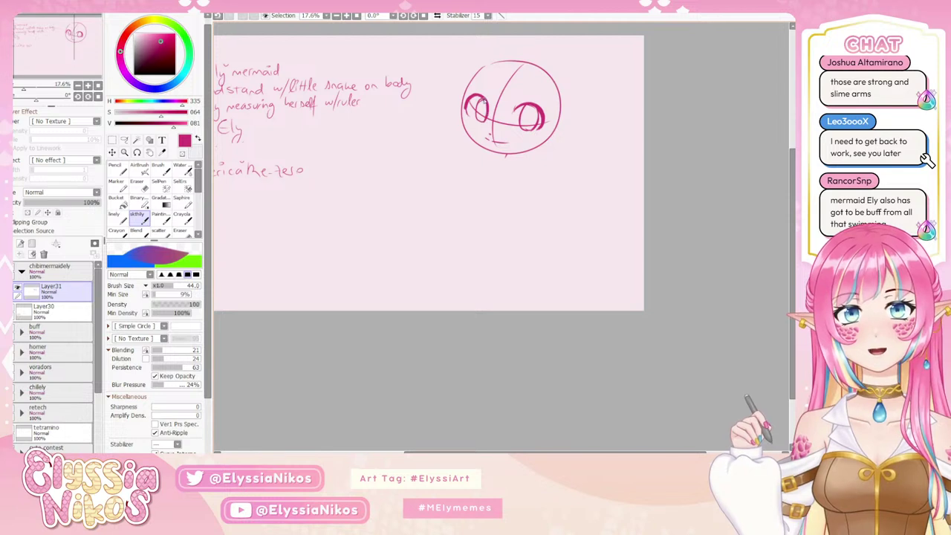
pyautogui.moveTo(480, 111)
pyautogui.mouseDown()
pyautogui.moveTo(483, 104)
pyautogui.moveTo(481, 116)
pyautogui.mouseUp()
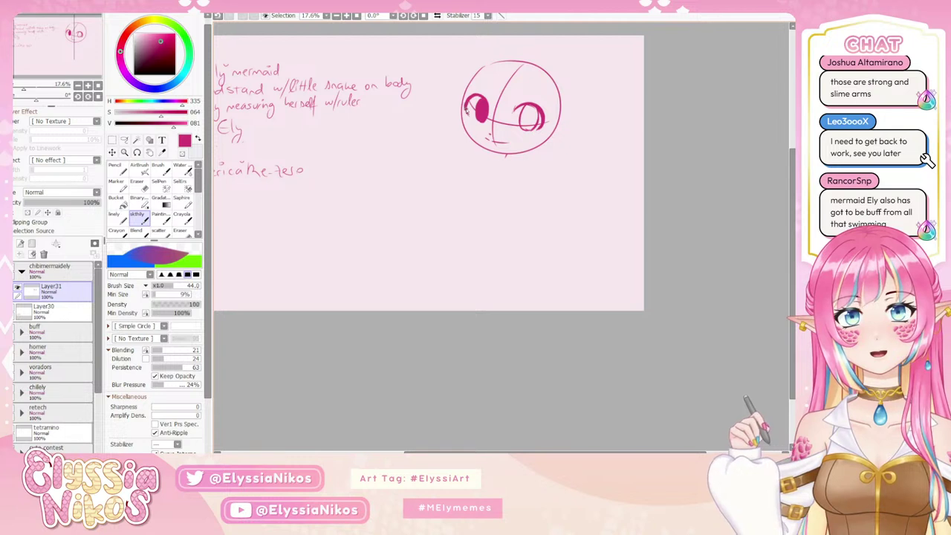
pyautogui.moveTo(466, 106); pyautogui.dragTo(476, 94)
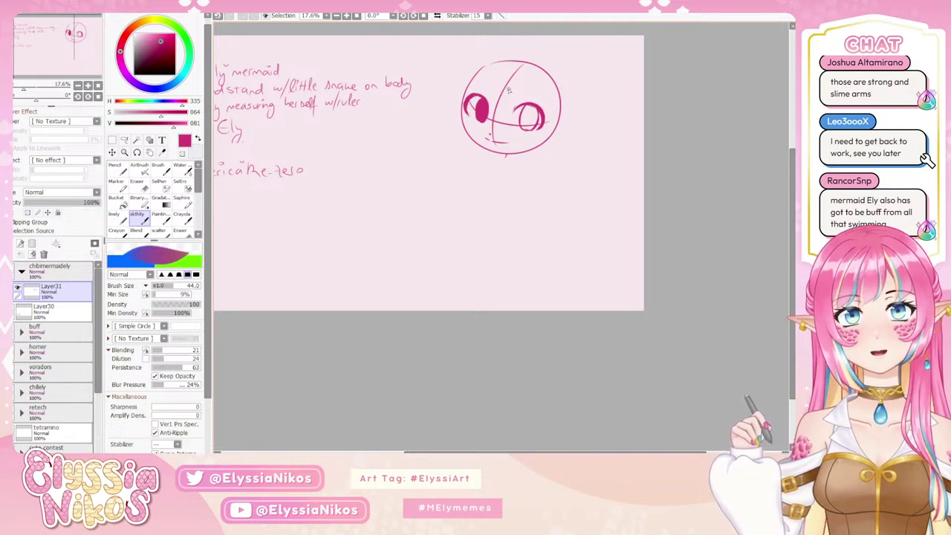
pyautogui.moveTo(536, 128)
pyautogui.mouseDown()
pyautogui.moveTo(550, 113)
pyautogui.moveTo(529, 113)
pyautogui.moveTo(536, 103)
pyautogui.moveTo(536, 117)
pyautogui.mouseUp()
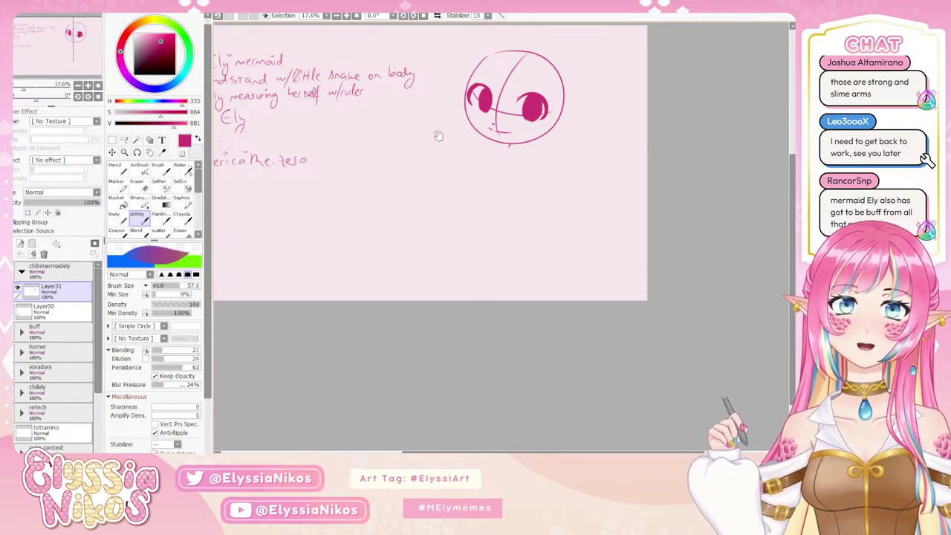
pyautogui.click(437, 16)
pyautogui.click(438, 15)
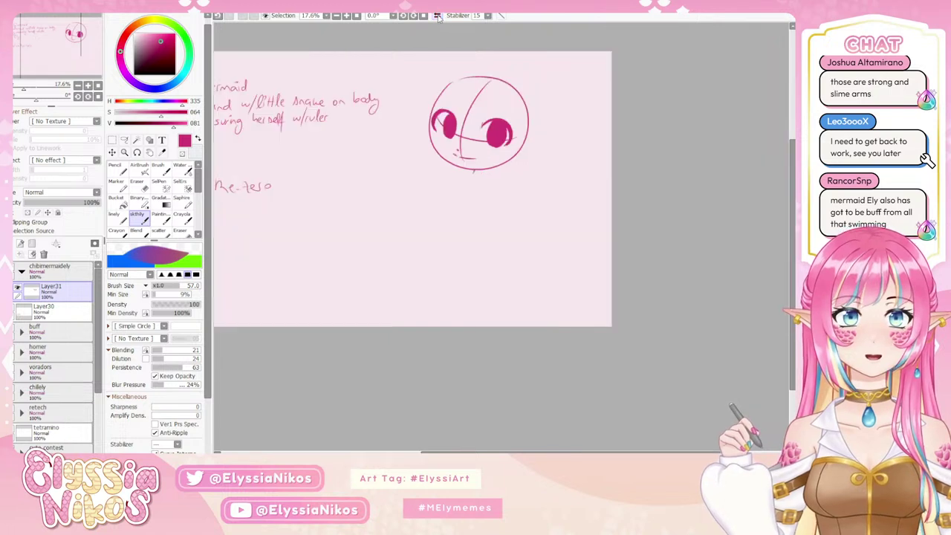
# - Trim stray marks around the right-hand eye with the eraser and try a retouch with the linely brush
pyautogui.press('e')
pyautogui.moveTo(445, 154)
pyautogui.mouseDown()
pyautogui.moveTo(429, 151)
pyautogui.moveTo(461, 135)
pyautogui.mouseUp()
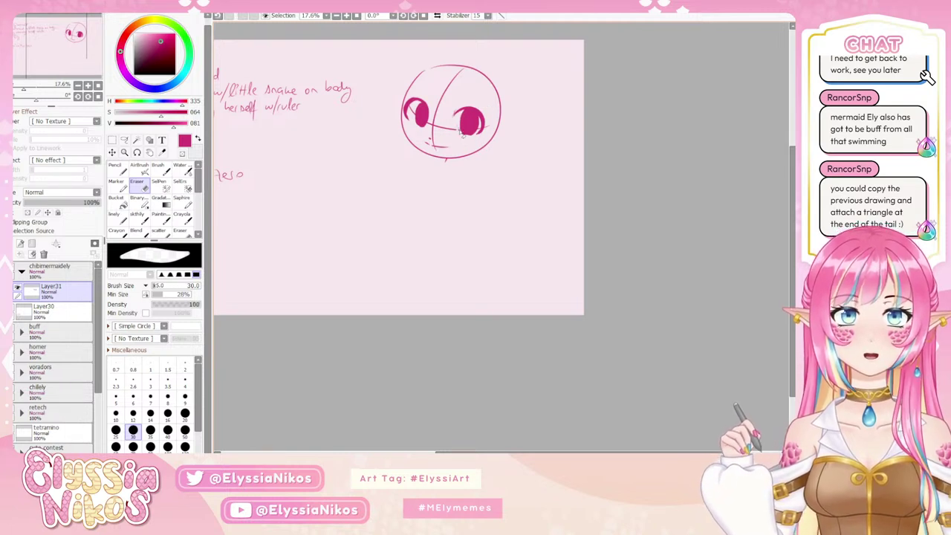
pyautogui.moveTo(450, 147)
pyautogui.mouseDown()
pyautogui.moveTo(477, 130)
pyautogui.moveTo(473, 123)
pyautogui.mouseUp()
pyautogui.click(122, 219)
pyautogui.hotkey('ctrl', 'z')
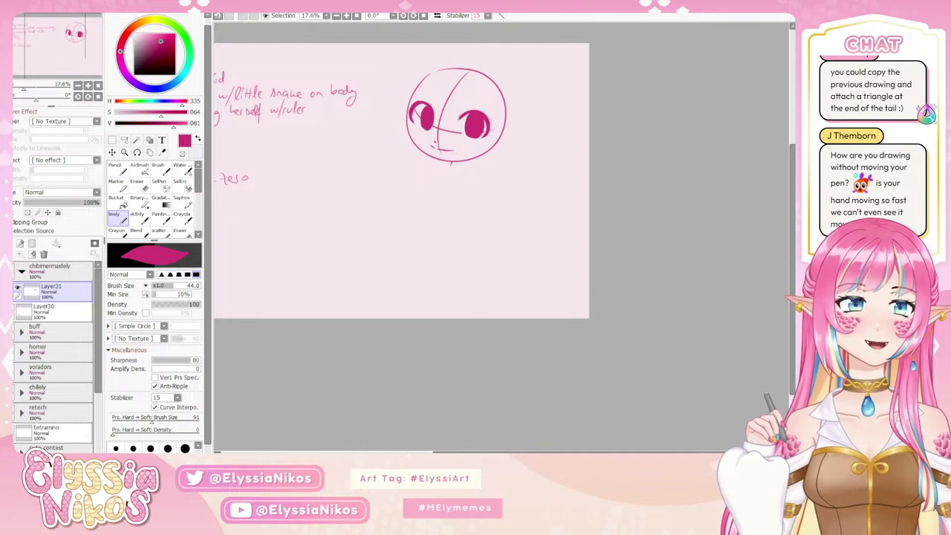
# - Erase the construction lines inside the face and the stray marks beside the mouth and right-hand eye
pyautogui.press('e')
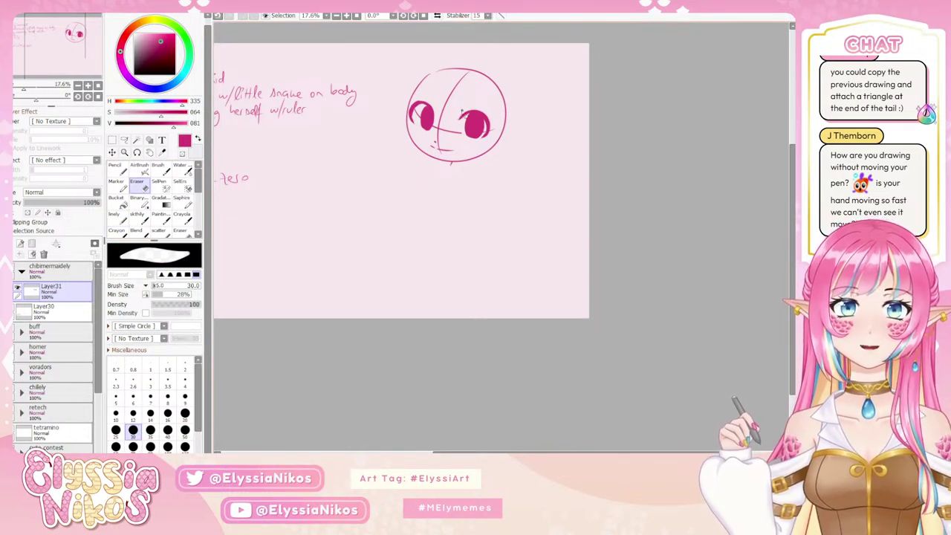
pyautogui.moveTo(450, 111); pyautogui.dragTo(448, 113)
pyautogui.moveTo(448, 114)
pyautogui.mouseDown()
pyautogui.moveTo(440, 131)
pyautogui.moveTo(413, 118)
pyautogui.moveTo(434, 132)
pyautogui.mouseUp()
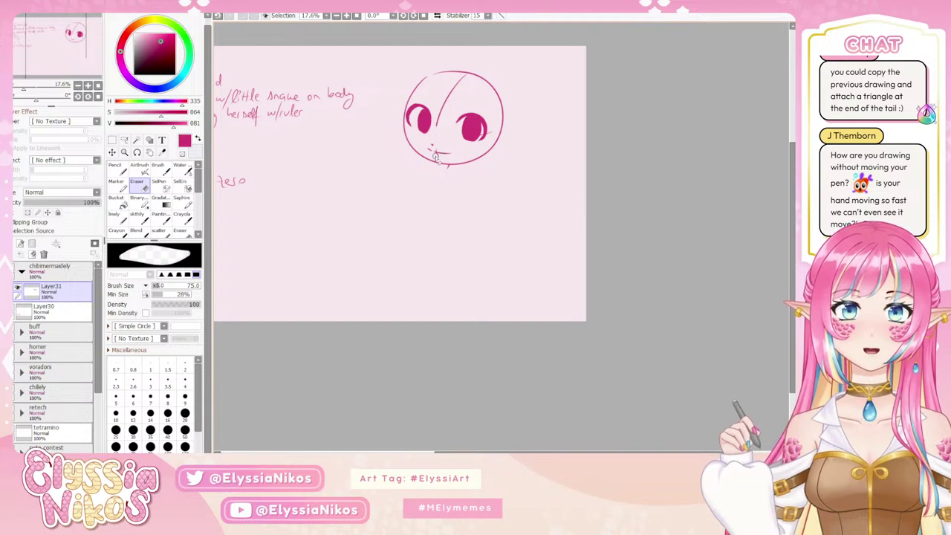
pyautogui.keyDown('ctrl'); pyautogui.keyDown('alt'); pyautogui.moveTo(438, 153); pyautogui.dragTo(417, 153); pyautogui.keyUp('alt'); pyautogui.keyUp('ctrl')
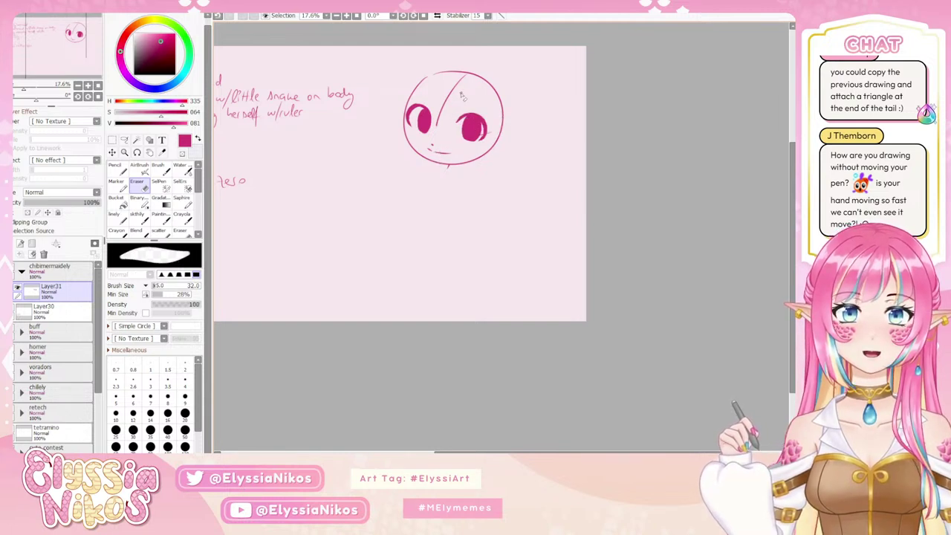
pyautogui.keyDown('ctrl'); pyautogui.keyDown('alt'); pyautogui.moveTo(463, 96); pyautogui.dragTo(484, 95); pyautogui.keyUp('alt'); pyautogui.keyUp('ctrl')
pyautogui.moveTo(437, 125); pyautogui.dragTo(467, 77)
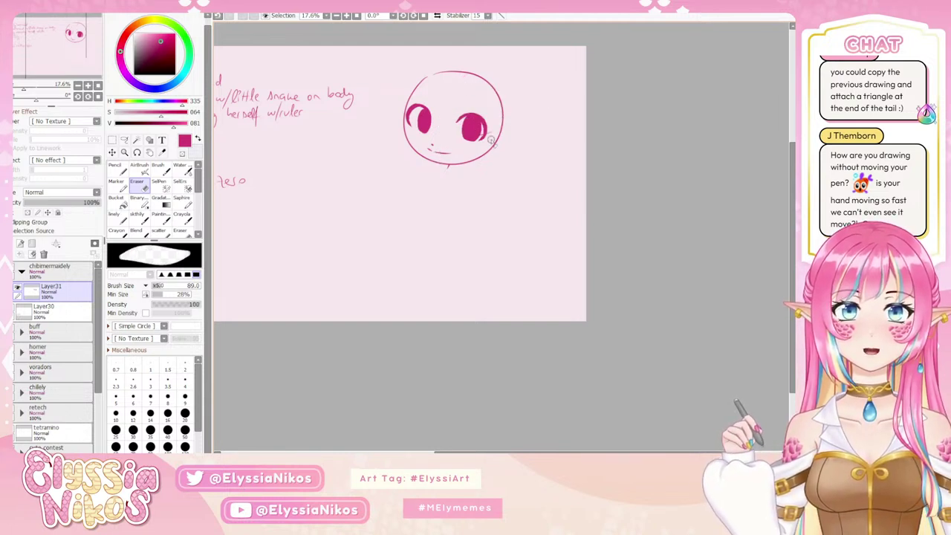
pyautogui.keyDown('ctrl'); pyautogui.keyDown('alt'); pyautogui.moveTo(489, 147); pyautogui.dragTo(469, 148); pyautogui.keyUp('alt'); pyautogui.keyUp('ctrl')
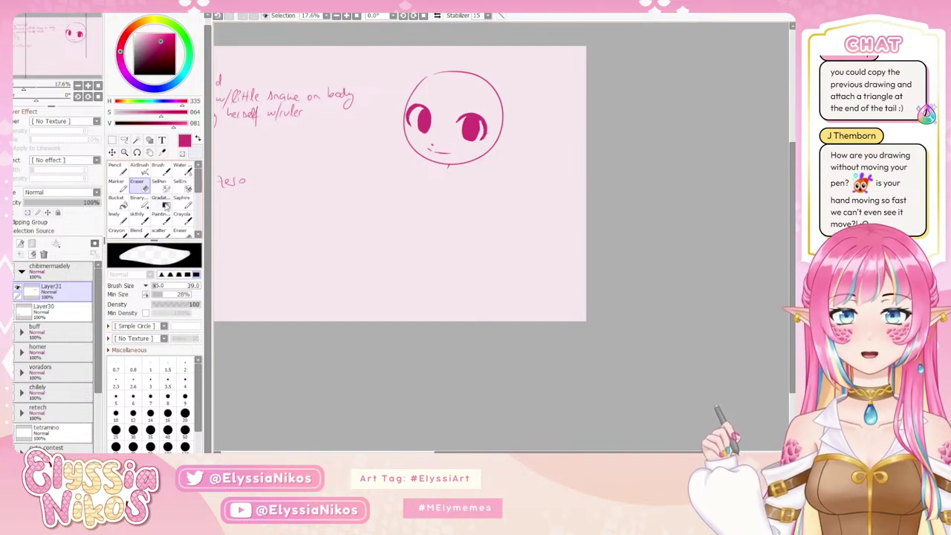
# - Switch to the skthly brush at size 27 and check the cleaned face in a mirrored view
pyautogui.click(139, 218)
pyautogui.press('[')
pyautogui.press('[')
pyautogui.press('[')
pyautogui.press('[')
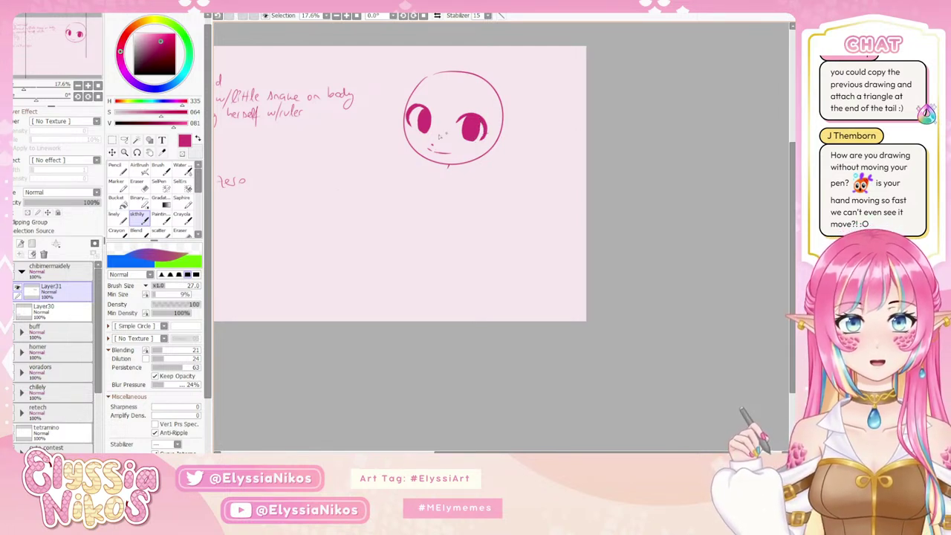
pyautogui.click(437, 16)
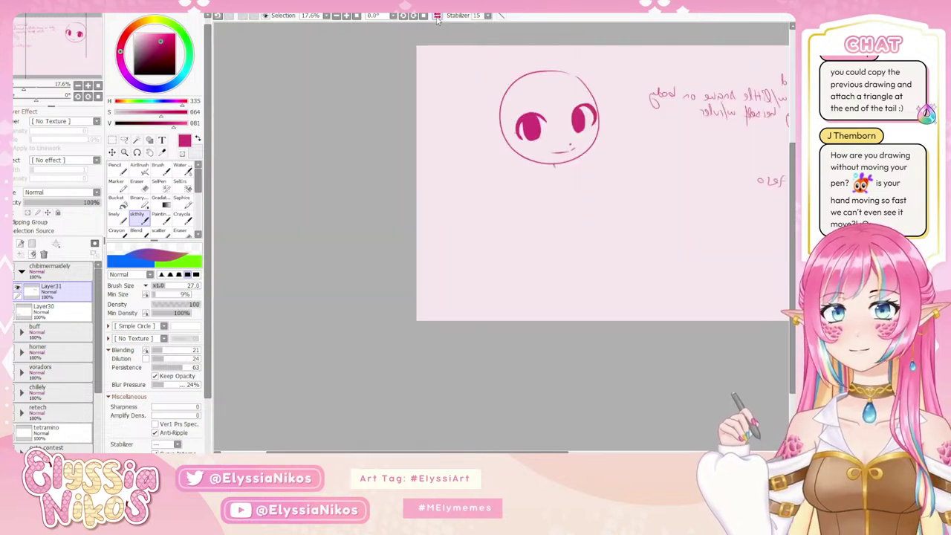
pyautogui.click(437, 16)
# - Add a new layer for the hair and sketch the first bang strand curving down to the right-hand eye
pyautogui.moveTo(442, 184); pyautogui.dragTo(447, 165)
pyautogui.moveTo(493, 99)
pyautogui.mouseDown()
pyautogui.moveTo(508, 129)
pyautogui.moveTo(519, 122)
pyautogui.moveTo(481, 119)
pyautogui.mouseUp()
pyautogui.click(21, 244)
pyautogui.hotkey('ctrl', 'z')
pyautogui.moveTo(513, 85)
pyautogui.mouseDown()
pyautogui.moveTo(496, 118)
pyautogui.moveTo(467, 123)
pyautogui.mouseUp()
pyautogui.hotkey('ctrl', 'z')
pyautogui.hotkey('ctrl', 'z')
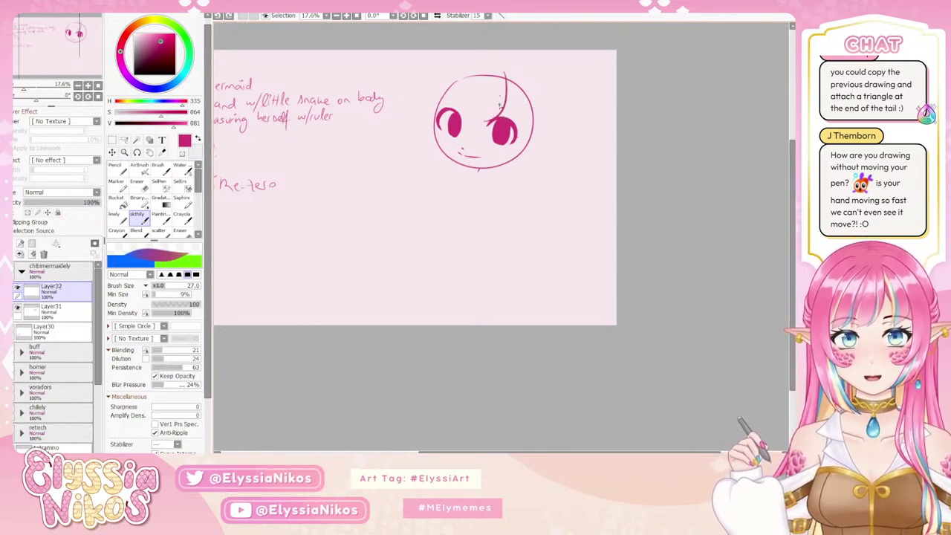
# - Sketch the central bangs across the forehead with a strand sweeping down toward the left-hand eye
pyautogui.moveTo(501, 97)
pyautogui.mouseDown()
pyautogui.moveTo(485, 121)
pyautogui.moveTo(469, 117)
pyautogui.mouseUp()
pyautogui.hotkey('ctrl', 'z')
pyautogui.hotkey('ctrl', 'z')
pyautogui.moveTo(488, 69)
pyautogui.mouseDown()
pyautogui.moveTo(456, 112)
pyautogui.moveTo(467, 119)
pyautogui.mouseUp()
pyautogui.hotkey('ctrl', 'z')
pyautogui.hotkey('ctrl', 'z')
pyautogui.hotkey('ctrl', 'z')
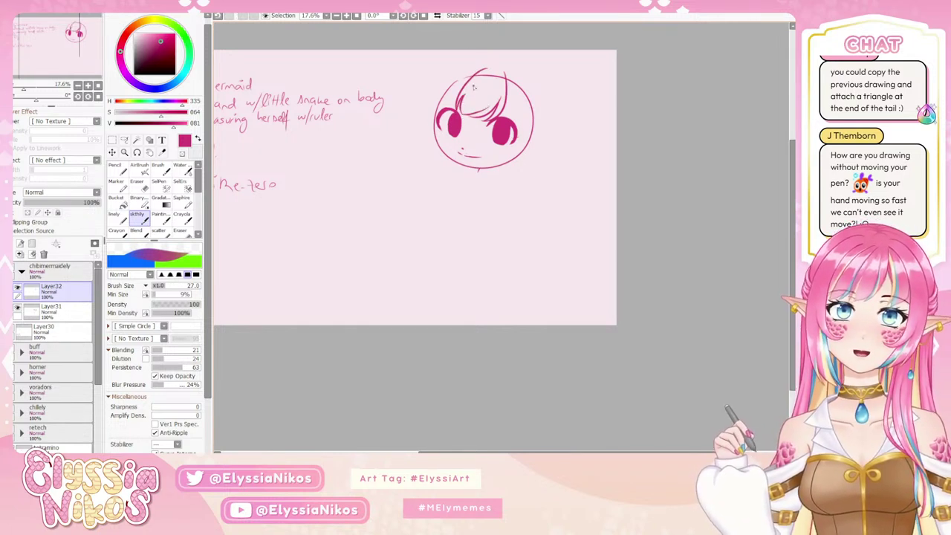
# - Sketch the swept side bangs from the hair parting down over the left-hand eye
pyautogui.moveTo(483, 69); pyautogui.dragTo(436, 103)
pyautogui.hotkey('ctrl', 'z')
pyautogui.hotkey('ctrl', 'z')
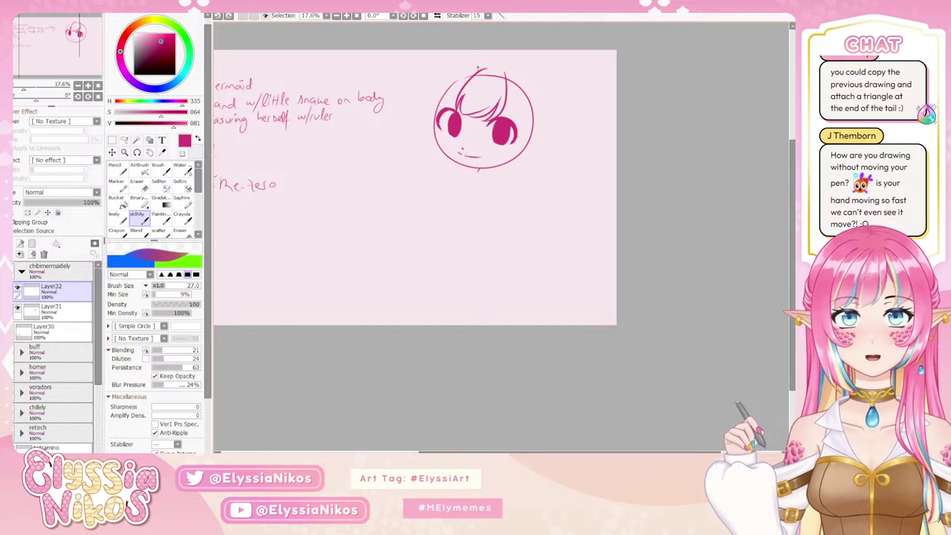
pyautogui.moveTo(479, 67)
pyautogui.mouseDown()
pyautogui.moveTo(433, 112)
pyautogui.moveTo(438, 87)
pyautogui.moveTo(431, 111)
pyautogui.moveTo(436, 95)
pyautogui.moveTo(537, 84)
pyautogui.moveTo(532, 66)
pyautogui.moveTo(500, 87)
pyautogui.moveTo(502, 119)
pyautogui.mouseUp()
pyautogui.hotkey('ctrl', 'z')
pyautogui.hotkey('ctrl', 'z')
pyautogui.hotkey('ctrl', 'z')
pyautogui.hotkey('ctrl', 'z')
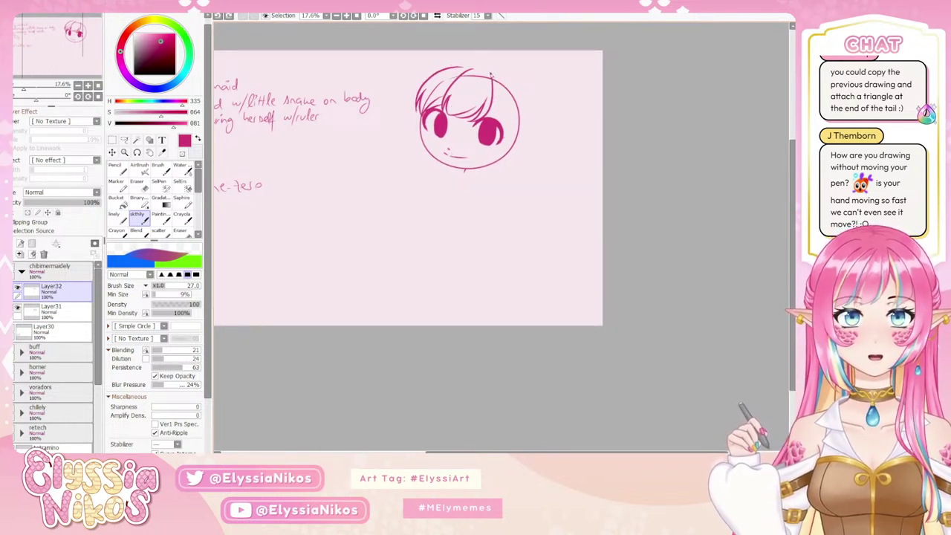
# - Sketch the side bang strands falling past the right-hand eye
pyautogui.moveTo(490, 73)
pyautogui.mouseDown()
pyautogui.moveTo(496, 122)
pyautogui.moveTo(522, 129)
pyautogui.moveTo(511, 150)
pyautogui.moveTo(518, 154)
pyautogui.mouseUp()
pyautogui.hotkey('ctrl', 'z')
pyautogui.hotkey('ctrl', 'z')
pyautogui.hotkey('ctrl', 'z')
pyautogui.hotkey('ctrl', 'z')
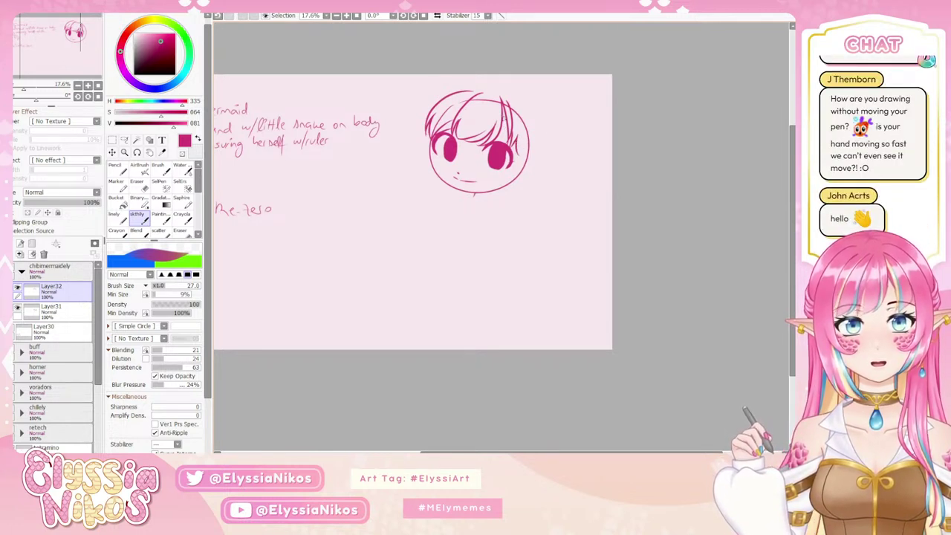
# - Sketch the outer crown outline of the hair from the top of the head down its left side
pyautogui.moveTo(529, 115); pyautogui.dragTo(533, 117)
pyautogui.moveTo(485, 93); pyautogui.dragTo(491, 95)
pyautogui.moveTo(446, 96)
pyautogui.mouseDown()
pyautogui.moveTo(489, 88)
pyautogui.moveTo(455, 91)
pyautogui.moveTo(437, 111)
pyautogui.mouseUp()
pyautogui.hotkey('ctrl', 'z')
pyautogui.hotkey('ctrl', 'z')
pyautogui.hotkey('ctrl', 'z')
pyautogui.hotkey('ctrl', 'z')
pyautogui.moveTo(488, 87); pyautogui.dragTo(438, 112)
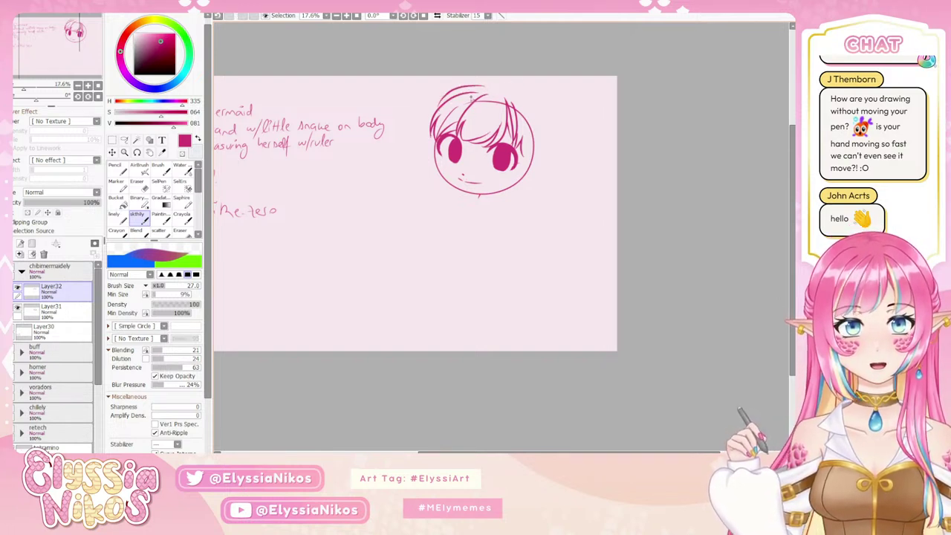
pyautogui.hotkey('ctrl', 'z')
pyautogui.moveTo(487, 87); pyautogui.dragTo(441, 106)
pyautogui.hotkey('ctrl', 'z')
pyautogui.moveTo(489, 85)
pyautogui.mouseDown()
pyautogui.moveTo(442, 104)
pyautogui.moveTo(428, 186)
pyautogui.mouseUp()
pyautogui.hotkey('ctrl', 'z')
# - Sketch a long wavy lock flowing outward from the left side of the head
pyautogui.moveTo(430, 136); pyautogui.dragTo(422, 210)
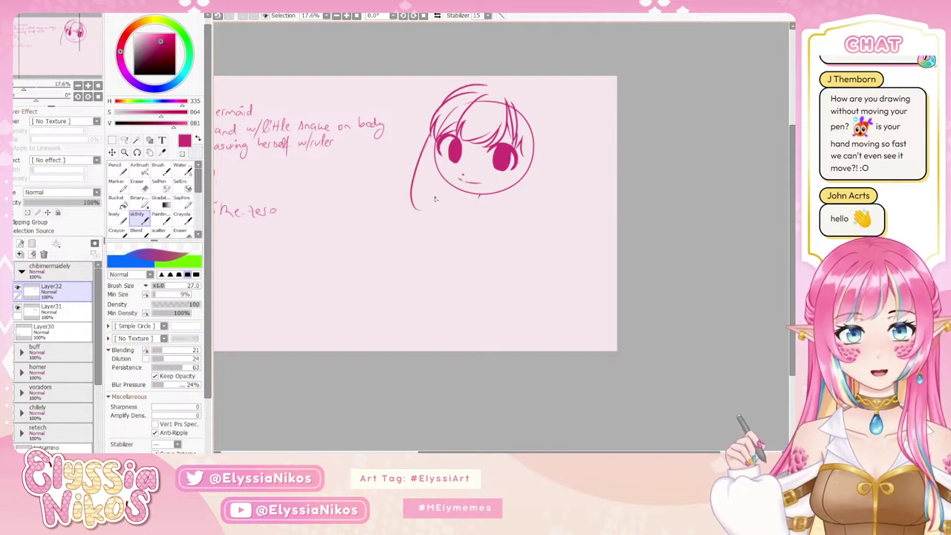
pyautogui.hotkey('ctrl', 'z')
pyautogui.hotkey('ctrl', 'z')
pyautogui.hotkey('ctrl', 'z')
pyautogui.moveTo(481, 85)
pyautogui.mouseDown()
pyautogui.moveTo(442, 106)
pyautogui.moveTo(452, 101)
pyautogui.mouseUp()
pyautogui.hotkey('ctrl', 'z')
pyautogui.hotkey('ctrl', 'z')
pyautogui.moveTo(431, 136)
pyautogui.mouseDown()
pyautogui.moveTo(416, 164)
pyautogui.moveTo(393, 176)
pyautogui.moveTo(399, 160)
pyautogui.moveTo(388, 186)
pyautogui.moveTo(407, 199)
pyautogui.mouseUp()
pyautogui.hotkey('ctrl', 'z')
pyautogui.hotkey('ctrl', 'z')
pyautogui.hotkey('ctrl', 'z')
pyautogui.moveTo(437, 169)
pyautogui.mouseDown()
pyautogui.moveTo(416, 192)
pyautogui.moveTo(407, 179)
pyautogui.moveTo(401, 196)
pyautogui.moveTo(405, 176)
pyautogui.moveTo(407, 201)
pyautogui.mouseUp()
pyautogui.hotkey('ctrl', 'z')
pyautogui.hotkey('ctrl', 'z')
pyautogui.hotkey('ctrl', 'z')
# - Sketch the inner hair strand curving from the crown down the right side of the face
pyautogui.scroll(-1, 515, 147)
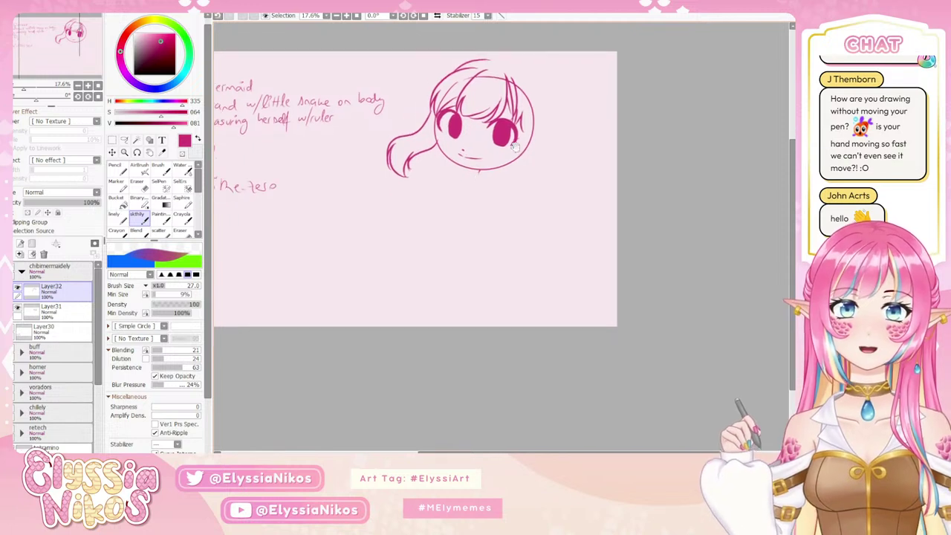
pyautogui.moveTo(511, 70); pyautogui.dragTo(531, 104)
pyautogui.hotkey('ctrl', 'z')
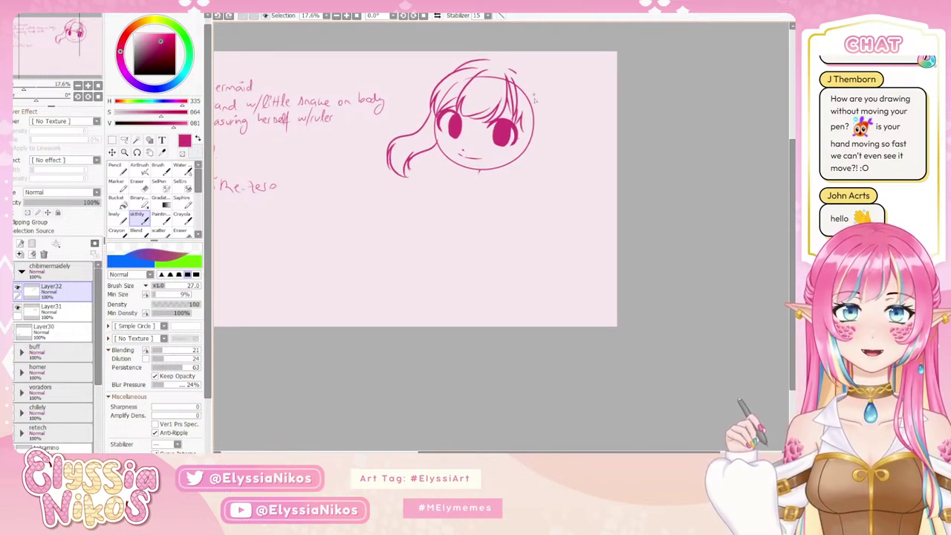
pyautogui.hotkey('ctrl', 'z')
pyautogui.moveTo(513, 72)
pyautogui.mouseDown()
pyautogui.moveTo(535, 125)
pyautogui.moveTo(514, 168)
pyautogui.mouseUp()
pyautogui.hotkey('ctrl', 'z')
pyautogui.moveTo(513, 70); pyautogui.dragTo(521, 104)
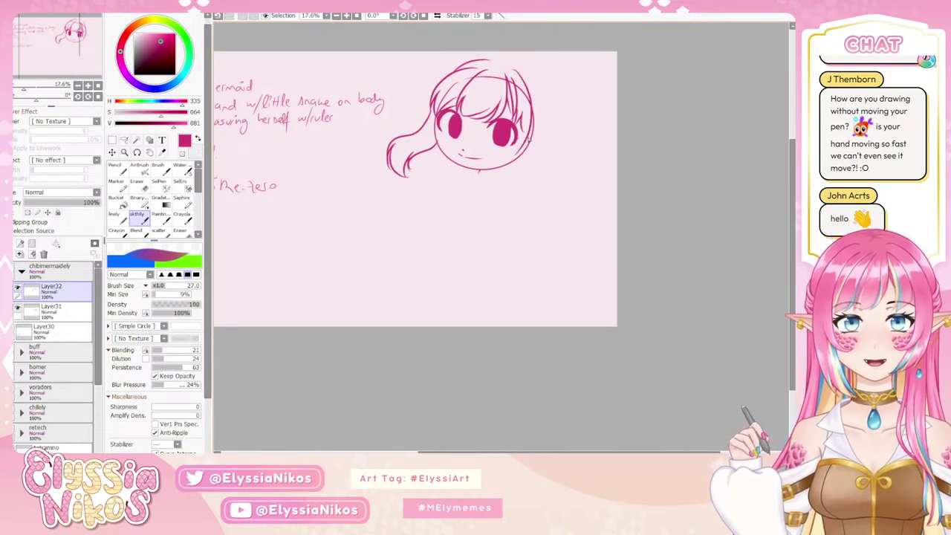
# - Sketch the outer outline of the hair on the right side, curving from the crown to chin level
pyautogui.moveTo(519, 64)
pyautogui.mouseDown()
pyautogui.moveTo(549, 112)
pyautogui.moveTo(541, 100)
pyautogui.moveTo(550, 146)
pyautogui.moveTo(530, 170)
pyautogui.mouseUp()
pyautogui.hotkey('ctrl', 'z')
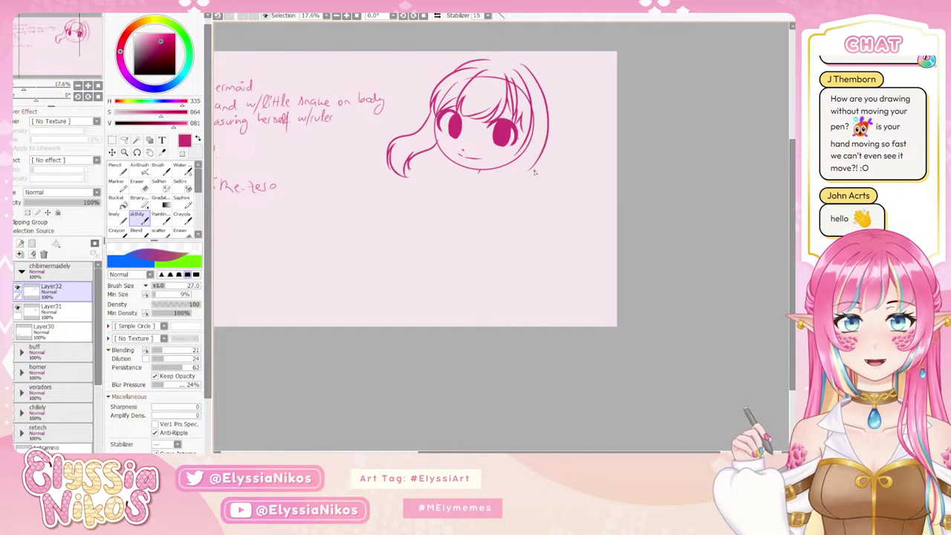
pyautogui.hotkey('ctrl', 'z')
pyautogui.moveTo(520, 64)
pyautogui.mouseDown()
pyautogui.moveTo(541, 161)
pyautogui.moveTo(528, 165)
pyautogui.mouseUp()
pyautogui.hotkey('ctrl', 'z')
pyautogui.hotkey('ctrl', 'z')
pyautogui.moveTo(521, 66)
pyautogui.mouseDown()
pyautogui.moveTo(545, 159)
pyautogui.moveTo(570, 147)
pyautogui.moveTo(523, 171)
pyautogui.mouseUp()
pyautogui.hotkey('ctrl', 'z')
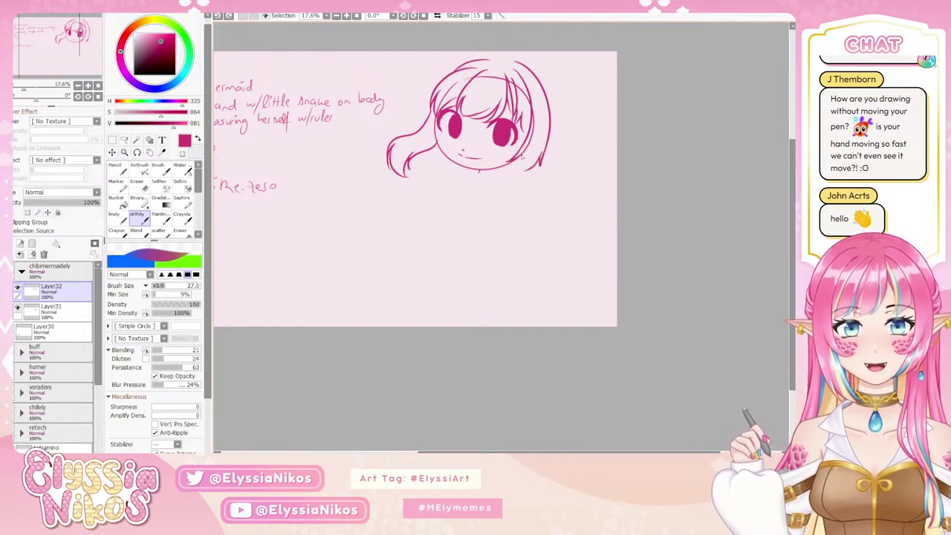
# - Finish the pointed hair tips beside the right cheek and add a short flicked strand above the left lock
pyautogui.moveTo(531, 172)
pyautogui.mouseDown()
pyautogui.moveTo(546, 171)
pyautogui.moveTo(539, 166)
pyautogui.mouseUp()
pyautogui.hotkey('ctrl', 'z')
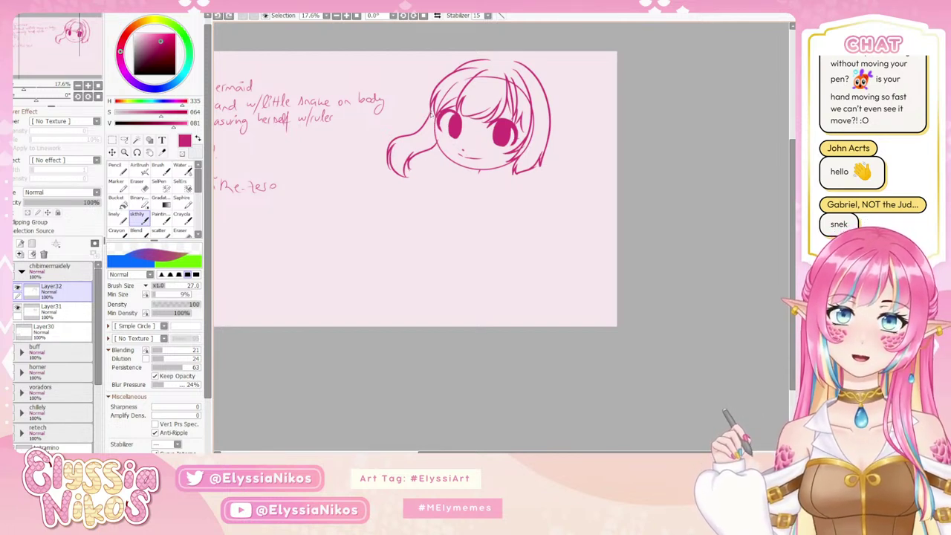
pyautogui.moveTo(402, 123); pyautogui.dragTo(433, 131)
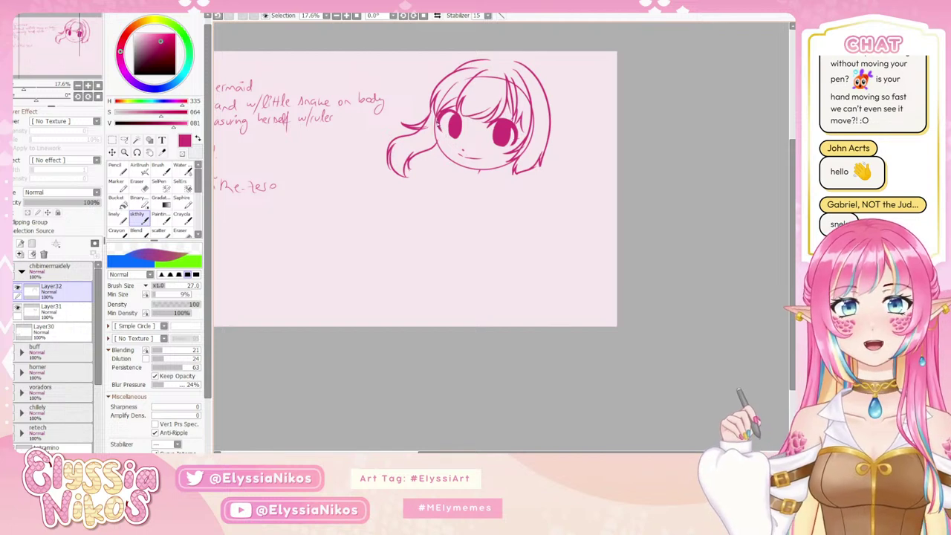
# - Select Layer31 and try reworking the outline along the left side of the face
pyautogui.click(81, 306)
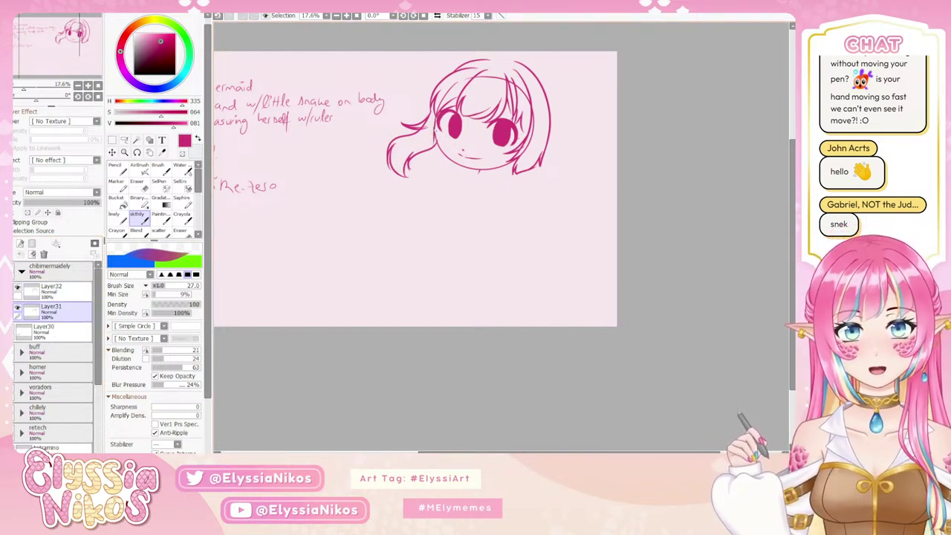
pyautogui.hotkey('ctrl', 'z')
pyautogui.moveTo(436, 120)
pyautogui.mouseDown()
pyautogui.moveTo(444, 158)
pyautogui.moveTo(369, 182)
pyautogui.mouseUp()
pyautogui.hotkey('ctrl', 'z')
pyautogui.hotkey('ctrl', 'z')
pyautogui.click(47, 99)
pyautogui.click(87, 85)
pyautogui.moveTo(415, 148); pyautogui.dragTo(366, 183)
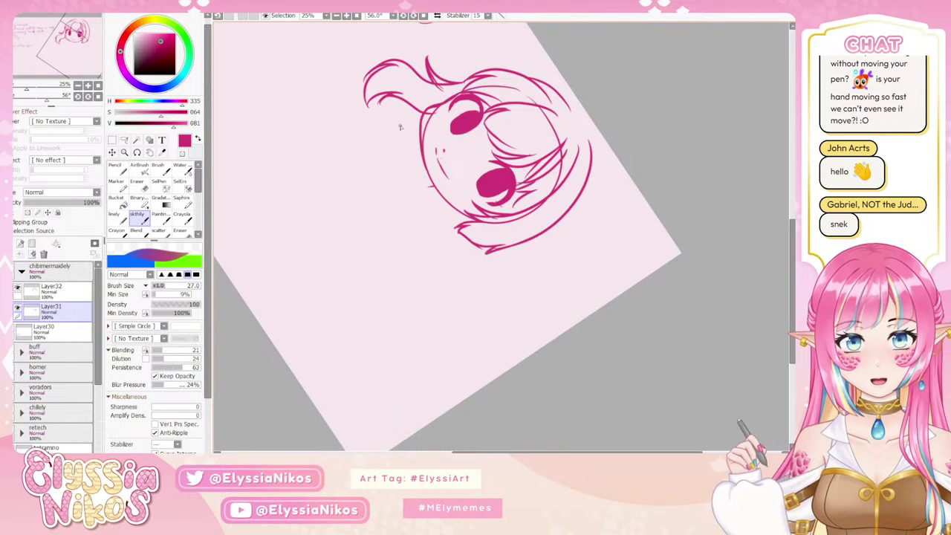
pyautogui.press('Home')
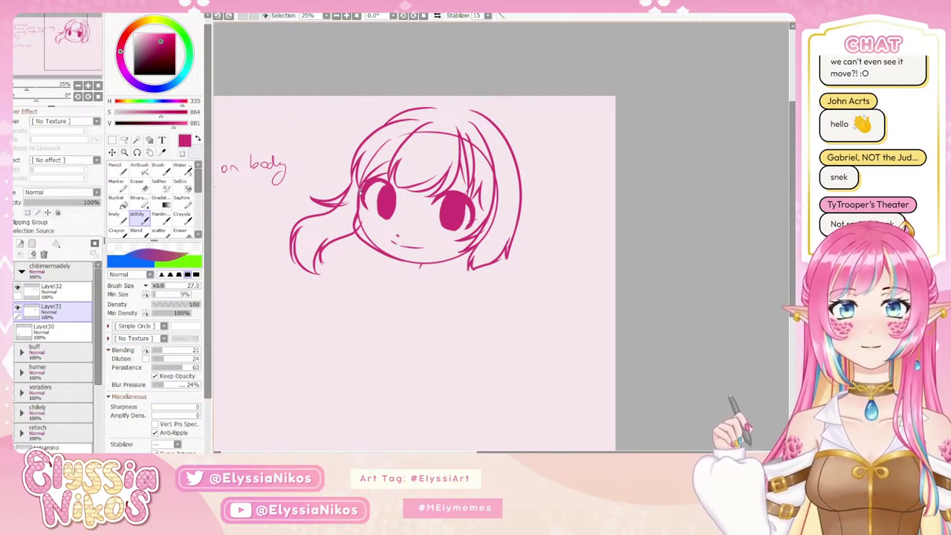
# - Erase the outline at the left cheek and redraw it as a rounded curve running down to the chin
pyautogui.press('e')
pyautogui.moveTo(233, 182); pyautogui.dragTo(241, 162)
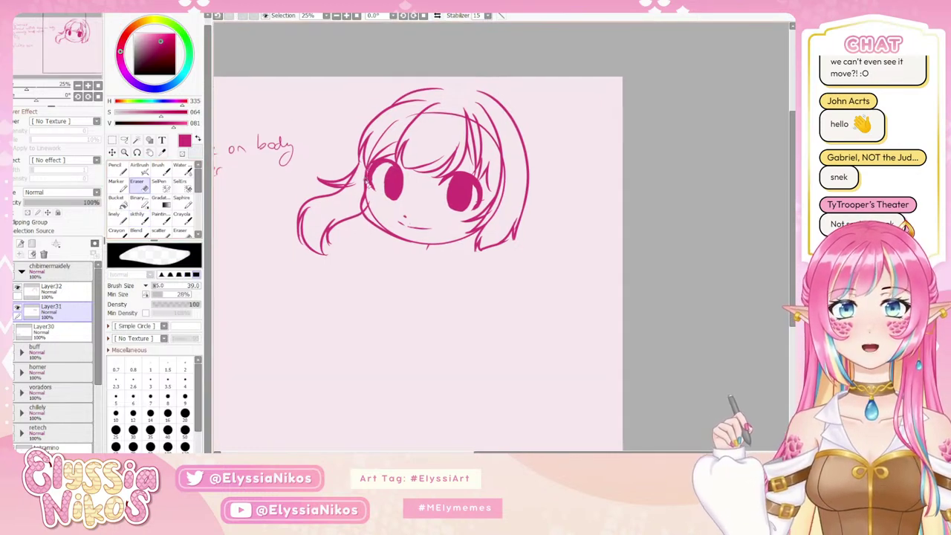
pyautogui.moveTo(347, 190); pyautogui.dragTo(362, 182)
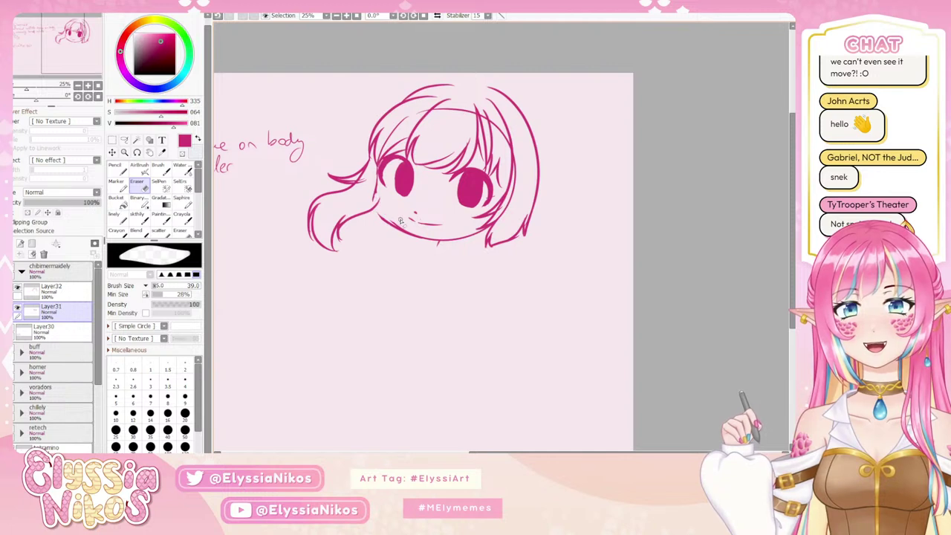
pyautogui.click(138, 217)
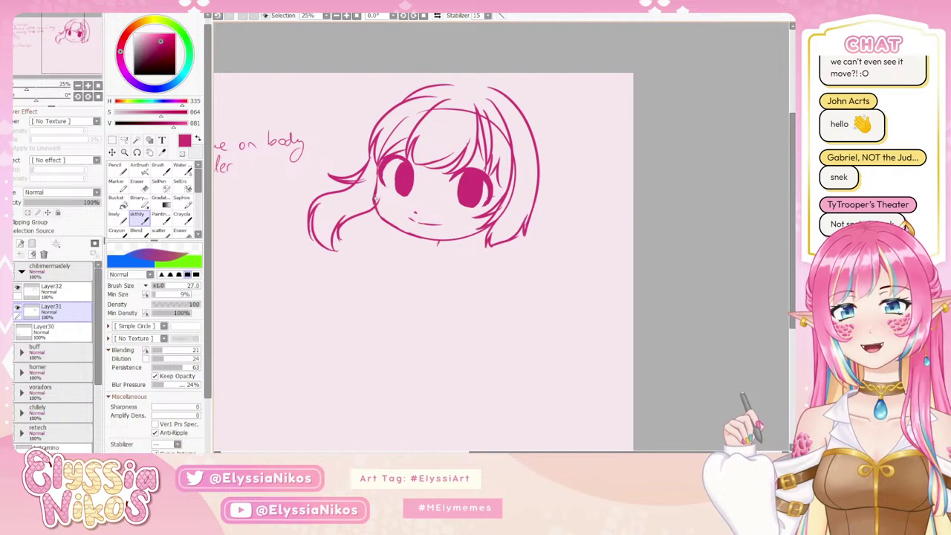
pyautogui.moveTo(383, 215); pyautogui.dragTo(427, 240)
pyautogui.hotkey('ctrl', 'z')
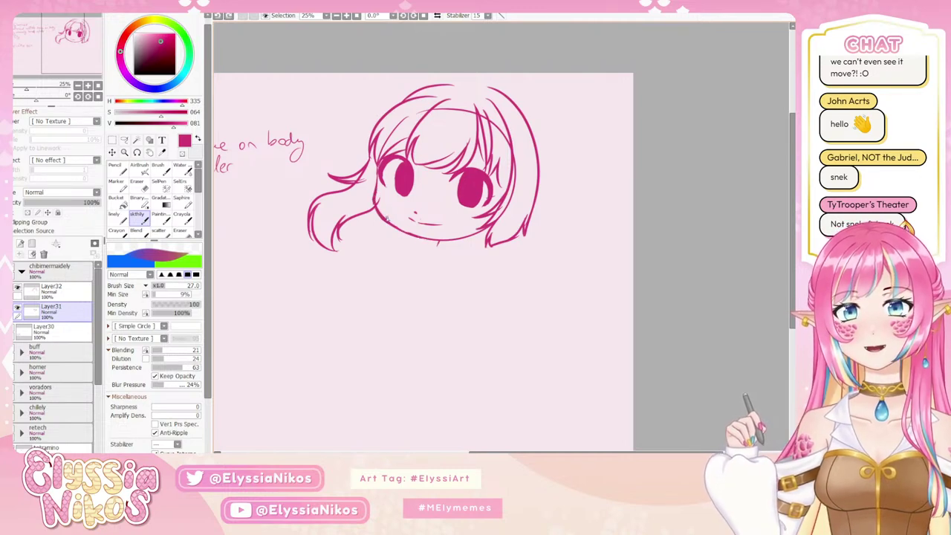
pyautogui.moveTo(384, 218); pyautogui.dragTo(417, 237)
pyautogui.hotkey('ctrl', 'z')
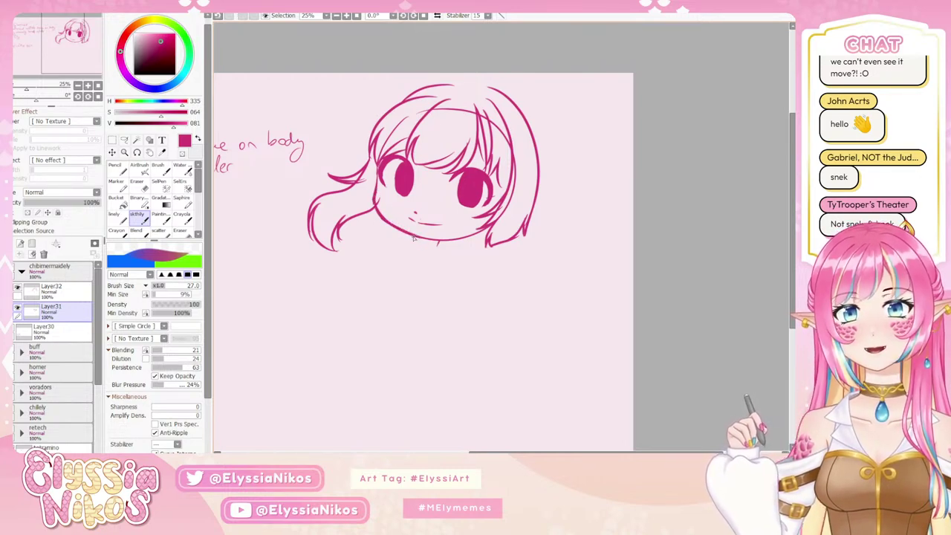
# - Sketch a cluster of small oval scales on the right cheek below the eye
pyautogui.moveTo(292, 223); pyautogui.dragTo(279, 190)
pyautogui.press('e')
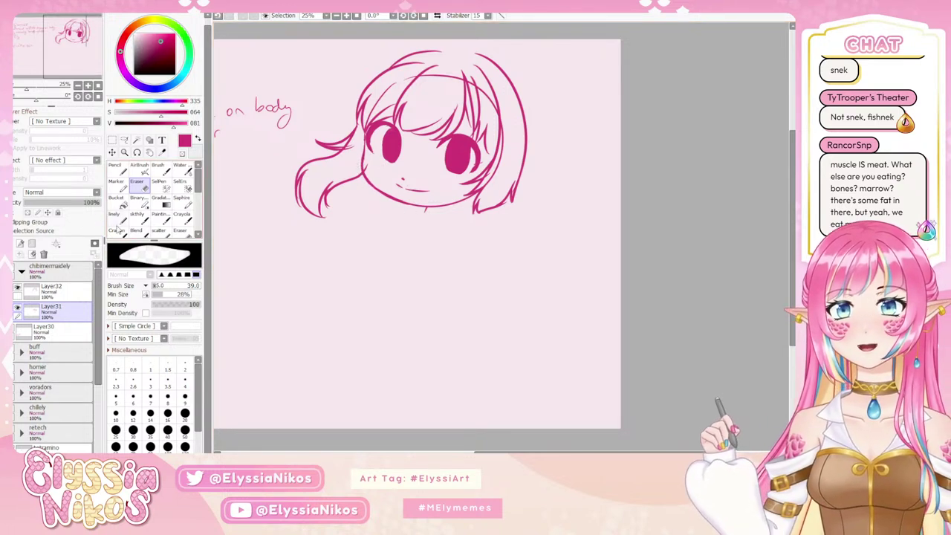
pyautogui.click(145, 219)
pyautogui.moveTo(385, 204); pyautogui.dragTo(388, 175)
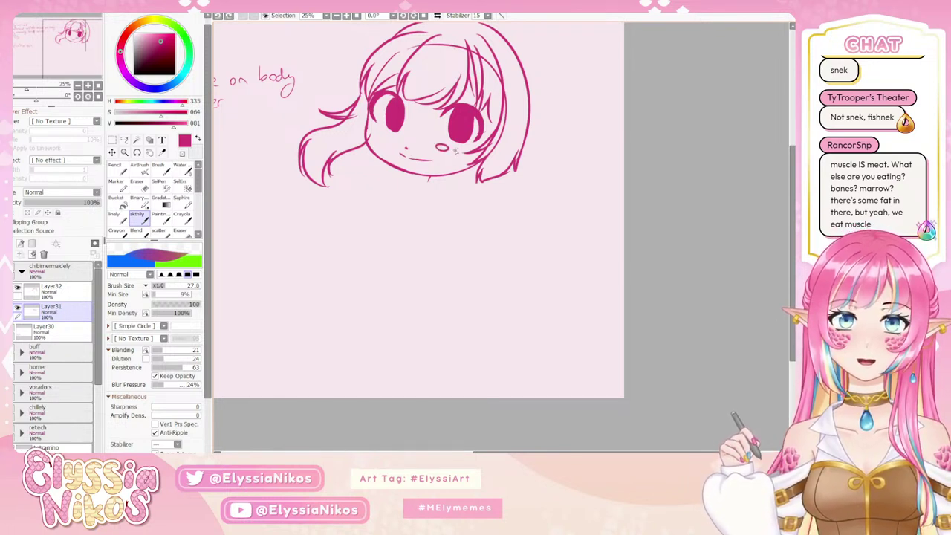
pyautogui.moveTo(455, 153)
pyautogui.mouseDown()
pyautogui.moveTo(459, 165)
pyautogui.moveTo(453, 154)
pyautogui.moveTo(479, 150)
pyautogui.mouseUp()
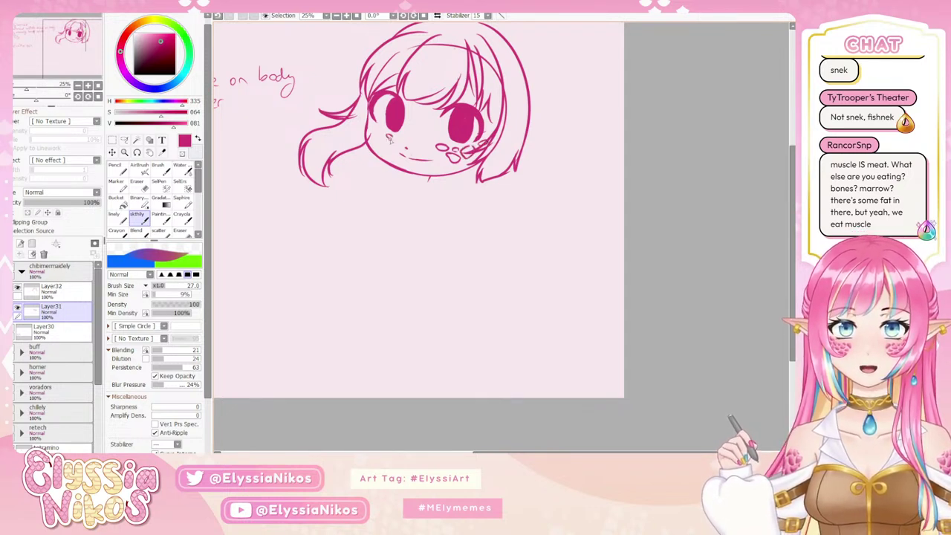
# - Sketch a matching cluster of small oval scales on the left cheek, redoing the ovals that do not fit
pyautogui.hotkey('ctrl', 'z')
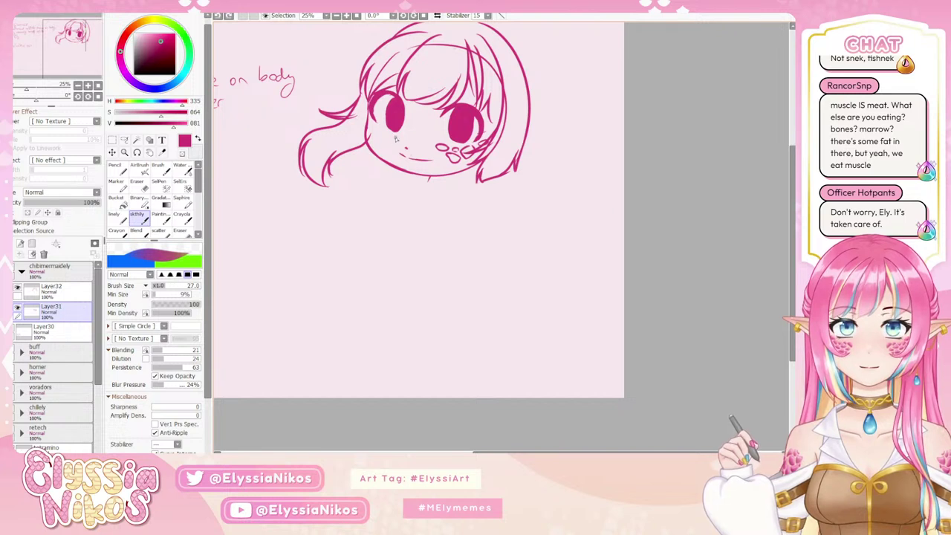
pyautogui.moveTo(394, 135)
pyautogui.mouseDown()
pyautogui.moveTo(382, 131)
pyautogui.moveTo(383, 149)
pyautogui.moveTo(373, 144)
pyautogui.moveTo(384, 138)
pyautogui.moveTo(372, 138)
pyautogui.mouseUp()
pyautogui.hotkey('ctrl', 'z')
pyautogui.hotkey('ctrl', 'z')
pyautogui.hotkey('ctrl', 'z')
pyautogui.hotkey('ctrl', 'z')
pyautogui.hotkey('ctrl', 'z')
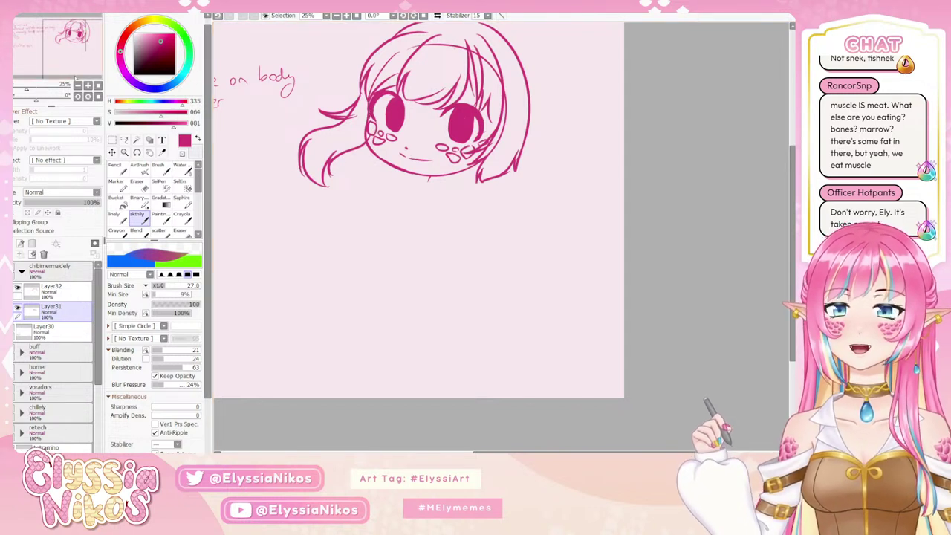
# - Check Layer32 by toggling its visibility, then select it and add short strokes to the hair outline at the crown
pyautogui.click(78, 86)
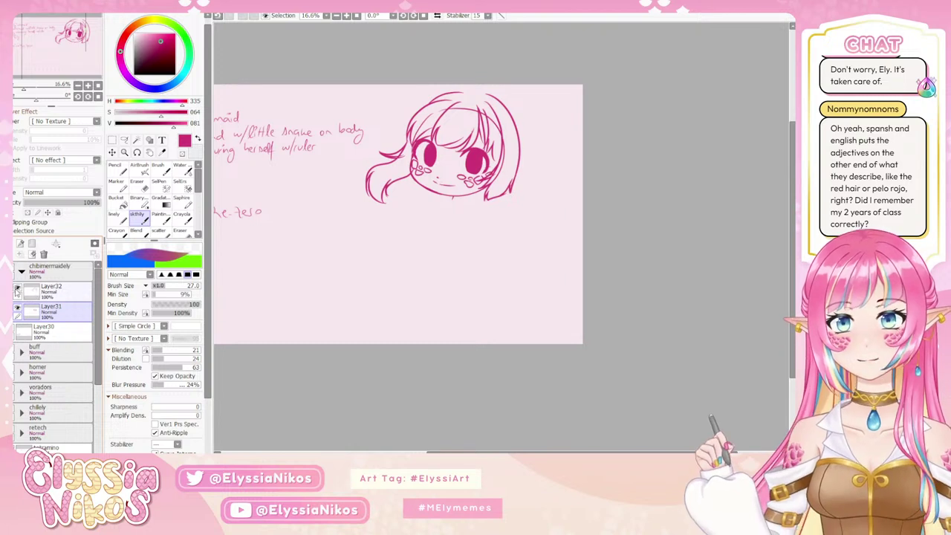
pyautogui.click(18, 289)
pyautogui.click(18, 289)
pyautogui.click(33, 293)
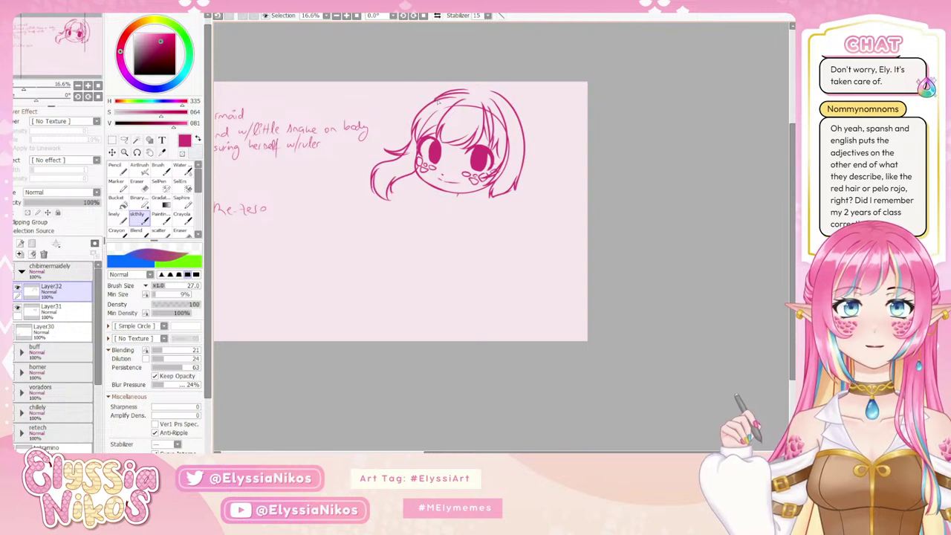
pyautogui.moveTo(486, 151); pyautogui.dragTo(457, 154)
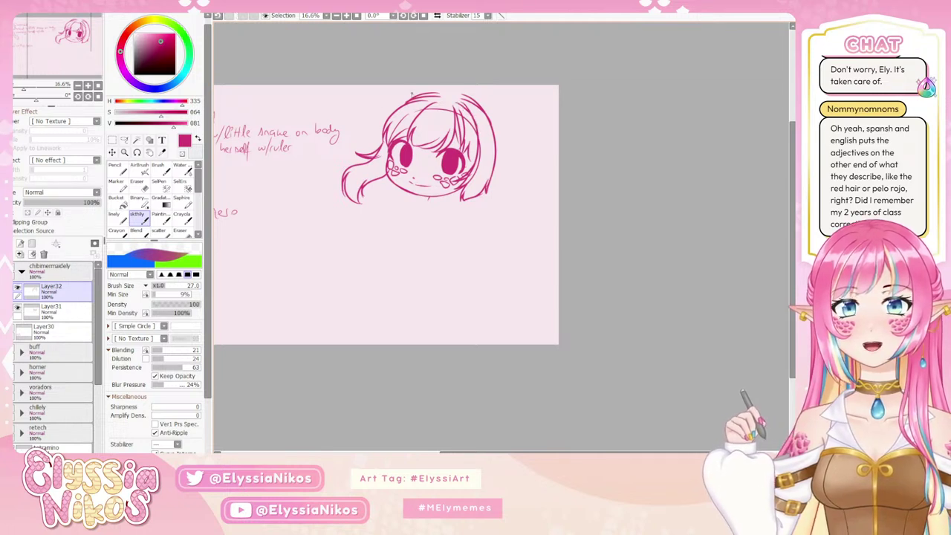
pyautogui.press('e')
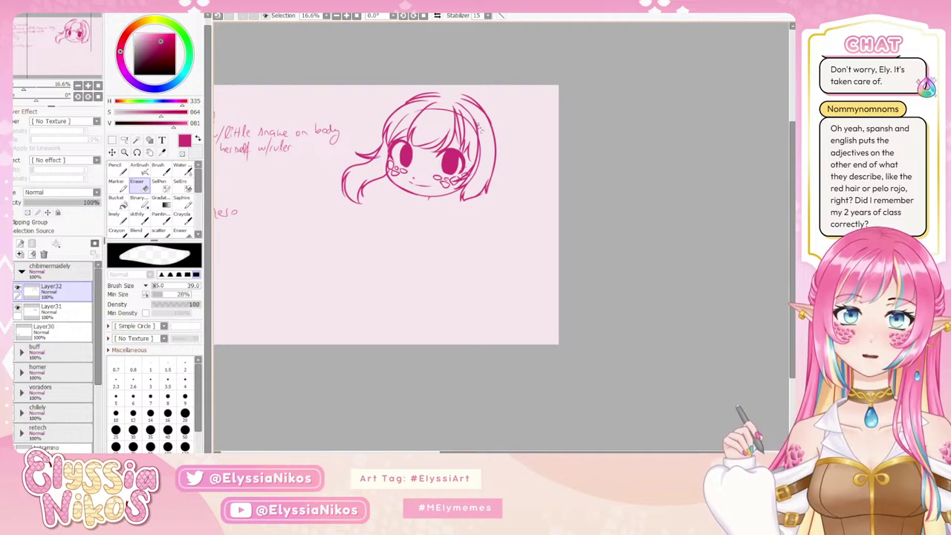
pyautogui.click(138, 214)
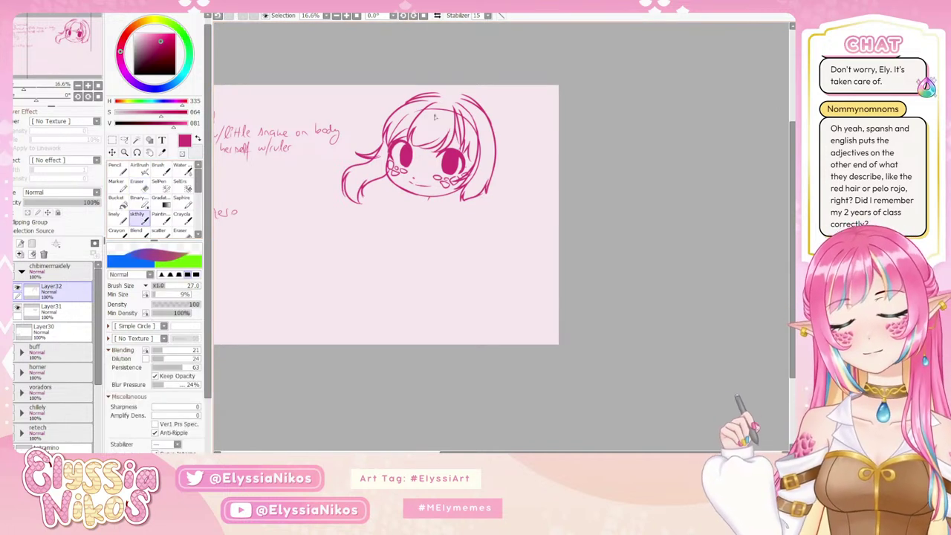
# - Try reworking the hair strokes on the right side of the crown and trimming them with the Eraser
pyautogui.hotkey('ctrl', 'z')
pyautogui.moveTo(466, 108)
pyautogui.mouseDown()
pyautogui.moveTo(481, 139)
pyautogui.moveTo(477, 133)
pyautogui.mouseUp()
pyautogui.hotkey('ctrl', 'z')
pyautogui.hotkey('ctrl', 'z')
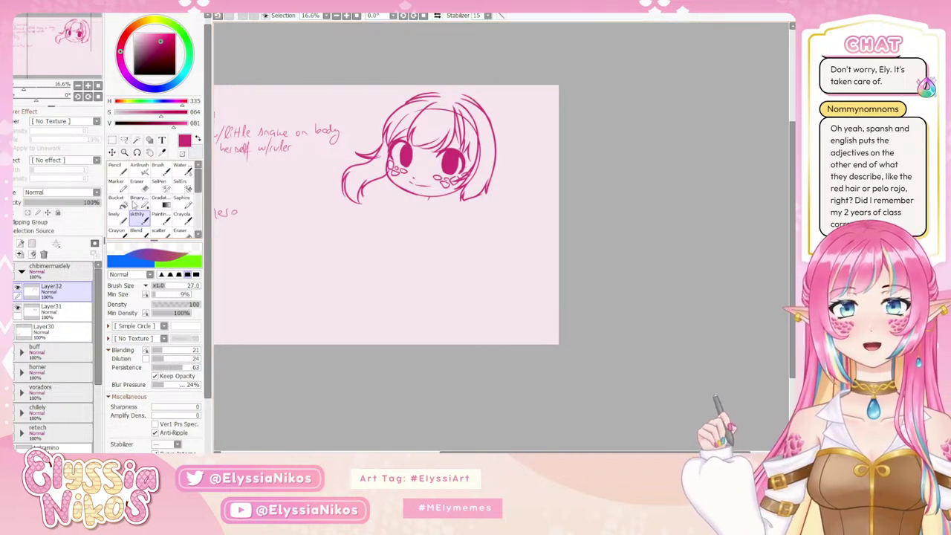
pyautogui.click(141, 185)
pyautogui.moveTo(431, 109)
pyautogui.mouseDown()
pyautogui.moveTo(458, 86)
pyautogui.moveTo(407, 112)
pyautogui.moveTo(341, 122)
pyautogui.moveTo(429, 116)
pyautogui.moveTo(409, 86)
pyautogui.moveTo(438, 99)
pyautogui.moveTo(410, 88)
pyautogui.moveTo(444, 110)
pyautogui.mouseUp()
pyautogui.hotkey('ctrl', 'z')
pyautogui.hotkey('ctrl', 'z')
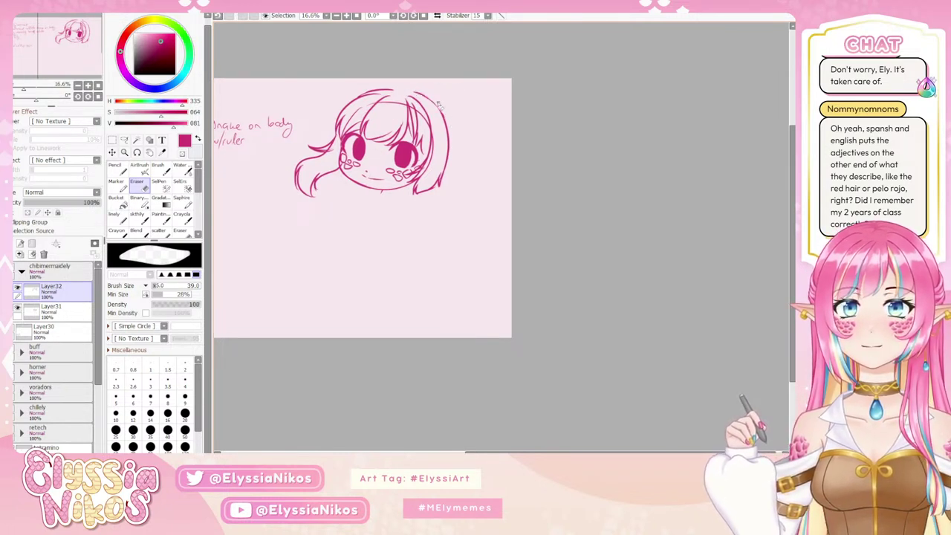
pyautogui.click(138, 217)
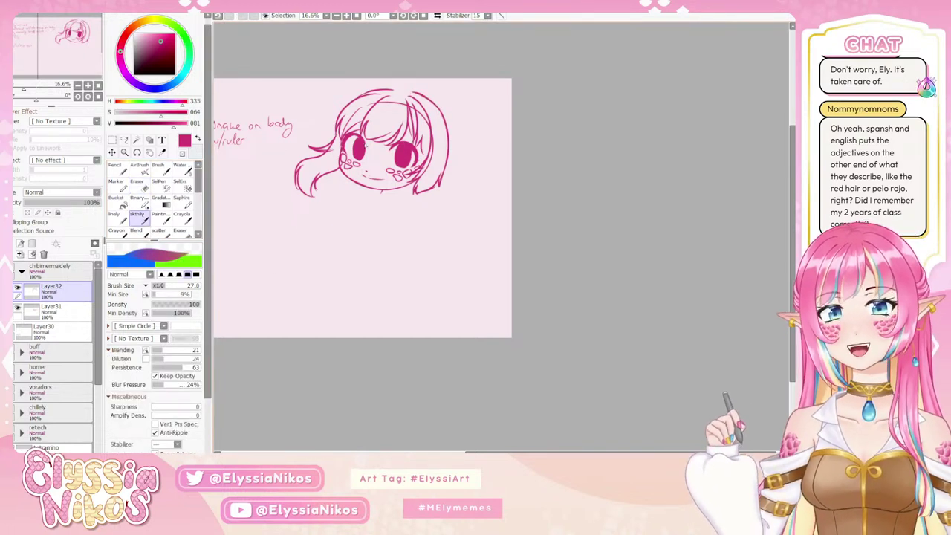
# - Select Layer31 and add a new layer directly above it for the body sketch
pyautogui.moveTo(358, 193); pyautogui.dragTo(389, 146)
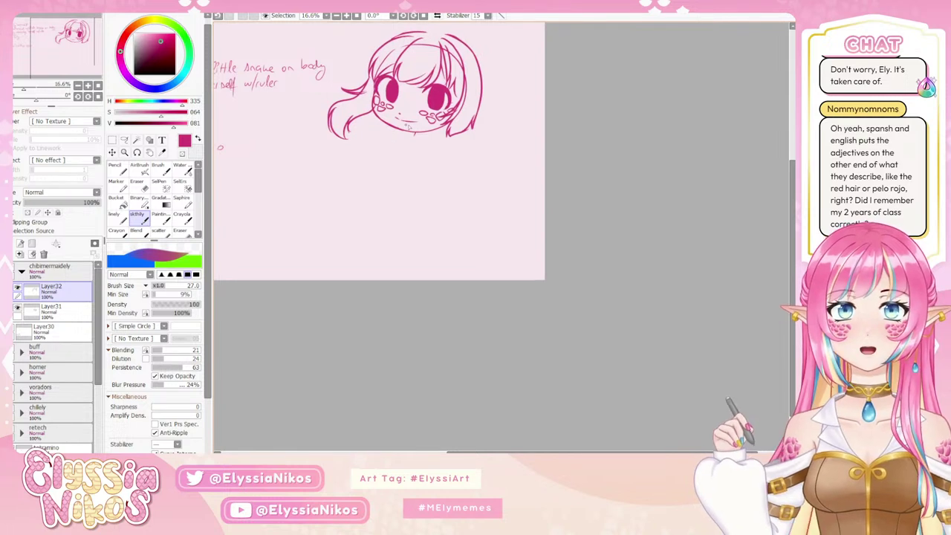
pyautogui.moveTo(381, 114); pyautogui.dragTo(374, 117)
pyautogui.moveTo(378, 152)
pyautogui.mouseDown()
pyautogui.moveTo(390, 111)
pyautogui.moveTo(405, 139)
pyautogui.mouseUp()
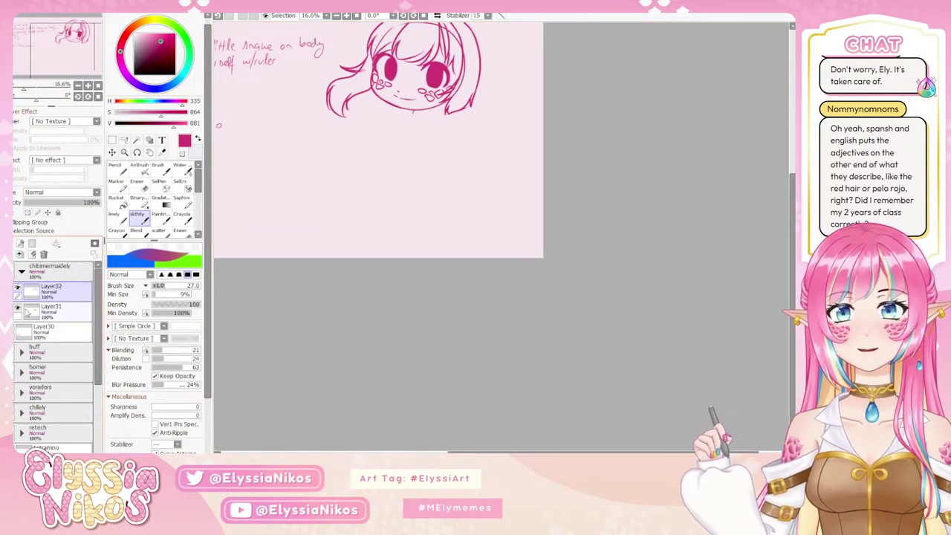
pyautogui.click(18, 307)
pyautogui.click(46, 311)
pyautogui.click(18, 306)
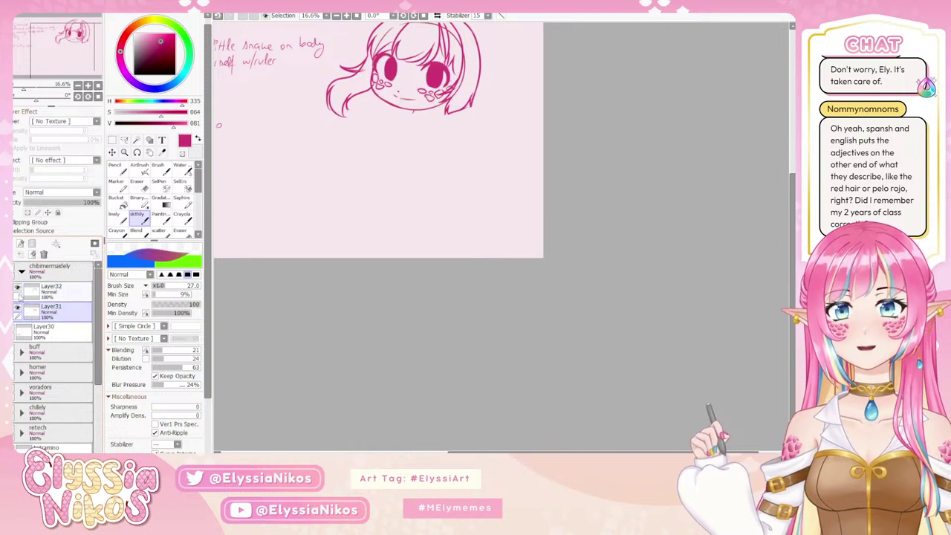
pyautogui.click(20, 254)
# - Sketch the neck and small narrow torso below the chin, with a first curved tail line from the waist
pyautogui.moveTo(424, 123); pyautogui.dragTo(412, 144)
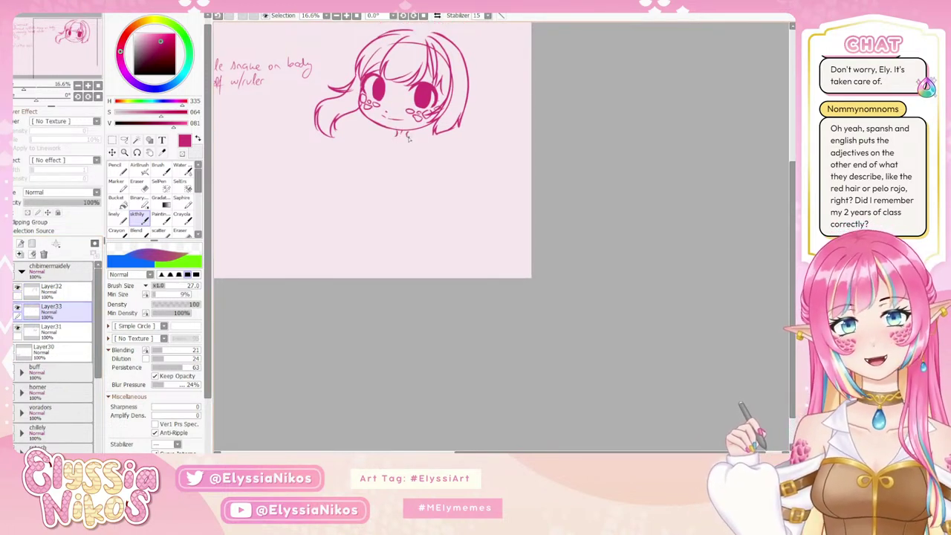
pyautogui.hotkey('ctrl', 'z')
pyautogui.moveTo(397, 139)
pyautogui.mouseDown()
pyautogui.moveTo(422, 149)
pyautogui.moveTo(387, 151)
pyautogui.moveTo(404, 169)
pyautogui.moveTo(421, 146)
pyautogui.moveTo(418, 236)
pyautogui.mouseUp()
pyautogui.hotkey('ctrl', 'z')
pyautogui.hotkey('ctrl', 'z')
pyautogui.hotkey('ctrl', 'z')
pyautogui.hotkey('ctrl', 'z')
pyautogui.hotkey('ctrl', 'z')
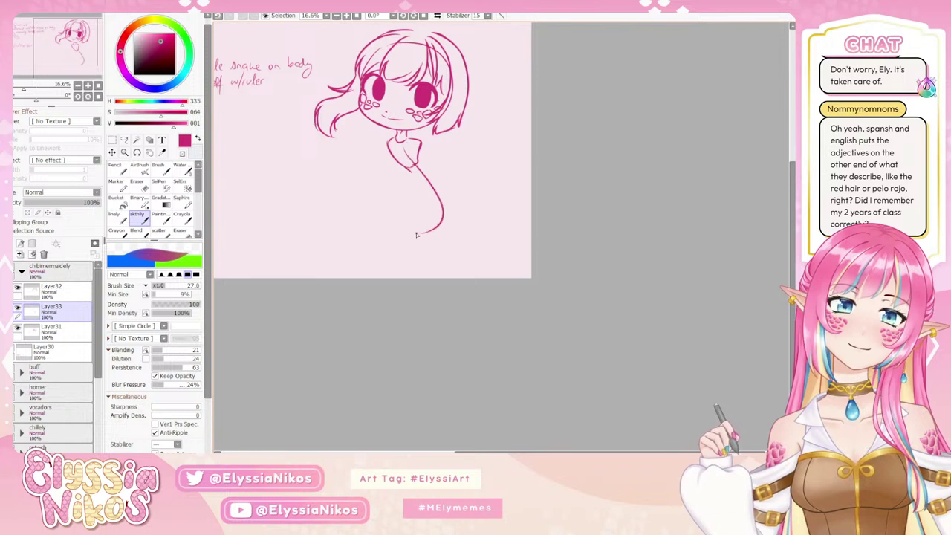
# - Redraw the inner tail line as a wider curve and sketch the outer tail line sweeping around to a tapered end
pyautogui.hotkey('ctrl', 'z')
pyautogui.moveTo(419, 171); pyautogui.dragTo(414, 234)
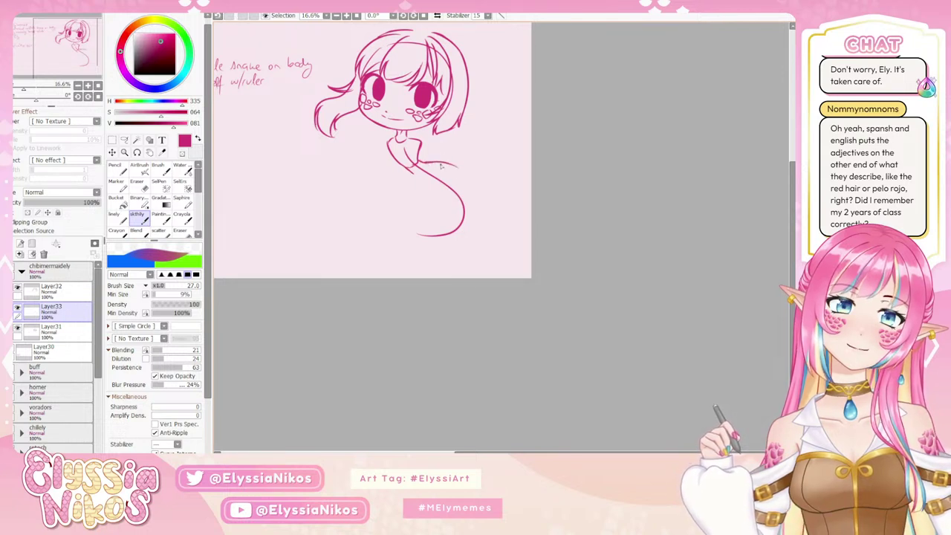
pyautogui.moveTo(433, 163); pyautogui.dragTo(478, 213)
pyautogui.moveTo(453, 166); pyautogui.dragTo(469, 257)
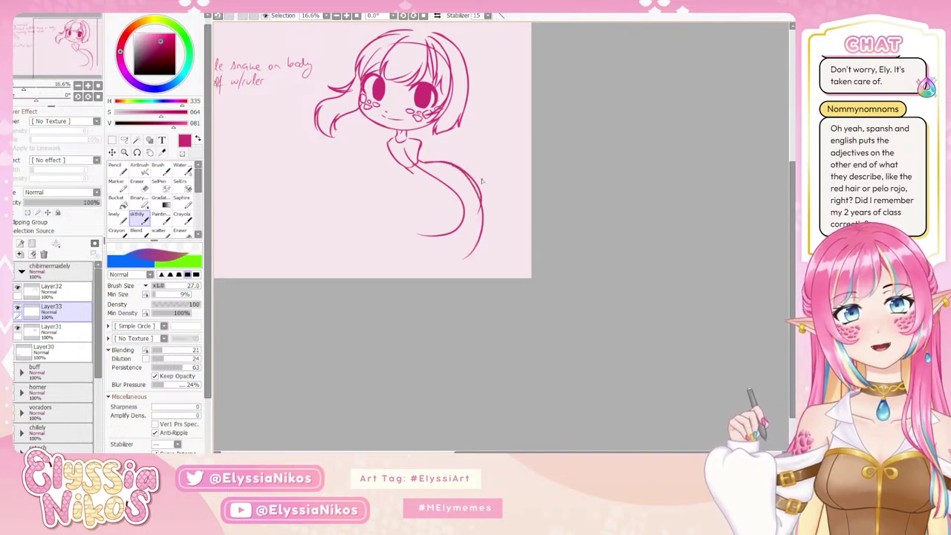
pyautogui.hotkey('ctrl', 'z')
pyautogui.moveTo(460, 169); pyautogui.dragTo(476, 231)
pyautogui.hotkey('ctrl', 'z')
pyautogui.moveTo(483, 197)
pyautogui.mouseDown()
pyautogui.moveTo(475, 232)
pyautogui.moveTo(420, 239)
pyautogui.mouseUp()
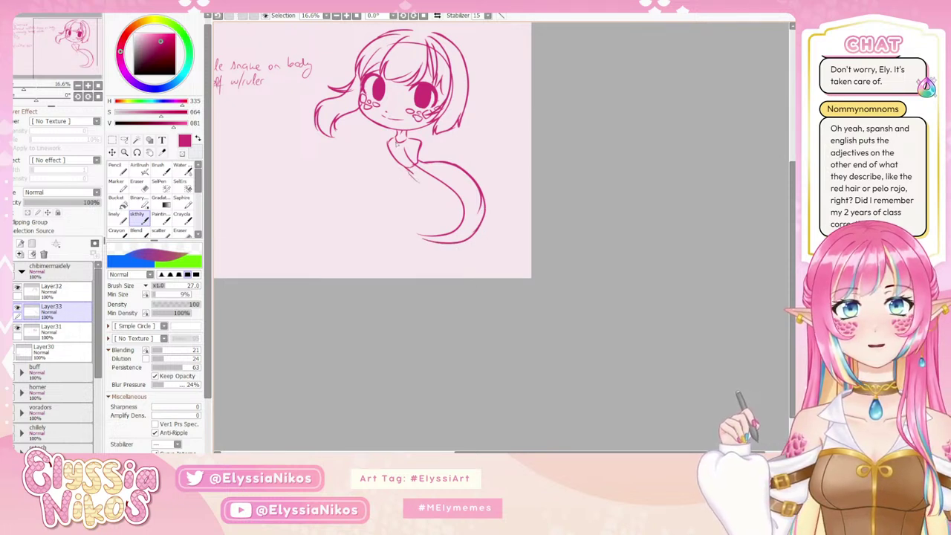
# - Sketch the left shoulder curve and mark both arms with single lines extending outward from the shoulders
pyautogui.hotkey('ctrl', 'z')
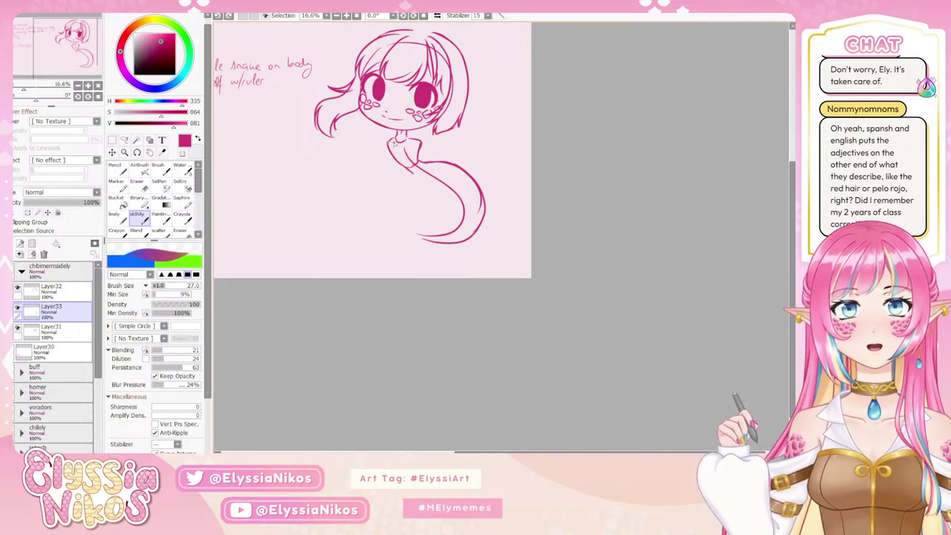
pyautogui.moveTo(394, 140); pyautogui.dragTo(393, 159)
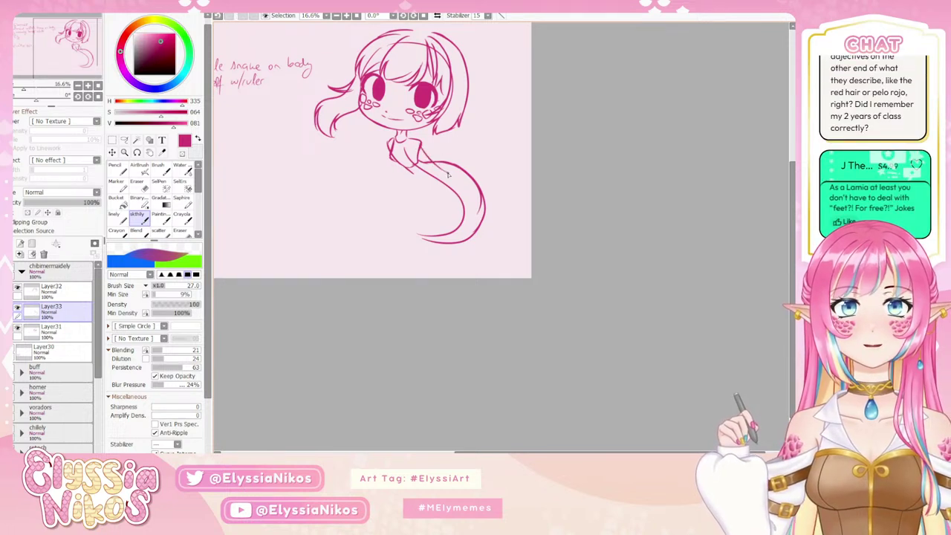
pyautogui.moveTo(426, 146); pyautogui.dragTo(483, 146)
pyautogui.moveTo(388, 145); pyautogui.dragTo(348, 178)
pyautogui.hotkey('ctrl', 'z')
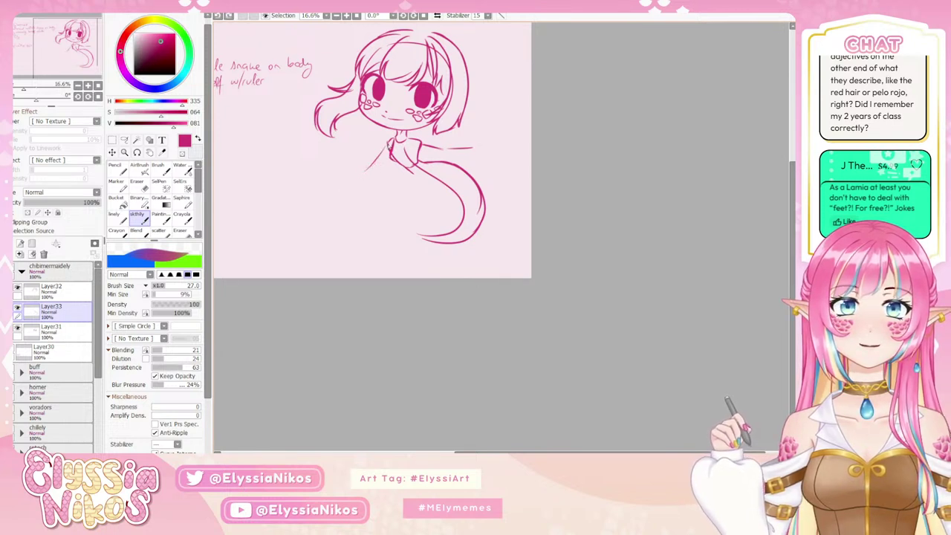
pyautogui.moveTo(390, 143)
pyautogui.mouseDown()
pyautogui.moveTo(367, 168)
pyautogui.moveTo(346, 170)
pyautogui.mouseUp()
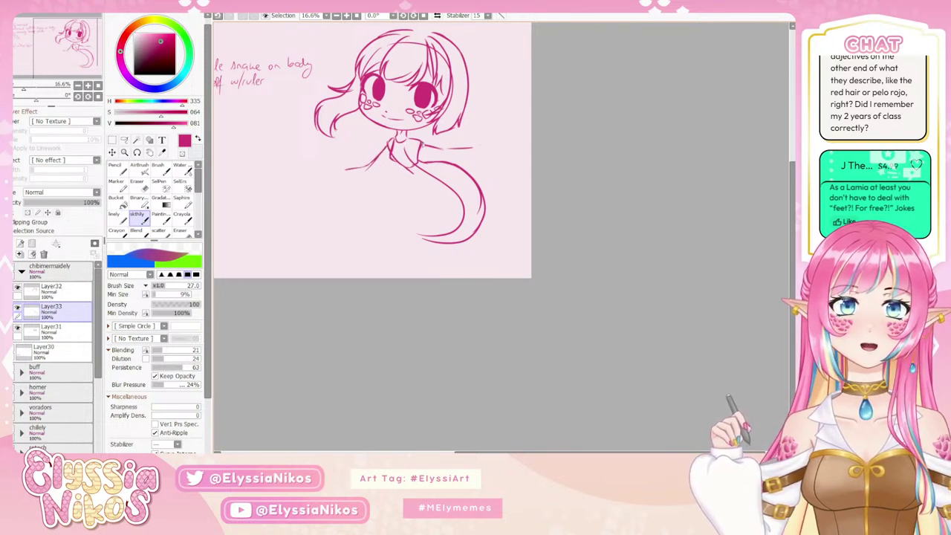
# - Flesh out the right arm with a lower contour and a flared hand at its end
pyautogui.moveTo(418, 155)
pyautogui.mouseDown()
pyautogui.moveTo(481, 143)
pyautogui.moveTo(468, 160)
pyautogui.moveTo(408, 144)
pyautogui.moveTo(445, 150)
pyautogui.mouseUp()
pyautogui.hotkey('ctrl', 'z')
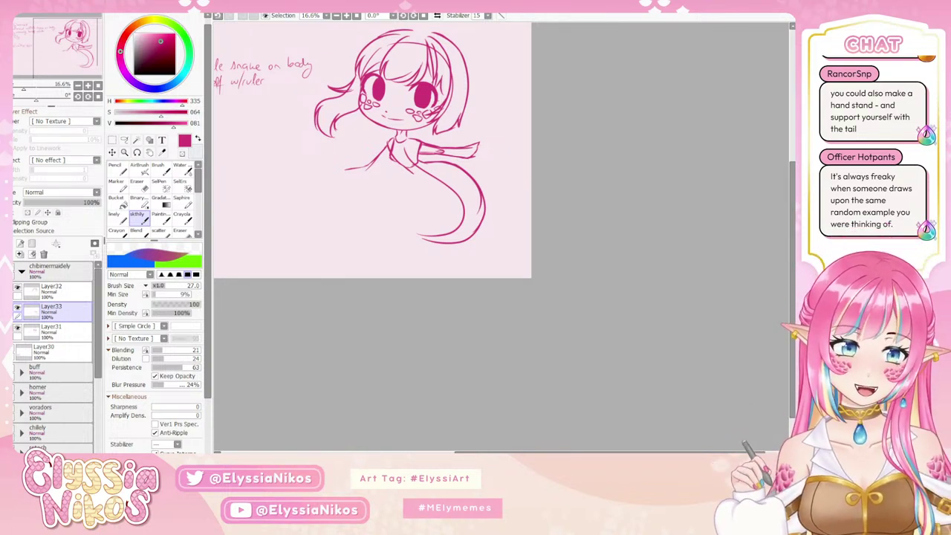
pyautogui.scroll(-2, 422, 186)
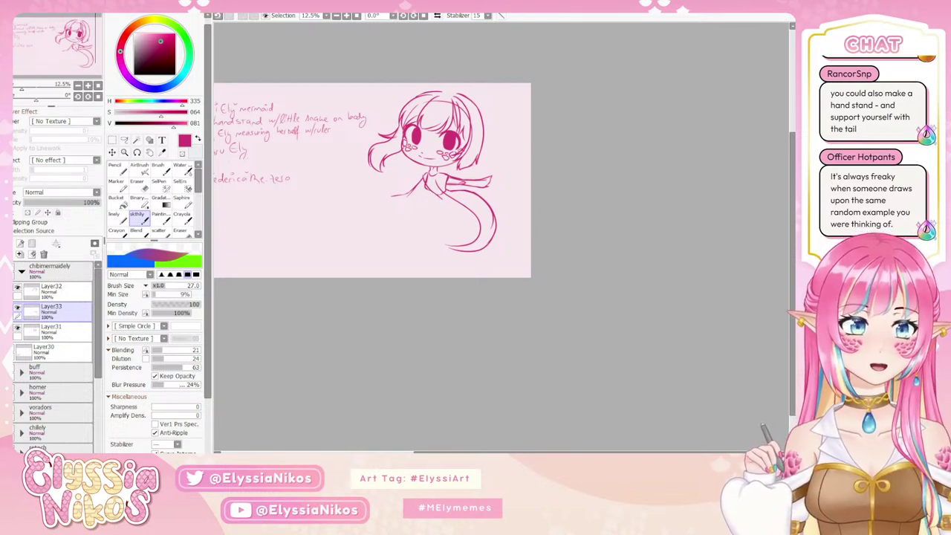
# - Flesh out the left arm with upper and lower contours and a small mitten-like hand at its end
pyautogui.scroll(2, 387, 269)
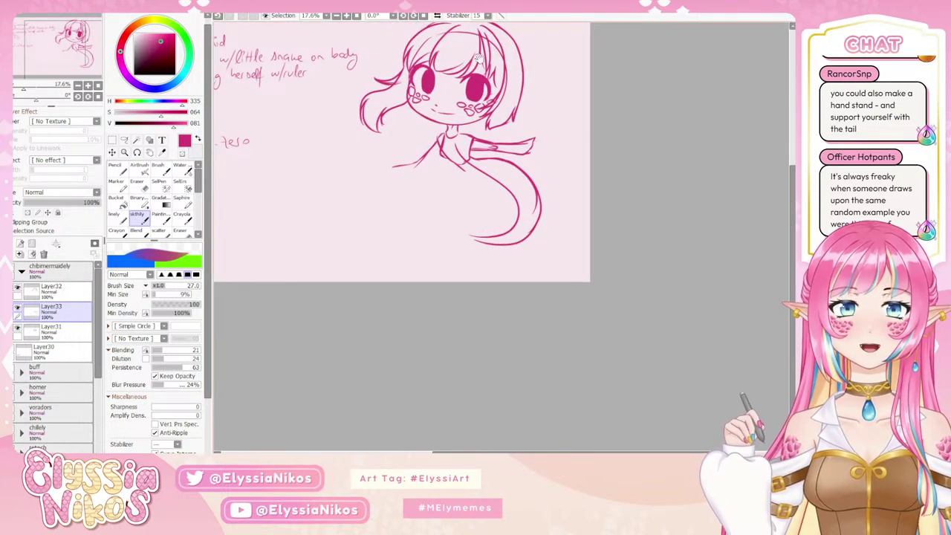
pyautogui.moveTo(430, 123)
pyautogui.mouseDown()
pyautogui.moveTo(427, 166)
pyautogui.moveTo(436, 155)
pyautogui.moveTo(428, 164)
pyautogui.moveTo(445, 168)
pyautogui.moveTo(393, 179)
pyautogui.moveTo(432, 173)
pyautogui.moveTo(410, 184)
pyautogui.moveTo(396, 177)
pyautogui.moveTo(378, 188)
pyautogui.moveTo(401, 177)
pyautogui.moveTo(376, 179)
pyautogui.moveTo(391, 188)
pyautogui.moveTo(424, 181)
pyautogui.mouseUp()
pyautogui.hotkey('ctrl', 'z')
pyautogui.hotkey('ctrl', 'z')
pyautogui.hotkey('ctrl', 'z')
pyautogui.hotkey('ctrl', 'z')
pyautogui.hotkey('ctrl', 'z')
pyautogui.hotkey('ctrl', 'z')
pyautogui.hotkey('ctrl', 'z')
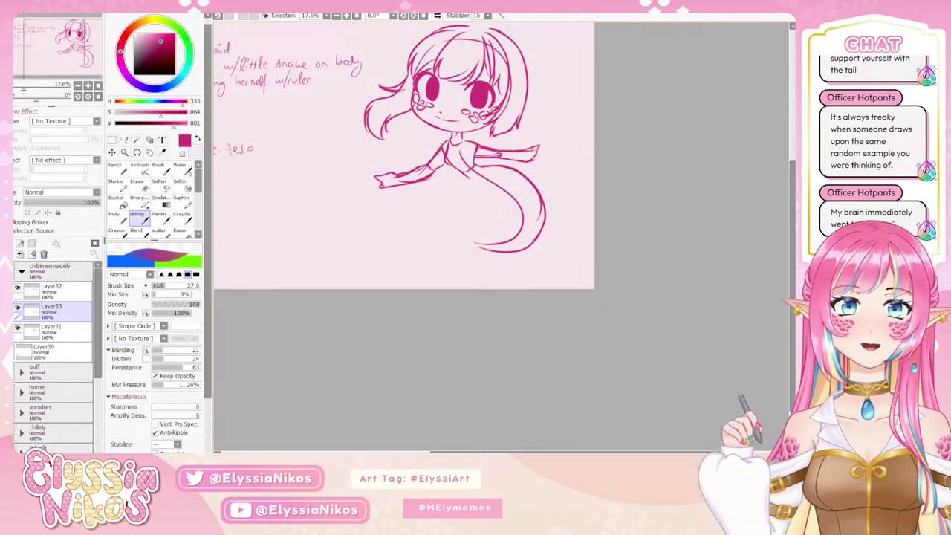
# - Refine the right hand into a small mitten shape with a thumb and erase the stray lines around its wrist
pyautogui.moveTo(521, 153); pyautogui.dragTo(539, 156)
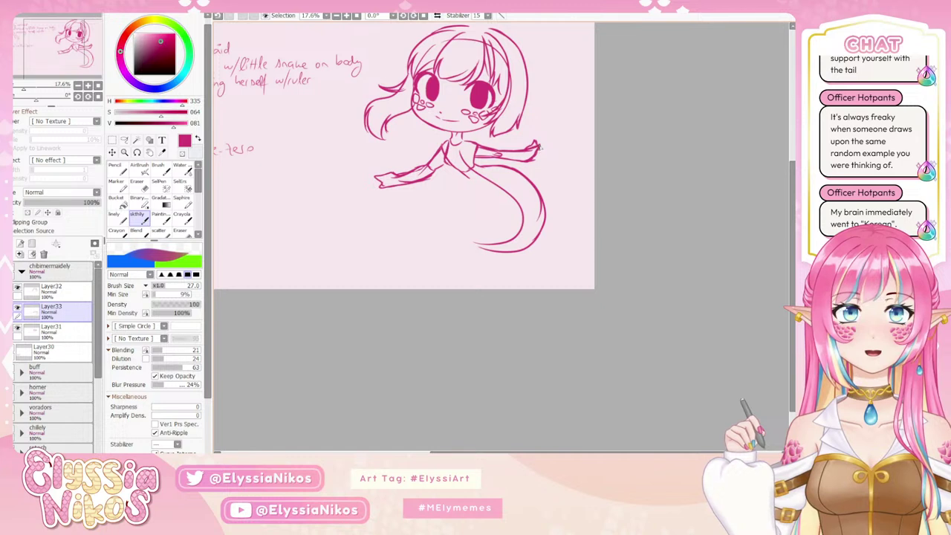
pyautogui.press('e')
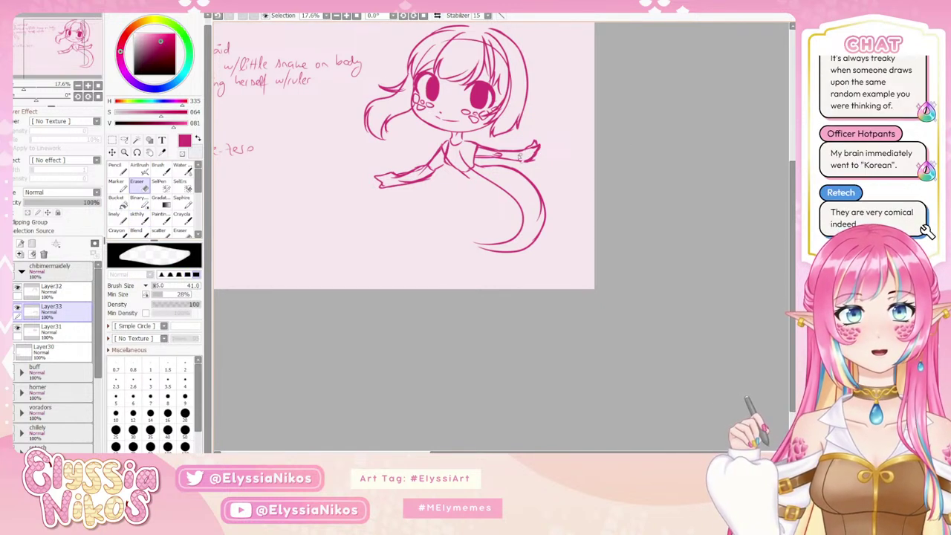
pyautogui.moveTo(535, 153); pyautogui.dragTo(532, 153)
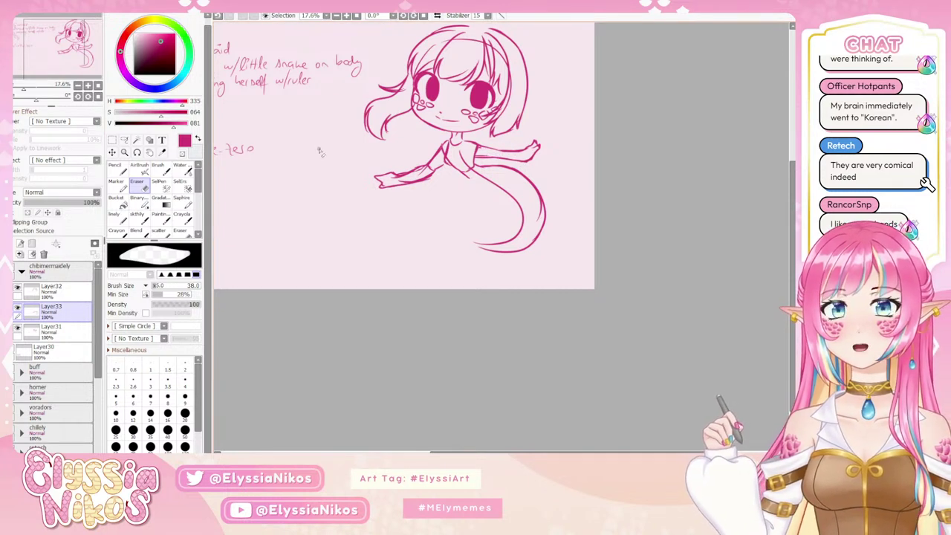
# - Select the left forearm and hand with a freeform selection and deform them to shorten the arm
pyautogui.click(124, 140)
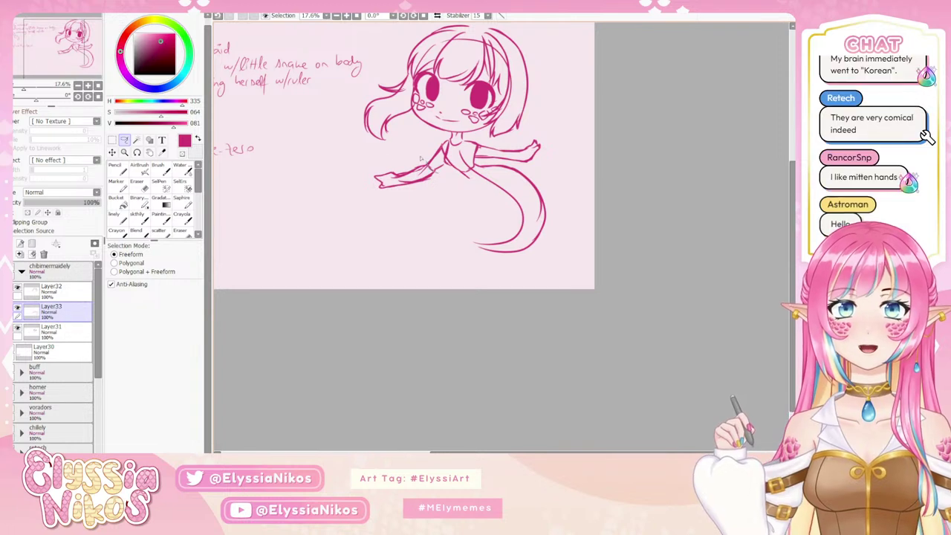
pyautogui.moveTo(435, 171); pyautogui.dragTo(443, 190)
pyautogui.hotkey('ctrl', 't')
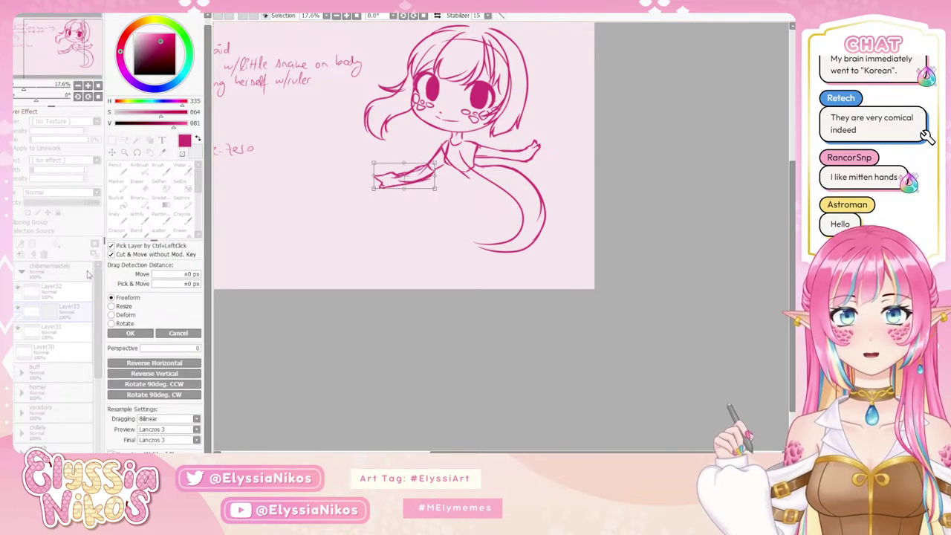
pyautogui.click(118, 315)
pyautogui.moveTo(384, 178); pyautogui.dragTo(436, 160)
pyautogui.press('Return')
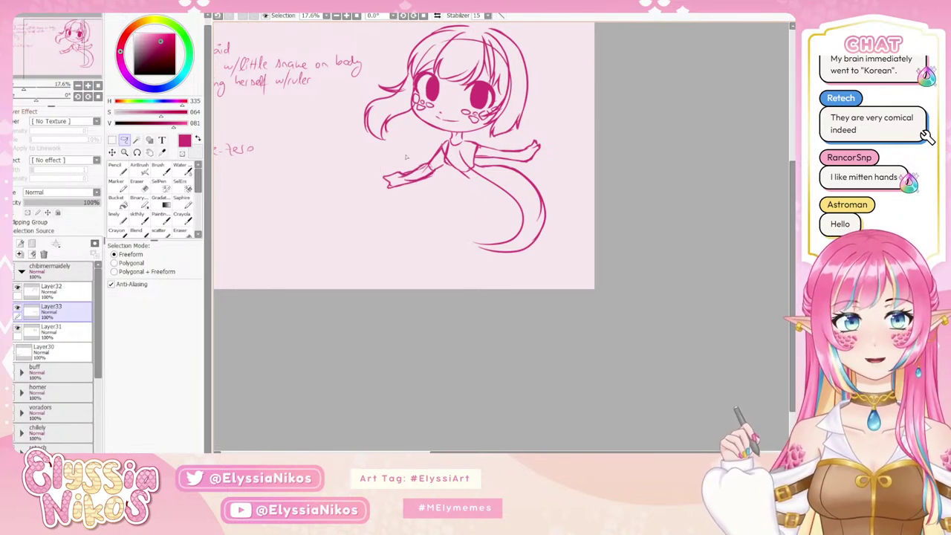
# - Sketch a gathered top across the chest and a banded cuff around the right upper arm
pyautogui.click(112, 151)
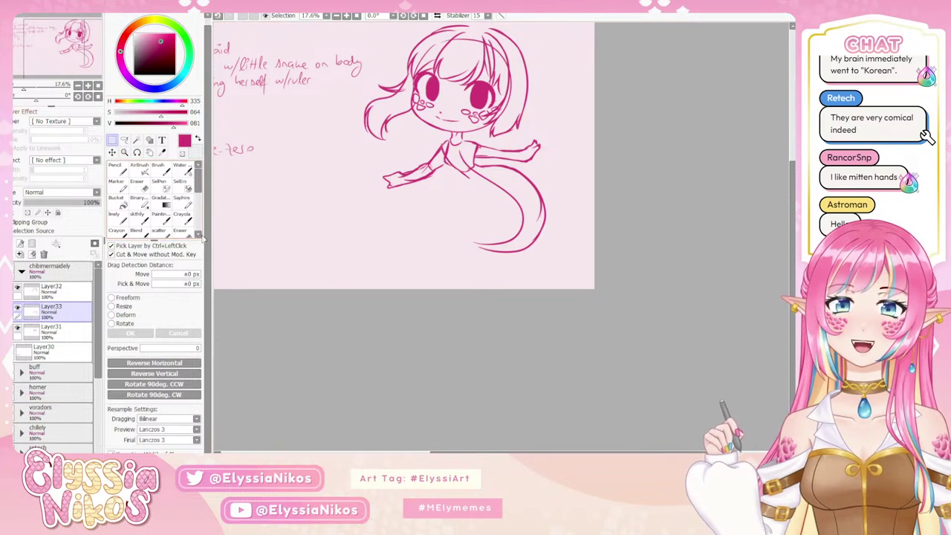
pyautogui.click(140, 219)
pyautogui.moveTo(370, 276); pyautogui.dragTo(367, 238)
pyautogui.moveTo(621, 130); pyautogui.dragTo(440, 177)
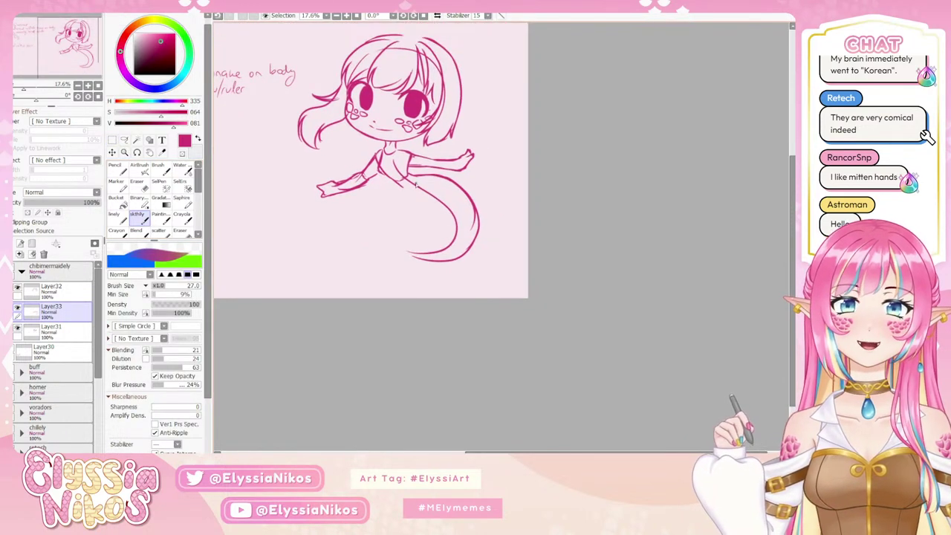
pyautogui.moveTo(299, 203)
pyautogui.mouseDown()
pyautogui.moveTo(450, 181)
pyautogui.moveTo(434, 163)
pyautogui.mouseUp()
pyautogui.moveTo(430, 121); pyautogui.dragTo(436, 132)
pyautogui.hotkey('ctrl', 'z')
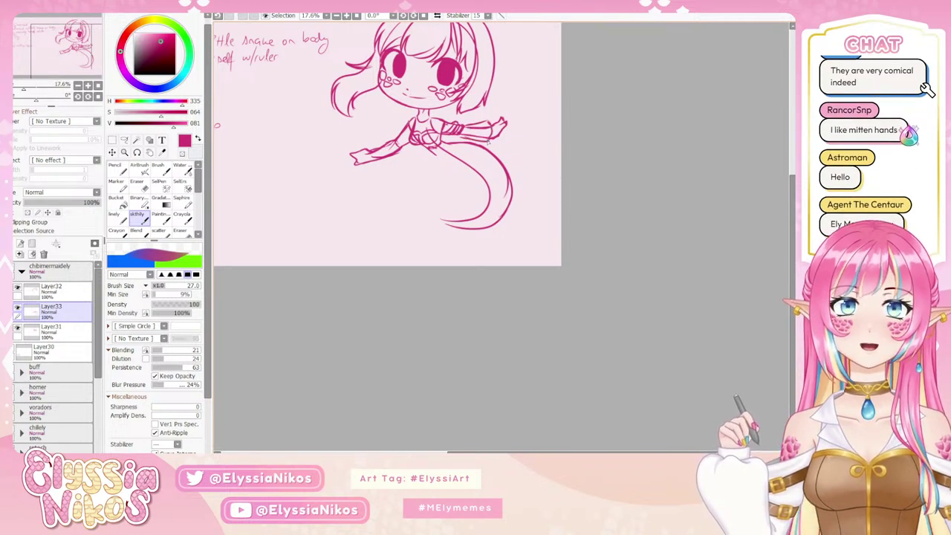
# - Sketch loose sleeves over both arms, with a matching cuff on the left arm
pyautogui.moveTo(500, 131); pyautogui.dragTo(506, 128)
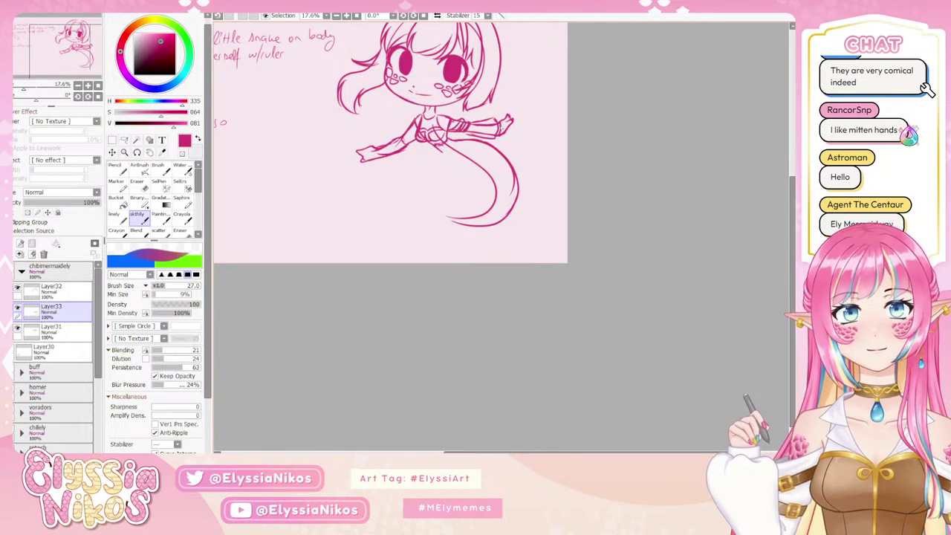
pyautogui.moveTo(344, 147); pyautogui.dragTo(349, 145)
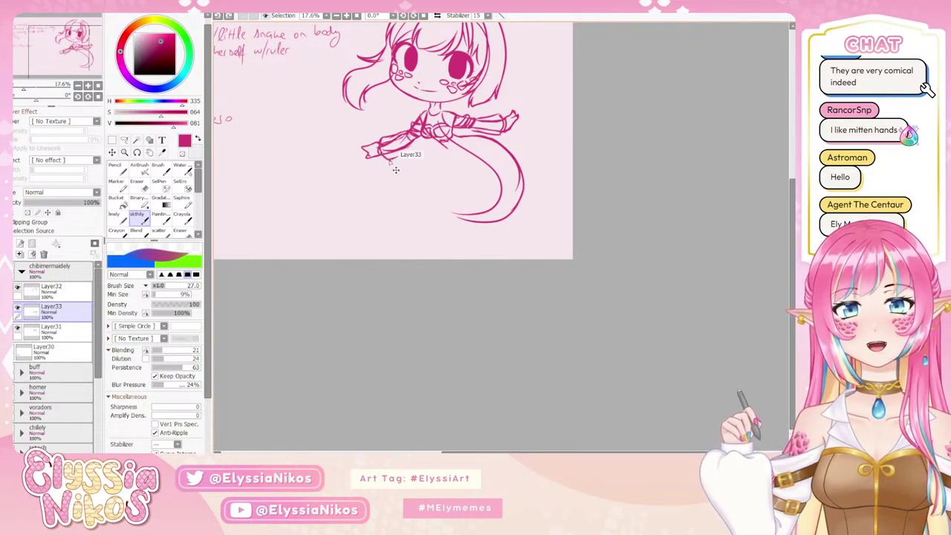
pyautogui.moveTo(452, 179); pyautogui.dragTo(451, 252)
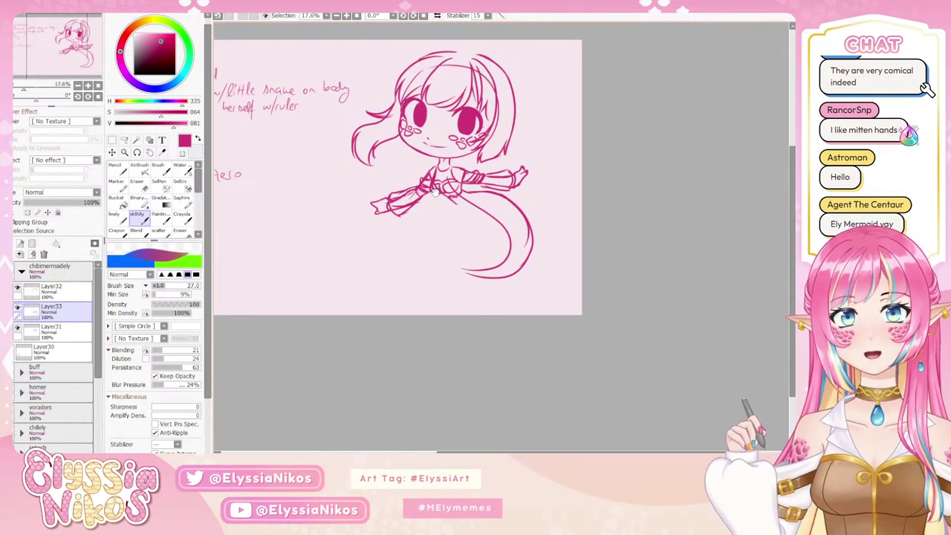
# - Redraw the inner tail line as a lower S-curve from the waist and add an outer contour curving to the tip
pyautogui.moveTo(449, 200); pyautogui.dragTo(443, 199)
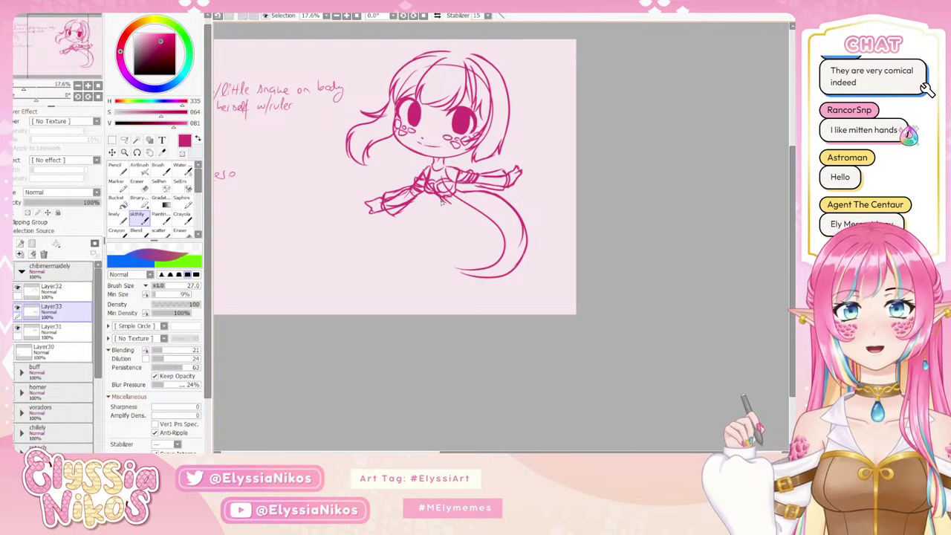
pyautogui.hotkey('ctrl', 'z')
pyautogui.hotkey('ctrl', 'z')
pyautogui.hotkey('ctrl', 'y')
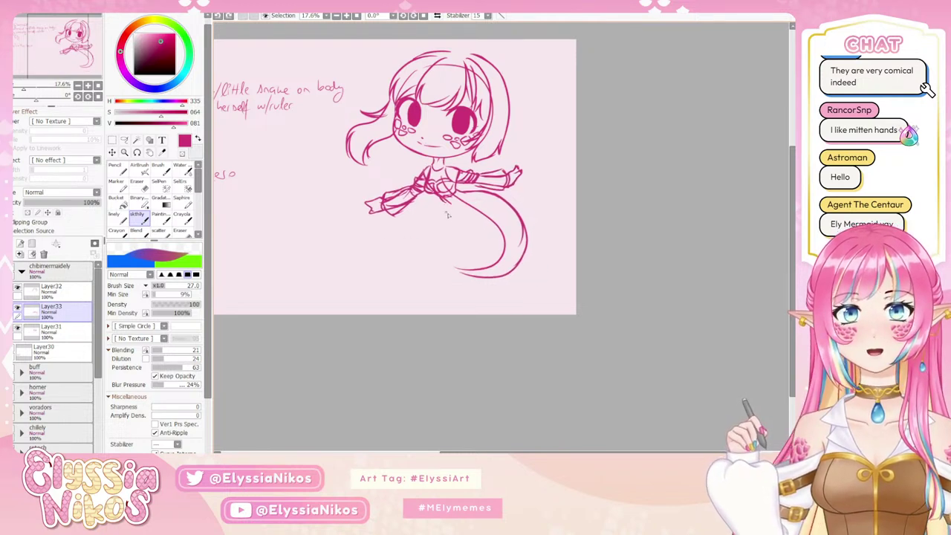
pyautogui.moveTo(444, 199)
pyautogui.mouseDown()
pyautogui.moveTo(466, 222)
pyautogui.moveTo(444, 206)
pyautogui.moveTo(480, 262)
pyautogui.mouseUp()
pyautogui.hotkey('ctrl', 'z')
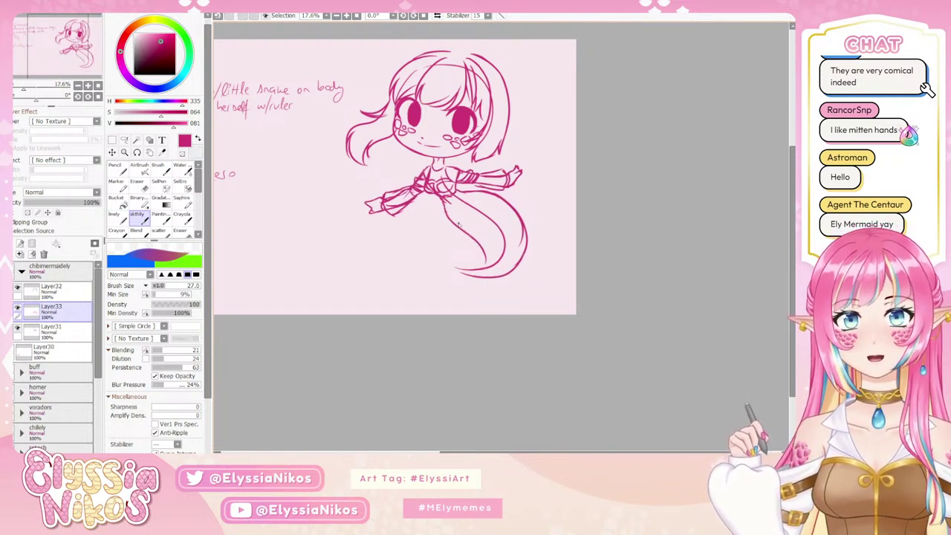
pyautogui.hotkey('ctrl', 'z')
pyautogui.moveTo(445, 202); pyautogui.dragTo(486, 260)
pyautogui.hotkey('ctrl', 'z')
pyautogui.moveTo(448, 209)
pyautogui.mouseDown()
pyautogui.moveTo(494, 247)
pyautogui.moveTo(480, 260)
pyautogui.moveTo(494, 250)
pyautogui.moveTo(498, 270)
pyautogui.moveTo(494, 250)
pyautogui.moveTo(477, 273)
pyautogui.mouseUp()
pyautogui.hotkey('ctrl', 'z')
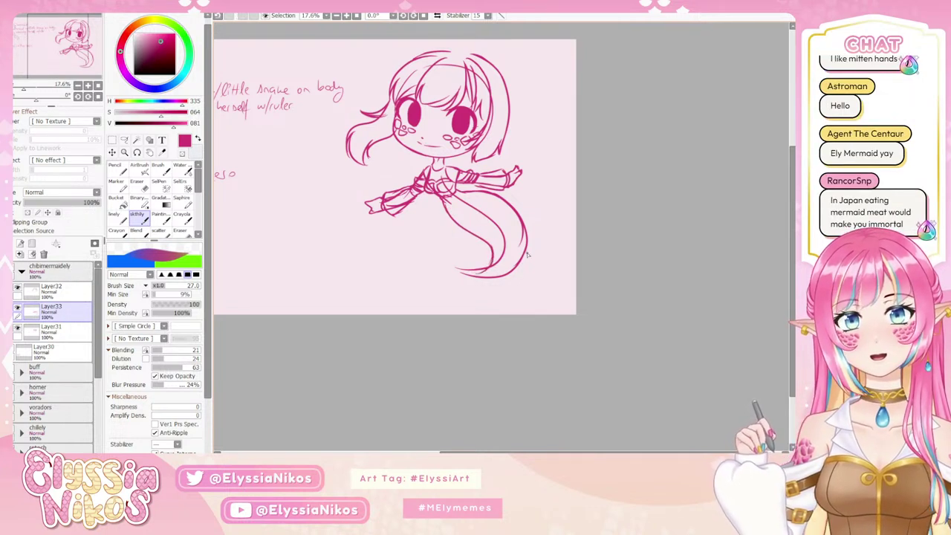
pyautogui.moveTo(528, 255); pyautogui.dragTo(462, 279)
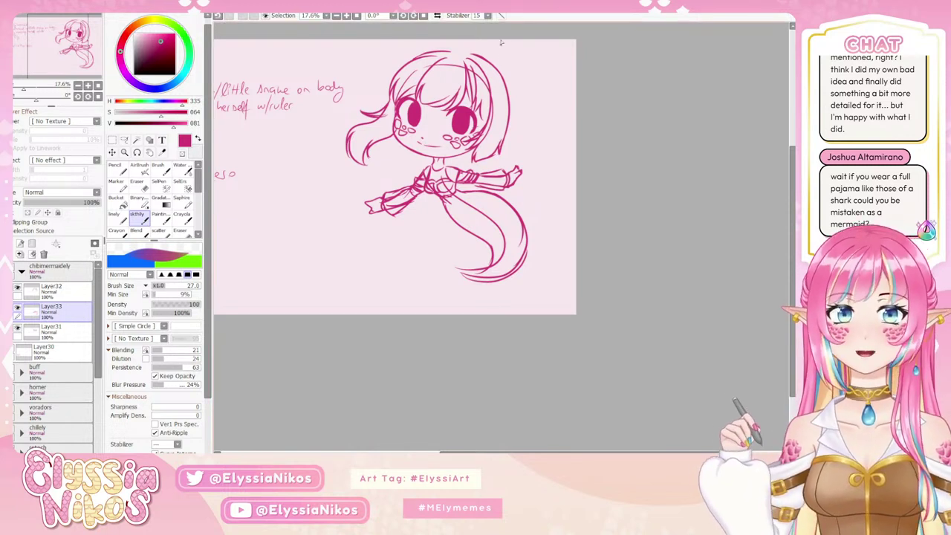
# - Sketch a large tail fin from the tail's tip, with a wavy left edge and a curved lower edge
pyautogui.moveTo(557, 116); pyautogui.dragTo(556, 108)
pyautogui.hotkey('ctrl', 'z')
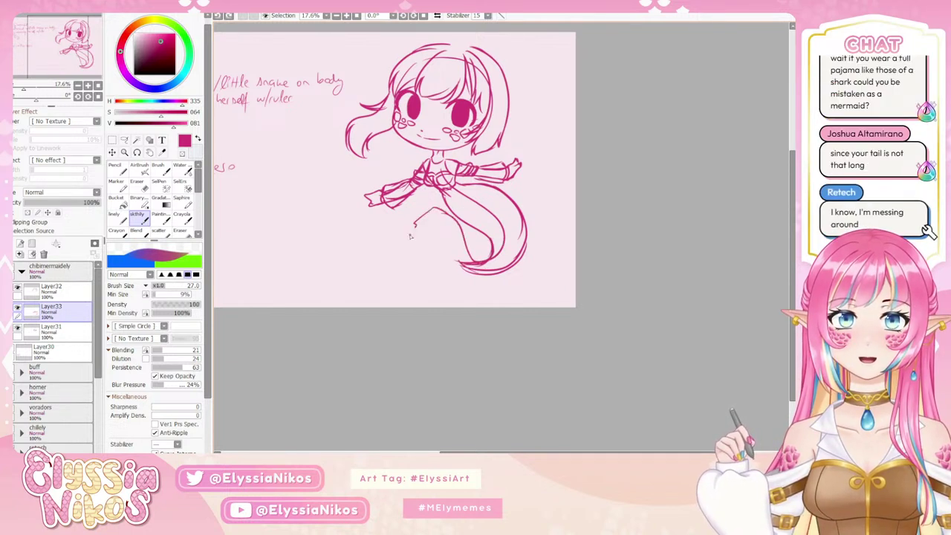
pyautogui.moveTo(429, 213)
pyautogui.mouseDown()
pyautogui.moveTo(425, 258)
pyautogui.moveTo(406, 300)
pyautogui.mouseUp()
pyautogui.hotkey('ctrl', 'z')
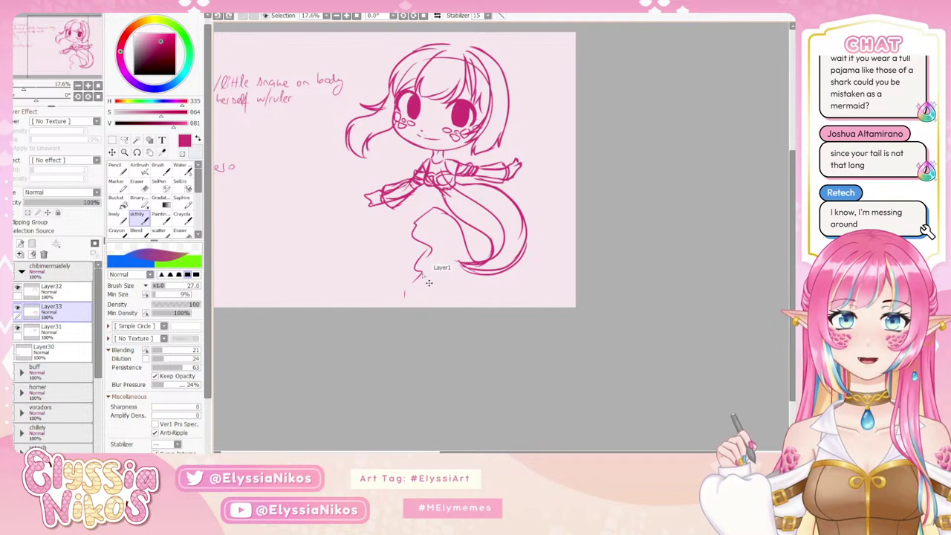
pyautogui.hotkey('ctrl', 'z')
pyautogui.moveTo(431, 250)
pyautogui.mouseDown()
pyautogui.moveTo(398, 304)
pyautogui.moveTo(420, 308)
pyautogui.moveTo(403, 304)
pyautogui.moveTo(485, 279)
pyautogui.mouseUp()
pyautogui.hotkey('ctrl', 'z')
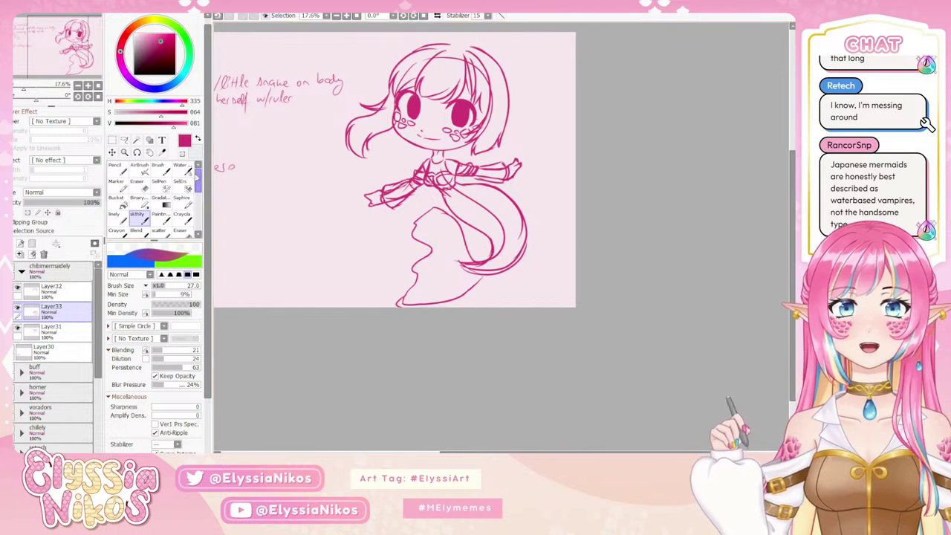
# - Erase the old inner tail line and the doubled stretch of the tail's outer contour
pyautogui.click(139, 199)
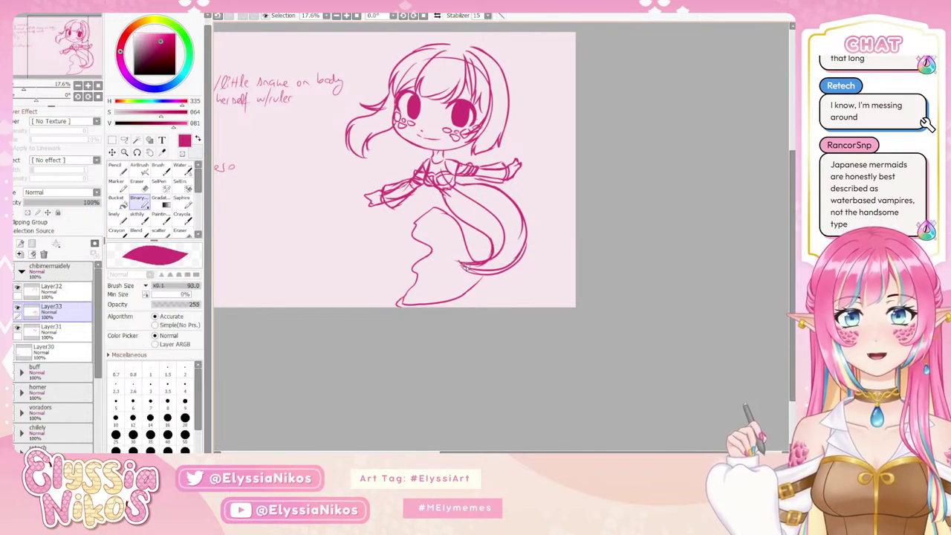
pyautogui.moveTo(463, 264)
pyautogui.mouseDown()
pyautogui.moveTo(537, 254)
pyautogui.moveTo(474, 271)
pyautogui.moveTo(522, 249)
pyautogui.moveTo(516, 220)
pyautogui.mouseUp()
pyautogui.hotkey('ctrl', 'z')
pyautogui.click(141, 186)
pyautogui.hotkey('ctrl', 'z')
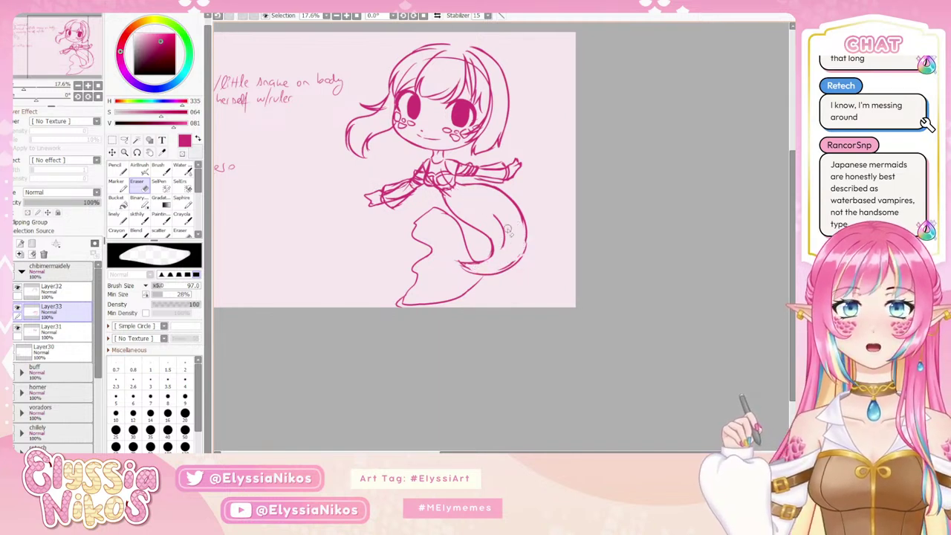
pyautogui.moveTo(522, 250); pyautogui.dragTo(519, 226)
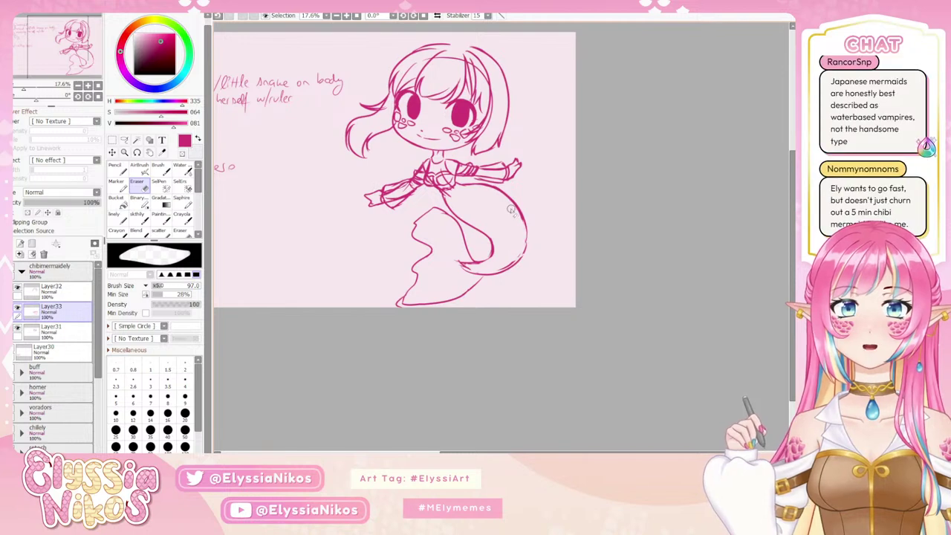
# - Redraw the tail's outer contour with the sketch brush as one clean curve along its widest bend
pyautogui.click(143, 223)
pyautogui.moveTo(432, 228); pyautogui.dragTo(504, 223)
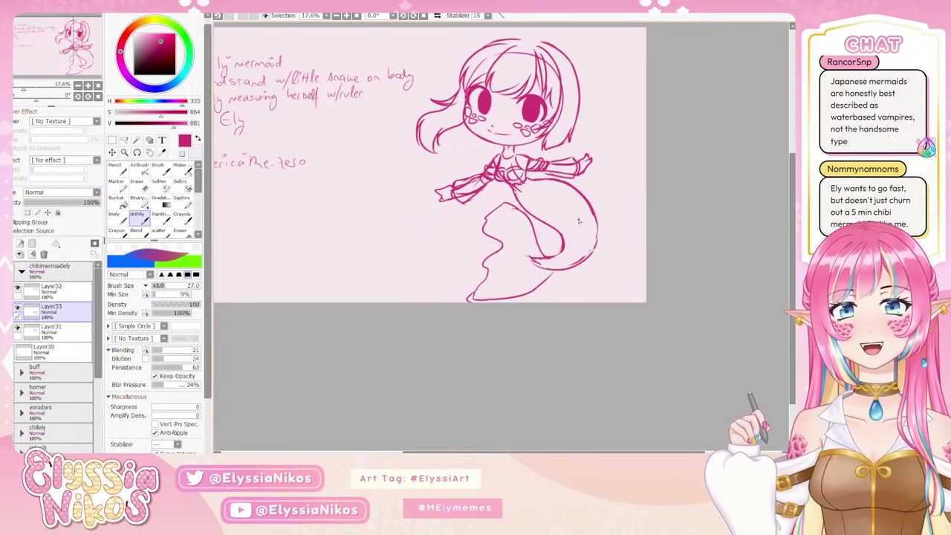
pyautogui.moveTo(594, 209); pyautogui.dragTo(591, 253)
pyautogui.hotkey('ctrl', 'z')
pyautogui.hotkey('ctrl', 'z')
pyautogui.moveTo(596, 214); pyautogui.dragTo(592, 252)
pyautogui.moveTo(538, 223); pyautogui.dragTo(547, 256)
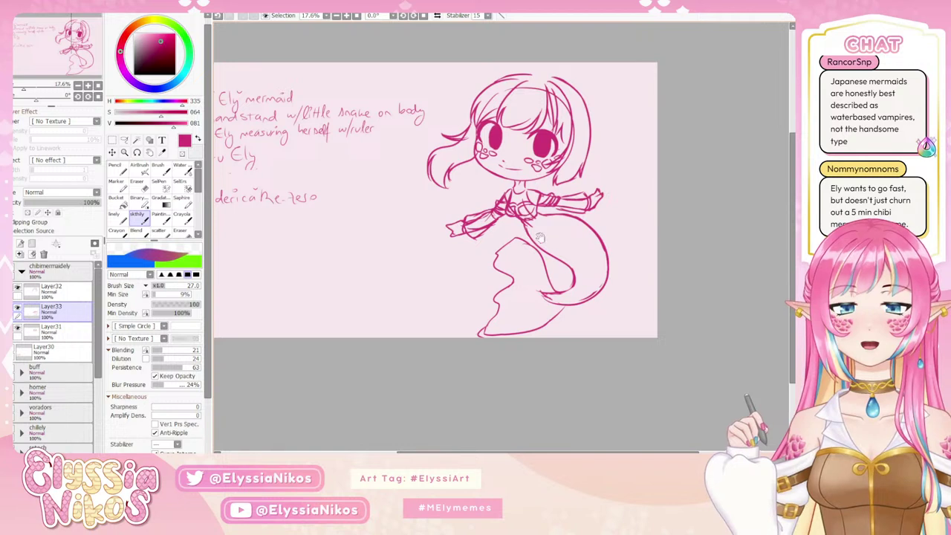
# - Erase the arm lines showing through the left sleeve, leaving only the sleeve outline and hand
pyautogui.click(139, 187)
pyautogui.moveTo(442, 203); pyautogui.dragTo(433, 187)
pyautogui.moveTo(508, 191)
pyautogui.mouseDown()
pyautogui.moveTo(492, 191)
pyautogui.moveTo(500, 183)
pyautogui.moveTo(501, 200)
pyautogui.moveTo(472, 203)
pyautogui.moveTo(483, 203)
pyautogui.mouseUp()
pyautogui.hotkey('ctrl', 'z')
pyautogui.hotkey('ctrl', 'z')
pyautogui.moveTo(462, 207)
pyautogui.mouseDown()
pyautogui.moveTo(467, 215)
pyautogui.moveTo(482, 199)
pyautogui.moveTo(461, 211)
pyautogui.moveTo(475, 211)
pyautogui.mouseUp()
pyautogui.hotkey('ctrl', 'z')
pyautogui.hotkey('ctrl', 'z')
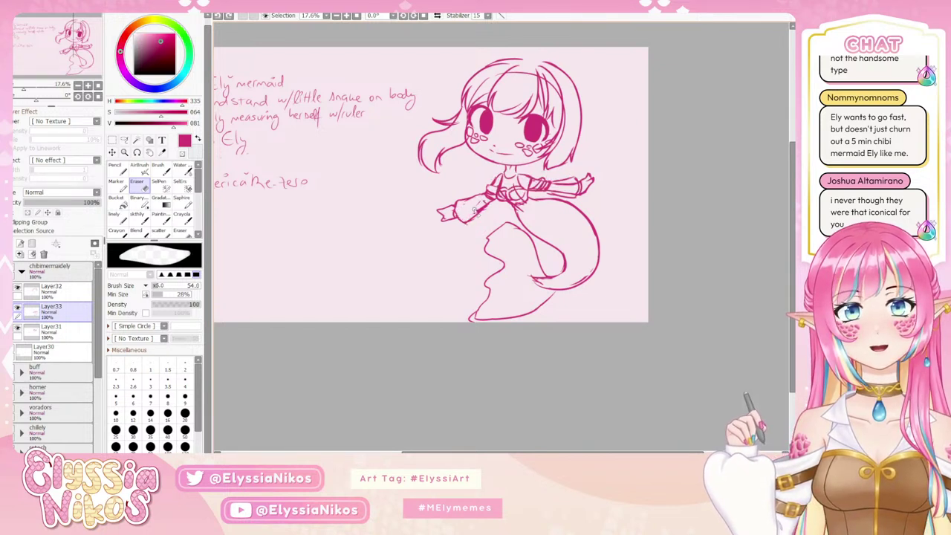
pyautogui.moveTo(487, 202); pyautogui.dragTo(459, 209)
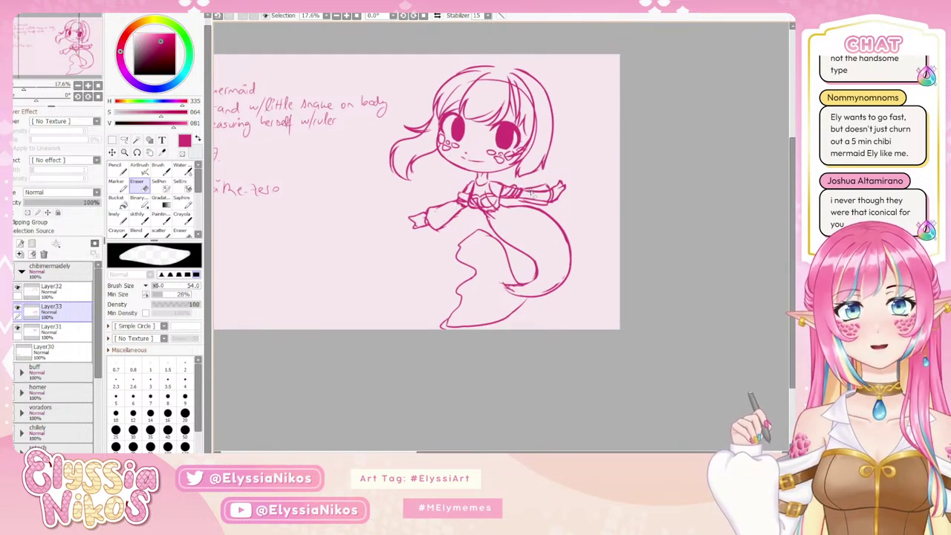
# - Erase the arm lines inside the right sleeve, using a smaller eraser for the tight spots
pyautogui.moveTo(533, 194)
pyautogui.mouseDown()
pyautogui.moveTo(549, 193)
pyautogui.moveTo(521, 196)
pyautogui.mouseUp()
pyautogui.press('[')
pyautogui.press('[')
pyautogui.press('[')
pyautogui.press('[')
pyautogui.press('[')
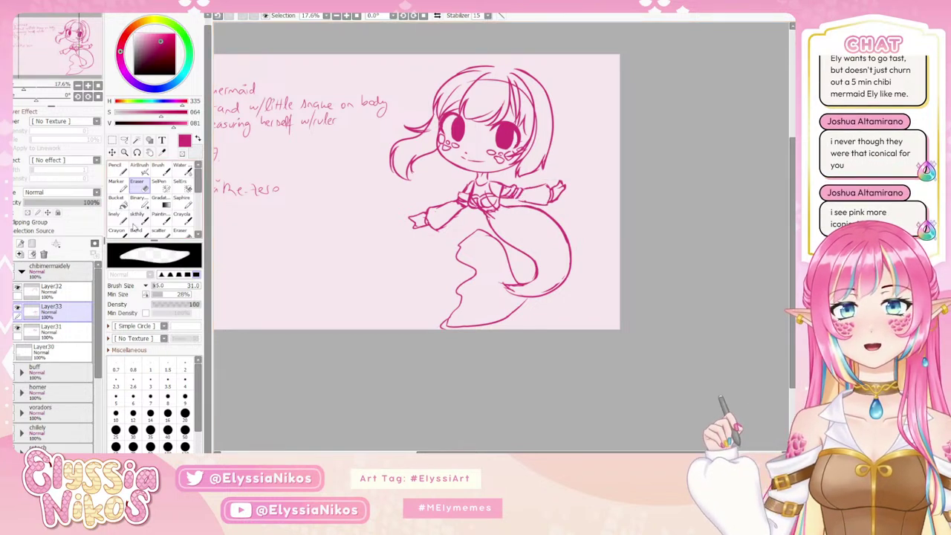
# - Touch up the lines of the gathered top and erase the old neckline on the upper chest
pyautogui.press('b')
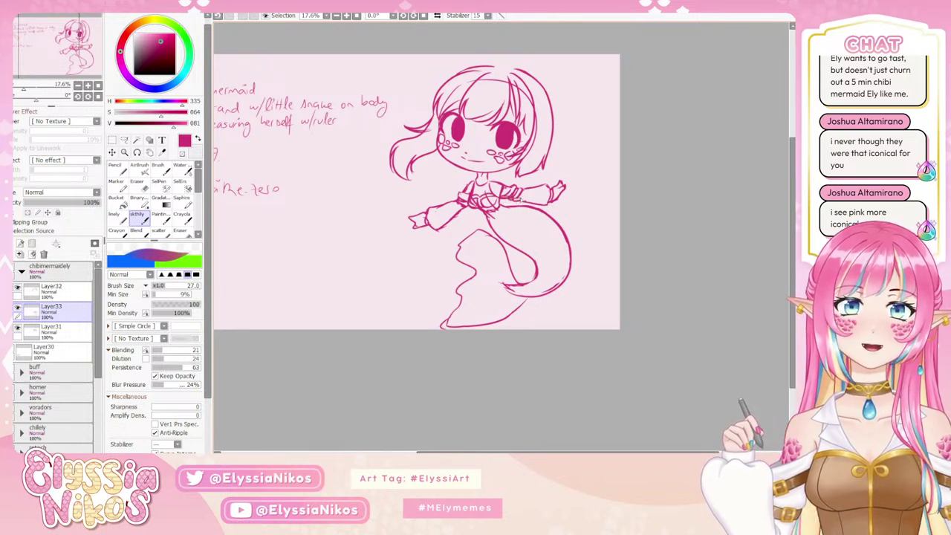
pyautogui.moveTo(478, 220)
pyautogui.mouseDown()
pyautogui.moveTo(492, 208)
pyautogui.moveTo(442, 174)
pyautogui.moveTo(488, 181)
pyautogui.mouseUp()
pyautogui.press('e')
pyautogui.moveTo(472, 183); pyautogui.dragTo(484, 173)
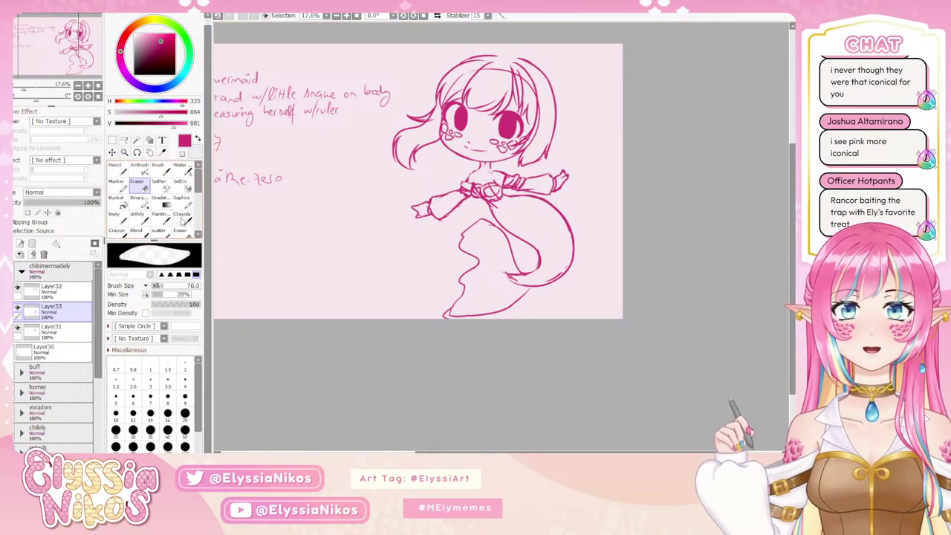
# - Sketch a collar and a bow over the chest, and erase the overlapping lines inside the bow
pyautogui.click(140, 219)
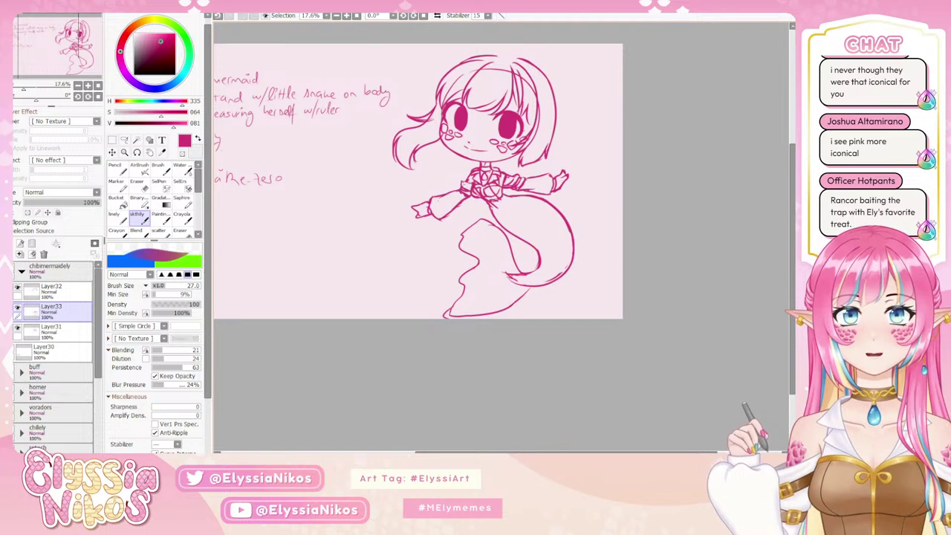
pyautogui.press('e')
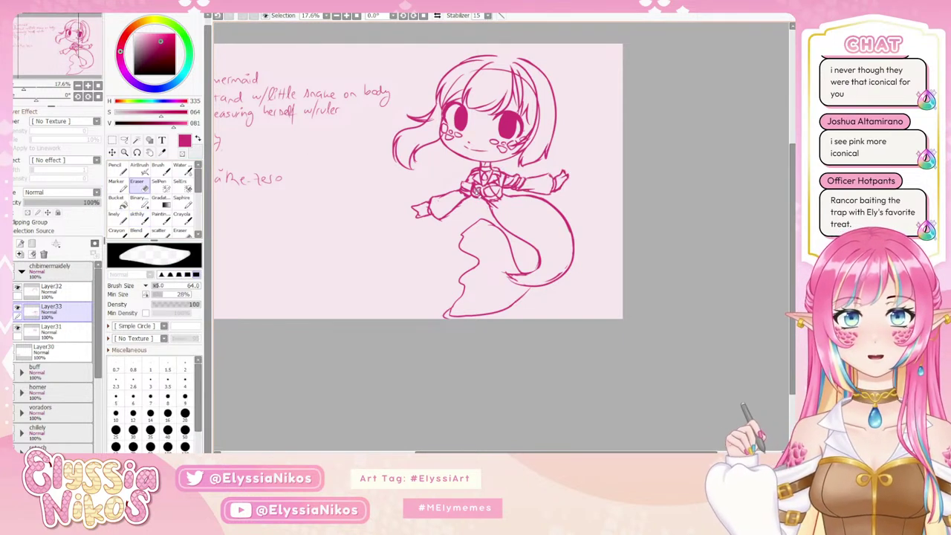
pyautogui.moveTo(477, 190); pyautogui.dragTo(493, 192)
pyautogui.moveTo(489, 189); pyautogui.dragTo(492, 191)
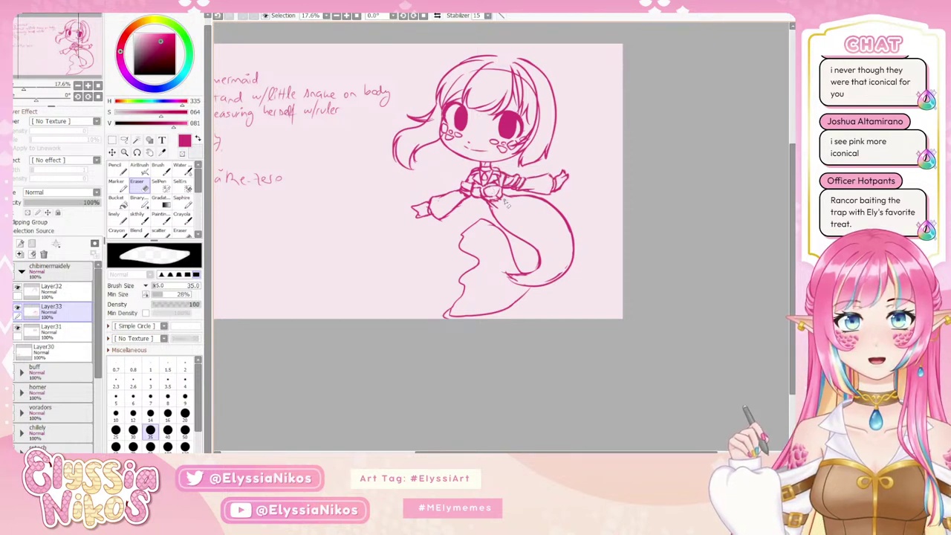
# - Sketch the waistband and the left edge of a skirt hanging from the waist over the upper tail
pyautogui.moveTo(500, 203)
pyautogui.mouseDown()
pyautogui.moveTo(503, 197)
pyautogui.moveTo(499, 205)
pyautogui.mouseUp()
pyautogui.hotkey('ctrl', 'z')
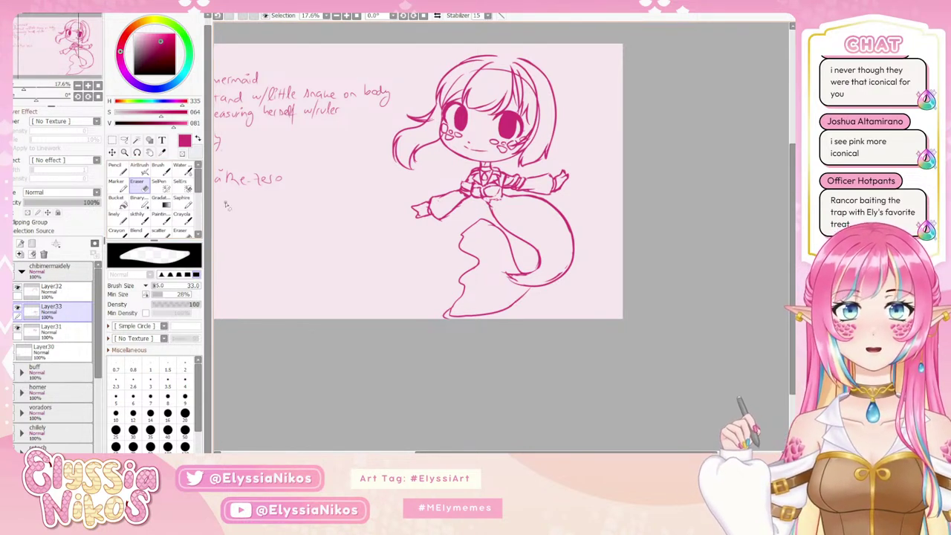
pyautogui.click(136, 214)
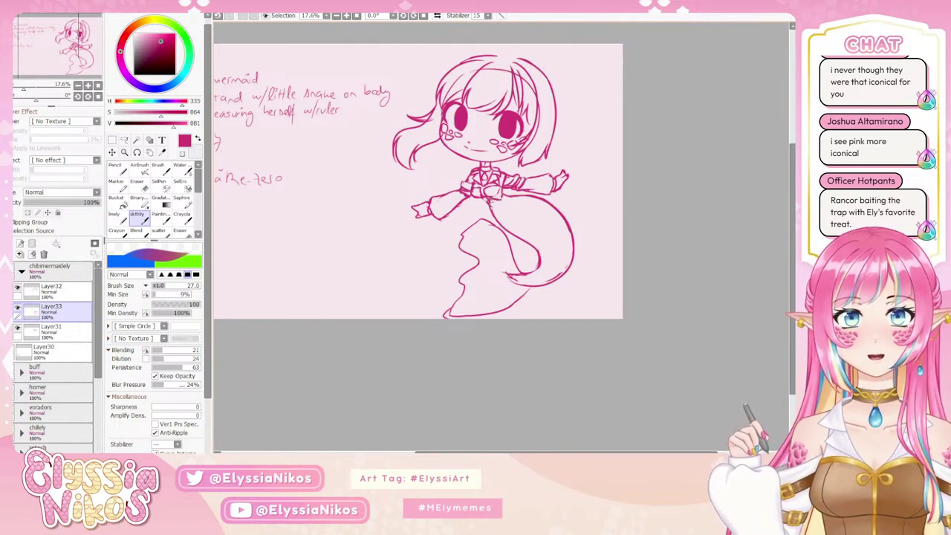
pyautogui.moveTo(528, 237); pyautogui.dragTo(525, 200)
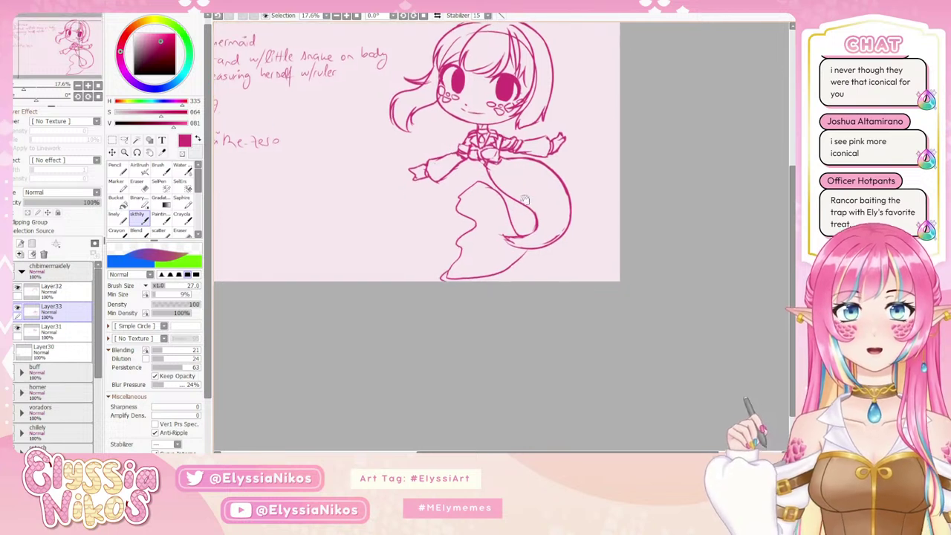
pyautogui.moveTo(487, 166); pyautogui.dragTo(492, 200)
pyautogui.hotkey('ctrl', 'z')
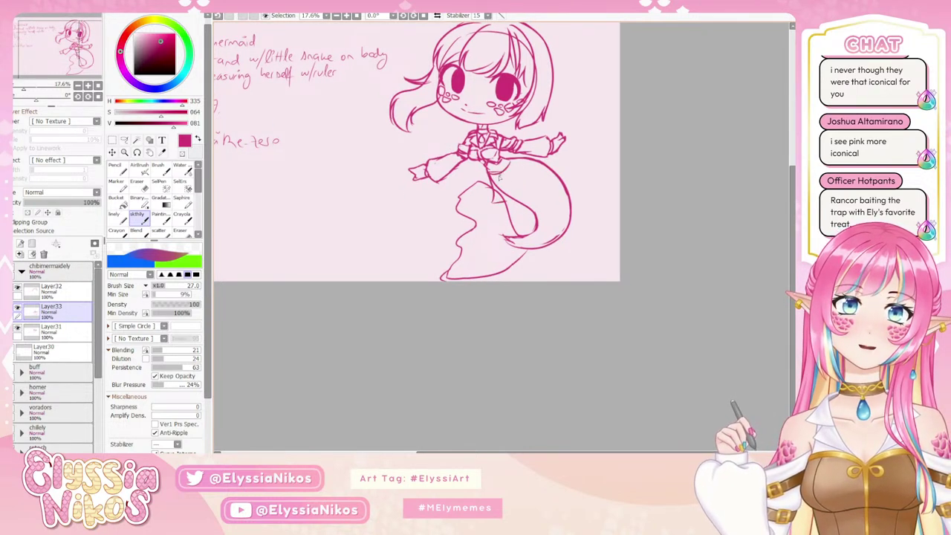
pyautogui.moveTo(498, 176)
pyautogui.mouseDown()
pyautogui.moveTo(505, 200)
pyautogui.moveTo(533, 202)
pyautogui.moveTo(545, 164)
pyautogui.moveTo(543, 188)
pyautogui.moveTo(537, 163)
pyautogui.moveTo(501, 214)
pyautogui.moveTo(522, 200)
pyautogui.mouseUp()
pyautogui.hotkey('ctrl', 'z')
pyautogui.hotkey('ctrl', 'z')
pyautogui.hotkey('ctrl', 'z')
pyautogui.hotkey('ctrl', 'z')
pyautogui.hotkey('ctrl', 'z')
pyautogui.hotkey('ctrl', 'z')
pyautogui.hotkey('ctrl', 'z')
pyautogui.hotkey('ctrl', 'z')
pyautogui.hotkey('ctrl', 'z')
pyautogui.hotkey('ctrl', 'z')
pyautogui.hotkey('ctrl', 'z')
pyautogui.hotkey('ctrl', 'z')
pyautogui.hotkey('ctrl', 'z')
pyautogui.hotkey('ctrl', 'z')
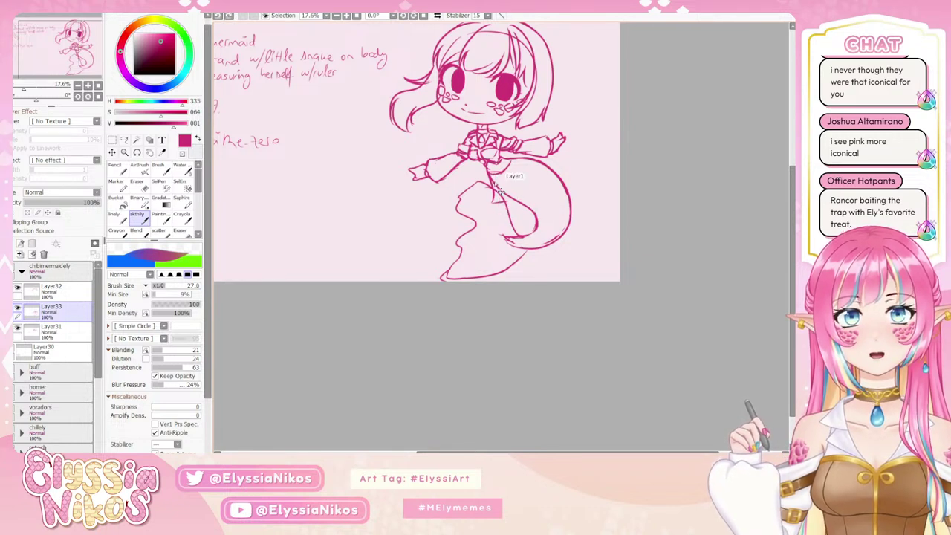
# - Sketch the skirt's front panel over the tail, with its side edges and bottom hem
pyautogui.hotkey('ctrl', 'z')
pyautogui.moveTo(488, 169)
pyautogui.mouseDown()
pyautogui.moveTo(494, 181)
pyautogui.moveTo(499, 174)
pyautogui.moveTo(491, 216)
pyautogui.moveTo(519, 209)
pyautogui.mouseUp()
pyautogui.hotkey('ctrl', 'z')
pyautogui.hotkey('ctrl', 'z')
pyautogui.moveTo(520, 207)
pyautogui.mouseDown()
pyautogui.moveTo(511, 171)
pyautogui.moveTo(515, 215)
pyautogui.mouseUp()
pyautogui.moveTo(490, 172); pyautogui.dragTo(481, 206)
pyautogui.hotkey('ctrl', 'z')
pyautogui.hotkey('ctrl', 'z')
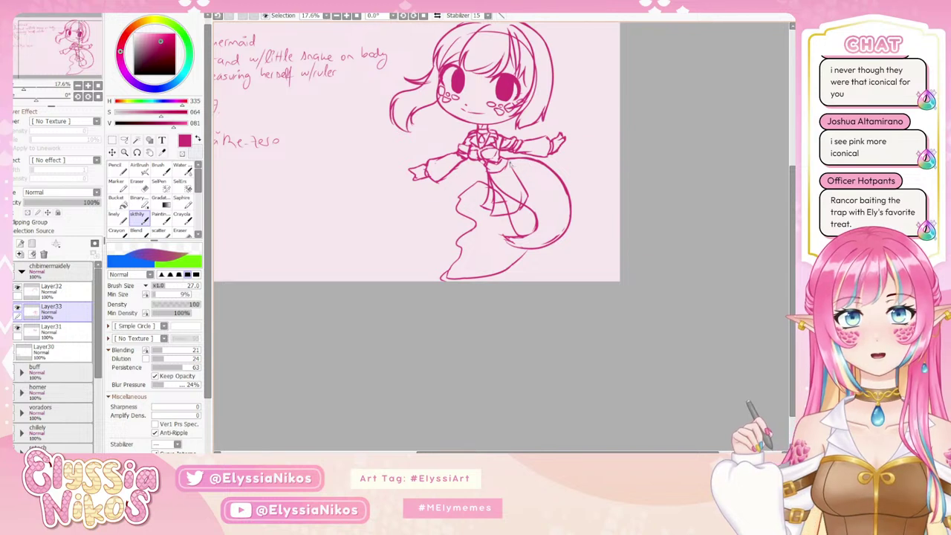
# - Sketch the skirt's flared back panel, extending to the right beneath the right sleeve
pyautogui.hotkey('ctrl', 'z')
pyautogui.moveTo(511, 163)
pyautogui.mouseDown()
pyautogui.moveTo(547, 176)
pyautogui.moveTo(533, 192)
pyautogui.moveTo(544, 158)
pyautogui.moveTo(537, 178)
pyautogui.mouseUp()
pyautogui.hotkey('ctrl', 'z')
# - Erase the tail lines showing through the skirt, using a smaller eraser near the back panel
pyautogui.moveTo(553, 138); pyautogui.dragTo(570, 162)
pyautogui.click(140, 189)
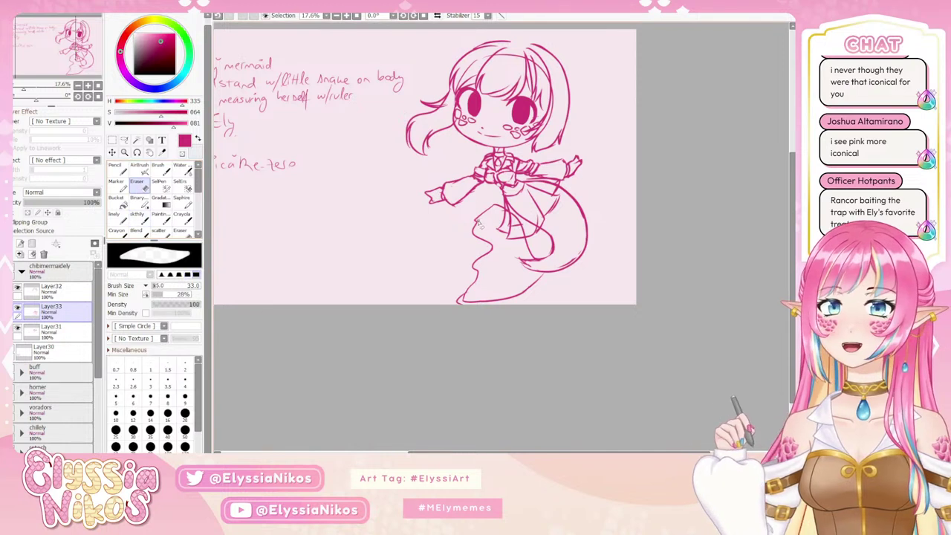
pyautogui.moveTo(514, 218)
pyautogui.mouseDown()
pyautogui.moveTo(510, 208)
pyautogui.moveTo(540, 208)
pyautogui.moveTo(514, 231)
pyautogui.mouseUp()
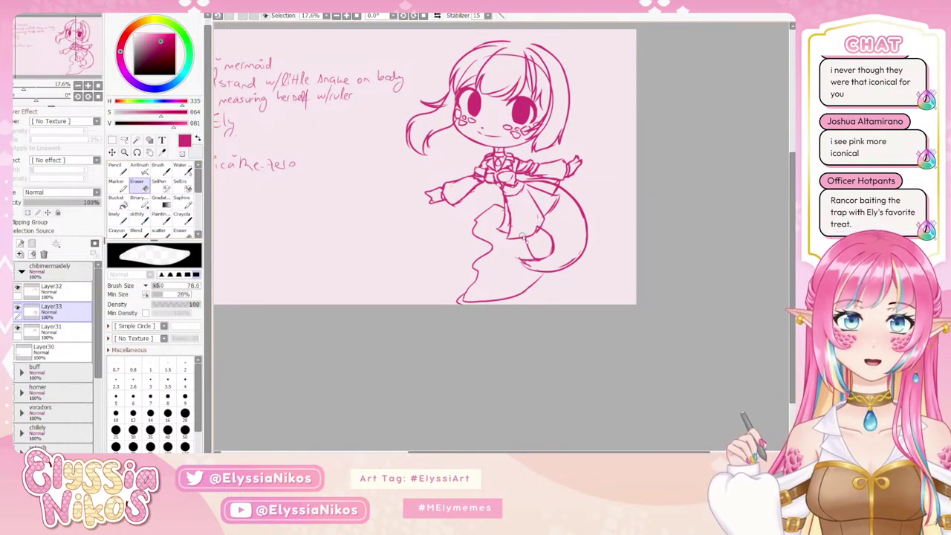
pyautogui.keyDown('ctrl'); pyautogui.keyDown('alt'); pyautogui.moveTo(569, 178); pyautogui.dragTo(554, 185); pyautogui.keyUp('alt'); pyautogui.keyUp('ctrl')
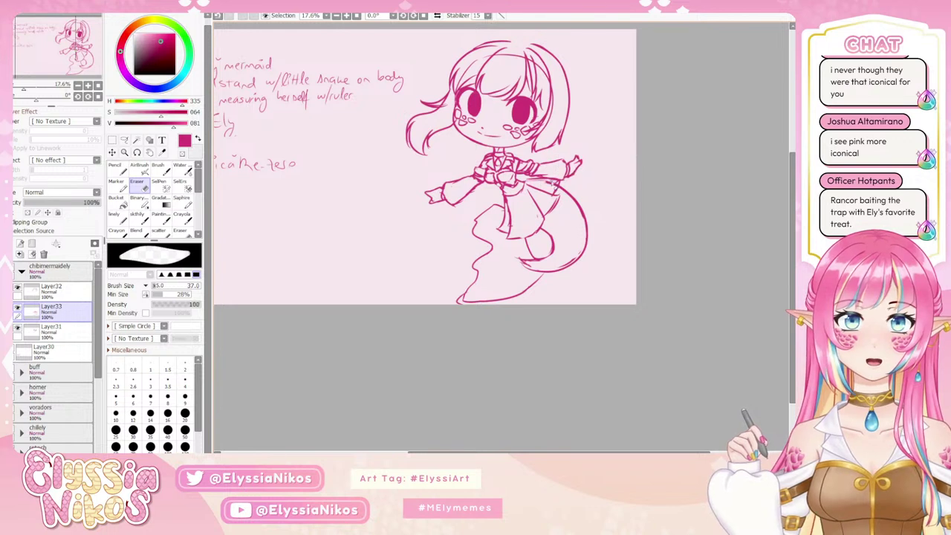
# - Sketch a fuller outer hair contour on Layer32, over the crown and down the right side of the head
pyautogui.click(138, 217)
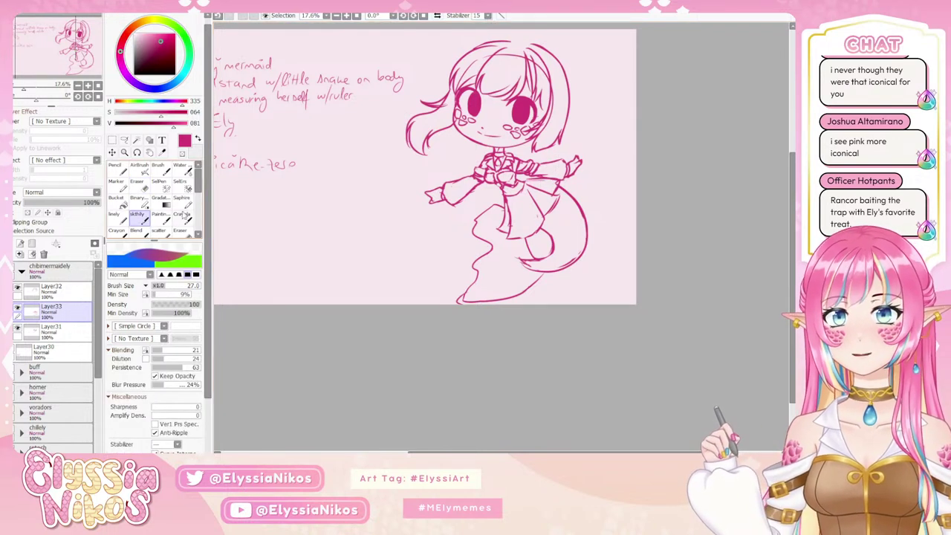
pyautogui.click(71, 292)
pyautogui.moveTo(549, 90); pyautogui.dragTo(531, 148)
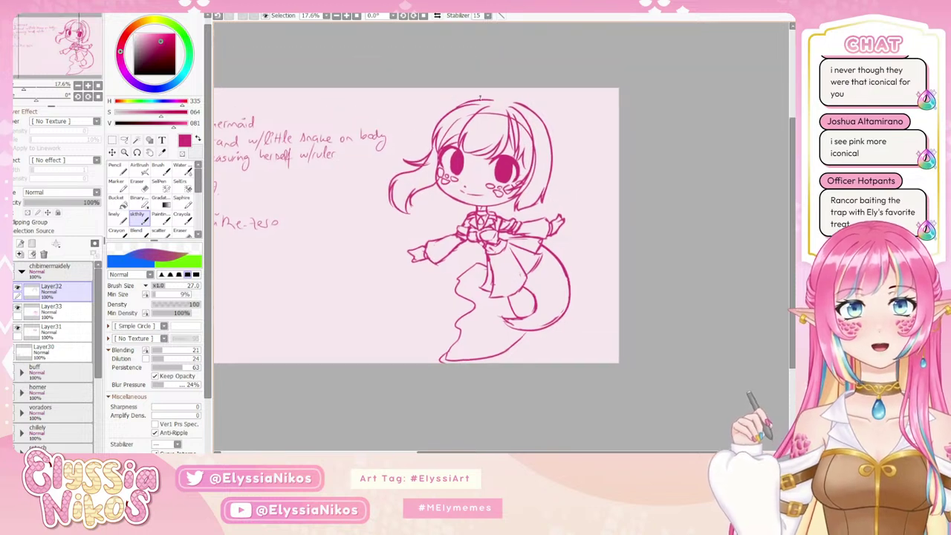
pyautogui.moveTo(483, 100); pyautogui.dragTo(546, 116)
pyautogui.hotkey('ctrl', 'z')
pyautogui.moveTo(487, 99); pyautogui.dragTo(552, 113)
pyautogui.hotkey('ctrl', 'z')
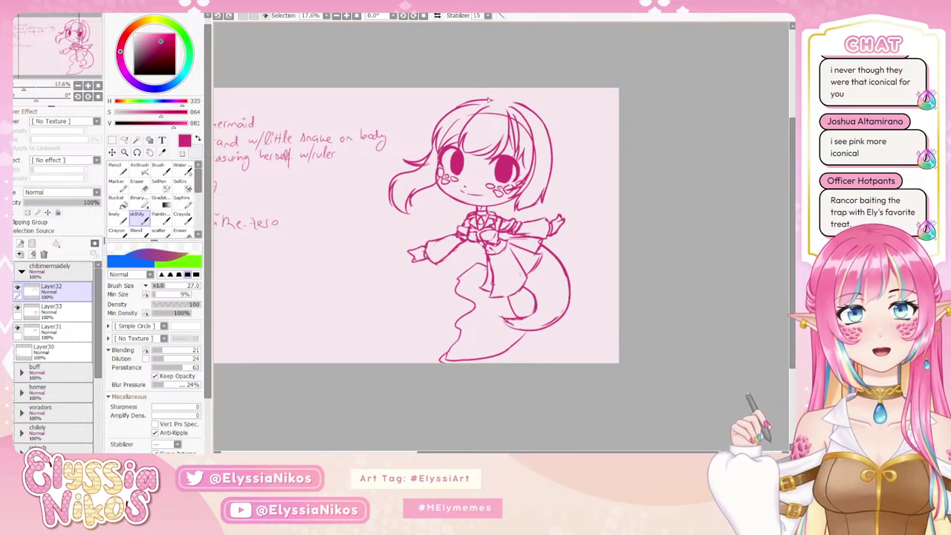
pyautogui.moveTo(486, 99)
pyautogui.mouseDown()
pyautogui.moveTo(551, 122)
pyautogui.moveTo(544, 113)
pyautogui.moveTo(560, 135)
pyautogui.mouseUp()
pyautogui.hotkey('ctrl', 'z')
pyautogui.moveTo(530, 105)
pyautogui.mouseDown()
pyautogui.moveTo(557, 143)
pyautogui.moveTo(555, 168)
pyautogui.mouseUp()
pyautogui.hotkey('ctrl', 'z')
pyautogui.hotkey('ctrl', 'z')
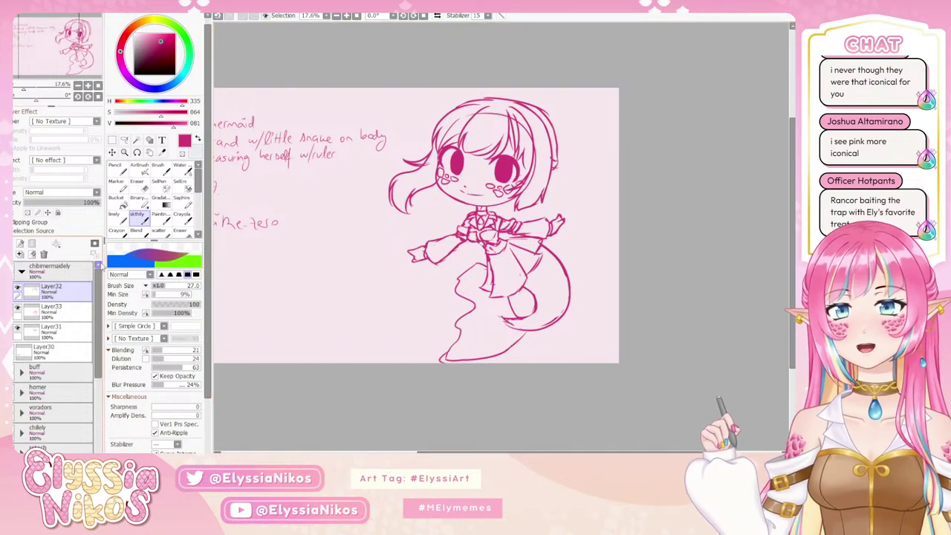
# - Sketch a pointed ear on Layer31, sticking out of the hair on the right side of the head
pyautogui.click(55, 333)
pyautogui.moveTo(353, 228); pyautogui.dragTo(368, 180)
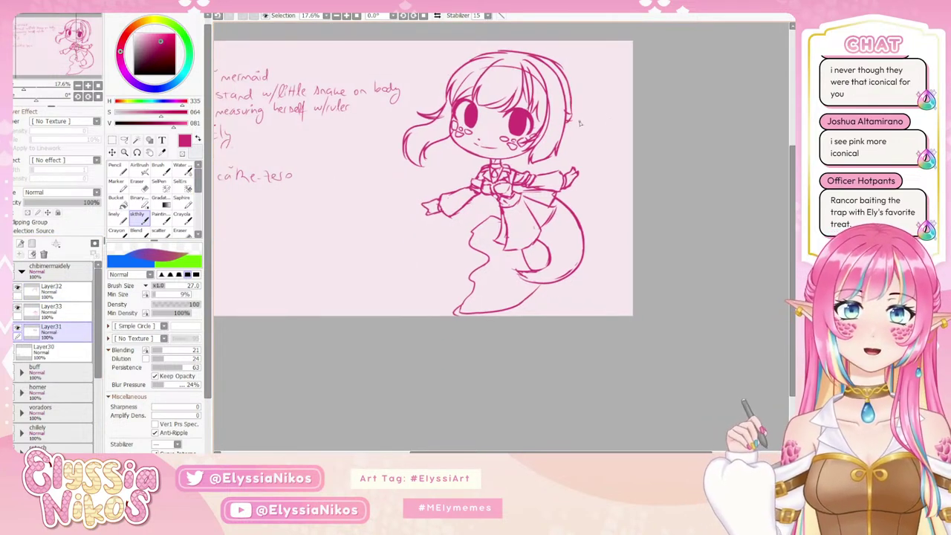
pyautogui.moveTo(569, 118)
pyautogui.mouseDown()
pyautogui.moveTo(593, 125)
pyautogui.moveTo(556, 146)
pyautogui.mouseUp()
# - Sketch on Layer32 the outer curve of long hair flowing out from behind the right ear
pyautogui.click(67, 289)
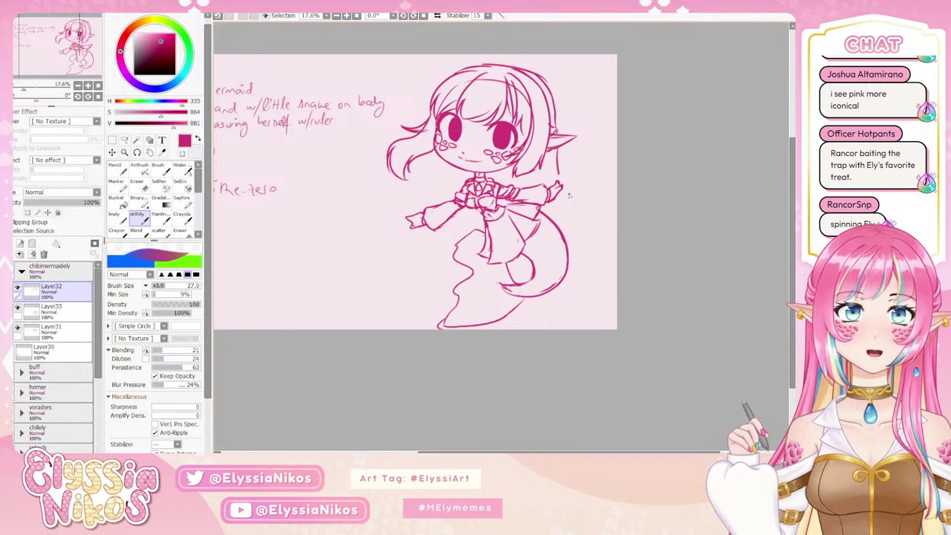
pyautogui.moveTo(559, 152); pyautogui.dragTo(607, 226)
pyautogui.hotkey('ctrl', 'z')
pyautogui.moveTo(608, 193); pyautogui.dragTo(602, 227)
pyautogui.moveTo(592, 188); pyautogui.dragTo(584, 257)
pyautogui.hotkey('ctrl', 'z')
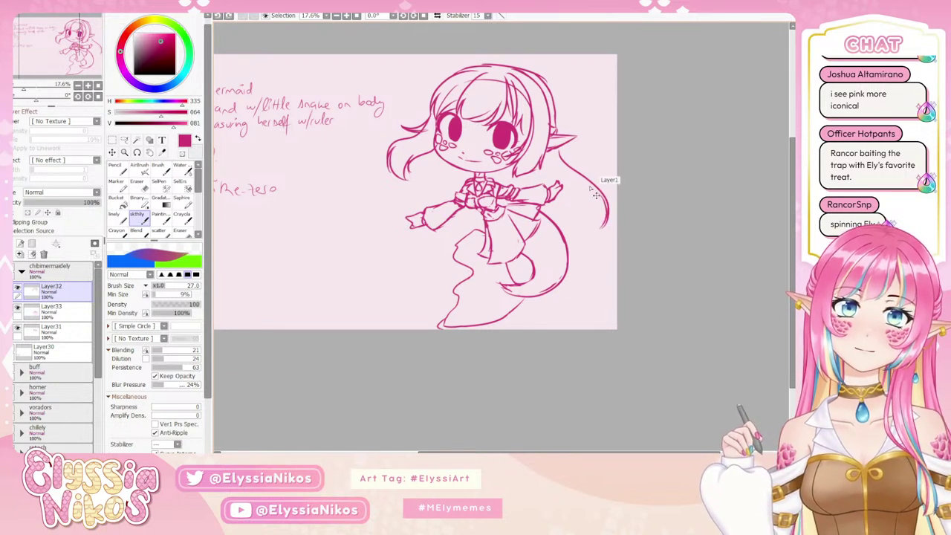
# - Add the inner strands and pointed tips of the long hair flowing behind the right hand
pyautogui.moveTo(592, 183); pyautogui.dragTo(587, 251)
pyautogui.moveTo(546, 164)
pyautogui.mouseDown()
pyautogui.moveTo(579, 195)
pyautogui.moveTo(598, 232)
pyautogui.moveTo(587, 257)
pyautogui.mouseUp()
pyautogui.hotkey('ctrl', 'z')
pyautogui.hotkey('ctrl', 'z')
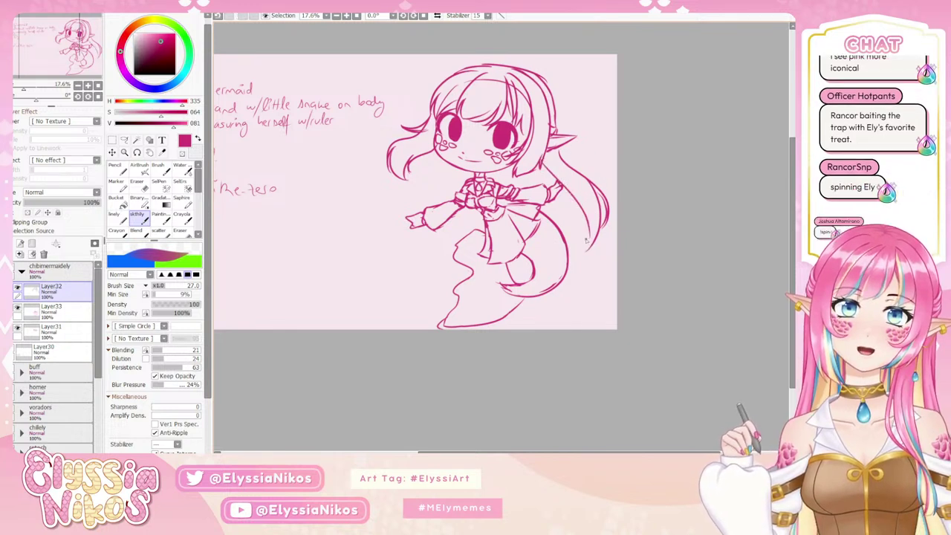
pyautogui.moveTo(543, 160); pyautogui.dragTo(583, 253)
pyautogui.moveTo(571, 193); pyautogui.dragTo(583, 253)
pyautogui.hotkey('ctrl', 'z')
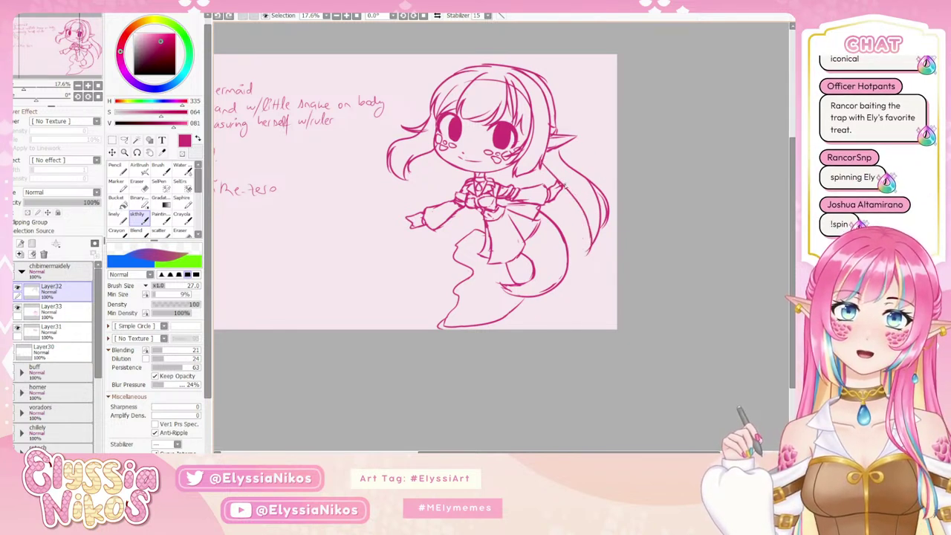
pyautogui.moveTo(563, 185); pyautogui.dragTo(578, 250)
# - Sketch a long lock of hair sweeping out to the left above the left hand, with a curled pointed tip
pyautogui.moveTo(446, 168); pyautogui.dragTo(367, 203)
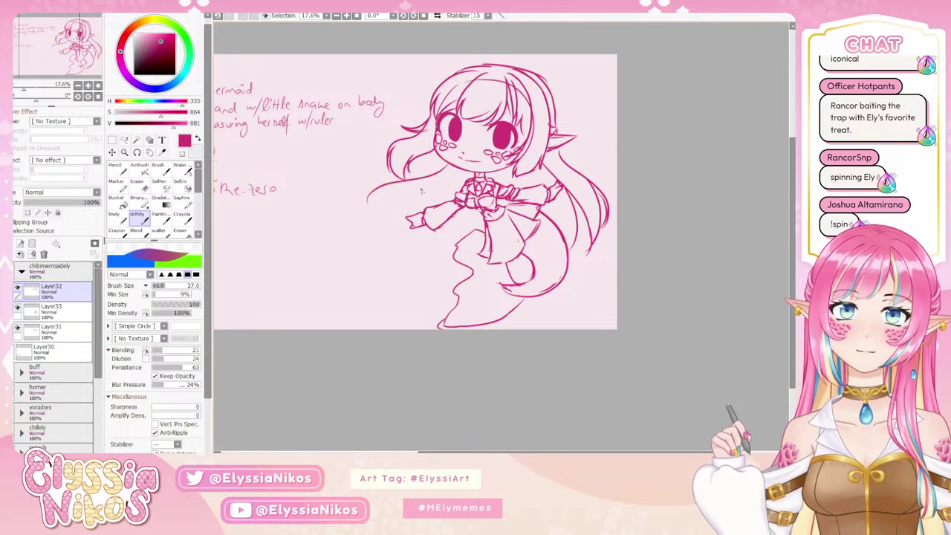
pyautogui.hotkey('ctrl', 'z')
pyautogui.moveTo(449, 170)
pyautogui.mouseDown()
pyautogui.moveTo(359, 194)
pyautogui.moveTo(376, 216)
pyautogui.moveTo(413, 192)
pyautogui.mouseUp()
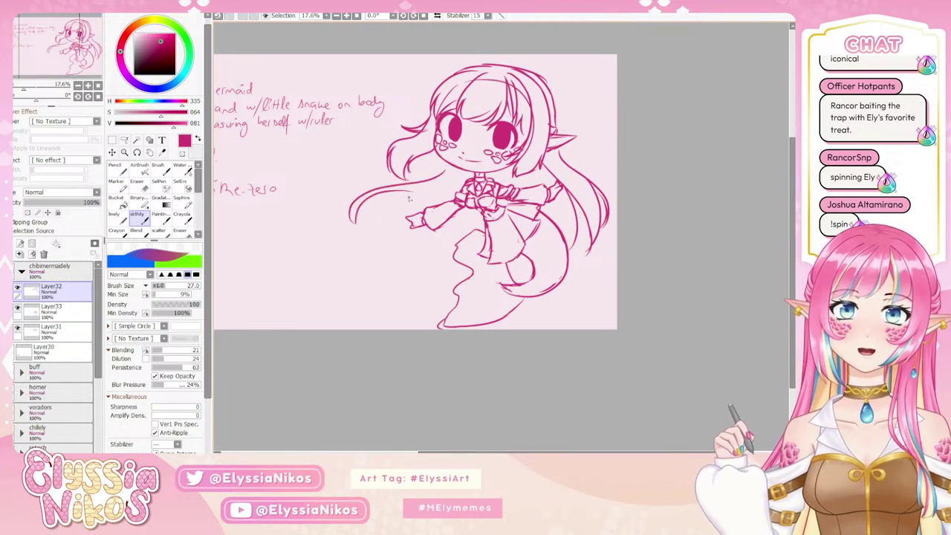
pyautogui.hotkey('ctrl', 'z')
pyautogui.moveTo(353, 218); pyautogui.dragTo(417, 193)
pyautogui.hotkey('ctrl', 'z')
pyautogui.moveTo(353, 211)
pyautogui.mouseDown()
pyautogui.moveTo(419, 194)
pyautogui.moveTo(384, 192)
pyautogui.moveTo(462, 180)
pyautogui.mouseUp()
pyautogui.moveTo(383, 194); pyautogui.dragTo(357, 228)
pyautogui.hotkey('ctrl', 'z')
pyautogui.hotkey('ctrl', 'z')
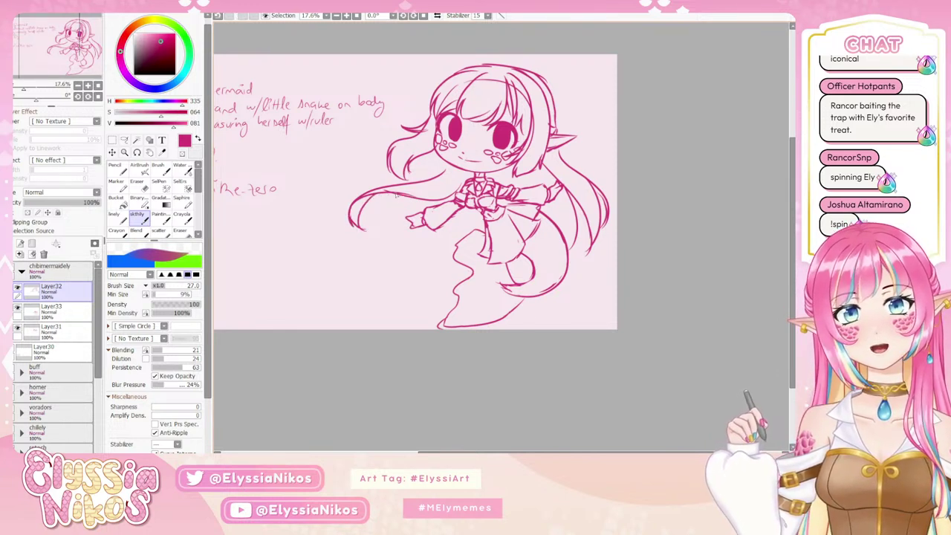
pyautogui.moveTo(392, 195); pyautogui.dragTo(405, 244)
pyautogui.hotkey('ctrl', 'z')
pyautogui.moveTo(395, 199); pyautogui.dragTo(384, 235)
pyautogui.hotkey('ctrl', 'z')
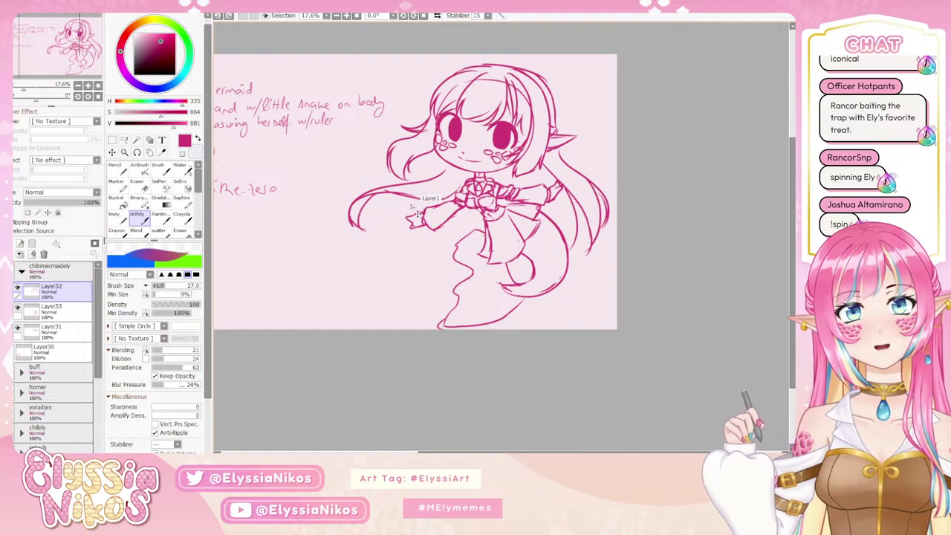
# - Lasso the long left lock of hair, transform it to a smaller size closer to the body, and deselect it
pyautogui.press('l')
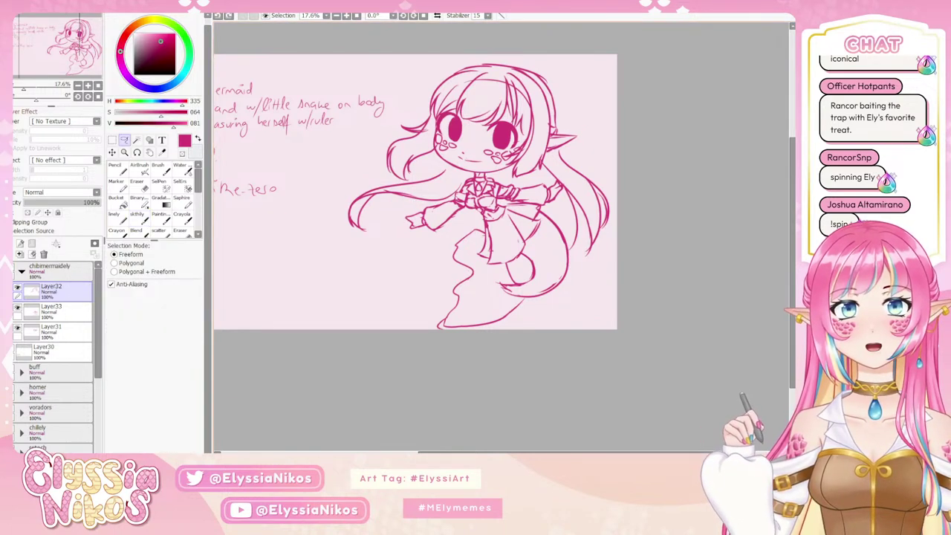
pyautogui.moveTo(461, 167)
pyautogui.mouseDown()
pyautogui.moveTo(406, 176)
pyautogui.moveTo(318, 253)
pyautogui.moveTo(451, 209)
pyautogui.mouseUp()
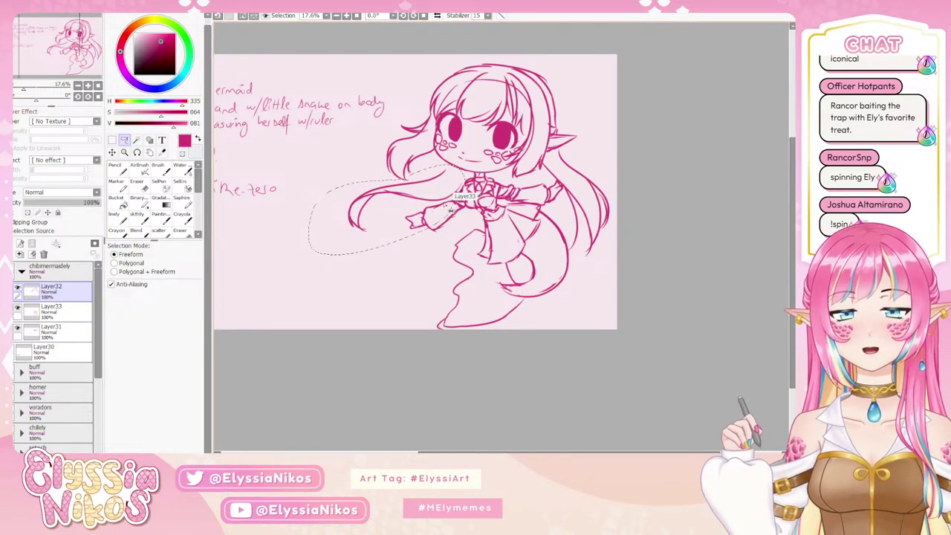
pyautogui.hotkey('ctrl', 't')
pyautogui.moveTo(348, 229); pyautogui.dragTo(368, 222)
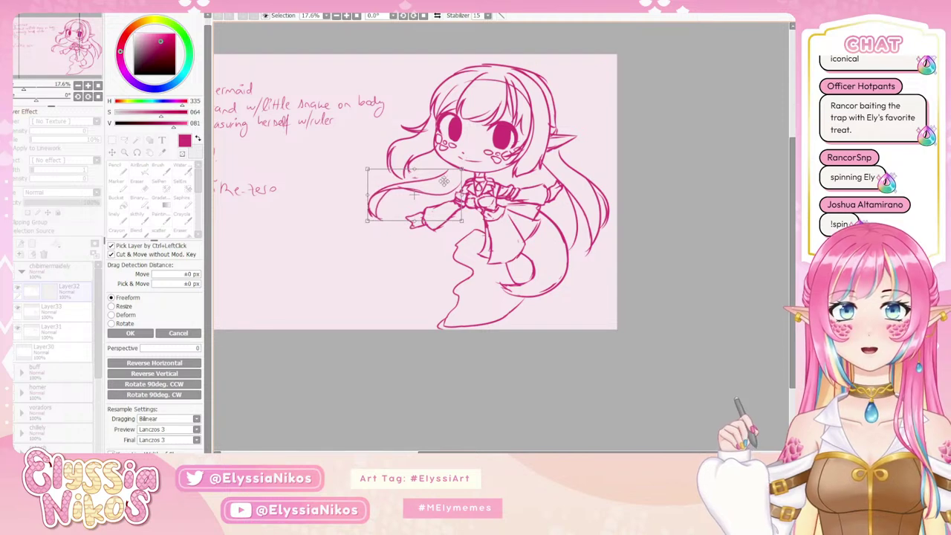
pyautogui.moveTo(443, 180); pyautogui.dragTo(446, 178)
pyautogui.click(130, 333)
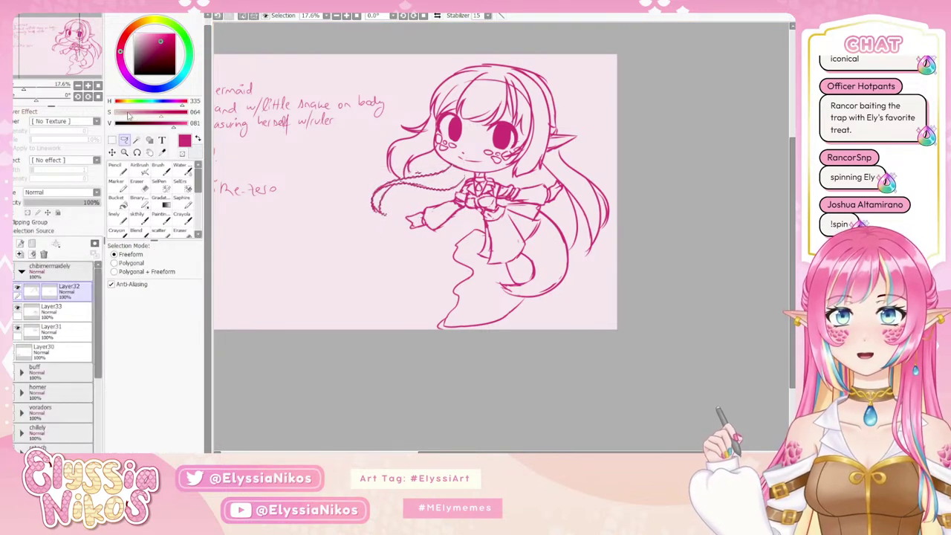
pyautogui.hotkey('ctrl', 'd')
# - Sketch another lock of hair curving down behind the left hand and sleeve
pyautogui.click(135, 221)
pyautogui.moveTo(429, 192)
pyautogui.mouseDown()
pyautogui.moveTo(448, 171)
pyautogui.moveTo(437, 224)
pyautogui.mouseUp()
pyautogui.hotkey('ctrl', 'z')
pyautogui.moveTo(475, 168)
pyautogui.mouseDown()
pyautogui.moveTo(446, 190)
pyautogui.moveTo(434, 224)
pyautogui.mouseUp()
pyautogui.hotkey('ctrl', 'z')
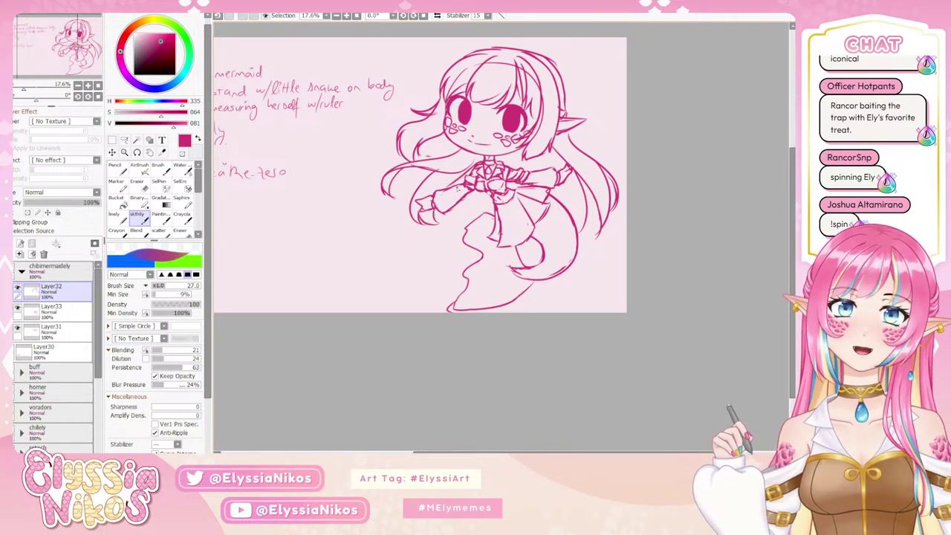
# - Sketch hair strands hanging below the left sleeve beside the waist and skirt
pyautogui.moveTo(469, 176)
pyautogui.mouseDown()
pyautogui.moveTo(460, 189)
pyautogui.moveTo(464, 228)
pyautogui.moveTo(485, 194)
pyautogui.mouseUp()
pyautogui.hotkey('ctrl', 'z')
pyautogui.hotkey('ctrl', 'z')
pyautogui.moveTo(462, 229)
pyautogui.mouseDown()
pyautogui.moveTo(478, 208)
pyautogui.moveTo(475, 226)
pyautogui.moveTo(485, 189)
pyautogui.mouseUp()
pyautogui.hotkey('ctrl', 'z')
pyautogui.moveTo(477, 225); pyautogui.dragTo(493, 208)
pyautogui.hotkey('ctrl', 'z')
pyautogui.hotkey('ctrl', 'z')
# - Sketch additional hair strands below the right sleeve, between the skirt and the long flowing locks
pyautogui.moveTo(551, 165)
pyautogui.mouseDown()
pyautogui.moveTo(543, 155)
pyautogui.moveTo(532, 167)
pyautogui.moveTo(586, 223)
pyautogui.mouseUp()
pyautogui.hotkey('ctrl', 'z')
pyautogui.moveTo(559, 185)
pyautogui.mouseDown()
pyautogui.moveTo(588, 223)
pyautogui.moveTo(576, 228)
pyautogui.mouseUp()
pyautogui.hotkey('ctrl', 'z')
pyautogui.hotkey('ctrl', 'z')
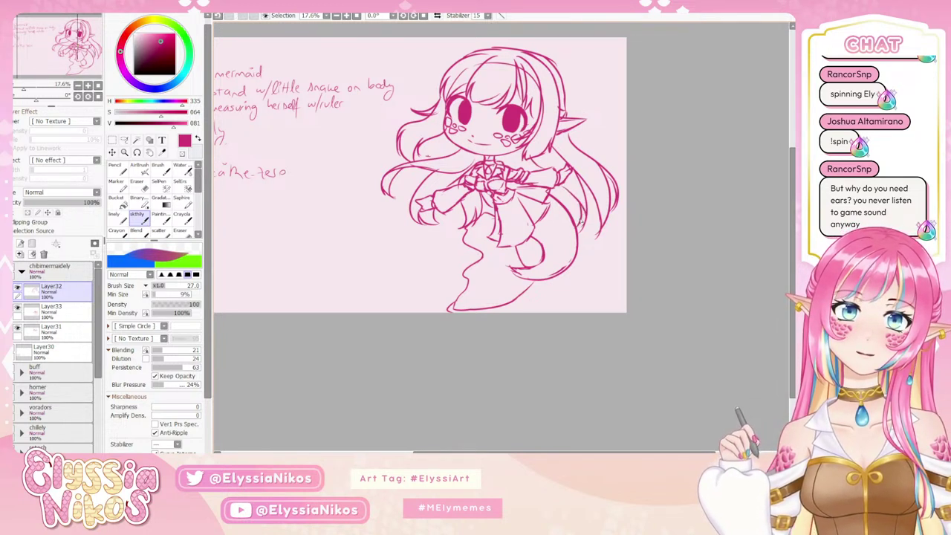
pyautogui.moveTo(566, 188)
pyautogui.mouseDown()
pyautogui.moveTo(574, 210)
pyautogui.moveTo(566, 190)
pyautogui.mouseUp()
pyautogui.hotkey('ctrl', 'z')
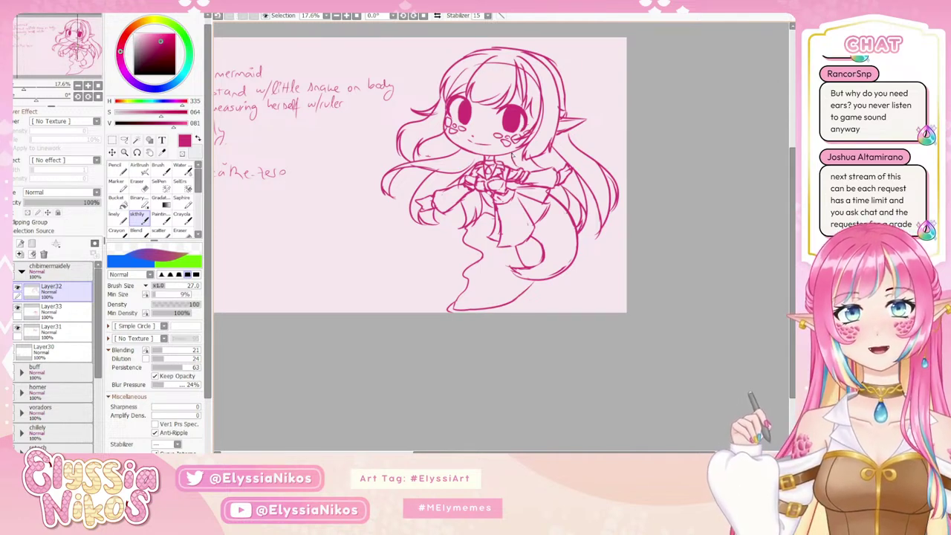
# - Collapse the chibimermadely layer group and erase the "Chibi Ely mermaid" line from the list on the requests layer
pyautogui.moveTo(394, 123); pyautogui.dragTo(404, 182)
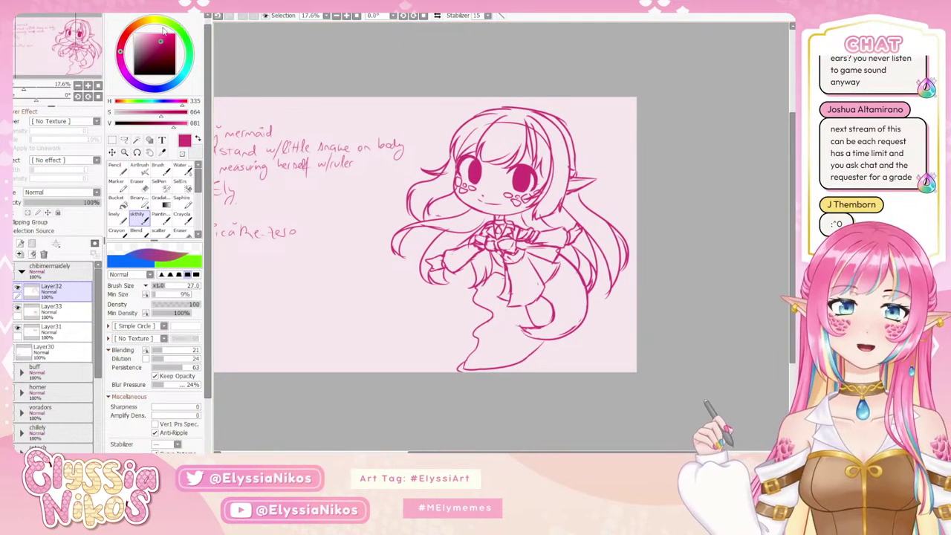
pyautogui.moveTo(223, 141); pyautogui.dragTo(234, 118)
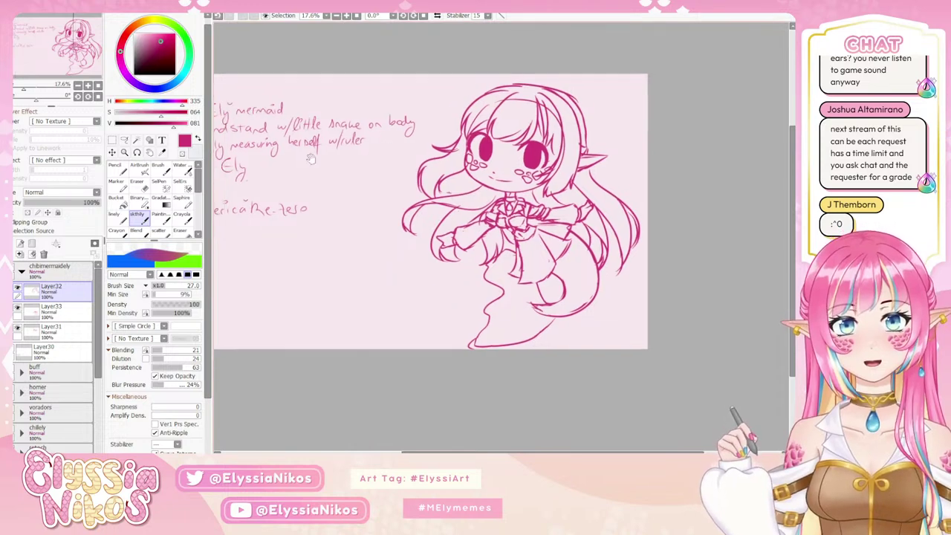
pyautogui.click(22, 273)
pyautogui.moveTo(264, 176); pyautogui.dragTo(393, 168)
pyautogui.click(140, 186)
pyautogui.scroll(-3, 56, 418)
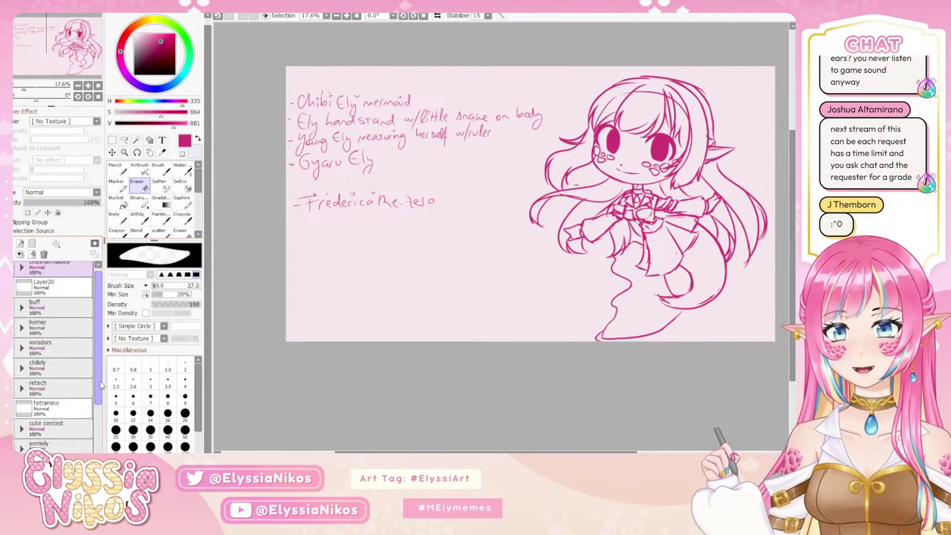
pyautogui.click(52, 415)
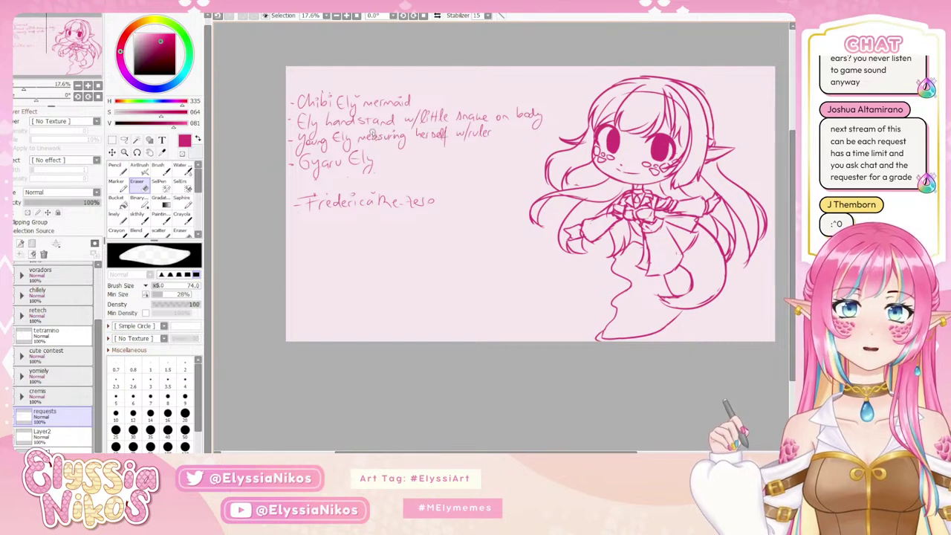
pyautogui.moveTo(378, 92)
pyautogui.mouseDown()
pyautogui.moveTo(321, 101)
pyautogui.moveTo(421, 97)
pyautogui.mouseUp()
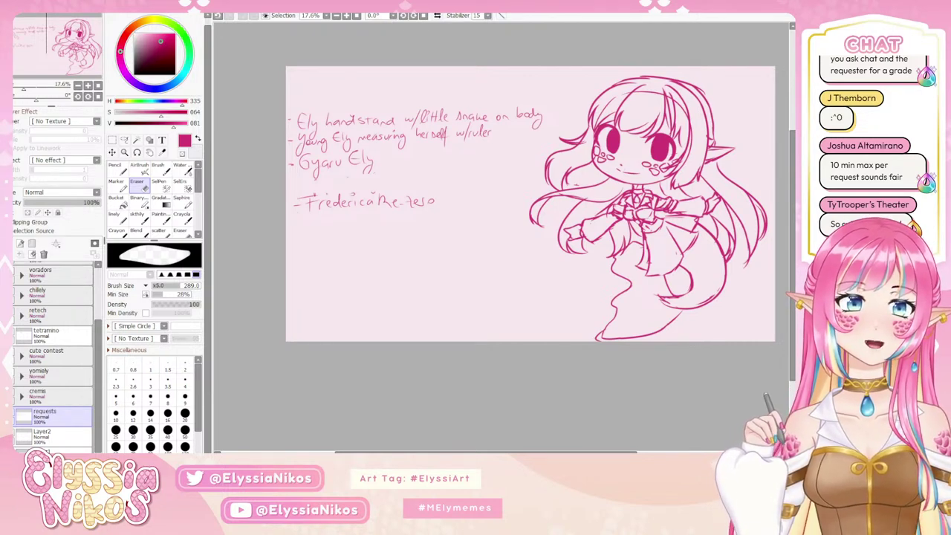
pyautogui.scroll(-1, 396, 155)
pyautogui.scroll(1, 629, 167)
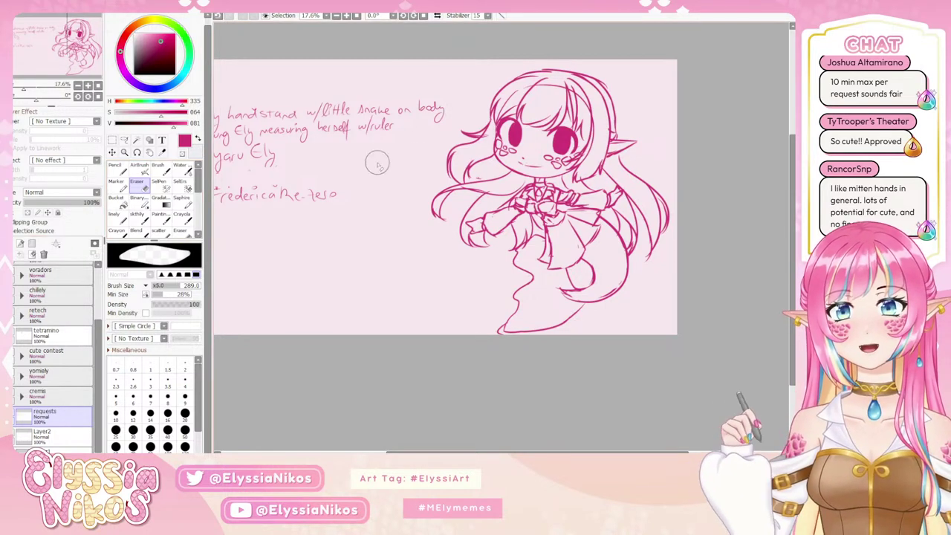
# - Expand the chibimermadely layer group and erase stray lines over the hair on Layer31
pyautogui.scroll(3, 55, 334)
pyautogui.click(37, 290)
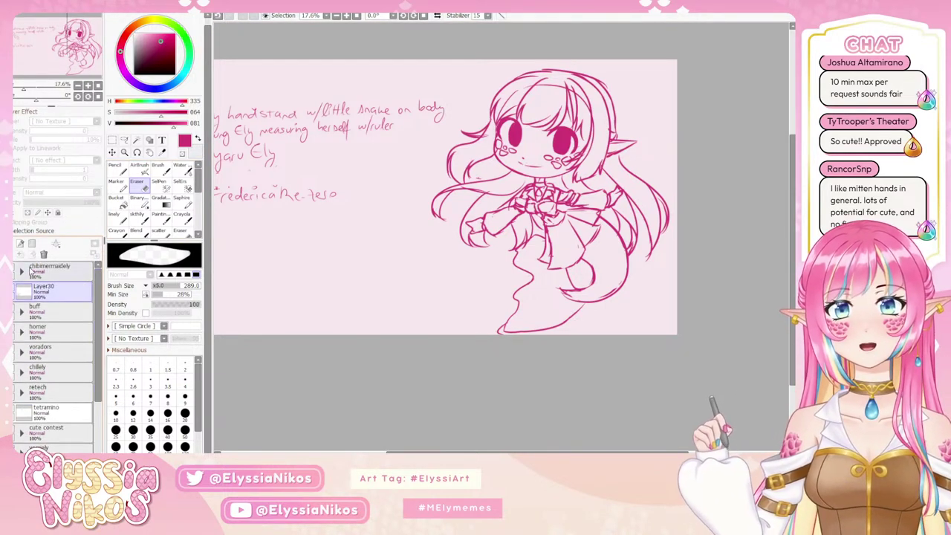
pyautogui.click(22, 272)
pyautogui.click(63, 330)
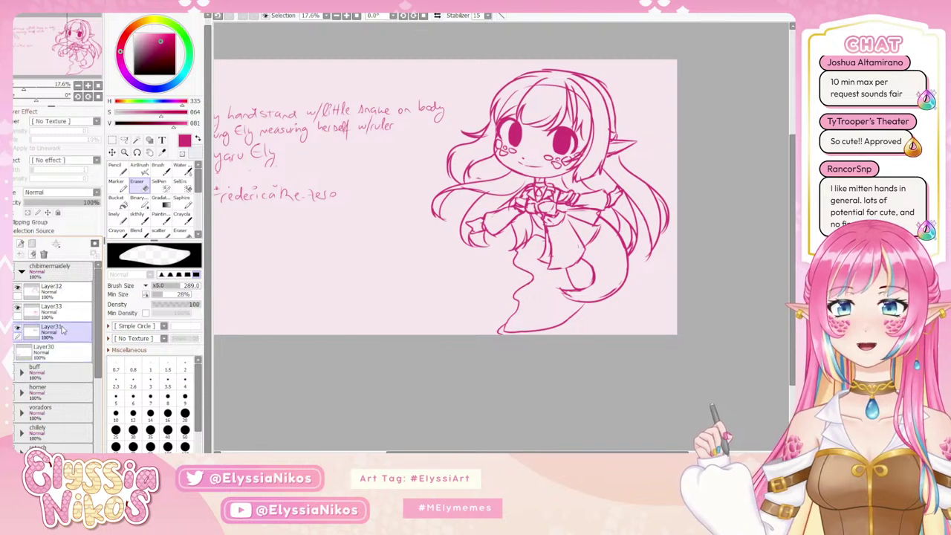
pyautogui.moveTo(552, 112)
pyautogui.mouseDown()
pyautogui.moveTo(534, 112)
pyautogui.moveTo(563, 96)
pyautogui.moveTo(553, 92)
pyautogui.moveTo(591, 114)
pyautogui.mouseUp()
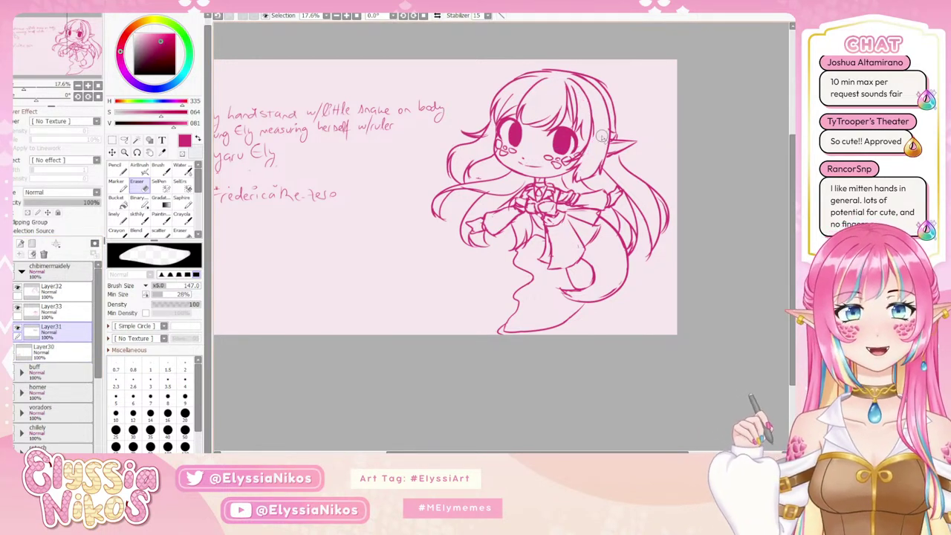
# - Clean up lines beside the cheek on Layer32 with the eraser reduced to size 25, and collapse the chibimermadely group
pyautogui.click(49, 292)
pyautogui.press('[')
pyautogui.press('[')
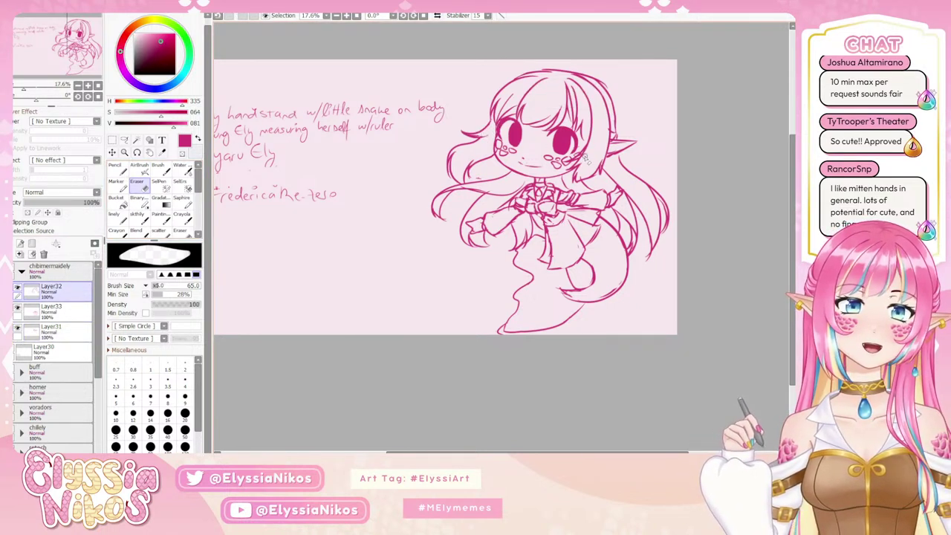
pyautogui.press('[')
pyautogui.press('[')
pyautogui.press('[')
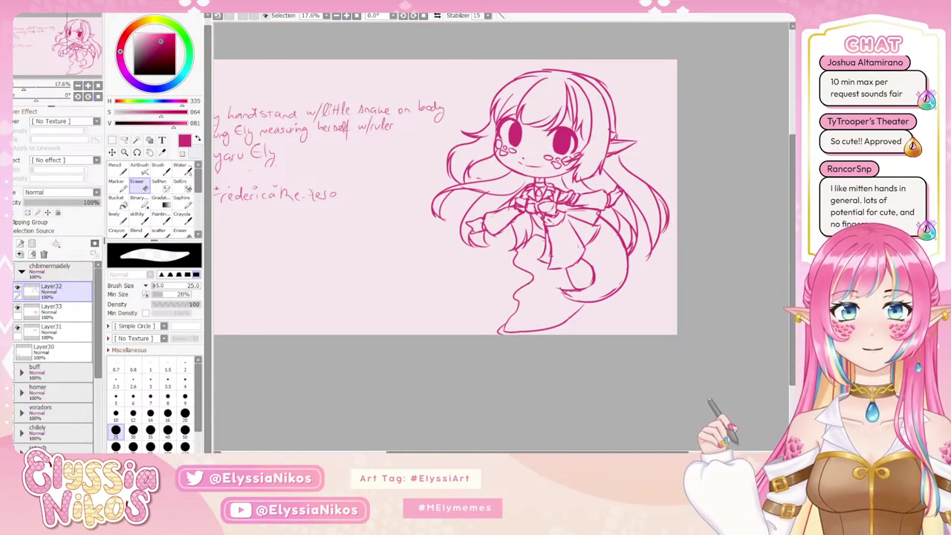
pyautogui.click(78, 86)
pyautogui.moveTo(313, 160); pyautogui.dragTo(341, 169)
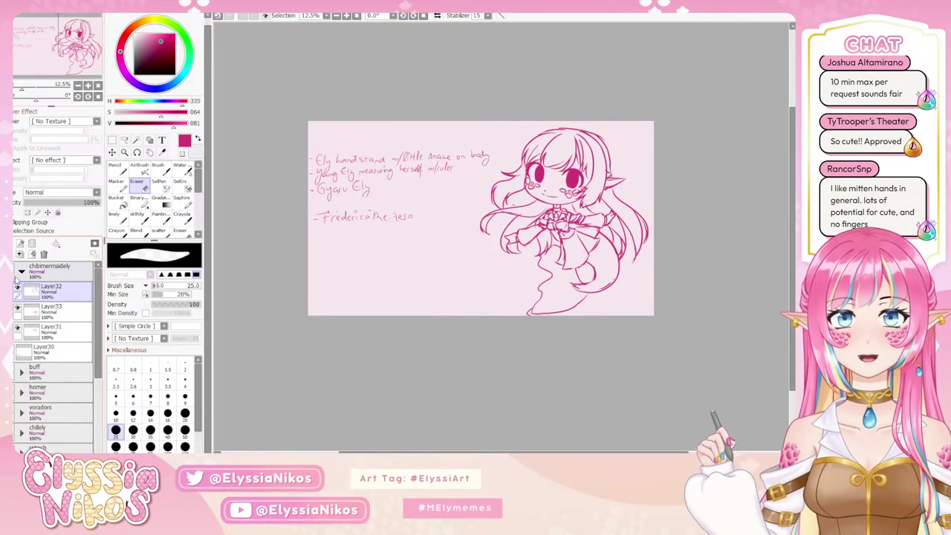
pyautogui.click(22, 273)
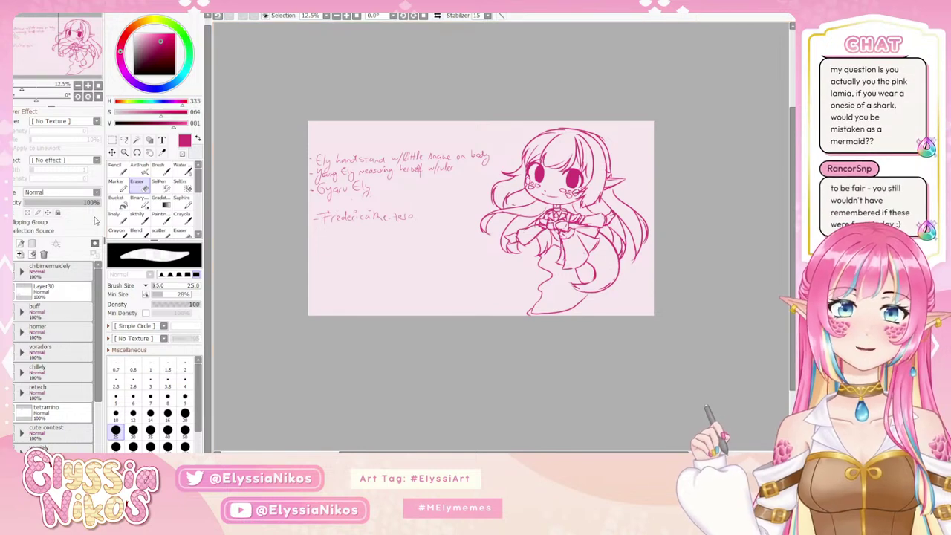
# - Scale down the whole chibimermadely group and move it into the canvas's upper right area
pyautogui.click(55, 277)
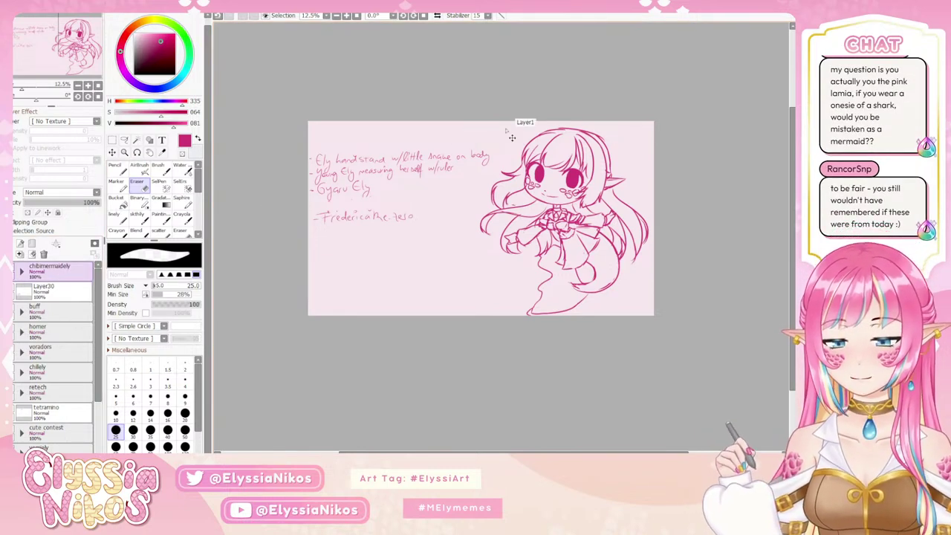
pyautogui.hotkey('ctrl', 't')
pyautogui.moveTo(652, 126); pyautogui.dragTo(587, 162)
pyautogui.moveTo(535, 238); pyautogui.dragTo(590, 190)
pyautogui.click(128, 334)
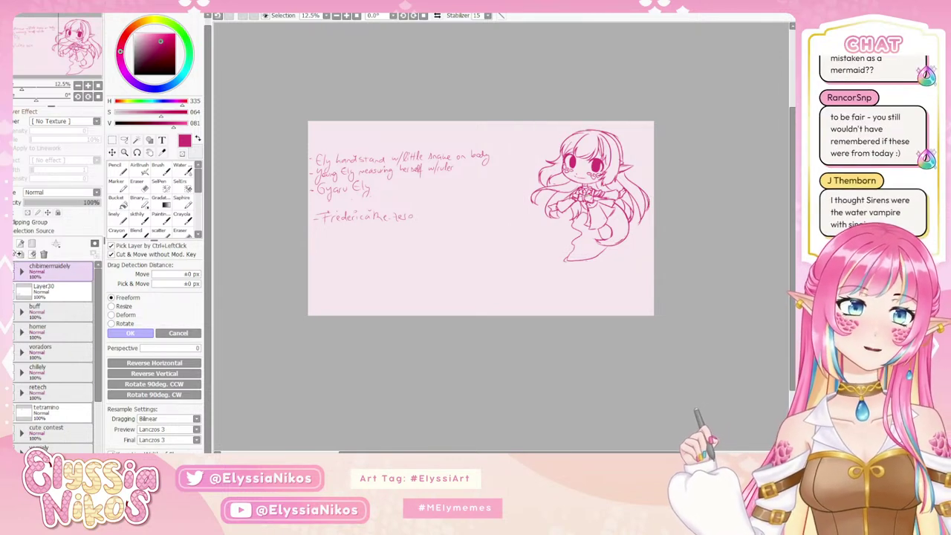
# - Hide the chibimermadely group and create a folder named "ely handstand" with a new layer inside for sketching
pyautogui.click(21, 272)
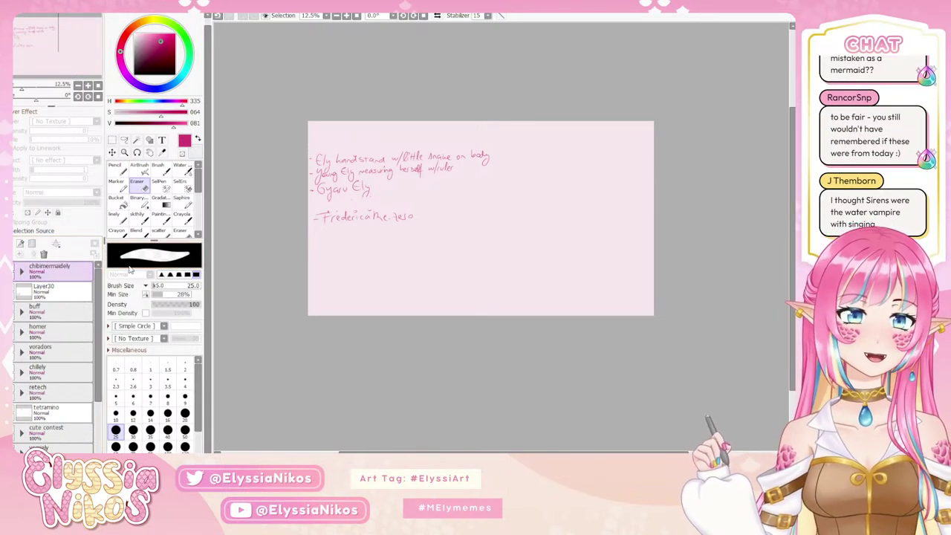
pyautogui.click(32, 244)
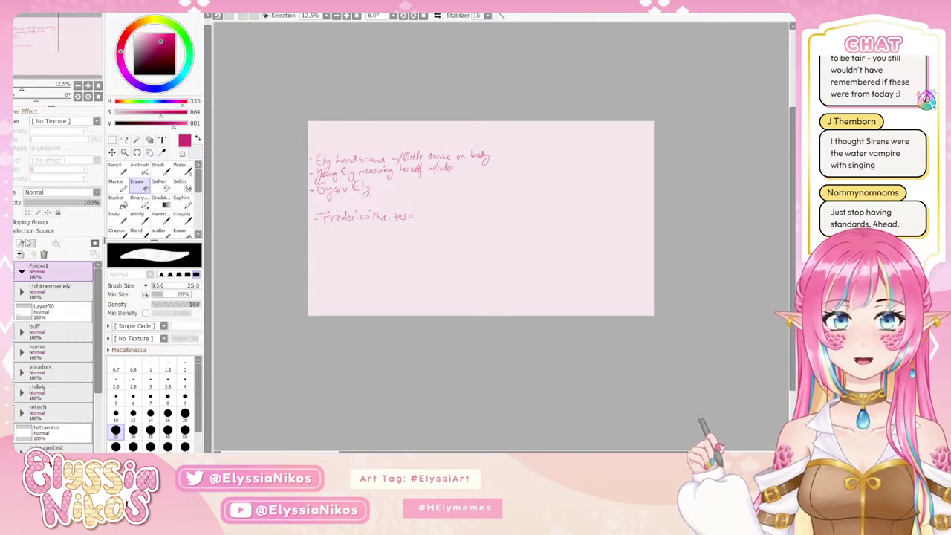
pyautogui.press('Return')
pyautogui.click(138, 217)
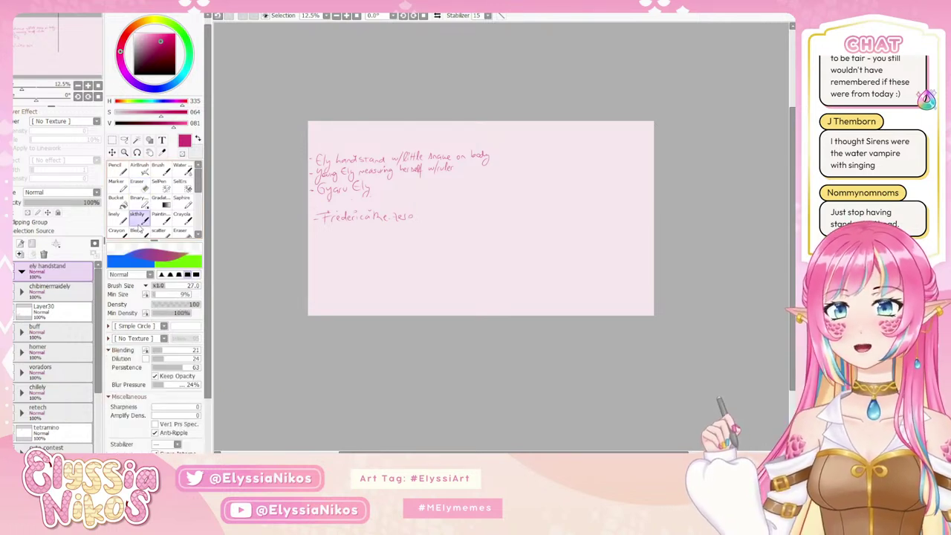
pyautogui.click(20, 244)
# - Sketch the handstand figure's two arms as downward curves near the canvas's lower edge, with the brush at size 24
pyautogui.moveTo(493, 246); pyautogui.dragTo(467, 223)
pyautogui.click(89, 86)
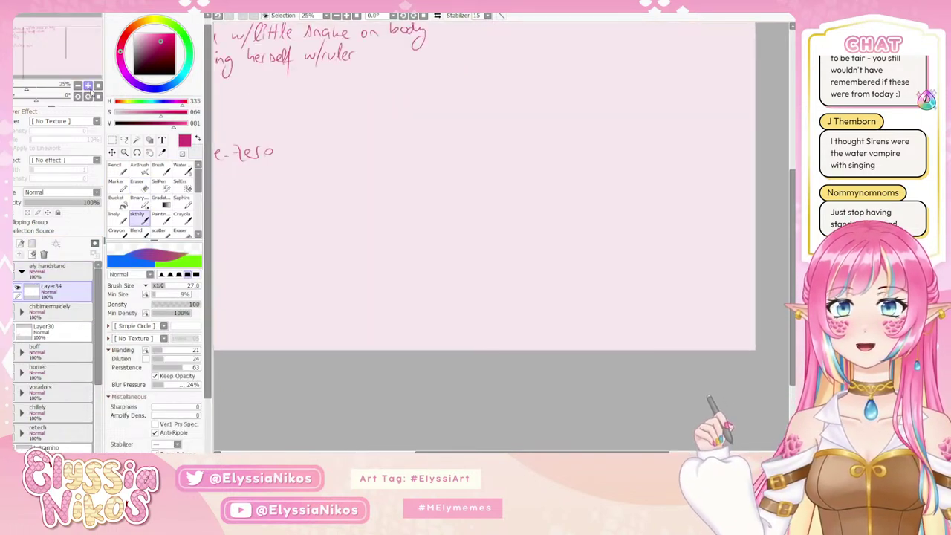
pyautogui.moveTo(420, 202)
pyautogui.mouseDown()
pyautogui.moveTo(324, 264)
pyautogui.moveTo(373, 296)
pyautogui.mouseUp()
pyautogui.press(']')
pyautogui.press(']')
pyautogui.press(']')
pyautogui.press(']')
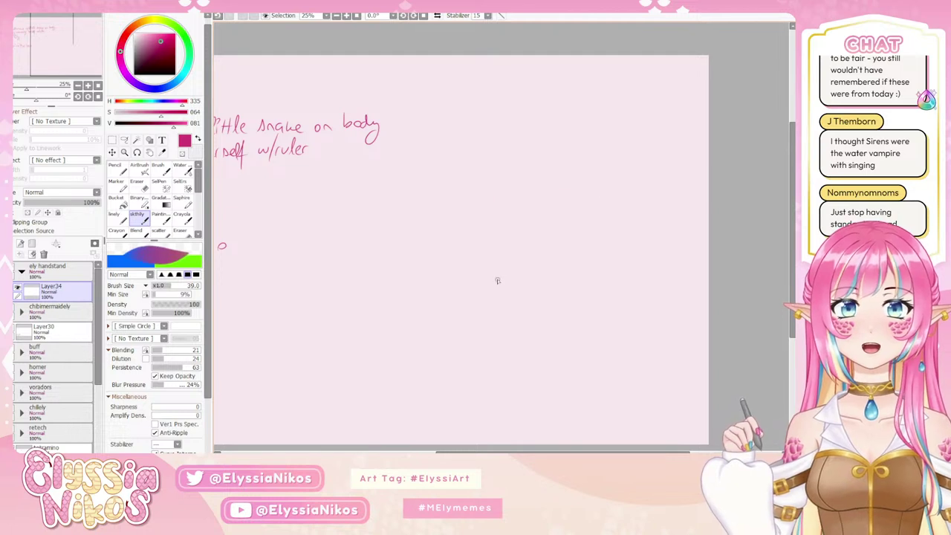
pyautogui.moveTo(498, 281)
pyautogui.mouseDown()
pyautogui.moveTo(515, 229)
pyautogui.moveTo(512, 271)
pyautogui.mouseUp()
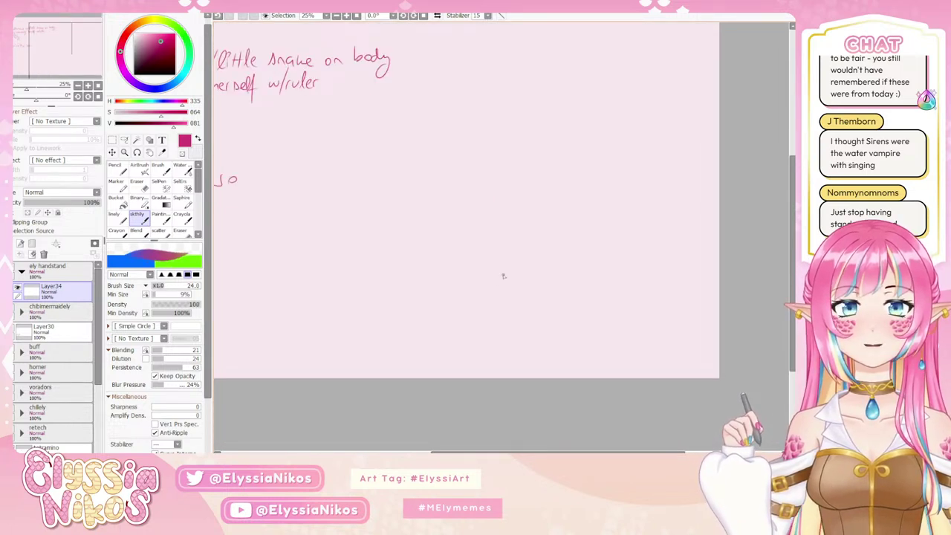
pyautogui.moveTo(484, 355)
pyautogui.mouseDown()
pyautogui.moveTo(493, 273)
pyautogui.moveTo(483, 334)
pyautogui.mouseUp()
pyautogui.hotkey('ctrl', 'z')
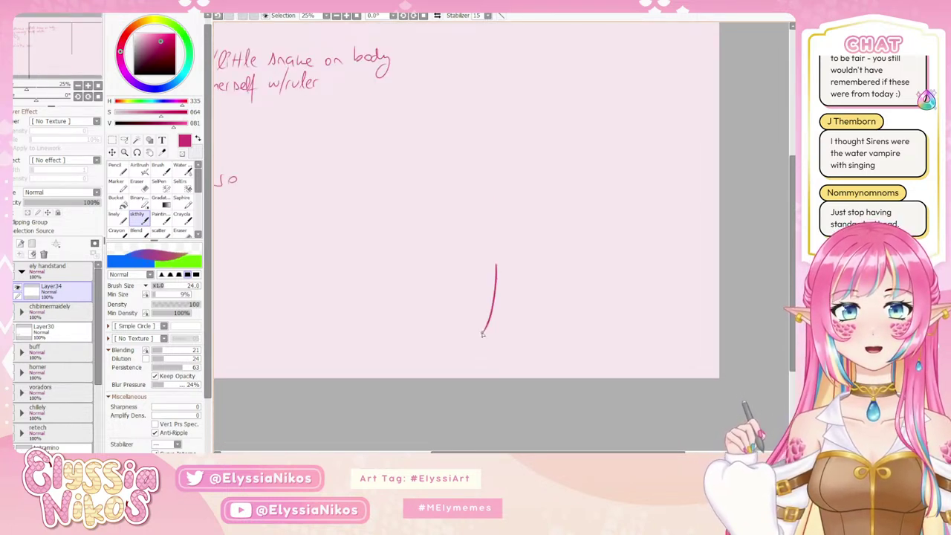
pyautogui.hotkey('ctrl', 'z')
pyautogui.moveTo(498, 263); pyautogui.dragTo(481, 342)
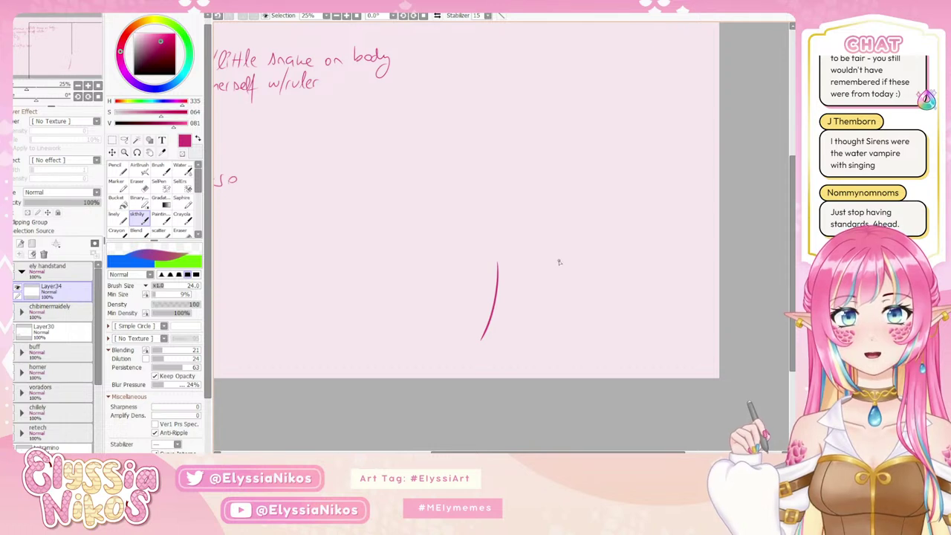
pyautogui.moveTo(559, 262); pyautogui.dragTo(550, 340)
# - Sketch the shoulder lines, an oval head between the arms and a straight vertical torso line rising above them
pyautogui.moveTo(528, 255)
pyautogui.mouseDown()
pyautogui.moveTo(559, 257)
pyautogui.moveTo(522, 170)
pyautogui.mouseUp()
pyautogui.hotkey('ctrl', 'z')
pyautogui.moveTo(529, 242)
pyautogui.mouseDown()
pyautogui.moveTo(540, 214)
pyautogui.moveTo(543, 148)
pyautogui.moveTo(543, 225)
pyautogui.mouseUp()
pyautogui.hotkey('ctrl', 'z')
pyautogui.moveTo(505, 340)
pyautogui.mouseDown()
pyautogui.moveTo(505, 220)
pyautogui.moveTo(535, 146)
pyautogui.moveTo(522, 221)
pyautogui.mouseUp()
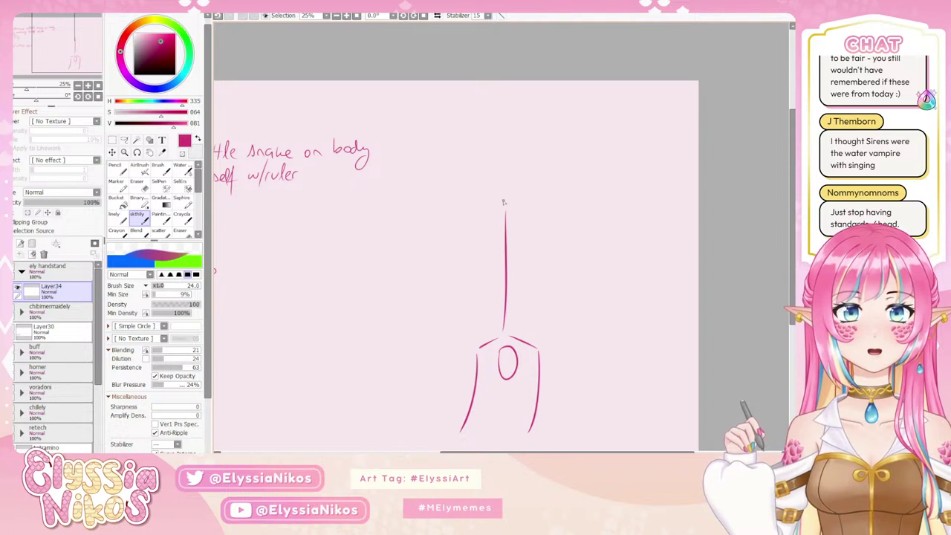
# - Sketch the tail as a large arch rising from the torso line and curving over and down on its right
pyautogui.moveTo(495, 191); pyautogui.dragTo(493, 164)
pyautogui.hotkey('ctrl', 'z')
pyautogui.moveTo(492, 206)
pyautogui.mouseDown()
pyautogui.moveTo(487, 141)
pyautogui.moveTo(538, 92)
pyautogui.moveTo(594, 115)
pyautogui.mouseUp()
pyautogui.hotkey('ctrl', 'z')
pyautogui.moveTo(540, 92)
pyautogui.mouseDown()
pyautogui.moveTo(632, 172)
pyautogui.moveTo(643, 226)
pyautogui.mouseUp()
pyautogui.hotkey('ctrl', 'z')
pyautogui.moveTo(636, 138); pyautogui.dragTo(637, 298)
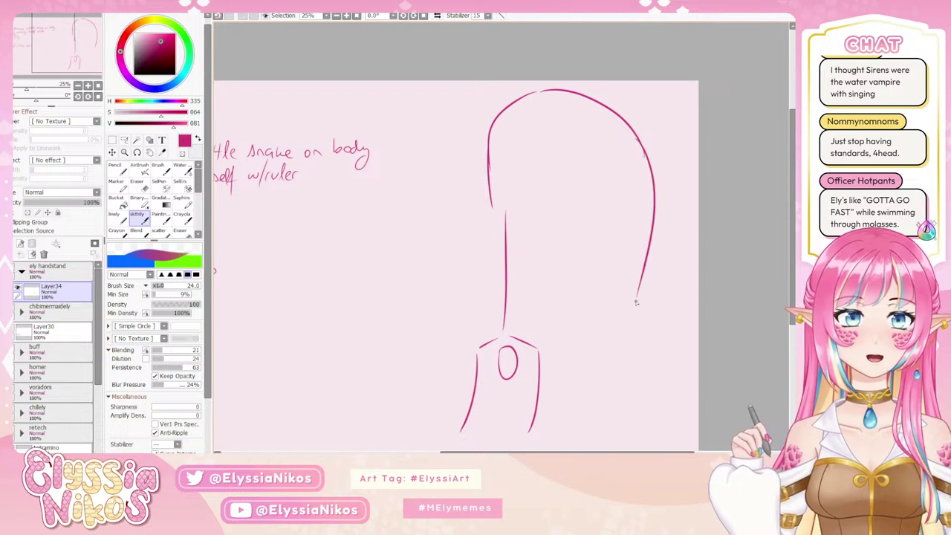
# - Extend the tail's outer line down toward the canvas's lower edge, curving outward at its end
pyautogui.moveTo(644, 246); pyautogui.dragTo(631, 386)
pyautogui.scroll(-1, 654, 297)
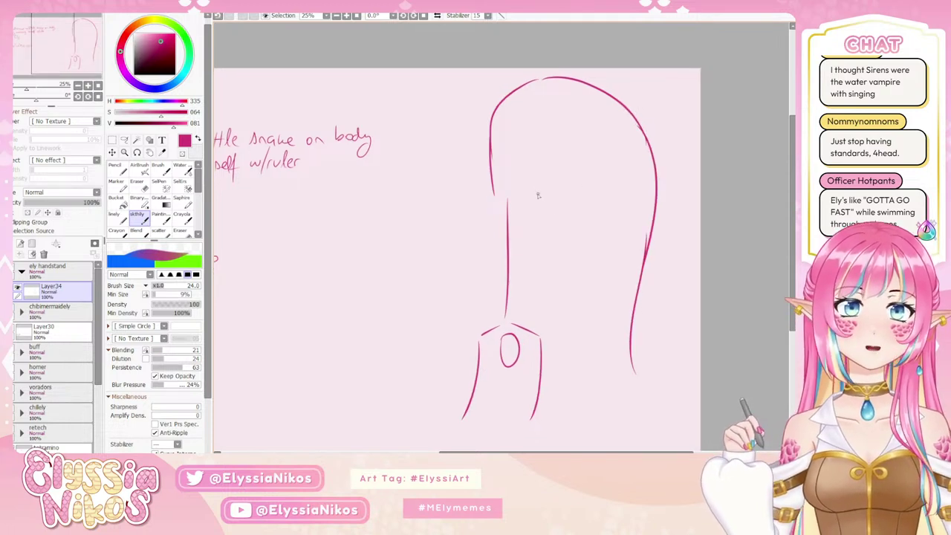
pyautogui.moveTo(535, 191); pyautogui.dragTo(546, 132)
pyautogui.hotkey('ctrl', 'z')
pyautogui.moveTo(632, 327); pyautogui.dragTo(641, 410)
pyautogui.hotkey('ctrl', 'z')
pyautogui.moveTo(632, 350)
pyautogui.mouseDown()
pyautogui.moveTo(637, 404)
pyautogui.moveTo(663, 401)
pyautogui.moveTo(657, 414)
pyautogui.mouseUp()
pyautogui.hotkey('ctrl', 'z')
pyautogui.moveTo(531, 261); pyautogui.dragTo(514, 214)
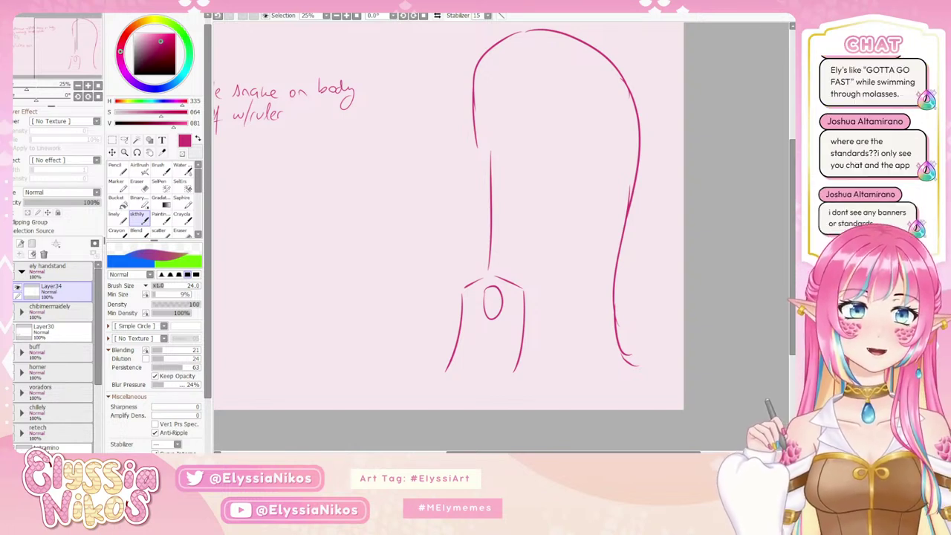
pyautogui.moveTo(344, 91); pyautogui.dragTo(349, 79)
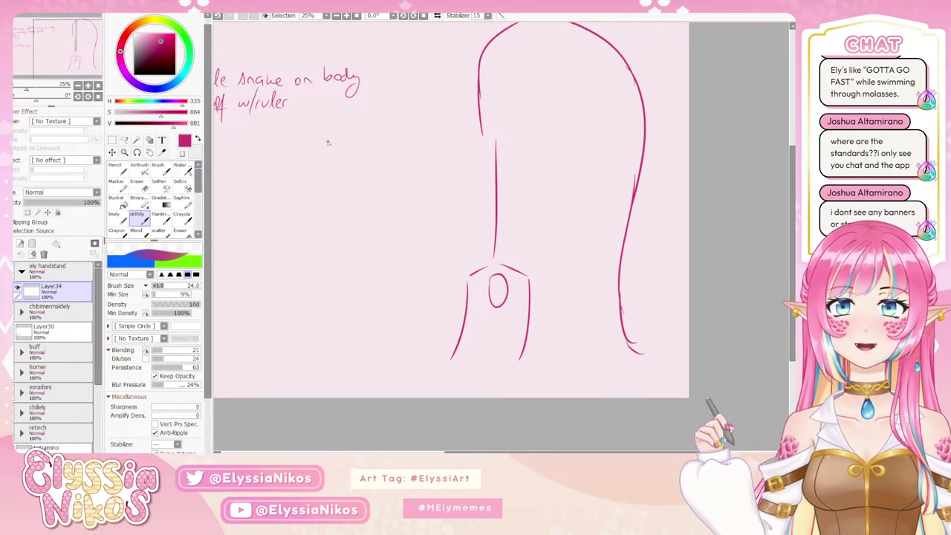
pyautogui.moveTo(434, 230); pyautogui.dragTo(401, 136)
pyautogui.moveTo(460, 181); pyautogui.dragTo(454, 227)
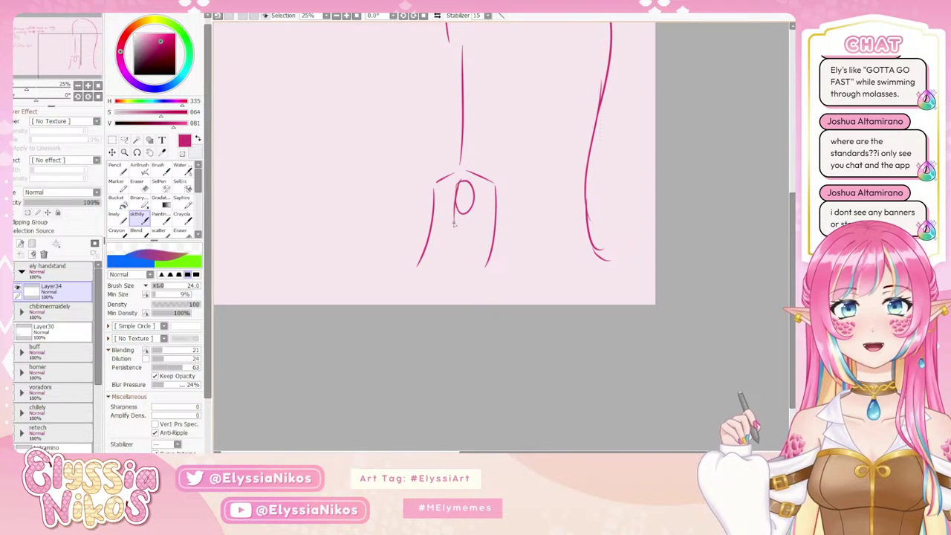
pyautogui.hotkey('ctrl', 'z')
pyautogui.moveTo(458, 183); pyautogui.dragTo(447, 221)
pyautogui.hotkey('ctrl', 'z')
pyautogui.moveTo(455, 185); pyautogui.dragTo(448, 249)
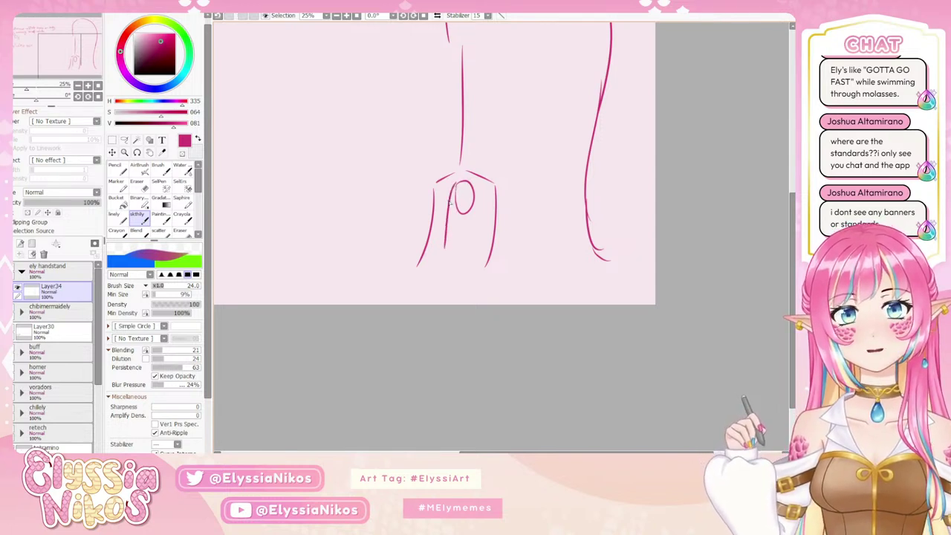
pyautogui.moveTo(449, 205); pyautogui.dragTo(440, 269)
pyautogui.hotkey('ctrl', 'z')
pyautogui.hotkey('ctrl', 'z')
# - Sketch a long hair strand down the head's left side, sweeping left to a point near the canvas's lower edge
pyautogui.moveTo(456, 185); pyautogui.dragTo(447, 250)
pyautogui.moveTo(450, 205)
pyautogui.mouseDown()
pyautogui.moveTo(444, 270)
pyautogui.moveTo(431, 287)
pyautogui.mouseUp()
pyautogui.hotkey('ctrl', 'z')
pyautogui.moveTo(448, 255); pyautogui.dragTo(403, 290)
pyautogui.hotkey('ctrl', 'z')
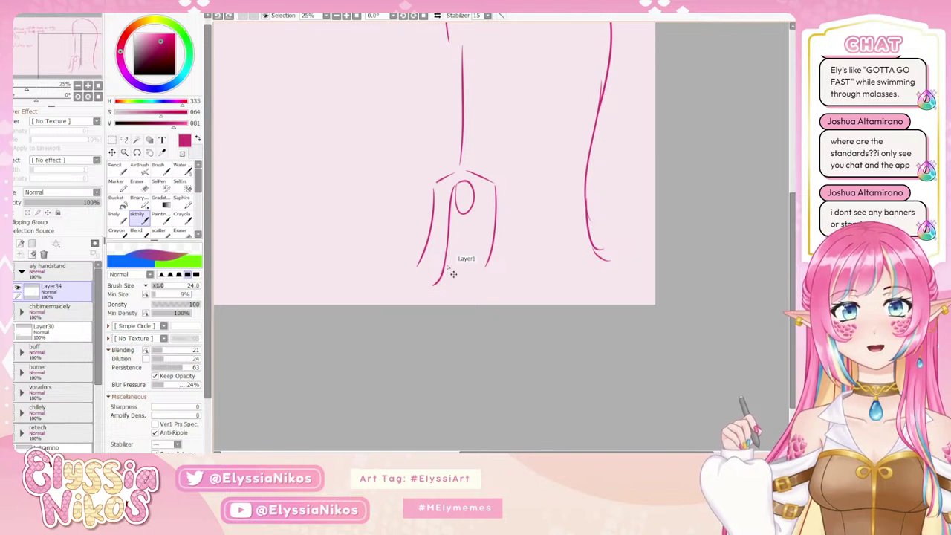
pyautogui.hotkey('ctrl', 'z')
pyautogui.moveTo(449, 253)
pyautogui.mouseDown()
pyautogui.moveTo(429, 283)
pyautogui.moveTo(376, 292)
pyautogui.mouseUp()
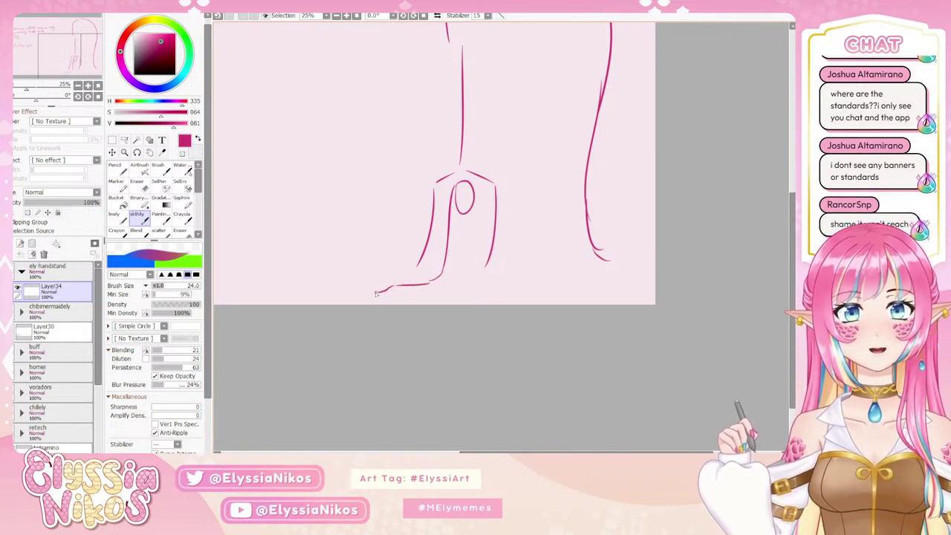
# - Sketch the hair's right side curving into the pointed end at the ground, with extra strands along its left side
pyautogui.moveTo(477, 186); pyautogui.dragTo(477, 254)
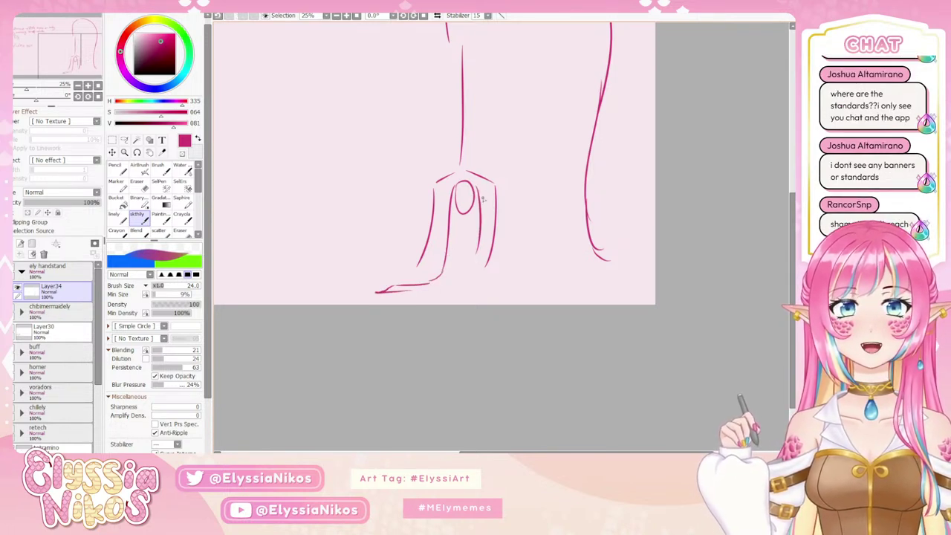
pyautogui.moveTo(454, 188)
pyautogui.mouseDown()
pyautogui.moveTo(479, 208)
pyautogui.moveTo(481, 195)
pyautogui.moveTo(472, 295)
pyautogui.moveTo(470, 286)
pyautogui.moveTo(452, 304)
pyautogui.moveTo(400, 294)
pyautogui.moveTo(438, 283)
pyautogui.mouseUp()
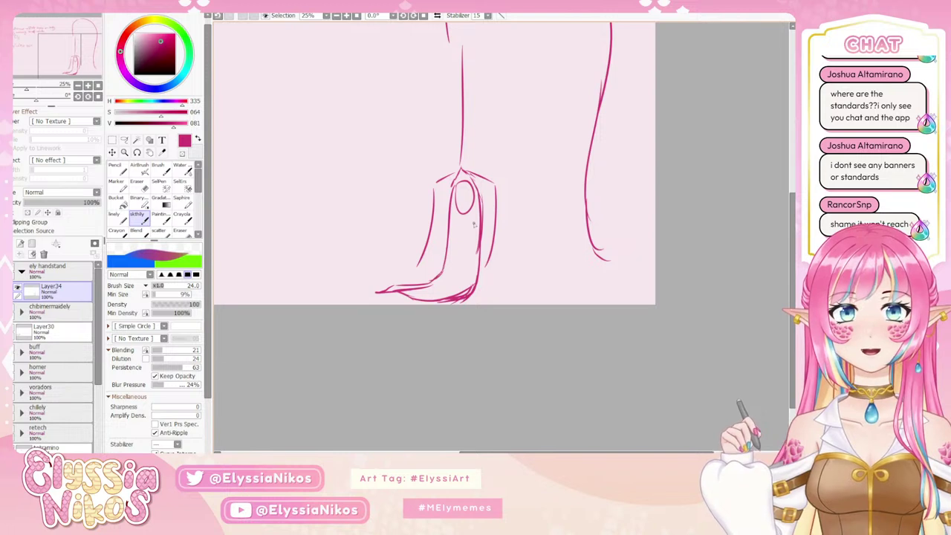
pyautogui.moveTo(461, 176); pyautogui.dragTo(447, 273)
pyautogui.hotkey('ctrl', 'z')
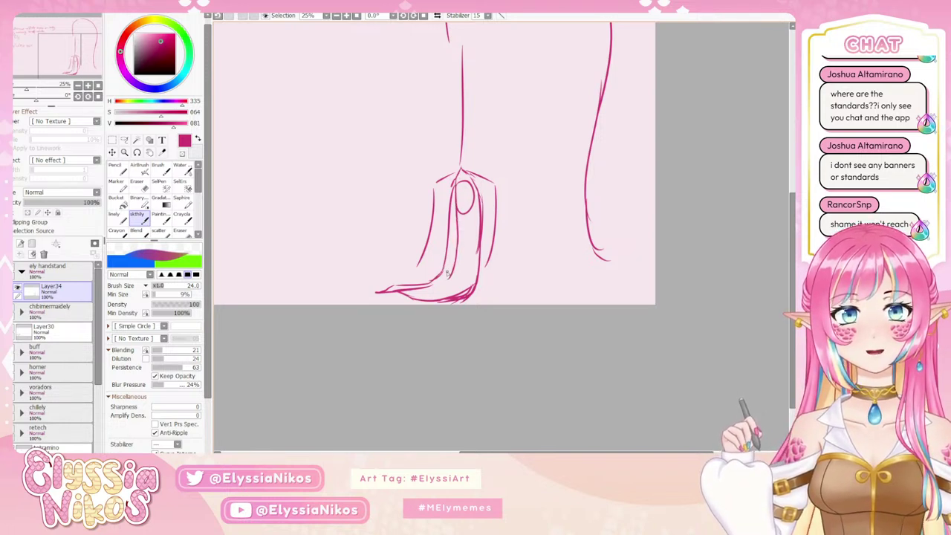
pyautogui.hotkey('ctrl', 'z')
pyautogui.moveTo(458, 183)
pyautogui.mouseDown()
pyautogui.moveTo(454, 255)
pyautogui.moveTo(464, 206)
pyautogui.moveTo(448, 285)
pyautogui.moveTo(463, 229)
pyautogui.moveTo(429, 291)
pyautogui.moveTo(453, 265)
pyautogui.moveTo(423, 289)
pyautogui.moveTo(466, 240)
pyautogui.moveTo(470, 204)
pyautogui.moveTo(465, 272)
pyautogui.mouseUp()
pyautogui.hotkey('ctrl', 'z')
pyautogui.hotkey('ctrl', 'z')
# - Erase the head oval inside the hanging hair with the eraser at size 48
pyautogui.moveTo(367, 183); pyautogui.dragTo(367, 195)
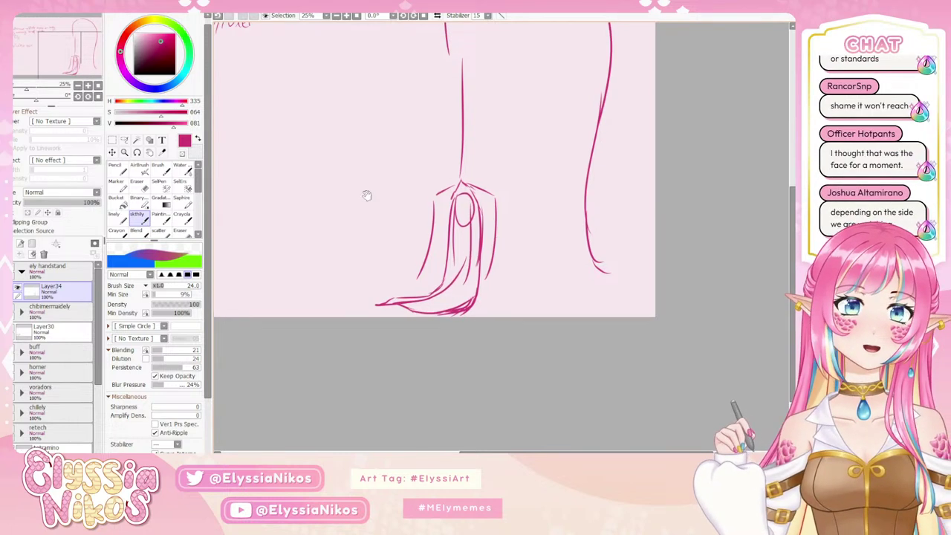
pyautogui.click(147, 187)
pyautogui.moveTo(442, 260); pyautogui.dragTo(448, 260)
pyautogui.moveTo(464, 203)
pyautogui.mouseDown()
pyautogui.moveTo(459, 221)
pyautogui.moveTo(468, 224)
pyautogui.mouseUp()
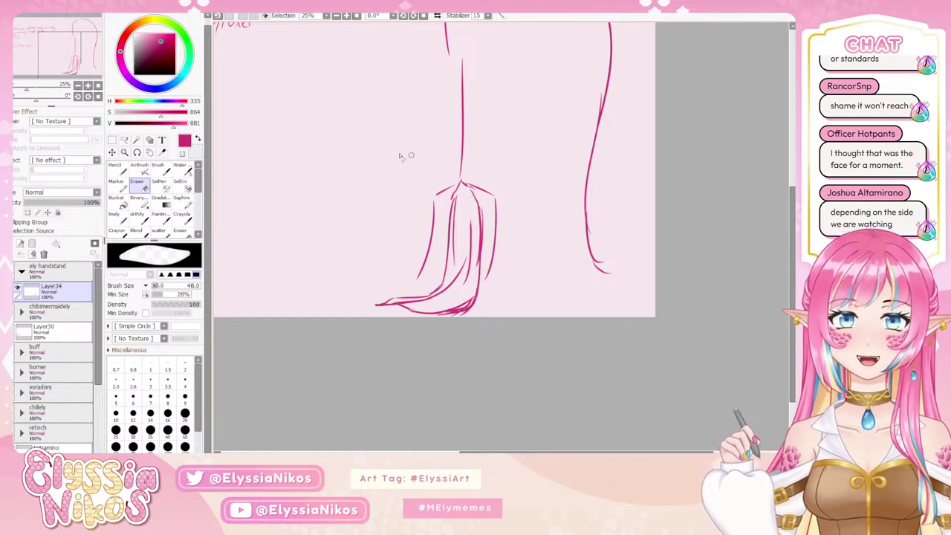
# - Sketch thin strands inside the hanging hair with the brush at size 11
pyautogui.click(137, 216)
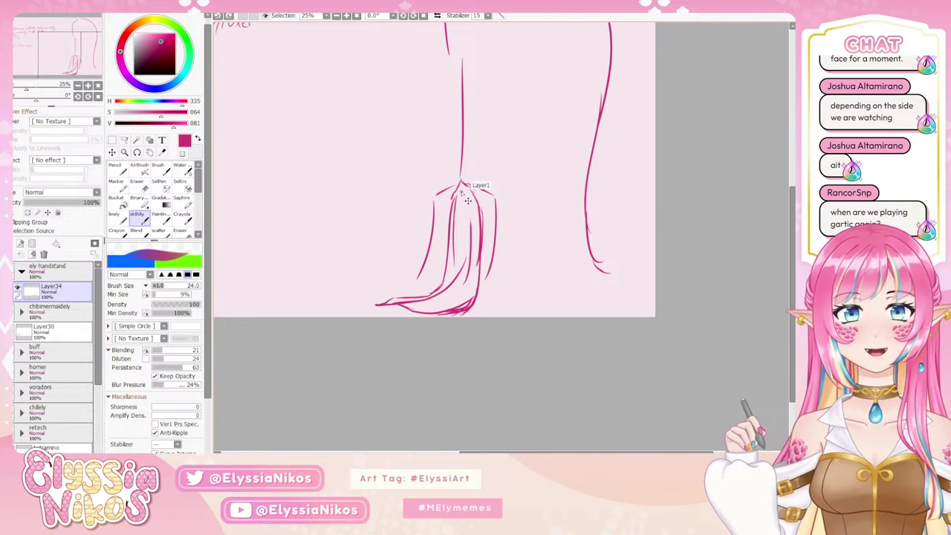
pyautogui.hotkey('ctrl', 'z')
pyautogui.moveTo(487, 201)
pyautogui.mouseDown()
pyautogui.moveTo(466, 226)
pyautogui.moveTo(465, 251)
pyautogui.mouseUp()
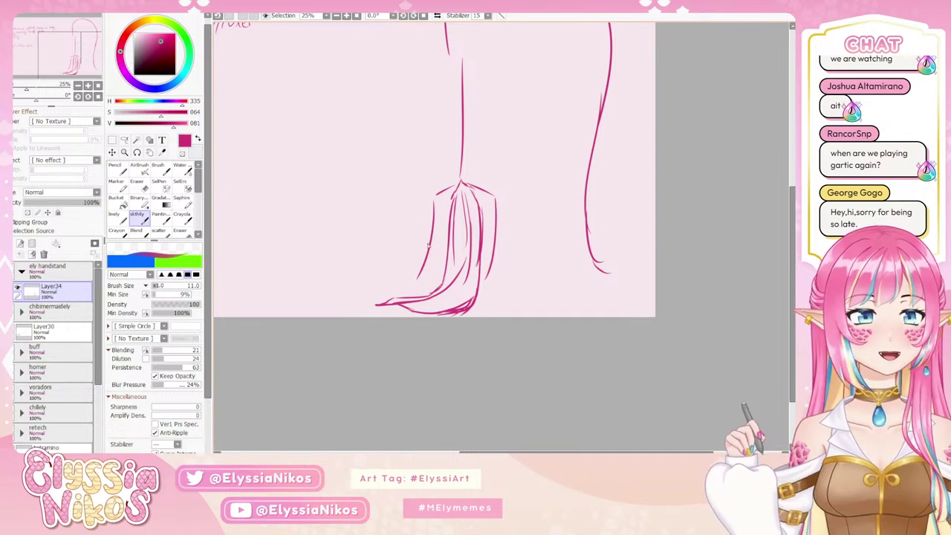
pyautogui.moveTo(473, 224); pyautogui.dragTo(479, 213)
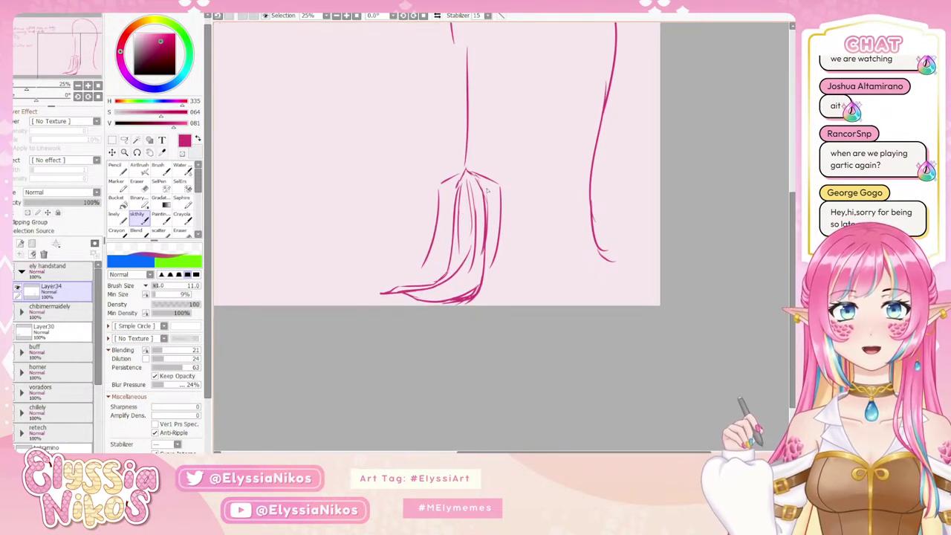
pyautogui.hotkey('ctrl', 'z')
pyautogui.moveTo(468, 174); pyautogui.dragTo(473, 223)
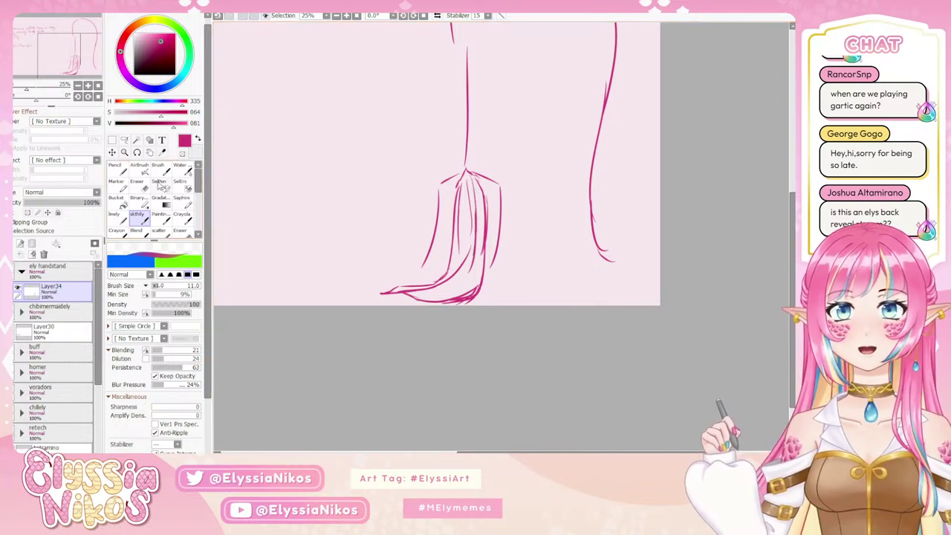
# - Sketch an extra thin strand down the middle of the hanging hair
pyautogui.press('e')
pyautogui.moveTo(471, 208); pyautogui.dragTo(476, 263)
pyautogui.hotkey('ctrl', 'z')
pyautogui.hotkey('ctrl', 'z')
pyautogui.click(138, 216)
pyautogui.hotkey('ctrl', 'z')
pyautogui.moveTo(471, 176); pyautogui.dragTo(472, 275)
pyautogui.hotkey('ctrl', 'z')
pyautogui.hotkey('ctrl', 'z')
pyautogui.moveTo(469, 177); pyautogui.dragTo(473, 265)
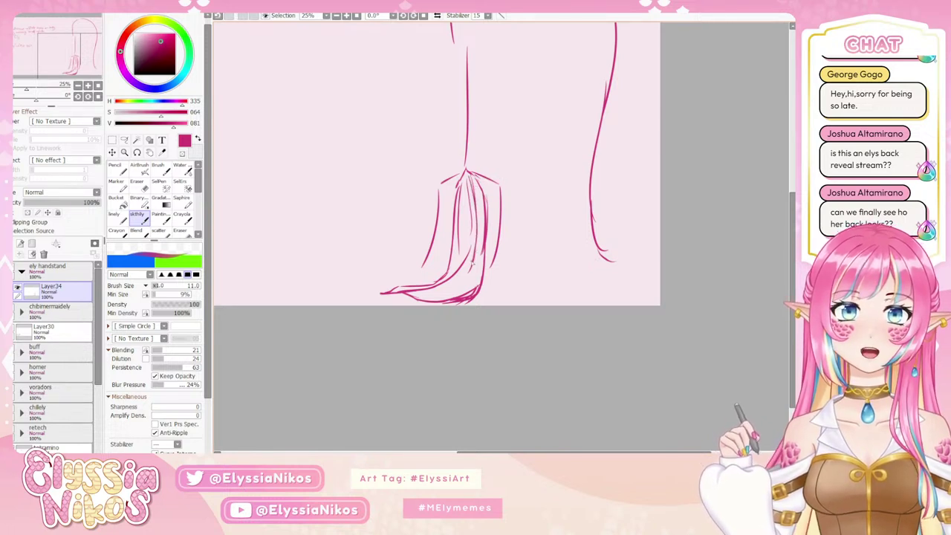
pyautogui.press('e')
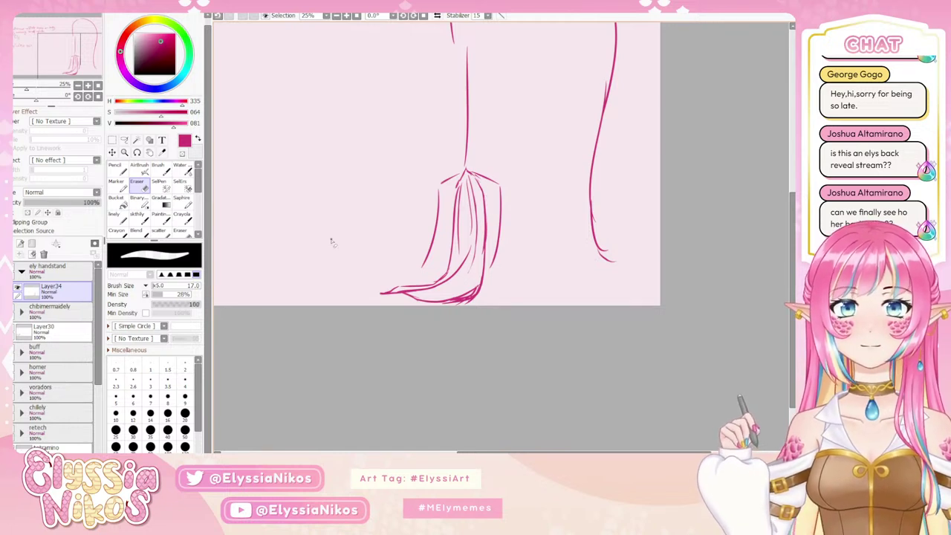
pyautogui.click(137, 214)
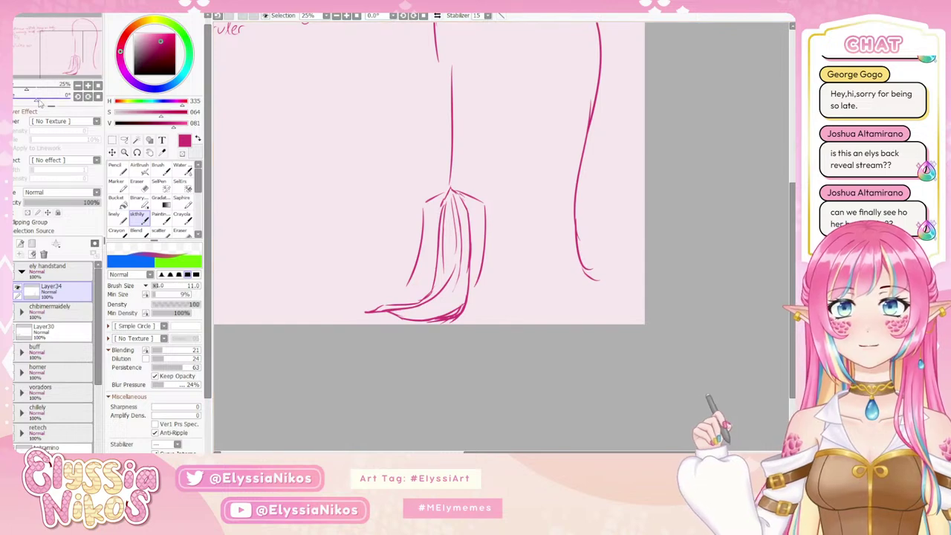
# - Rotate the canvas to 170° and sketch short shoulder strokes on both sides of the neck where the hair meets the body line
pyautogui.moveTo(37, 98); pyautogui.dragTo(69, 98)
pyautogui.moveTo(469, 230); pyautogui.dragTo(395, 159)
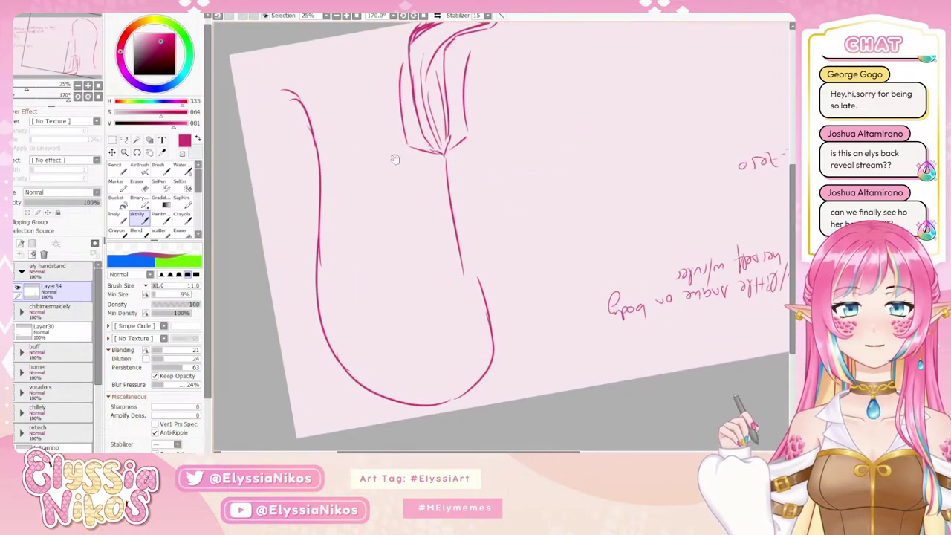
pyautogui.moveTo(467, 154); pyautogui.dragTo(461, 155)
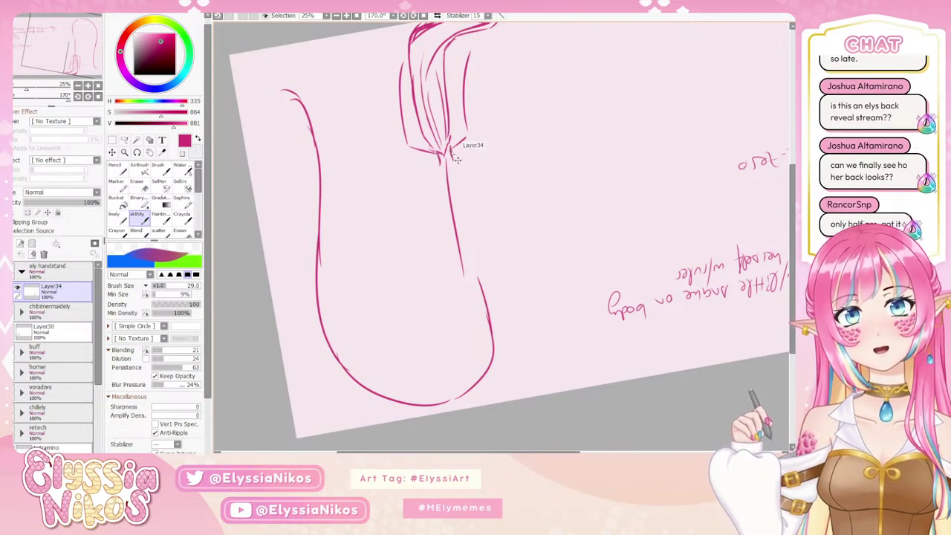
pyautogui.moveTo(439, 173); pyautogui.dragTo(435, 171)
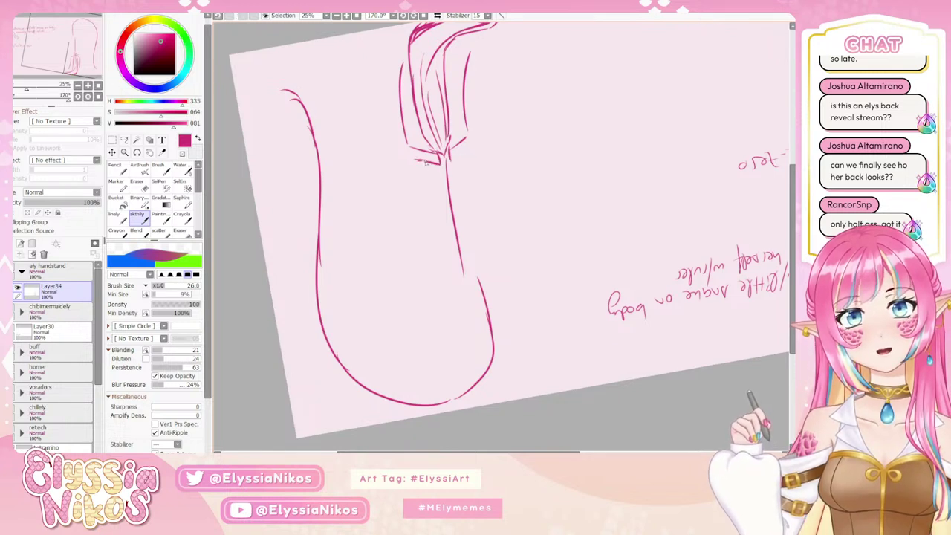
pyautogui.hotkey('ctrl', 'z')
pyautogui.moveTo(441, 155); pyautogui.dragTo(421, 161)
# - Erase the old arm lines on both sides of the hanging hair
pyautogui.press('e')
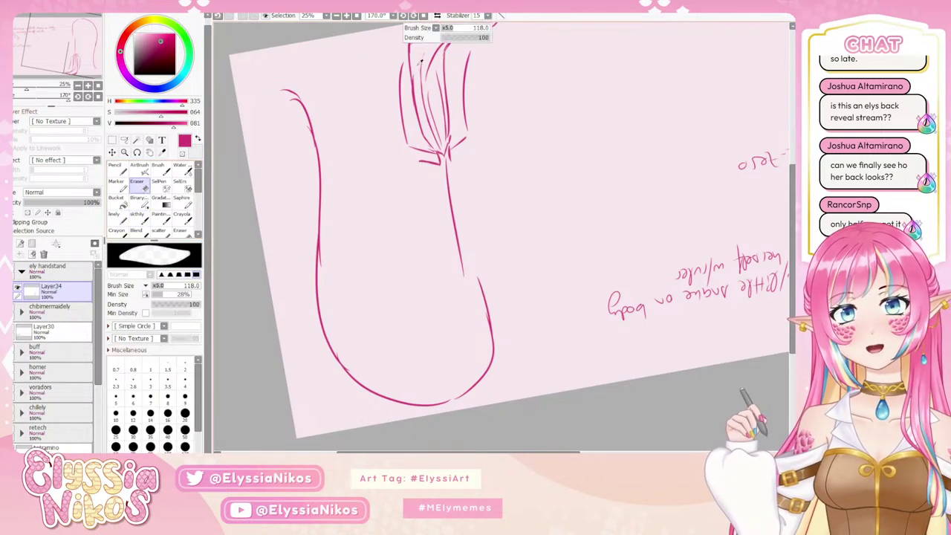
pyautogui.moveTo(399, 65)
pyautogui.mouseDown()
pyautogui.moveTo(403, 144)
pyautogui.moveTo(395, 93)
pyautogui.moveTo(416, 145)
pyautogui.moveTo(436, 156)
pyautogui.mouseUp()
pyautogui.press('[')
pyautogui.moveTo(467, 58)
pyautogui.mouseDown()
pyautogui.moveTo(453, 162)
pyautogui.moveTo(468, 149)
pyautogui.moveTo(477, 116)
pyautogui.mouseUp()
pyautogui.click(145, 222)
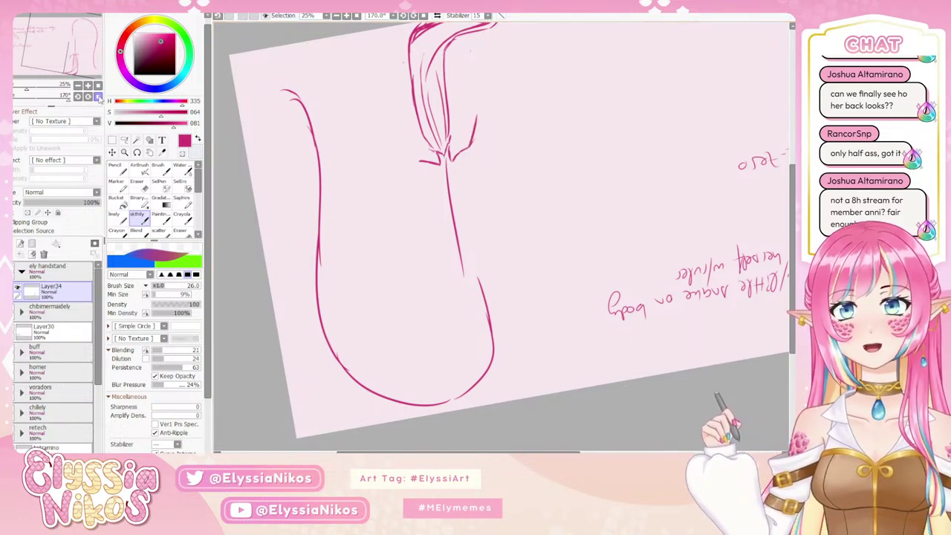
# - Reset the canvas rotation and sketch short arm strokes down the left side of the hair with the brush at size 26
pyautogui.press('Home')
pyautogui.moveTo(519, 353)
pyautogui.mouseDown()
pyautogui.moveTo(478, 189)
pyautogui.moveTo(466, 184)
pyautogui.moveTo(466, 172)
pyautogui.moveTo(488, 164)
pyautogui.moveTo(460, 184)
pyautogui.mouseUp()
pyautogui.hotkey('ctrl', 'z')
pyautogui.hotkey('ctrl', 'z')
pyautogui.click(139, 186)
pyautogui.click(141, 220)
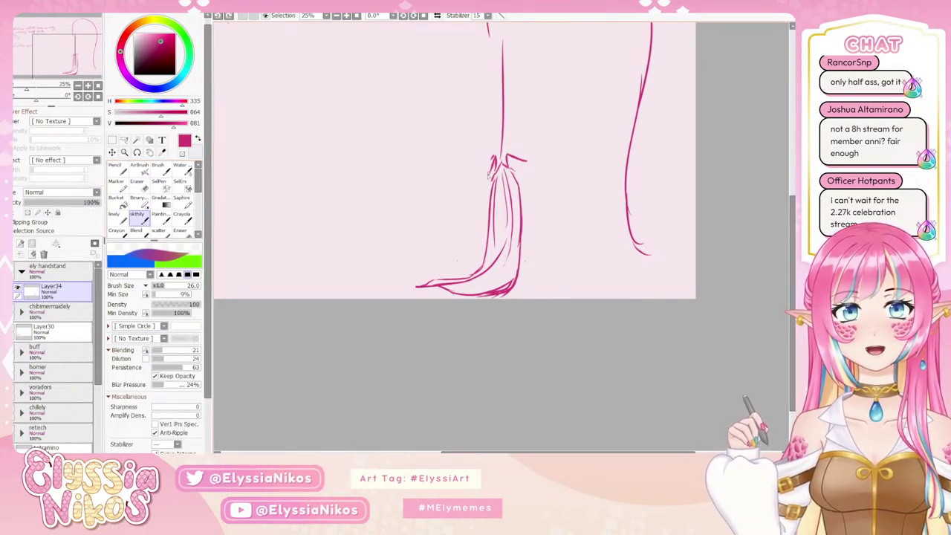
pyautogui.moveTo(491, 171)
pyautogui.mouseDown()
pyautogui.moveTo(473, 221)
pyautogui.moveTo(483, 203)
pyautogui.mouseUp()
pyautogui.hotkey('ctrl', 'z')
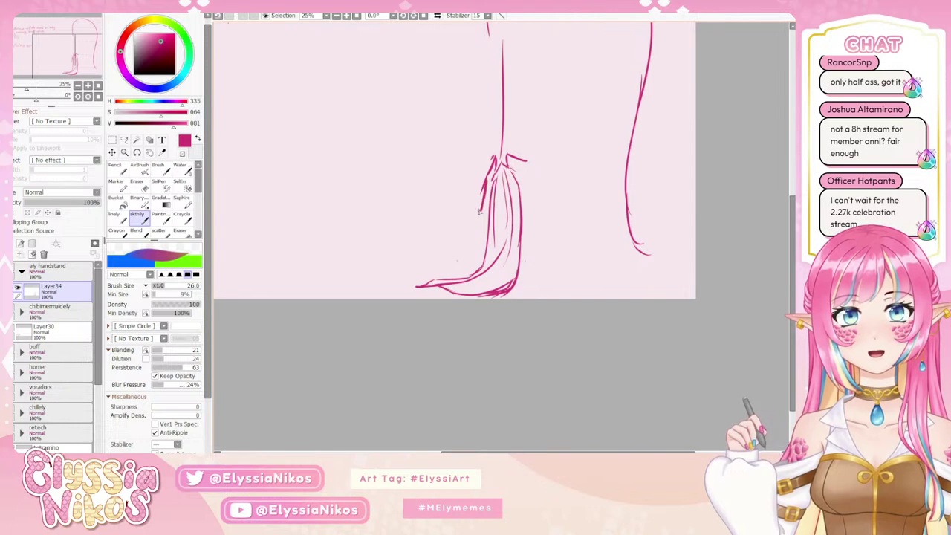
pyautogui.moveTo(470, 165); pyautogui.dragTo(481, 147)
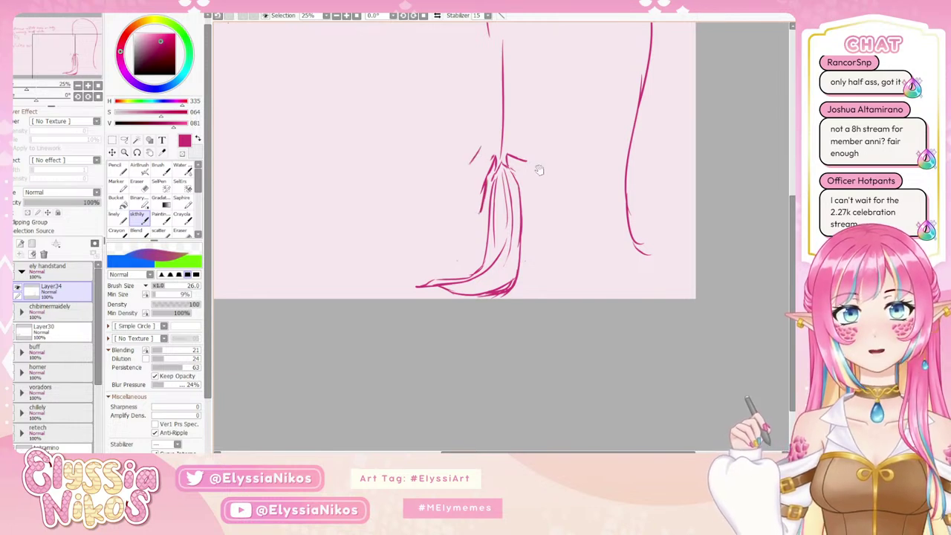
pyautogui.moveTo(538, 171)
pyautogui.mouseDown()
pyautogui.moveTo(474, 172)
pyautogui.moveTo(486, 174)
pyautogui.mouseUp()
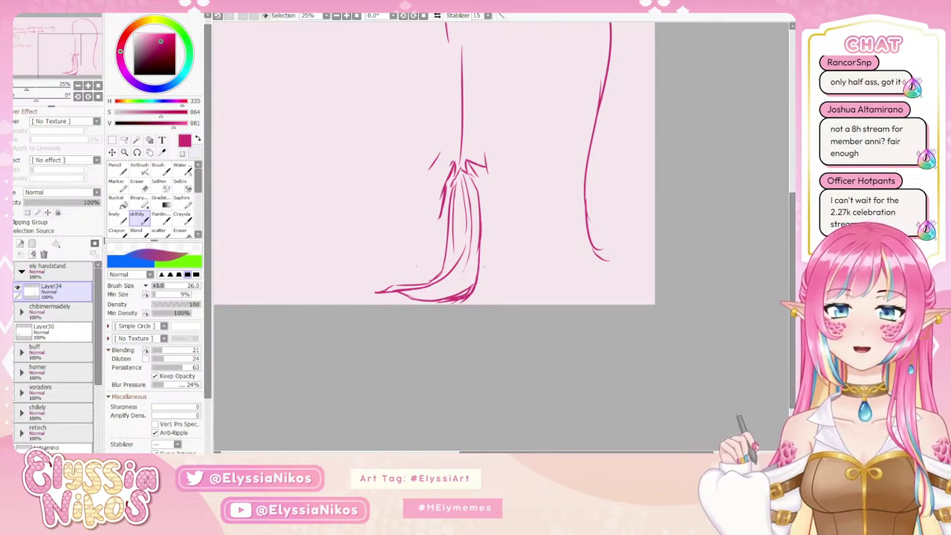
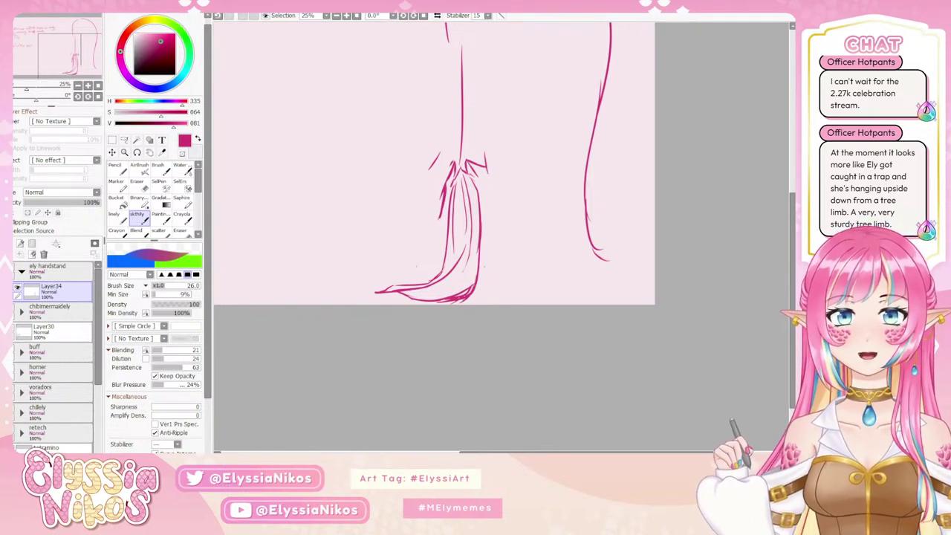
# - Paste the handstand reference picture, enlarge it over the canvas's left part, and clear the old sketch from Layer34
pyautogui.scroll(-5, 387, 270)
pyautogui.hotkey('ctrl', 'v')
pyautogui.hotkey('ctrl', 't')
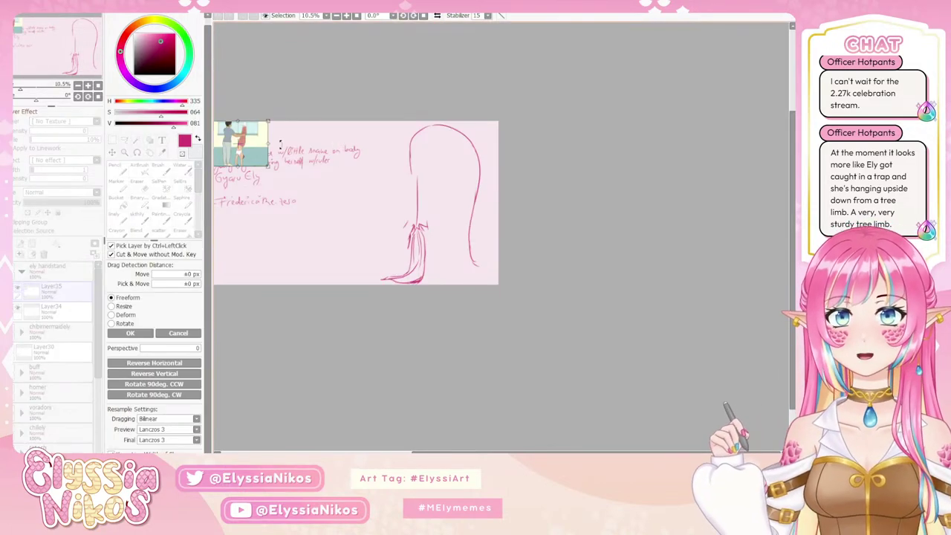
pyautogui.moveTo(272, 168); pyautogui.dragTo(327, 234)
pyautogui.click(145, 334)
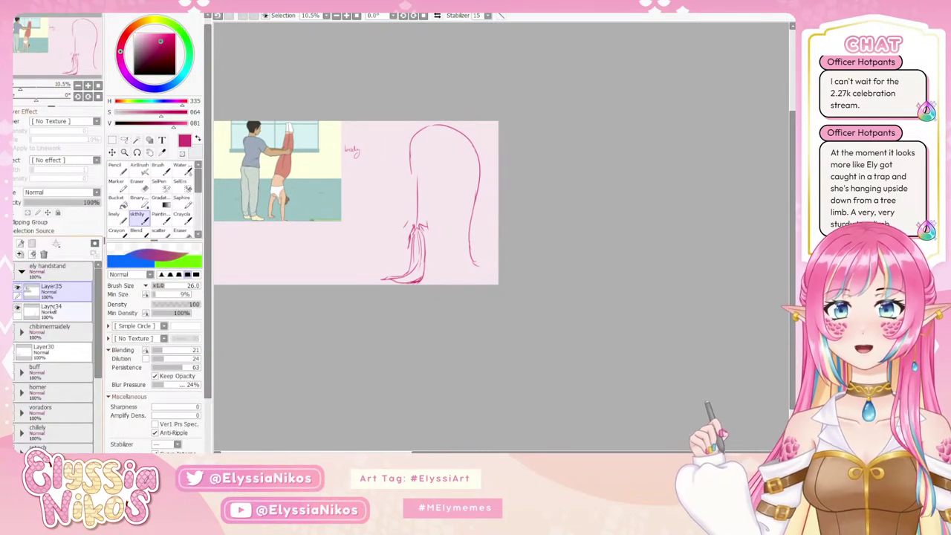
pyautogui.click(63, 311)
pyautogui.click(32, 254)
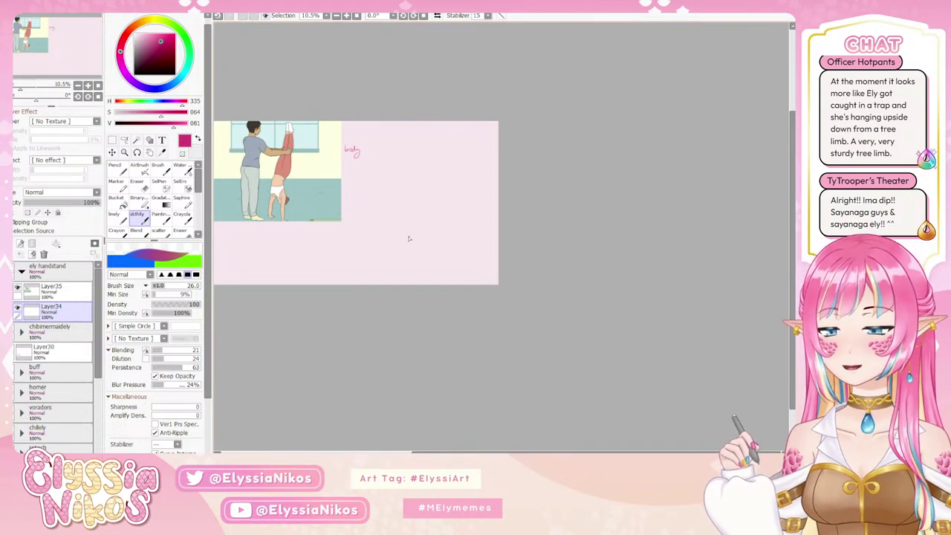
# - Set the brush size to 30 for the new sketch beside the reference picture
pyautogui.hotkey('ctrl', 'alt')
pyautogui.moveTo(413, 230); pyautogui.dragTo(418, 220)
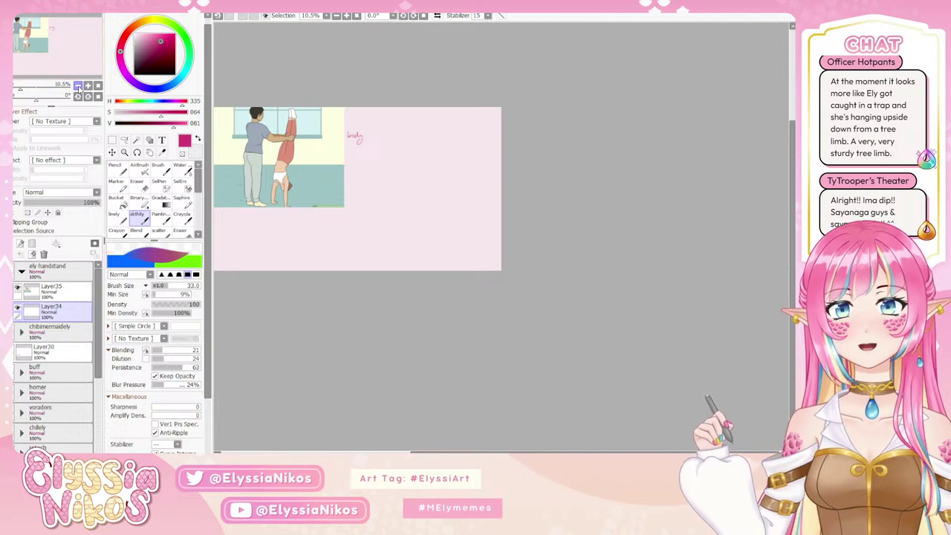
pyautogui.click(87, 86)
pyautogui.moveTo(353, 192)
pyautogui.mouseDown()
pyautogui.moveTo(428, 244)
pyautogui.moveTo(465, 241)
pyautogui.mouseUp()
pyautogui.hotkey('ctrl', 'alt')
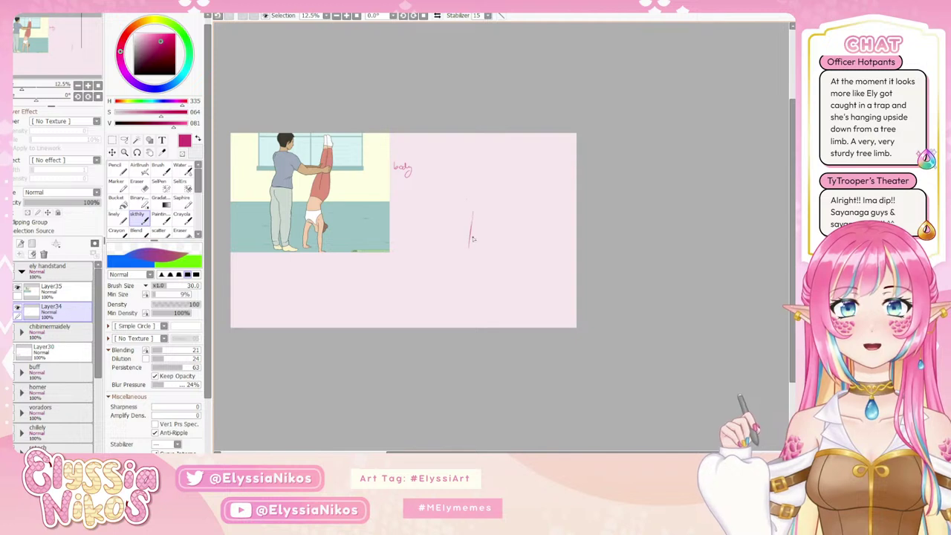
pyautogui.moveTo(472, 206); pyautogui.dragTo(472, 245)
pyautogui.moveTo(484, 212)
pyautogui.mouseDown()
pyautogui.moveTo(502, 211)
pyautogui.moveTo(476, 239)
pyautogui.mouseUp()
pyautogui.hotkey('ctrl', 'z')
pyautogui.hotkey('ctrl', 'z')
pyautogui.hotkey('ctrl', 'z')
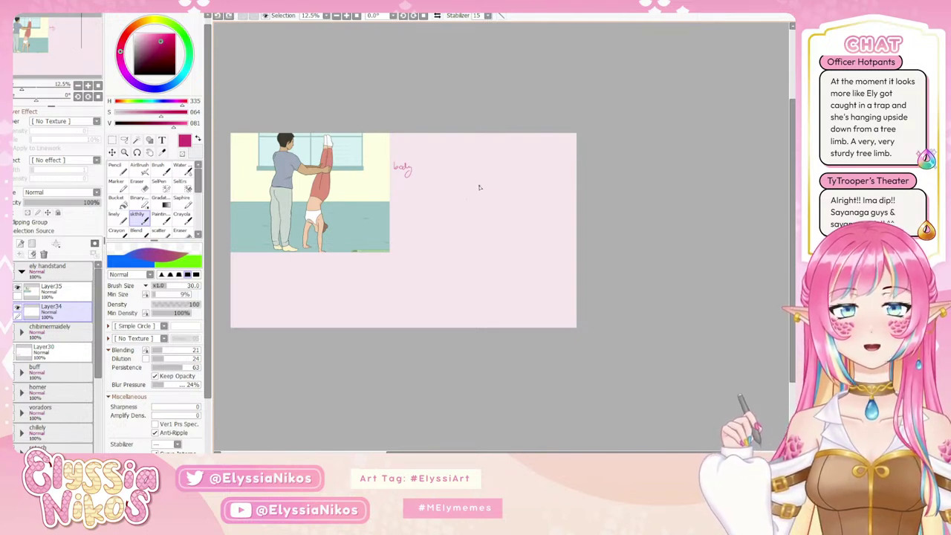
# - Sketch a vertical spine line beside the reference, rotate the canvas to 180°, and outline the upper torso around the line's upper end
pyautogui.moveTo(478, 186); pyautogui.dragTo(475, 239)
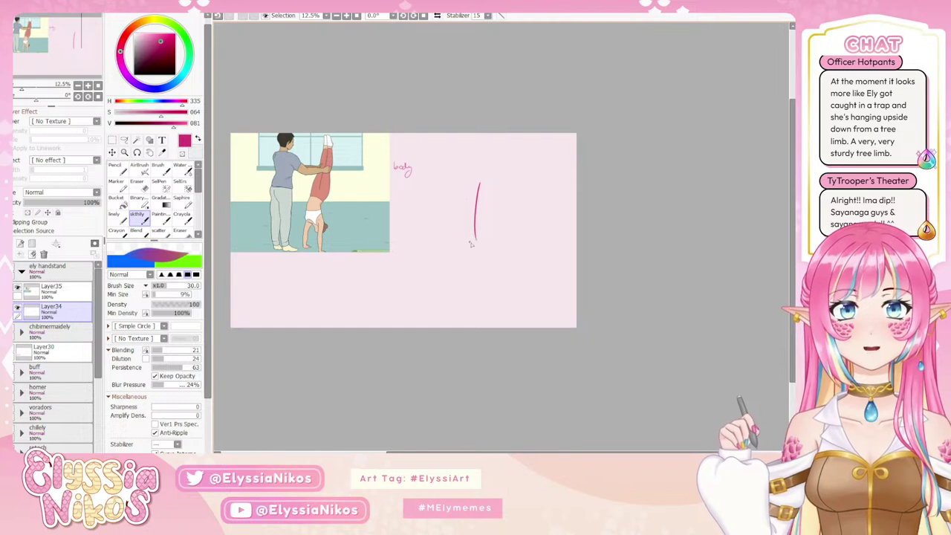
pyautogui.moveTo(37, 98); pyautogui.dragTo(71, 98)
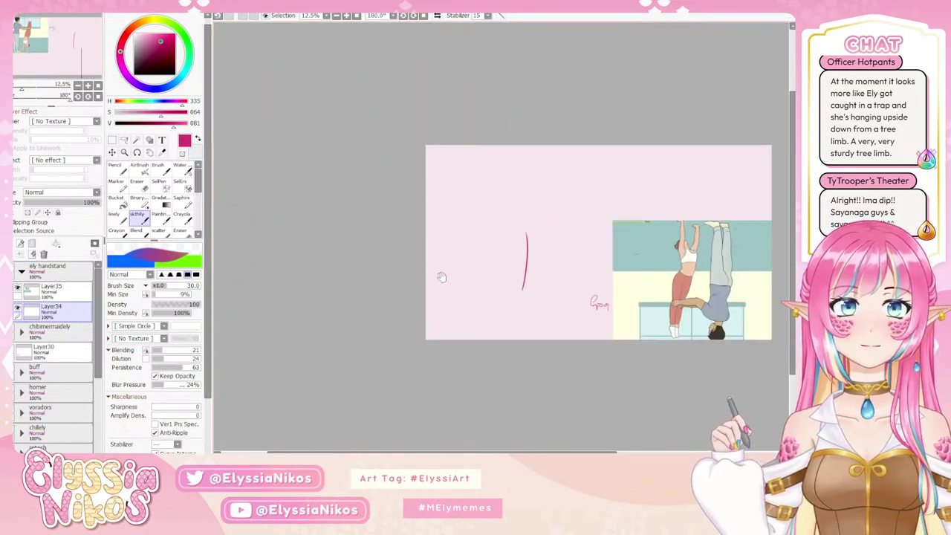
pyautogui.moveTo(442, 277); pyautogui.dragTo(360, 182)
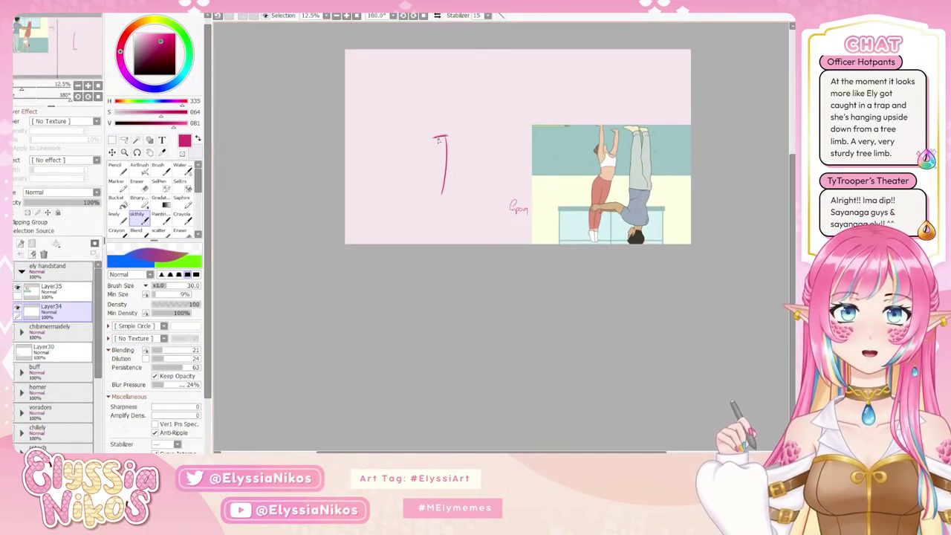
pyautogui.moveTo(449, 136)
pyautogui.mouseDown()
pyautogui.moveTo(432, 140)
pyautogui.moveTo(439, 170)
pyautogui.mouseUp()
pyautogui.moveTo(444, 137)
pyautogui.mouseDown()
pyautogui.moveTo(456, 138)
pyautogui.moveTo(459, 159)
pyautogui.moveTo(443, 170)
pyautogui.mouseUp()
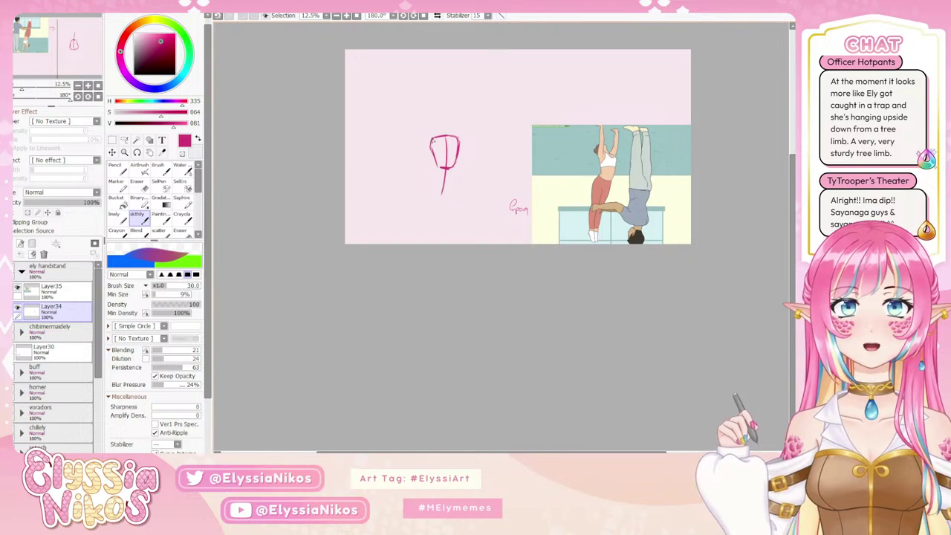
# - Sketch the raised shoulders as short pointed shapes on both upper corners of the torso
pyautogui.moveTo(432, 139)
pyautogui.mouseDown()
pyautogui.moveTo(434, 153)
pyautogui.moveTo(438, 143)
pyautogui.moveTo(425, 148)
pyautogui.mouseUp()
pyautogui.hotkey('ctrl', 'z')
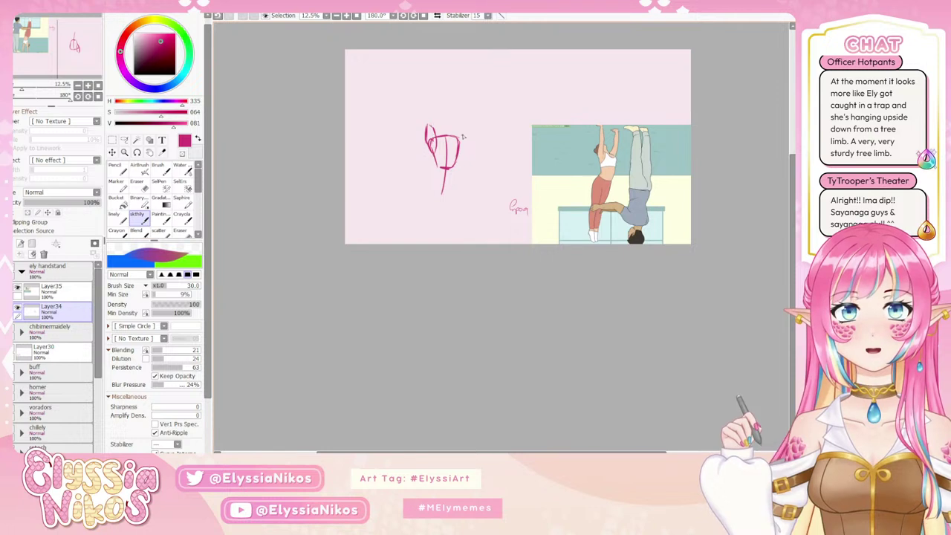
pyautogui.moveTo(458, 136)
pyautogui.mouseDown()
pyautogui.moveTo(464, 126)
pyautogui.moveTo(464, 149)
pyautogui.mouseUp()
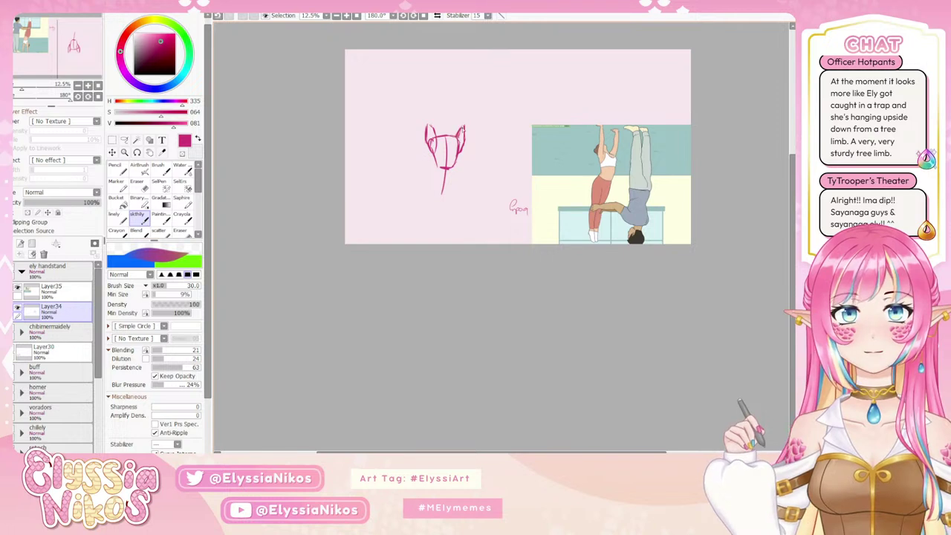
pyautogui.hotkey('ctrl', 'z')
pyautogui.hotkey('ctrl', 'z')
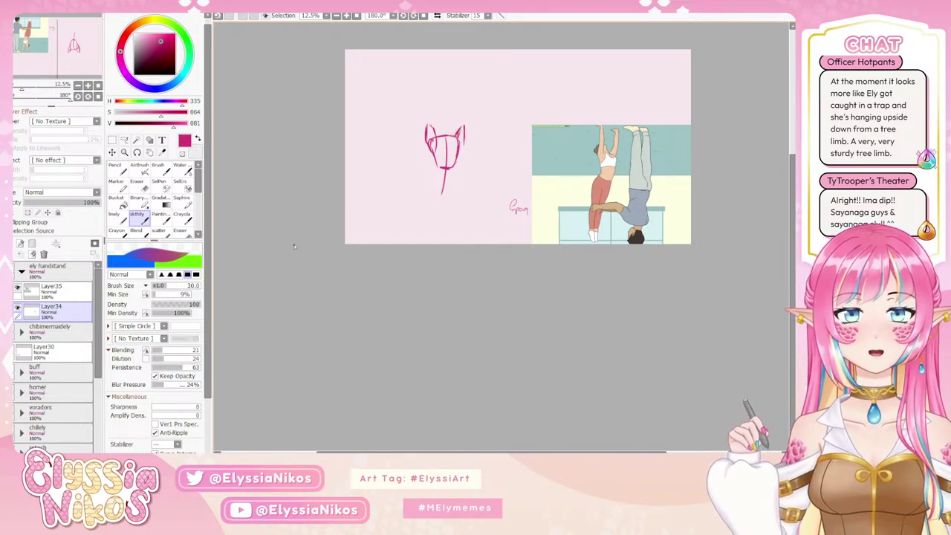
# - Move Layer34 above the reference layer Layer35 and sketch the figure's left shoulder shape with a raised arm line
pyautogui.moveTo(73, 312); pyautogui.dragTo(73, 285)
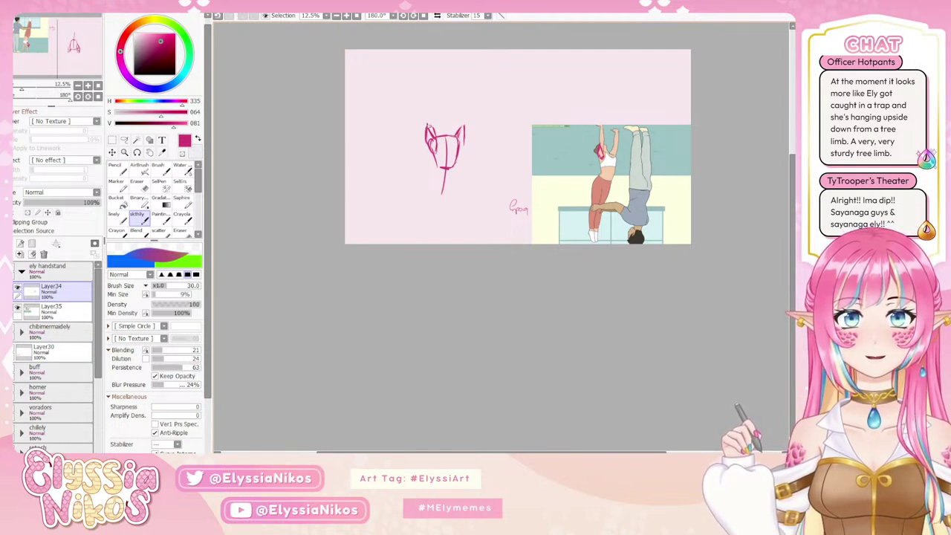
pyautogui.moveTo(427, 126); pyautogui.dragTo(424, 146)
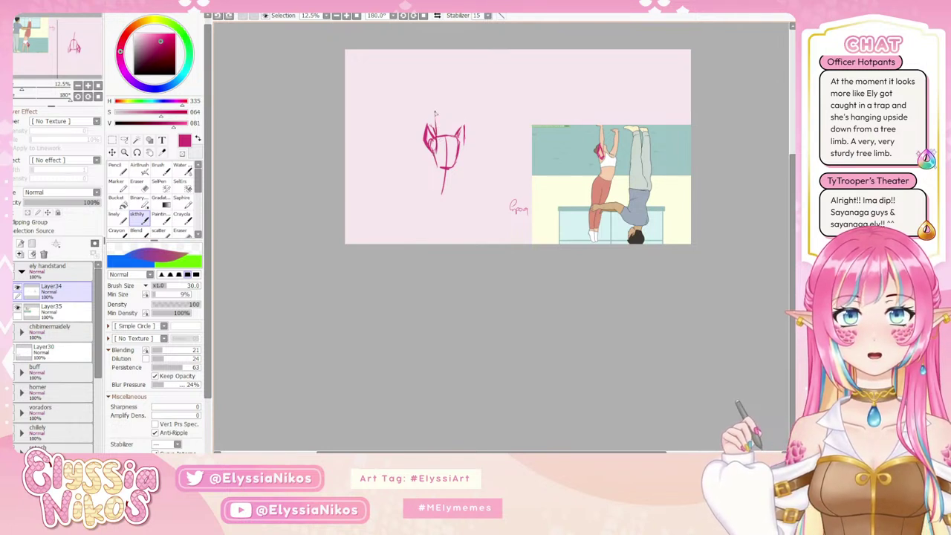
pyautogui.moveTo(436, 113); pyautogui.dragTo(435, 132)
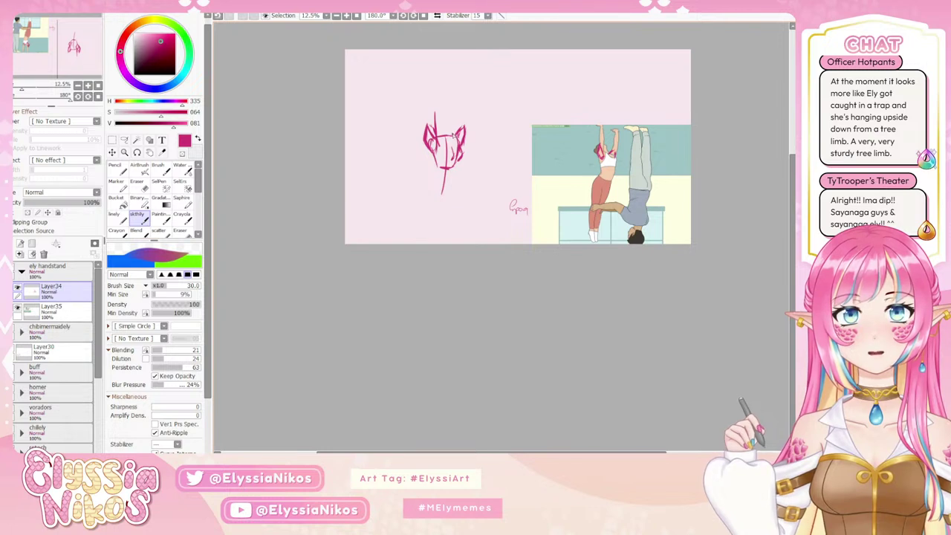
# - Erase the inner line of the right shoulder and resketch the raised arm there
pyautogui.press('e')
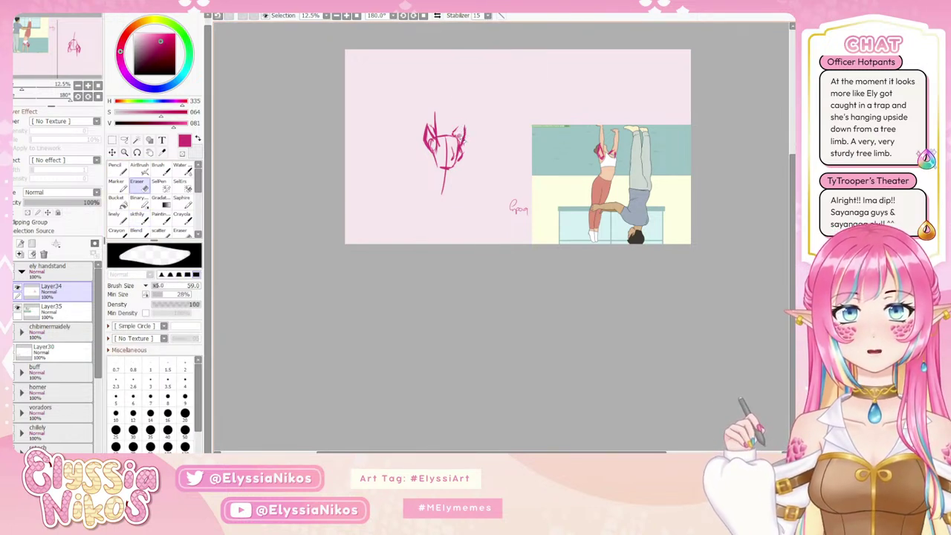
pyautogui.moveTo(461, 139)
pyautogui.mouseDown()
pyautogui.moveTo(470, 141)
pyautogui.moveTo(461, 152)
pyautogui.moveTo(460, 124)
pyautogui.mouseUp()
pyautogui.press('e')
pyautogui.hotkey('ctrl', 'z')
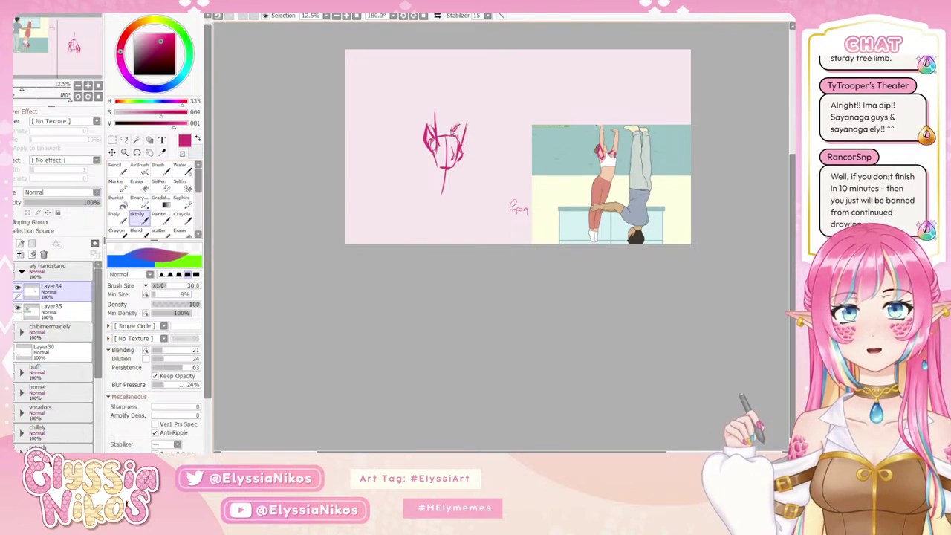
# - Reset the canvas rotation and sketch the long left arm reaching down from the shoulder beside the torso
pyautogui.click(97, 97)
pyautogui.moveTo(554, 352)
pyautogui.mouseDown()
pyautogui.moveTo(506, 221)
pyautogui.moveTo(490, 222)
pyautogui.moveTo(488, 234)
pyautogui.mouseUp()
pyautogui.hotkey('ctrl', 'z')
pyautogui.hotkey('ctrl', 'z')
pyautogui.moveTo(493, 199); pyautogui.dragTo(485, 242)
pyautogui.hotkey('ctrl', 'z')
pyautogui.hotkey('ctrl', 'z')
pyautogui.moveTo(491, 206)
pyautogui.mouseDown()
pyautogui.moveTo(489, 240)
pyautogui.moveTo(503, 213)
pyautogui.mouseUp()
pyautogui.hotkey('ctrl', 'z')
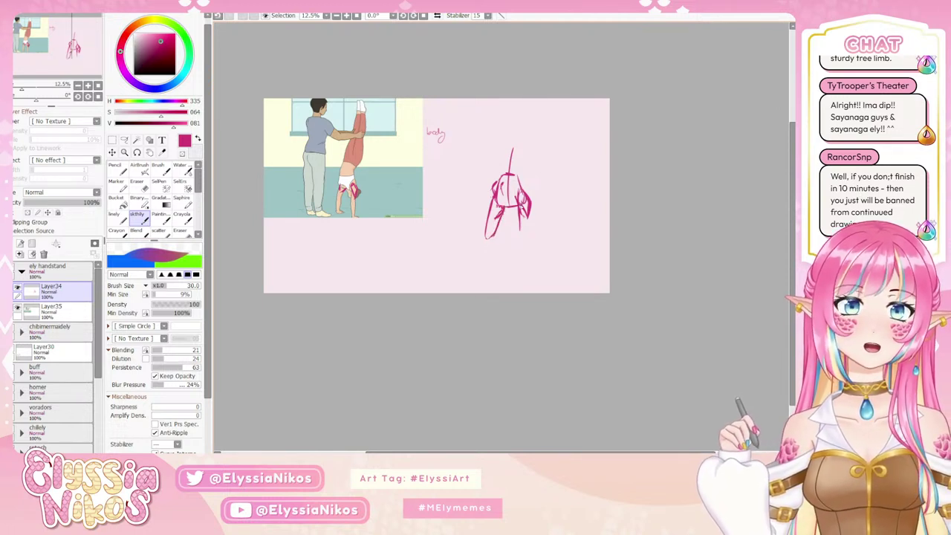
# - Erase the excess lines around the right shoulder with the eraser at size 71 and resketch the right arm's outer edge
pyautogui.click(139, 186)
pyautogui.moveTo(524, 194); pyautogui.dragTo(530, 194)
pyautogui.moveTo(529, 205); pyautogui.dragTo(528, 223)
pyautogui.moveTo(518, 184)
pyautogui.mouseDown()
pyautogui.moveTo(526, 205)
pyautogui.moveTo(520, 191)
pyautogui.mouseUp()
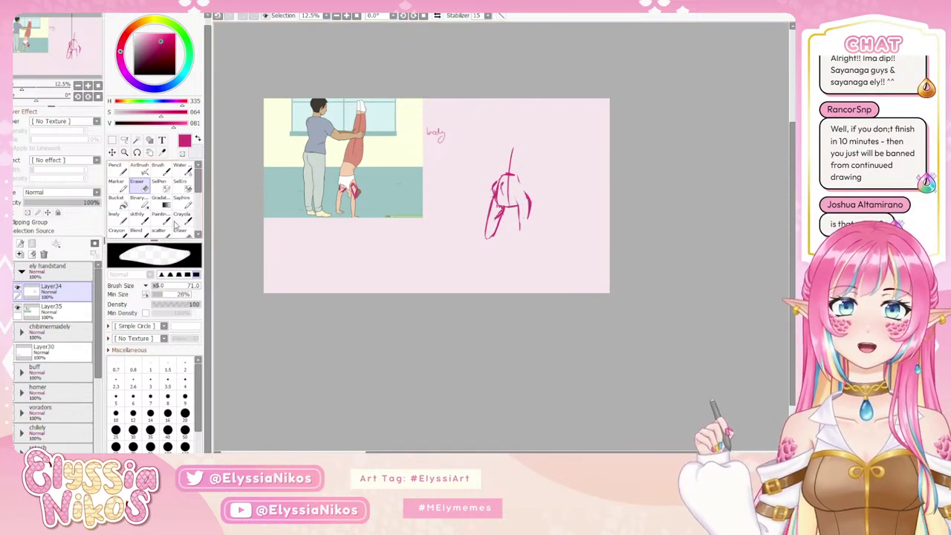
pyautogui.click(139, 217)
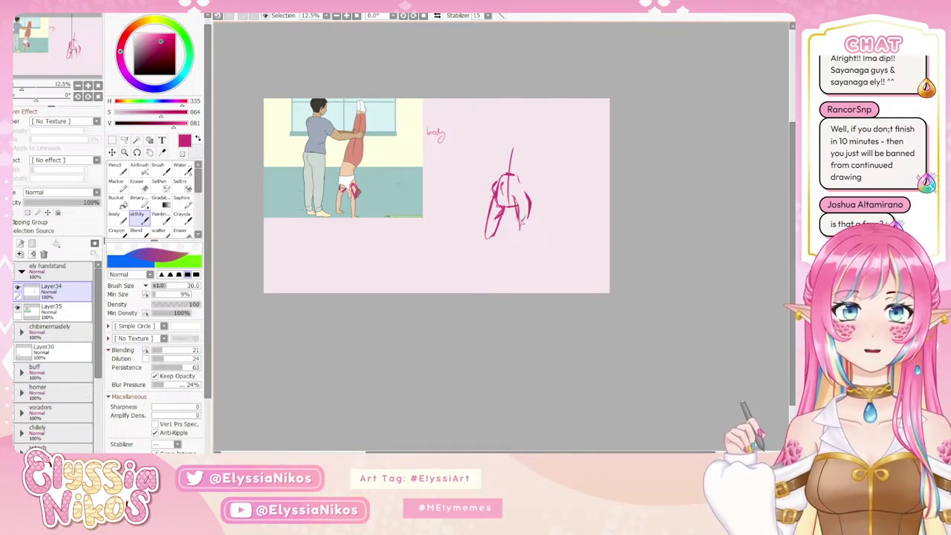
pyautogui.moveTo(529, 198); pyautogui.dragTo(529, 214)
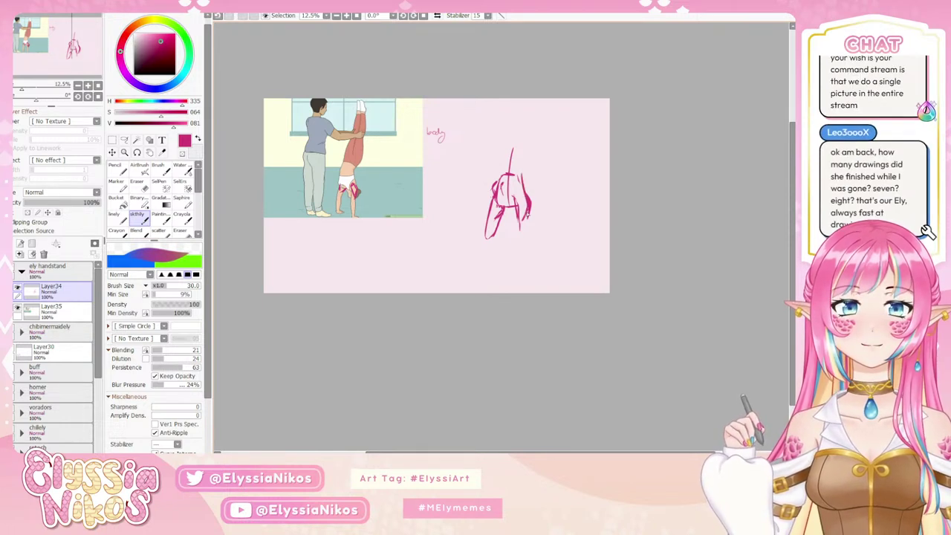
# - Erase the excess lines of the figure's right arm, reducing the eraser to size 66
pyautogui.press('e')
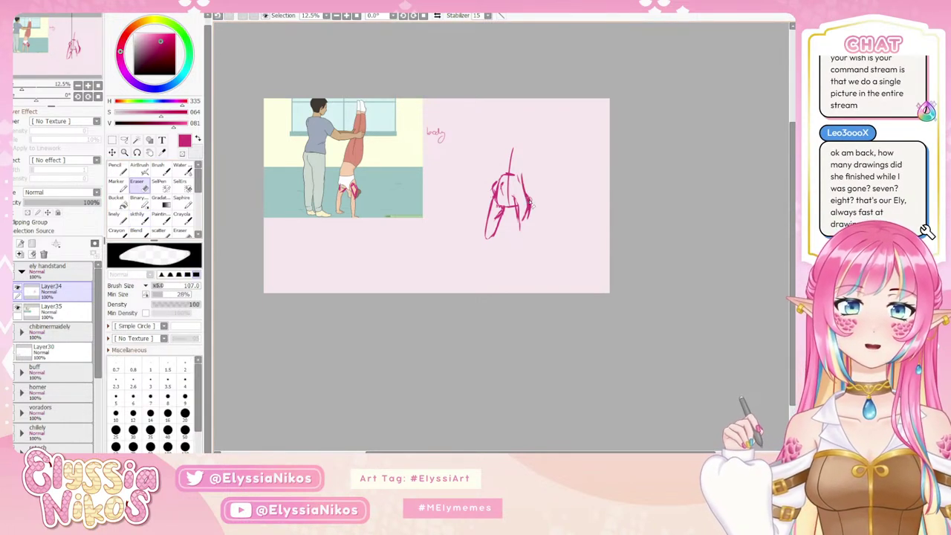
pyautogui.moveTo(531, 200)
pyautogui.mouseDown()
pyautogui.moveTo(524, 229)
pyautogui.moveTo(520, 197)
pyautogui.moveTo(515, 230)
pyautogui.moveTo(500, 209)
pyautogui.mouseUp()
pyautogui.press('[')
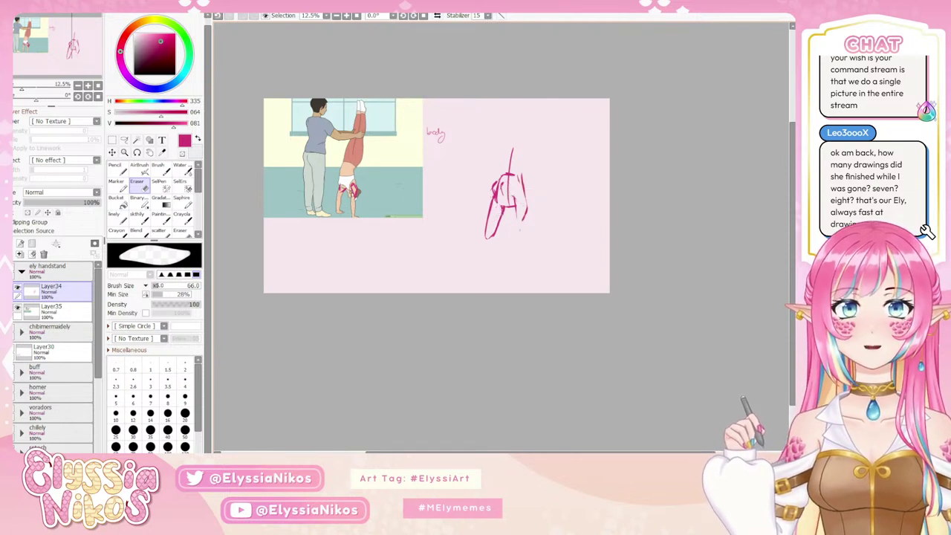
# - Sketch a short neck below the torso between the two arms with the sketch brush at size 30
pyautogui.click(139, 220)
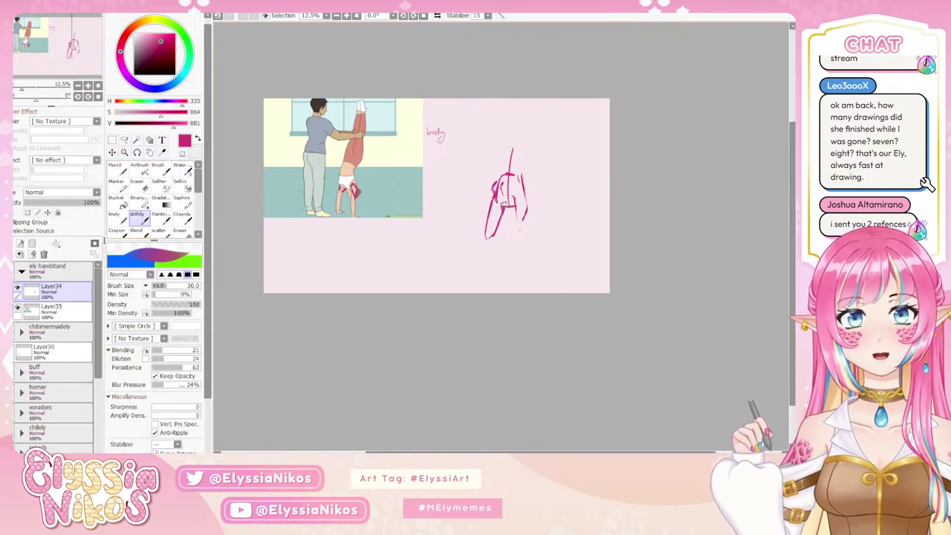
pyautogui.hotkey('ctrl', 'z')
pyautogui.moveTo(500, 202)
pyautogui.mouseDown()
pyautogui.moveTo(511, 209)
pyautogui.moveTo(498, 220)
pyautogui.moveTo(512, 219)
pyautogui.mouseUp()
pyautogui.hotkey('ctrl', 'z')
pyautogui.hotkey('ctrl', 'z')
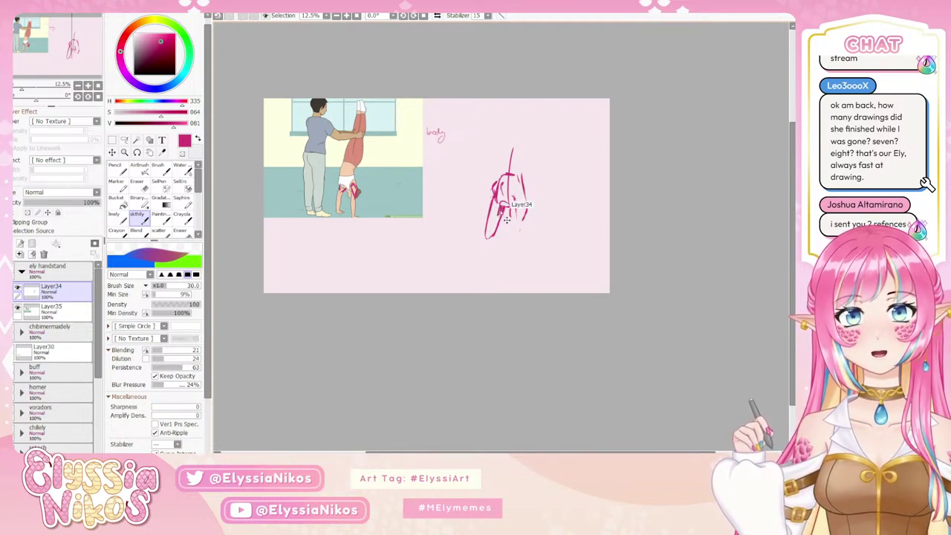
# - Sketch the upside-down oval head hanging from the neck between the arms, redoing the outline strokes as needed
pyautogui.moveTo(503, 205)
pyautogui.mouseDown()
pyautogui.moveTo(495, 244)
pyautogui.moveTo(495, 223)
pyautogui.moveTo(509, 249)
pyautogui.mouseUp()
pyautogui.hotkey('ctrl', 'z')
pyautogui.hotkey('ctrl', 'z')
pyautogui.hotkey('ctrl', 'z')
pyautogui.hotkey('ctrl', 'z')
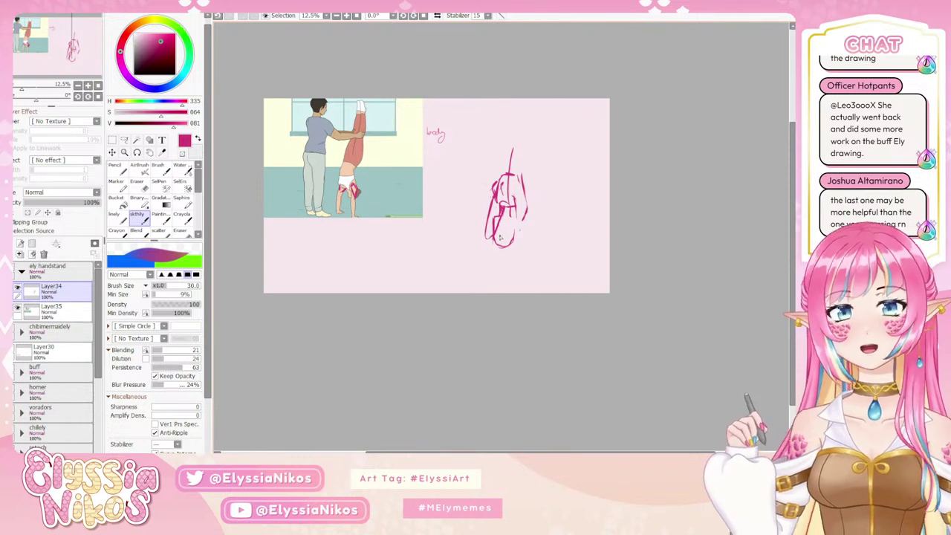
pyautogui.hotkey('ctrl', 'z')
pyautogui.hotkey('ctrl', 'z')
pyautogui.hotkey('ctrl', 'z')
pyautogui.hotkey('ctrl', 'z')
pyautogui.moveTo(494, 226)
pyautogui.mouseDown()
pyautogui.moveTo(500, 252)
pyautogui.moveTo(514, 251)
pyautogui.moveTo(522, 231)
pyautogui.moveTo(515, 250)
pyautogui.mouseUp()
pyautogui.hotkey('ctrl', 'z')
pyautogui.hotkey('ctrl', 'z')
pyautogui.moveTo(517, 217)
pyautogui.mouseDown()
pyautogui.moveTo(512, 194)
pyautogui.moveTo(513, 216)
pyautogui.mouseUp()
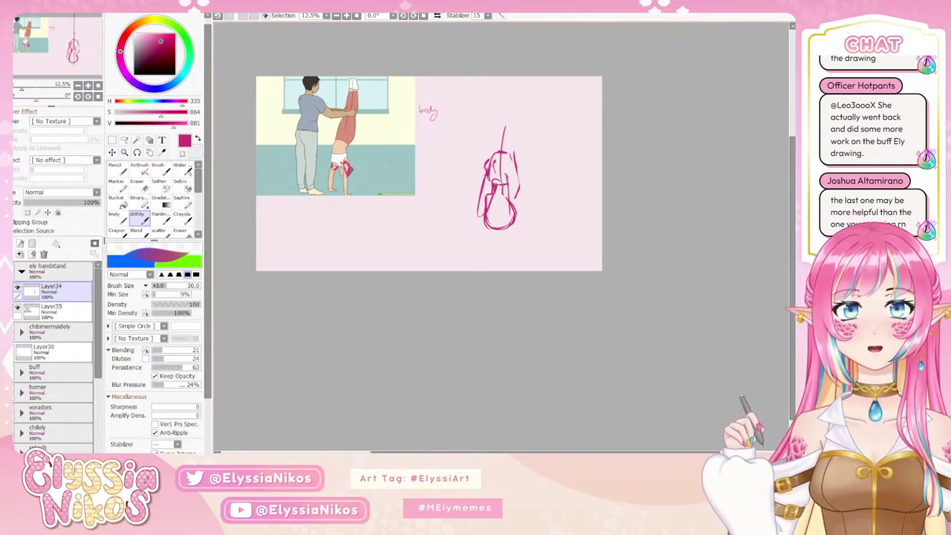
# - Scale the Layer34 sketch down slightly and move it higher on the canvas
pyautogui.hotkey('ctrl', 't')
pyautogui.moveTo(527, 228); pyautogui.dragTo(512, 217)
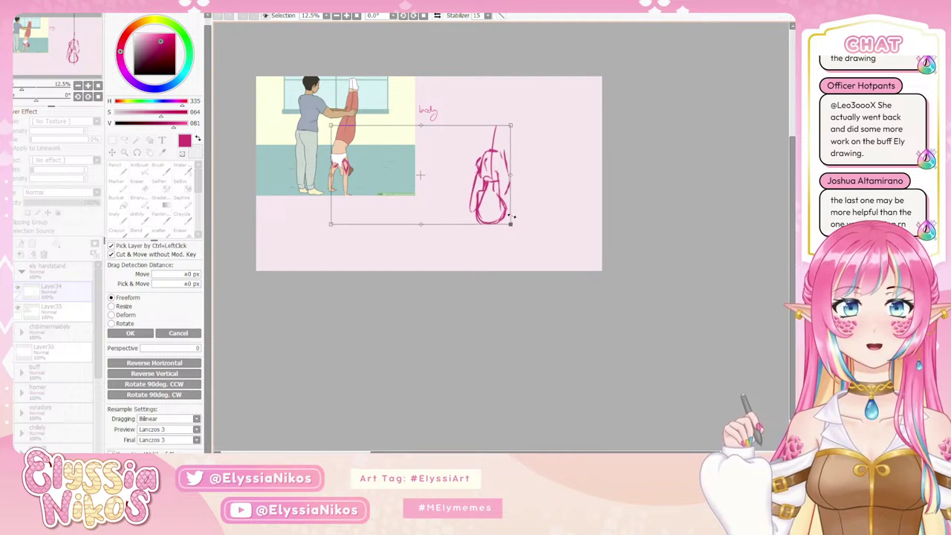
pyautogui.moveTo(453, 171); pyautogui.dragTo(457, 151)
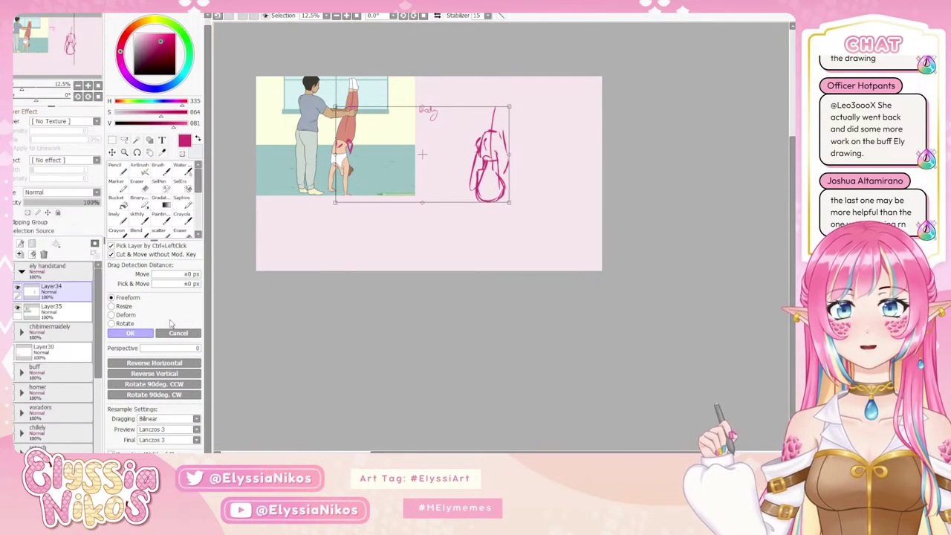
pyautogui.press('Return')
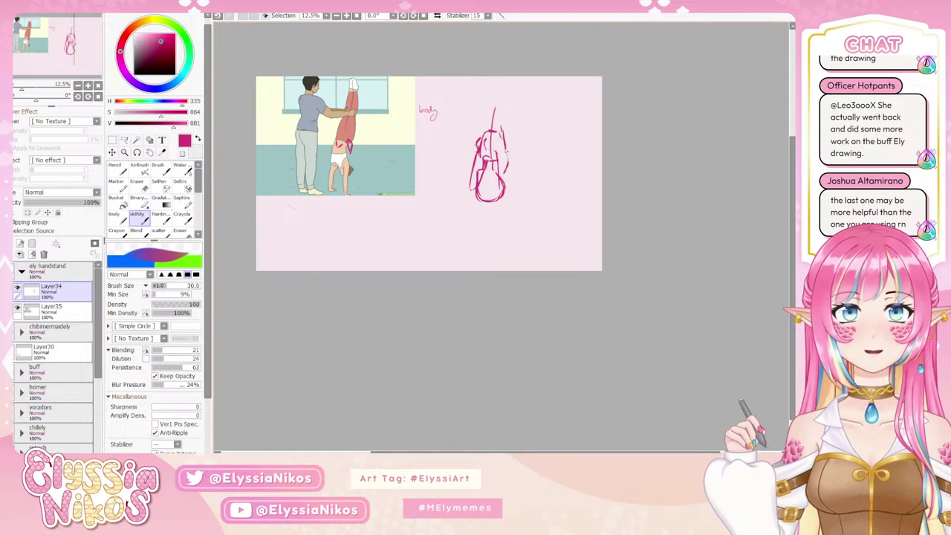
# - Resketch the right arm with a bolder outer line from the torso down past the side of the head
pyautogui.hotkey('ctrl', 'z')
pyautogui.moveTo(502, 128); pyautogui.dragTo(508, 154)
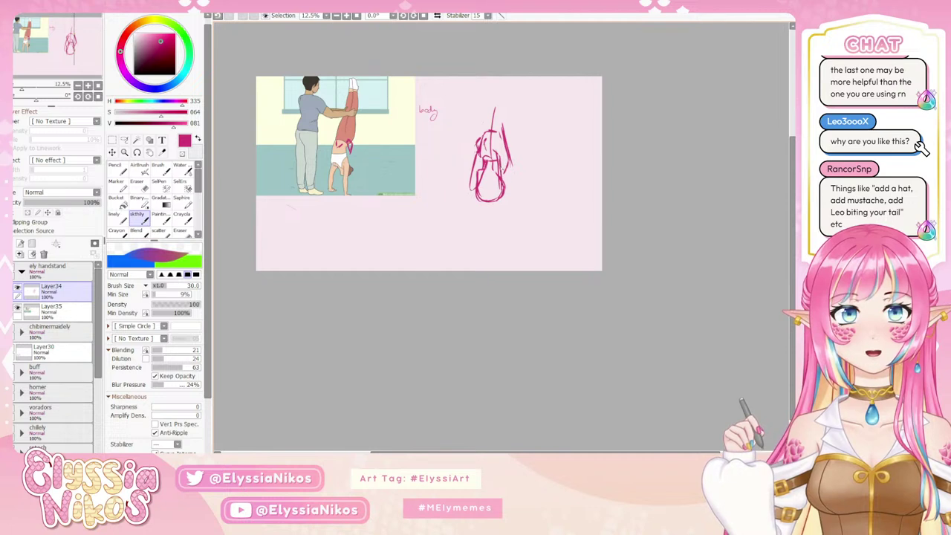
pyautogui.hotkey('ctrl', 'z')
pyautogui.moveTo(511, 165)
pyautogui.mouseDown()
pyautogui.moveTo(512, 191)
pyautogui.moveTo(512, 181)
pyautogui.moveTo(503, 192)
pyautogui.mouseUp()
pyautogui.hotkey('ctrl', 'z')
pyautogui.moveTo(498, 159); pyautogui.dragTo(508, 196)
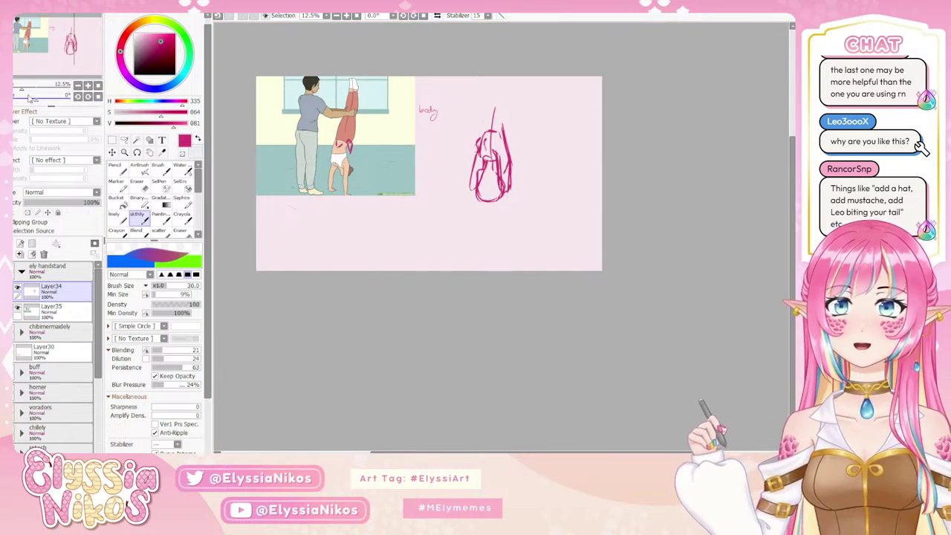
# - Rotate the canvas to 180°, erase the stray inner lines of the right arm, and reset the rotation
pyautogui.moveTo(30, 97); pyautogui.dragTo(75, 105)
pyautogui.moveTo(367, 272); pyautogui.dragTo(336, 244)
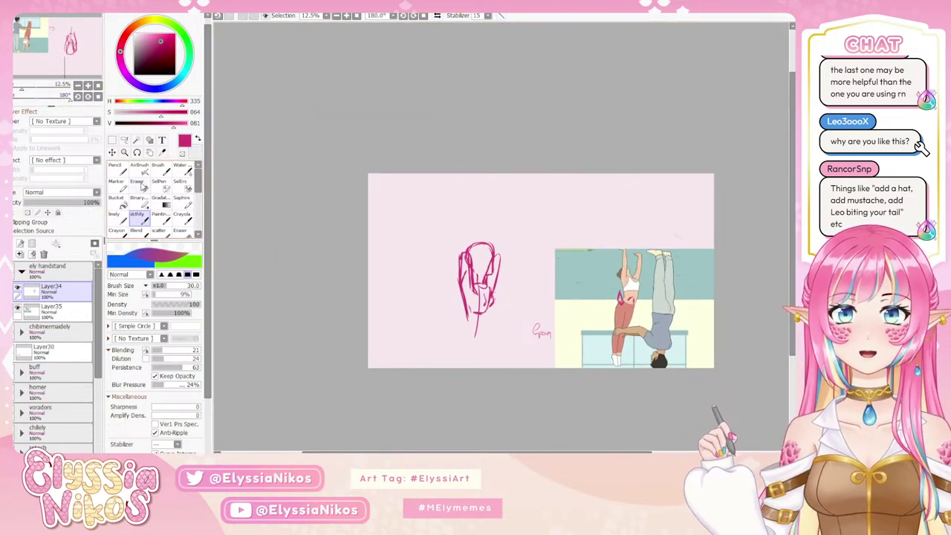
pyautogui.click(139, 183)
pyautogui.moveTo(468, 262); pyautogui.dragTo(471, 312)
pyautogui.hotkey('ctrl', 'z')
pyautogui.hotkey('ctrl', 'z')
pyautogui.moveTo(471, 263)
pyautogui.mouseDown()
pyautogui.moveTo(457, 278)
pyautogui.moveTo(471, 281)
pyautogui.moveTo(475, 303)
pyautogui.moveTo(459, 305)
pyautogui.mouseUp()
pyautogui.click(99, 97)
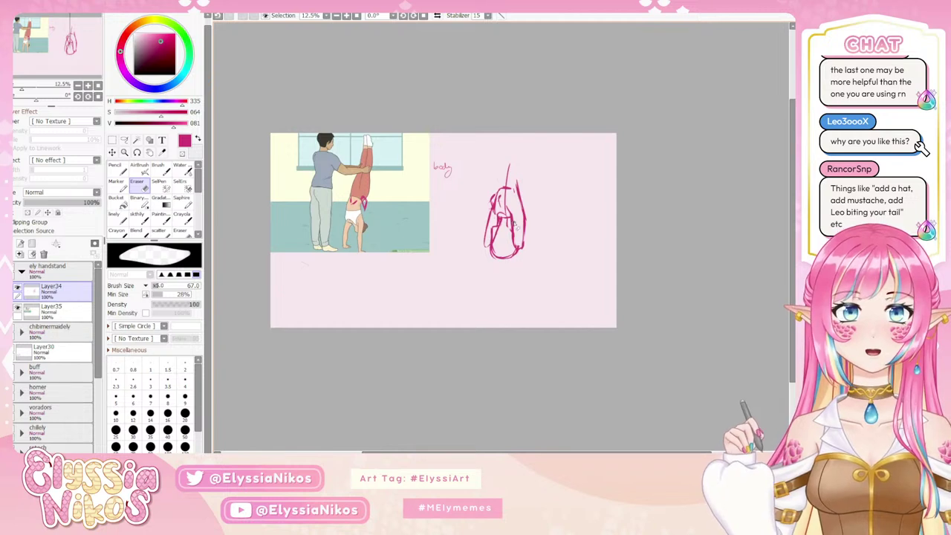
# - Rework the neck and left shoulder lines of the sketch, enlarging the sketch brush to size 46
pyautogui.moveTo(520, 224); pyautogui.dragTo(513, 215)
pyautogui.hotkey('ctrl', 'z')
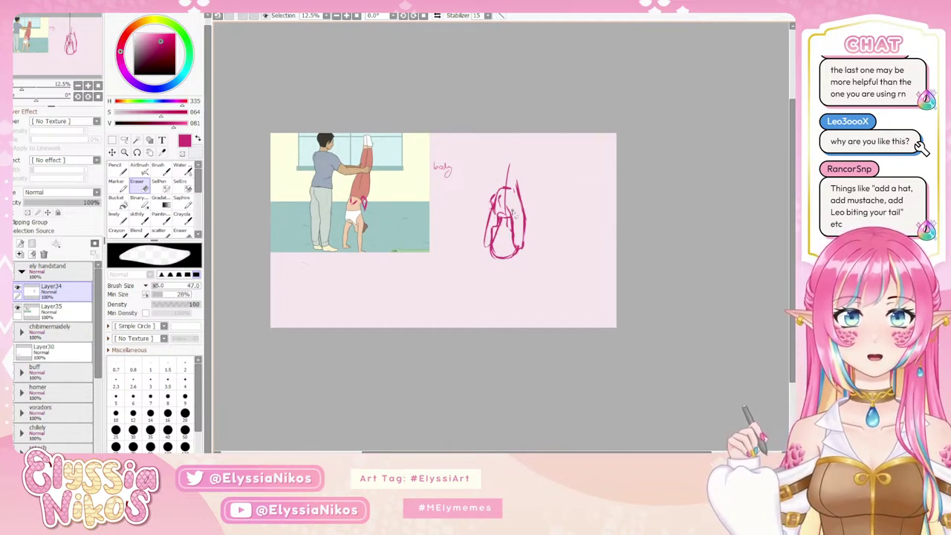
pyautogui.click(139, 220)
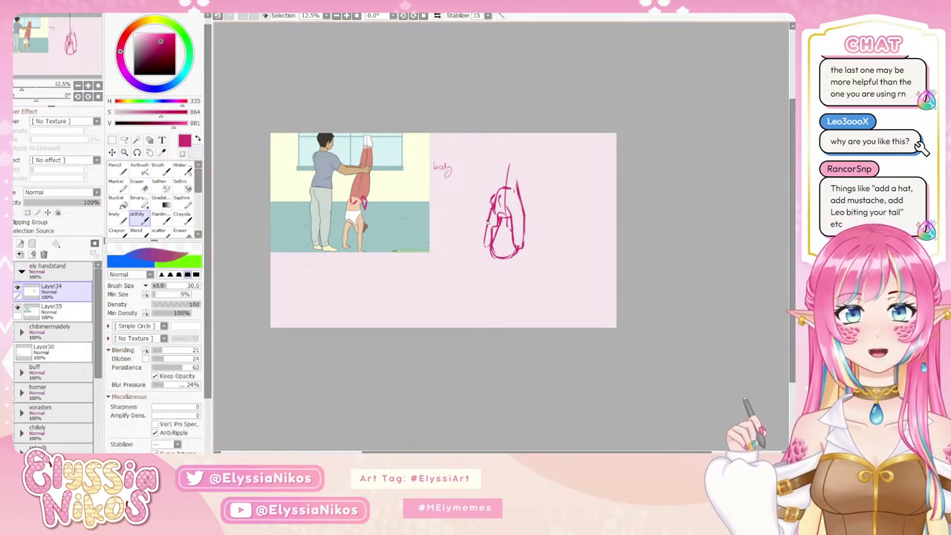
pyautogui.moveTo(499, 212)
pyautogui.mouseDown()
pyautogui.moveTo(490, 217)
pyautogui.moveTo(521, 212)
pyautogui.moveTo(485, 224)
pyautogui.moveTo(493, 200)
pyautogui.moveTo(486, 213)
pyautogui.mouseUp()
pyautogui.hotkey('ctrl', 'z')
pyautogui.hotkey('ctrl', 'z')
pyautogui.hotkey('ctrl', 'z')
pyautogui.hotkey('ctrl', 'z')
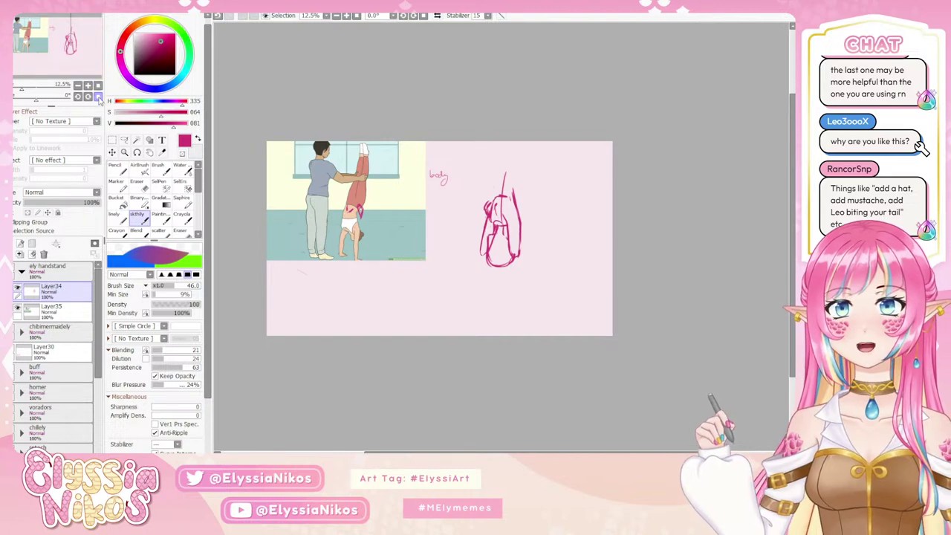
# - Rotate the canvas to 170° and sketch the rounded shoulder and chest shape with a line across the torso
pyautogui.moveTo(37, 99); pyautogui.dragTo(69, 101)
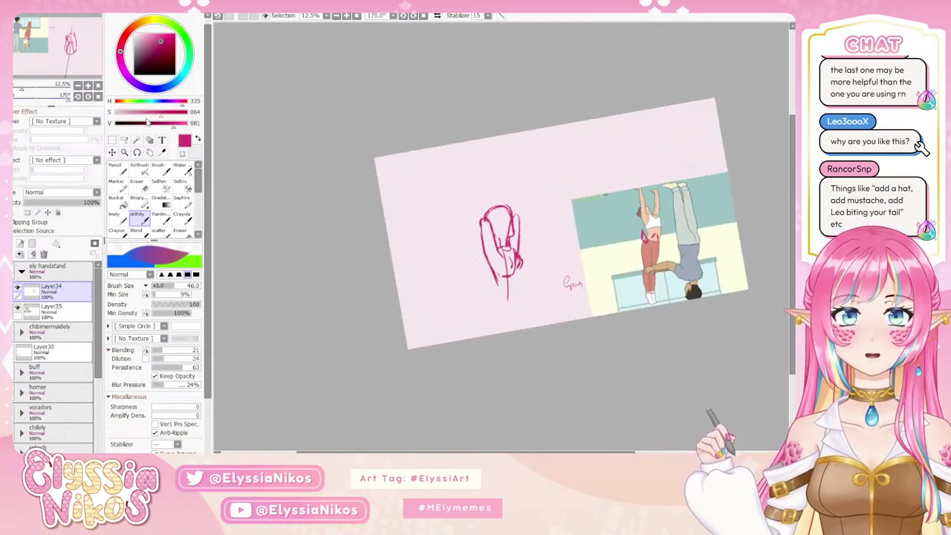
pyautogui.moveTo(477, 261)
pyautogui.mouseDown()
pyautogui.moveTo(404, 226)
pyautogui.moveTo(451, 228)
pyautogui.mouseUp()
pyautogui.hotkey('ctrl', 'z')
pyautogui.hotkey('ctrl', 'z')
pyautogui.hotkey('ctrl', 'z')
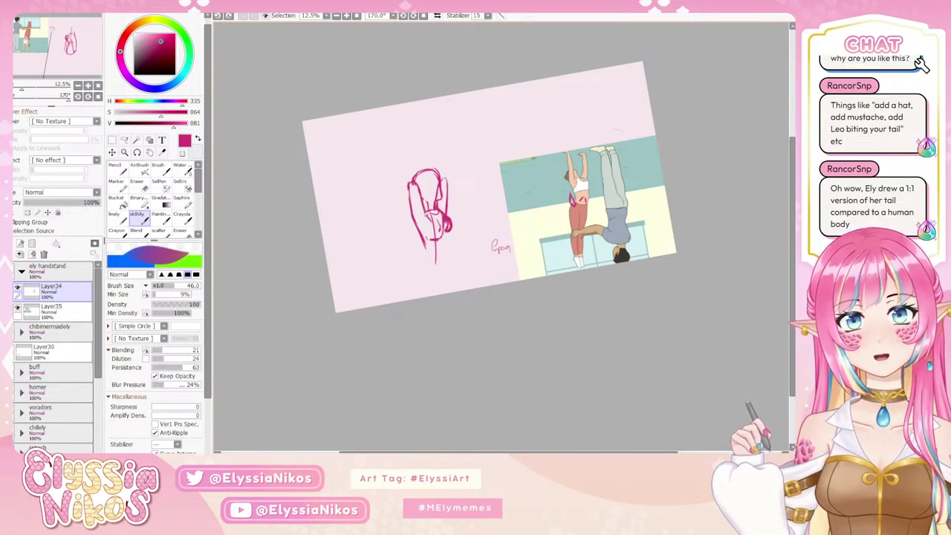
pyautogui.moveTo(426, 211)
pyautogui.mouseDown()
pyautogui.moveTo(437, 216)
pyautogui.moveTo(431, 232)
pyautogui.mouseUp()
pyautogui.hotkey('ctrl', 'z')
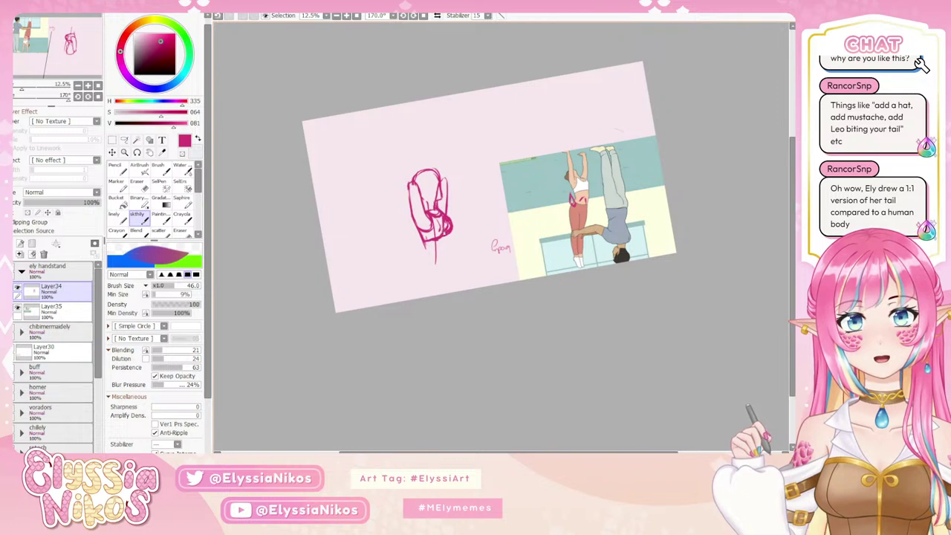
# - Erase the overlapping lines inside the shoulder and chest, down to eraser size 51, and reset the canvas rotation
pyautogui.press('e')
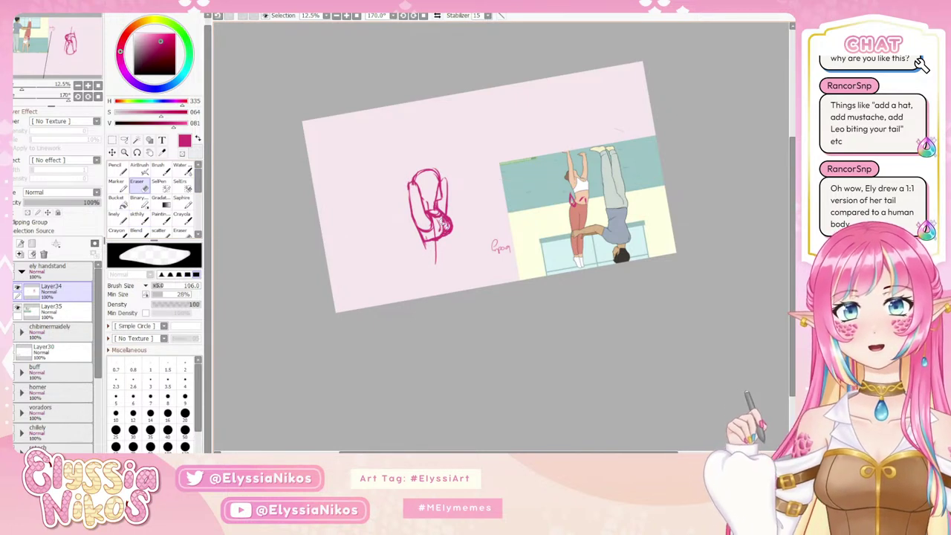
pyautogui.moveTo(452, 225); pyautogui.dragTo(446, 224)
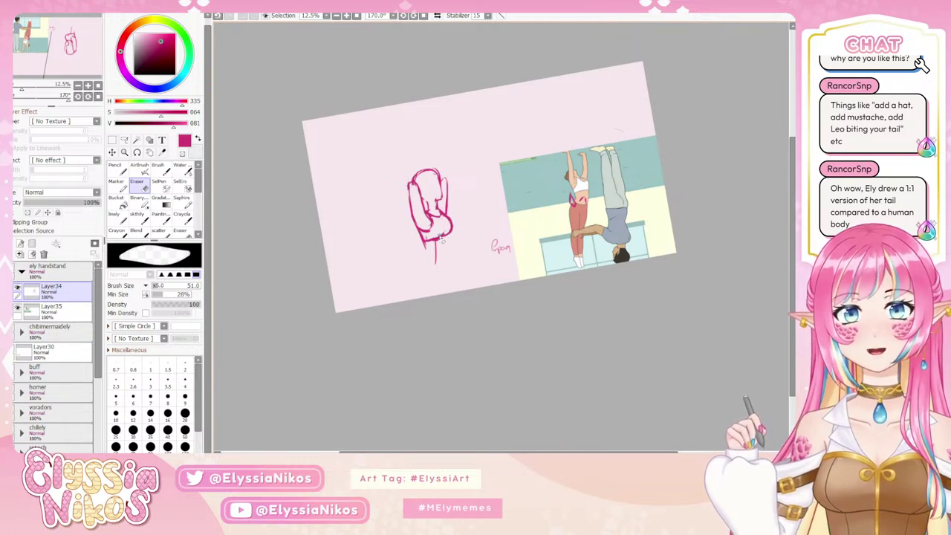
pyautogui.click(98, 98)
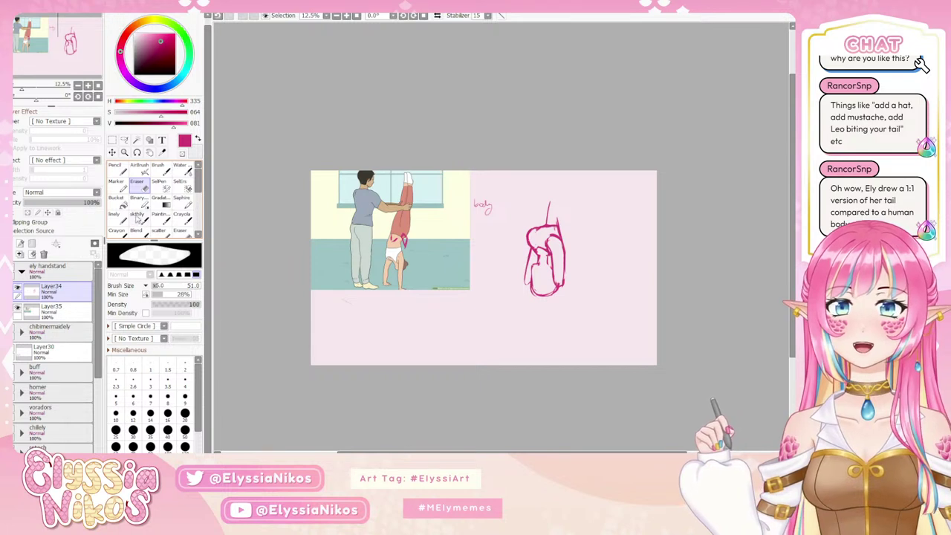
# - Sketch the right forearm extending straight down beside the head from the elbow
pyautogui.click(137, 219)
pyautogui.moveTo(524, 261)
pyautogui.mouseDown()
pyautogui.moveTo(514, 237)
pyautogui.moveTo(539, 282)
pyautogui.mouseUp()
pyautogui.hotkey('ctrl', 'z')
pyautogui.hotkey('ctrl', 'z')
pyautogui.moveTo(537, 246)
pyautogui.mouseDown()
pyautogui.moveTo(536, 296)
pyautogui.moveTo(550, 261)
pyautogui.moveTo(550, 272)
pyautogui.moveTo(535, 277)
pyautogui.moveTo(533, 300)
pyautogui.moveTo(548, 269)
pyautogui.moveTo(542, 296)
pyautogui.mouseUp()
pyautogui.hotkey('ctrl', 'z')
pyautogui.hotkey('ctrl', 'z')
pyautogui.hotkey('ctrl', 'z')
pyautogui.hotkey('ctrl', 'z')
pyautogui.hotkey('ctrl', 'z')
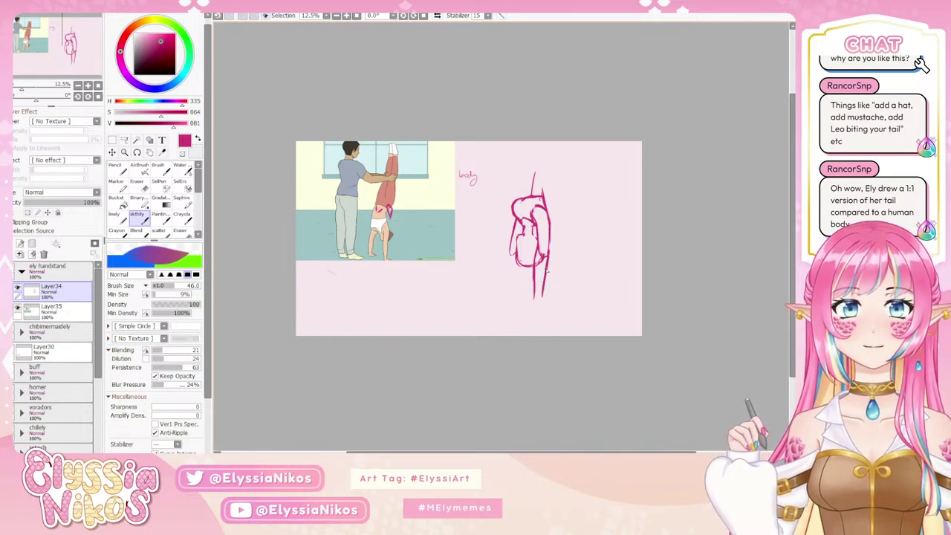
# - Redraw the right forearm with a tapered wrist and add a rough hand at its end
pyautogui.hotkey('ctrl', 'z')
pyautogui.hotkey('ctrl', 'z')
pyautogui.hotkey('ctrl', 'z')
pyautogui.moveTo(550, 251); pyautogui.dragTo(545, 303)
pyautogui.moveTo(536, 255); pyautogui.dragTo(540, 306)
pyautogui.hotkey('ctrl', 'z')
pyautogui.hotkey('ctrl', 'z')
pyautogui.hotkey('ctrl', 'z')
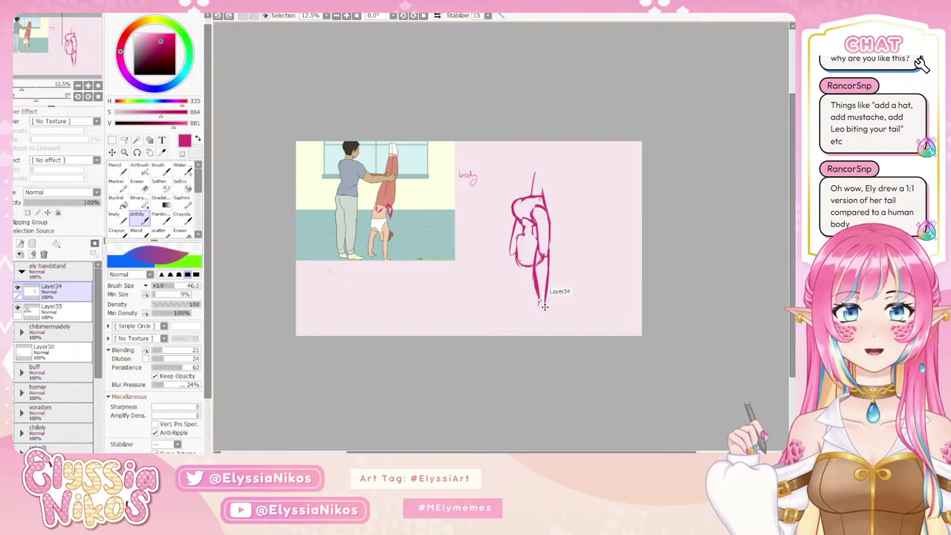
pyautogui.hotkey('ctrl', 'z')
pyautogui.hotkey('ctrl', 'z')
pyautogui.moveTo(535, 261)
pyautogui.mouseDown()
pyautogui.moveTo(544, 313)
pyautogui.moveTo(555, 305)
pyautogui.mouseUp()
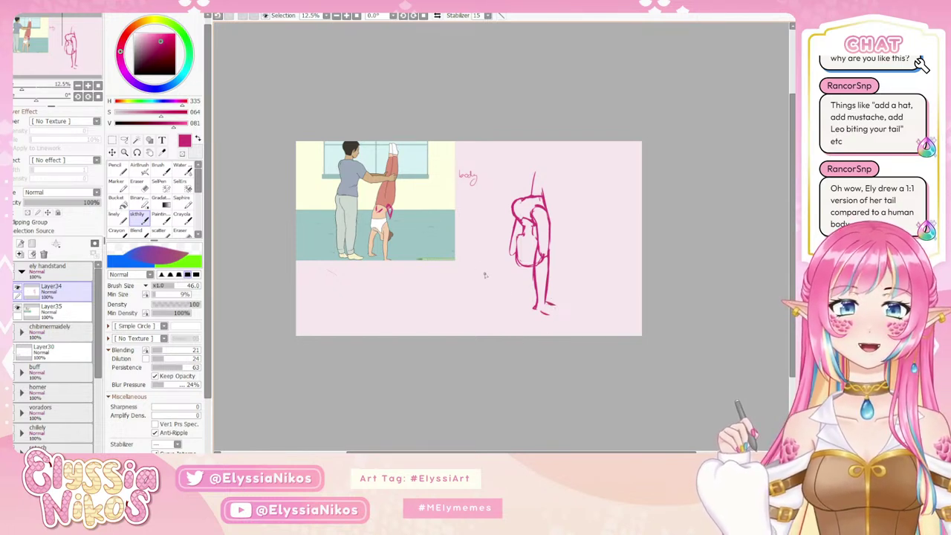
# - Erase the forearm's inner line and the rough hand, enlarging the eraser to size 337
pyautogui.press('e')
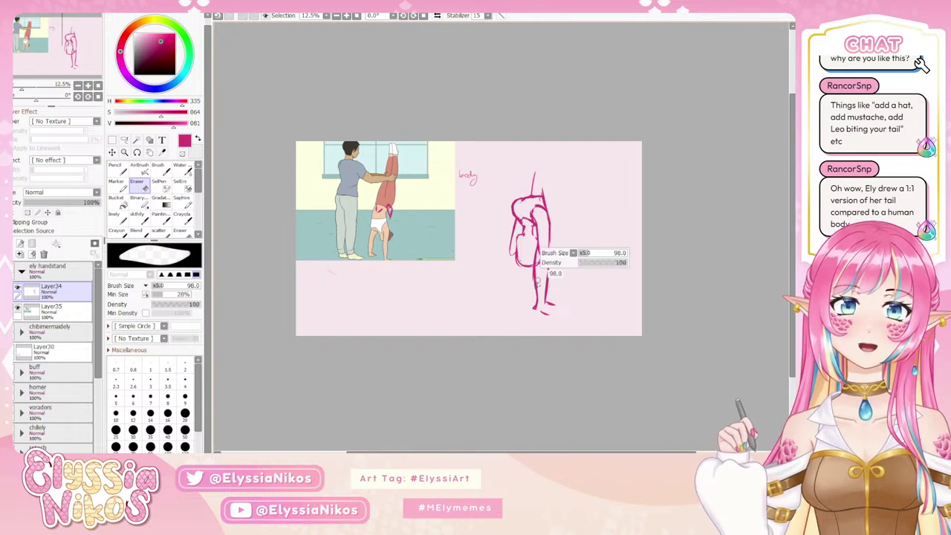
pyautogui.moveTo(538, 281)
pyautogui.mouseDown()
pyautogui.moveTo(534, 252)
pyautogui.moveTo(536, 285)
pyautogui.mouseUp()
pyautogui.moveTo(544, 247); pyautogui.dragTo(544, 273)
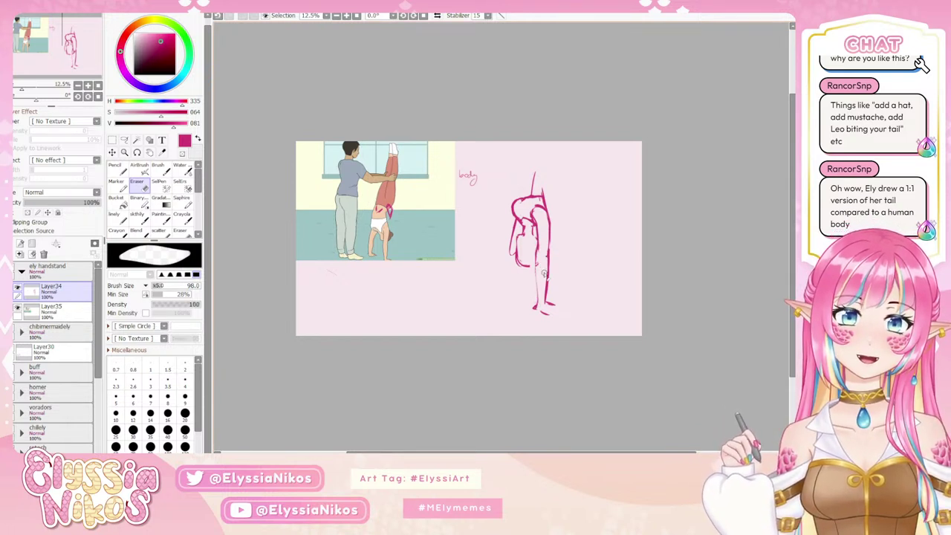
pyautogui.hotkey('ctrl', 'z')
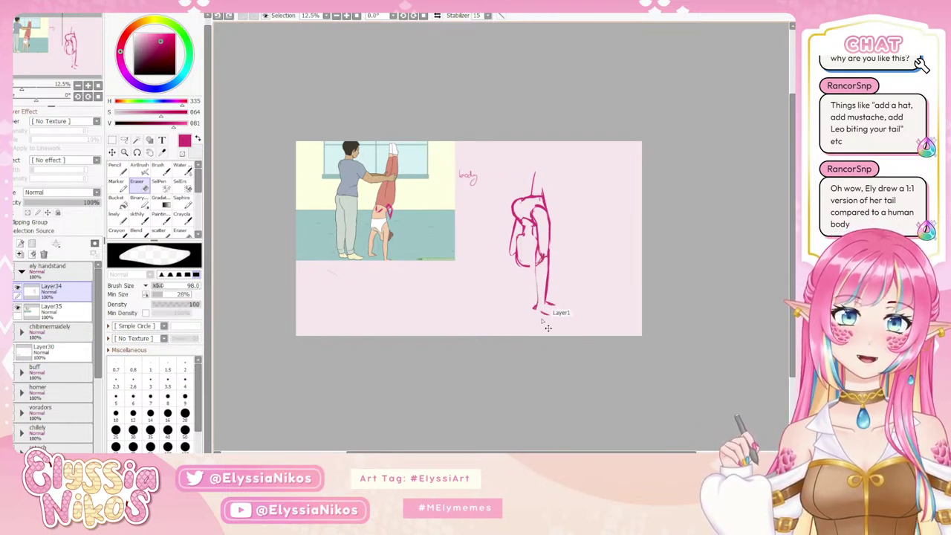
pyautogui.moveTo(543, 258); pyautogui.dragTo(536, 309)
pyautogui.moveTo(547, 302)
pyautogui.mouseDown()
pyautogui.moveTo(544, 313)
pyautogui.moveTo(576, 310)
pyautogui.mouseUp()
pyautogui.moveTo(546, 311); pyautogui.dragTo(556, 298)
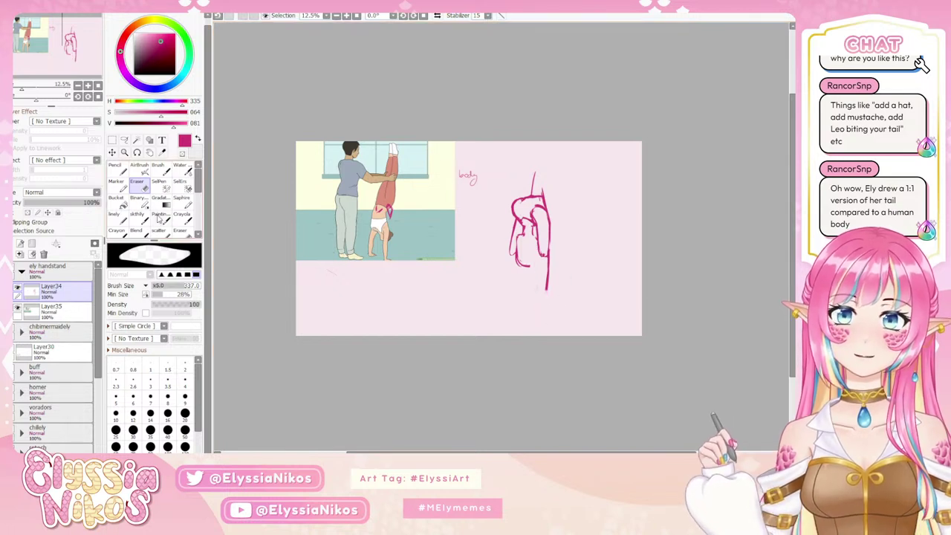
# - Resketch the forearm's inner line and draw a new hand with thumb and fingers pointing downward
pyautogui.click(138, 216)
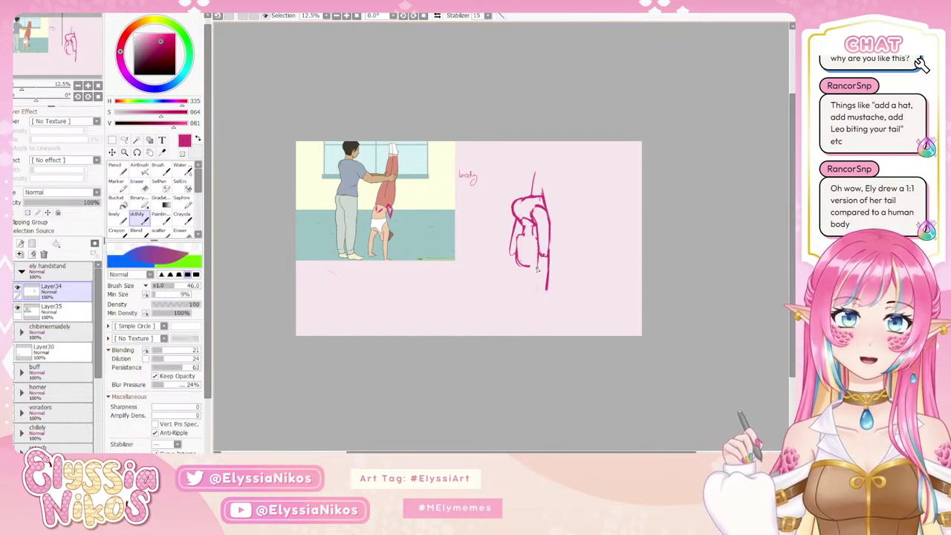
pyautogui.moveTo(539, 258); pyautogui.dragTo(540, 298)
pyautogui.hotkey('ctrl', 'z')
pyautogui.hotkey('ctrl', 'z')
pyautogui.hotkey('ctrl', 'z')
pyautogui.hotkey('ctrl', 'z')
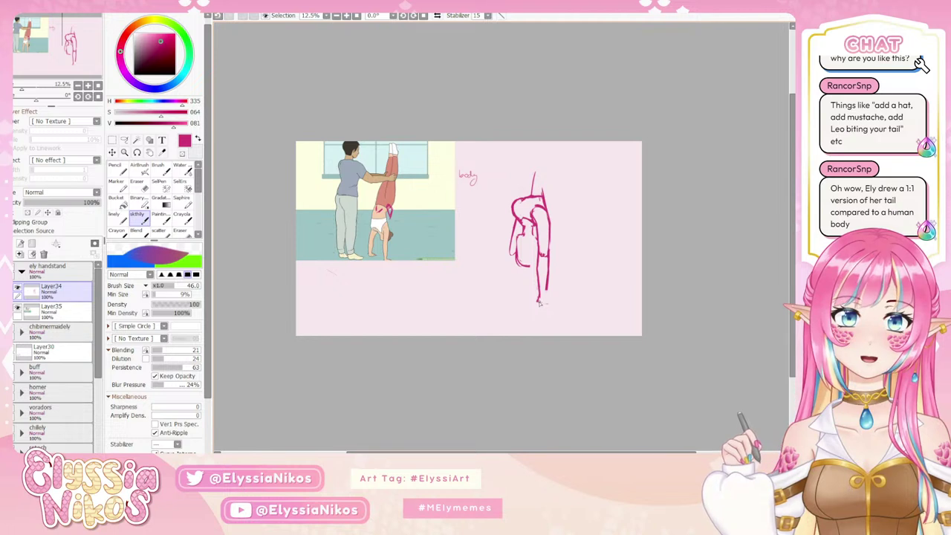
pyautogui.moveTo(541, 304); pyautogui.dragTo(556, 308)
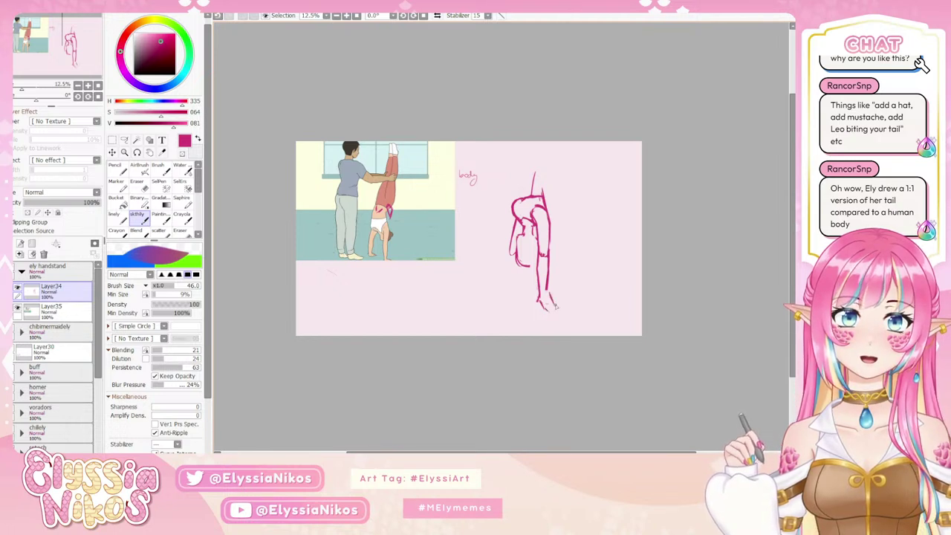
pyautogui.hotkey('ctrl', 'z')
pyautogui.moveTo(550, 274)
pyautogui.mouseDown()
pyautogui.moveTo(558, 318)
pyautogui.moveTo(539, 305)
pyautogui.mouseUp()
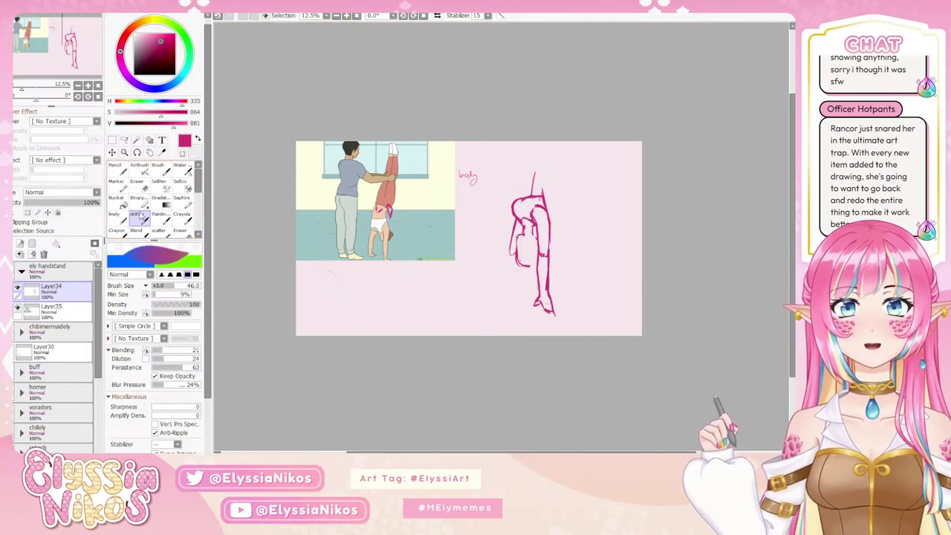
# - Examine the sketched arm and hand with the canvas rotated to 142°, and restore the upright view
pyautogui.moveTo(621, 278); pyautogui.dragTo(614, 225)
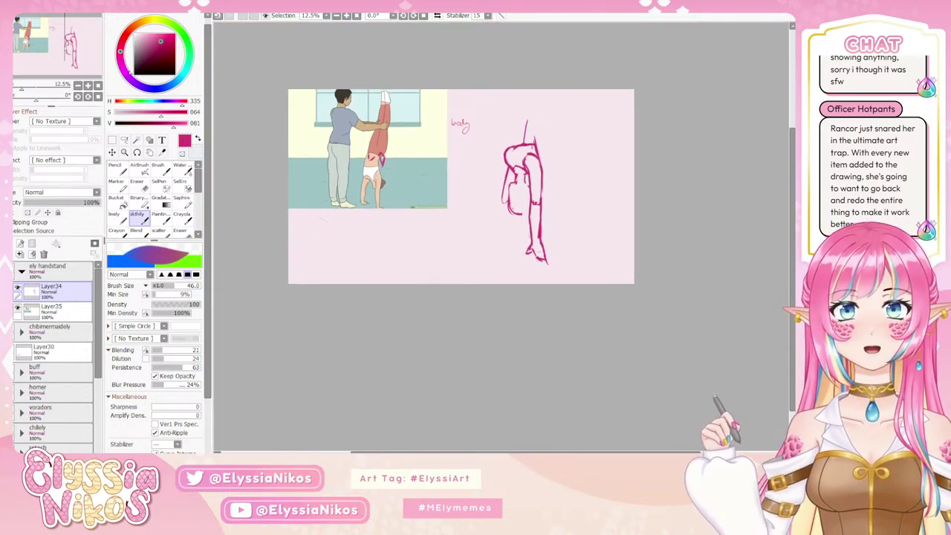
pyautogui.moveTo(36, 99); pyautogui.dragTo(63, 101)
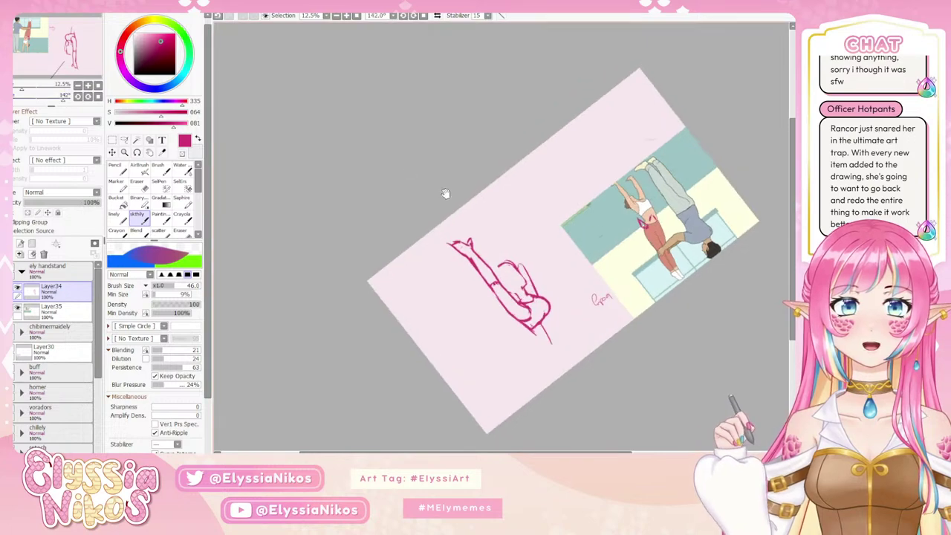
pyautogui.moveTo(446, 193); pyautogui.dragTo(313, 90)
pyautogui.click(88, 86)
pyautogui.moveTo(389, 133); pyautogui.dragTo(443, 124)
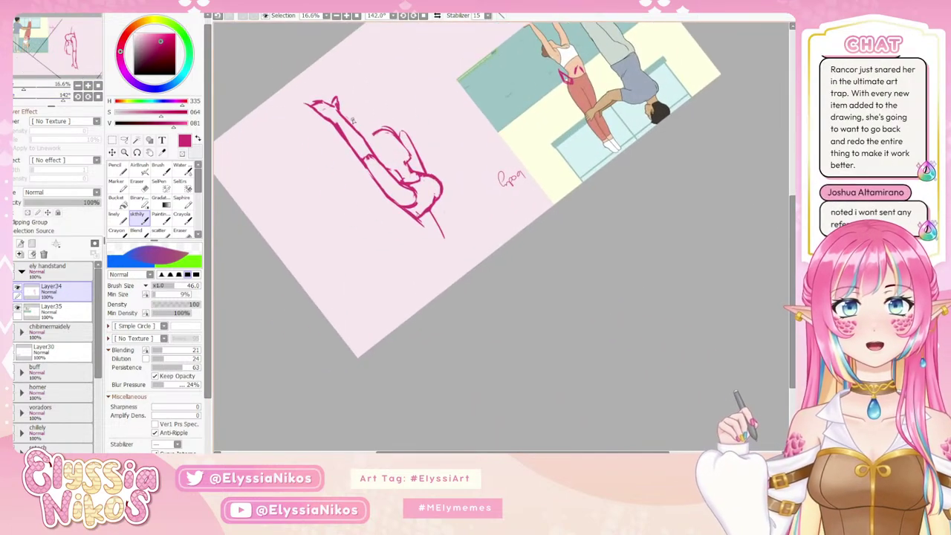
pyautogui.click(98, 97)
pyautogui.moveTo(407, 226); pyautogui.dragTo(411, 64)
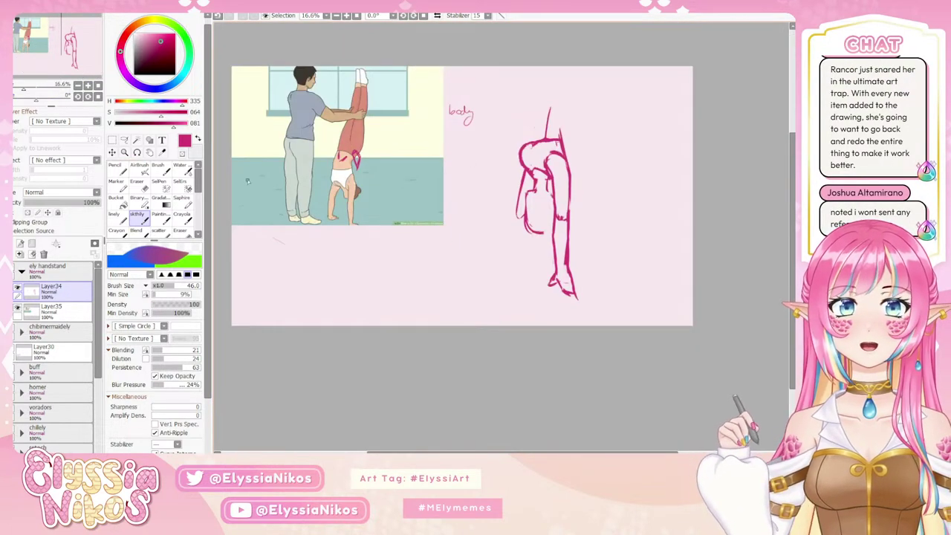
# - Erase the elbow line across the near arm with the eraser at size 64 and touch up the arm's outer contour
pyautogui.click(141, 190)
pyautogui.click(136, 215)
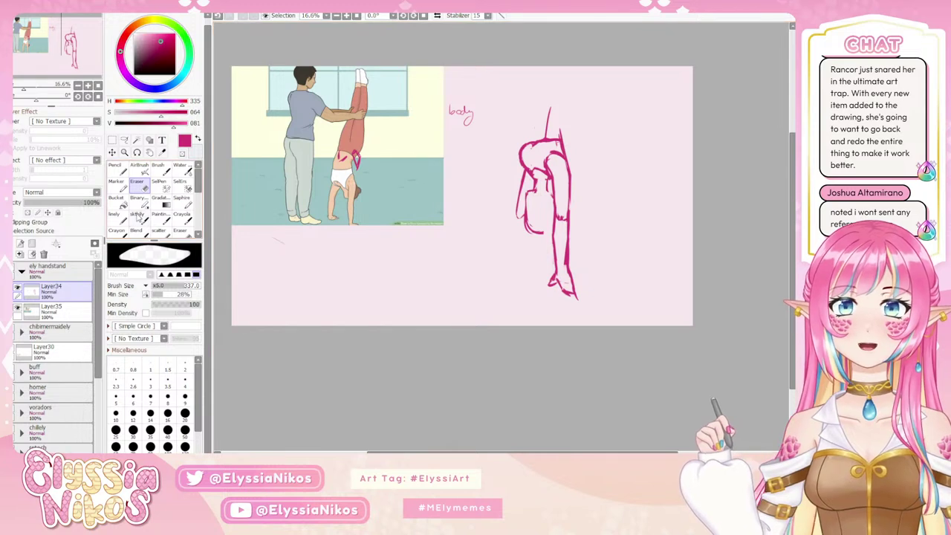
pyautogui.press('e')
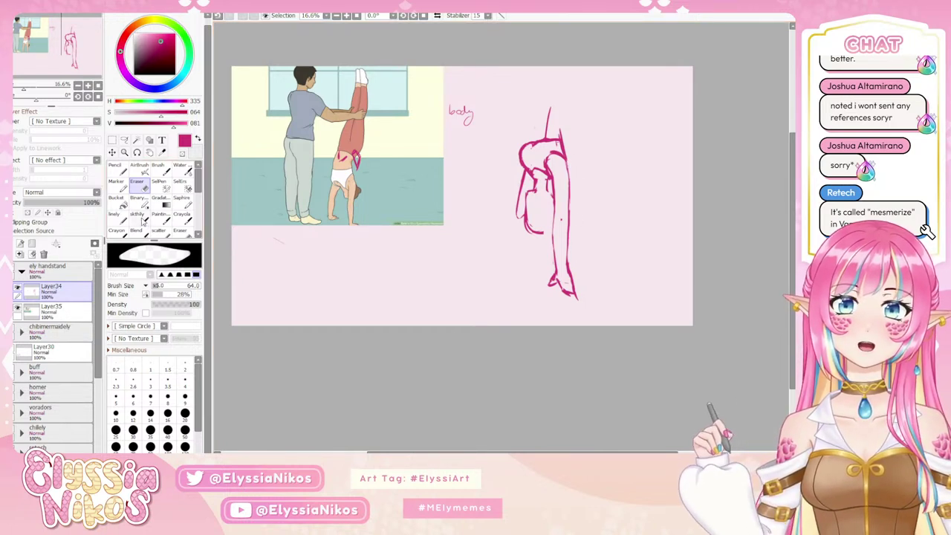
pyautogui.click(142, 220)
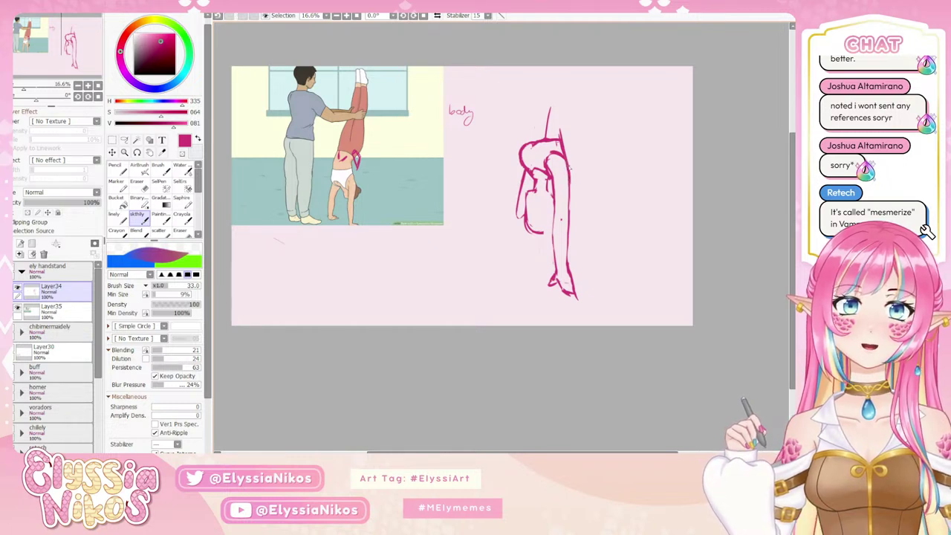
pyautogui.moveTo(567, 161); pyautogui.dragTo(570, 216)
pyautogui.hotkey('ctrl', 'z')
pyautogui.hotkey('ctrl', 'z')
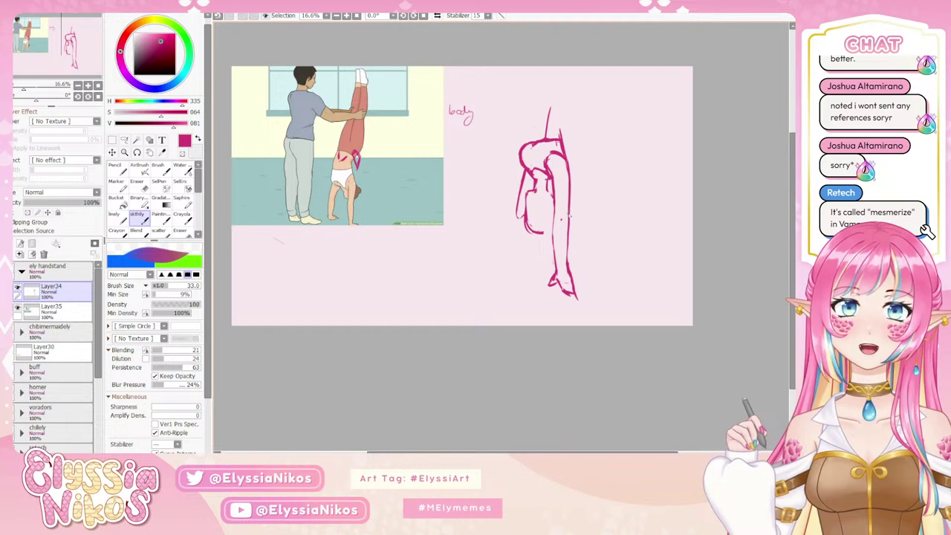
pyautogui.click(138, 179)
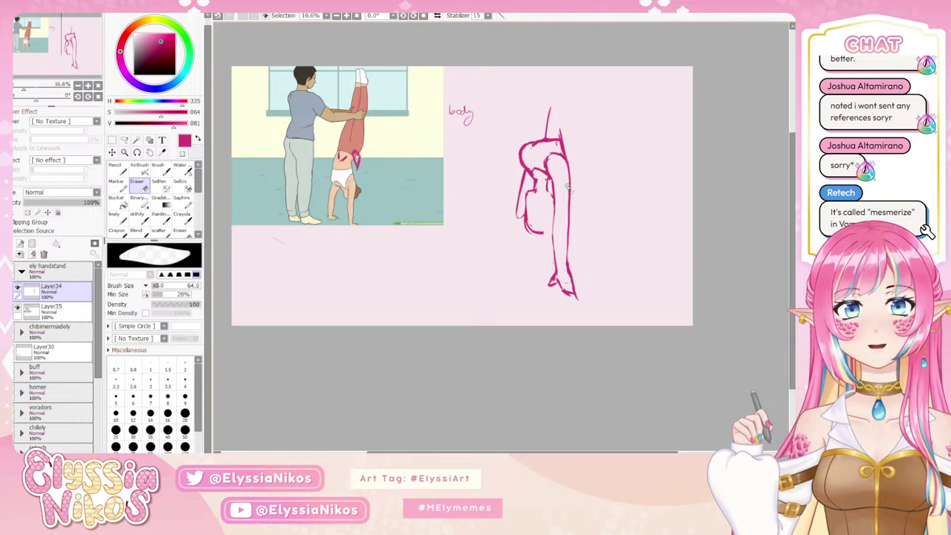
pyautogui.click(142, 216)
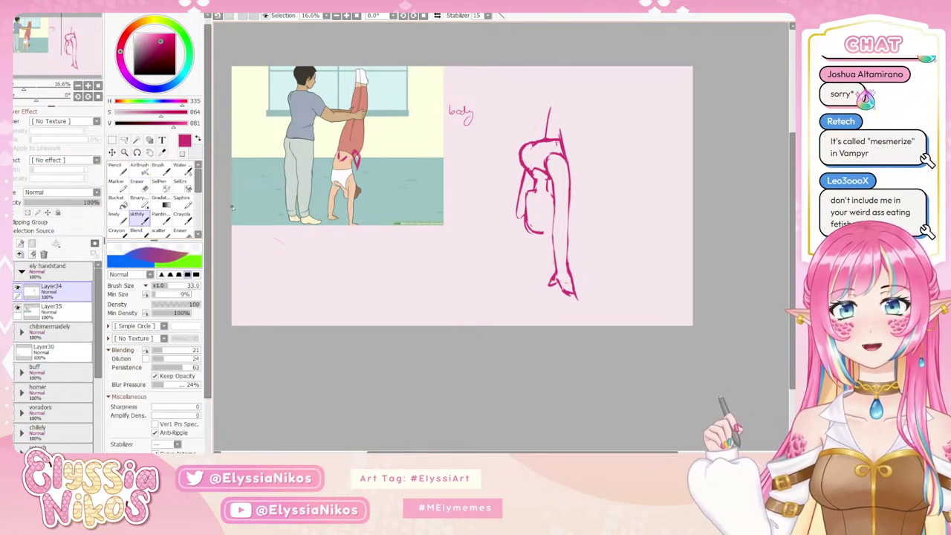
# - Erase the downward-pointing hand and redraw it planted flat on the floor with fingers spreading outward
pyautogui.scroll(-1, 571, 192)
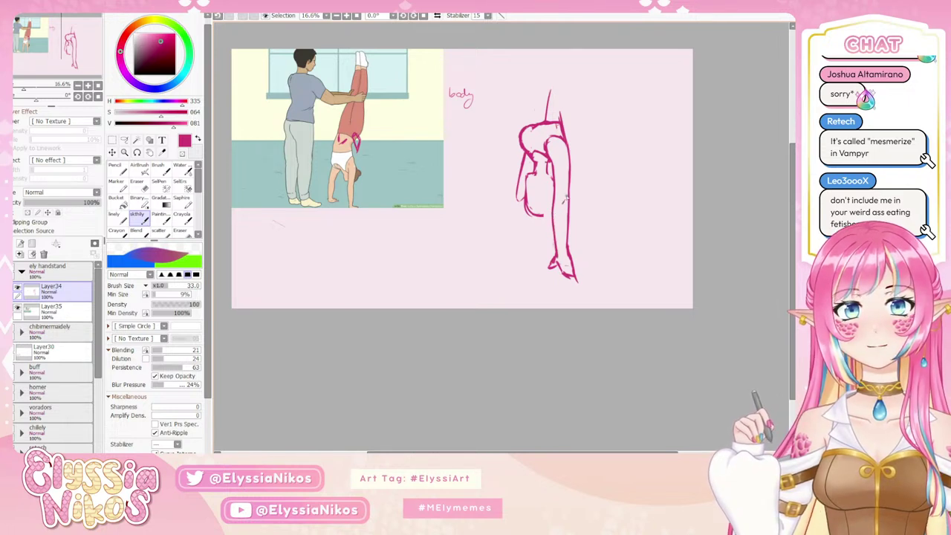
pyautogui.moveTo(584, 263); pyautogui.dragTo(580, 252)
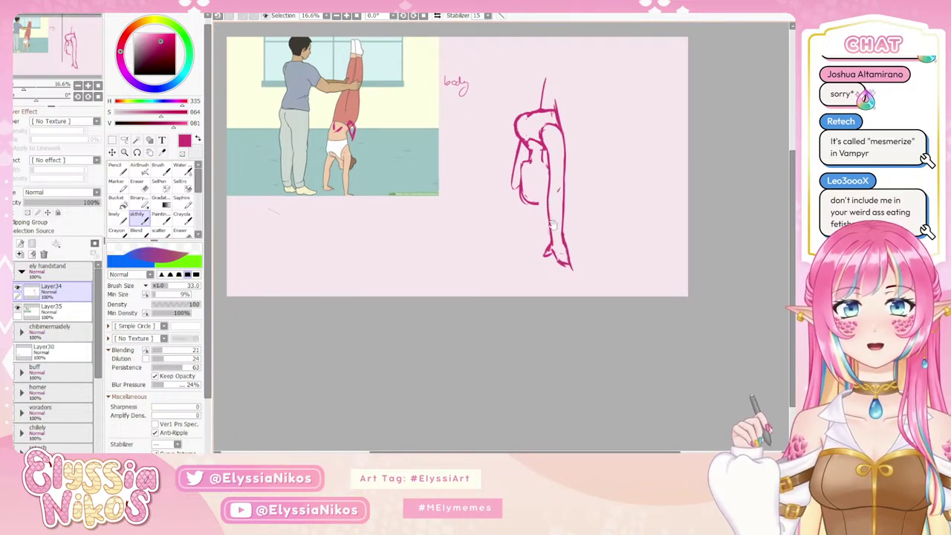
pyautogui.click(141, 188)
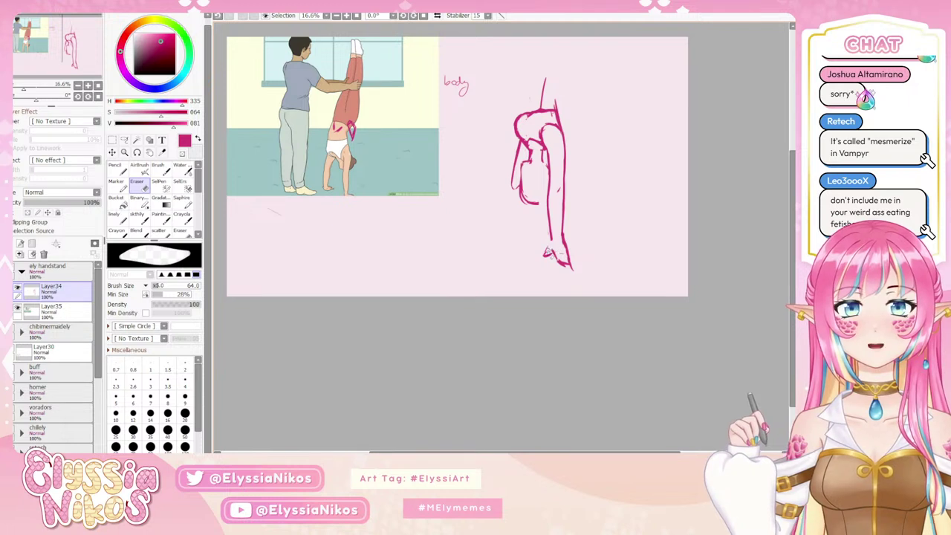
pyautogui.moveTo(564, 247); pyautogui.dragTo(564, 267)
pyautogui.press('[')
pyautogui.moveTo(568, 233)
pyautogui.mouseDown()
pyautogui.moveTo(573, 272)
pyautogui.moveTo(601, 268)
pyautogui.moveTo(541, 252)
pyautogui.moveTo(558, 247)
pyautogui.moveTo(569, 223)
pyautogui.moveTo(542, 233)
pyautogui.moveTo(574, 235)
pyautogui.mouseUp()
pyautogui.click(137, 219)
pyautogui.hotkey('ctrl', 'z')
pyautogui.hotkey('ctrl', 'z')
pyautogui.hotkey('ctrl', 'z')
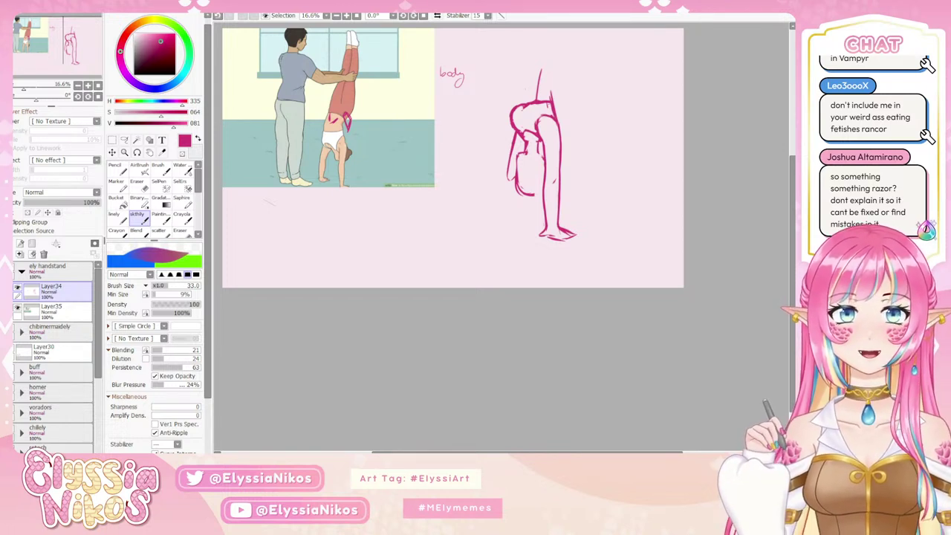
pyautogui.moveTo(532, 191)
pyautogui.mouseDown()
pyautogui.moveTo(542, 224)
pyautogui.moveTo(509, 246)
pyautogui.mouseUp()
pyautogui.hotkey('ctrl', 'z')
pyautogui.hotkey('ctrl', 'z')
pyautogui.moveTo(518, 204); pyautogui.dragTo(517, 242)
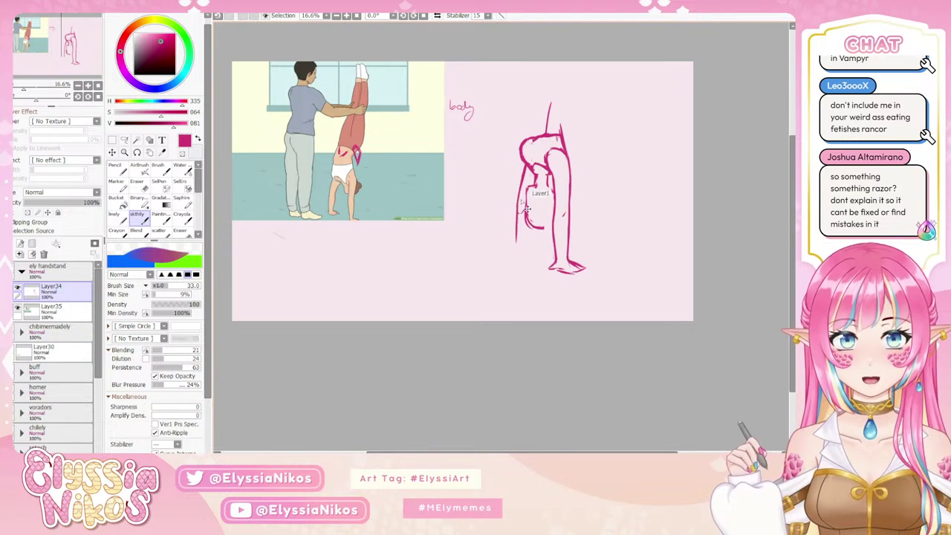
pyautogui.hotkey('ctrl', 'z')
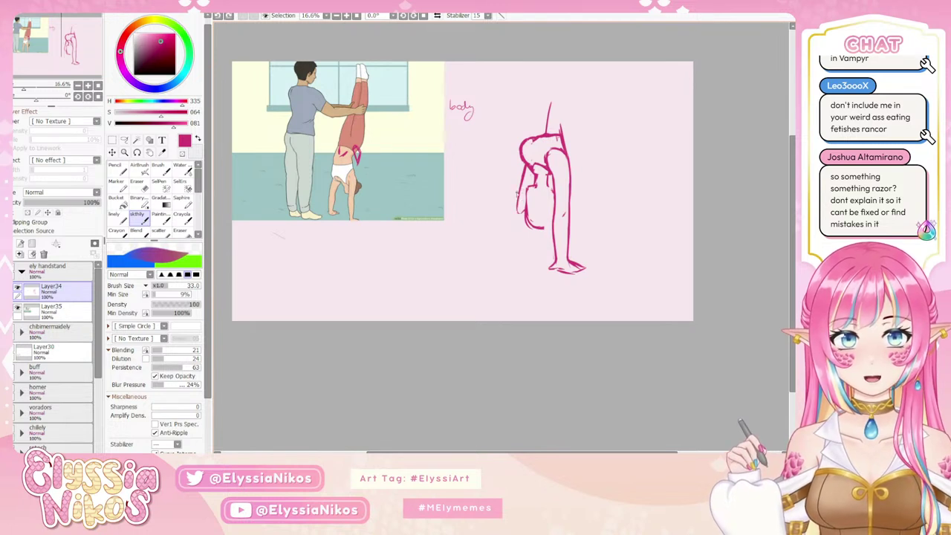
# - Erase the far arm's slanted lines with the eraser at size 108 and redraw the arm as a straight line down beside the face
pyautogui.click(138, 182)
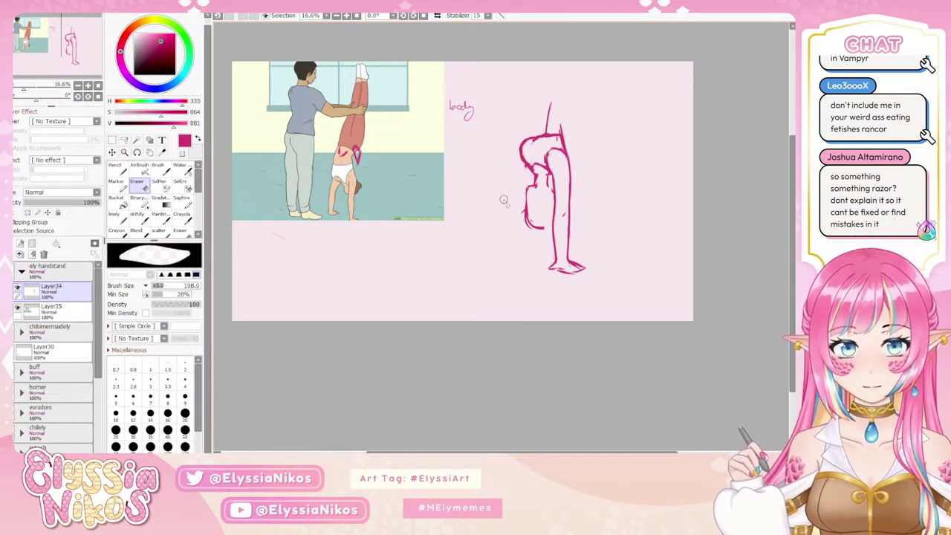
pyautogui.click(137, 214)
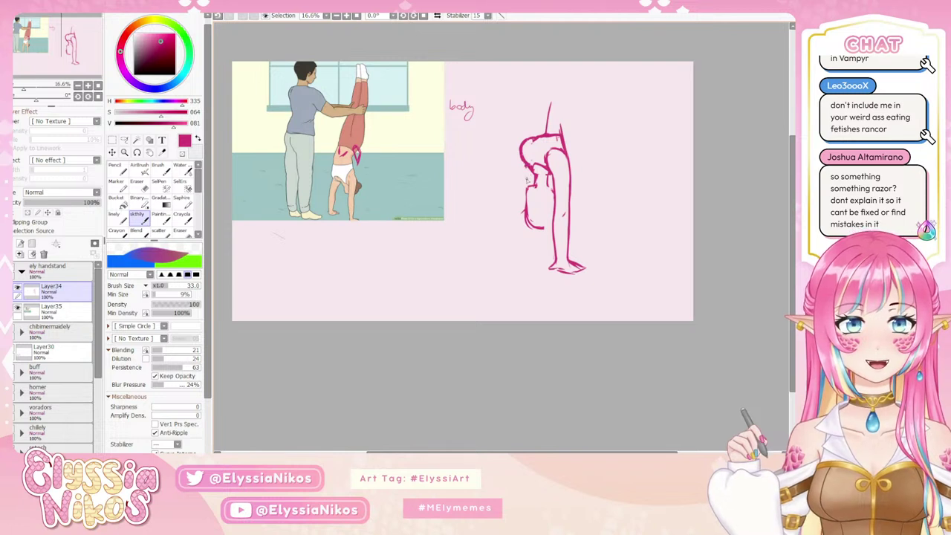
pyautogui.hotkey('ctrl', 'z')
pyautogui.moveTo(527, 165); pyautogui.dragTo(525, 201)
pyautogui.hotkey('ctrl', 'z')
pyautogui.hotkey('ctrl', 'z')
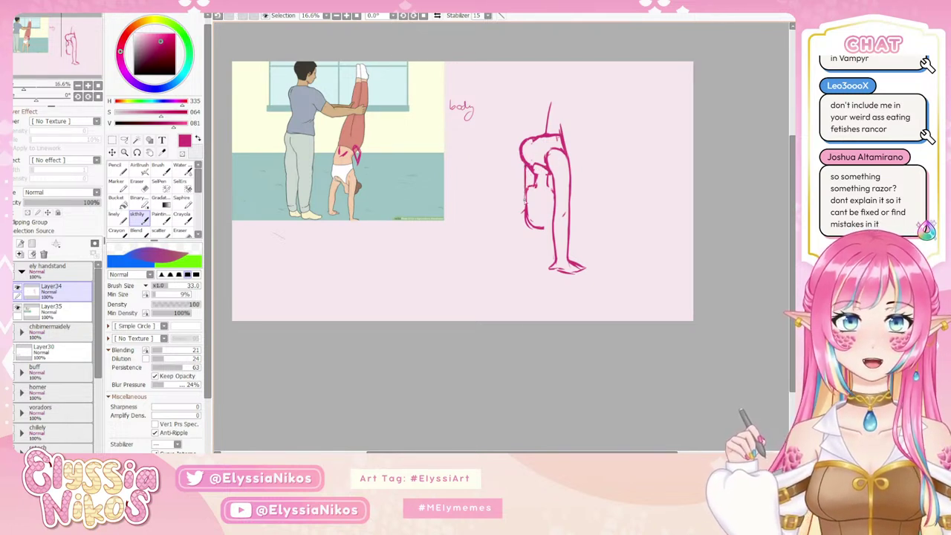
pyautogui.hotkey('ctrl', 'z')
pyautogui.moveTo(525, 164); pyautogui.dragTo(519, 249)
pyautogui.hotkey('ctrl', 'z')
pyautogui.hotkey('ctrl', 'z')
pyautogui.hotkey('ctrl', 'z')
pyautogui.moveTo(526, 197); pyautogui.dragTo(525, 258)
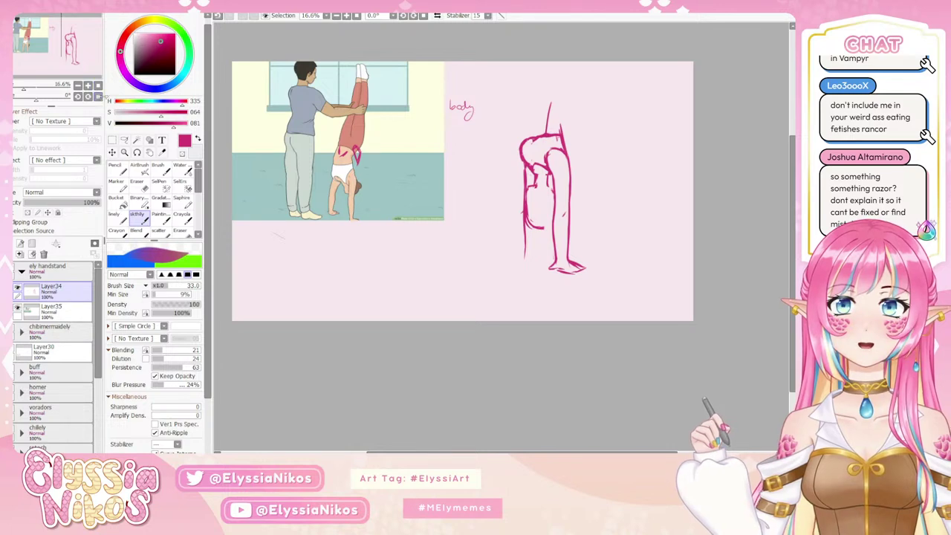
# - Trim the far arm's line with the eraser so that it ends near the crown of the head
pyautogui.press('e')
pyautogui.press(']')
pyautogui.press(']')
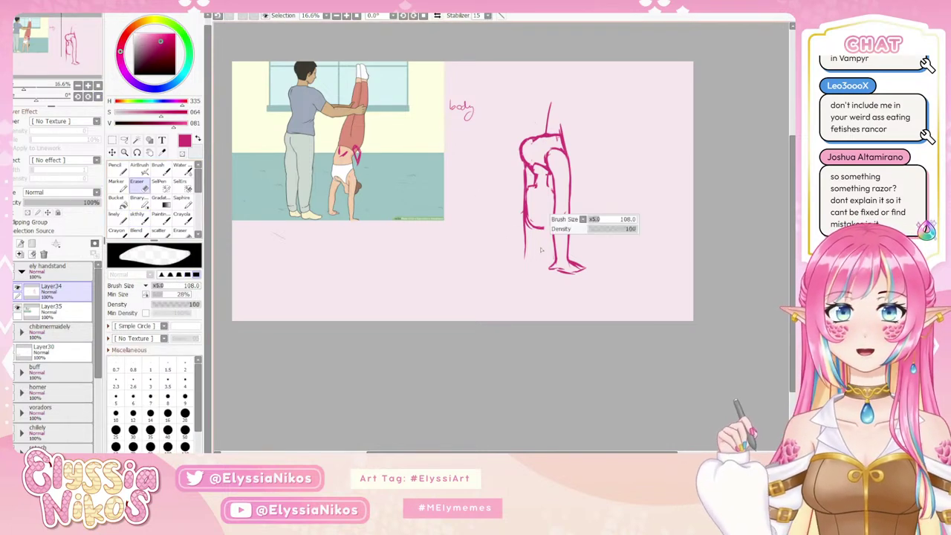
pyautogui.moveTo(526, 260); pyautogui.dragTo(525, 232)
pyautogui.click(137, 216)
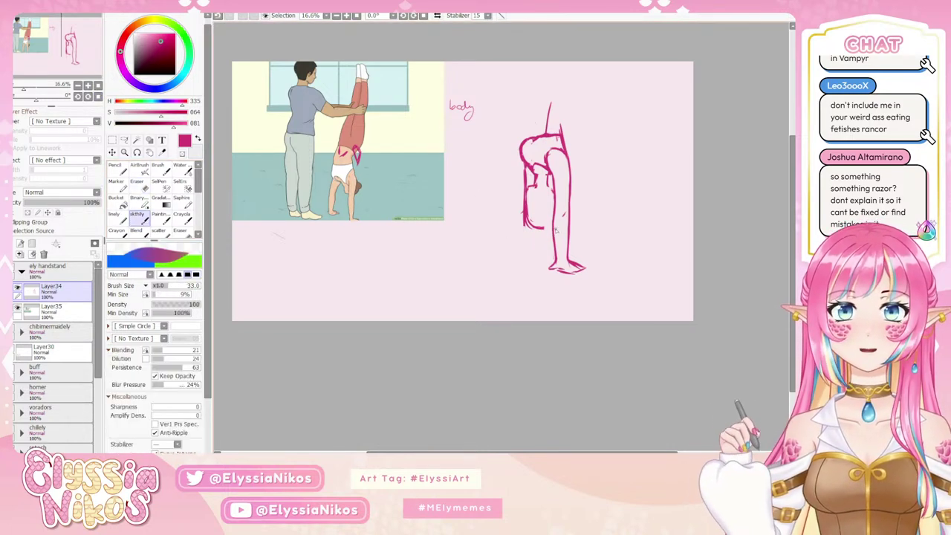
# - Rotate the canvas 180°, thin the head lines with the eraser at size 41, and sketch the eye, nose and mouth
pyautogui.moveTo(47, 99); pyautogui.dragTo(72, 100)
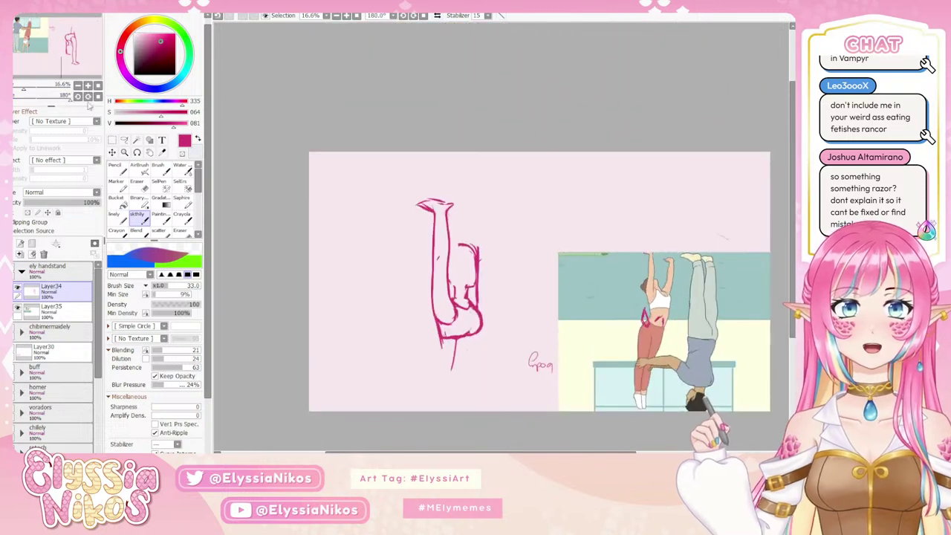
pyautogui.moveTo(466, 282); pyautogui.dragTo(470, 226)
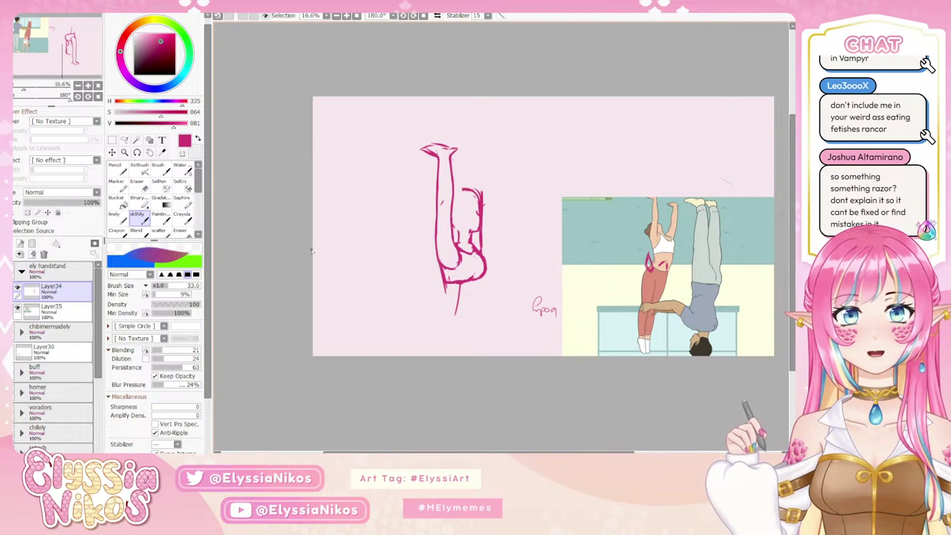
pyautogui.press('e')
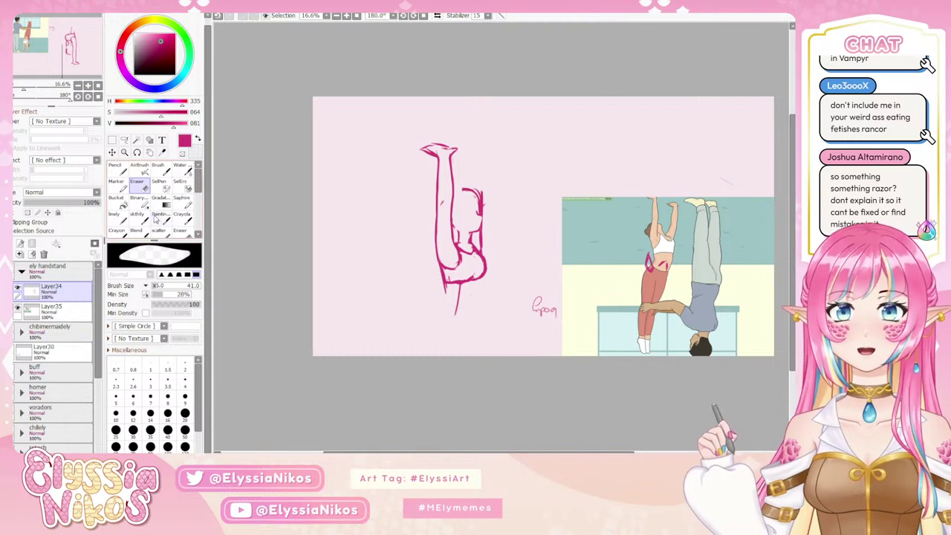
pyautogui.click(138, 215)
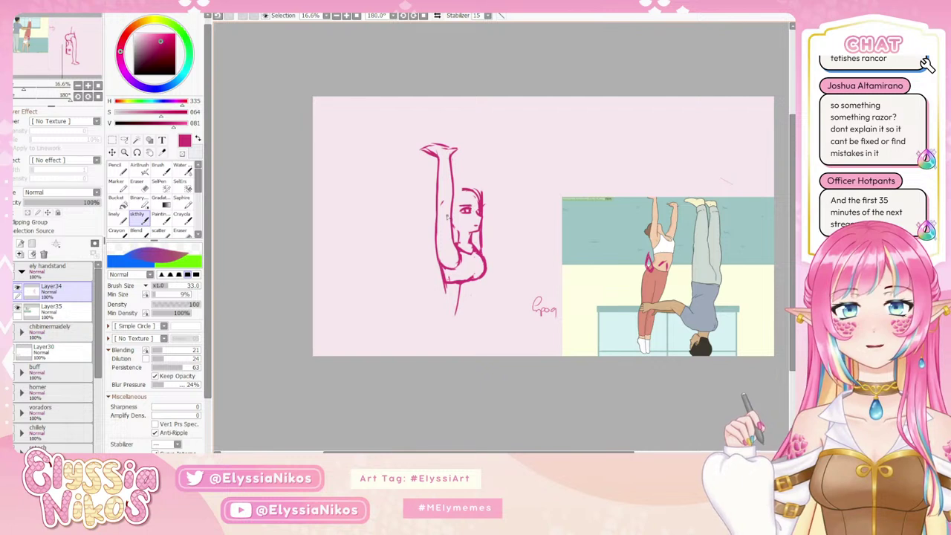
# - Sketch hair strands beside the cheek, along the near arm and around the crown of the upside-down head
pyautogui.moveTo(459, 218); pyautogui.dragTo(462, 224)
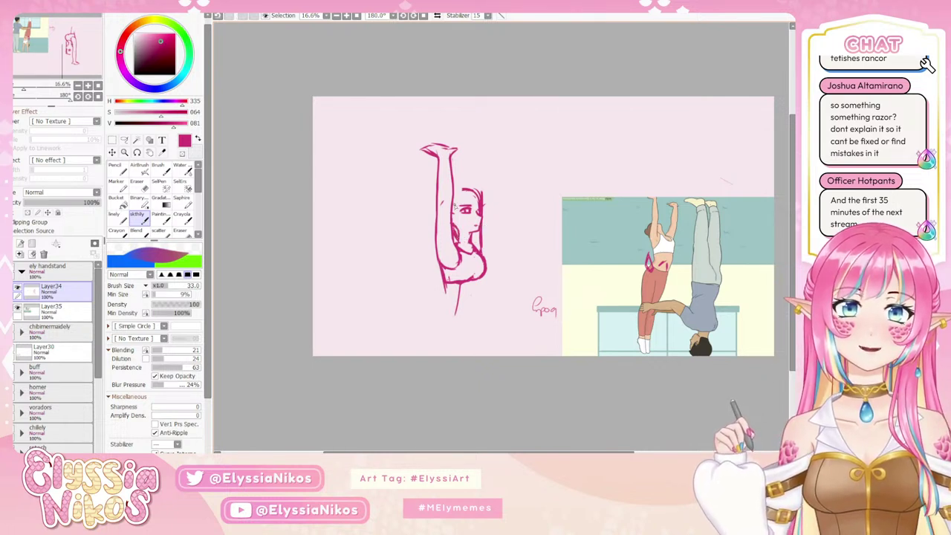
pyautogui.hotkey('ctrl', 'z')
pyautogui.moveTo(455, 202)
pyautogui.mouseDown()
pyautogui.moveTo(462, 172)
pyautogui.moveTo(460, 180)
pyautogui.moveTo(463, 153)
pyautogui.mouseUp()
pyautogui.hotkey('ctrl', 'z')
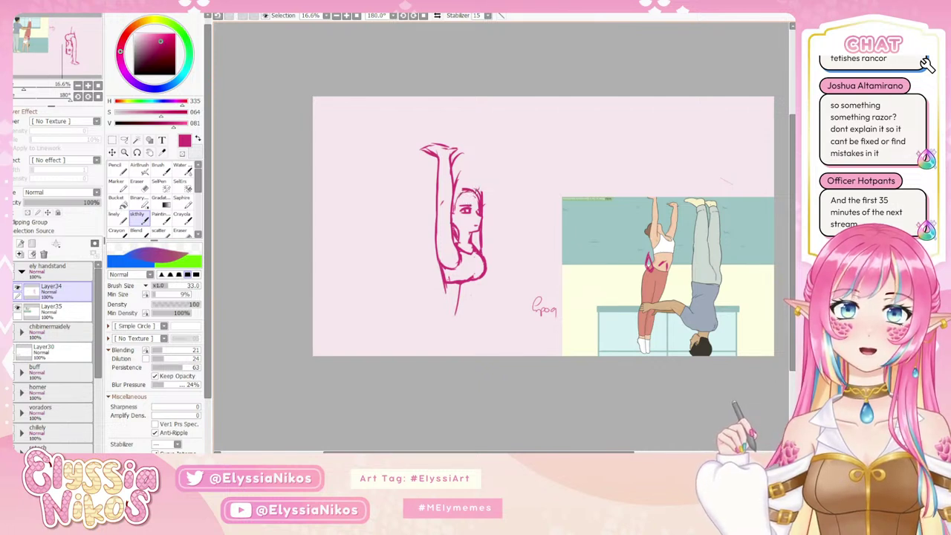
pyautogui.moveTo(476, 191)
pyautogui.mouseDown()
pyautogui.moveTo(482, 173)
pyautogui.moveTo(471, 184)
pyautogui.mouseUp()
pyautogui.hotkey('ctrl', 'z')
pyautogui.hotkey('ctrl', 'z')
pyautogui.moveTo(486, 169)
pyautogui.mouseDown()
pyautogui.moveTo(505, 169)
pyautogui.moveTo(466, 187)
pyautogui.mouseUp()
pyautogui.hotkey('ctrl', 'z')
# - Return the canvas to 0° rotation and fill in the hair locks hanging from the head toward the floor
pyautogui.click(98, 96)
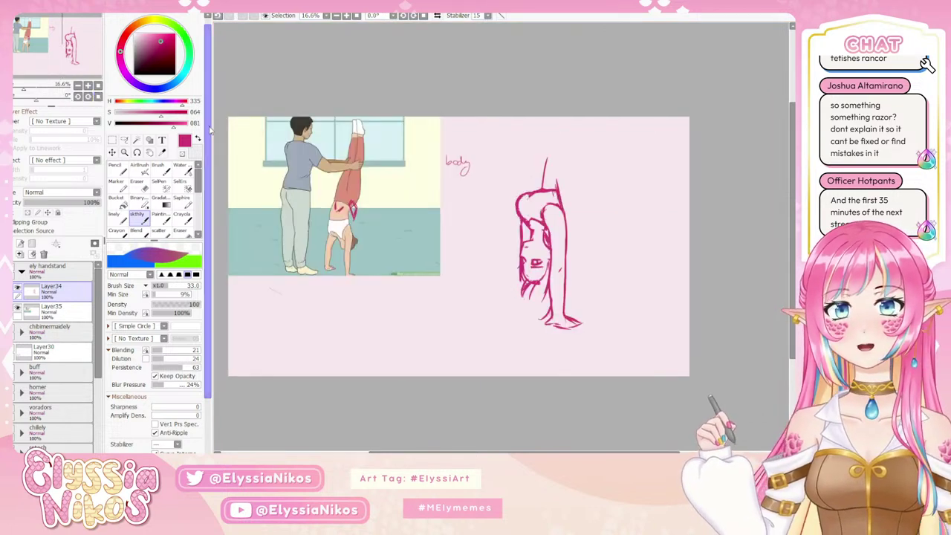
pyautogui.moveTo(495, 289)
pyautogui.mouseDown()
pyautogui.moveTo(466, 239)
pyautogui.moveTo(500, 262)
pyautogui.moveTo(511, 248)
pyautogui.moveTo(485, 237)
pyautogui.moveTo(511, 277)
pyautogui.mouseUp()
pyautogui.hotkey('ctrl', 'z')
pyautogui.hotkey('ctrl', 'z')
pyautogui.hotkey('ctrl', 'z')
pyautogui.hotkey('ctrl', 'z')
pyautogui.hotkey('ctrl', 'z')
pyautogui.hotkey('ctrl', 'z')
pyautogui.hotkey('ctrl', 'z')
pyautogui.hotkey('ctrl', 'z')
pyautogui.hotkey('ctrl', 'z')
pyautogui.hotkey('ctrl', 'z')
pyautogui.hotkey('ctrl', 'z')
pyautogui.hotkey('ctrl', 'z')
pyautogui.hotkey('ctrl', 'z')
pyautogui.moveTo(488, 245)
pyautogui.mouseDown()
pyautogui.moveTo(466, 265)
pyautogui.moveTo(475, 269)
pyautogui.mouseUp()
pyautogui.hotkey('ctrl', 'z')
# - Sketch wavy hair locks sweeping along the floor to the right of the planted hand
pyautogui.moveTo(537, 229)
pyautogui.mouseDown()
pyautogui.moveTo(550, 260)
pyautogui.moveTo(586, 266)
pyautogui.mouseUp()
pyautogui.hotkey('ctrl', 'z')
pyautogui.hotkey('ctrl', 'z')
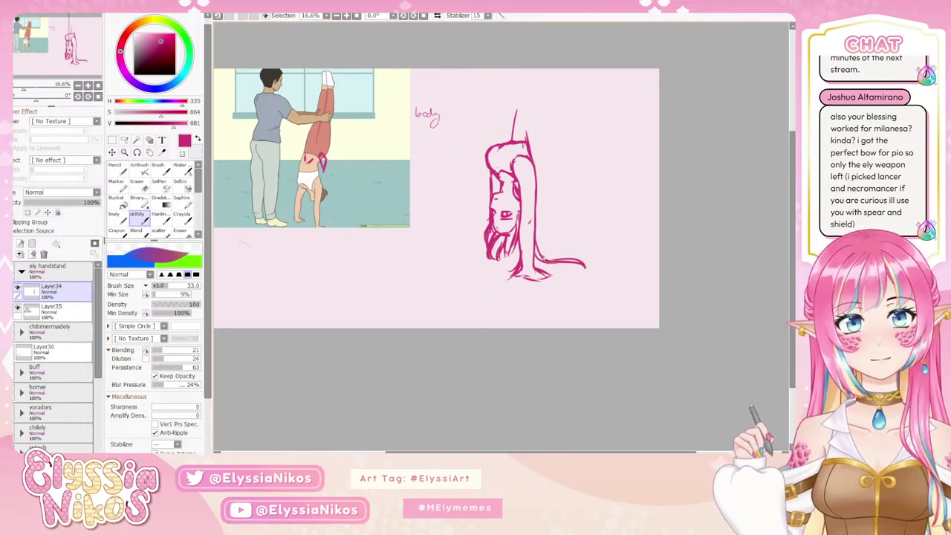
pyautogui.moveTo(537, 244)
pyautogui.mouseDown()
pyautogui.moveTo(551, 259)
pyautogui.moveTo(582, 257)
pyautogui.mouseUp()
pyautogui.hotkey('ctrl', 'z')
pyautogui.hotkey('ctrl', 'z')
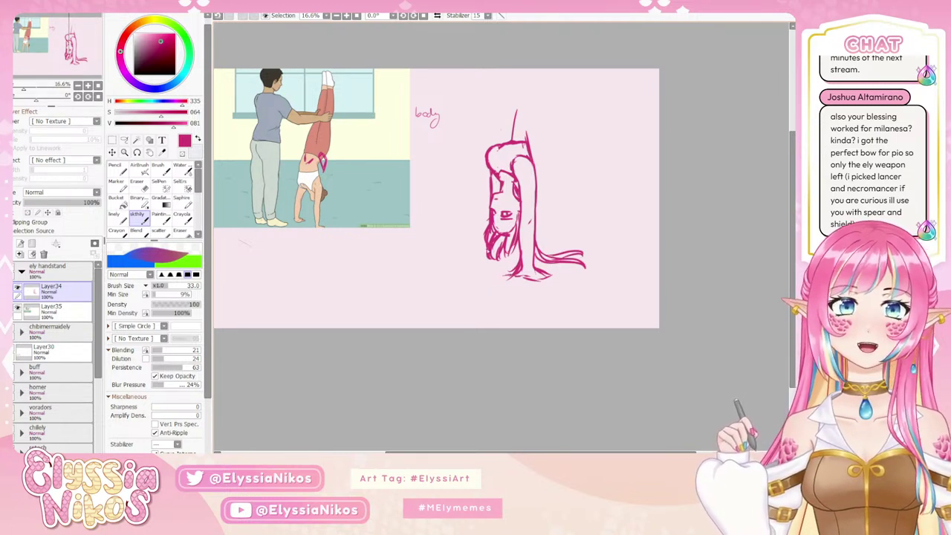
# - Sketch a hair lock falling from the front of the head and curling to the left on the floor
pyautogui.moveTo(489, 253)
pyautogui.mouseDown()
pyautogui.moveTo(476, 274)
pyautogui.moveTo(454, 274)
pyautogui.moveTo(514, 262)
pyautogui.moveTo(446, 258)
pyautogui.moveTo(480, 271)
pyautogui.mouseUp()
pyautogui.hotkey('ctrl', 'z')
pyautogui.hotkey('ctrl', 'z')
pyautogui.hotkey('ctrl', 'z')
pyautogui.hotkey('ctrl', 'z')
pyautogui.hotkey('ctrl', 'z')
pyautogui.hotkey('ctrl', 'z')
pyautogui.hotkey('ctrl', 'z')
pyautogui.hotkey('ctrl', 'z')
pyautogui.moveTo(465, 271)
pyautogui.mouseDown()
pyautogui.moveTo(474, 267)
pyautogui.moveTo(456, 273)
pyautogui.mouseUp()
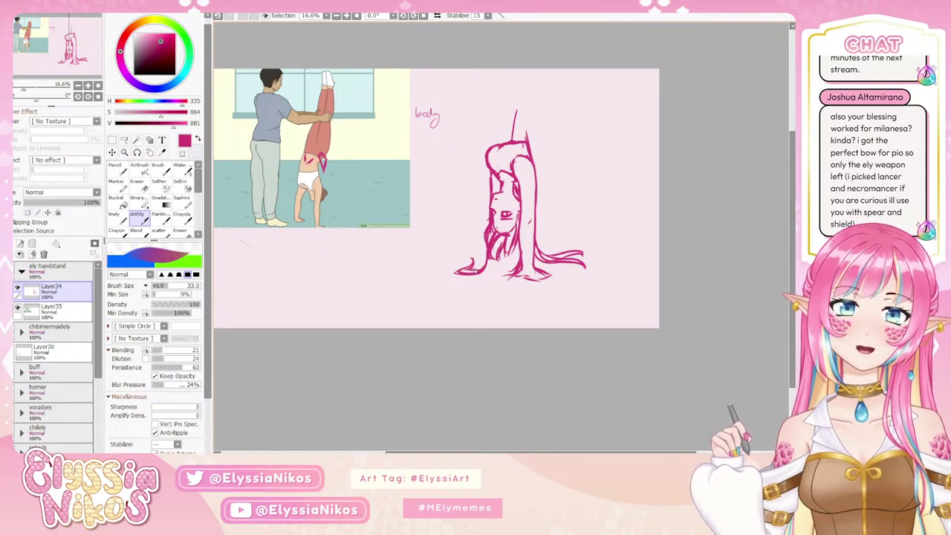
# - Sketch a long hair lock falling between the face and the hand, pooling leftward on the floor with a looped tip
pyautogui.moveTo(513, 263)
pyautogui.mouseDown()
pyautogui.moveTo(501, 284)
pyautogui.moveTo(512, 284)
pyautogui.mouseUp()
pyautogui.hotkey('ctrl', 'z')
pyautogui.moveTo(500, 288)
pyautogui.mouseDown()
pyautogui.moveTo(513, 284)
pyautogui.moveTo(470, 286)
pyautogui.moveTo(535, 281)
pyautogui.moveTo(436, 286)
pyautogui.moveTo(470, 295)
pyautogui.moveTo(510, 260)
pyautogui.mouseUp()
pyautogui.hotkey('ctrl', 'z')
pyautogui.hotkey('ctrl', 'z')
pyautogui.hotkey('ctrl', 'z')
pyautogui.hotkey('ctrl', 'z')
pyautogui.hotkey('ctrl', 'z')
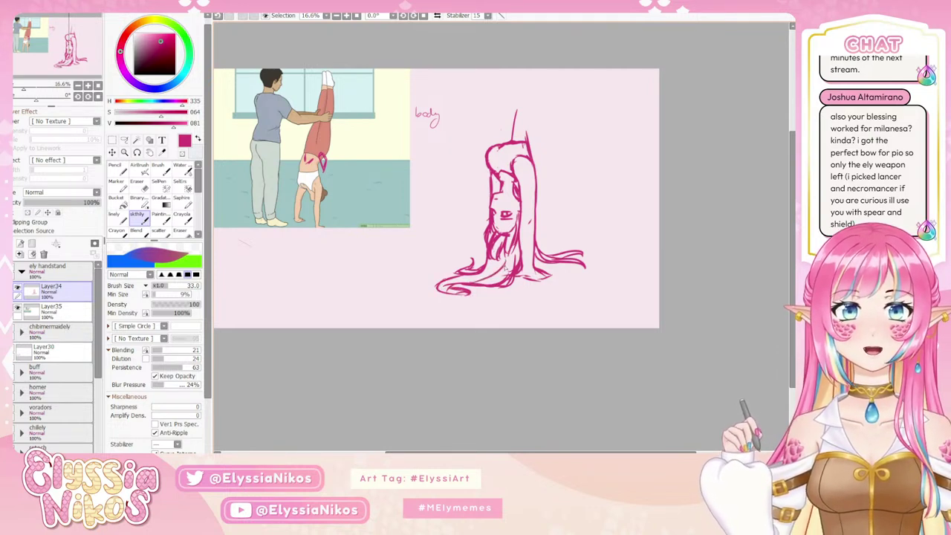
pyautogui.hotkey('ctrl', 'z')
pyautogui.moveTo(471, 284)
pyautogui.mouseDown()
pyautogui.moveTo(508, 259)
pyautogui.moveTo(459, 288)
pyautogui.mouseUp()
pyautogui.hotkey('ctrl', 'z')
pyautogui.hotkey('ctrl', 'z')
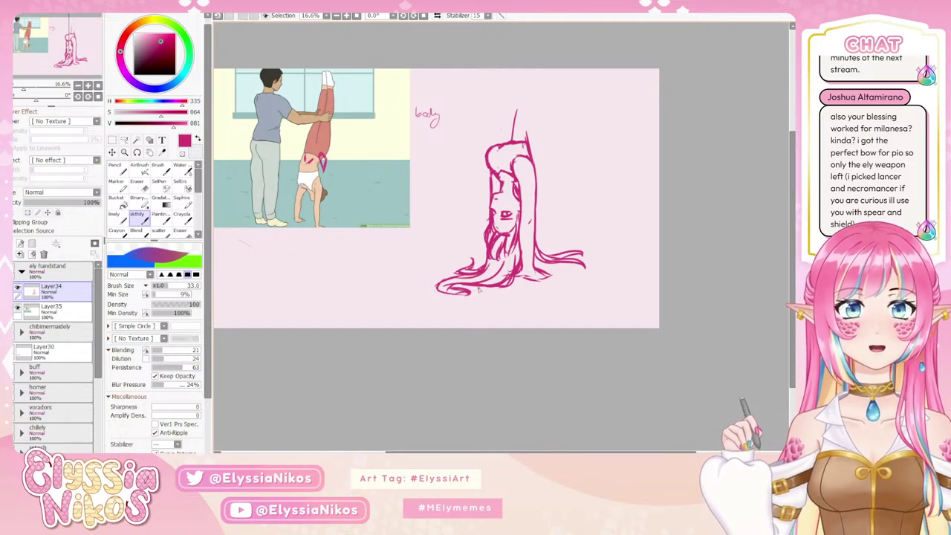
pyautogui.moveTo(543, 215); pyautogui.dragTo(533, 259)
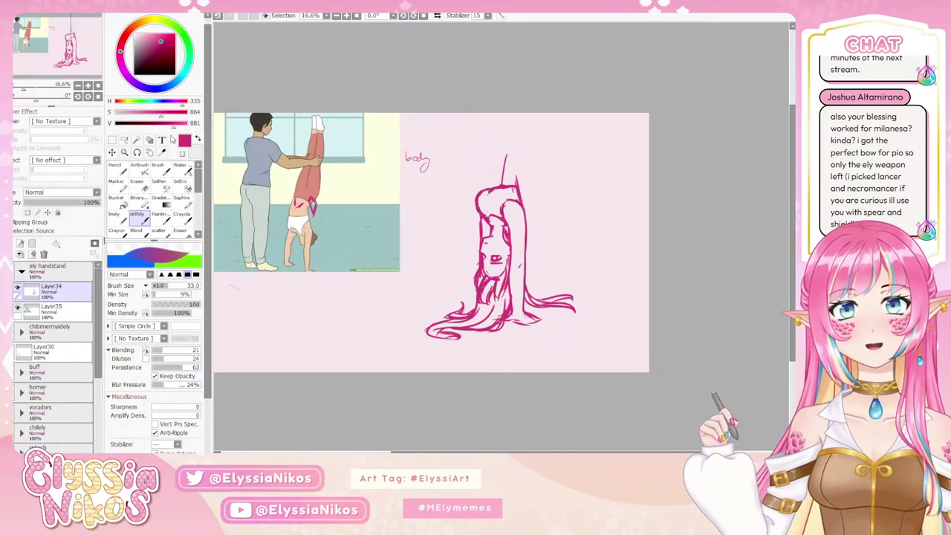
# - Transform the handstand sketch layer, scaling the figure down slightly and moving it to the lower right of the canvas
pyautogui.hotkey('ctrl', 't')
pyautogui.moveTo(578, 153); pyautogui.dragTo(518, 186)
pyautogui.moveTo(441, 266); pyautogui.dragTo(500, 290)
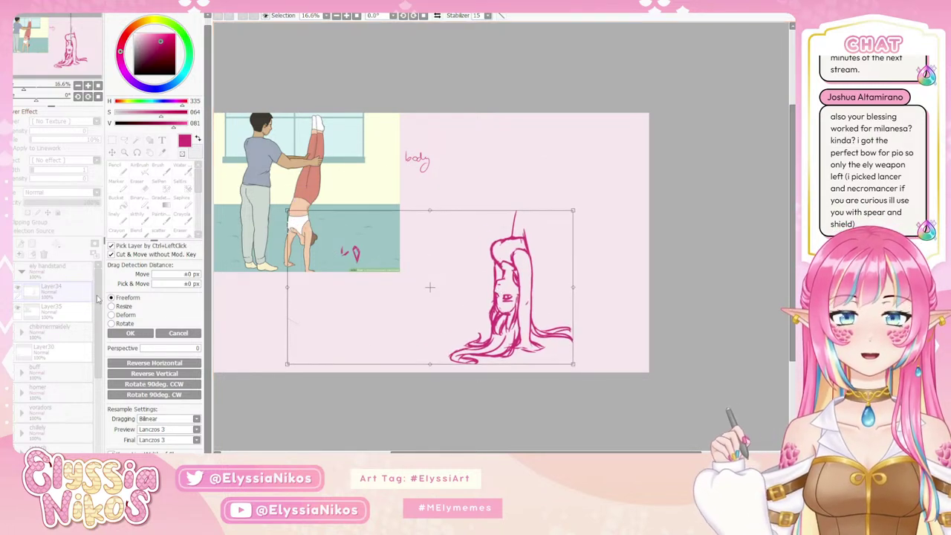
pyautogui.press('Return')
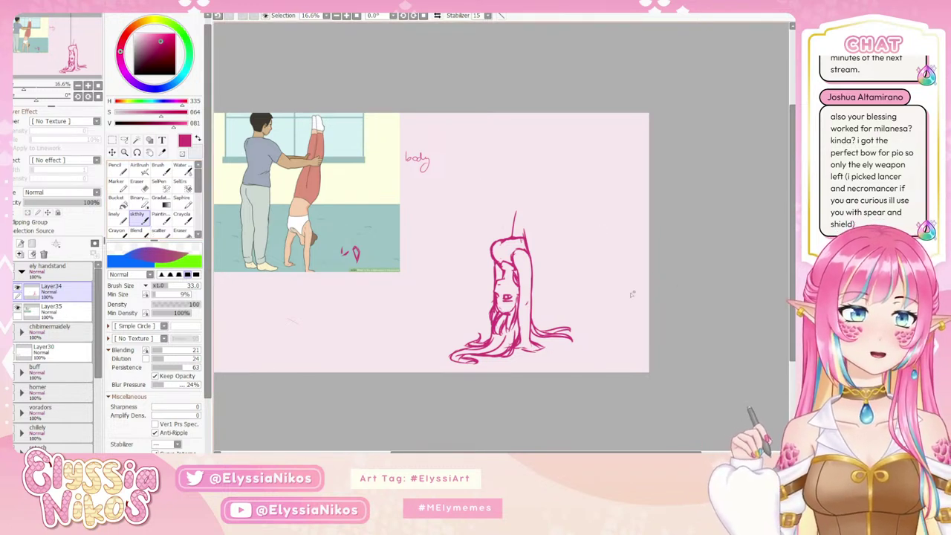
# - Erase the stray hair lines overlapping the supporting arm just above the planted hand
pyautogui.moveTo(518, 232); pyautogui.dragTo(503, 177)
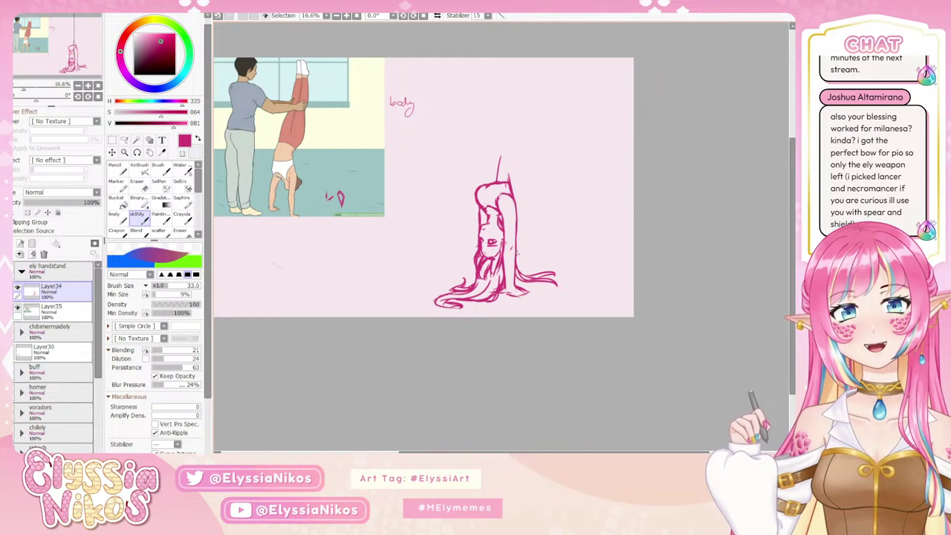
pyautogui.click(143, 185)
pyautogui.moveTo(438, 255); pyautogui.dragTo(429, 242)
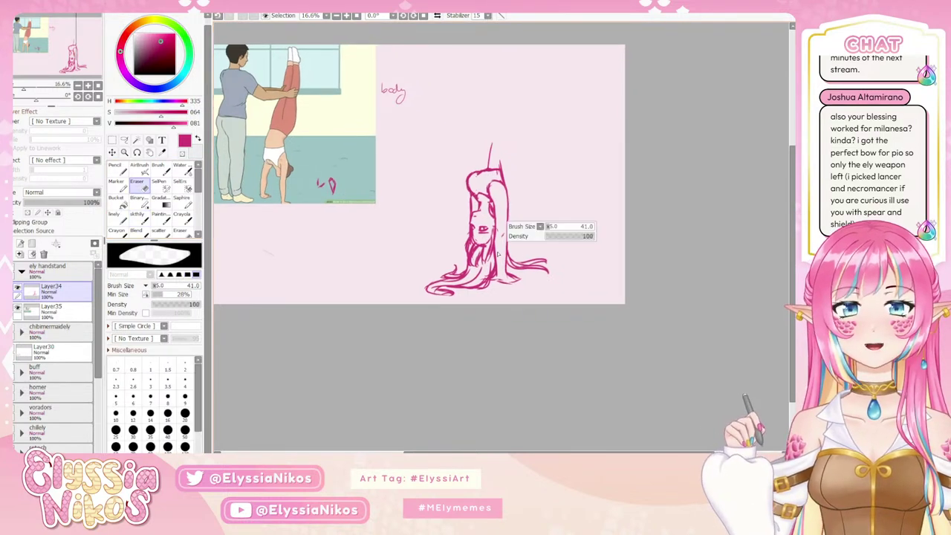
pyautogui.moveTo(499, 260); pyautogui.dragTo(496, 266)
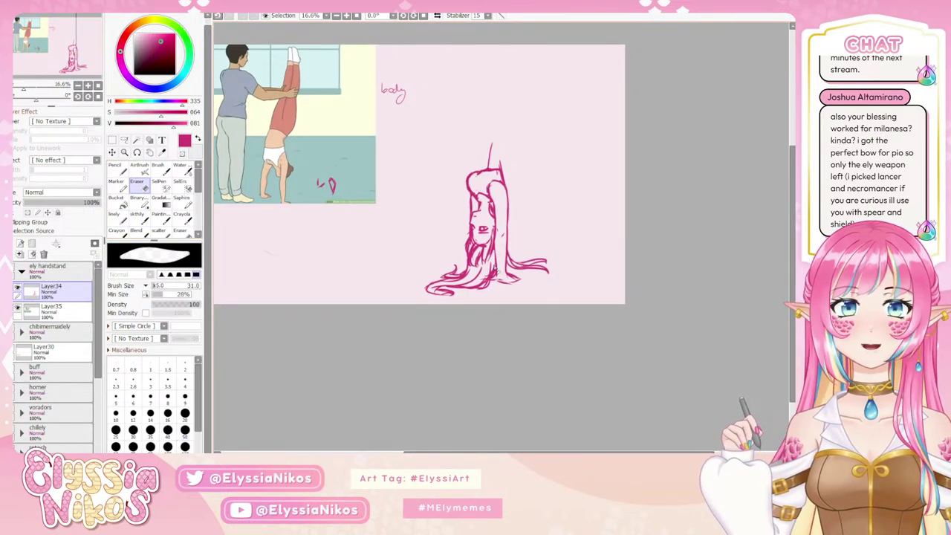
pyautogui.hotkey('ctrl', 'z')
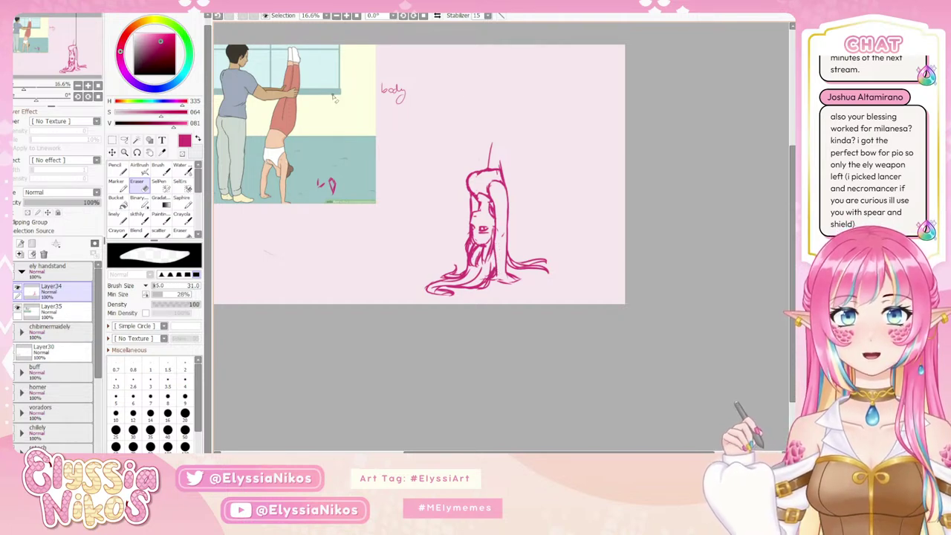
# - Sketch both sides of the bare waist below the chest with the canvas rotated to 180°, and reset the rotation to 0°
pyautogui.click(143, 215)
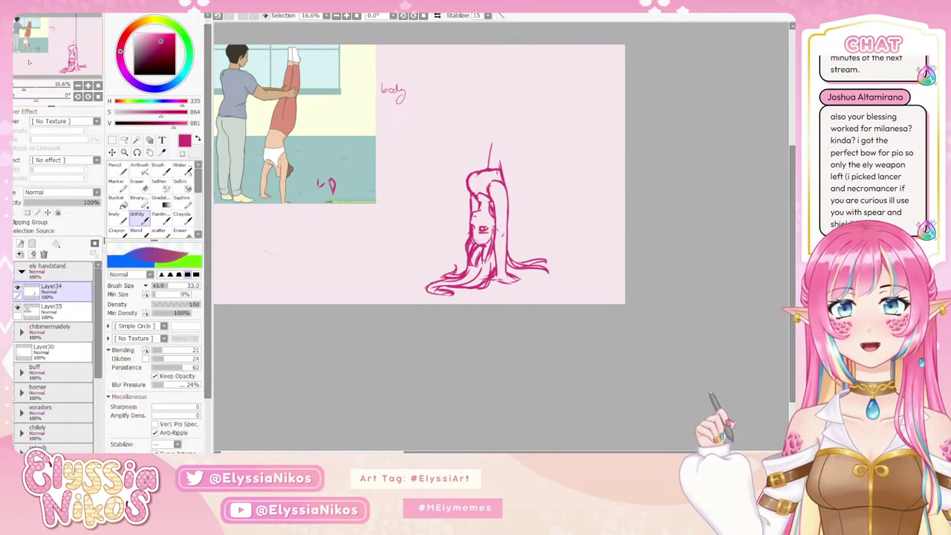
pyautogui.moveTo(39, 99); pyautogui.dragTo(73, 98)
pyautogui.moveTo(445, 340); pyautogui.dragTo(429, 239)
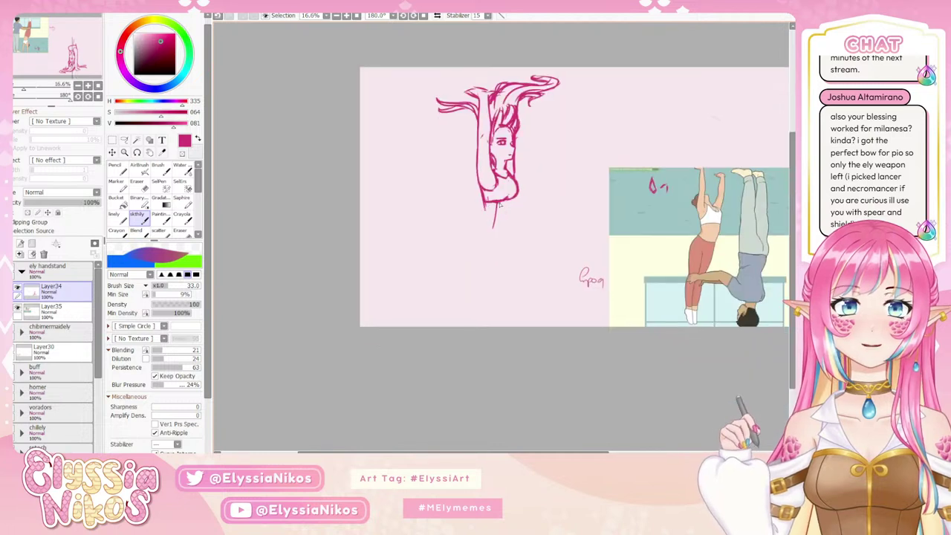
pyautogui.hotkey('ctrl', 'z')
pyautogui.moveTo(485, 198)
pyautogui.mouseDown()
pyautogui.moveTo(491, 225)
pyautogui.moveTo(478, 237)
pyautogui.mouseUp()
pyautogui.hotkey('ctrl', 'z')
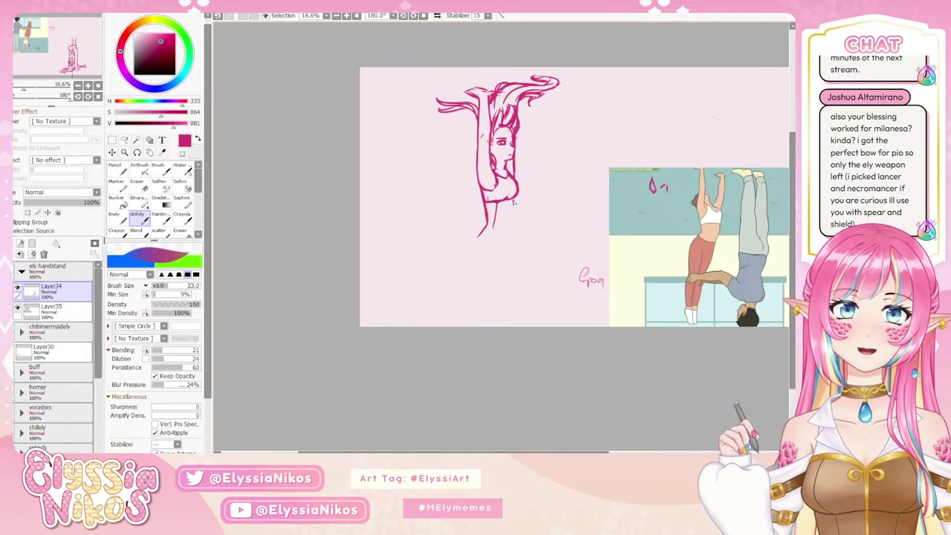
pyautogui.hotkey('ctrl', 'z')
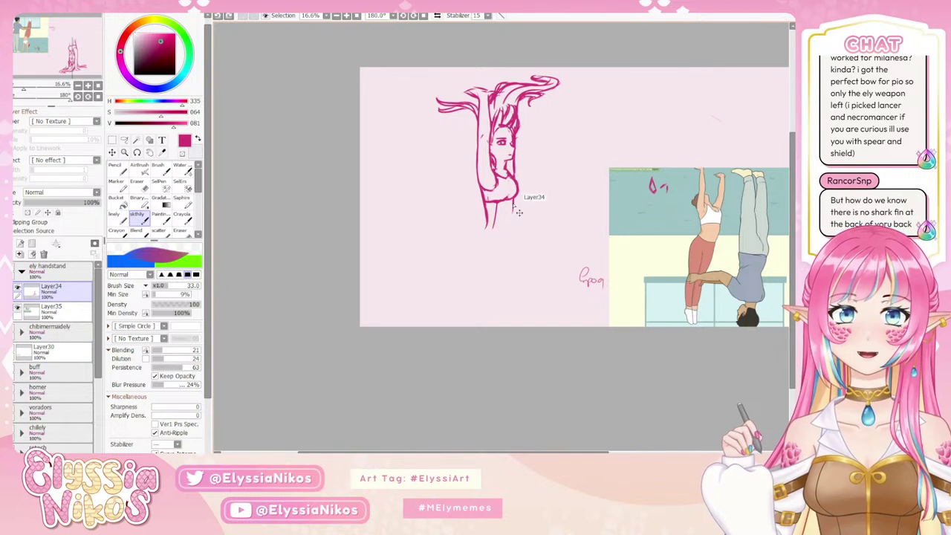
pyautogui.moveTo(514, 200); pyautogui.dragTo(511, 219)
pyautogui.click(98, 97)
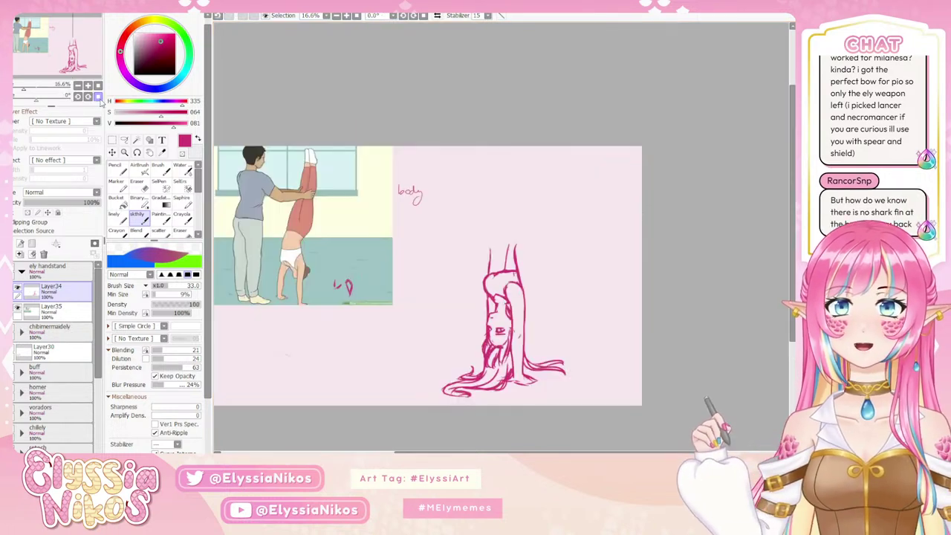
# - Sketch the front contour of the hip and leg, curving from the waist up to the upper canvas edge
pyautogui.moveTo(525, 253); pyautogui.dragTo(510, 216)
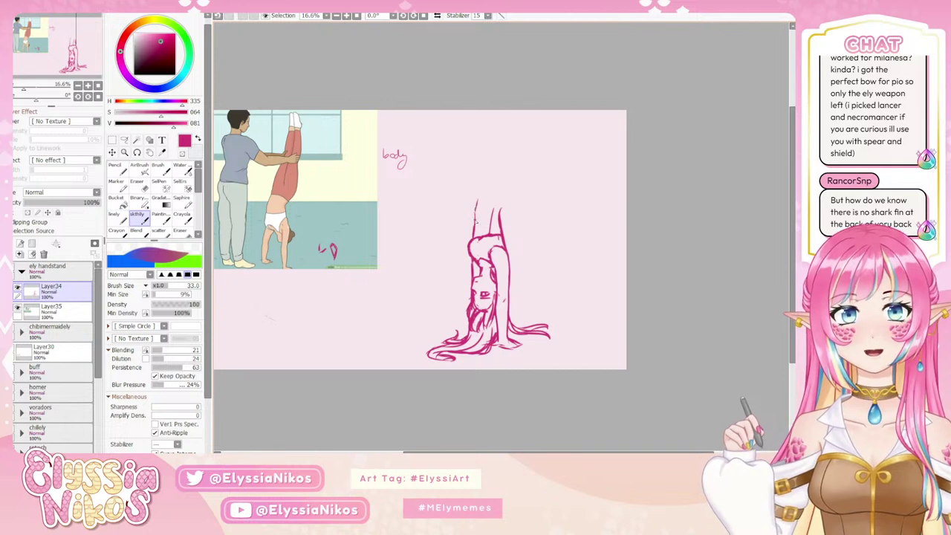
pyautogui.moveTo(475, 206); pyautogui.dragTo(468, 151)
pyautogui.hotkey('ctrl', 'z')
pyautogui.hotkey('ctrl', 'z')
pyautogui.moveTo(476, 199)
pyautogui.mouseDown()
pyautogui.moveTo(477, 210)
pyautogui.moveTo(473, 157)
pyautogui.mouseUp()
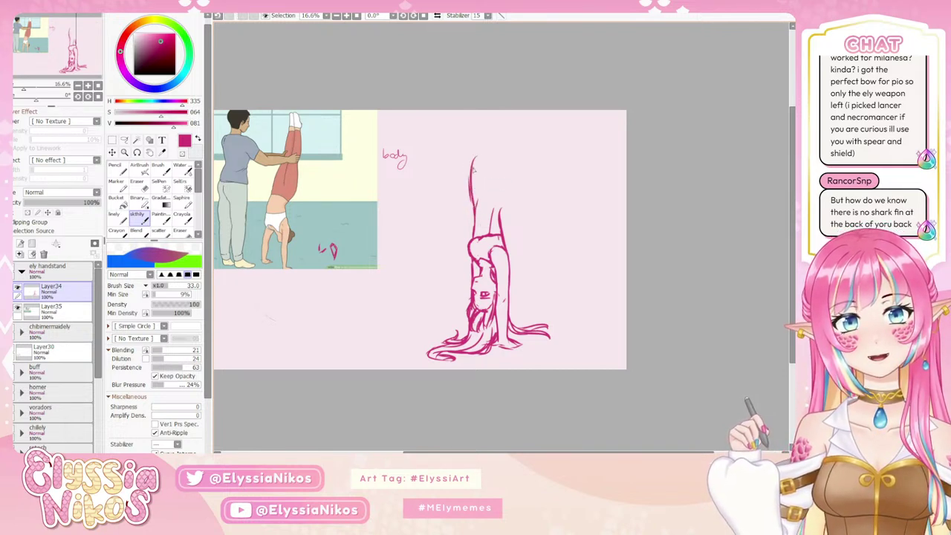
pyautogui.hotkey('ctrl', 'z')
pyautogui.moveTo(472, 201)
pyautogui.mouseDown()
pyautogui.moveTo(472, 151)
pyautogui.moveTo(495, 117)
pyautogui.moveTo(481, 130)
pyautogui.moveTo(500, 111)
pyautogui.mouseUp()
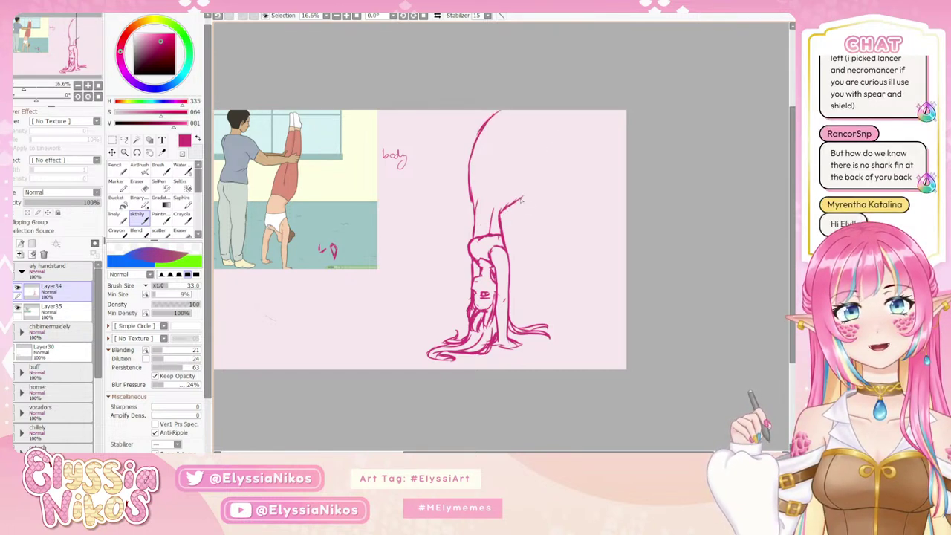
# - Sketch the rear contour of the hips and thigh from the waist up to the upper canvas edge, retrying until the curve fits
pyautogui.moveTo(520, 202); pyautogui.dragTo(532, 165)
pyautogui.hotkey('ctrl', 'z')
pyautogui.moveTo(500, 214); pyautogui.dragTo(526, 153)
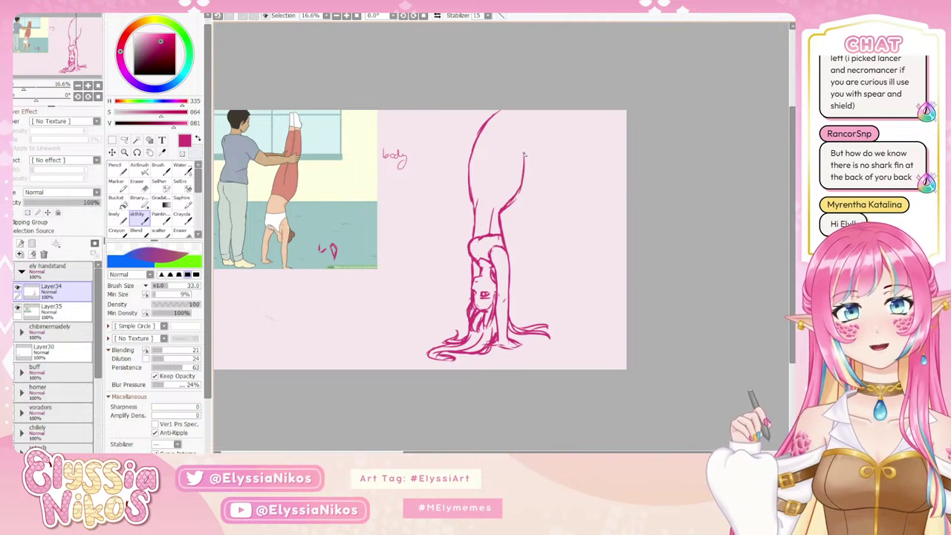
pyautogui.hotkey('ctrl', 'z')
pyautogui.moveTo(506, 209)
pyautogui.mouseDown()
pyautogui.moveTo(523, 182)
pyautogui.moveTo(531, 121)
pyautogui.mouseUp()
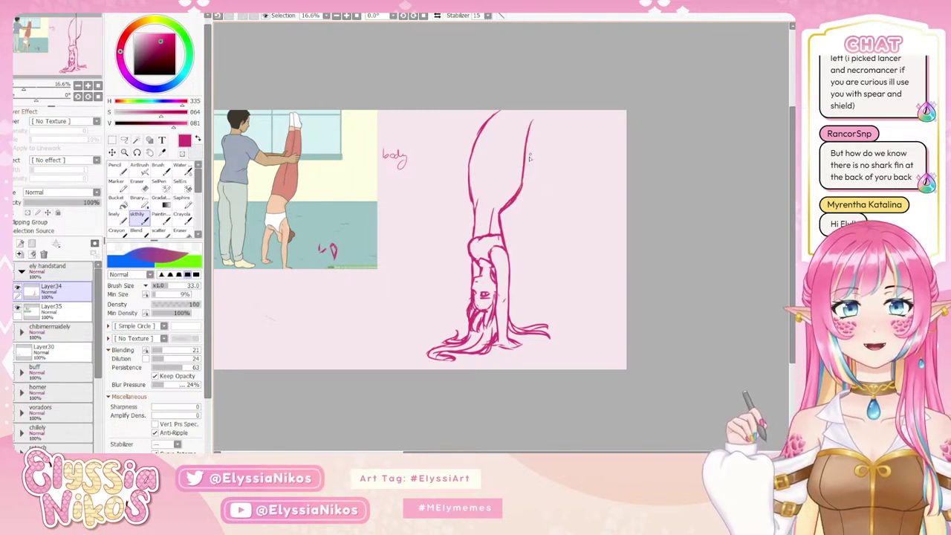
pyautogui.hotkey('ctrl', 'z')
pyautogui.moveTo(521, 191); pyautogui.dragTo(530, 132)
pyautogui.hotkey('ctrl', 'z')
pyautogui.moveTo(523, 190); pyautogui.dragTo(528, 124)
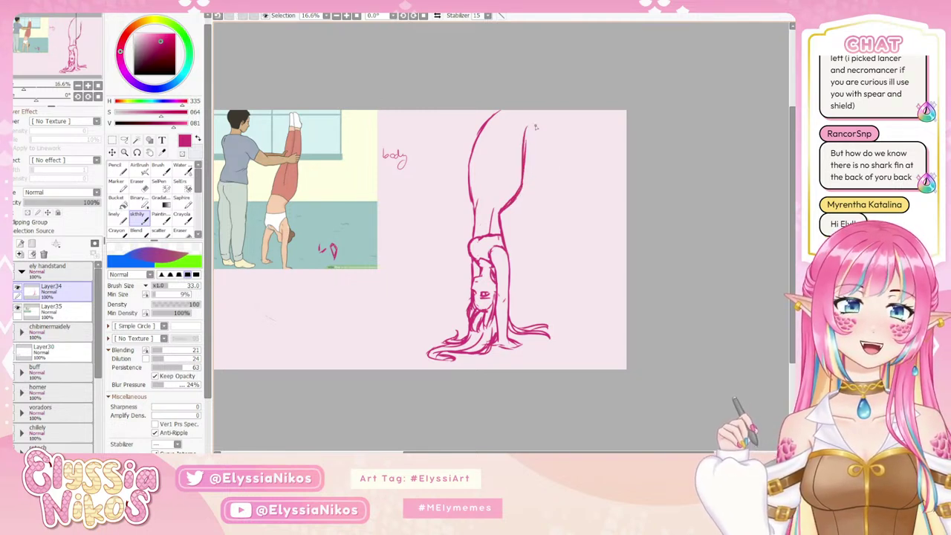
pyautogui.hotkey('ctrl', 'z')
pyautogui.moveTo(520, 166); pyautogui.dragTo(536, 115)
pyautogui.hotkey('ctrl', 'z')
pyautogui.hotkey('ctrl', 'z')
pyautogui.moveTo(520, 188); pyautogui.dragTo(536, 115)
pyautogui.hotkey('ctrl', 'z')
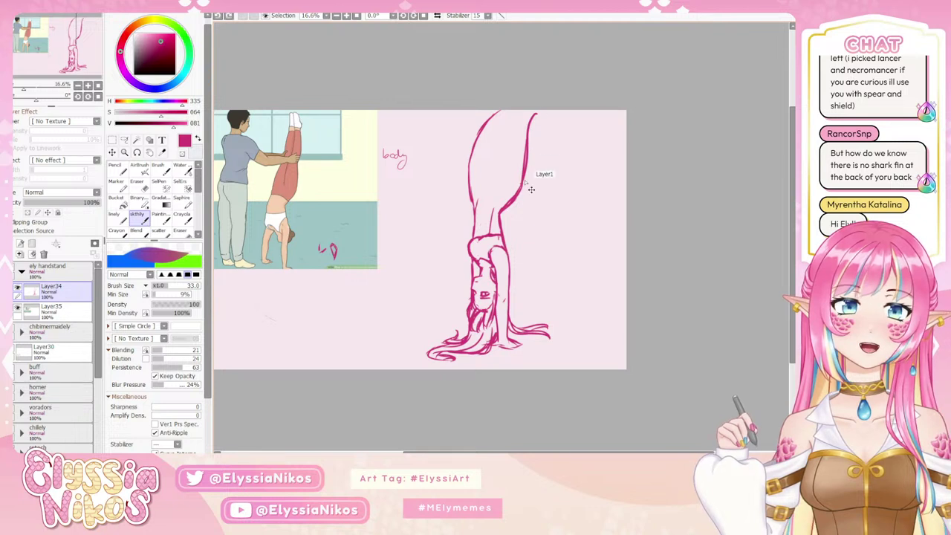
pyautogui.hotkey('ctrl', 'z')
# - Redraw the front hip and thigh contour steeper up to the canvas edge, and add a waistband line across the waist
pyautogui.moveTo(519, 191)
pyautogui.mouseDown()
pyautogui.moveTo(532, 111)
pyautogui.moveTo(470, 167)
pyautogui.mouseUp()
pyautogui.hotkey('ctrl', 'z')
pyautogui.moveTo(487, 112); pyautogui.dragTo(470, 202)
pyautogui.moveTo(488, 111); pyautogui.dragTo(474, 185)
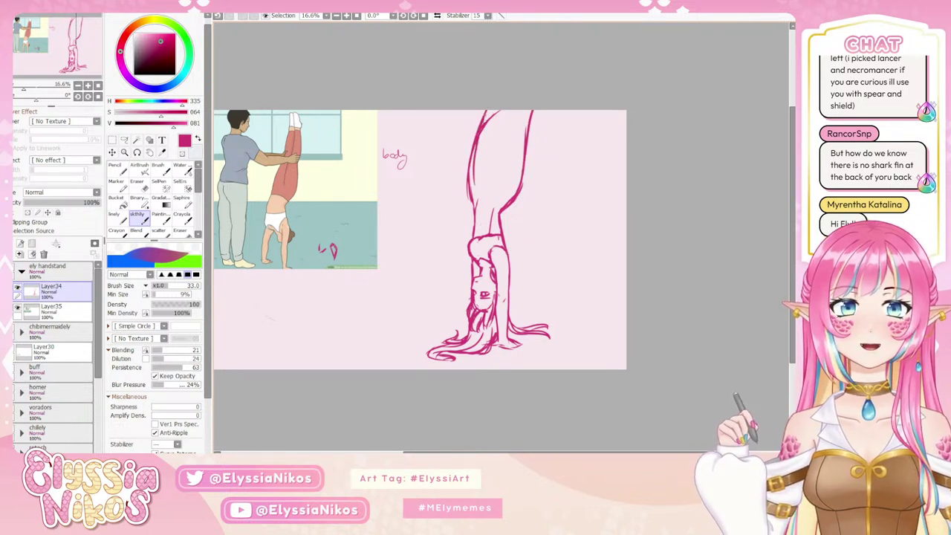
pyautogui.moveTo(474, 146); pyautogui.dragTo(471, 193)
pyautogui.hotkey('ctrl', 'z')
pyautogui.moveTo(491, 126)
pyautogui.mouseDown()
pyautogui.moveTo(512, 131)
pyautogui.moveTo(470, 170)
pyautogui.moveTo(473, 194)
pyautogui.mouseUp()
pyautogui.hotkey('ctrl', 'z')
pyautogui.hotkey('ctrl', 'z')
pyautogui.moveTo(472, 150); pyautogui.dragTo(475, 194)
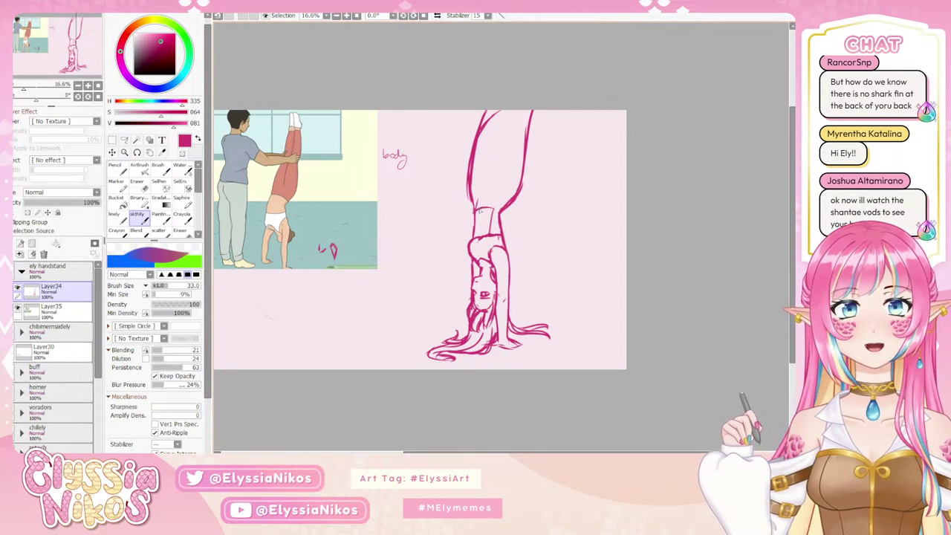
# - Sketch the hem of the shorts as a slightly curved line across the thighs
pyautogui.hotkey('ctrl', 'z')
pyautogui.moveTo(473, 161); pyautogui.dragTo(519, 165)
pyautogui.hotkey('ctrl', 'z')
pyautogui.hotkey('ctrl', 'z')
pyautogui.moveTo(473, 165)
pyautogui.mouseDown()
pyautogui.moveTo(504, 164)
pyautogui.moveTo(530, 179)
pyautogui.moveTo(523, 163)
pyautogui.moveTo(532, 169)
pyautogui.mouseUp()
pyautogui.hotkey('ctrl', 'z')
pyautogui.hotkey('ctrl', 'z')
pyautogui.hotkey('ctrl', 'z')
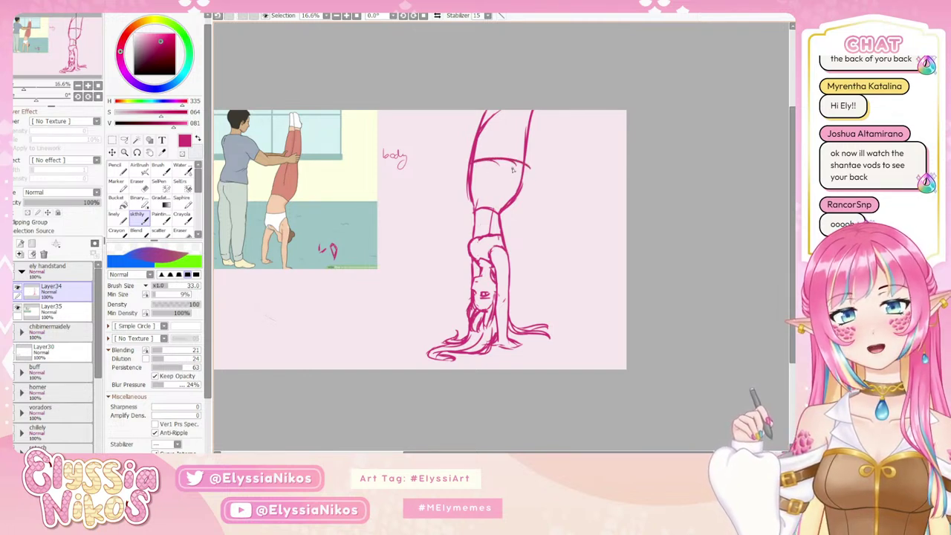
# - Sketch curved side stripes from hem to waistband along the rear of the shorts, and fill the shorts solid magenta
pyautogui.moveTo(514, 161); pyautogui.dragTo(492, 213)
pyautogui.moveTo(516, 160); pyautogui.dragTo(495, 214)
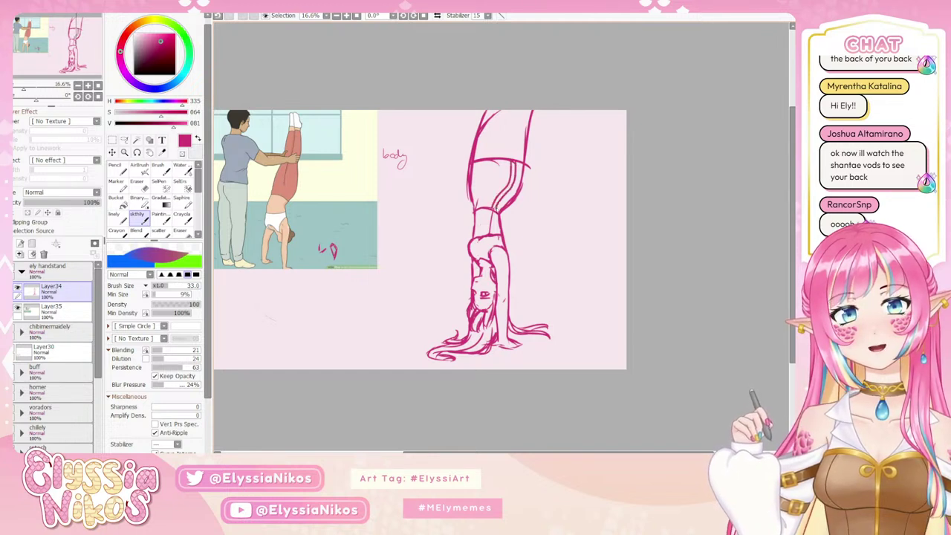
pyautogui.hotkey('ctrl', 'z')
pyautogui.moveTo(522, 165); pyautogui.dragTo(510, 198)
pyautogui.hotkey('ctrl', 'z')
pyautogui.moveTo(521, 162); pyautogui.dragTo(496, 215)
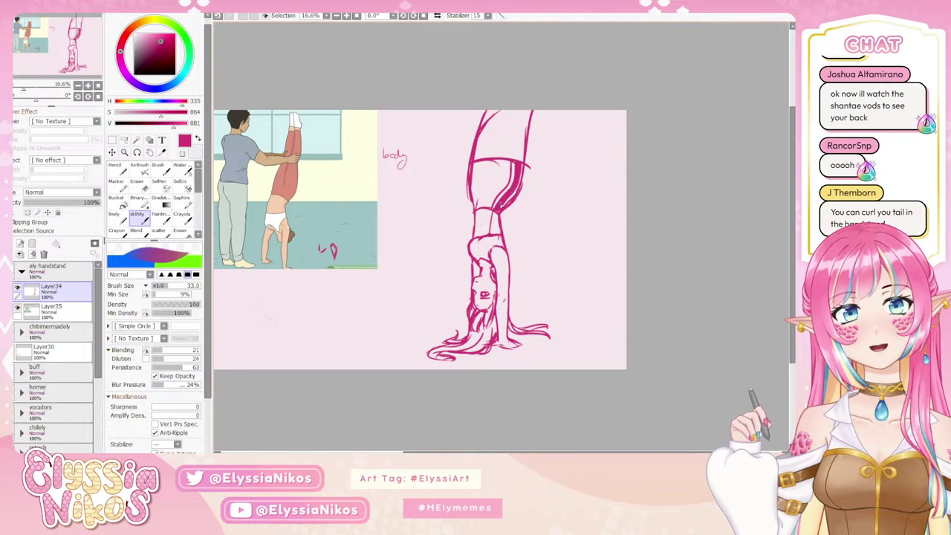
pyautogui.moveTo(464, 183)
pyautogui.mouseDown()
pyautogui.moveTo(487, 182)
pyautogui.moveTo(472, 188)
pyautogui.moveTo(497, 166)
pyautogui.moveTo(477, 169)
pyautogui.moveTo(476, 209)
pyautogui.moveTo(494, 178)
pyautogui.moveTo(491, 205)
pyautogui.moveTo(476, 199)
pyautogui.moveTo(502, 182)
pyautogui.moveTo(488, 202)
pyautogui.moveTo(505, 177)
pyautogui.moveTo(490, 164)
pyautogui.moveTo(490, 176)
pyautogui.moveTo(509, 165)
pyautogui.moveTo(492, 194)
pyautogui.moveTo(506, 177)
pyautogui.moveTo(502, 163)
pyautogui.moveTo(475, 178)
pyautogui.mouseUp()
# - Erase two clean light stripes along the side of the filled shorts and trim their outer edge
pyautogui.press('e')
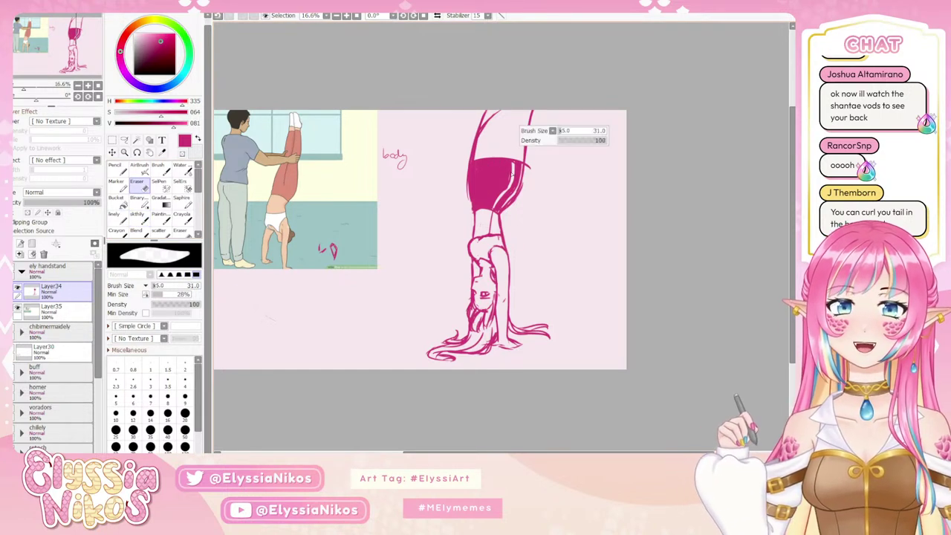
pyautogui.moveTo(514, 169); pyautogui.dragTo(494, 212)
pyautogui.hotkey('ctrl', 'z')
pyautogui.hotkey('ctrl', 'z')
pyautogui.hotkey('ctrl', 'z')
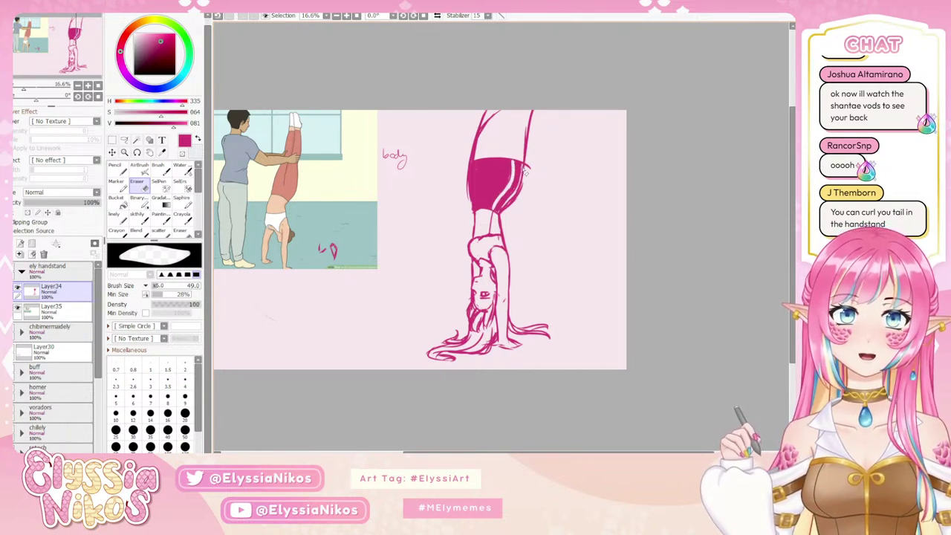
pyautogui.moveTo(526, 165)
pyautogui.mouseDown()
pyautogui.moveTo(523, 185)
pyautogui.moveTo(524, 170)
pyautogui.mouseUp()
pyautogui.hotkey('ctrl', 'z')
pyautogui.moveTo(523, 174); pyautogui.dragTo(522, 186)
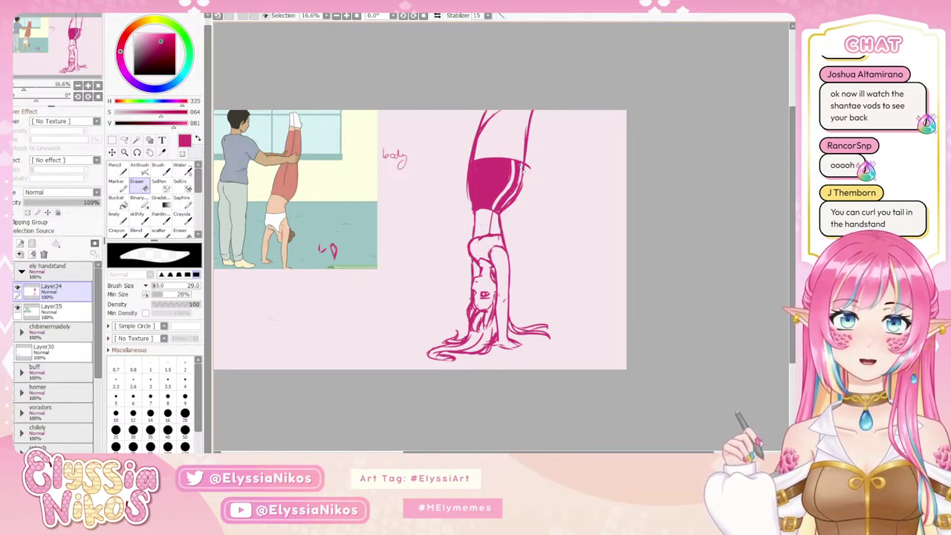
pyautogui.hotkey('ctrl', 'z')
pyautogui.moveTo(526, 165); pyautogui.dragTo(503, 209)
pyautogui.hotkey('ctrl', 'z')
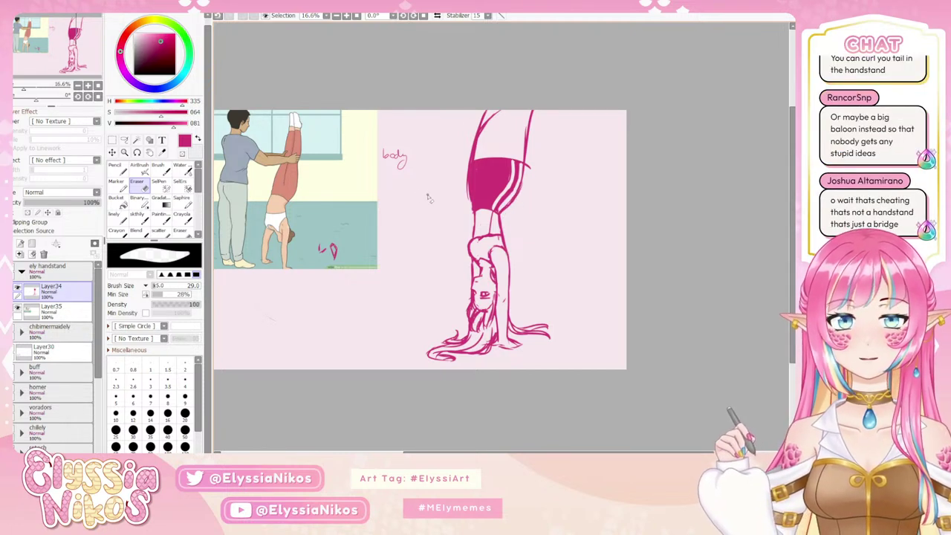
# - Clean up the extra line inside the waist and sketch a short midline mark on the belly
pyautogui.moveTo(501, 220)
pyautogui.mouseDown()
pyautogui.moveTo(513, 220)
pyautogui.moveTo(489, 227)
pyautogui.moveTo(494, 208)
pyautogui.moveTo(482, 218)
pyautogui.mouseUp()
pyautogui.click(142, 216)
pyautogui.hotkey('ctrl', 'z')
pyautogui.moveTo(480, 213); pyautogui.dragTo(481, 230)
pyautogui.hotkey('ctrl', 'z')
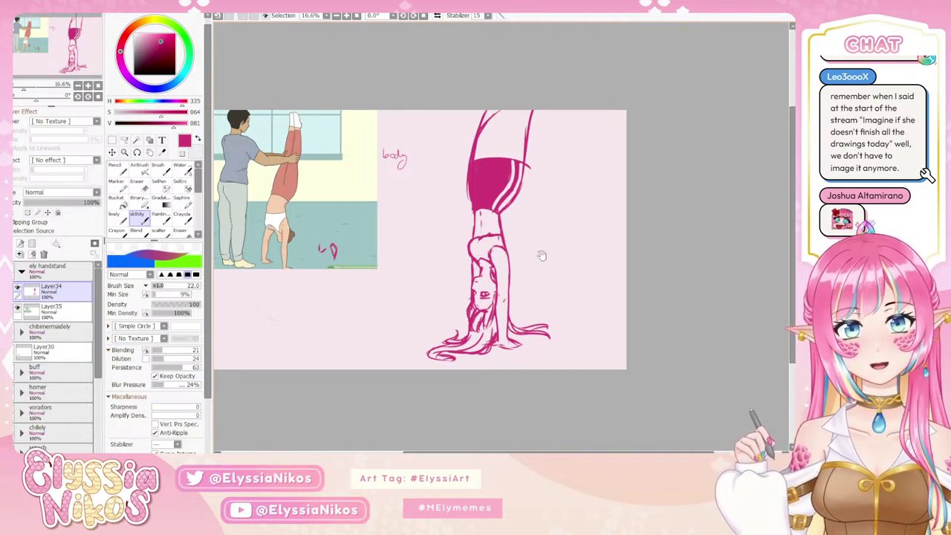
# - Sketch a small detail at the neck and scale marks on the cheek, rotating the canvas to 177° and back to 0°
pyautogui.moveTo(541, 255); pyautogui.dragTo(536, 247)
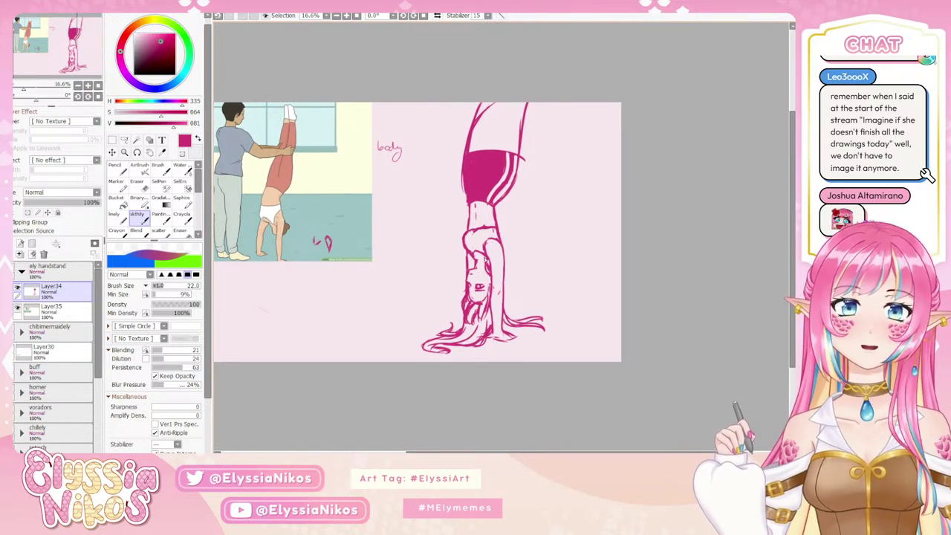
pyautogui.moveTo(475, 258); pyautogui.dragTo(471, 267)
pyautogui.hotkey('ctrl', 'z')
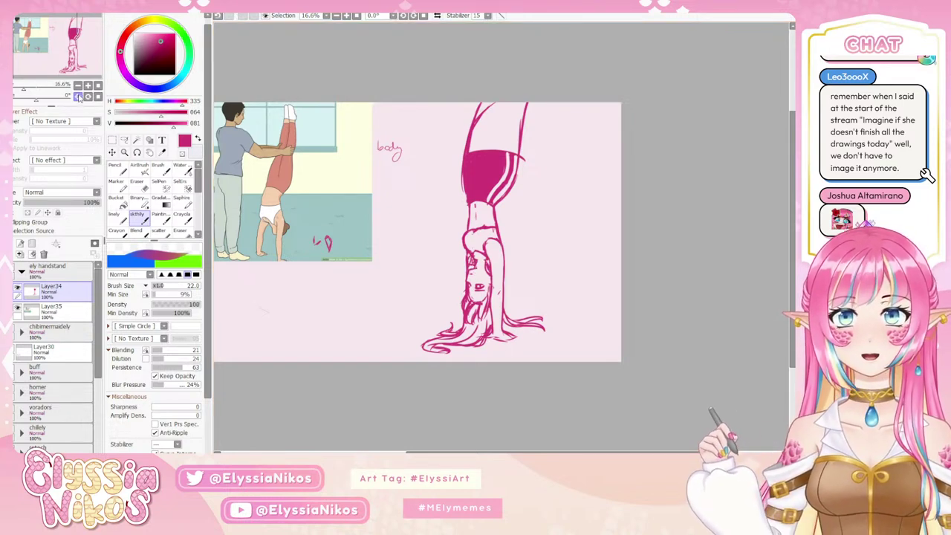
pyautogui.moveTo(37, 97); pyautogui.dragTo(70, 97)
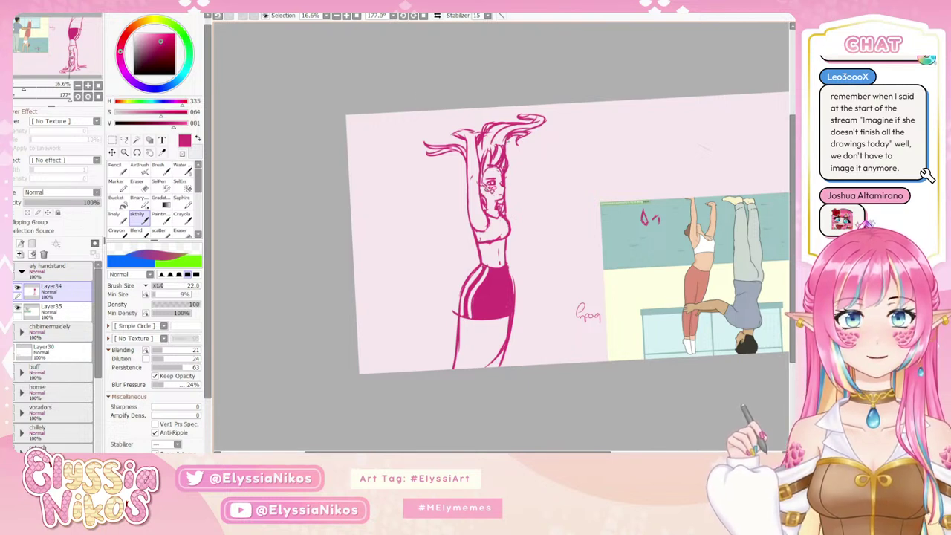
pyautogui.press('Home')
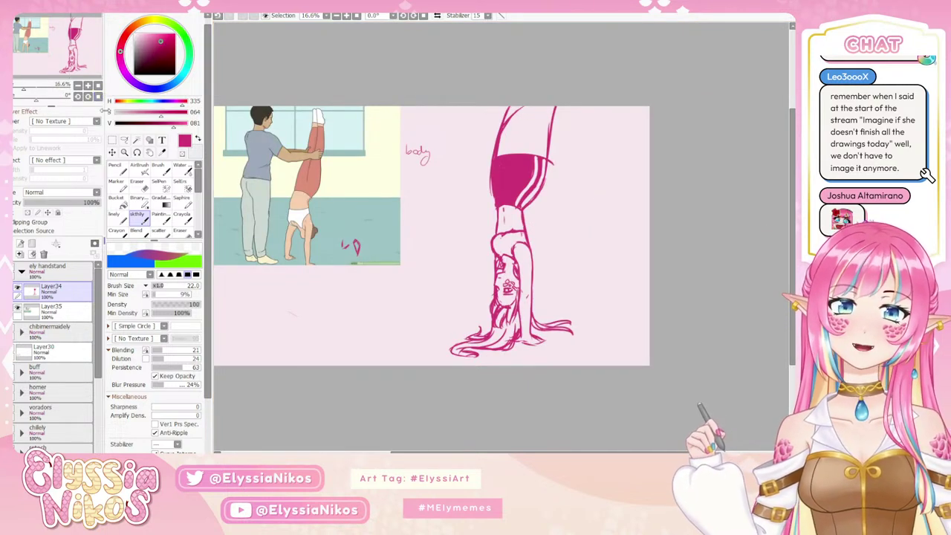
# - Erase the overlapping sketch lines along the front thigh near the upper canvas edge
pyautogui.moveTo(554, 162); pyautogui.dragTo(540, 195)
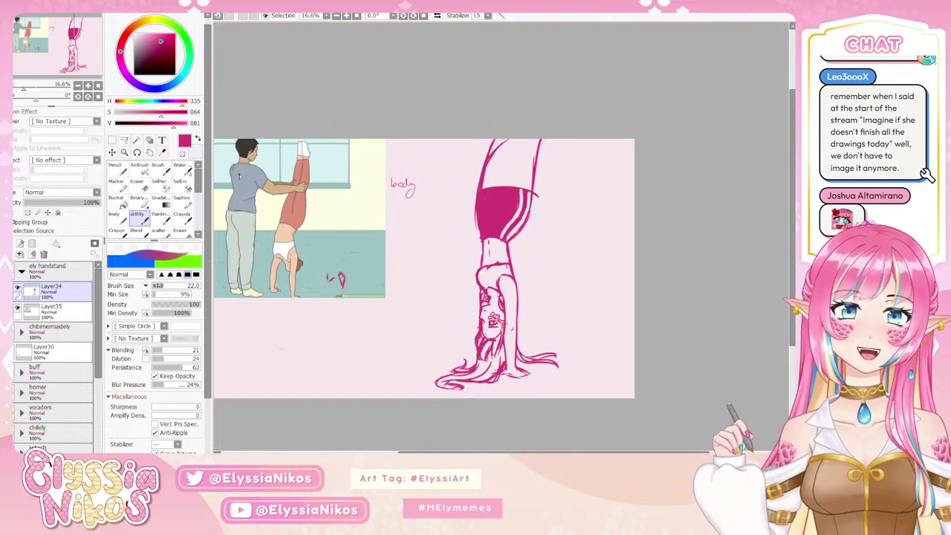
pyautogui.click(140, 191)
pyautogui.click(138, 187)
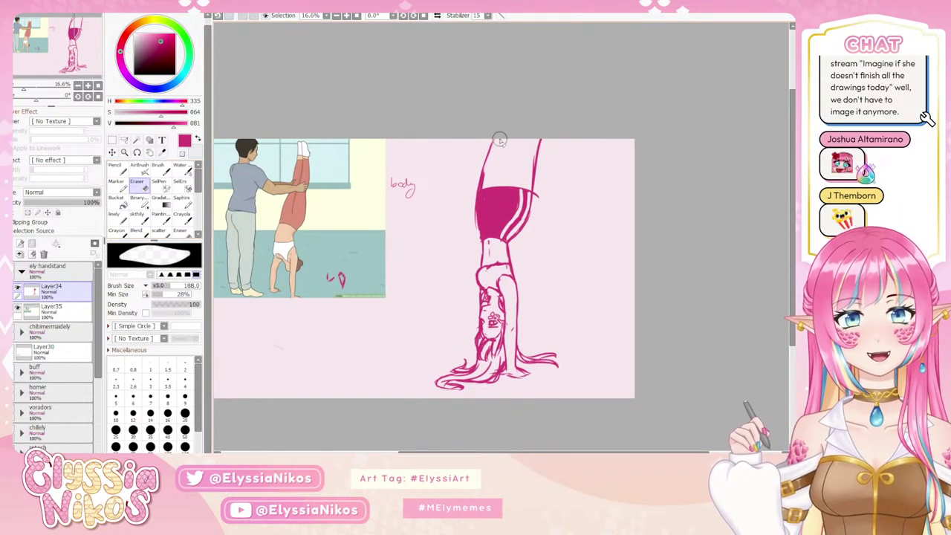
pyautogui.moveTo(501, 162)
pyautogui.mouseDown()
pyautogui.moveTo(516, 142)
pyautogui.moveTo(491, 175)
pyautogui.moveTo(508, 136)
pyautogui.mouseUp()
pyautogui.hotkey('ctrl', 'z')
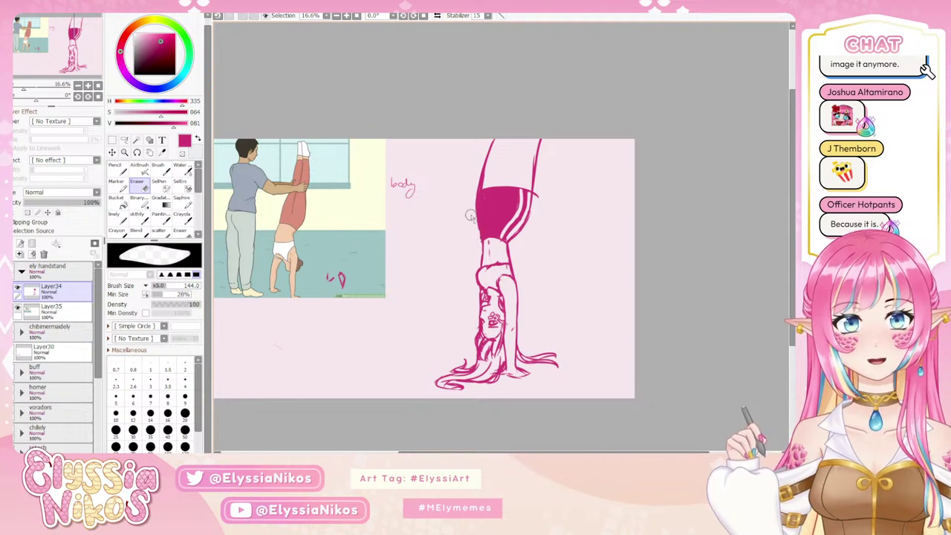
# - Trim the overhanging end of the shorts' hem line and delete the reference picture layer, Layer35
pyautogui.moveTo(544, 192)
pyautogui.mouseDown()
pyautogui.moveTo(544, 207)
pyautogui.moveTo(540, 186)
pyautogui.mouseUp()
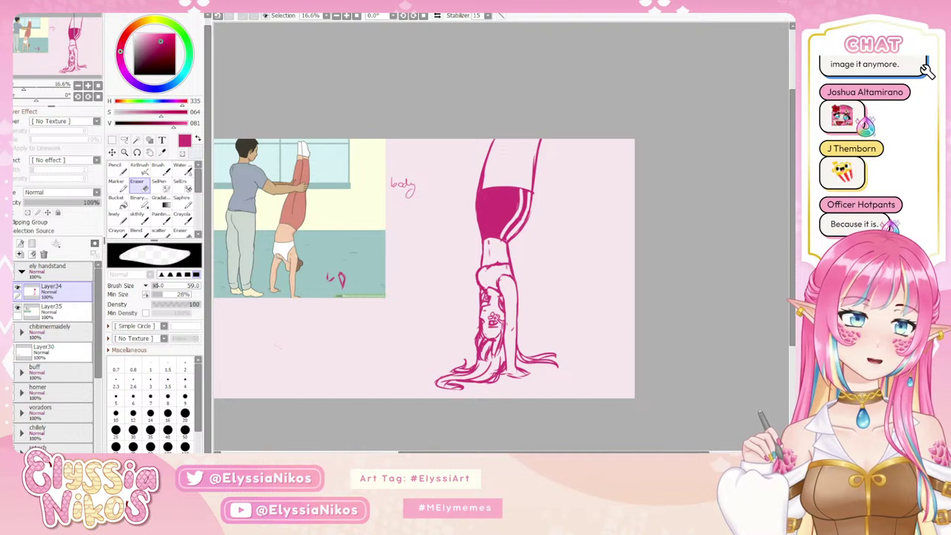
pyautogui.click(66, 308)
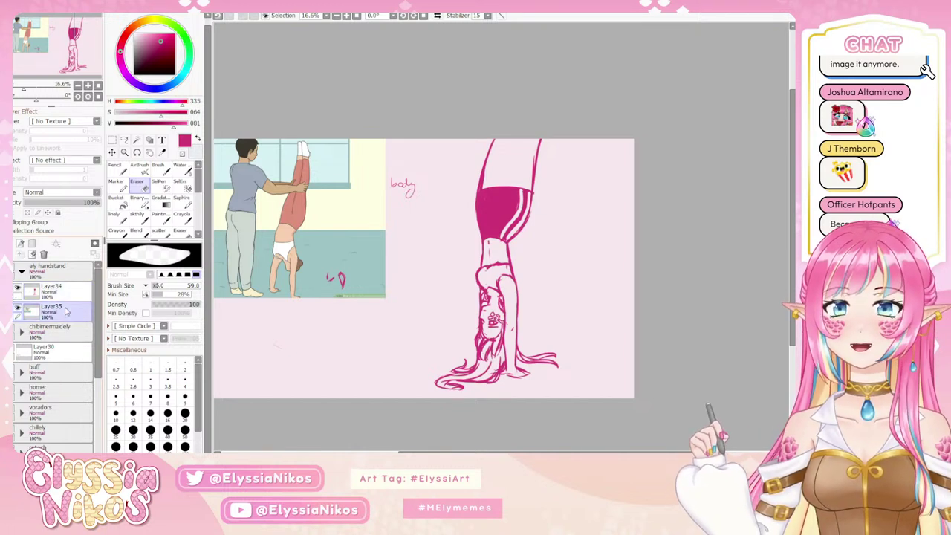
pyautogui.click(44, 254)
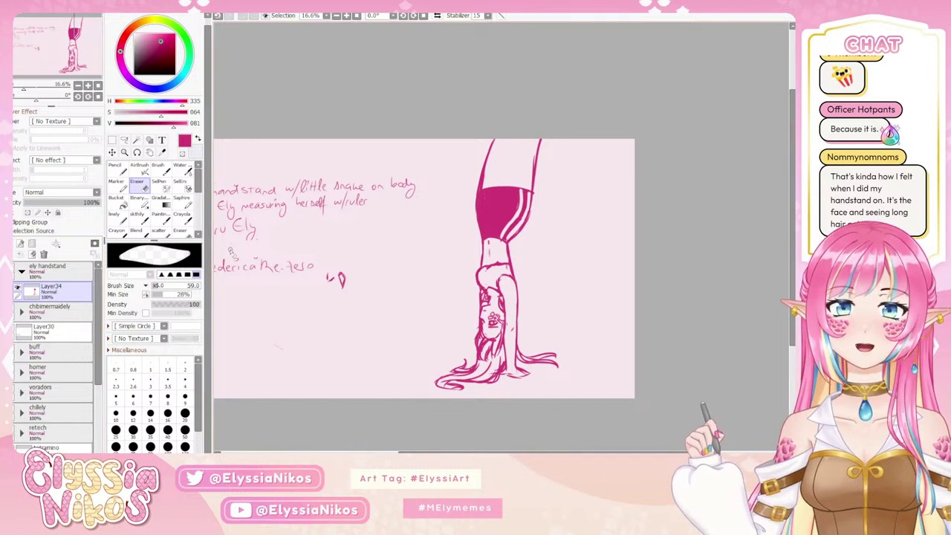
# - Erase the small leftover marks beneath the request list with the eraser enlarged to size 568
pyautogui.moveTo(374, 231); pyautogui.dragTo(458, 231)
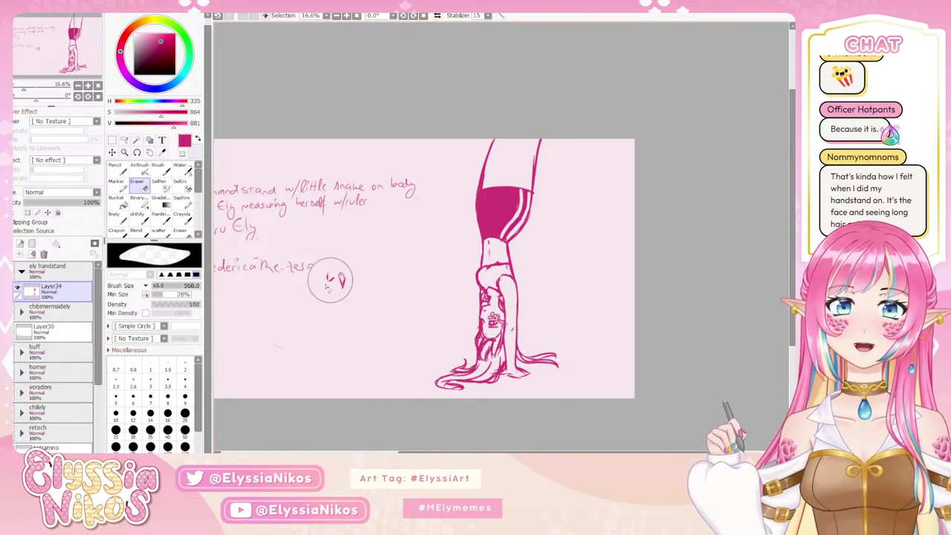
pyautogui.moveTo(330, 280); pyautogui.dragTo(353, 238)
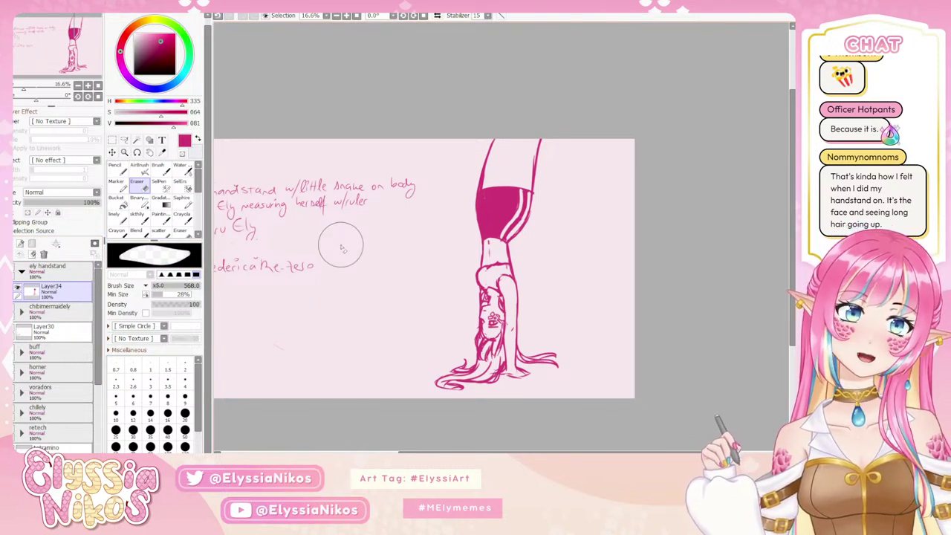
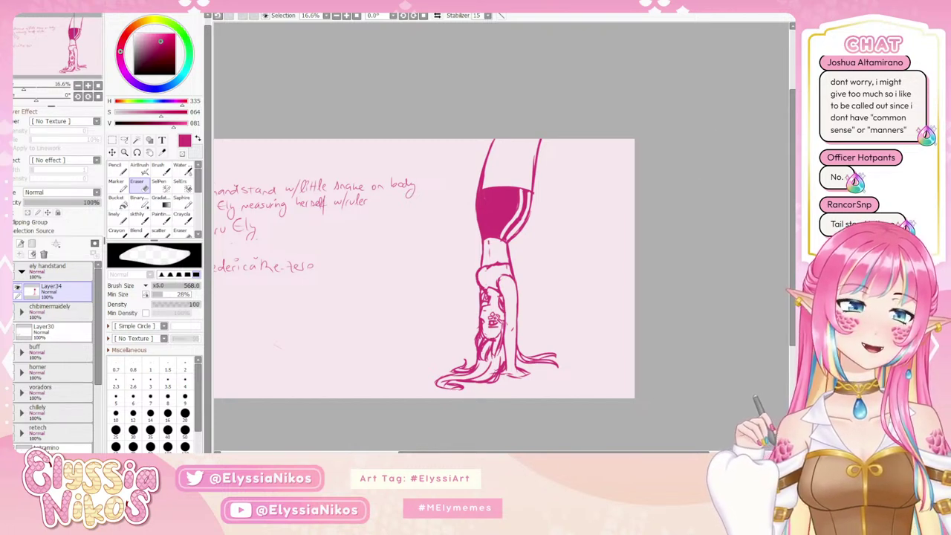
pyautogui.scroll(-3, 486, 216)
pyautogui.scroll(1, 186, 216)
pyautogui.scroll(1, 283, 212)
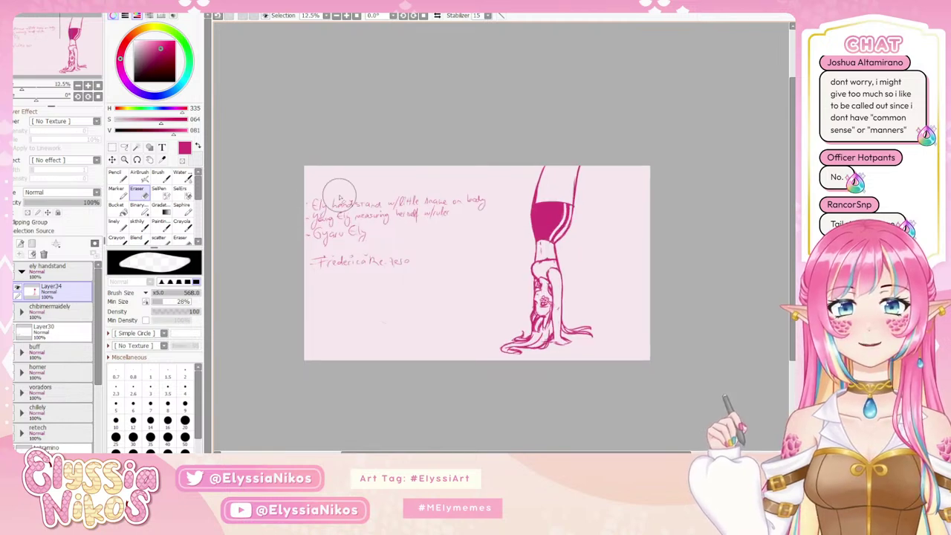
pyautogui.scroll(2, 299, 191)
pyautogui.scroll(-2, 357, 186)
pyautogui.scroll(1, 357, 186)
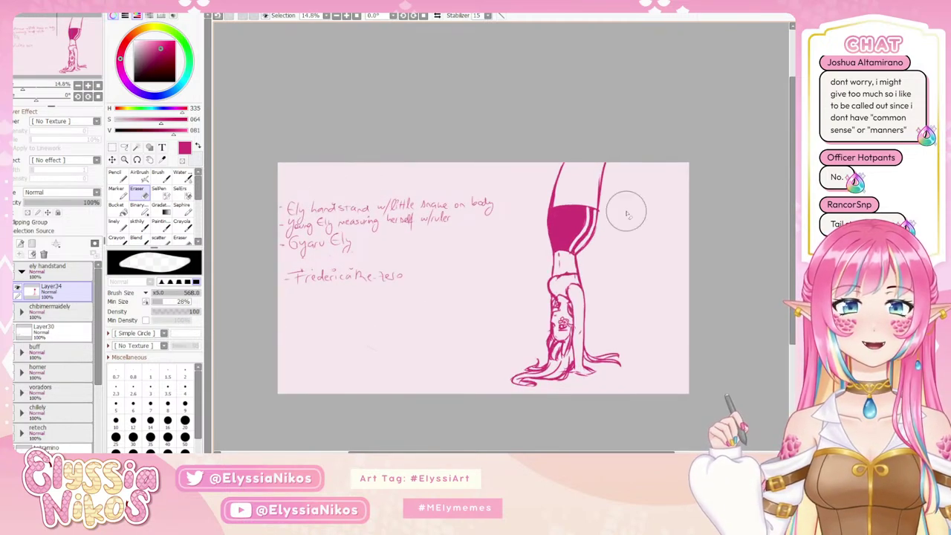
pyautogui.scroll(-1, 387, 163)
pyautogui.scroll(1, 484, 186)
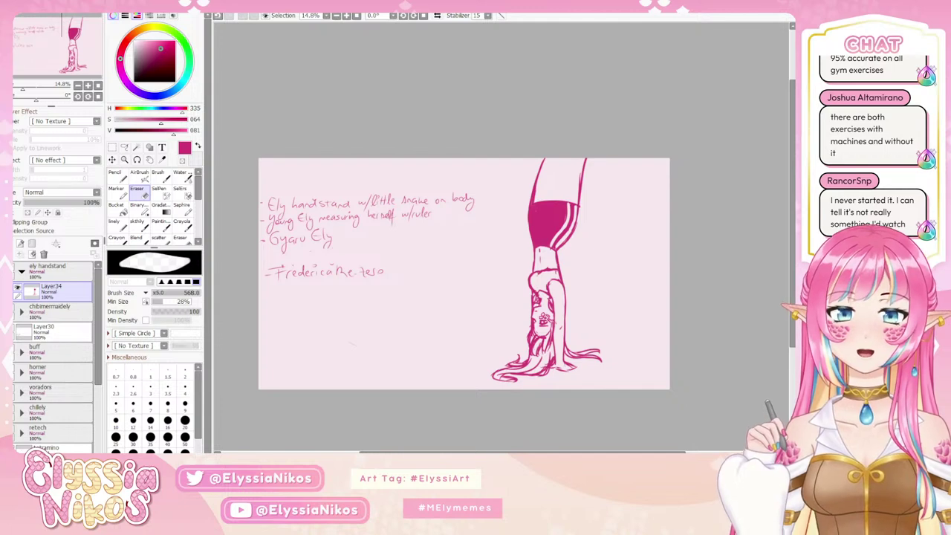
# - Sketch a long hair strand with a curled tip, spreading along the floor beyond the existing hair ends
pyautogui.click(143, 224)
pyautogui.click(78, 85)
pyautogui.click(78, 85)
pyautogui.click(87, 85)
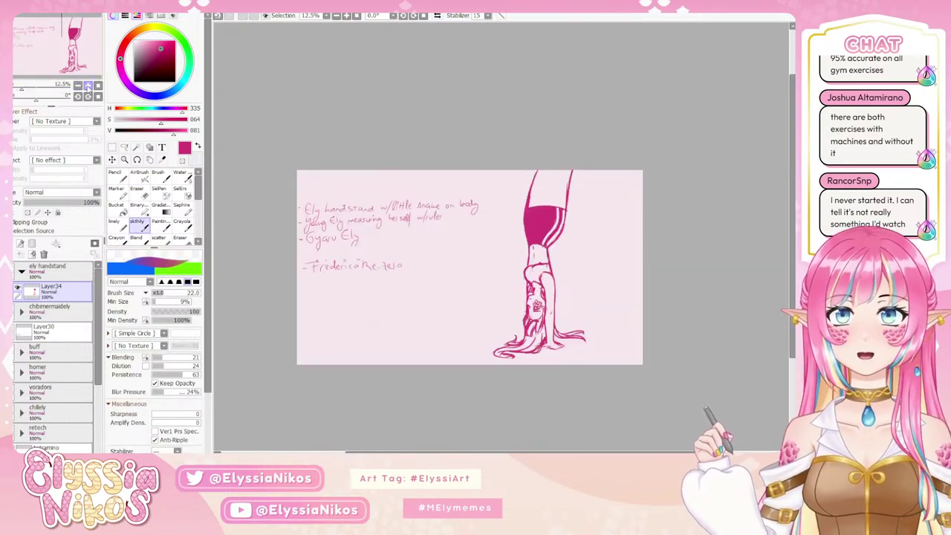
pyautogui.click(87, 86)
pyautogui.click(88, 86)
pyautogui.moveTo(416, 360); pyautogui.dragTo(363, 173)
pyautogui.moveTo(410, 232); pyautogui.dragTo(412, 169)
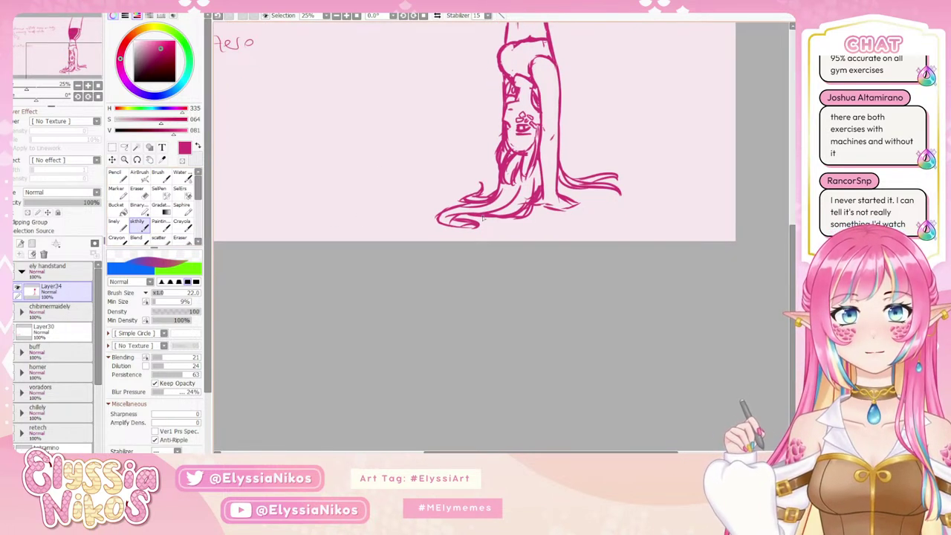
pyautogui.moveTo(482, 224)
pyautogui.mouseDown()
pyautogui.moveTo(496, 240)
pyautogui.moveTo(449, 219)
pyautogui.moveTo(417, 226)
pyautogui.mouseUp()
pyautogui.hotkey('ctrl', 'z')
pyautogui.hotkey('ctrl', 'z')
pyautogui.hotkey('ctrl', 'z')
pyautogui.moveTo(467, 204)
pyautogui.mouseDown()
pyautogui.moveTo(416, 238)
pyautogui.moveTo(398, 221)
pyautogui.moveTo(436, 239)
pyautogui.moveTo(438, 215)
pyautogui.moveTo(381, 223)
pyautogui.mouseUp()
pyautogui.hotkey('ctrl', 'z')
pyautogui.hotkey('ctrl', 'z')
pyautogui.hotkey('ctrl', 'z')
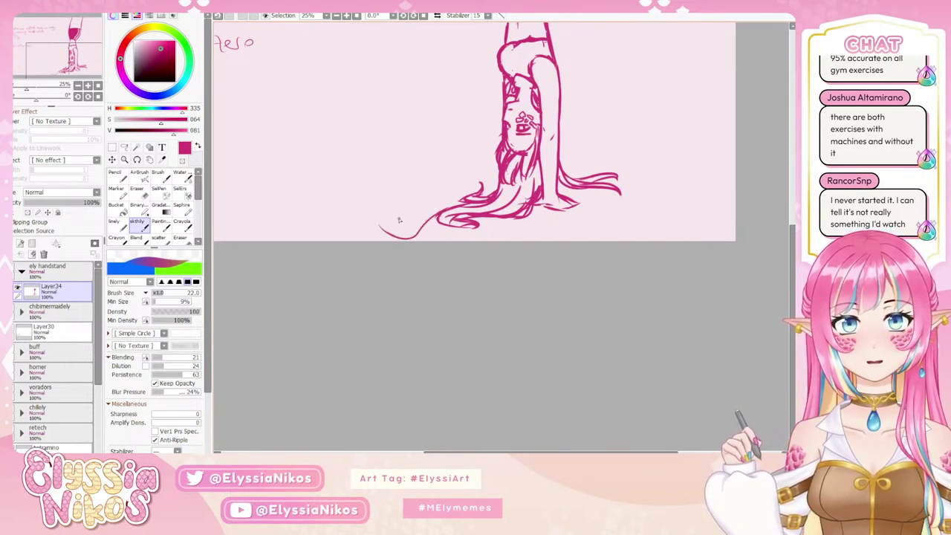
pyautogui.hotkey('ctrl', 'z')
pyautogui.moveTo(445, 214)
pyautogui.mouseDown()
pyautogui.moveTo(387, 222)
pyautogui.moveTo(420, 204)
pyautogui.moveTo(429, 217)
pyautogui.mouseUp()
pyautogui.hotkey('ctrl', 'z')
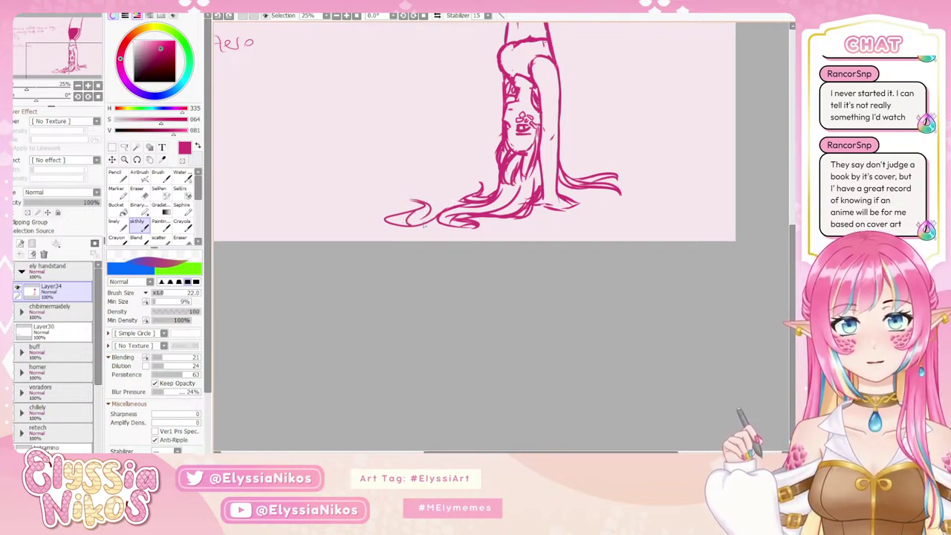
# - Connect the new strand to the head hair and add more wavy strands across the floor on both sides of the supporting arm
pyautogui.hotkey('ctrl', 'z')
pyautogui.moveTo(434, 221)
pyautogui.mouseDown()
pyautogui.moveTo(412, 220)
pyautogui.moveTo(448, 205)
pyautogui.moveTo(435, 205)
pyautogui.moveTo(502, 180)
pyautogui.mouseUp()
pyautogui.hotkey('ctrl', 'z')
pyautogui.hotkey('ctrl', 'z')
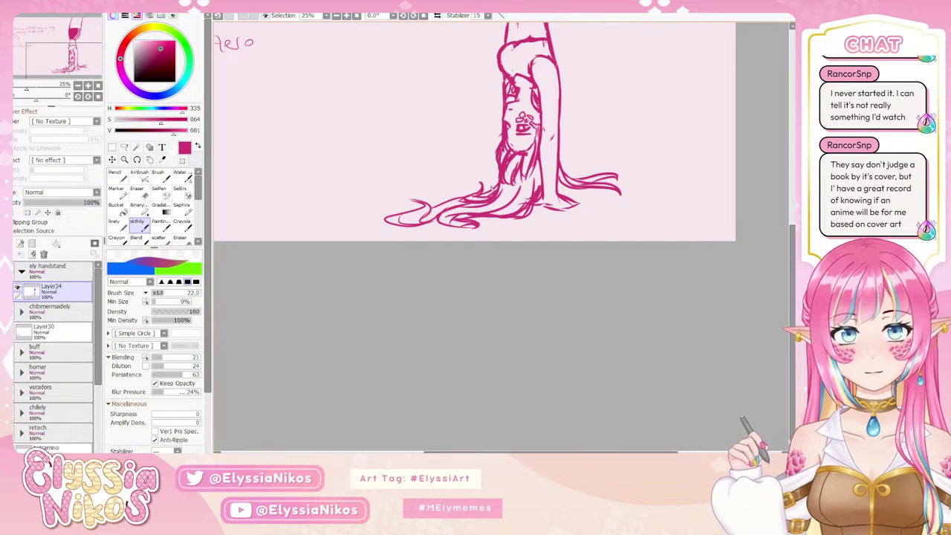
pyautogui.moveTo(445, 216)
pyautogui.mouseDown()
pyautogui.moveTo(423, 232)
pyautogui.moveTo(438, 221)
pyautogui.moveTo(432, 236)
pyautogui.moveTo(467, 233)
pyautogui.moveTo(491, 218)
pyautogui.mouseUp()
pyautogui.hotkey('ctrl', 'z')
pyautogui.hotkey('ctrl', 'z')
pyautogui.hotkey('ctrl', 'z')
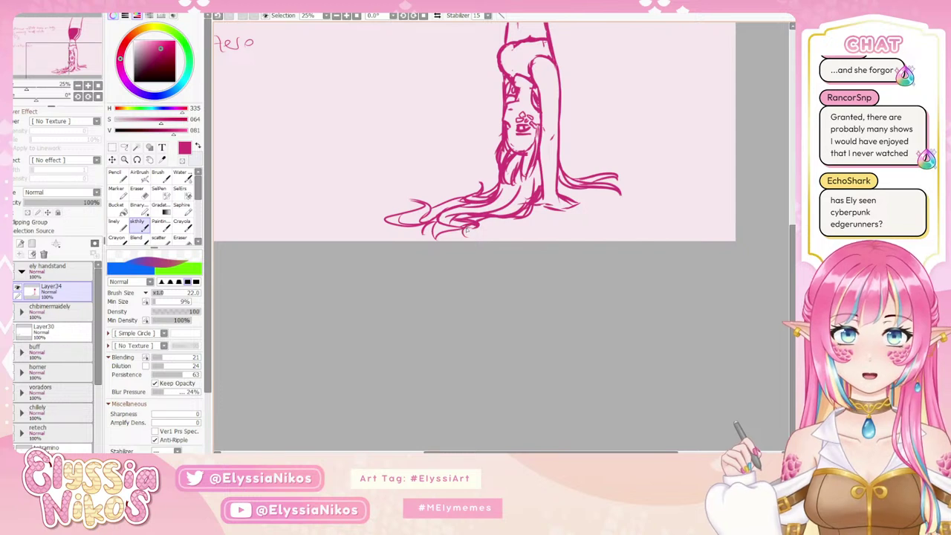
pyautogui.moveTo(464, 229)
pyautogui.mouseDown()
pyautogui.moveTo(469, 238)
pyautogui.moveTo(510, 223)
pyautogui.mouseUp()
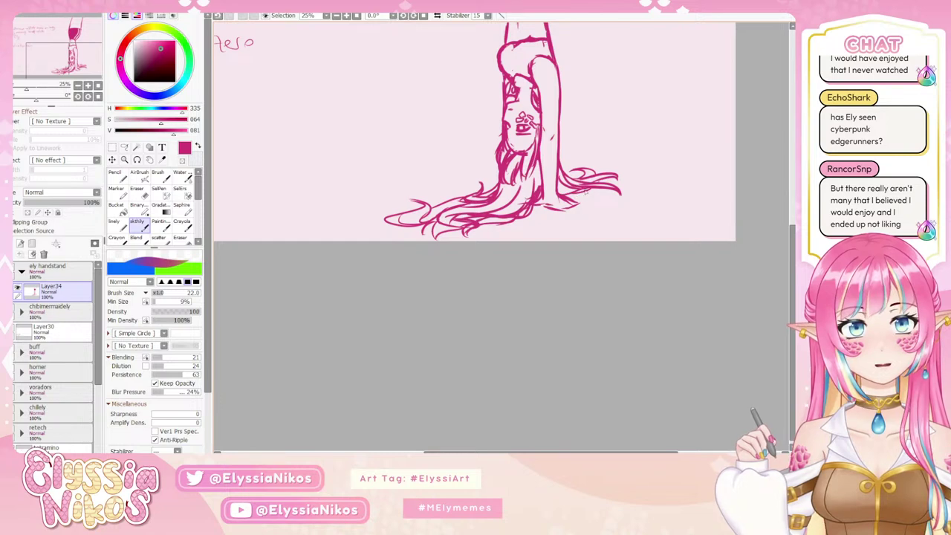
# - Scale the handstand figure down proportionally and place it along the lower canvas edge, leaving space above the legs
pyautogui.click(78, 86)
pyautogui.click(78, 87)
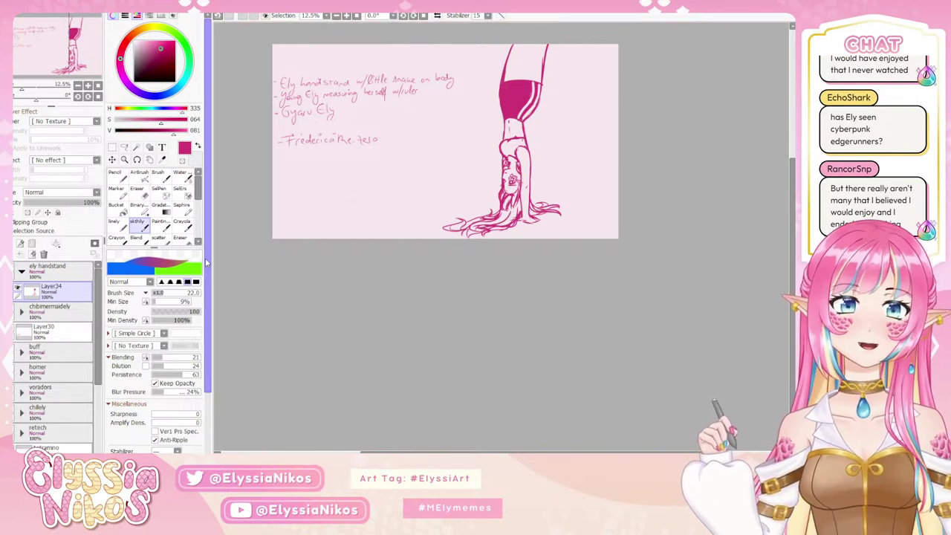
pyautogui.hotkey('ctrl', 't')
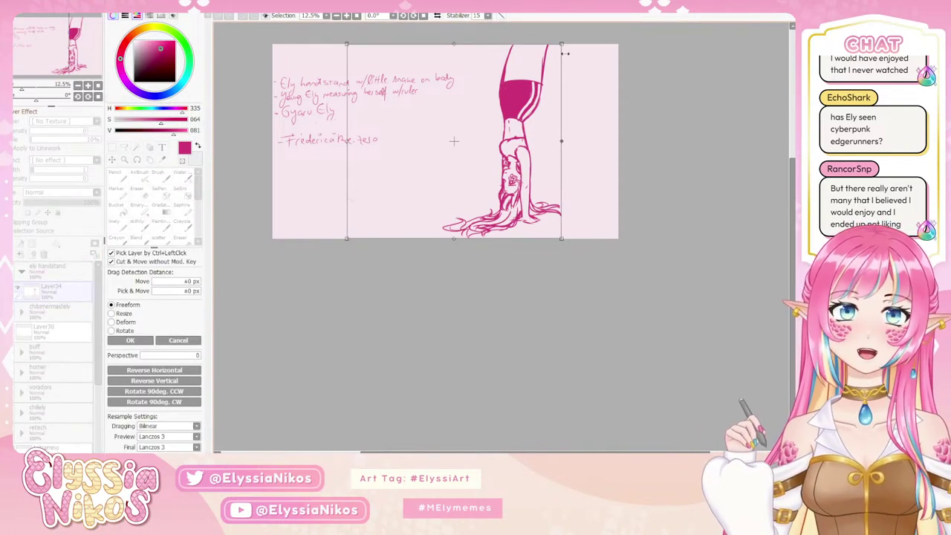
pyautogui.moveTo(561, 46); pyautogui.dragTo(498, 99)
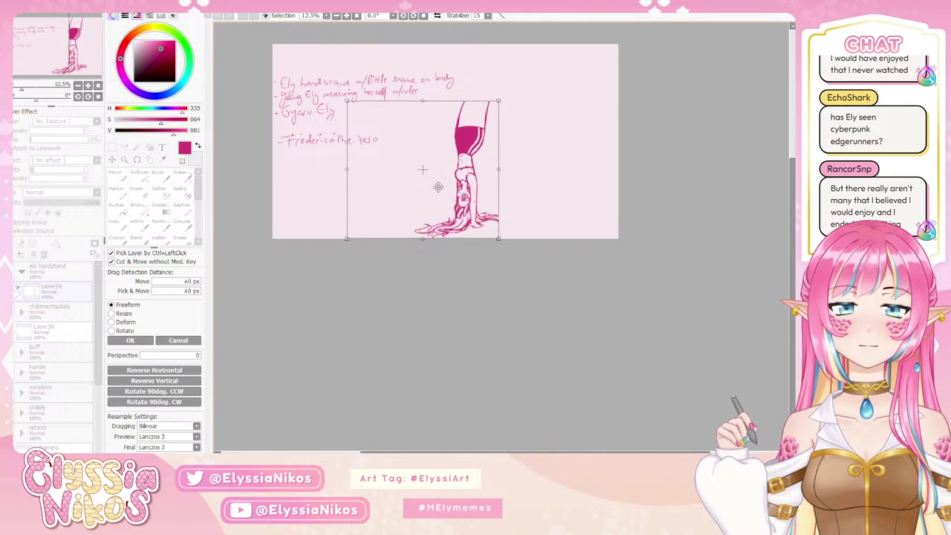
pyautogui.moveTo(439, 187); pyautogui.dragTo(505, 194)
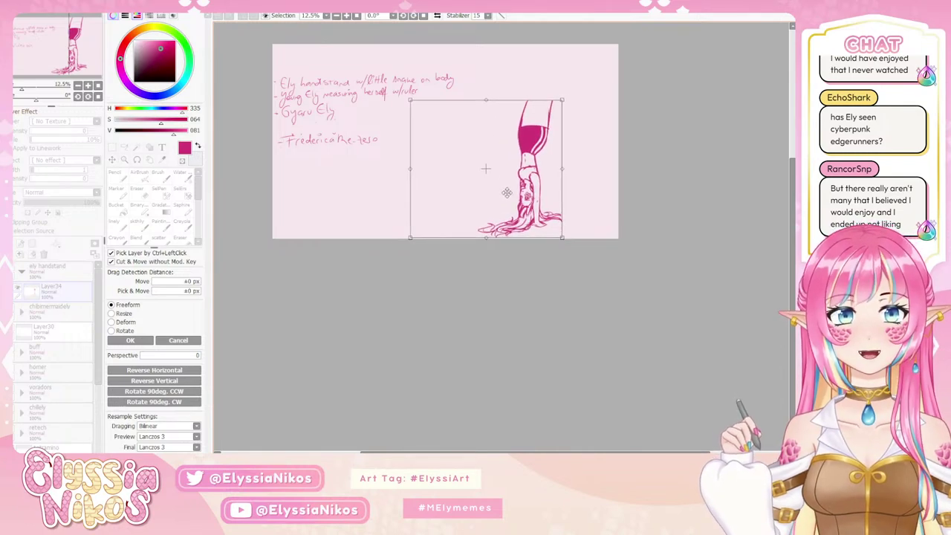
pyautogui.click(129, 341)
pyautogui.click(114, 149)
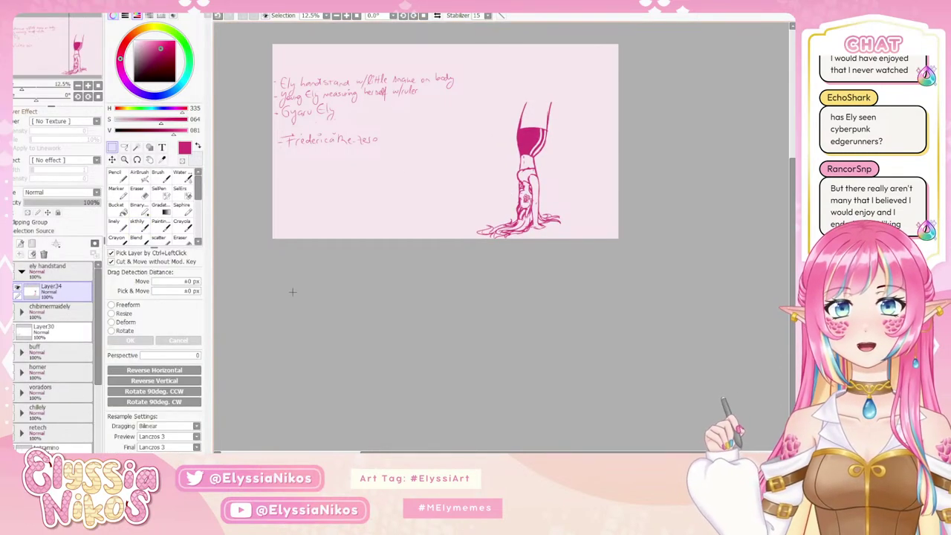
# - Move the handstand figure closer to the middle of the canvas, keeping it on the lower edge
pyautogui.click(138, 192)
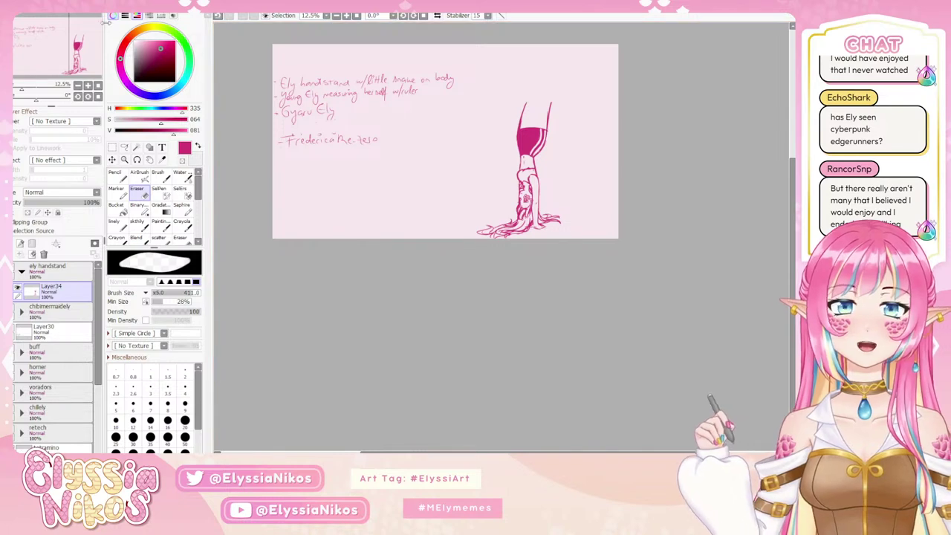
pyautogui.click(87, 86)
pyautogui.moveTo(420, 179); pyautogui.dragTo(350, 269)
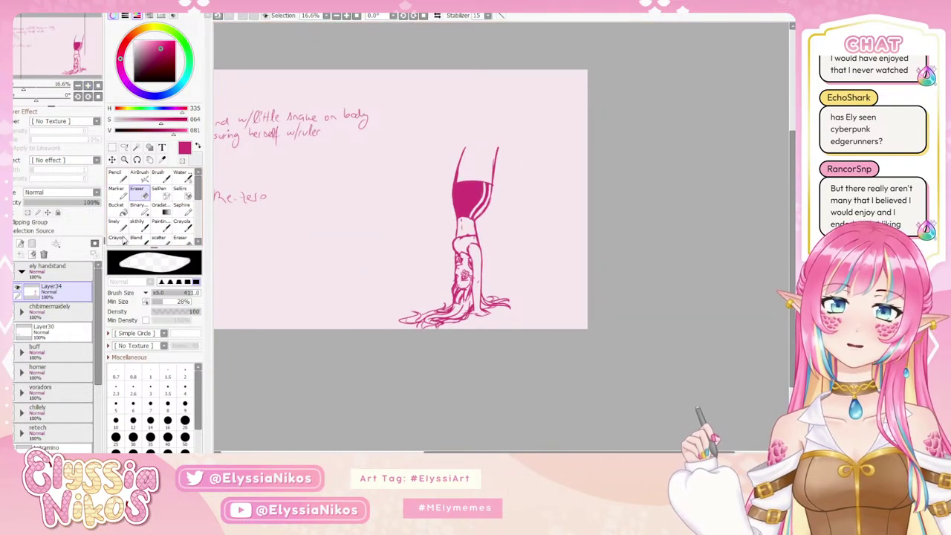
pyautogui.click(139, 229)
pyautogui.moveTo(390, 227); pyautogui.dragTo(478, 198)
pyautogui.hotkey('ctrl', 't')
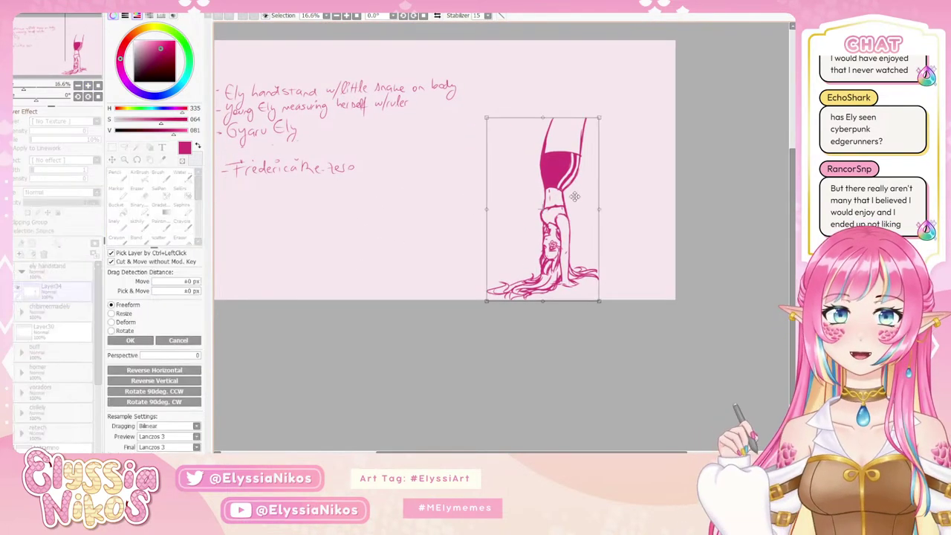
pyautogui.moveTo(553, 208)
pyautogui.mouseDown()
pyautogui.moveTo(448, 208)
pyautogui.moveTo(471, 205)
pyautogui.mouseUp()
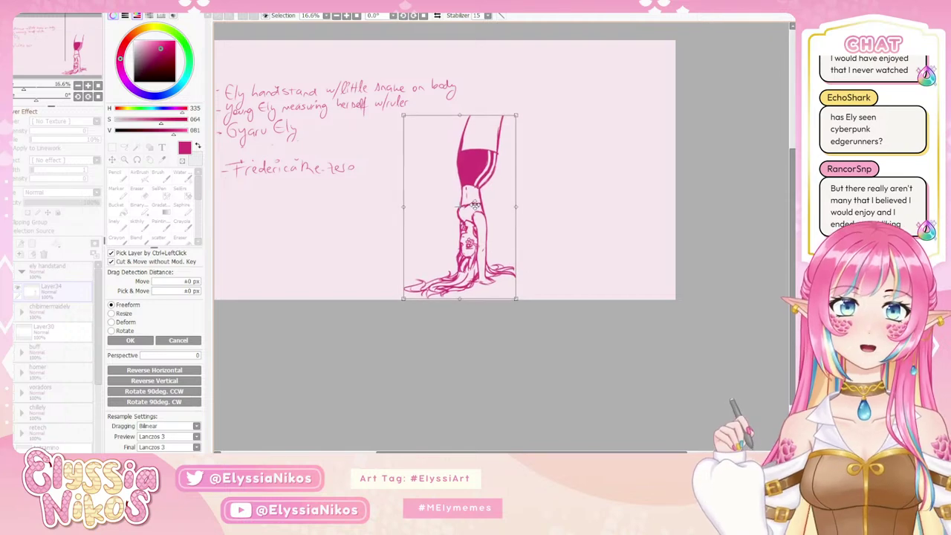
pyautogui.click(131, 340)
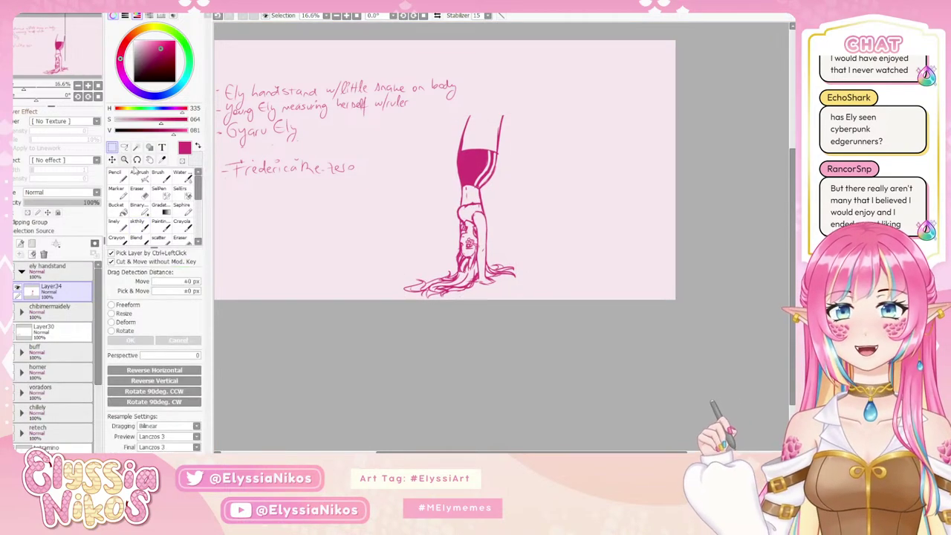
# - Sketch the outer contour extending from the front thigh, arching up and over to the side with a downward-curving end
pyautogui.click(138, 222)
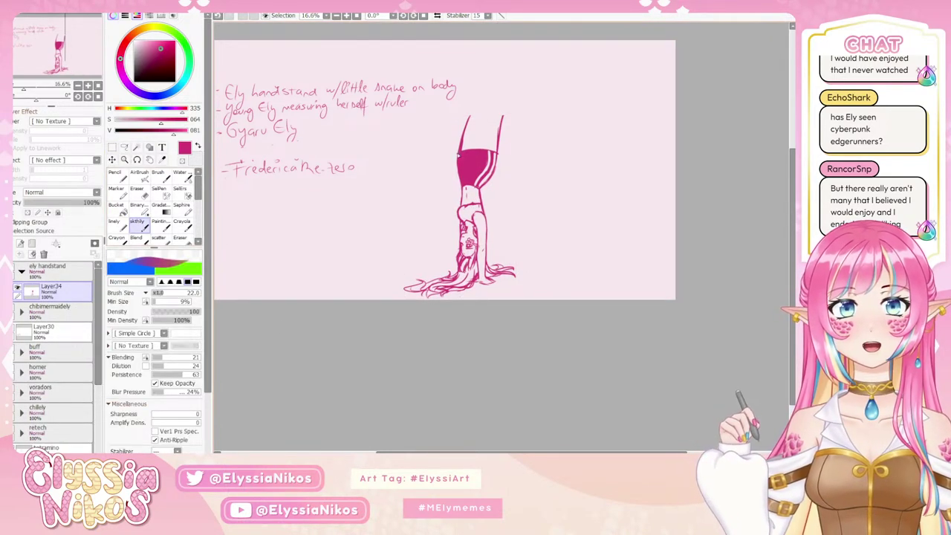
pyautogui.moveTo(462, 152)
pyautogui.mouseDown()
pyautogui.moveTo(502, 72)
pyautogui.moveTo(525, 74)
pyautogui.moveTo(467, 104)
pyautogui.moveTo(534, 71)
pyautogui.mouseUp()
pyautogui.hotkey('ctrl', 'z')
pyautogui.hotkey('ctrl', 'z')
pyautogui.moveTo(459, 152); pyautogui.dragTo(518, 75)
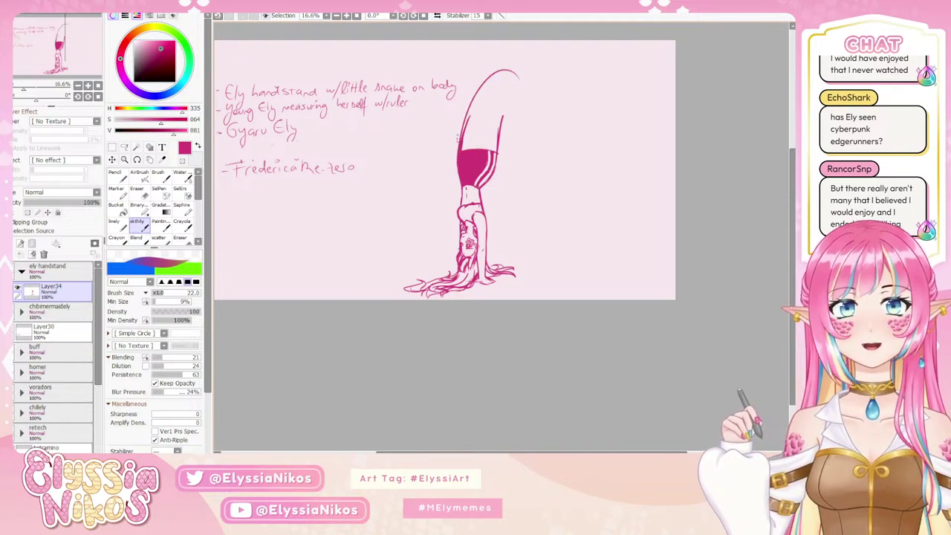
pyautogui.hotkey('ctrl', 'z')
pyautogui.moveTo(461, 152)
pyautogui.mouseDown()
pyautogui.moveTo(554, 73)
pyautogui.moveTo(571, 118)
pyautogui.mouseUp()
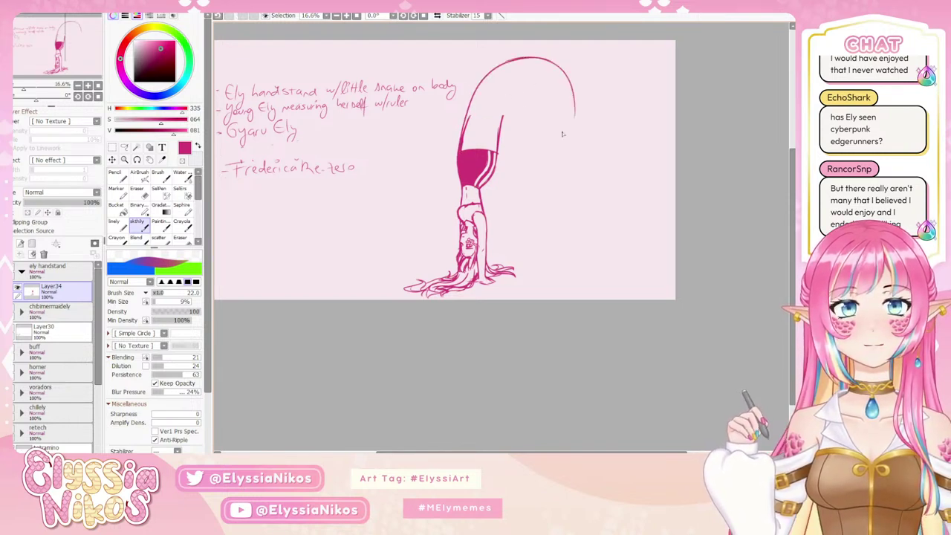
pyautogui.hotkey('ctrl', 'z')
pyautogui.moveTo(525, 59); pyautogui.dragTo(587, 103)
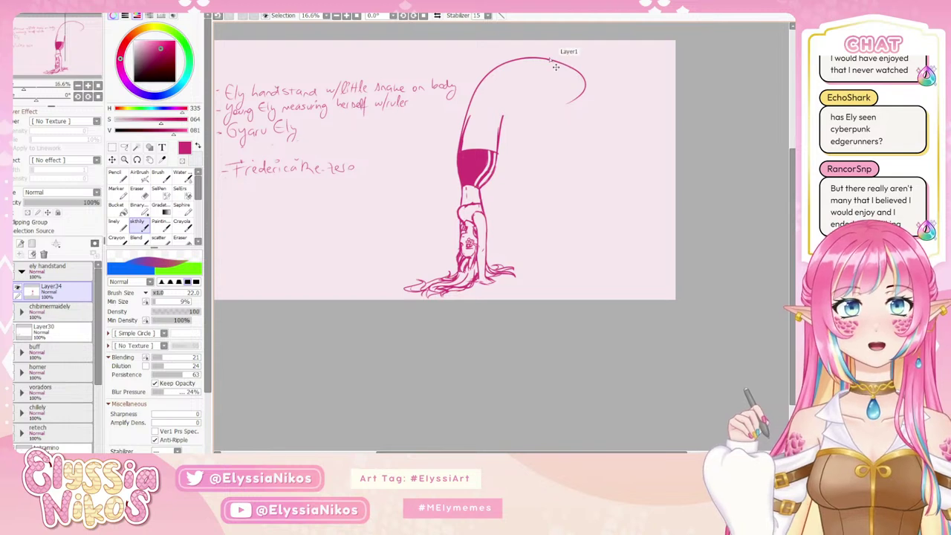
pyautogui.hotkey('ctrl', 'z')
pyautogui.moveTo(540, 58)
pyautogui.mouseDown()
pyautogui.moveTo(609, 83)
pyautogui.moveTo(606, 111)
pyautogui.mouseUp()
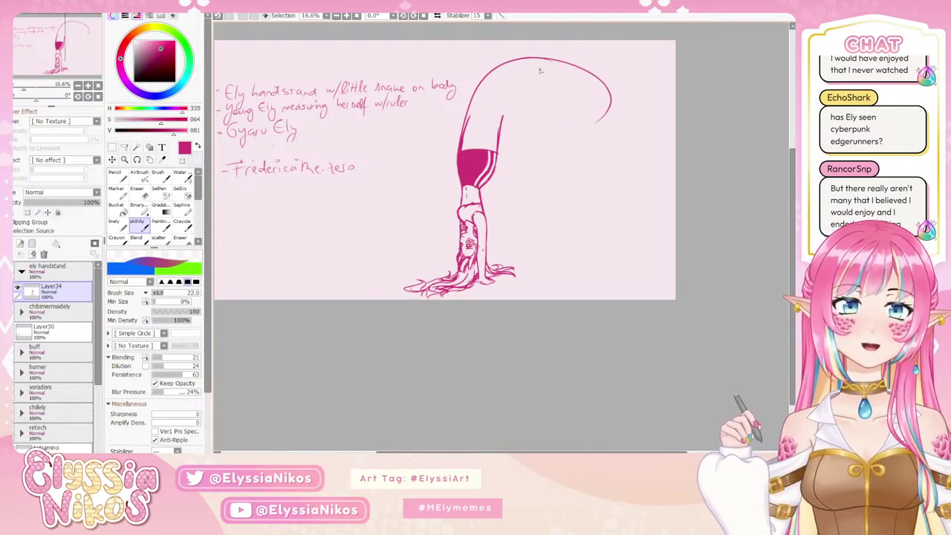
# - Sketch a rounded loop hanging from the top of the arched contour as a cross-contour guide
pyautogui.moveTo(574, 65); pyautogui.dragTo(565, 98)
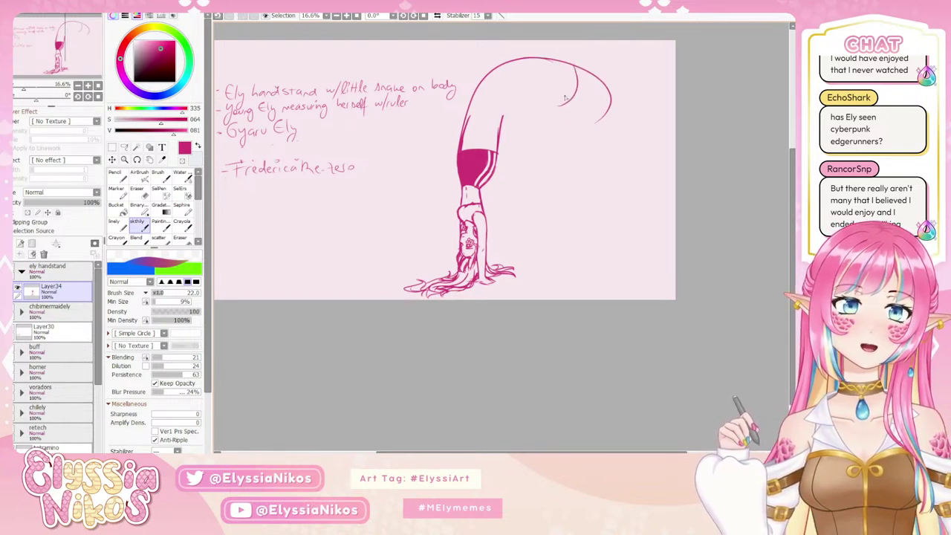
pyautogui.moveTo(559, 61)
pyautogui.mouseDown()
pyautogui.moveTo(570, 99)
pyautogui.moveTo(550, 95)
pyautogui.moveTo(564, 98)
pyautogui.mouseUp()
pyautogui.hotkey('ctrl', 'z')
pyautogui.hotkey('ctrl', 'z')
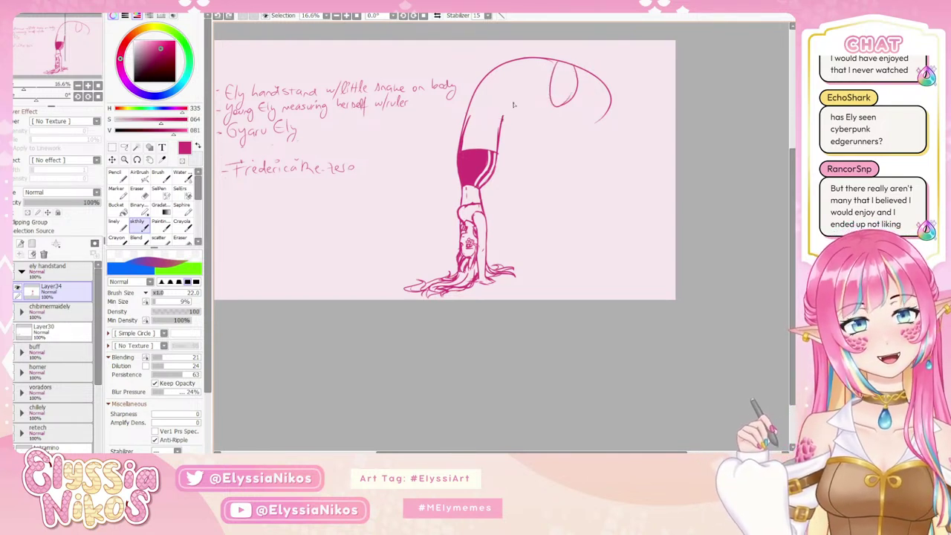
# - Draw the arch's inner contour from the back thigh to a downward-curving end and reinforce the outer contour's bend
pyautogui.moveTo(503, 117)
pyautogui.mouseDown()
pyautogui.moveTo(578, 101)
pyautogui.moveTo(557, 107)
pyautogui.moveTo(577, 127)
pyautogui.moveTo(577, 110)
pyautogui.moveTo(550, 101)
pyautogui.moveTo(578, 130)
pyautogui.moveTo(562, 104)
pyautogui.moveTo(581, 133)
pyautogui.mouseUp()
pyautogui.hotkey('ctrl', 'z')
pyautogui.hotkey('ctrl', 'z')
pyautogui.hotkey('ctrl', 'z')
pyautogui.hotkey('ctrl', 'z')
pyautogui.hotkey('ctrl', 'z')
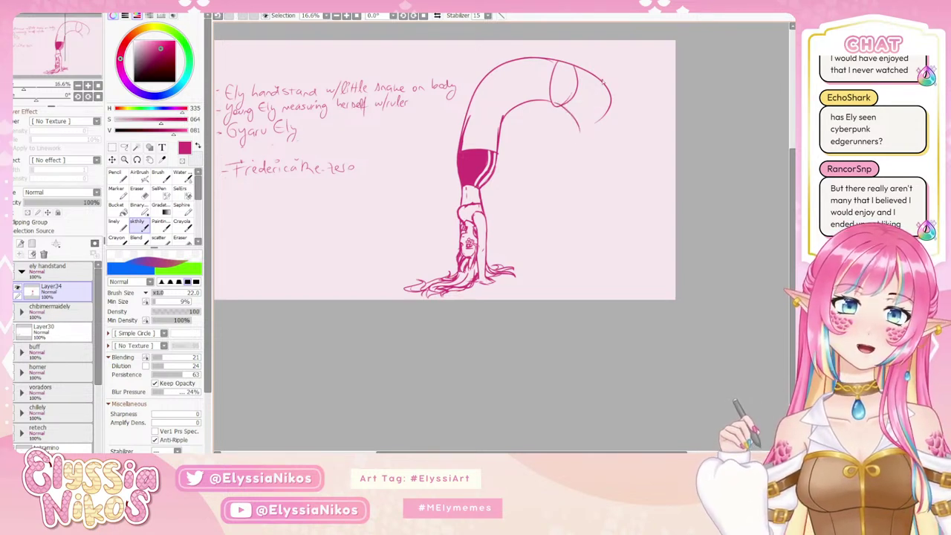
pyautogui.moveTo(591, 72); pyautogui.dragTo(615, 116)
pyautogui.moveTo(589, 74); pyautogui.dragTo(609, 128)
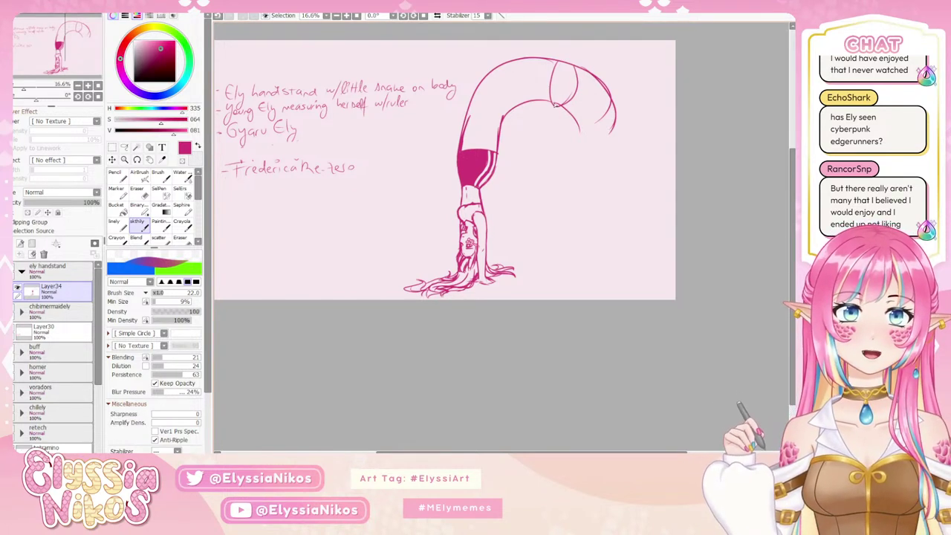
# - Redraw the cross-contour near the top of the arch as a narrow double-line band spanning the limb's width
pyautogui.hotkey('ctrl', 'z')
pyautogui.moveTo(557, 64); pyautogui.dragTo(558, 104)
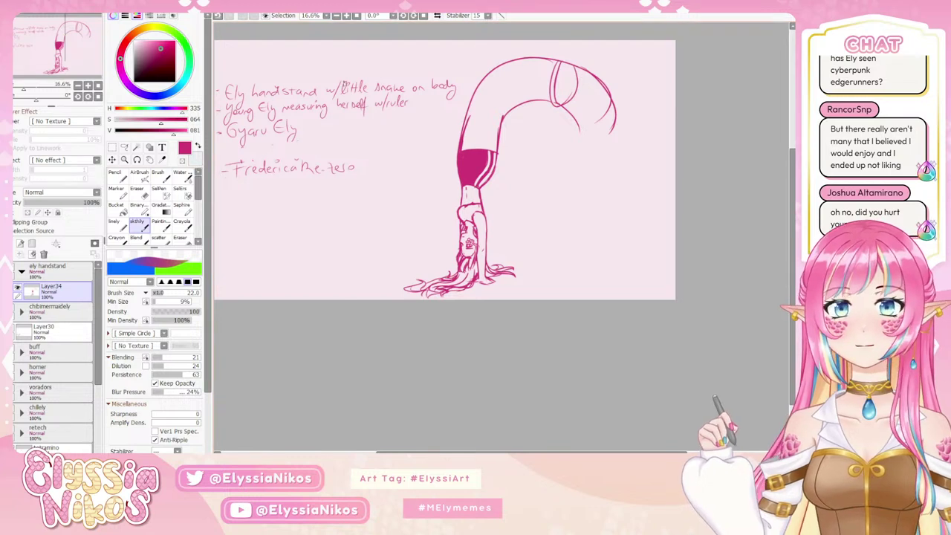
pyautogui.hotkey('ctrl', 'z')
pyautogui.moveTo(555, 68); pyautogui.dragTo(556, 74)
pyautogui.hotkey('ctrl', 'z')
pyautogui.hotkey('ctrl', 'z')
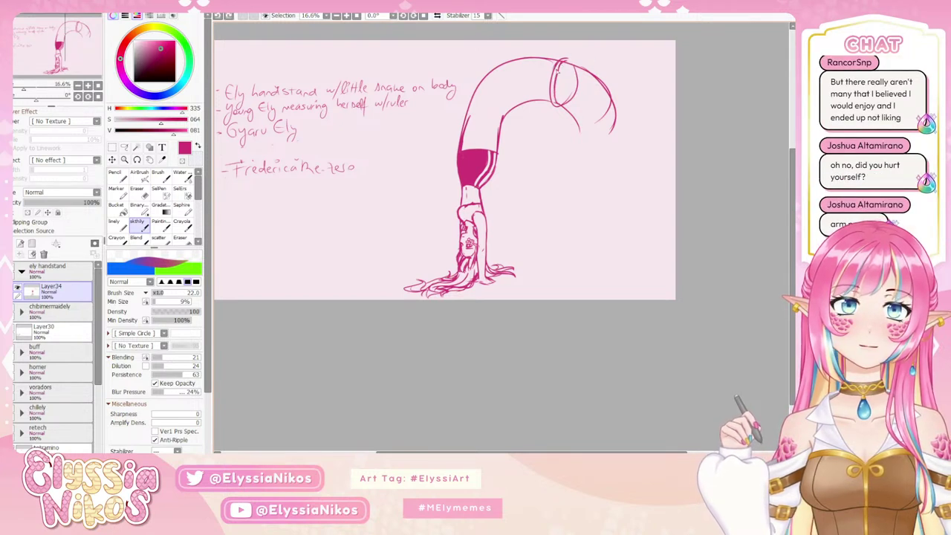
# - Erase the rounded outer side of the guide loop beside the narrow band on the arch
pyautogui.click(139, 193)
pyautogui.moveTo(580, 92)
pyautogui.mouseDown()
pyautogui.moveTo(569, 101)
pyautogui.moveTo(574, 71)
pyautogui.mouseUp()
pyautogui.hotkey('ctrl', 'z')
pyautogui.press(']')
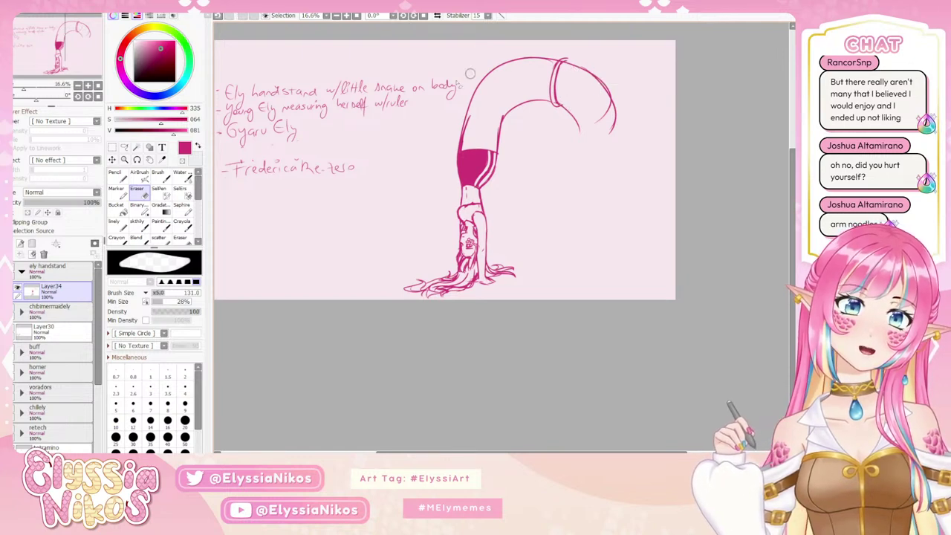
# - Erase the kink in the arch's inner contour and redraw it as a smooth curve from the band down to the shorts
pyautogui.moveTo(479, 123)
pyautogui.mouseDown()
pyautogui.moveTo(464, 151)
pyautogui.moveTo(500, 129)
pyautogui.mouseUp()
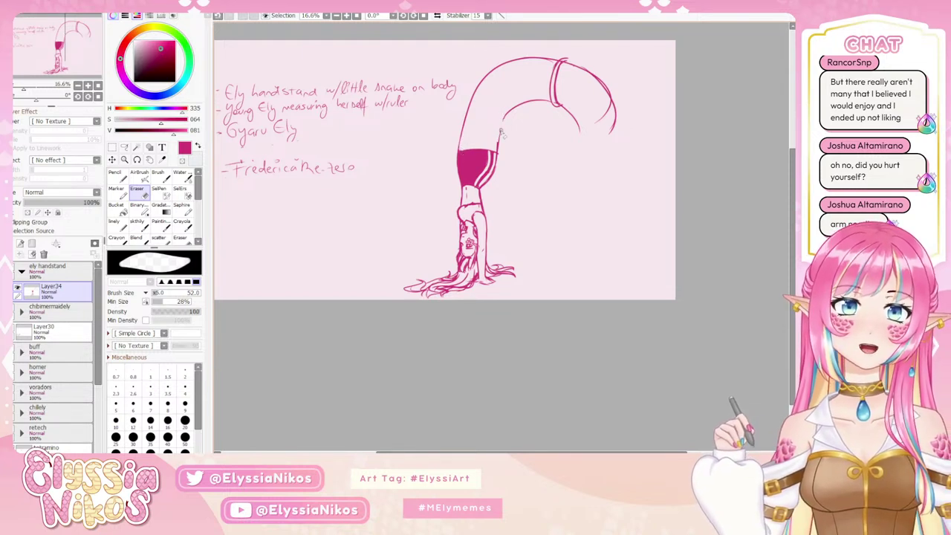
pyautogui.click(143, 226)
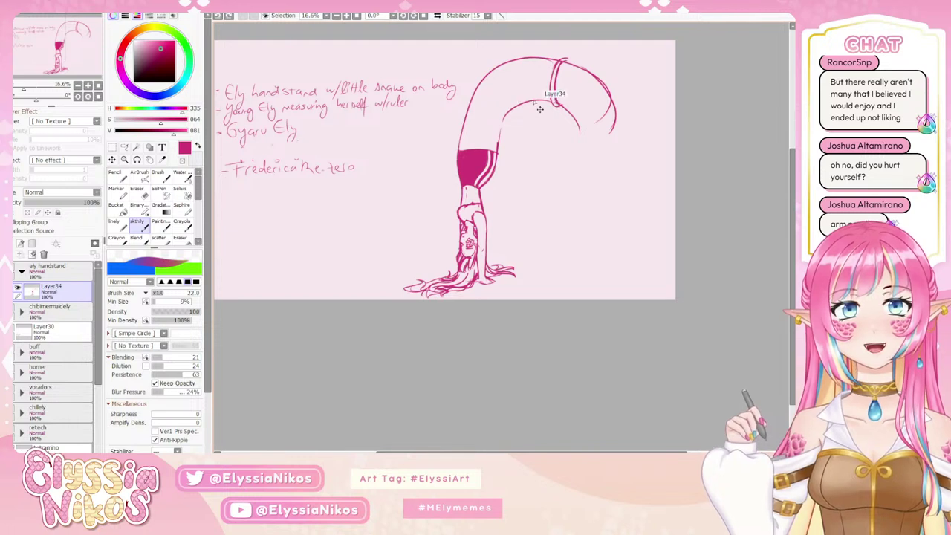
pyautogui.moveTo(540, 103)
pyautogui.mouseDown()
pyautogui.moveTo(510, 112)
pyautogui.moveTo(498, 147)
pyautogui.mouseUp()
pyautogui.hotkey('ctrl', 'z')
pyautogui.hotkey('ctrl', 'z')
pyautogui.press('e')
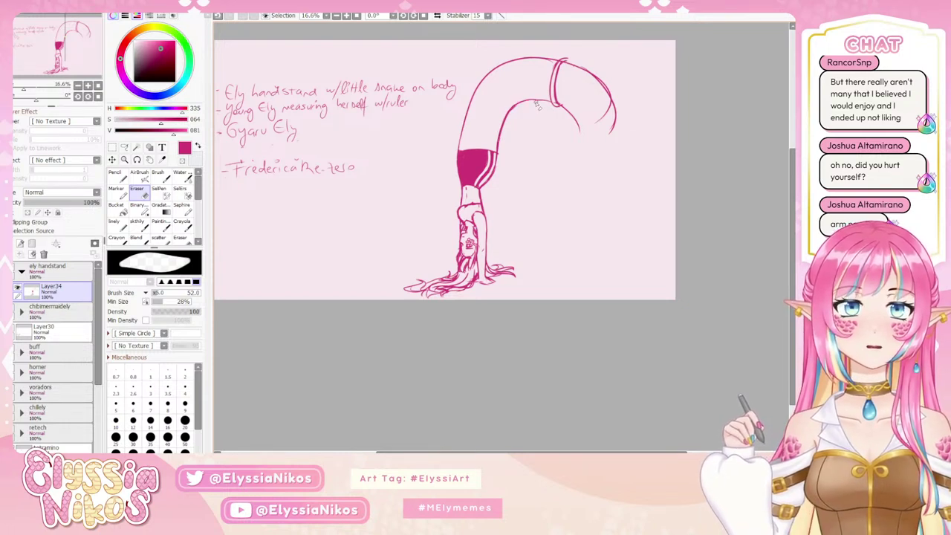
pyautogui.click(138, 223)
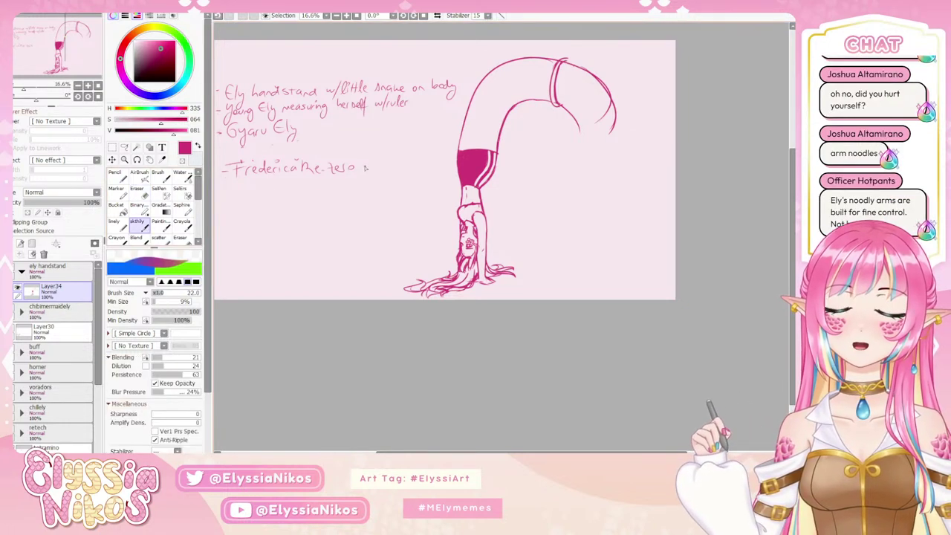
# - Reinforce the arch's outer contour from the band around the bend to its downward-curving end
pyautogui.moveTo(601, 61)
pyautogui.mouseDown()
pyautogui.moveTo(593, 54)
pyautogui.moveTo(605, 90)
pyautogui.mouseUp()
pyautogui.hotkey('ctrl', 'z')
pyautogui.moveTo(562, 55)
pyautogui.mouseDown()
pyautogui.moveTo(588, 69)
pyautogui.moveTo(605, 109)
pyautogui.moveTo(603, 137)
pyautogui.mouseUp()
pyautogui.hotkey('ctrl', 'z')
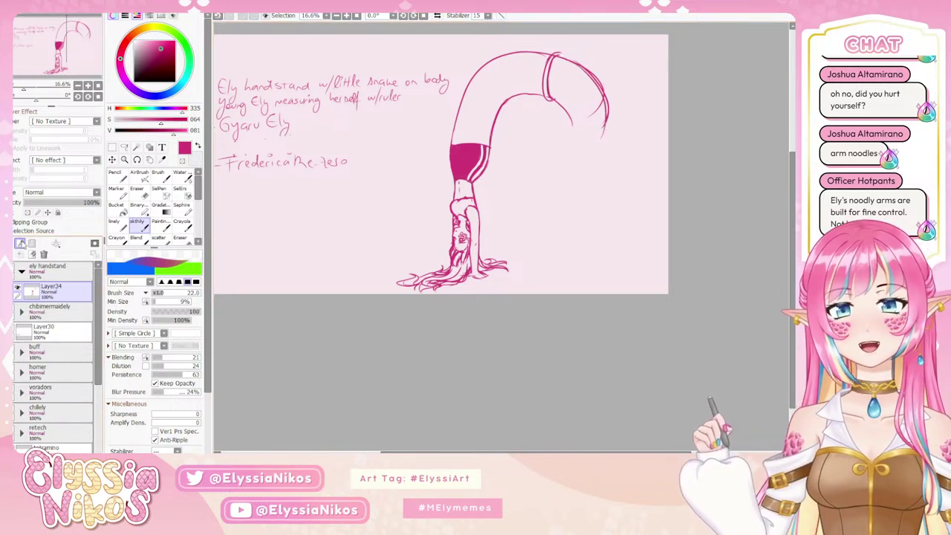
# - Scale down the whole handstand figure with a free transform, keeping its base on the canvas's lower edge
pyautogui.hotkey('ctrl', 't')
pyautogui.moveTo(611, 48); pyautogui.dragTo(590, 73)
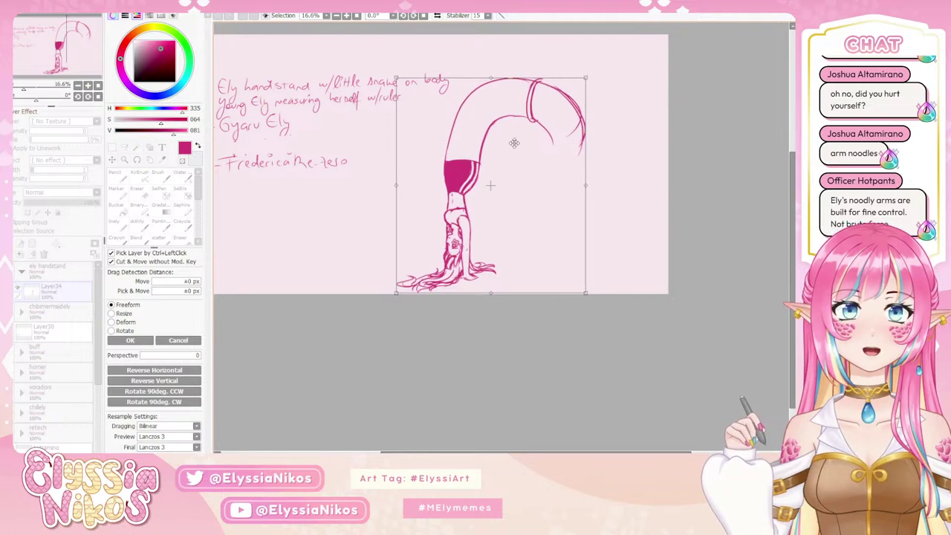
# - Move the handstand figure sketch slightly to the right on the canvas and apply the transformation
pyautogui.moveTo(505, 159); pyautogui.dragTo(522, 162)
pyautogui.click(128, 341)
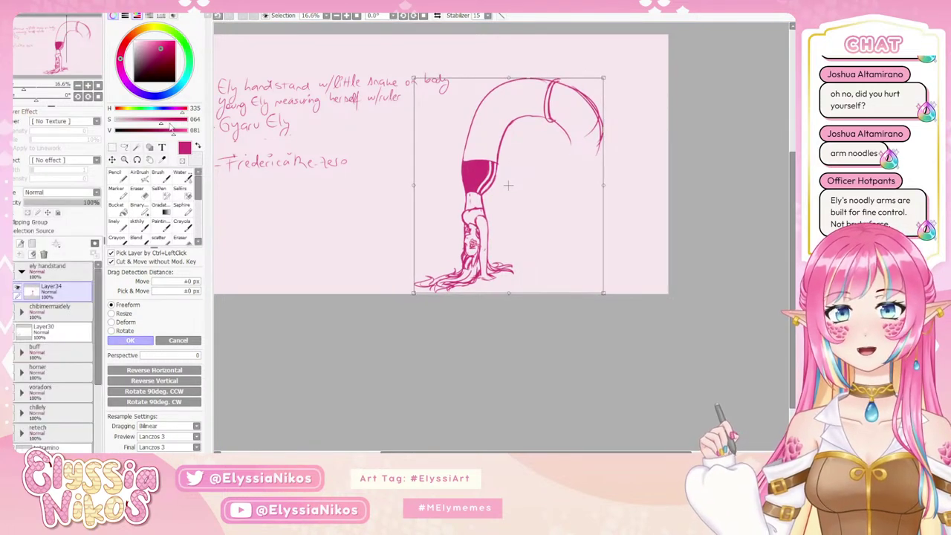
# - Draw a short vertical string rising from the band's knot, with a forked loop reaching the canvas's upper edge
pyautogui.click(138, 222)
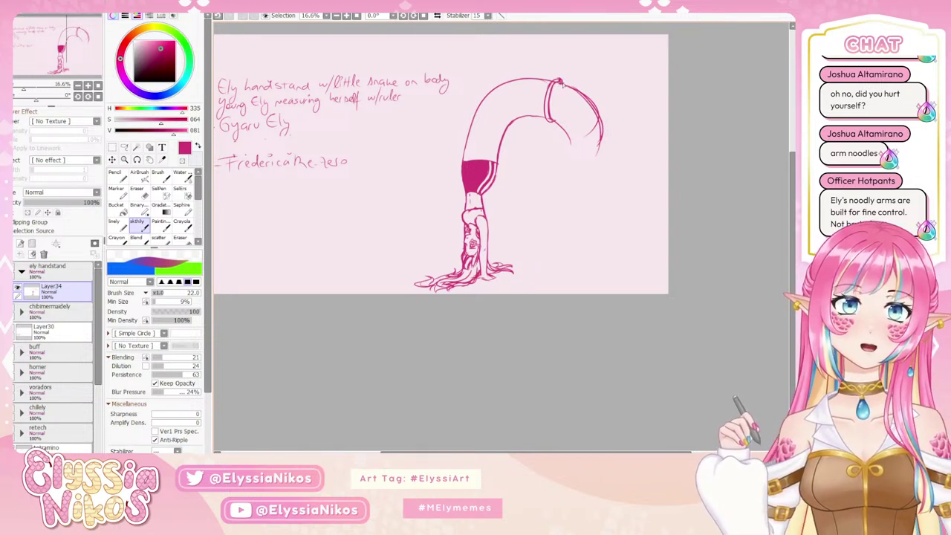
pyautogui.moveTo(560, 74); pyautogui.dragTo(560, 62)
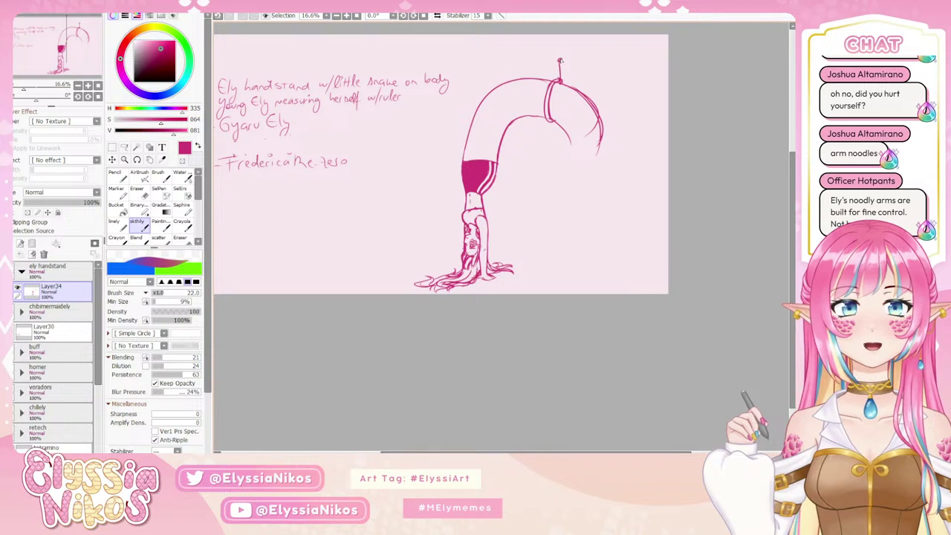
pyautogui.moveTo(561, 61)
pyautogui.mouseDown()
pyautogui.moveTo(577, 38)
pyautogui.moveTo(575, 58)
pyautogui.moveTo(579, 32)
pyautogui.moveTo(565, 61)
pyautogui.moveTo(579, 39)
pyautogui.moveTo(550, 33)
pyautogui.mouseUp()
pyautogui.hotkey('ctrl', 'z')
pyautogui.hotkey('ctrl', 'z')
pyautogui.hotkey('ctrl', 'z')
pyautogui.hotkey('ctrl', 'z')
pyautogui.hotkey('ctrl', 'z')
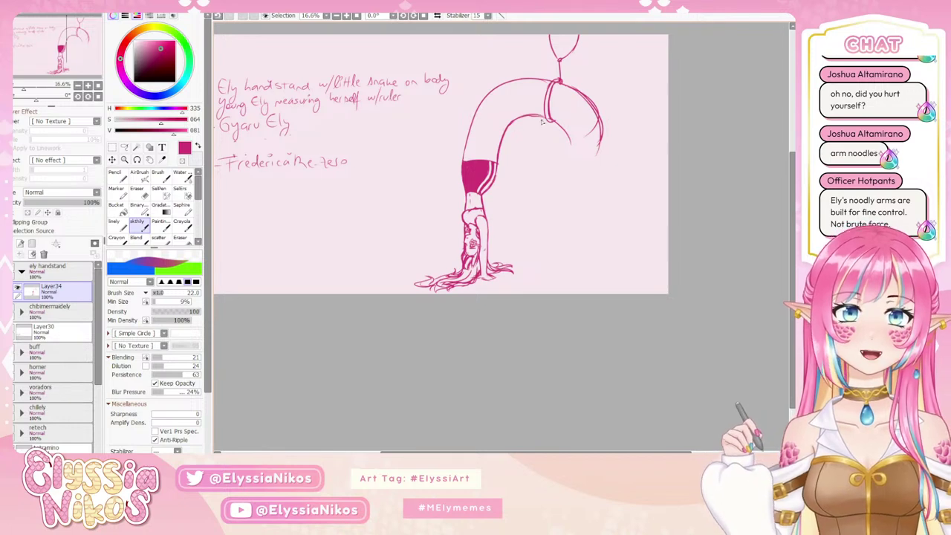
# - Try to clean up and redraw the inner contour of the bent legs beside the band
pyautogui.press('e')
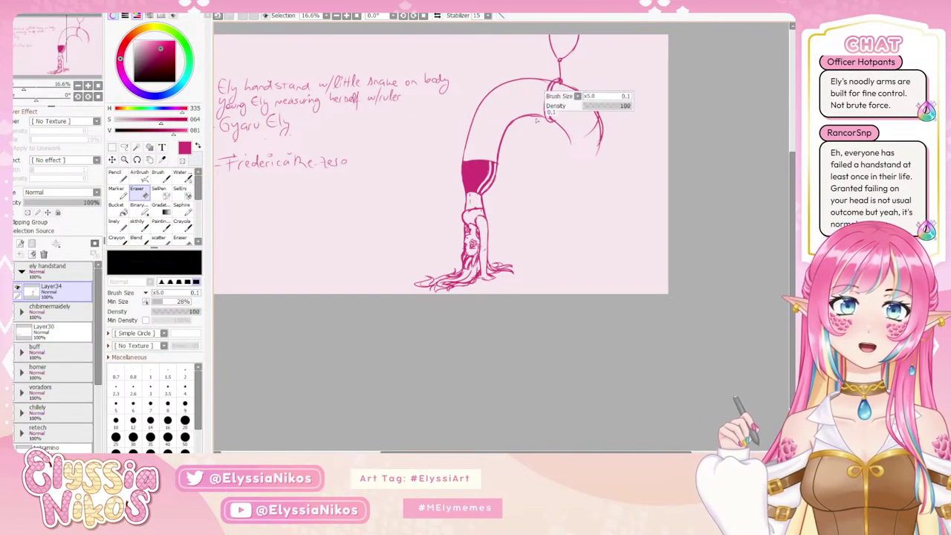
pyautogui.moveTo(537, 121); pyautogui.dragTo(507, 139)
pyautogui.hotkey('ctrl', 'z')
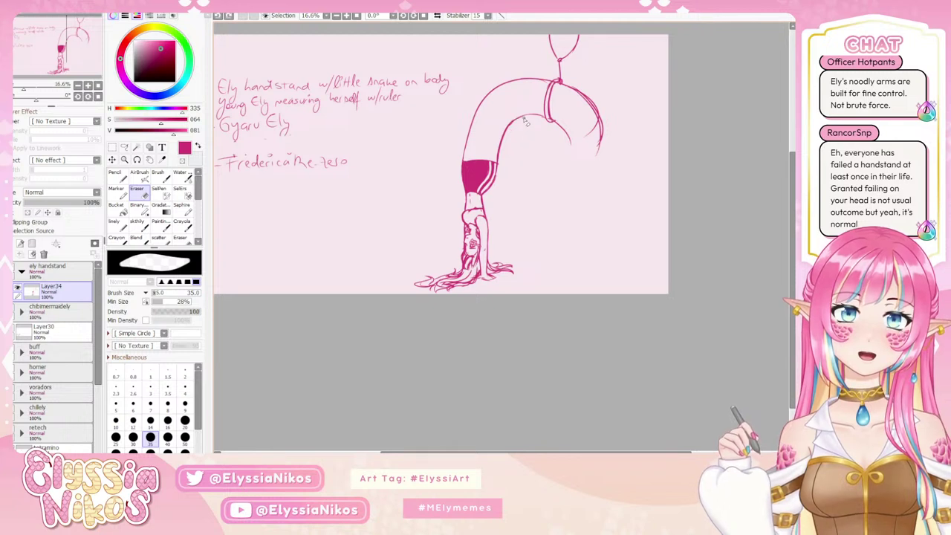
pyautogui.click(137, 222)
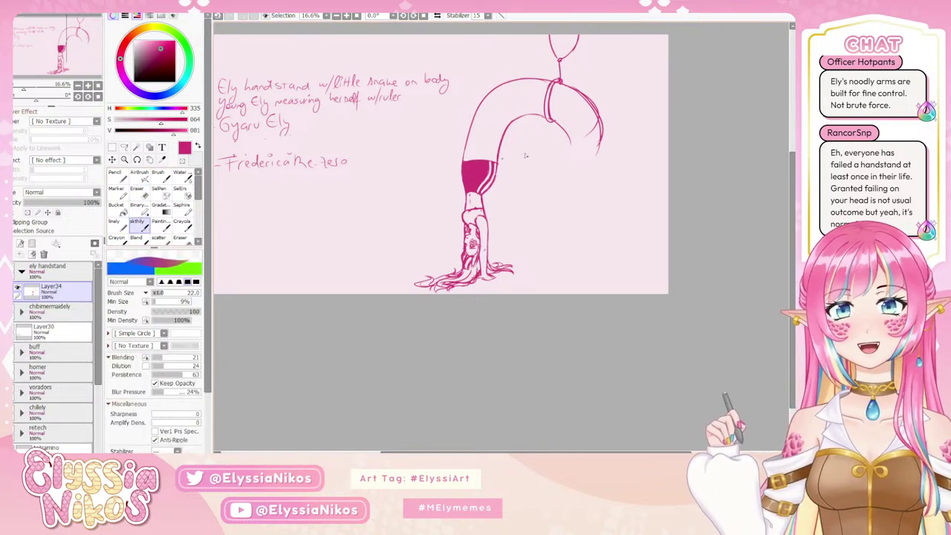
pyautogui.hotkey('ctrl', 'z')
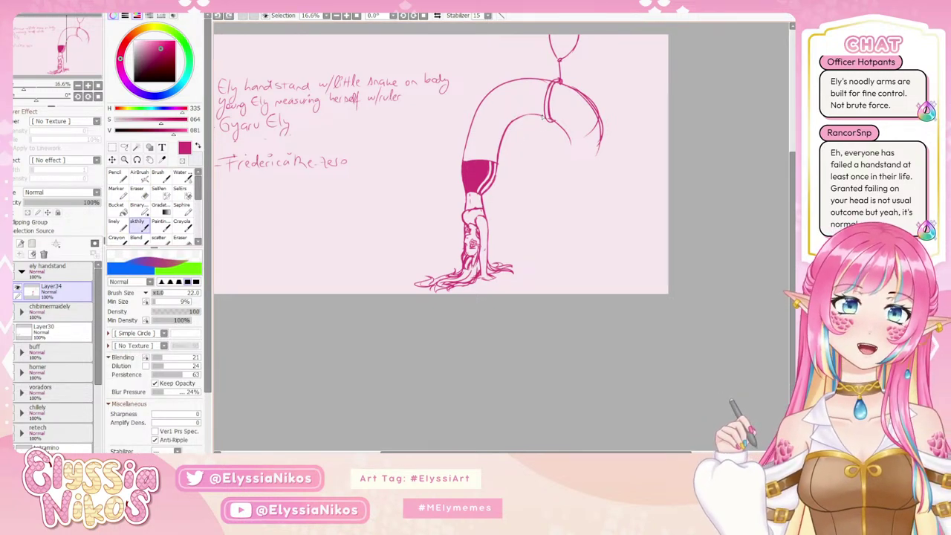
pyautogui.moveTo(546, 116); pyautogui.dragTo(515, 121)
pyautogui.hotkey('ctrl', 'z')
pyautogui.click(139, 193)
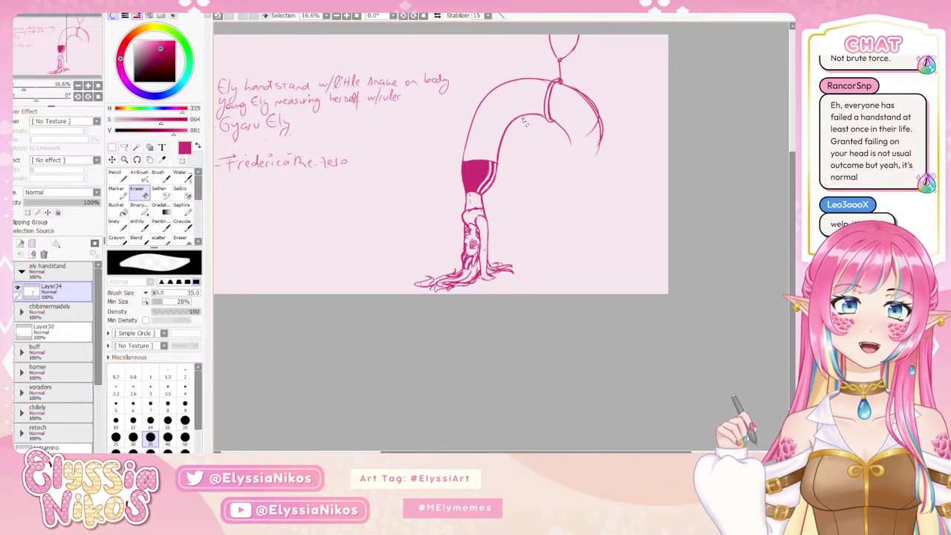
pyautogui.click(138, 221)
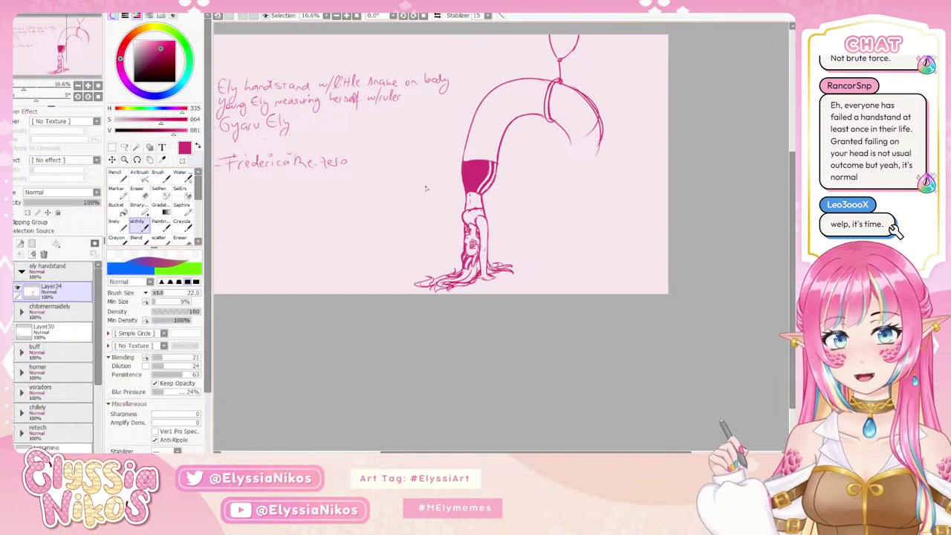
pyautogui.moveTo(36, 97); pyautogui.dragTo(56, 97)
pyautogui.moveTo(372, 157); pyautogui.dragTo(327, 127)
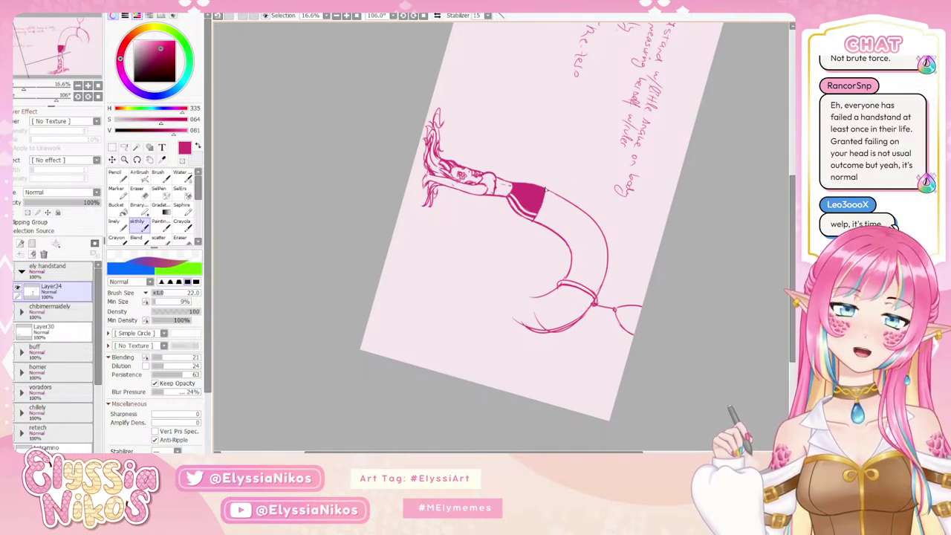
pyautogui.click(98, 98)
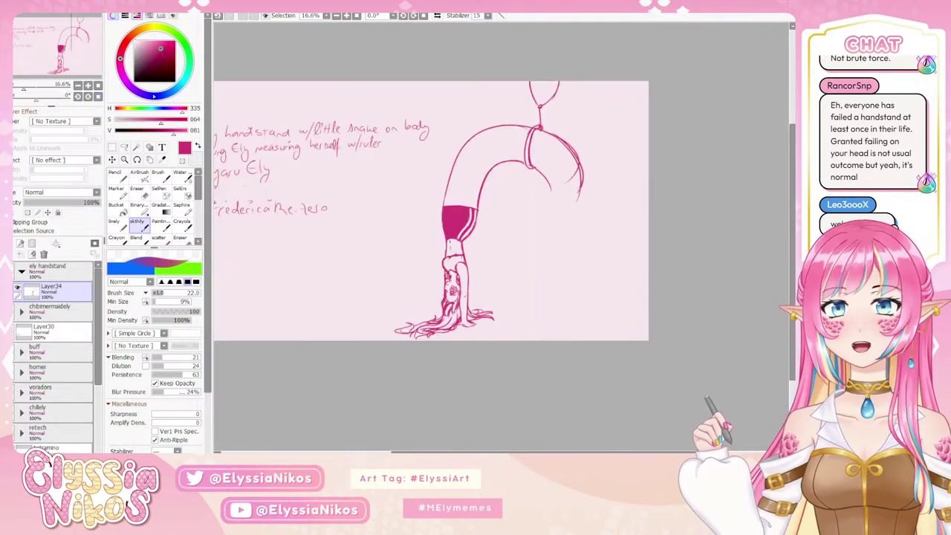
pyautogui.moveTo(507, 188); pyautogui.dragTo(497, 152)
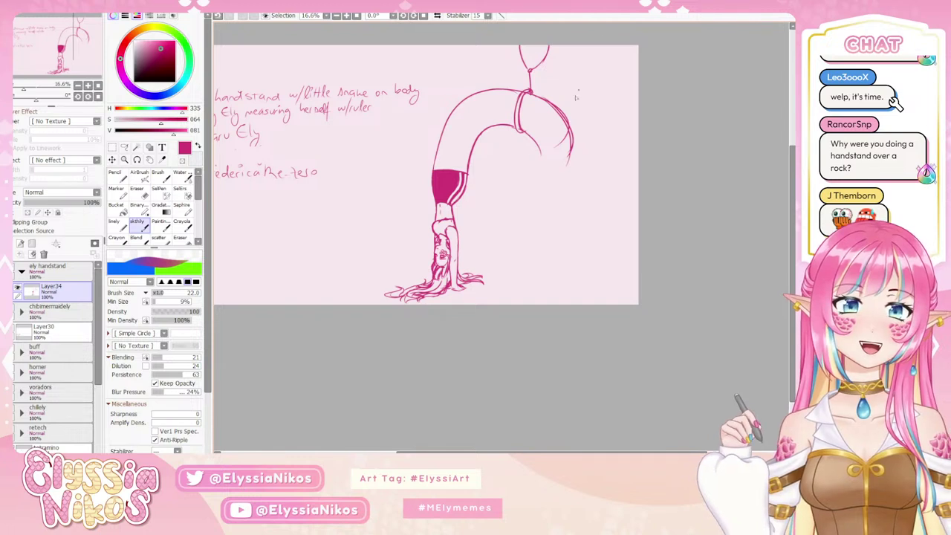
# - Extend the outer contour of the bent legs downward past the band
pyautogui.moveTo(576, 98); pyautogui.dragTo(543, 102)
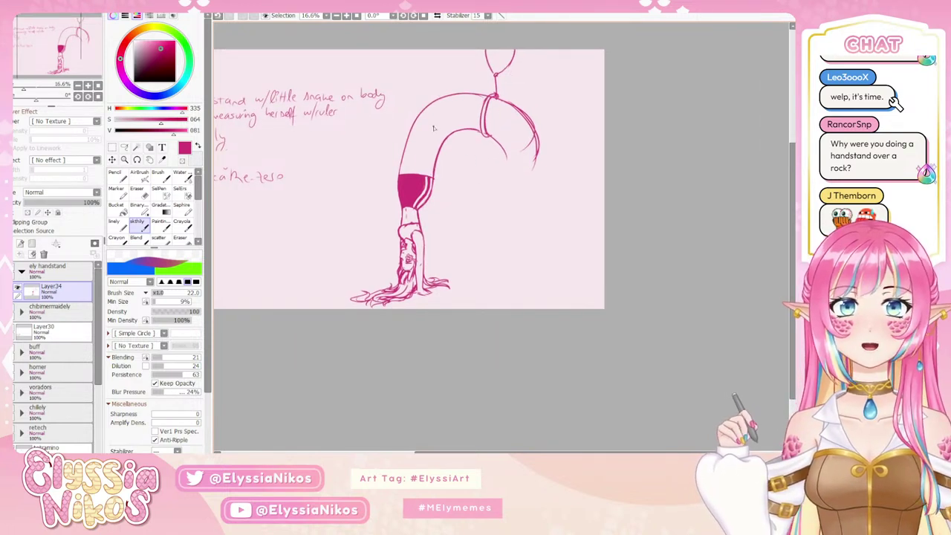
pyautogui.moveTo(529, 123); pyautogui.dragTo(536, 184)
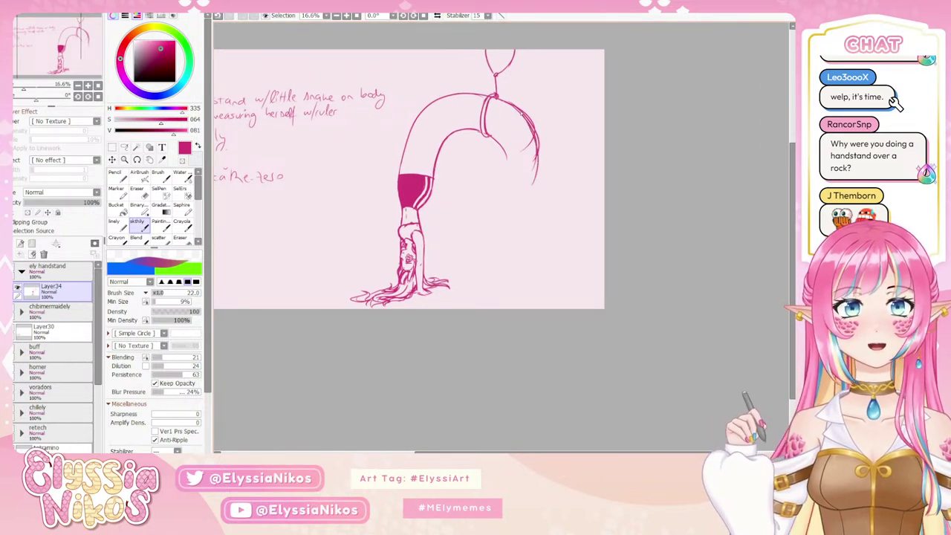
pyautogui.moveTo(501, 97)
pyautogui.mouseDown()
pyautogui.moveTo(538, 152)
pyautogui.moveTo(536, 212)
pyautogui.mouseUp()
pyautogui.hotkey('ctrl', 'z')
# - Try several short strokes for the inner contour of the legs hanging below the band
pyautogui.moveTo(491, 136); pyautogui.dragTo(505, 180)
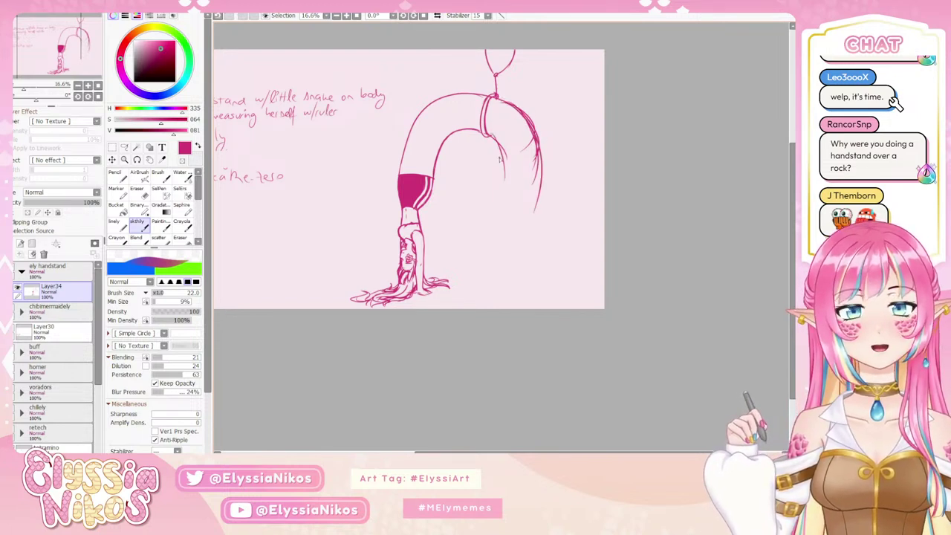
pyautogui.hotkey('ctrl', 'z')
pyautogui.moveTo(490, 133)
pyautogui.mouseDown()
pyautogui.moveTo(499, 176)
pyautogui.moveTo(505, 188)
pyautogui.moveTo(504, 162)
pyautogui.moveTo(515, 195)
pyautogui.mouseUp()
pyautogui.hotkey('ctrl', 'z')
pyautogui.hotkey('ctrl', 'z')
pyautogui.hotkey('ctrl', 'z')
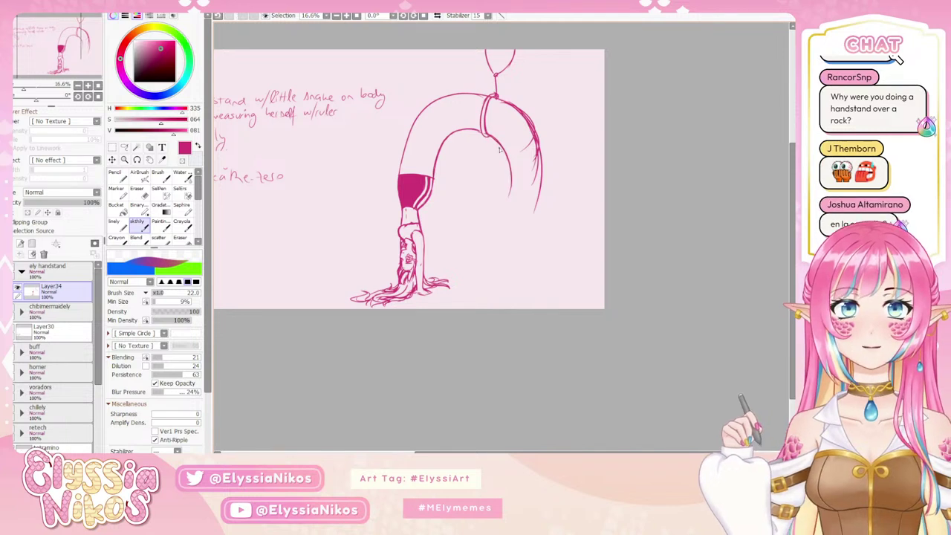
pyautogui.hotkey('ctrl', 'z')
pyautogui.moveTo(490, 135); pyautogui.dragTo(511, 165)
pyautogui.hotkey('ctrl', 'z')
pyautogui.hotkey('ctrl', 'z')
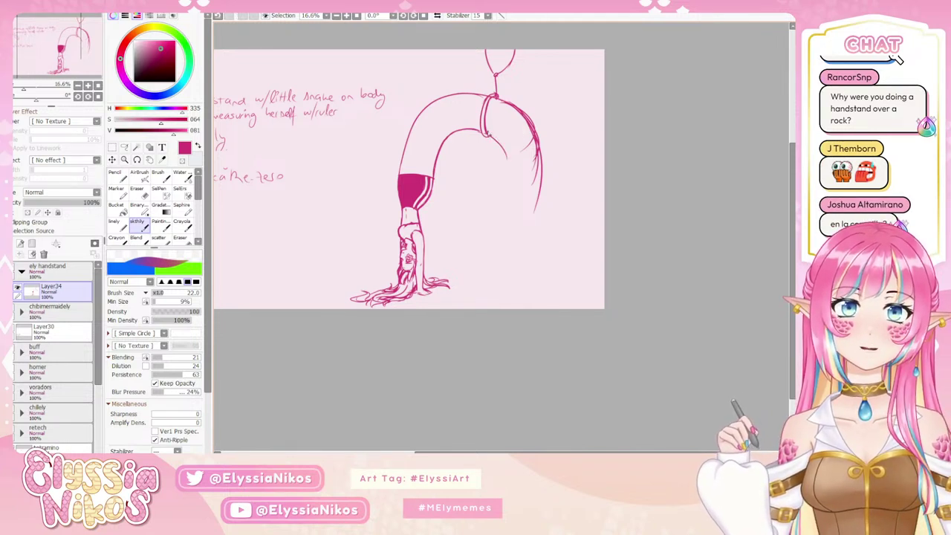
# - Draw a long inner contour hanging down to near the hand level and lengthen the outer contour of the legs
pyautogui.moveTo(488, 134)
pyautogui.mouseDown()
pyautogui.moveTo(509, 175)
pyautogui.moveTo(507, 216)
pyautogui.mouseUp()
pyautogui.hotkey('ctrl', 'z')
pyautogui.moveTo(498, 143); pyautogui.dragTo(506, 230)
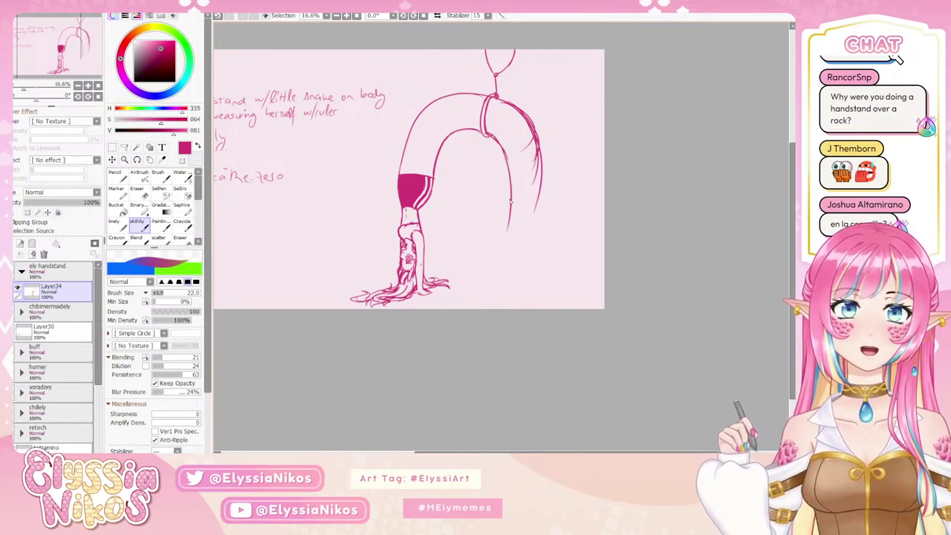
pyautogui.hotkey('ctrl', 'z')
pyautogui.moveTo(498, 141); pyautogui.dragTo(506, 280)
pyautogui.hotkey('ctrl', 'z')
pyautogui.moveTo(507, 211); pyautogui.dragTo(511, 287)
pyautogui.hotkey('ctrl', 'z')
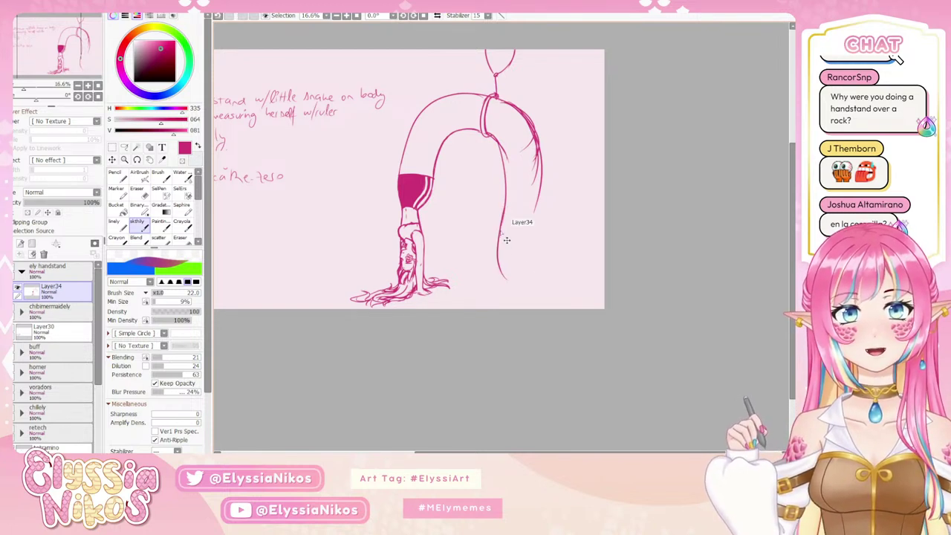
pyautogui.moveTo(497, 245); pyautogui.dragTo(505, 291)
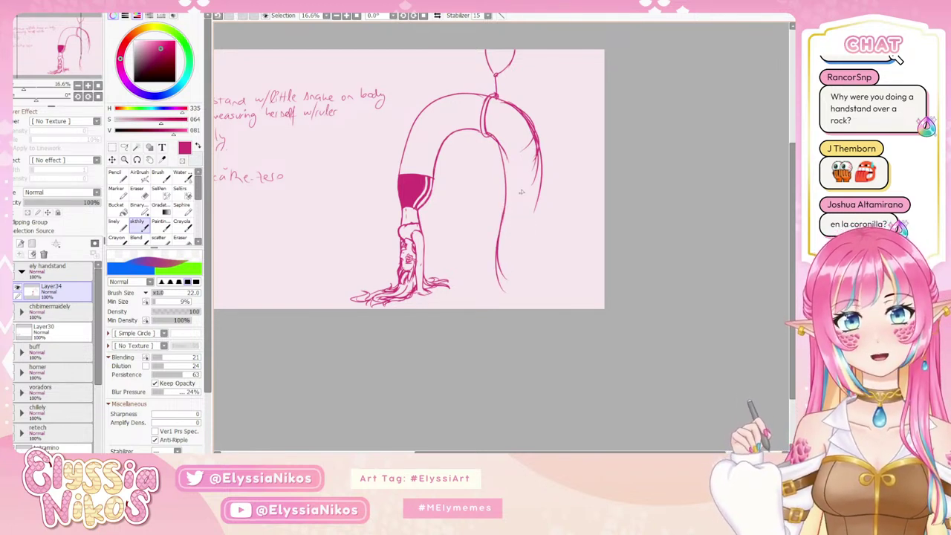
pyautogui.moveTo(539, 154); pyautogui.dragTo(518, 261)
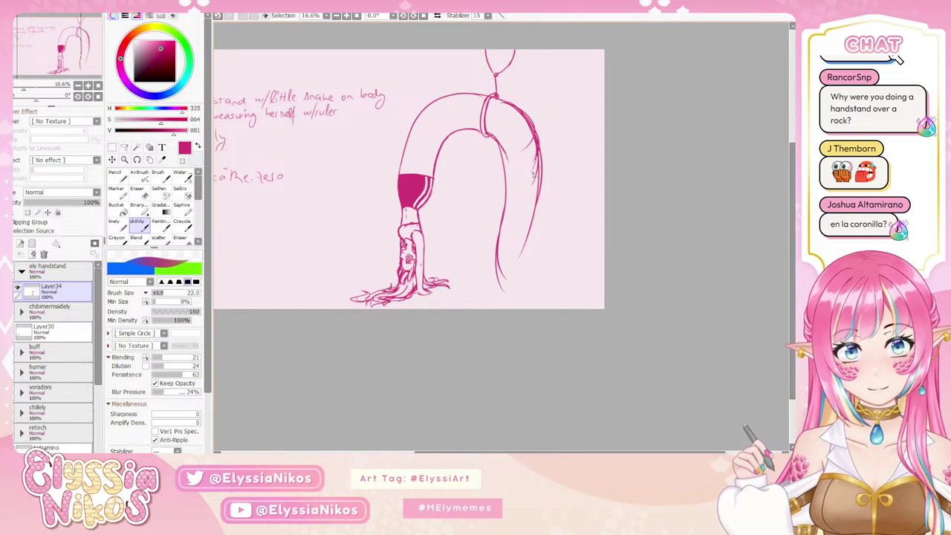
# - Erase the hanging leg lines beyond the band with a large eraser
pyautogui.moveTo(496, 188); pyautogui.dragTo(543, 194)
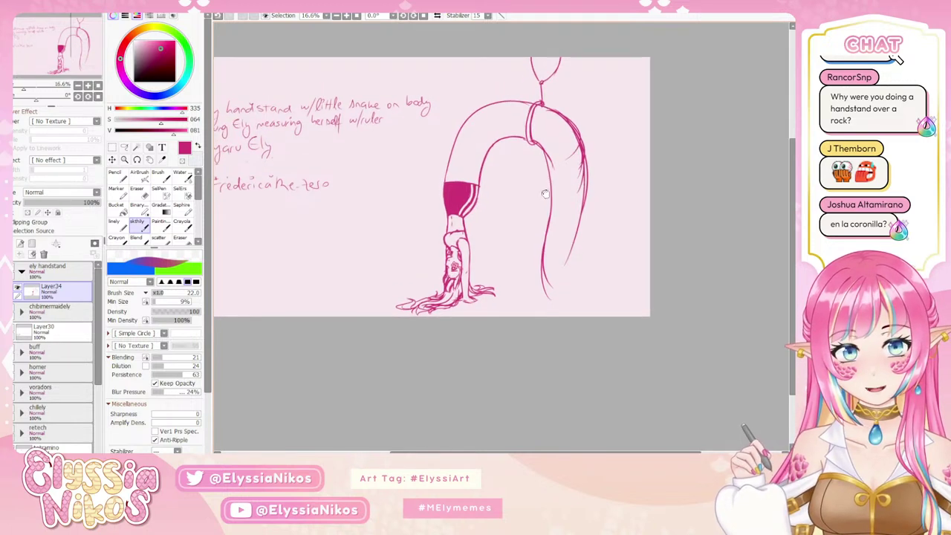
pyautogui.click(138, 192)
pyautogui.moveTo(542, 295)
pyautogui.mouseDown()
pyautogui.moveTo(513, 285)
pyautogui.moveTo(583, 111)
pyautogui.moveTo(548, 107)
pyautogui.moveTo(527, 131)
pyautogui.mouseUp()
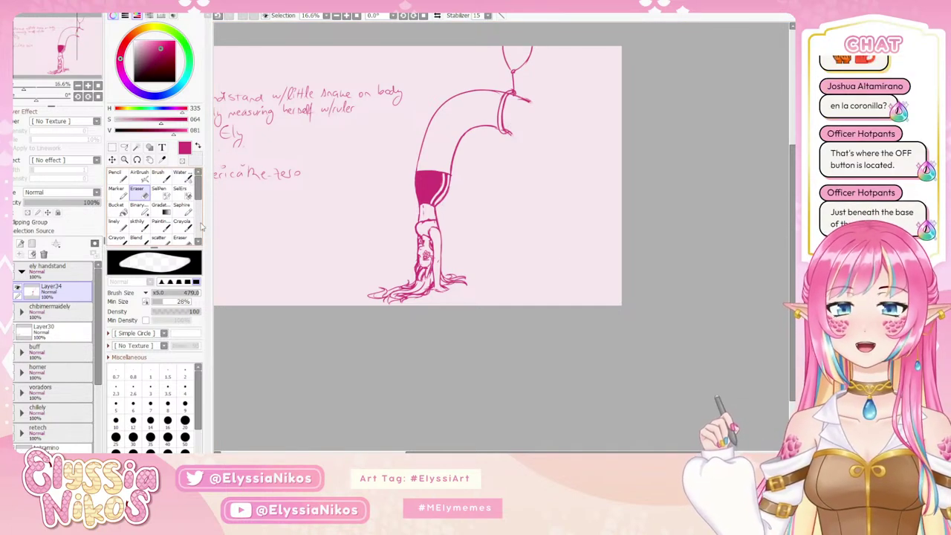
# - Erase the band, its string and the leftover line ends at the tip of the bent legs
pyautogui.click(138, 225)
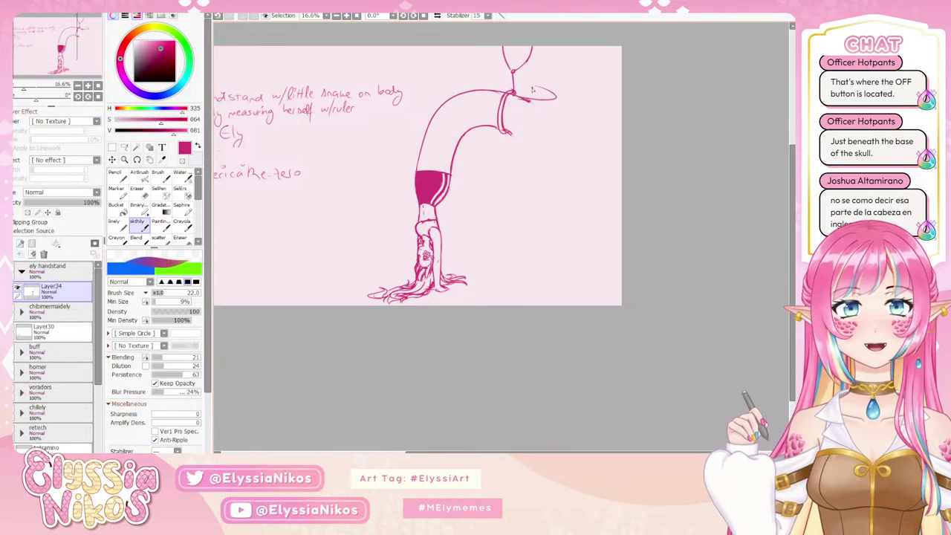
pyautogui.click(139, 179)
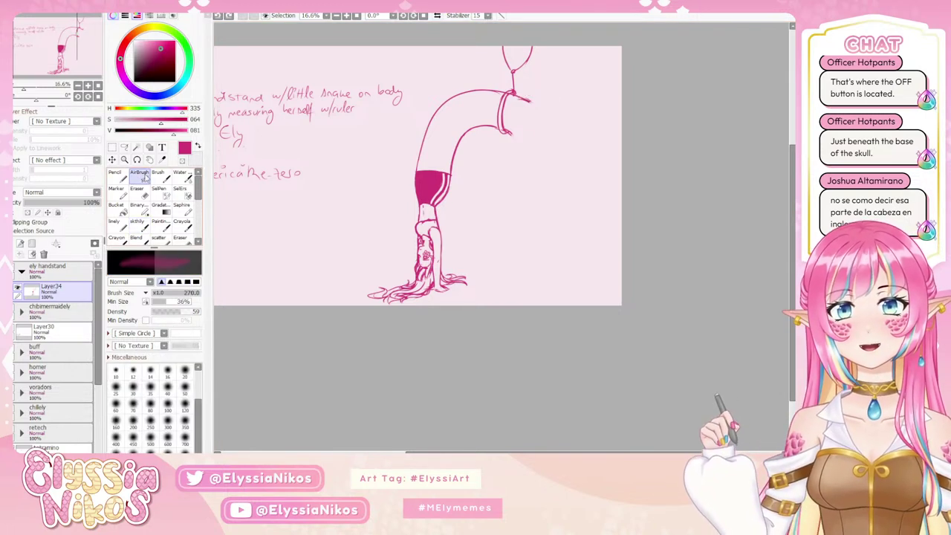
pyautogui.click(136, 190)
pyautogui.moveTo(548, 131)
pyautogui.mouseDown()
pyautogui.moveTo(517, 82)
pyautogui.moveTo(530, 29)
pyautogui.moveTo(509, 135)
pyautogui.moveTo(512, 115)
pyautogui.moveTo(491, 135)
pyautogui.mouseUp()
# - Draw the legs' outer contour curving over in a rounded bend and folding back behind the upright section
pyautogui.click(138, 223)
pyautogui.hotkey('ctrl', 'z')
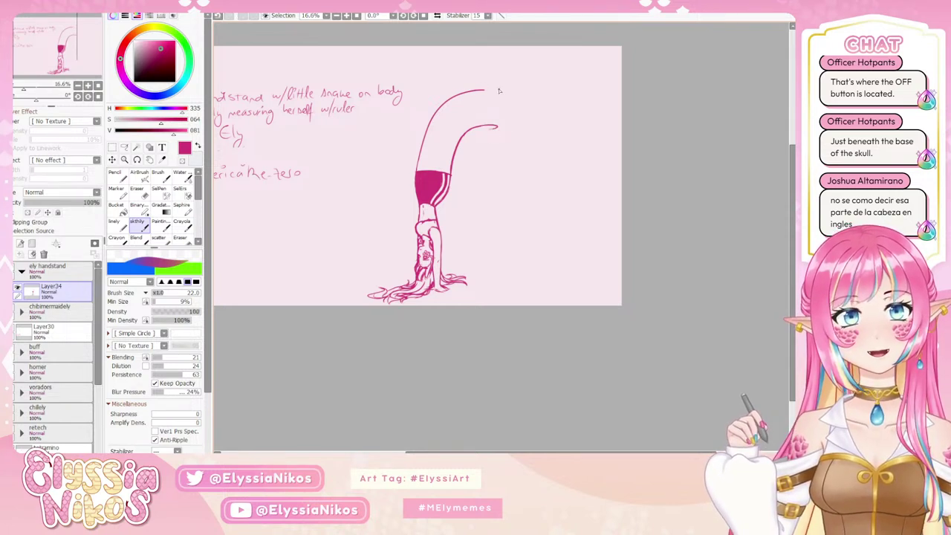
pyautogui.hotkey('ctrl', 'z')
pyautogui.moveTo(487, 90)
pyautogui.mouseDown()
pyautogui.moveTo(531, 119)
pyautogui.moveTo(535, 141)
pyautogui.mouseUp()
pyautogui.hotkey('ctrl', 'z')
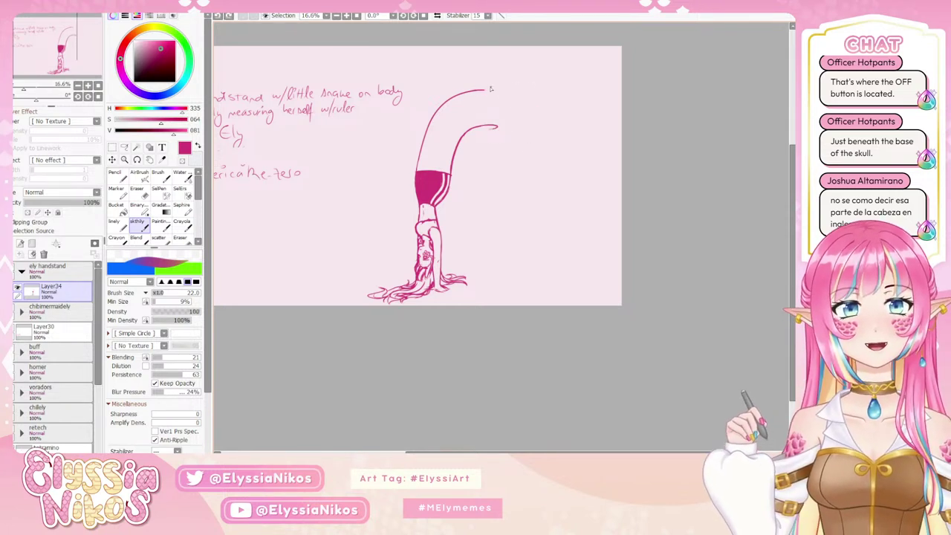
pyautogui.moveTo(484, 89)
pyautogui.mouseDown()
pyautogui.moveTo(533, 129)
pyautogui.moveTo(534, 121)
pyautogui.moveTo(504, 161)
pyautogui.moveTo(516, 158)
pyautogui.moveTo(469, 155)
pyautogui.mouseUp()
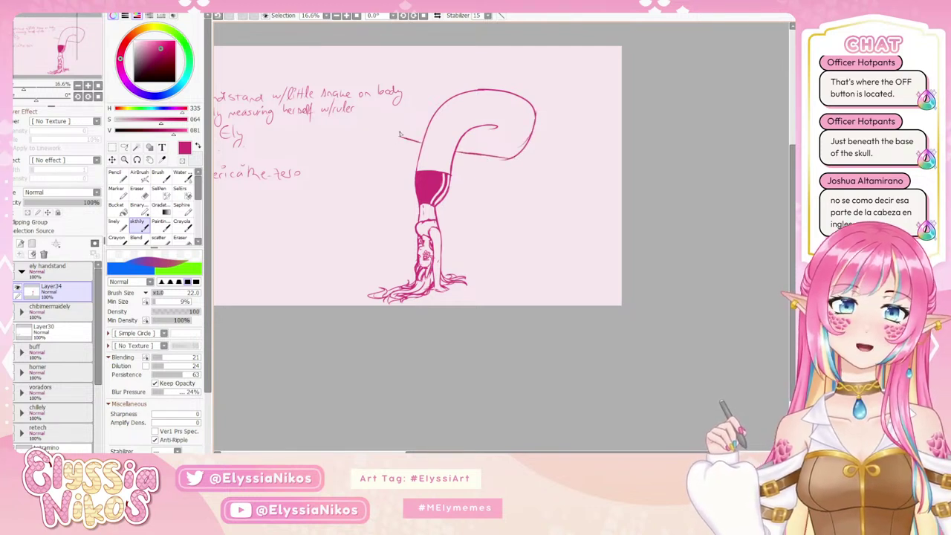
# - Draw the folded legs emerging on the other side, with a short inner contour and a curved outer contour drooping down
pyautogui.moveTo(393, 145); pyautogui.dragTo(420, 141)
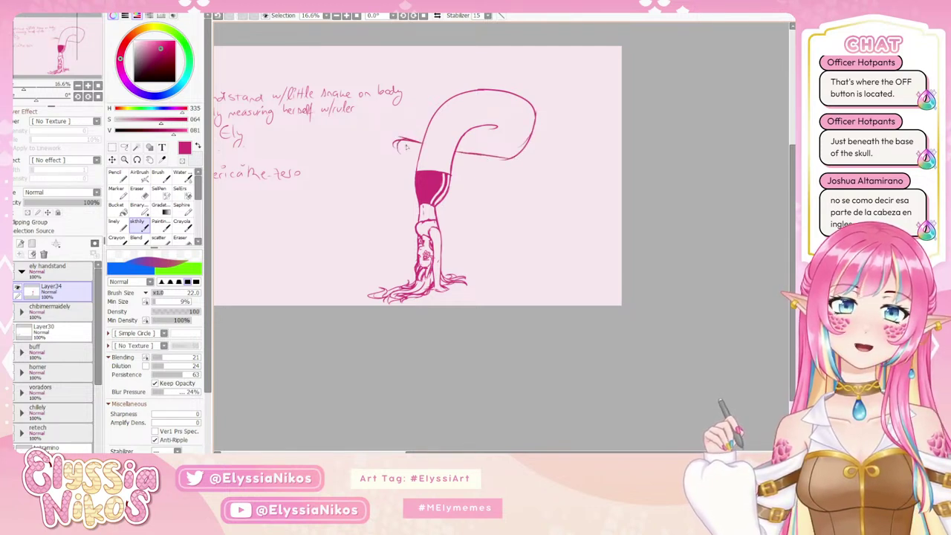
pyautogui.moveTo(438, 104); pyautogui.dragTo(381, 122)
pyautogui.hotkey('ctrl', 'z')
pyautogui.moveTo(440, 109); pyautogui.dragTo(372, 139)
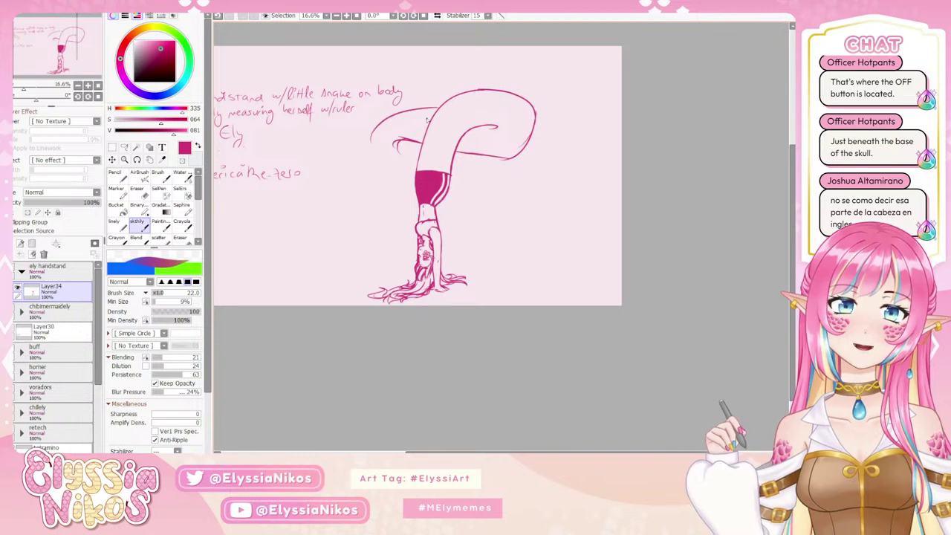
pyautogui.hotkey('ctrl', 'z')
pyautogui.moveTo(437, 107)
pyautogui.mouseDown()
pyautogui.moveTo(378, 128)
pyautogui.moveTo(381, 159)
pyautogui.mouseUp()
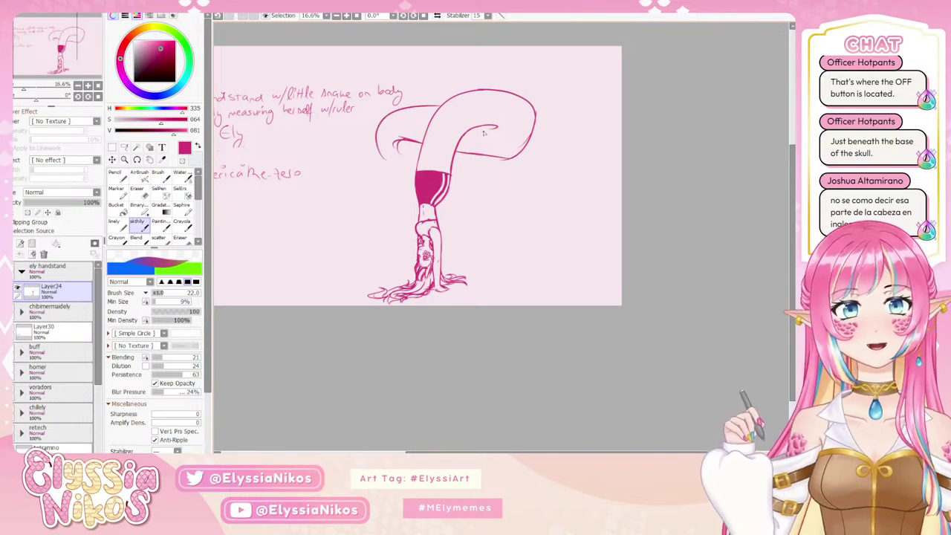
# - Draw double-line rope segments across the folded legs and upper bend, and extend the rope vertically above the bend
pyautogui.hotkey('ctrl', 'z')
pyautogui.moveTo(478, 150)
pyautogui.mouseDown()
pyautogui.moveTo(486, 128)
pyautogui.moveTo(480, 154)
pyautogui.moveTo(477, 129)
pyautogui.moveTo(473, 154)
pyautogui.mouseUp()
pyautogui.hotkey('ctrl', 'z')
pyautogui.hotkey('ctrl', 'z')
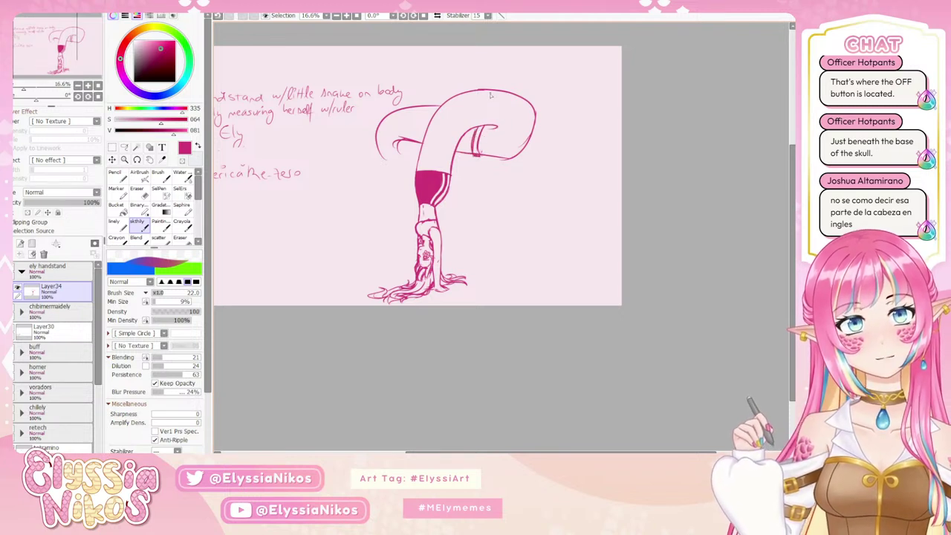
pyautogui.moveTo(491, 92); pyautogui.dragTo(490, 130)
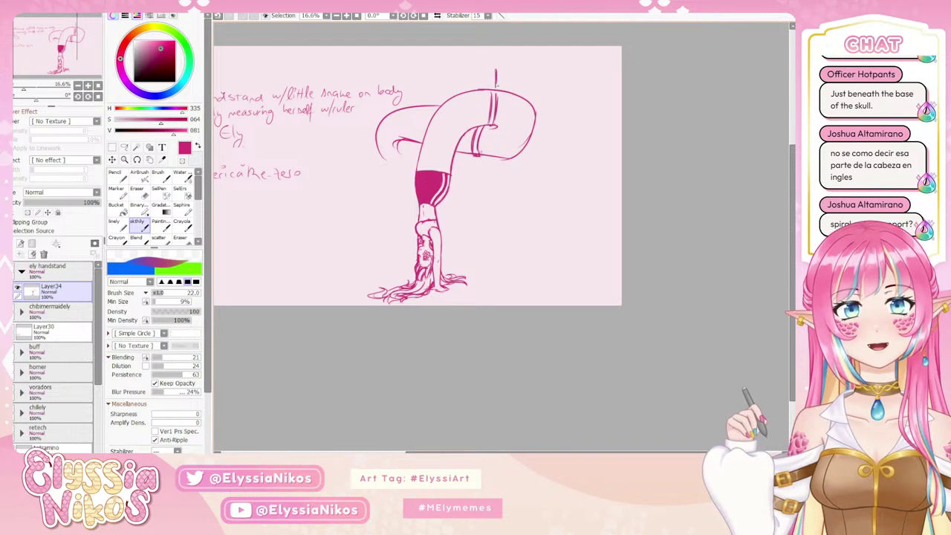
pyautogui.moveTo(496, 88); pyautogui.dragTo(496, 64)
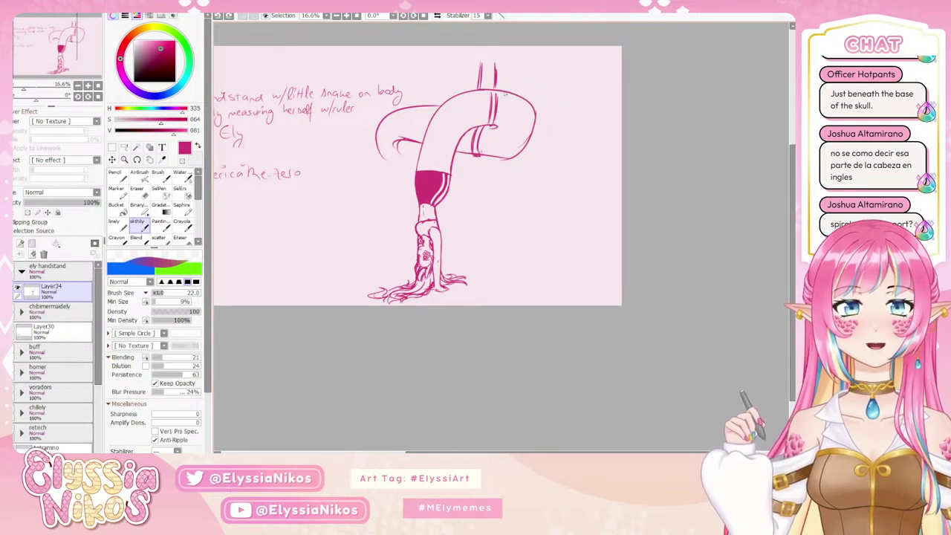
# - Redraw the outer contour of the bent legs as a wider bend that droops lower before folding back
pyautogui.moveTo(508, 93)
pyautogui.mouseDown()
pyautogui.moveTo(552, 153)
pyautogui.moveTo(551, 117)
pyautogui.moveTo(554, 174)
pyautogui.mouseUp()
pyautogui.hotkey('ctrl', 'z')
pyautogui.hotkey('ctrl', 'z')
pyautogui.moveTo(484, 156)
pyautogui.mouseDown()
pyautogui.moveTo(508, 176)
pyautogui.moveTo(492, 159)
pyautogui.moveTo(543, 176)
pyautogui.moveTo(556, 162)
pyautogui.moveTo(544, 179)
pyautogui.moveTo(556, 167)
pyautogui.mouseUp()
pyautogui.hotkey('ctrl', 'z')
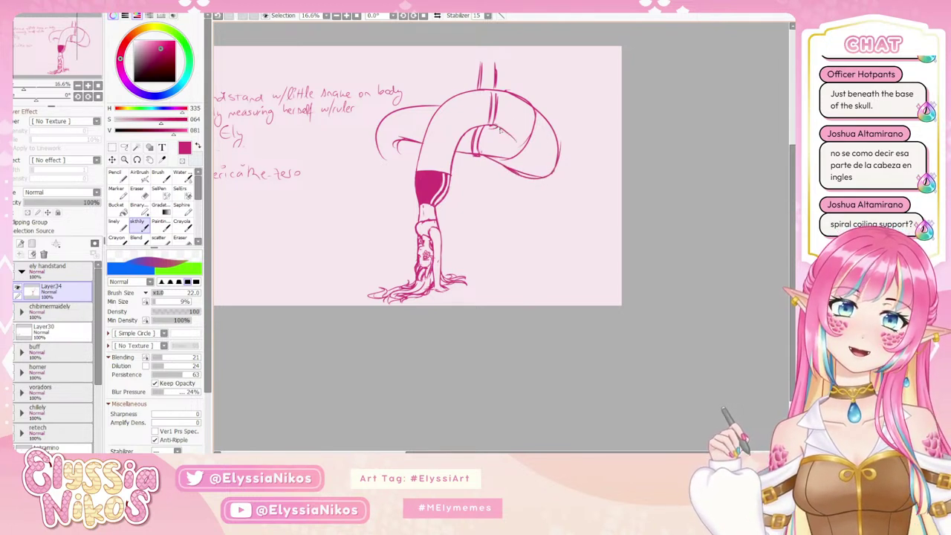
# - Draw a short inner curve inside the widened bend, then erase the old bend contour and the drooping lower edge
pyautogui.moveTo(500, 130); pyautogui.dragTo(510, 142)
pyautogui.press('e')
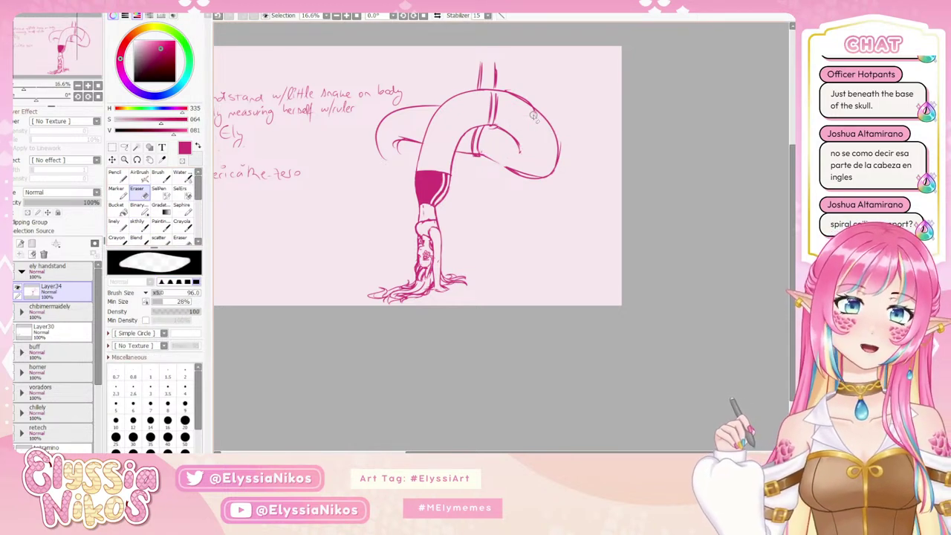
pyautogui.moveTo(567, 173)
pyautogui.mouseDown()
pyautogui.moveTo(505, 159)
pyautogui.moveTo(538, 177)
pyautogui.mouseUp()
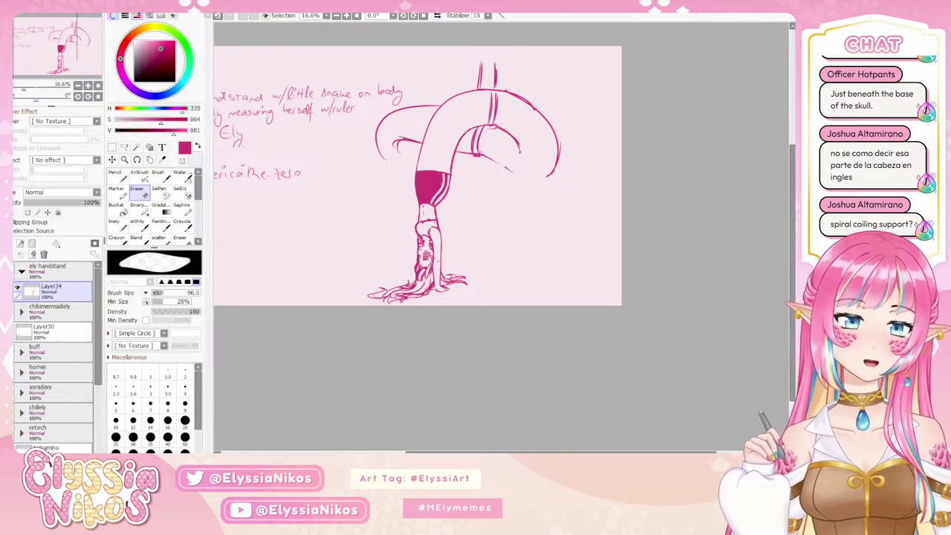
# - Draw a rounded lower end on the bend and run its underside back up to the rope around the folded legs
pyautogui.click(136, 230)
pyautogui.moveTo(516, 149)
pyautogui.mouseDown()
pyautogui.moveTo(468, 158)
pyautogui.moveTo(458, 182)
pyautogui.mouseUp()
pyautogui.hotkey('ctrl', 'z')
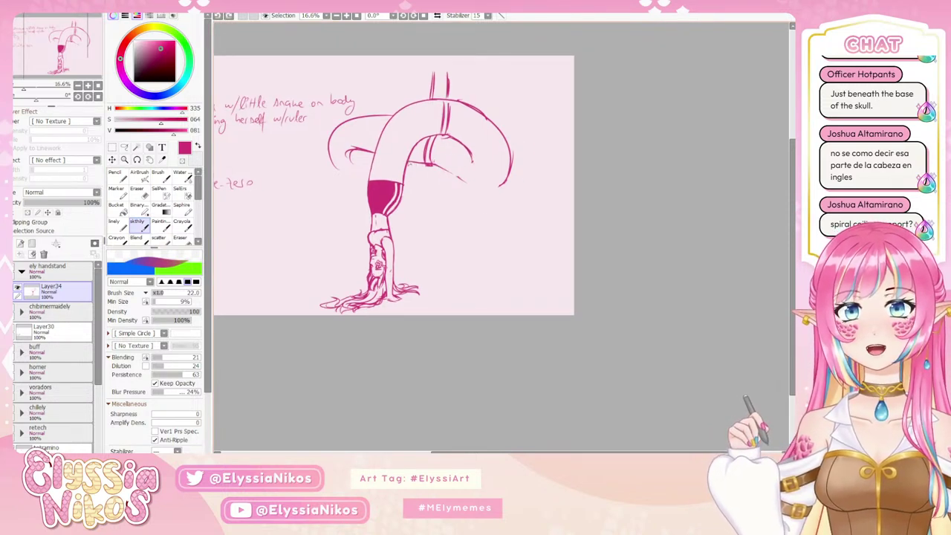
pyautogui.moveTo(408, 160)
pyautogui.mouseDown()
pyautogui.moveTo(492, 201)
pyautogui.moveTo(507, 185)
pyautogui.moveTo(487, 183)
pyautogui.moveTo(498, 189)
pyautogui.moveTo(511, 176)
pyautogui.moveTo(496, 195)
pyautogui.moveTo(514, 146)
pyautogui.mouseUp()
pyautogui.hotkey('ctrl', 'z')
pyautogui.hotkey('ctrl', 'z')
pyautogui.hotkey('ctrl', 'z')
pyautogui.hotkey('ctrl', 'z')
pyautogui.hotkey('ctrl', 'z')
pyautogui.hotkey('ctrl', 'z')
pyautogui.hotkey('ctrl', 'z')
pyautogui.hotkey('ctrl', 'z')
pyautogui.hotkey('ctrl', 'z')
pyautogui.hotkey('ctrl', 'z')
pyautogui.hotkey('ctrl', 'z')
pyautogui.hotkey('ctrl', 'z')
pyautogui.hotkey('ctrl', 'z')
pyautogui.hotkey('ctrl', 'z')
pyautogui.hotkey('ctrl', 'z')
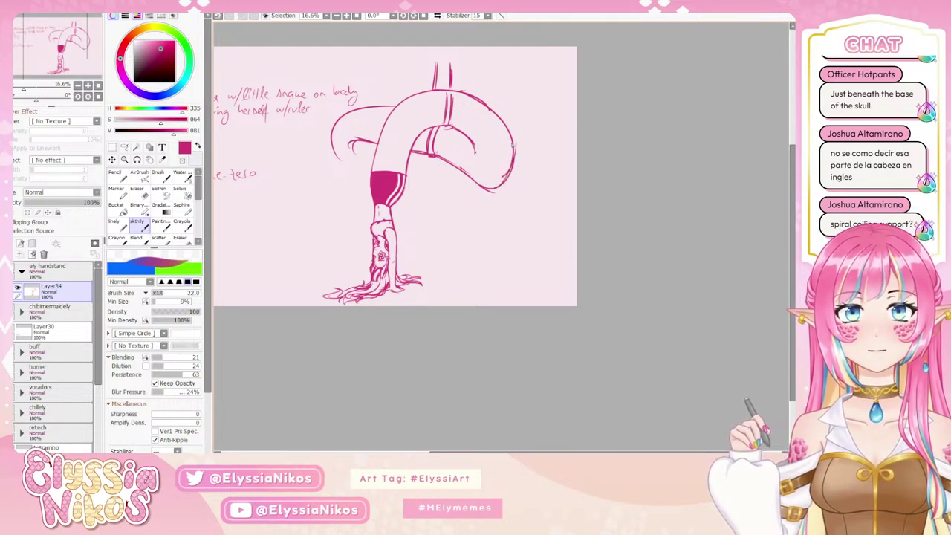
# - Clean up the bend's outer contour and retouch the underside of the folded legs beside the rope
pyautogui.press('e')
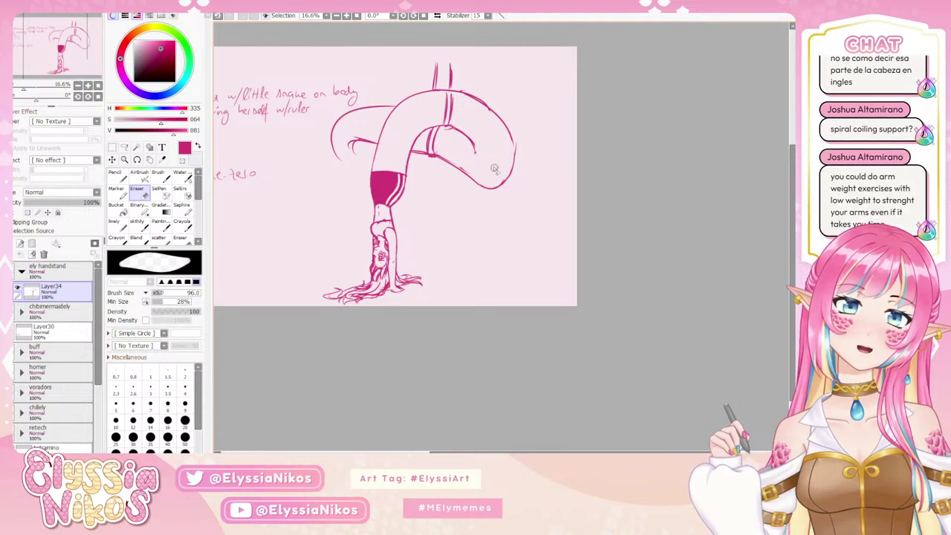
pyautogui.click(138, 223)
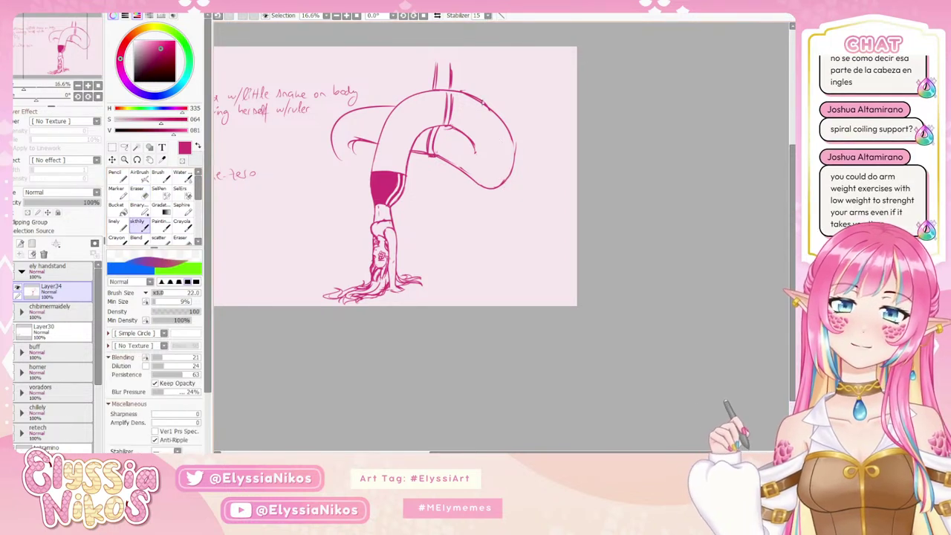
pyautogui.hotkey('ctrl', 'z')
pyautogui.moveTo(470, 95)
pyautogui.mouseDown()
pyautogui.moveTo(507, 133)
pyautogui.moveTo(505, 122)
pyautogui.moveTo(514, 152)
pyautogui.moveTo(513, 137)
pyautogui.mouseUp()
pyautogui.hotkey('ctrl', 'z')
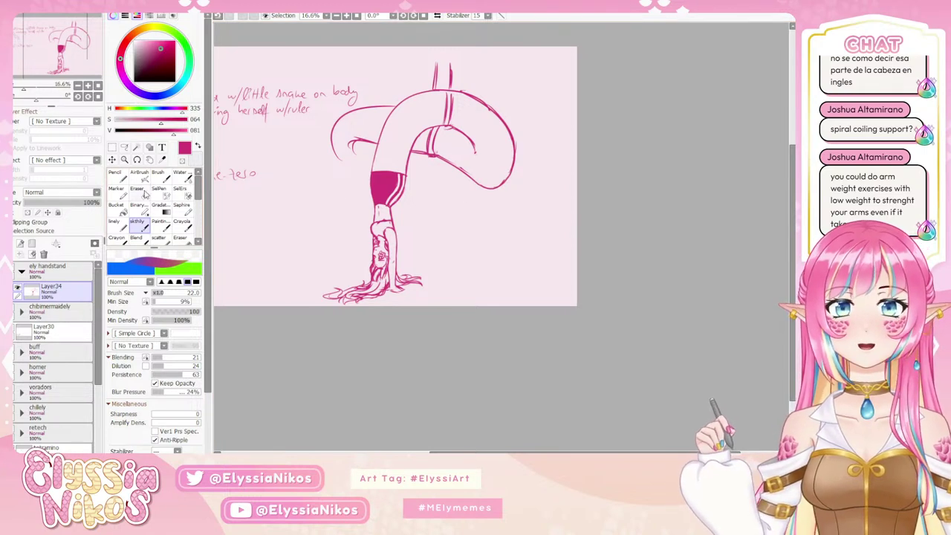
pyautogui.hotkey('ctrl', 'z')
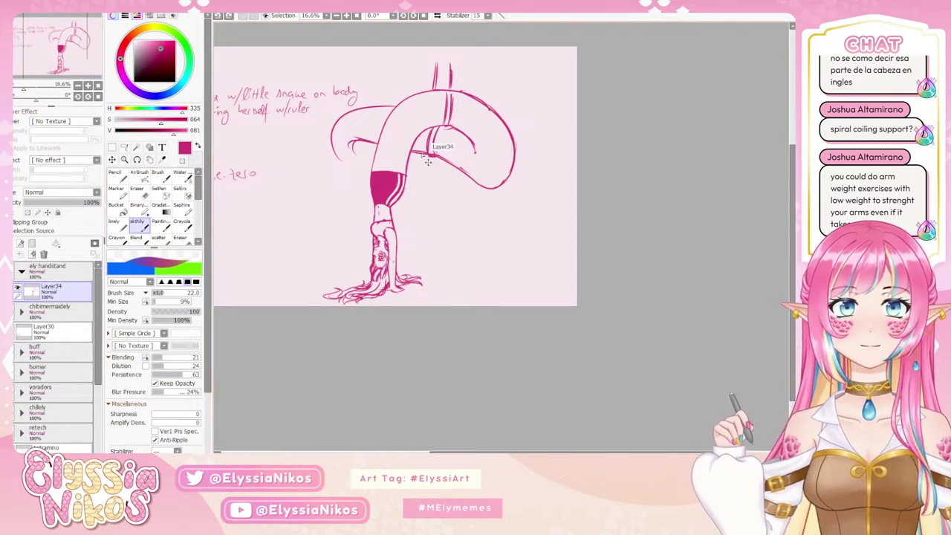
pyautogui.moveTo(410, 151); pyautogui.dragTo(428, 154)
pyautogui.hotkey('ctrl', 'z')
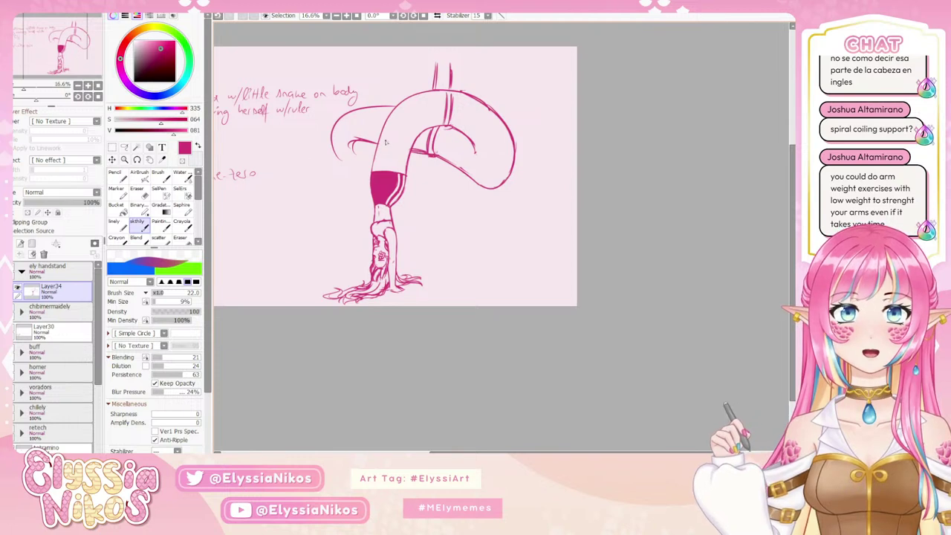
# - Erase the short drooping leg contours on the far side of the upright legs
pyautogui.press('e')
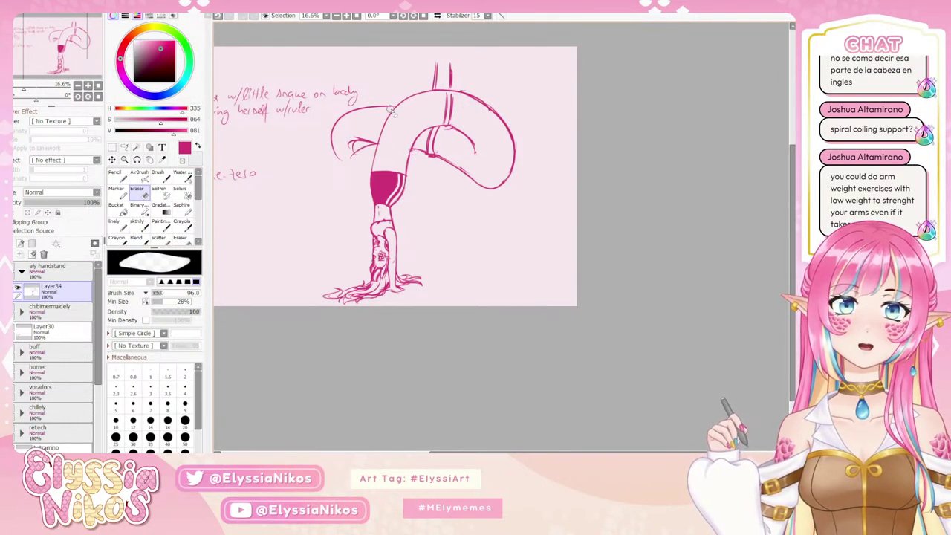
pyautogui.moveTo(393, 110)
pyautogui.mouseDown()
pyautogui.moveTo(359, 114)
pyautogui.moveTo(376, 101)
pyautogui.moveTo(364, 111)
pyautogui.mouseUp()
pyautogui.moveTo(336, 154)
pyautogui.mouseDown()
pyautogui.moveTo(362, 107)
pyautogui.moveTo(355, 146)
pyautogui.mouseUp()
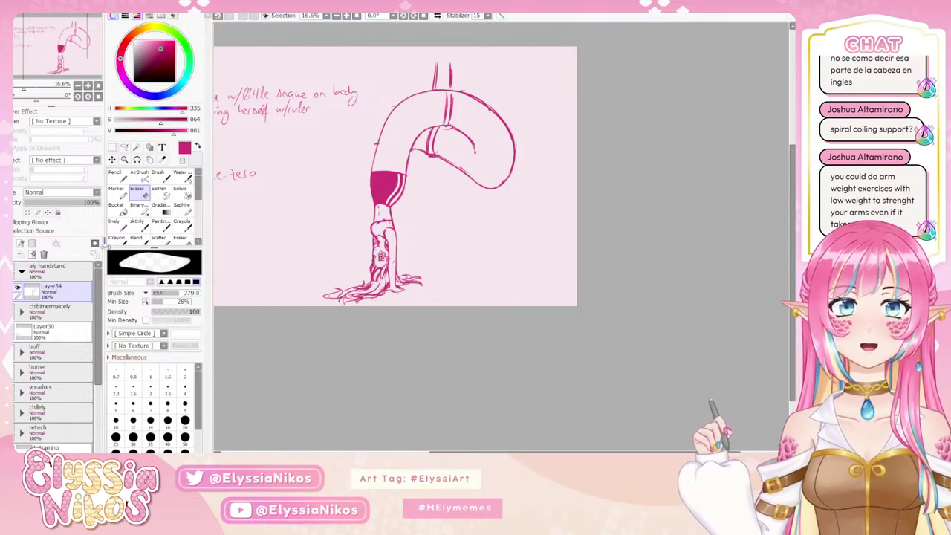
# - Draw a long outer contour that arches out from behind the upright legs and hangs down toward the floor
pyautogui.click(138, 224)
pyautogui.moveTo(397, 109); pyautogui.dragTo(340, 145)
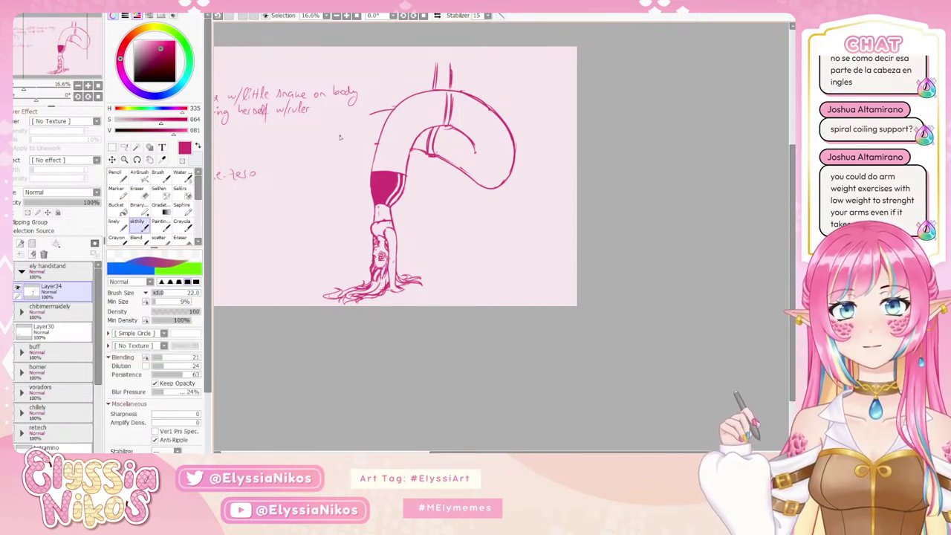
pyautogui.hotkey('ctrl', 'z')
pyautogui.moveTo(398, 107); pyautogui.dragTo(315, 170)
pyautogui.moveTo(364, 112)
pyautogui.mouseDown()
pyautogui.moveTo(305, 165)
pyautogui.moveTo(310, 257)
pyautogui.mouseUp()
pyautogui.hotkey('ctrl', 'z')
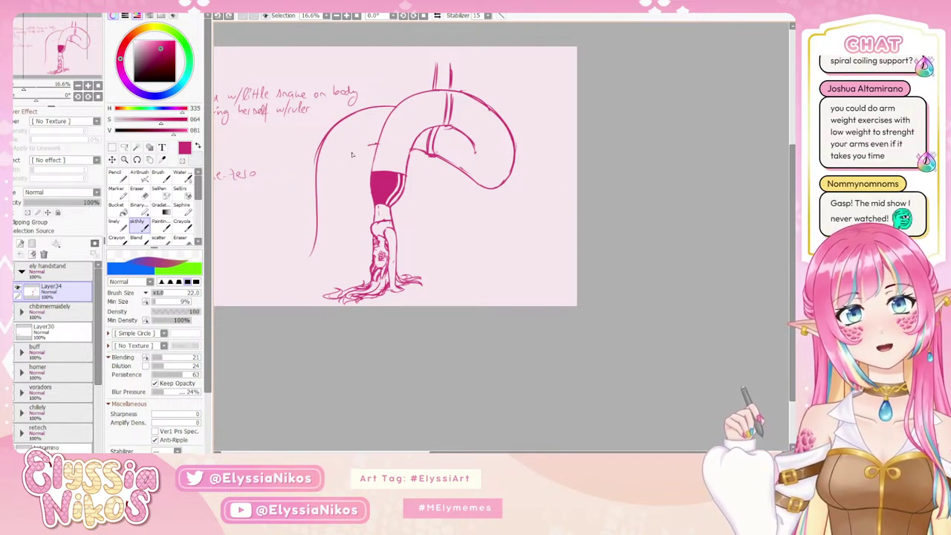
# - Draw the upper curve of the hanging legs' inner contour, starting behind the upright legs just above the shorts
pyautogui.moveTo(353, 155); pyautogui.dragTo(340, 193)
pyautogui.hotkey('ctrl', 'z')
pyautogui.moveTo(379, 144); pyautogui.dragTo(337, 220)
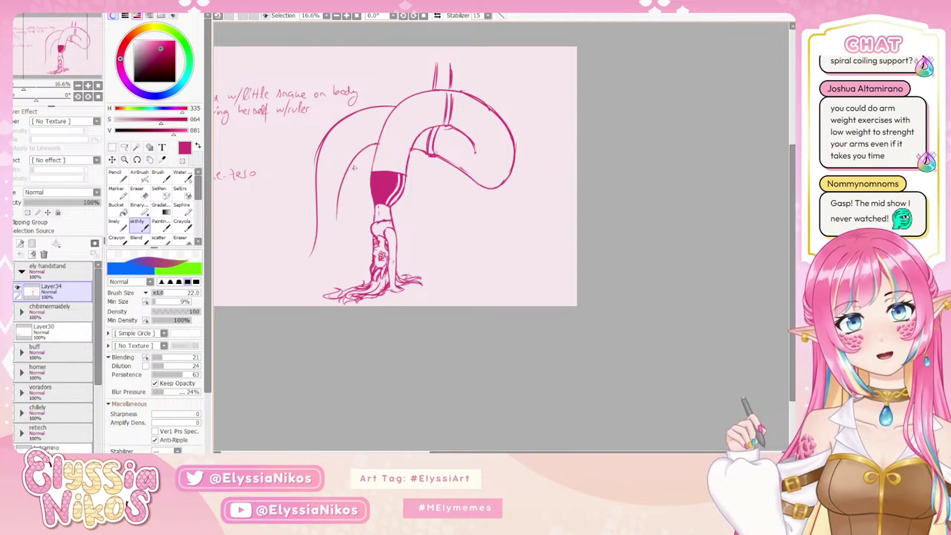
pyautogui.hotkey('ctrl', 'z')
pyautogui.moveTo(380, 145); pyautogui.dragTo(340, 218)
pyautogui.moveTo(345, 178); pyautogui.dragTo(333, 239)
# - Extend the hanging legs' inner contour down to the level of the hair on the floor
pyautogui.moveTo(342, 207); pyautogui.dragTo(321, 277)
pyautogui.moveTo(334, 243); pyautogui.dragTo(314, 287)
pyautogui.hotkey('ctrl', 'z')
pyautogui.hotkey('ctrl', 'z')
pyautogui.moveTo(339, 221); pyautogui.dragTo(315, 293)
pyautogui.hotkey('ctrl', 'z')
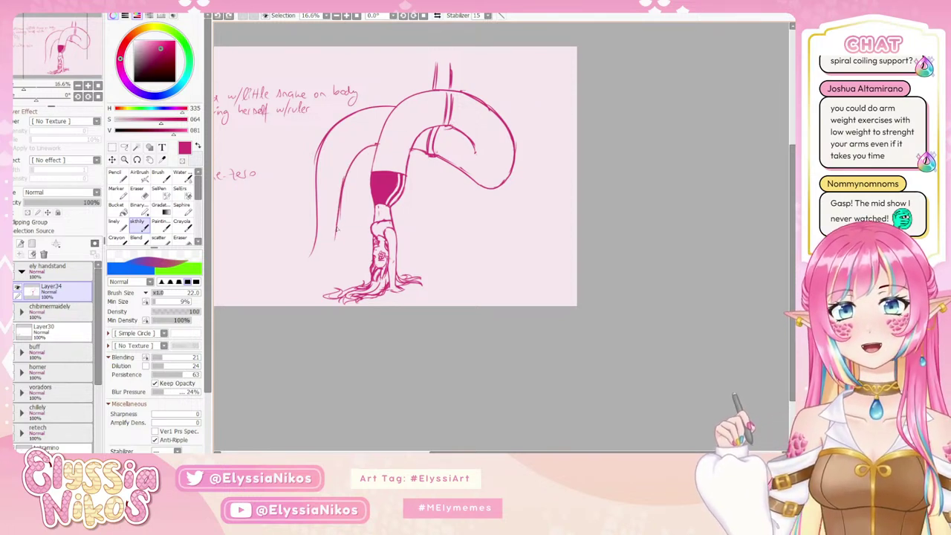
pyautogui.moveTo(337, 229); pyautogui.dragTo(321, 289)
pyautogui.hotkey('ctrl', 'z')
pyautogui.moveTo(338, 236); pyautogui.dragTo(325, 278)
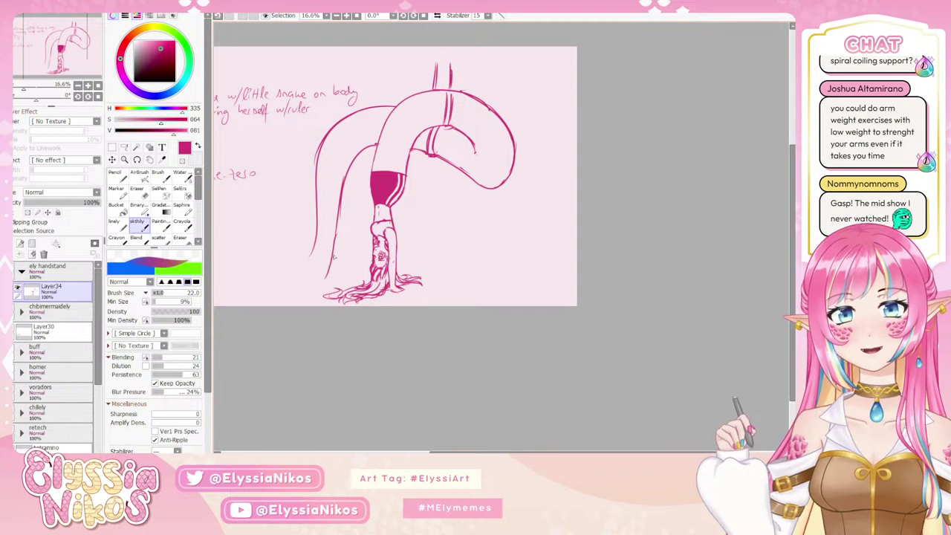
pyautogui.hotkey('ctrl', 'z')
pyautogui.moveTo(336, 239); pyautogui.dragTo(317, 286)
# - Join the hanging legs' contours at the bottom with a rounded foot pointing away from the figure
pyautogui.moveTo(316, 211); pyautogui.dragTo(316, 261)
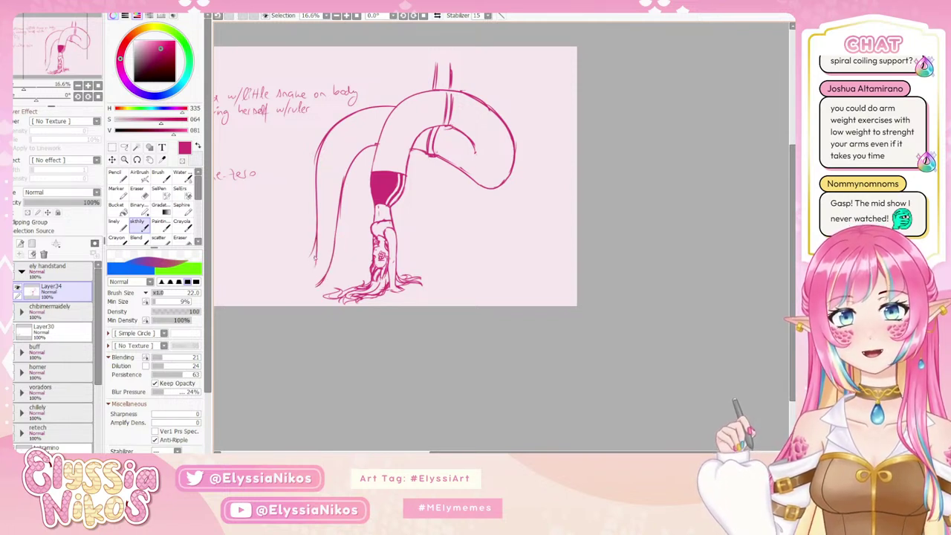
pyautogui.hotkey('ctrl', 'z')
pyautogui.moveTo(316, 214)
pyautogui.mouseDown()
pyautogui.moveTo(315, 261)
pyautogui.moveTo(301, 274)
pyautogui.moveTo(321, 285)
pyautogui.moveTo(336, 252)
pyautogui.moveTo(314, 275)
pyautogui.moveTo(331, 272)
pyautogui.mouseUp()
pyautogui.hotkey('ctrl', 'z')
pyautogui.hotkey('ctrl', 'z')
pyautogui.hotkey('ctrl', 'z')
pyautogui.hotkey('ctrl', 'z')
pyautogui.hotkey('ctrl', 'z')
pyautogui.hotkey('ctrl', 'z')
pyautogui.hotkey('ctrl', 'z')
pyautogui.hotkey('ctrl', 'z')
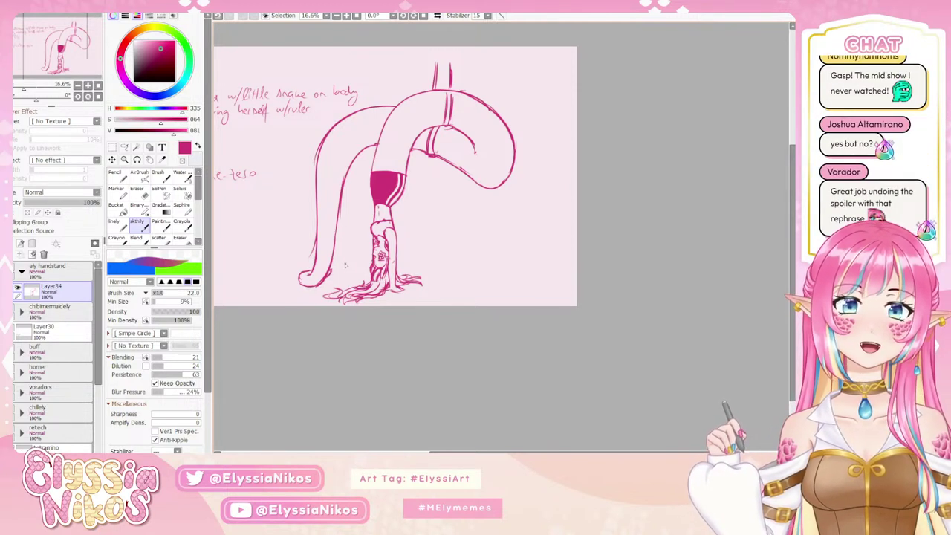
# - Erase the stray sketch lines along the outside of the hanging legs' outer contour
pyautogui.click(137, 188)
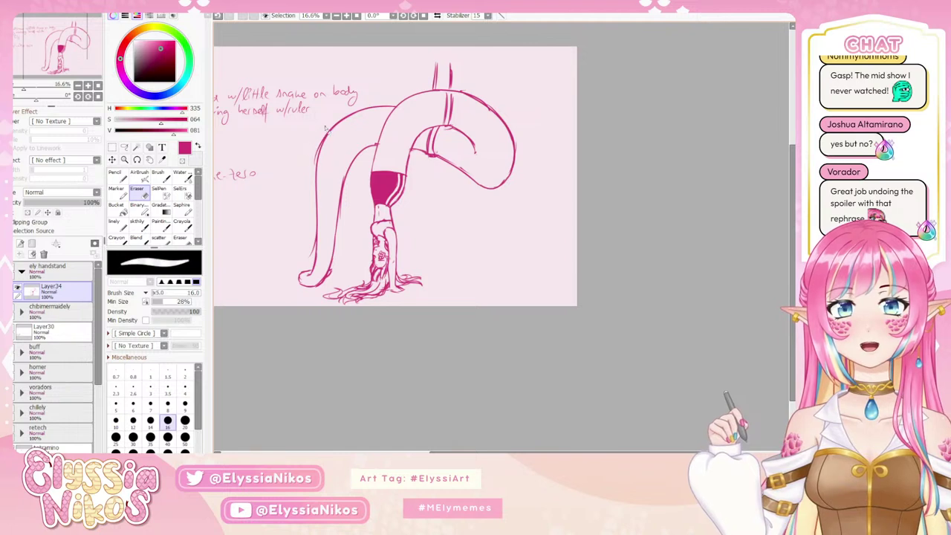
pyautogui.moveTo(314, 161); pyautogui.dragTo(324, 141)
pyautogui.moveTo(320, 157)
pyautogui.mouseDown()
pyautogui.moveTo(330, 157)
pyautogui.moveTo(312, 178)
pyautogui.moveTo(311, 258)
pyautogui.mouseUp()
pyautogui.hotkey('ctrl', 'z')
pyautogui.moveTo(309, 225); pyautogui.dragTo(311, 252)
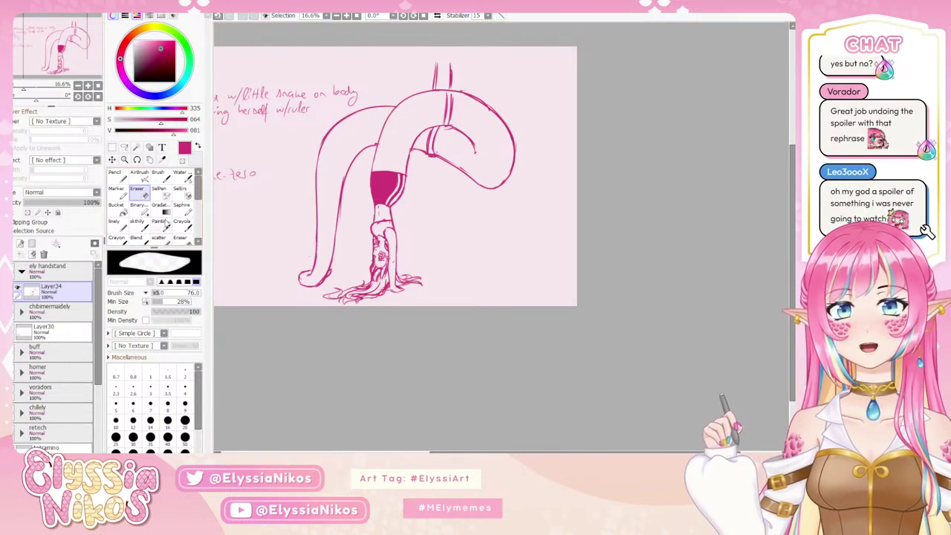
# - Add a new layer and draw the line dividing the two legs from the shorts up to the rope
pyautogui.click(137, 238)
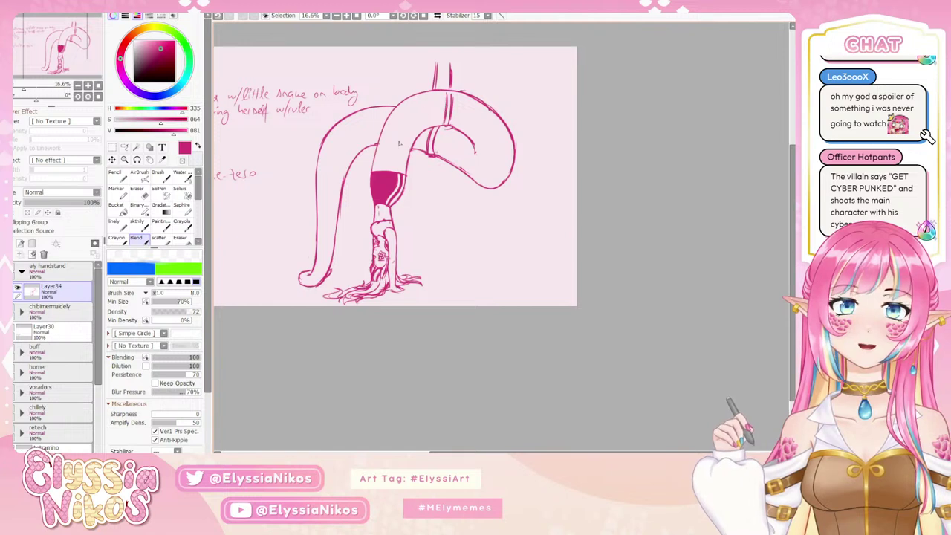
pyautogui.click(137, 223)
pyautogui.click(21, 244)
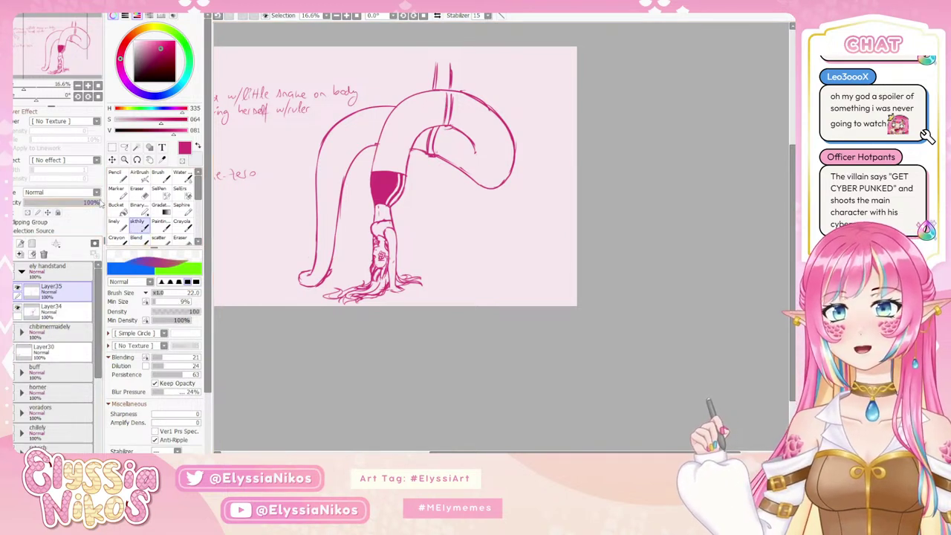
pyautogui.moveTo(415, 122); pyautogui.dragTo(389, 158)
pyautogui.hotkey('ctrl', 'z')
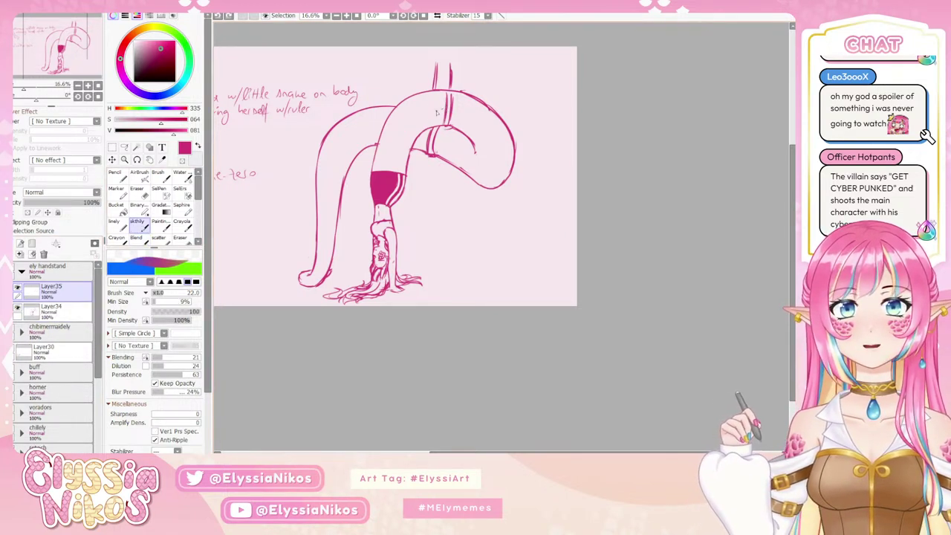
pyautogui.hotkey('ctrl', 'z')
pyautogui.moveTo(441, 112)
pyautogui.mouseDown()
pyautogui.moveTo(421, 126)
pyautogui.moveTo(425, 116)
pyautogui.moveTo(394, 178)
pyautogui.mouseUp()
# - Increase the brush size to 27 and continue the leg dividing line from the rope around the outer bend
pyautogui.press(']')
pyautogui.press(']')
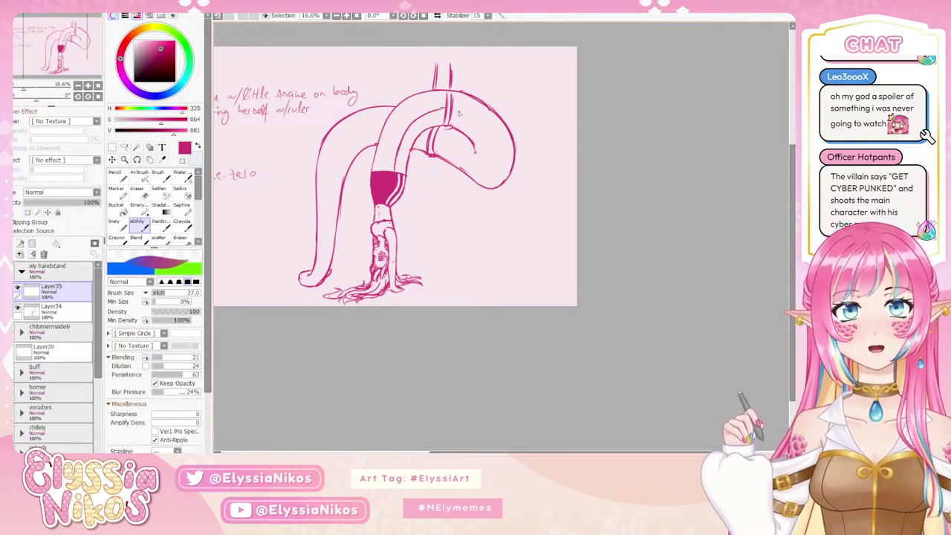
pyautogui.moveTo(456, 111); pyautogui.dragTo(491, 139)
pyautogui.hotkey('ctrl', 'z')
pyautogui.moveTo(457, 111); pyautogui.dragTo(504, 152)
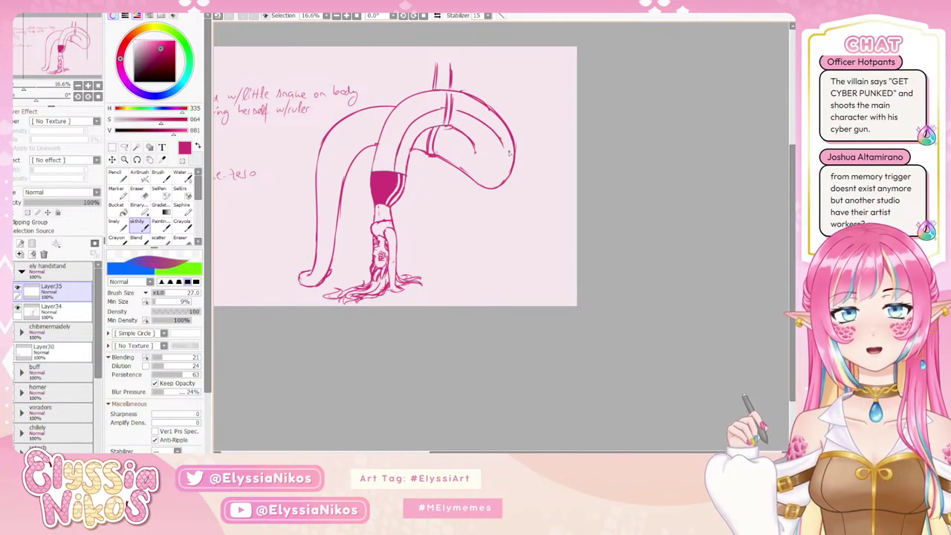
pyautogui.hotkey('ctrl', 'z')
pyautogui.moveTo(454, 109); pyautogui.dragTo(510, 164)
pyautogui.hotkey('ctrl', 'z')
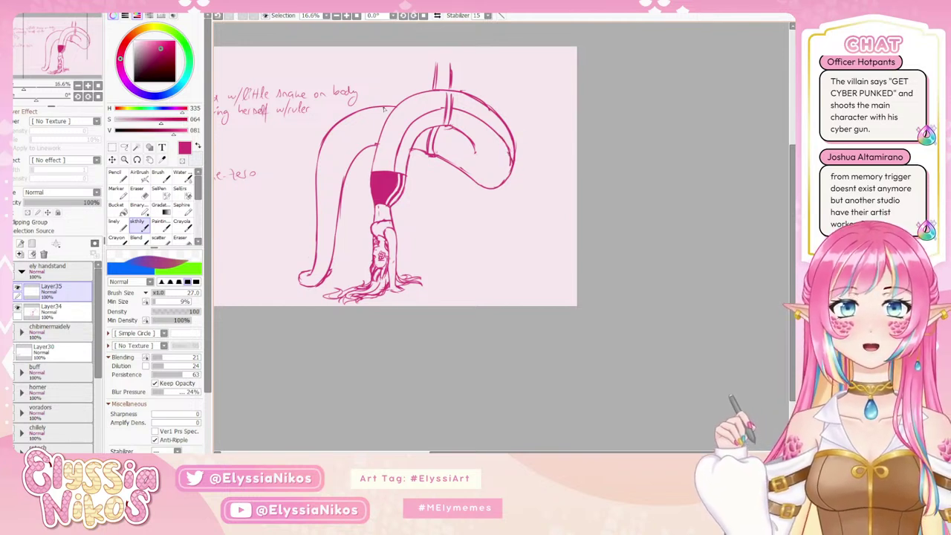
# - Try to draw the leg dividing line along the outer contour of the hanging legs down toward the foot
pyautogui.moveTo(393, 111)
pyautogui.mouseDown()
pyautogui.moveTo(349, 130)
pyautogui.moveTo(370, 119)
pyautogui.moveTo(321, 175)
pyautogui.mouseUp()
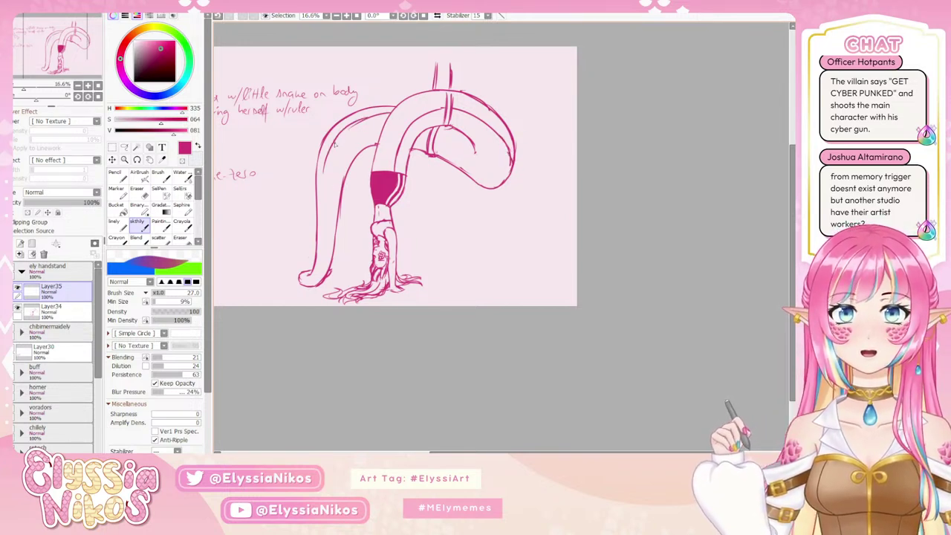
pyautogui.moveTo(336, 137); pyautogui.dragTo(317, 184)
pyautogui.hotkey('ctrl', 'z')
pyautogui.hotkey('ctrl', 'z')
pyautogui.hotkey('ctrl', 'z')
pyautogui.hotkey('ctrl', 'z')
pyautogui.hotkey('ctrl', 'z')
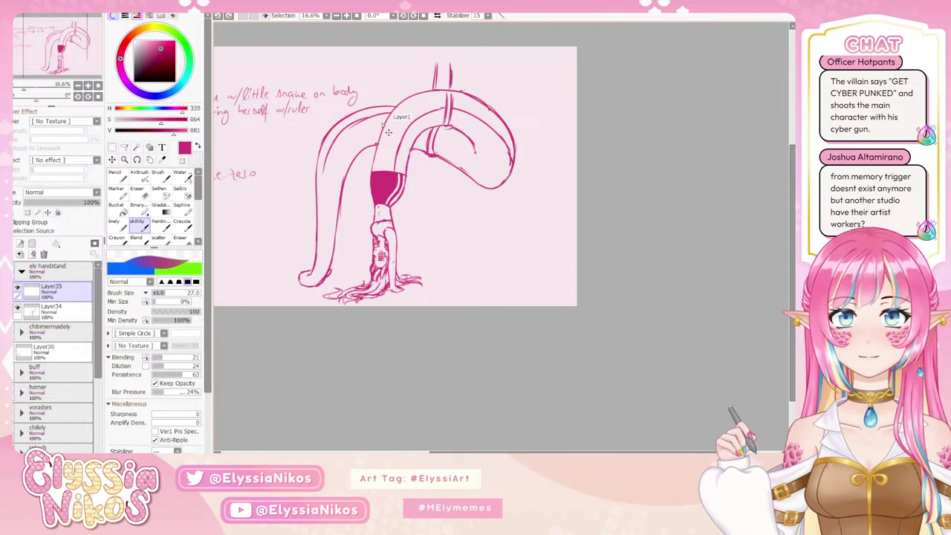
pyautogui.moveTo(394, 113)
pyautogui.mouseDown()
pyautogui.moveTo(368, 118)
pyautogui.moveTo(312, 205)
pyautogui.mouseUp()
pyautogui.hotkey('ctrl', 'z')
pyautogui.hotkey('ctrl', 'z')
pyautogui.moveTo(394, 112)
pyautogui.mouseDown()
pyautogui.moveTo(346, 131)
pyautogui.moveTo(327, 159)
pyautogui.moveTo(337, 139)
pyautogui.moveTo(319, 218)
pyautogui.moveTo(320, 195)
pyautogui.moveTo(320, 279)
pyautogui.mouseUp()
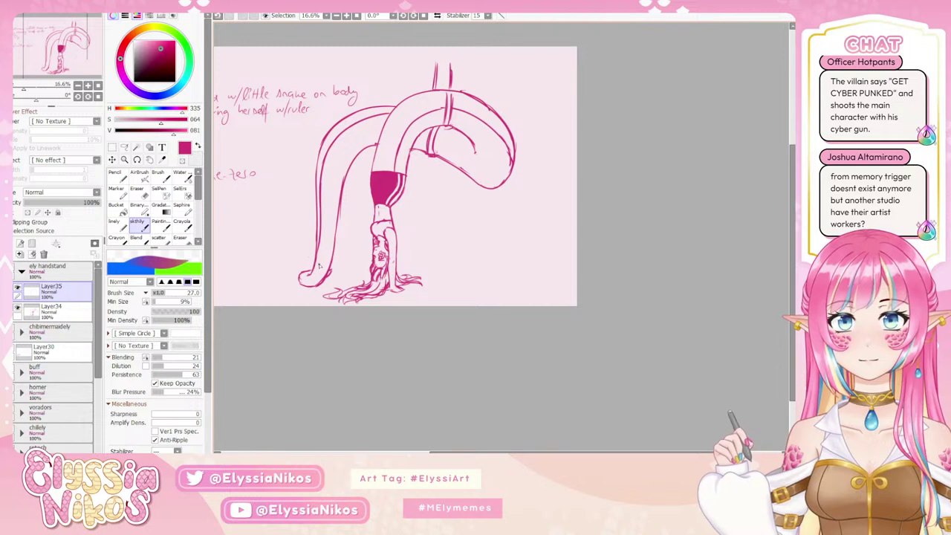
pyautogui.moveTo(320, 242); pyautogui.dragTo(315, 274)
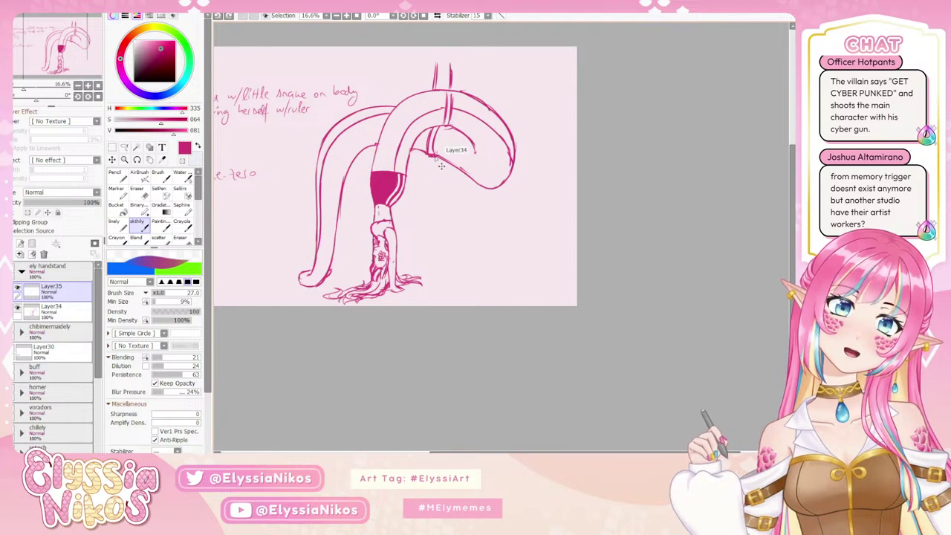
pyautogui.hotkey('ctrl', 'z')
pyautogui.hotkey('ctrl', 'z')
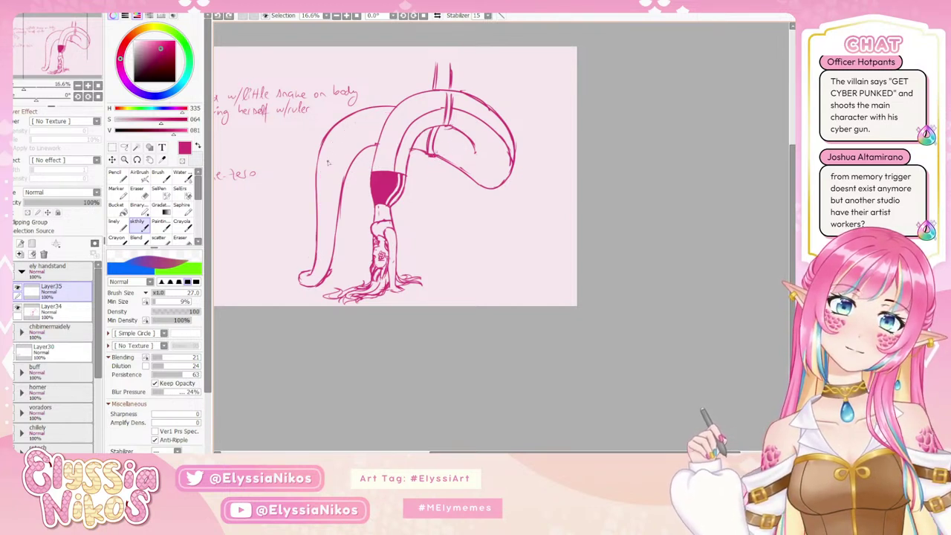
# - Draw the leg dividing line close to the inner contour of the lower hanging legs, ending at the foot
pyautogui.moveTo(337, 222); pyautogui.dragTo(315, 288)
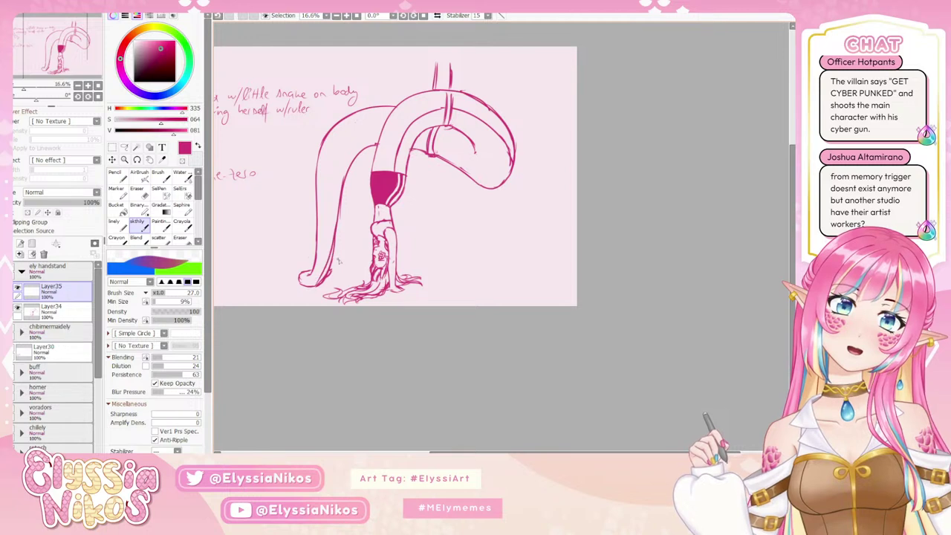
pyautogui.hotkey('ctrl', 'z')
pyautogui.moveTo(338, 221); pyautogui.dragTo(334, 243)
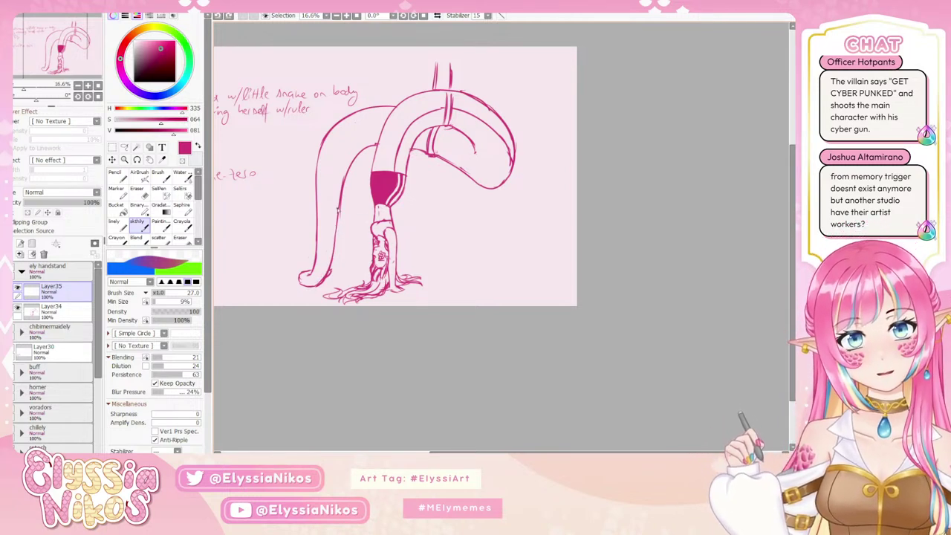
pyautogui.moveTo(339, 210)
pyautogui.mouseDown()
pyautogui.moveTo(330, 262)
pyautogui.moveTo(320, 280)
pyautogui.moveTo(302, 286)
pyautogui.moveTo(319, 277)
pyautogui.moveTo(314, 286)
pyautogui.mouseUp()
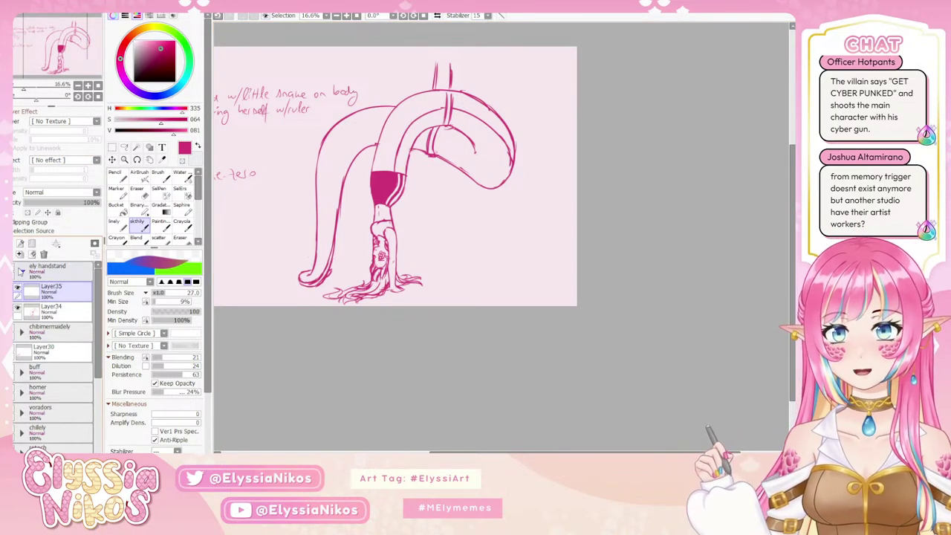
# - Scale down the whole ely handstand group and move it into the lower-right corner of the canvas
pyautogui.click(54, 276)
pyautogui.hotkey('ctrl', 't')
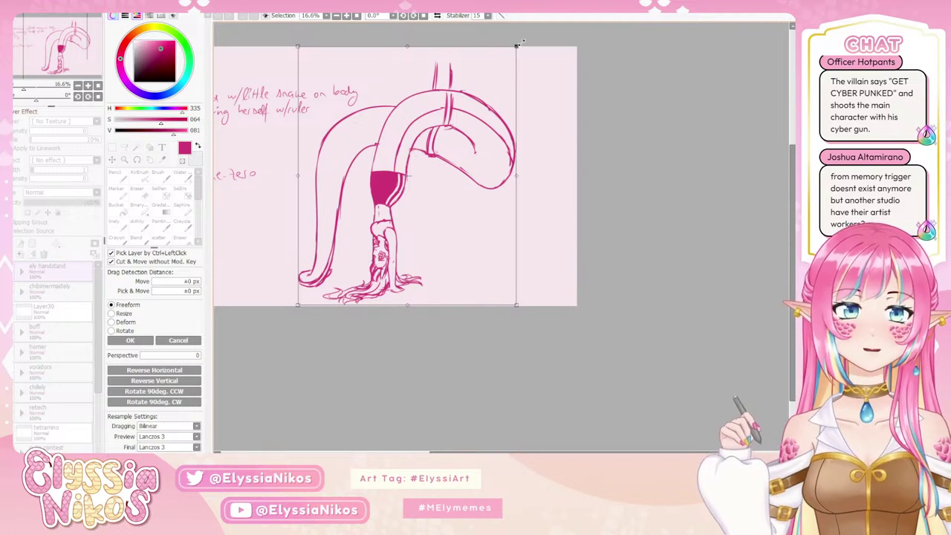
pyautogui.moveTo(519, 46); pyautogui.dragTo(477, 105)
pyautogui.moveTo(403, 193); pyautogui.dragTo(513, 195)
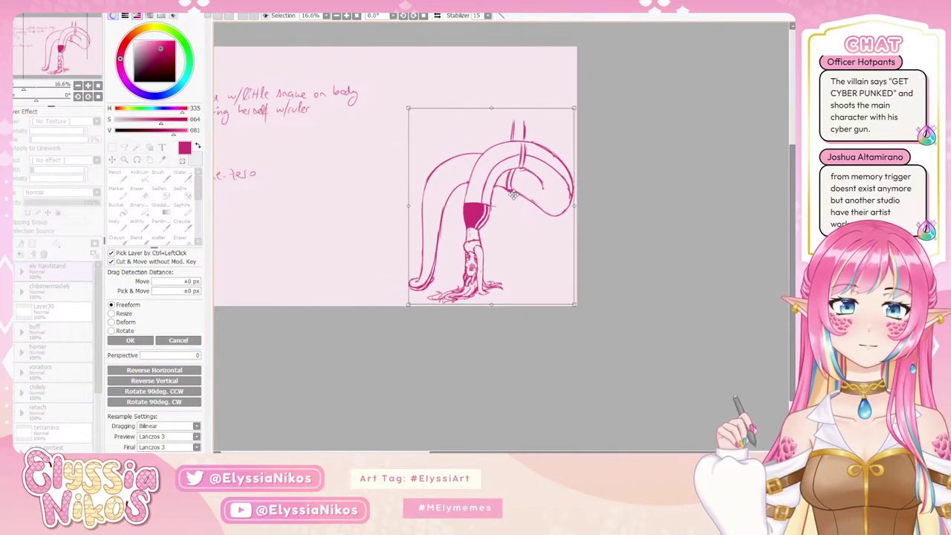
pyautogui.click(130, 340)
pyautogui.press('Return')
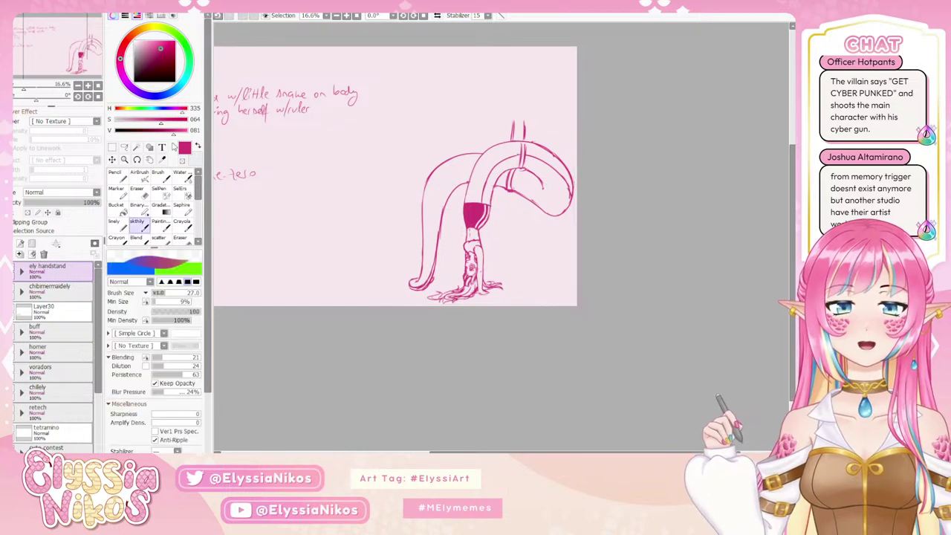
# - On Layer35, sketch a small coiled snake on top of the bent legs beside the rope with brush size 8
pyautogui.scroll(3, 487, 83)
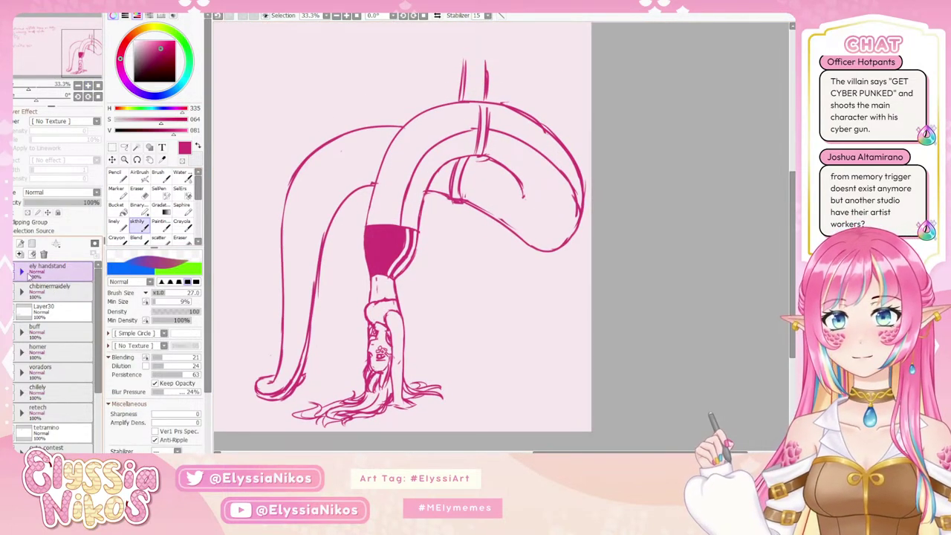
pyautogui.click(23, 272)
pyautogui.click(66, 295)
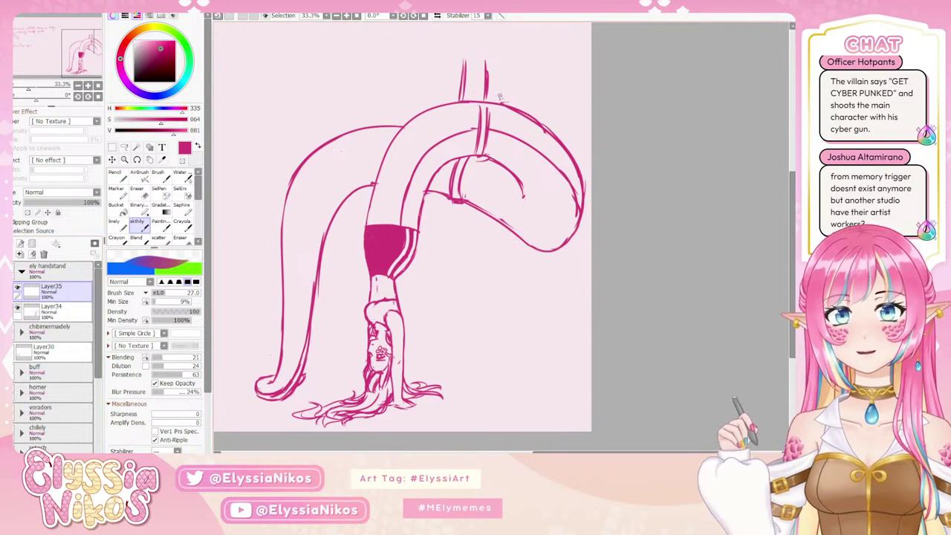
pyautogui.moveTo(442, 98)
pyautogui.mouseDown()
pyautogui.moveTo(455, 120)
pyautogui.moveTo(451, 103)
pyautogui.moveTo(437, 105)
pyautogui.mouseUp()
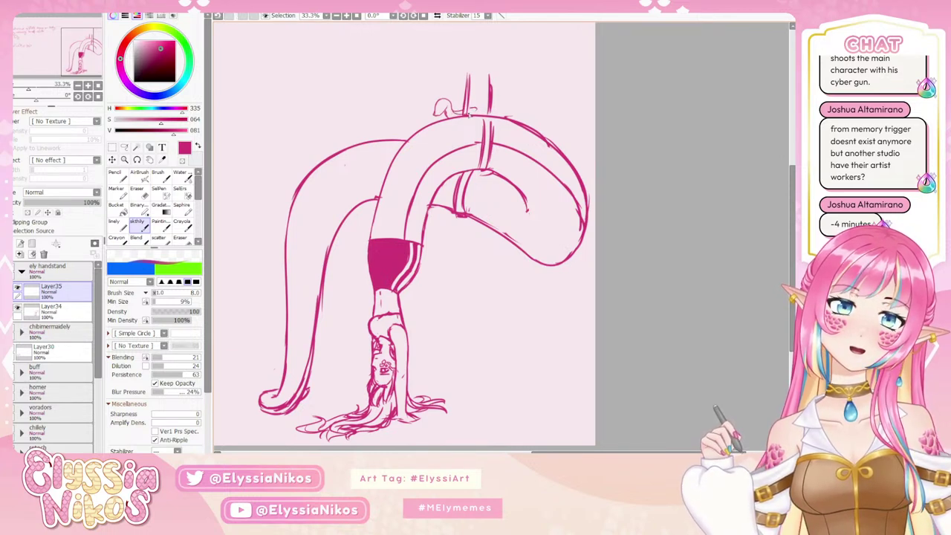
pyautogui.moveTo(449, 124); pyautogui.dragTo(480, 119)
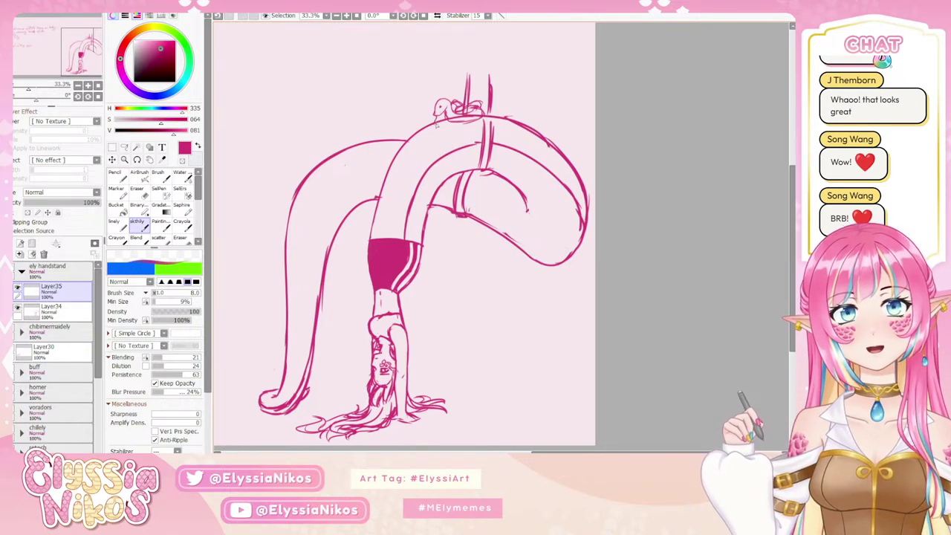
pyautogui.click(77, 86)
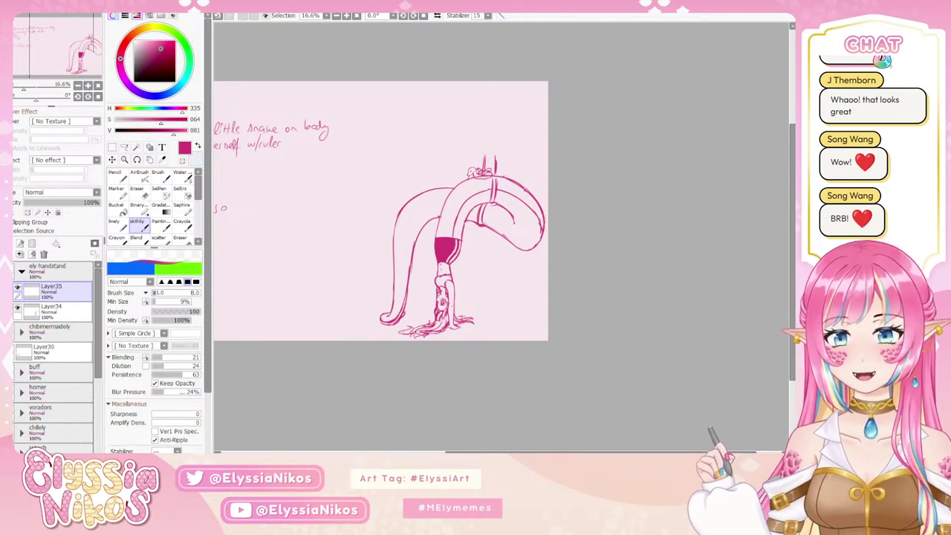
pyautogui.hotkey('ctrl', 't')
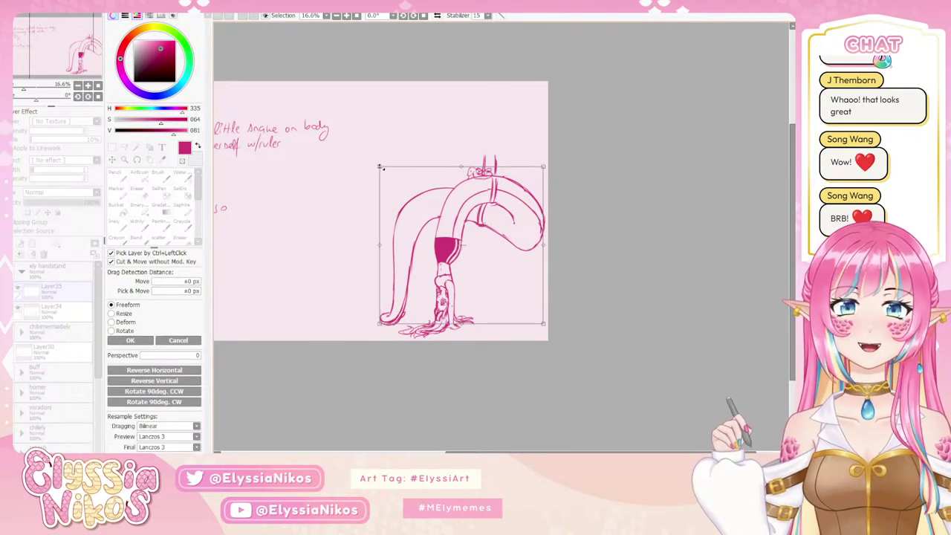
pyautogui.moveTo(381, 168); pyautogui.dragTo(346, 133)
pyautogui.click(179, 340)
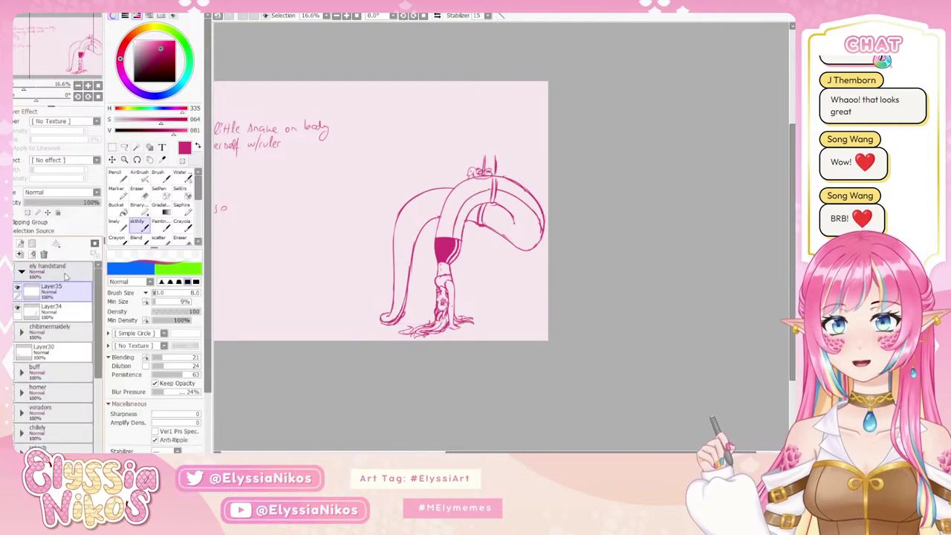
# - Enlarge the whole ely handstand group toward the upper left to nearly fill the canvas height
pyautogui.click(66, 275)
pyautogui.hotkey('ctrl', 't')
pyautogui.moveTo(393, 158); pyautogui.dragTo(343, 108)
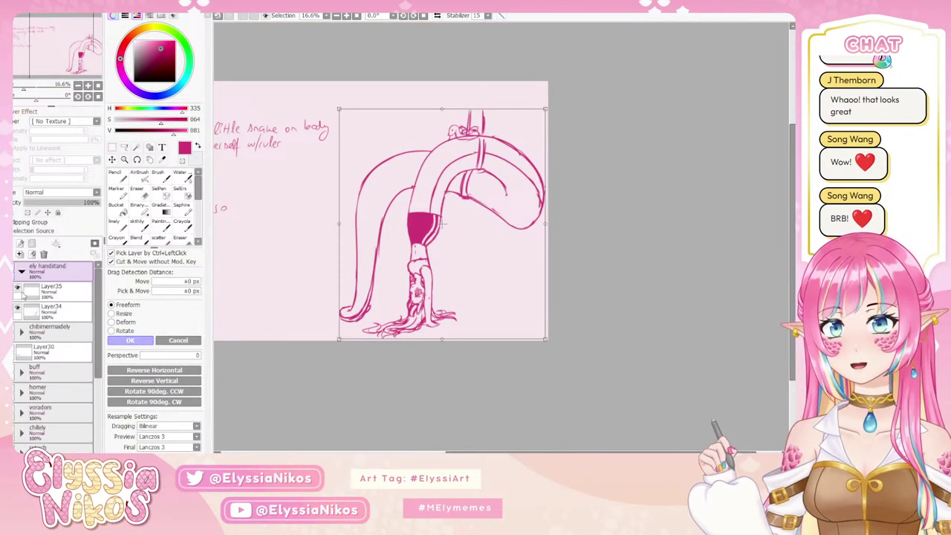
# - Hide the ely handstand group and erase the handstand entry from the list on the requests layer with the size 155 Eraser
pyautogui.click(8, 267)
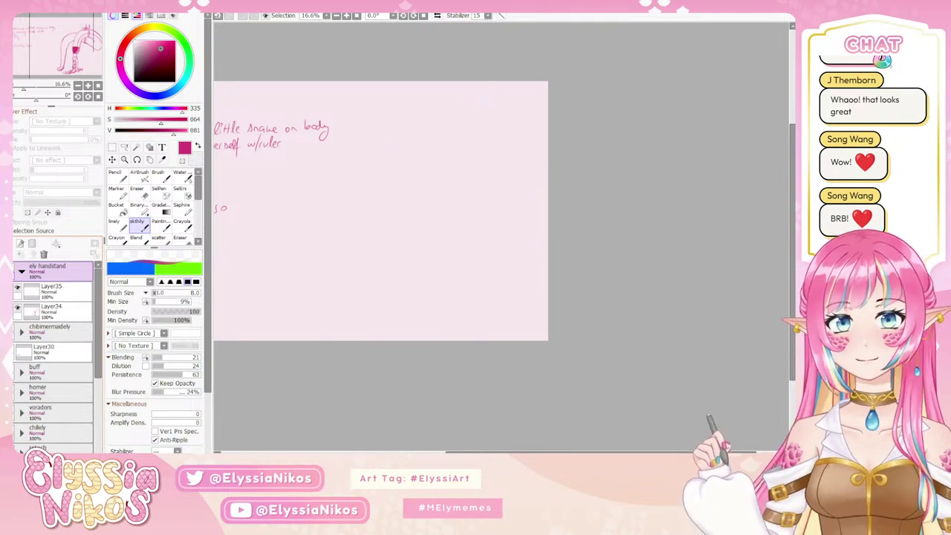
pyautogui.scroll(-2, 448, 223)
pyautogui.scroll(2, 448, 222)
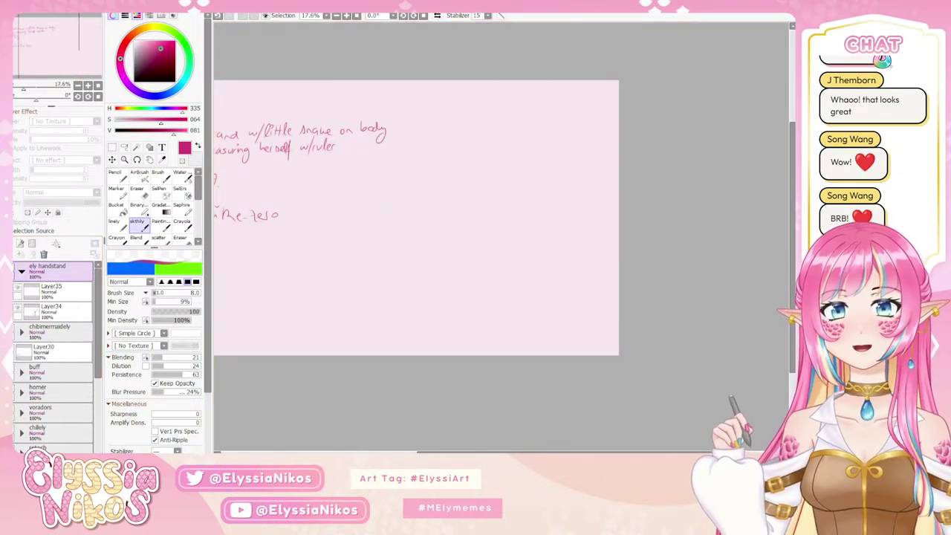
pyautogui.scroll(-3, 41, 305)
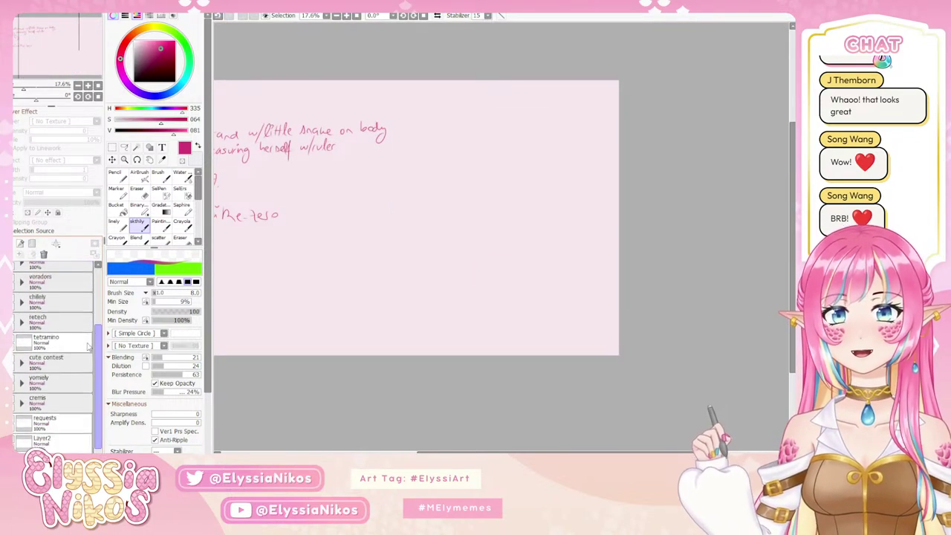
pyautogui.click(45, 410)
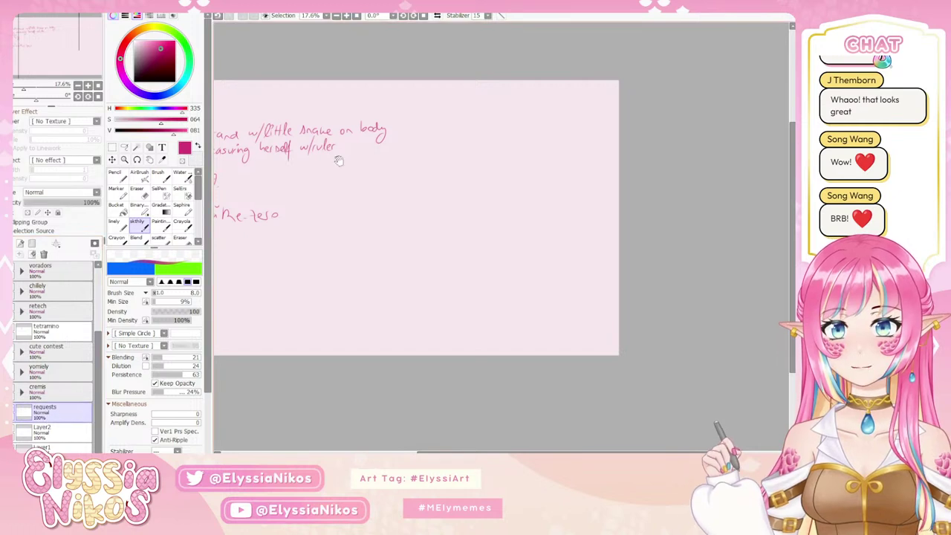
pyautogui.click(137, 193)
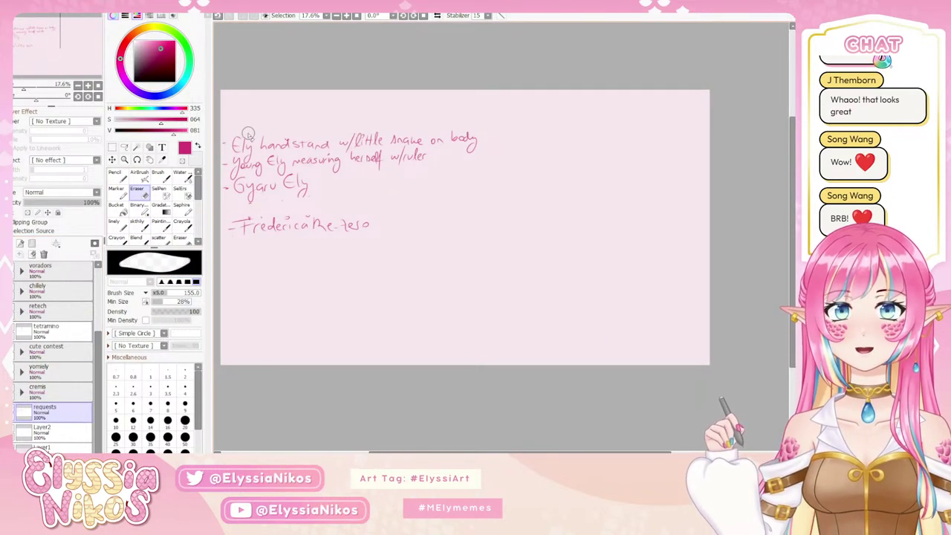
pyautogui.moveTo(244, 144)
pyautogui.mouseDown()
pyautogui.moveTo(221, 147)
pyautogui.moveTo(403, 148)
pyautogui.moveTo(310, 136)
pyautogui.moveTo(390, 131)
pyautogui.moveTo(332, 137)
pyautogui.moveTo(501, 137)
pyautogui.moveTo(456, 180)
pyautogui.mouseUp()
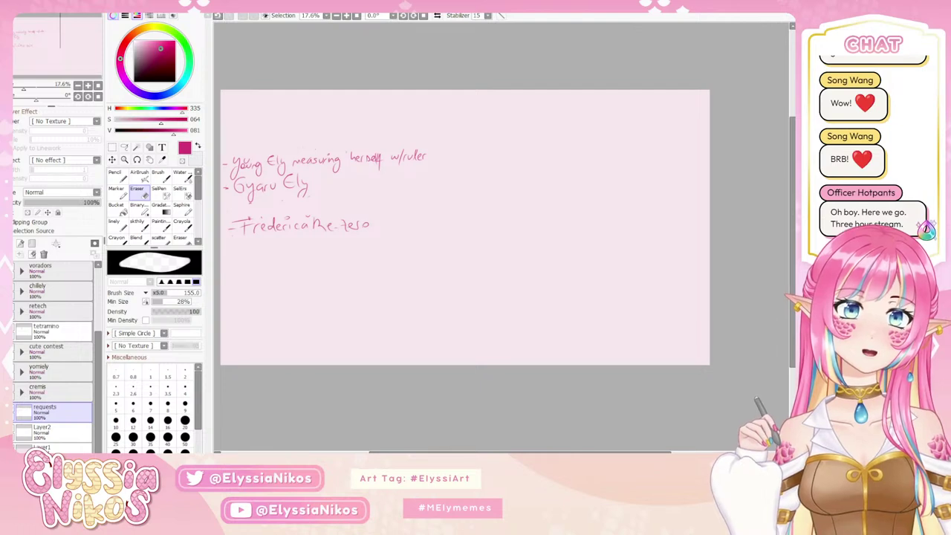
# - Paste the maid reference image, enlarge it to the full canvas height along the left edge, and add a new layer below it
pyautogui.scroll(3, 74, 315)
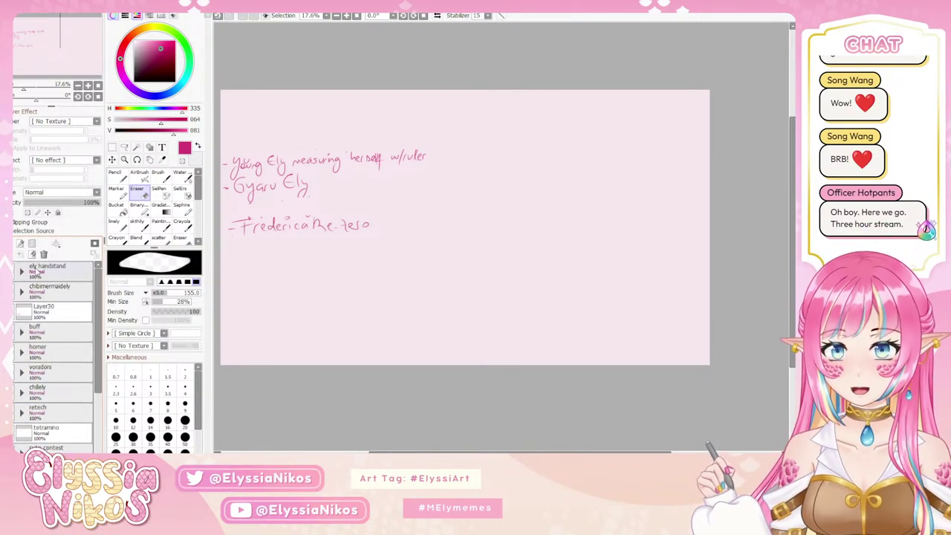
pyautogui.hotkey('ctrl', 'v')
pyautogui.hotkey('ctrl', 't')
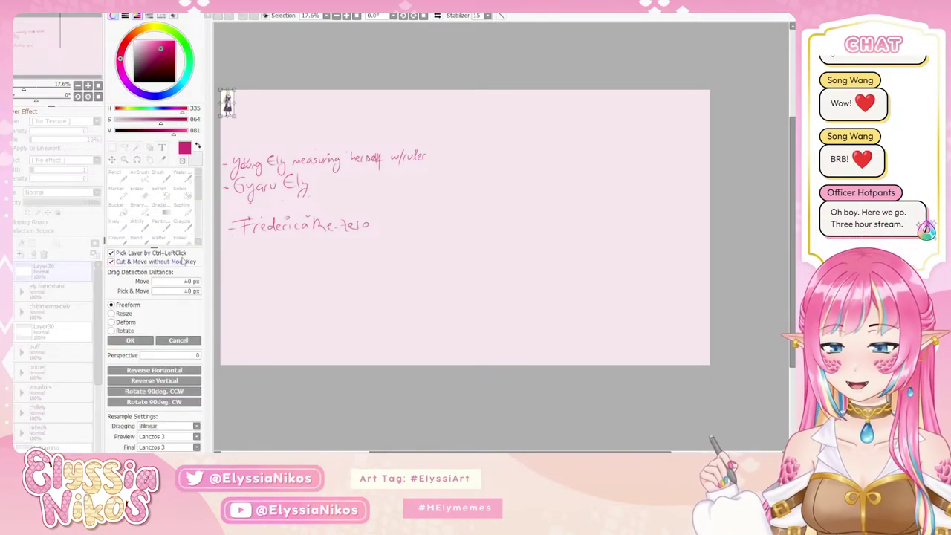
pyautogui.moveTo(233, 114); pyautogui.dragTo(363, 365)
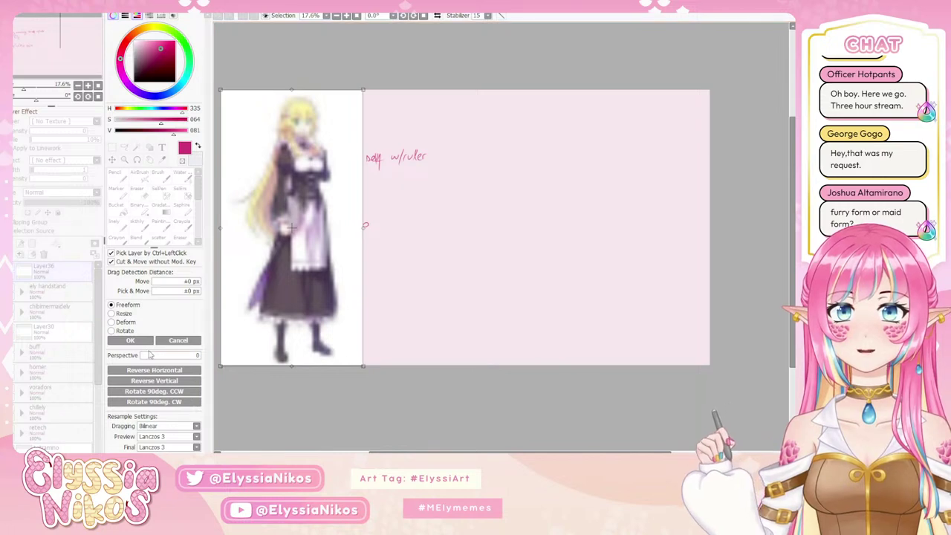
pyautogui.click(131, 340)
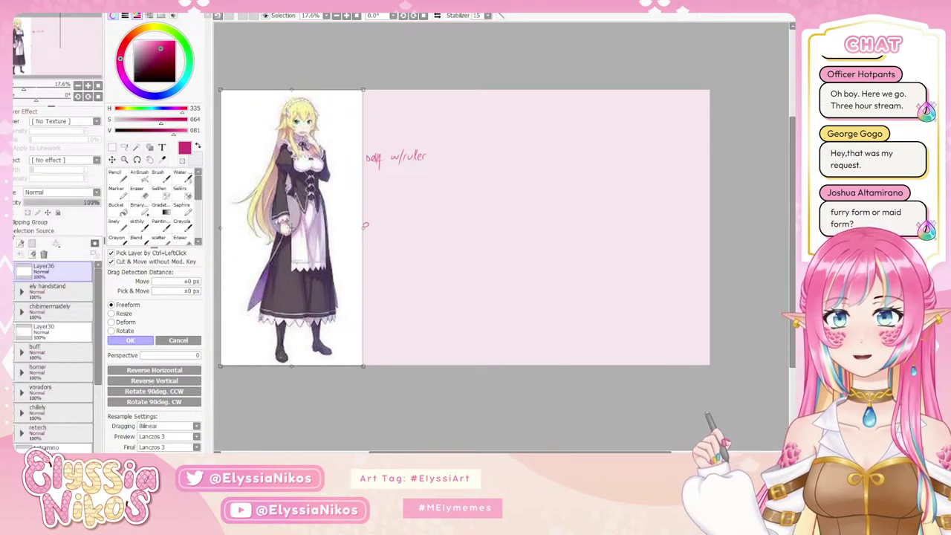
pyautogui.click(12, 241)
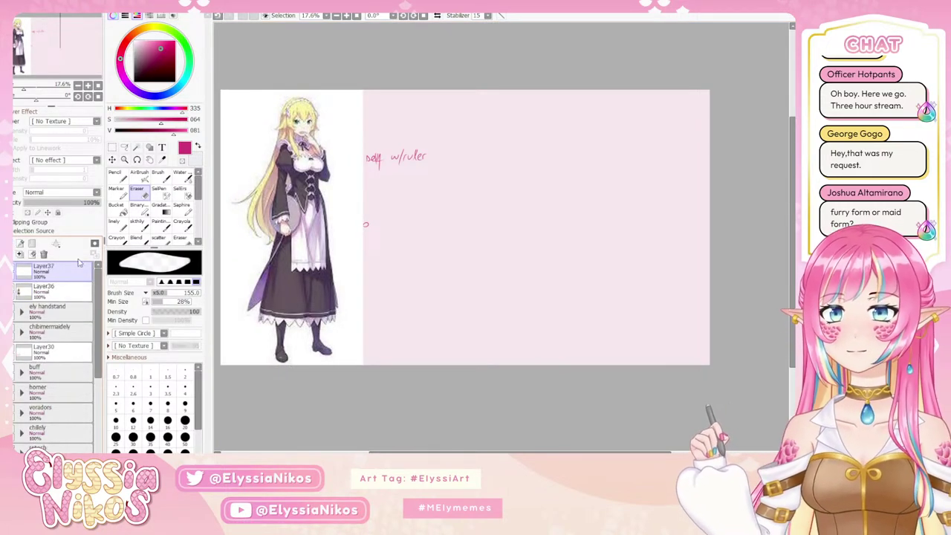
pyautogui.moveTo(64, 271); pyautogui.dragTo(67, 302)
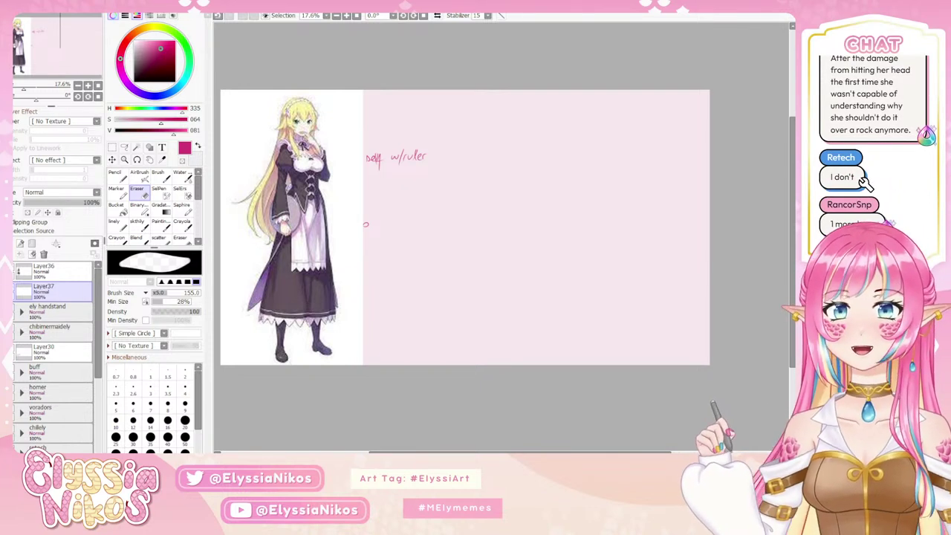
# - Set the sketching brush to size 17 and draw an oval head with the neck and collar curve beside the reference
pyautogui.click(159, 225)
pyautogui.click(137, 224)
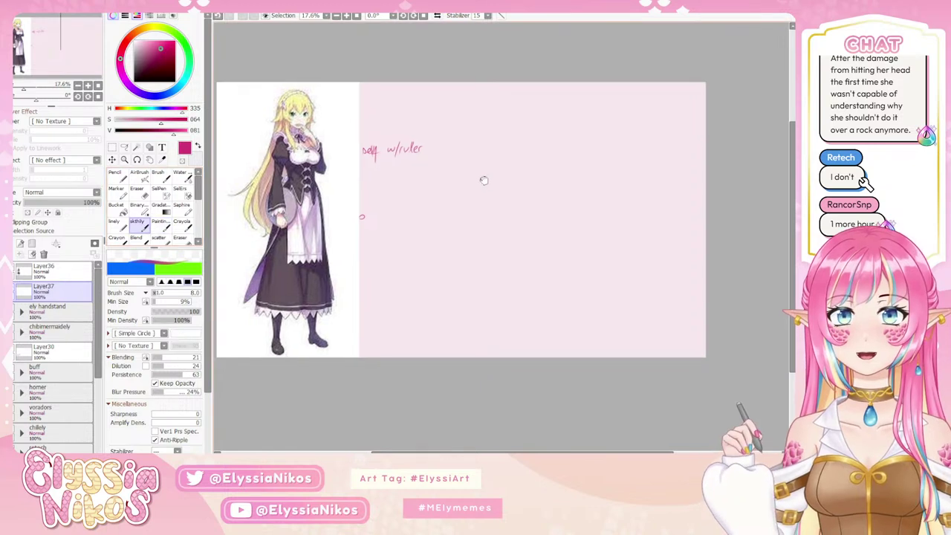
pyautogui.press('[')
pyautogui.press('[')
pyautogui.press('[')
pyautogui.press('[')
pyautogui.press('[')
pyautogui.press('[')
pyautogui.press('[')
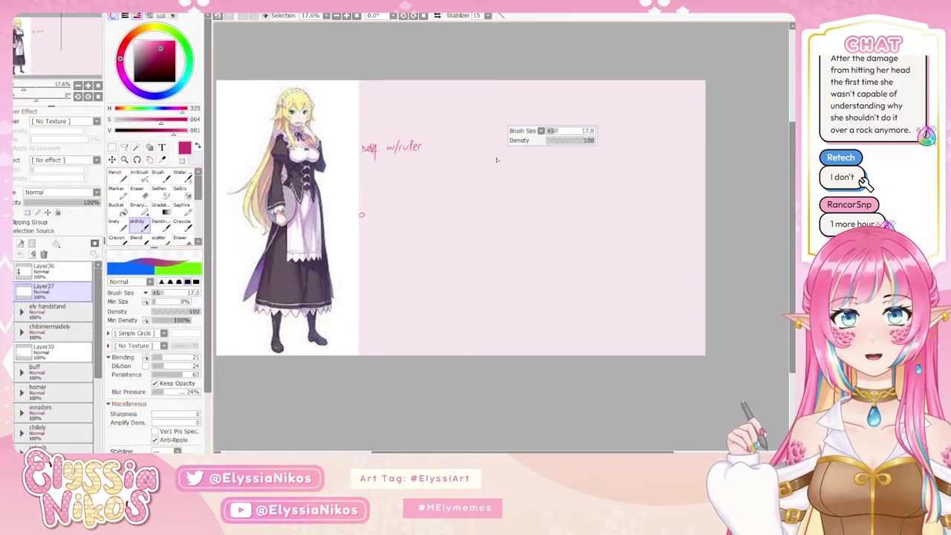
pyautogui.moveTo(491, 123)
pyautogui.mouseDown()
pyautogui.moveTo(483, 187)
pyautogui.moveTo(502, 109)
pyautogui.moveTo(500, 203)
pyautogui.moveTo(488, 129)
pyautogui.mouseUp()
pyautogui.hotkey('ctrl', 'z')
pyautogui.moveTo(544, 194)
pyautogui.mouseDown()
pyautogui.moveTo(539, 219)
pyautogui.moveTo(513, 218)
pyautogui.moveTo(510, 226)
pyautogui.moveTo(571, 201)
pyautogui.mouseUp()
pyautogui.hotkey('ctrl', 'z')
pyautogui.hotkey('ctrl', 'z')
pyautogui.hotkey('ctrl', 'z')
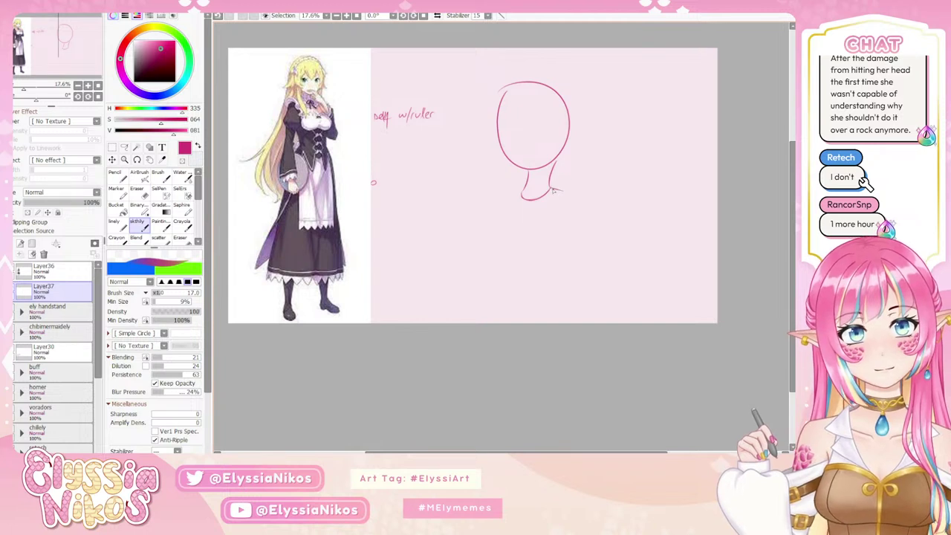
# - Sketch the right-hand shoulder sloping from the neck and the arm line running diagonally inward below it
pyautogui.moveTo(550, 189)
pyautogui.mouseDown()
pyautogui.moveTo(576, 200)
pyautogui.moveTo(590, 229)
pyautogui.moveTo(577, 253)
pyautogui.mouseUp()
pyautogui.hotkey('ctrl', 'z')
pyautogui.hotkey('ctrl', 'z')
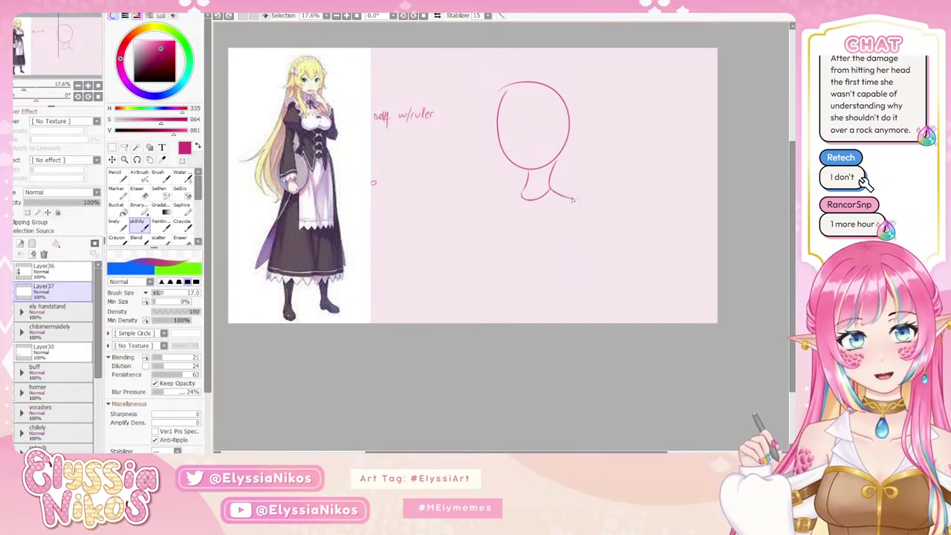
pyautogui.moveTo(573, 198)
pyautogui.mouseDown()
pyautogui.moveTo(585, 223)
pyautogui.moveTo(572, 253)
pyautogui.mouseUp()
pyautogui.hotkey('ctrl', 'z')
pyautogui.hotkey('ctrl', 'z')
pyautogui.hotkey('ctrl', 'z')
pyautogui.moveTo(583, 200)
pyautogui.mouseDown()
pyautogui.moveTo(578, 234)
pyautogui.moveTo(540, 283)
pyautogui.mouseUp()
# - Sketch the left-hand shoulder from the neck and the nearly vertical arm line down from it
pyautogui.moveTo(527, 188)
pyautogui.mouseDown()
pyautogui.moveTo(489, 201)
pyautogui.moveTo(488, 251)
pyautogui.mouseUp()
pyautogui.hotkey('ctrl', 'z')
pyautogui.hotkey('ctrl', 'z')
pyautogui.hotkey('ctrl', 'z')
pyautogui.hotkey('ctrl', 'z')
pyautogui.moveTo(498, 189); pyautogui.dragTo(487, 246)
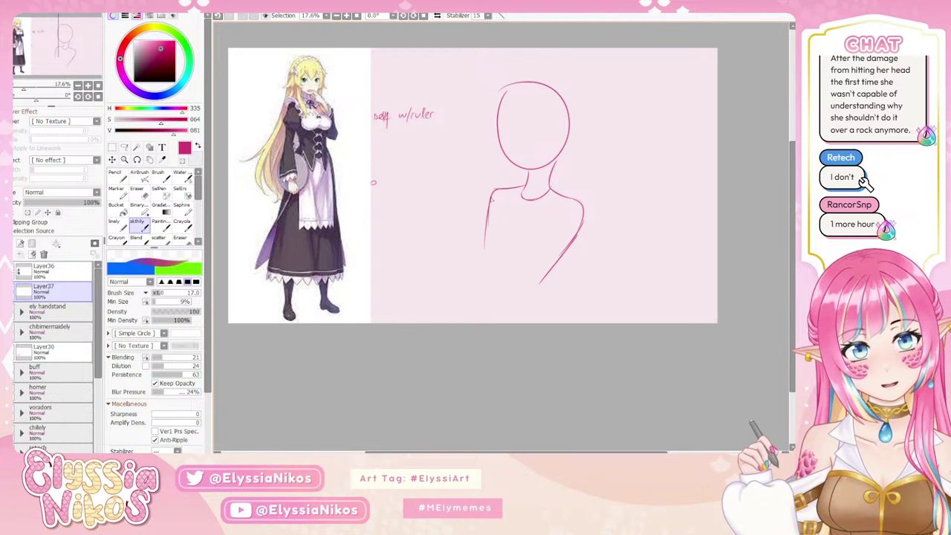
pyautogui.hotkey('ctrl', 'z')
pyautogui.moveTo(488, 213); pyautogui.dragTo(488, 274)
# - Draw a vertical centre guideline and a curved horizontal guideline across the face of the oval head
pyautogui.moveTo(532, 185); pyautogui.dragTo(512, 221)
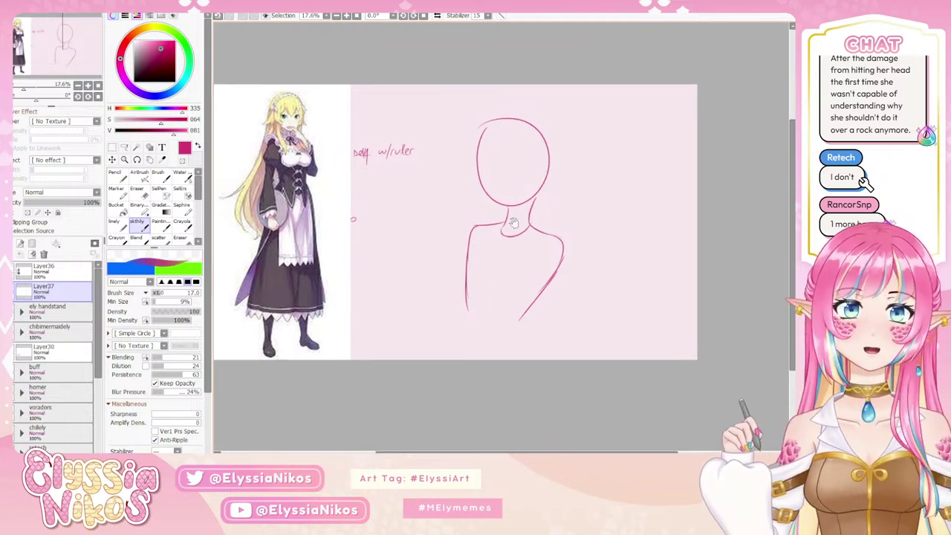
pyautogui.hotkey('ctrl', 'z')
pyautogui.moveTo(498, 130)
pyautogui.mouseDown()
pyautogui.moveTo(507, 204)
pyautogui.moveTo(484, 180)
pyautogui.moveTo(523, 182)
pyautogui.mouseUp()
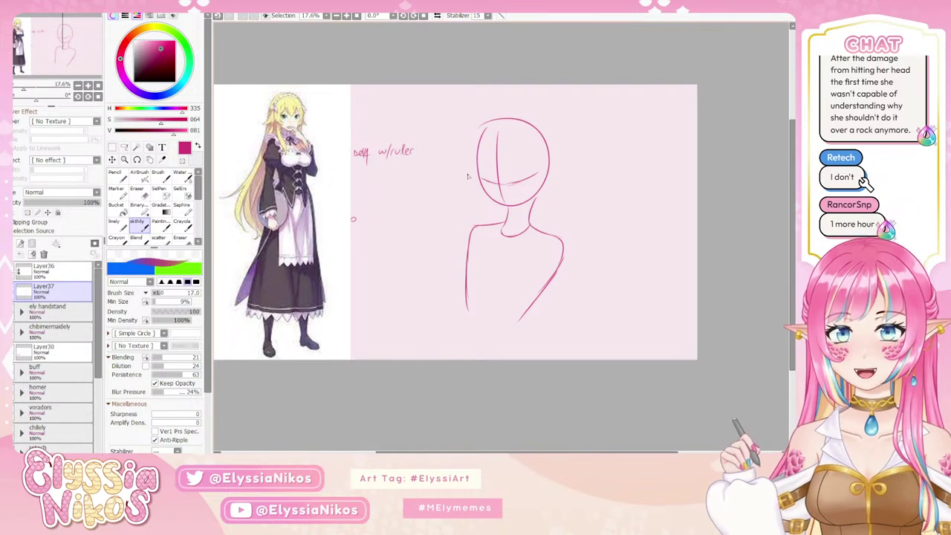
# - Paste the toothy face close-up reference, enlarge it and place it in the lower-right corner of the canvas
pyautogui.hotkey('ctrl', 'v')
pyautogui.hotkey('ctrl', 't')
pyautogui.moveTo(343, 135); pyautogui.dragTo(653, 314)
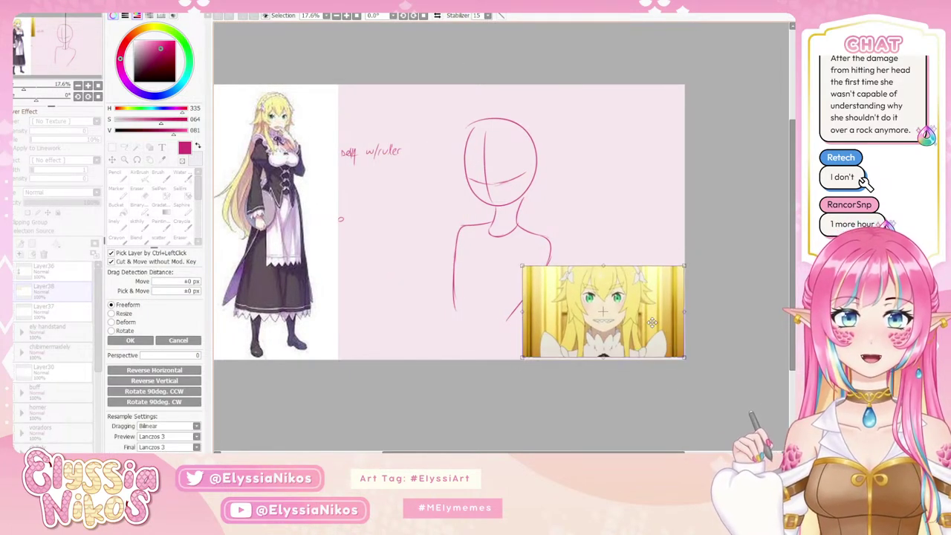
pyautogui.click(130, 339)
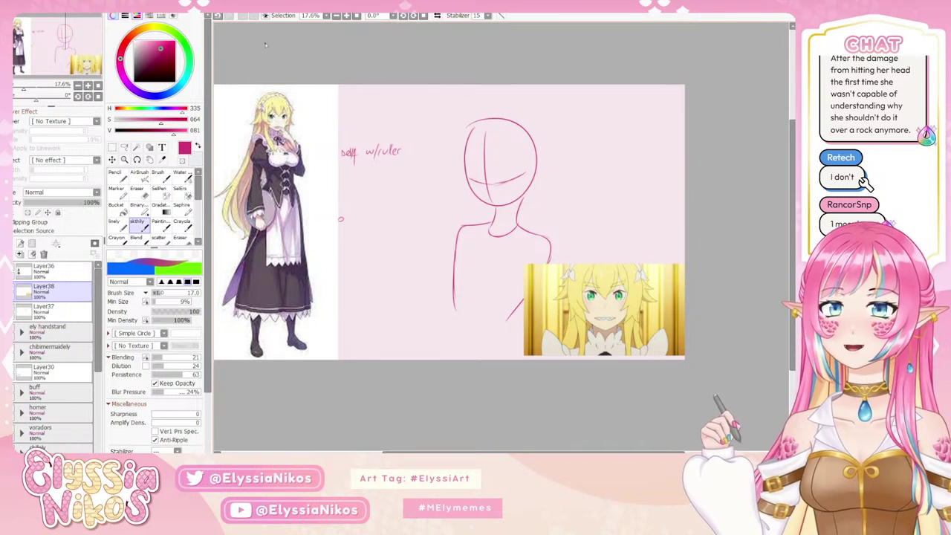
# - Sketch a small nose mark and an open, slanted smile on the lower face on Layer37
pyautogui.click(113, 147)
pyautogui.click(45, 309)
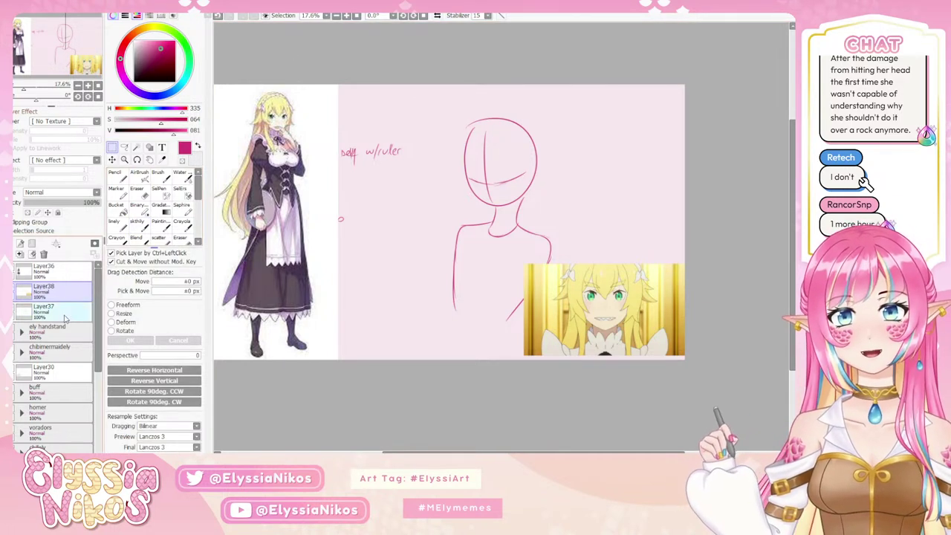
pyautogui.click(137, 222)
pyautogui.moveTo(496, 201); pyautogui.dragTo(493, 191)
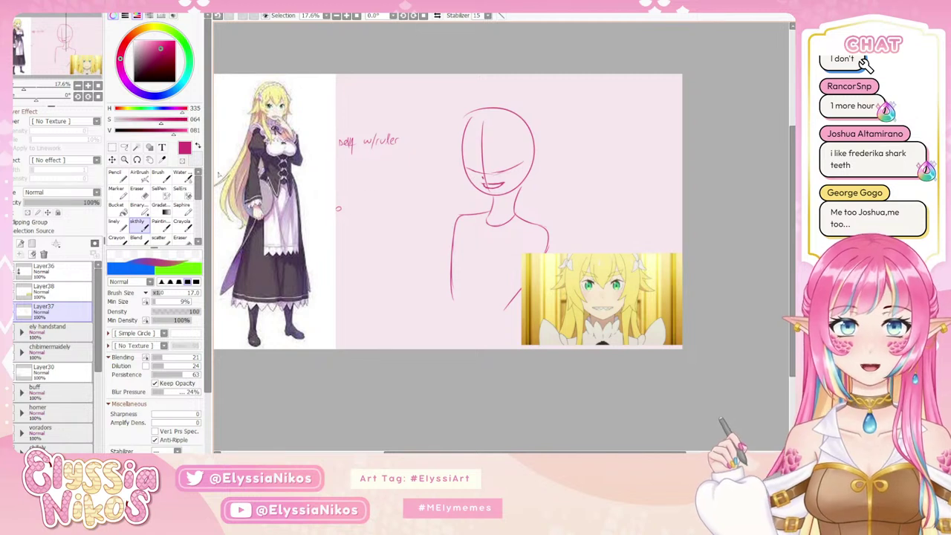
# - Erase the guideline pieces around the nose and mouth and tidy the outline of the smile
pyautogui.press('e')
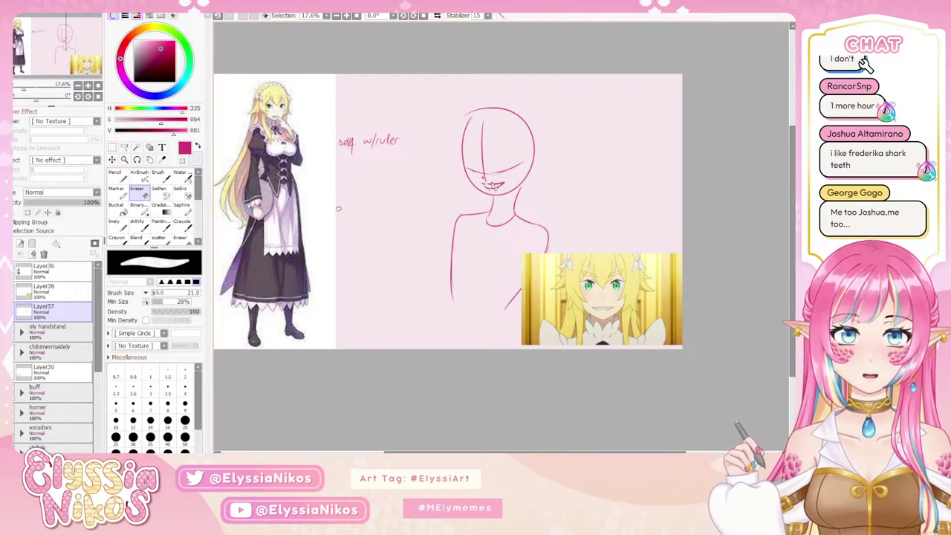
pyautogui.press(']')
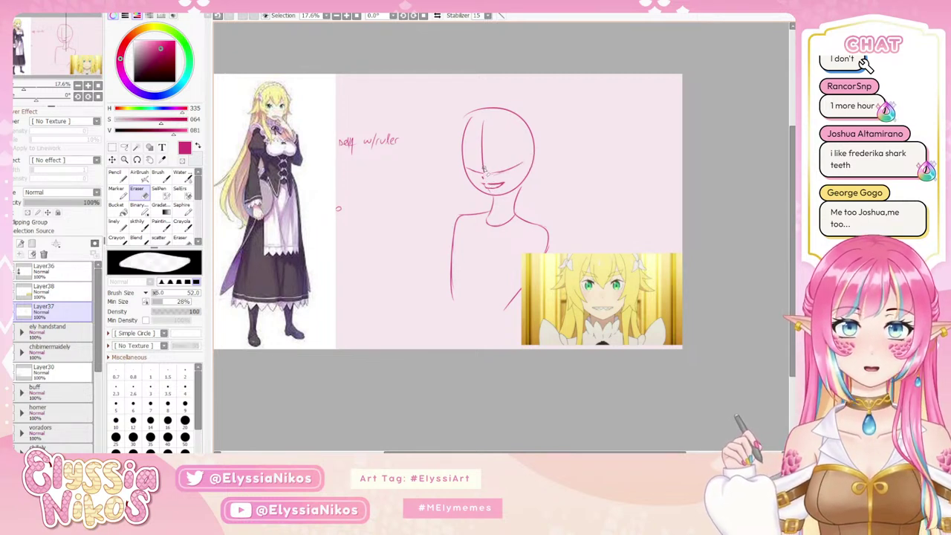
pyautogui.moveTo(498, 176); pyautogui.dragTo(504, 180)
pyautogui.hotkey('ctrl', 'z')
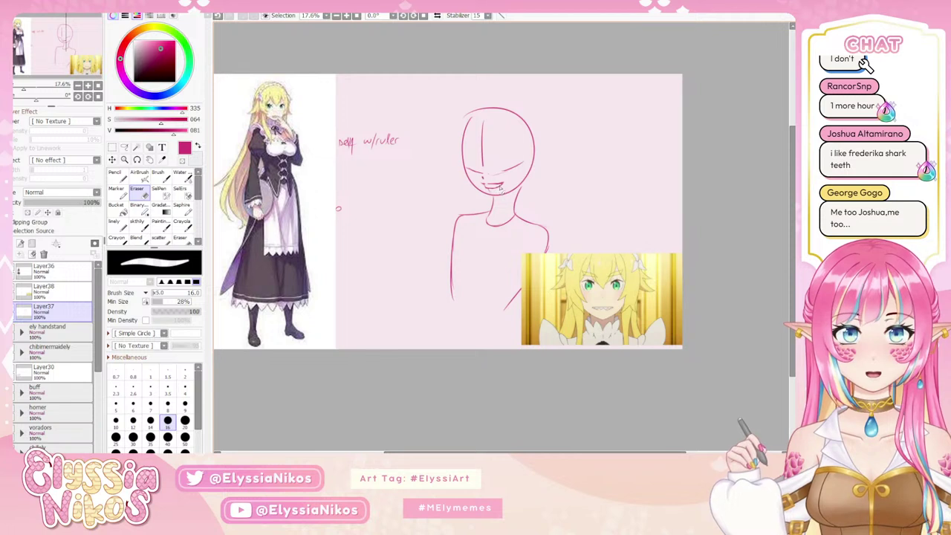
pyautogui.click(136, 223)
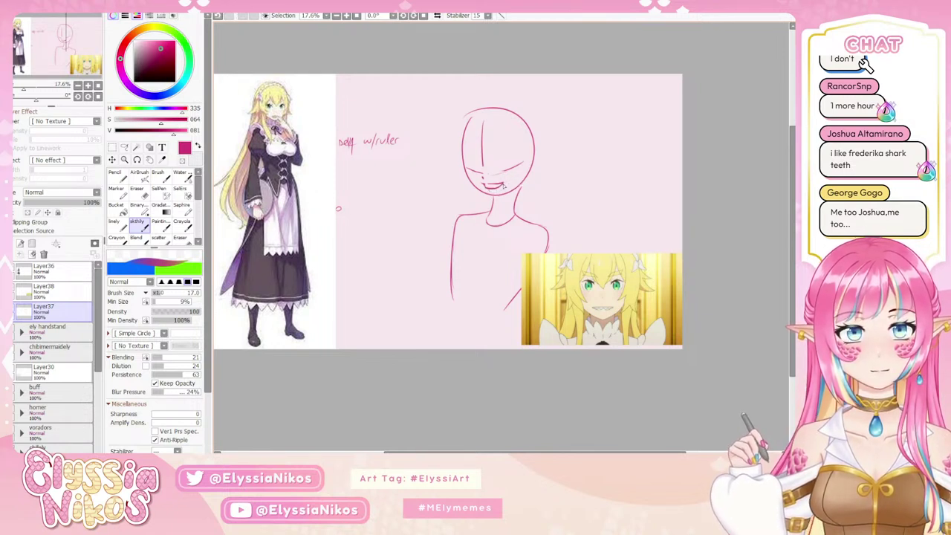
pyautogui.press('e')
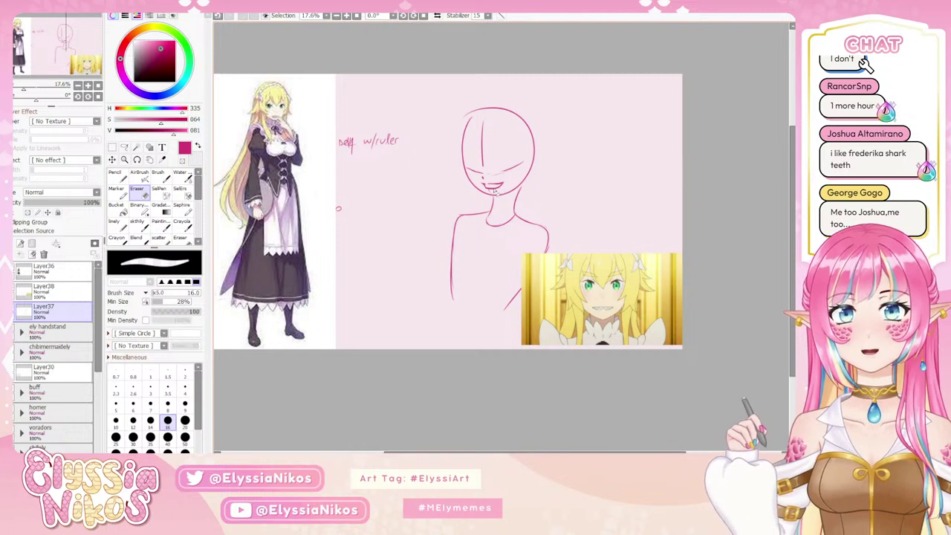
pyautogui.moveTo(489, 192); pyautogui.dragTo(497, 176)
pyautogui.click(146, 225)
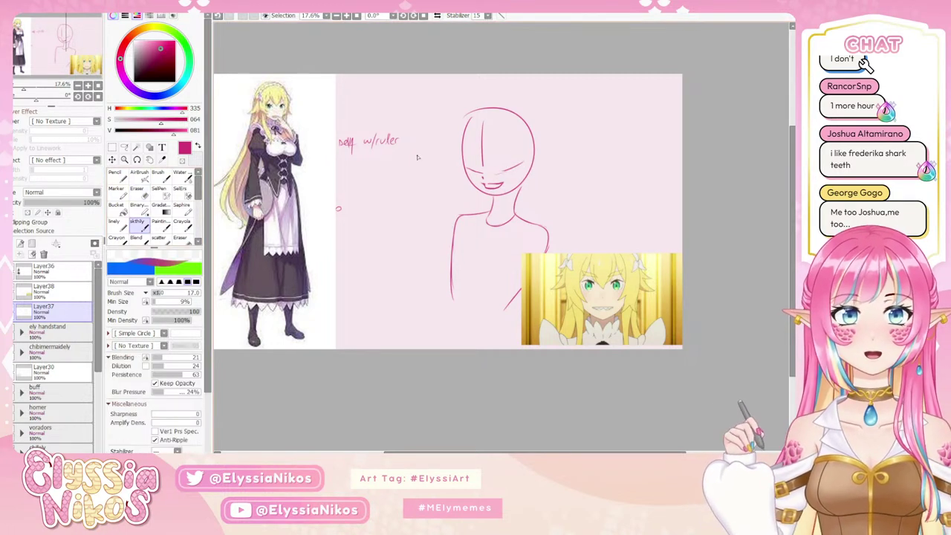
# - Add a new layer above the head sketch and draw the arched upper lash line of the right-hand eye
pyautogui.click(20, 243)
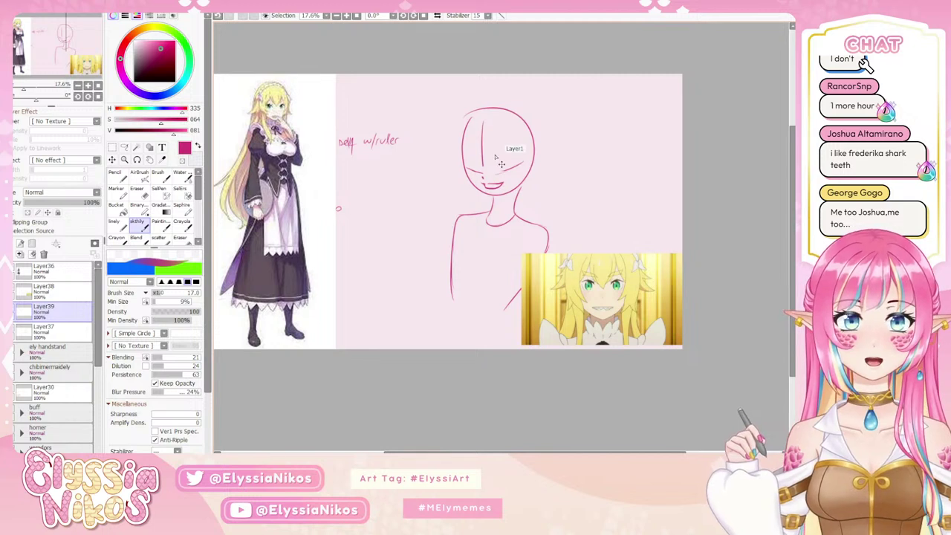
pyautogui.moveTo(496, 156)
pyautogui.mouseDown()
pyautogui.moveTo(502, 165)
pyautogui.moveTo(534, 148)
pyautogui.moveTo(504, 157)
pyautogui.moveTo(534, 148)
pyautogui.moveTo(513, 156)
pyautogui.mouseUp()
pyautogui.hotkey('ctrl', 'z')
pyautogui.hotkey('ctrl', 'z')
pyautogui.hotkey('ctrl', 'z')
pyautogui.hotkey('ctrl', 'z')
pyautogui.hotkey('ctrl', 'z')
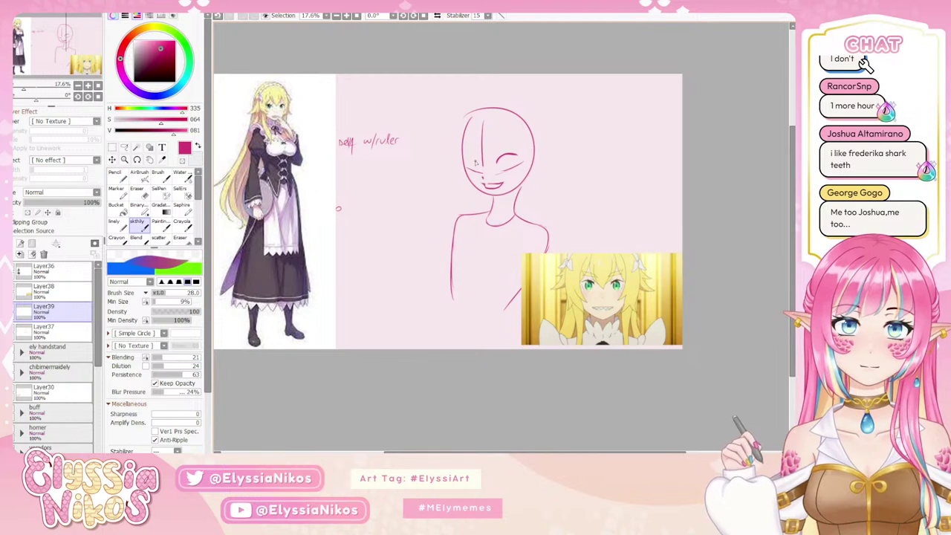
# - Draw the arched upper lash line of the left-hand eye and thicken the right-hand one
pyautogui.moveTo(467, 159)
pyautogui.mouseDown()
pyautogui.moveTo(496, 147)
pyautogui.moveTo(477, 164)
pyautogui.moveTo(468, 157)
pyautogui.moveTo(501, 163)
pyautogui.moveTo(544, 144)
pyautogui.moveTo(519, 155)
pyautogui.mouseUp()
pyautogui.hotkey('ctrl', 'z')
pyautogui.hotkey('ctrl', 'z')
pyautogui.hotkey('ctrl', 'z')
pyautogui.hotkey('ctrl', 'z')
pyautogui.hotkey('ctrl', 'z')
pyautogui.hotkey('ctrl', 'z')
pyautogui.hotkey('ctrl', 'z')
pyautogui.hotkey('ctrl', 'z')
pyautogui.hotkey('ctrl', 'z')
pyautogui.hotkey('ctrl', 'z')
pyautogui.hotkey('ctrl', 'z')
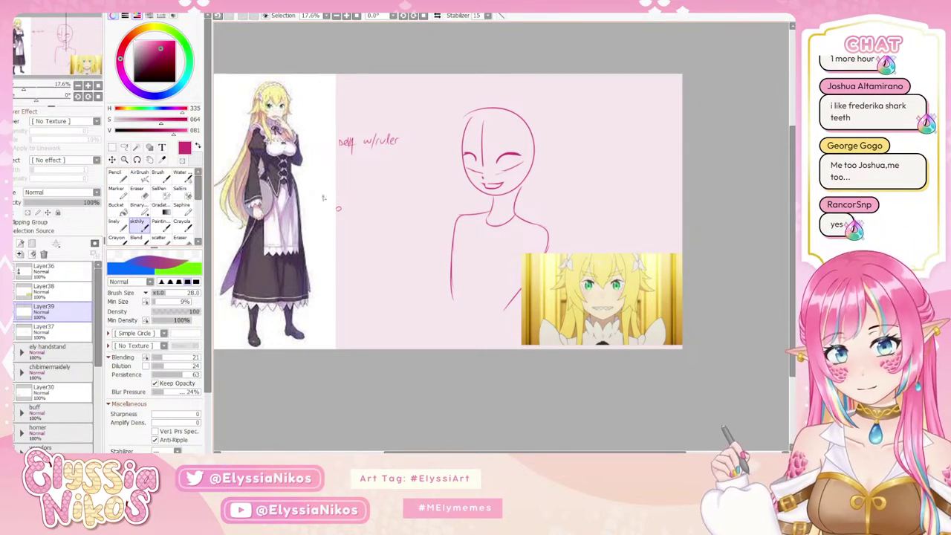
# - Draw outer lashes and oval irises with narrow slit pupils for both eyes
pyautogui.moveTo(469, 151); pyautogui.dragTo(470, 155)
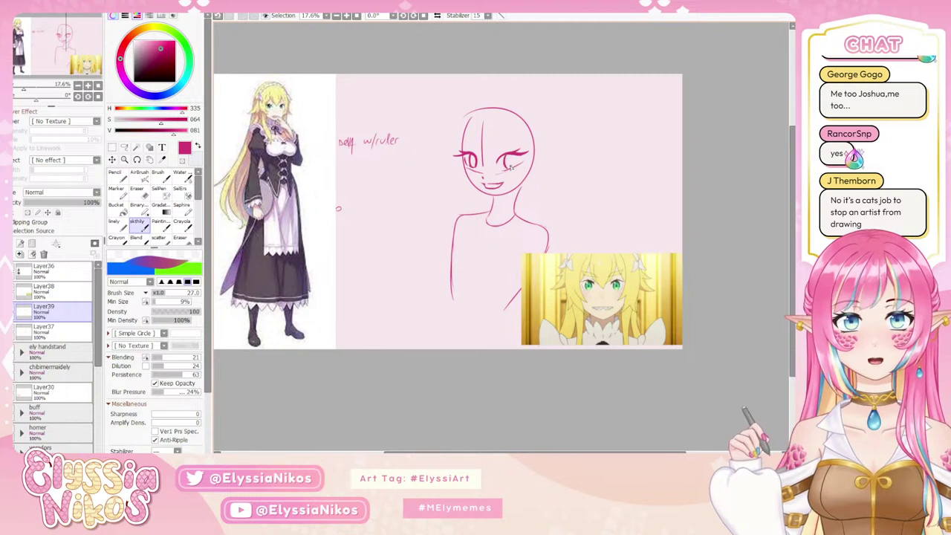
pyautogui.moveTo(514, 157); pyautogui.dragTo(516, 172)
pyautogui.hotkey('ctrl', 'z')
pyautogui.hotkey('ctrl', 'z')
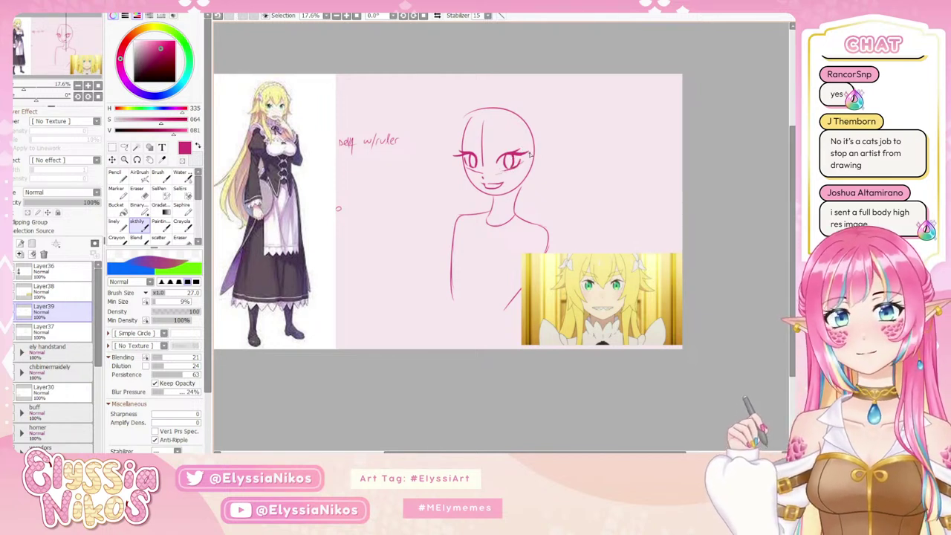
pyautogui.moveTo(486, 185); pyautogui.dragTo(493, 193)
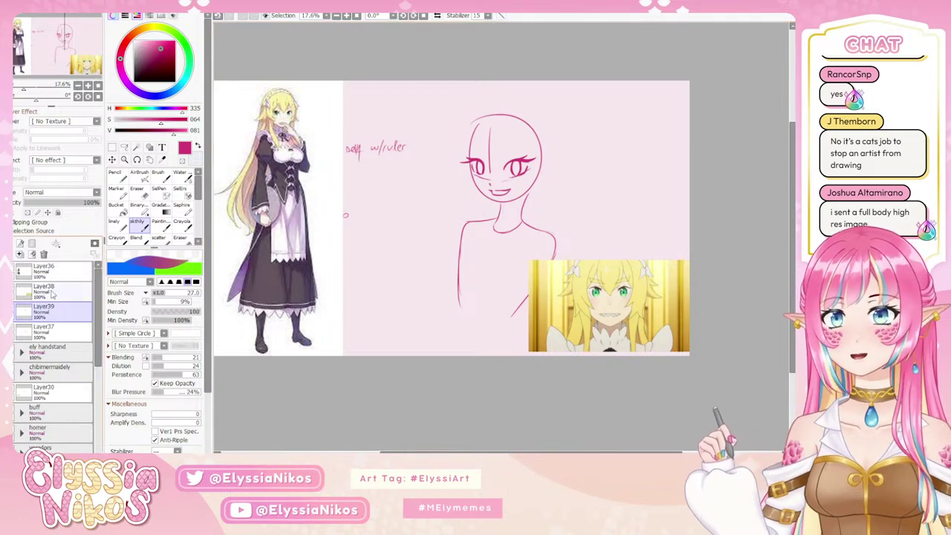
# - Erase the vertical and horizontal construction guidelines from the face on Layer37, keeping the eyes on their own layer
pyautogui.click(15, 315)
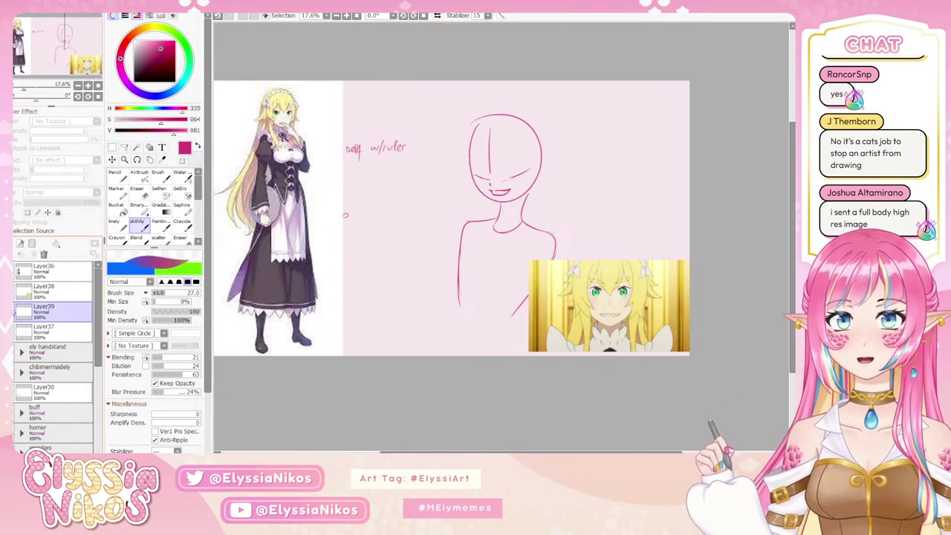
pyautogui.click(15, 315)
pyautogui.click(37, 334)
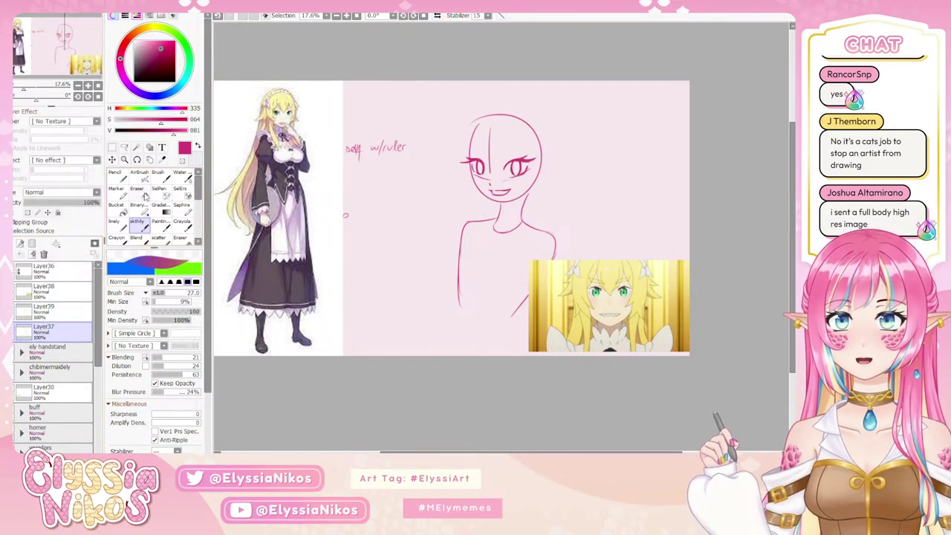
pyautogui.click(143, 193)
pyautogui.moveTo(535, 171); pyautogui.dragTo(539, 170)
pyautogui.moveTo(487, 139)
pyautogui.mouseDown()
pyautogui.moveTo(488, 178)
pyautogui.moveTo(487, 128)
pyautogui.mouseUp()
pyautogui.hotkey('ctrl', 'z')
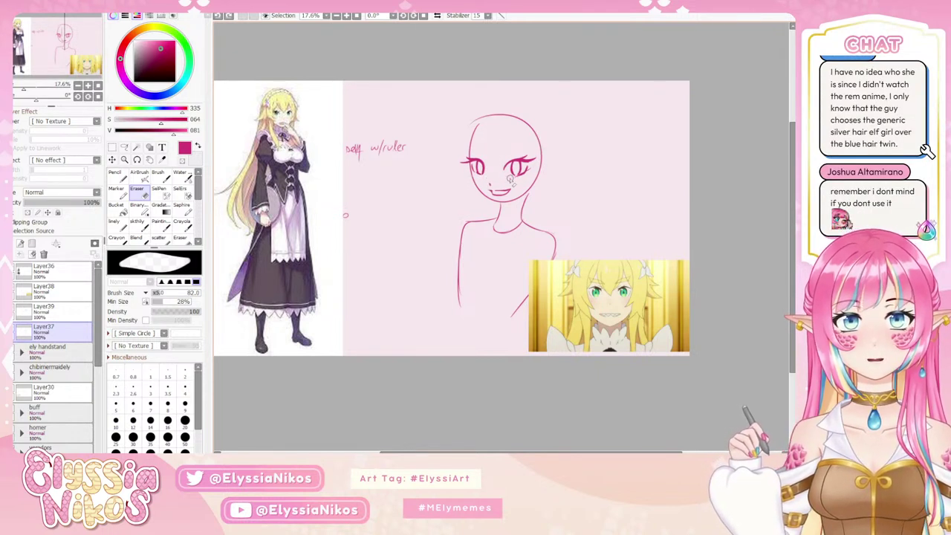
# - Erase the heavy overlapping lines at the mouth's left-hand corner with small eraser sizes
pyautogui.click(139, 224)
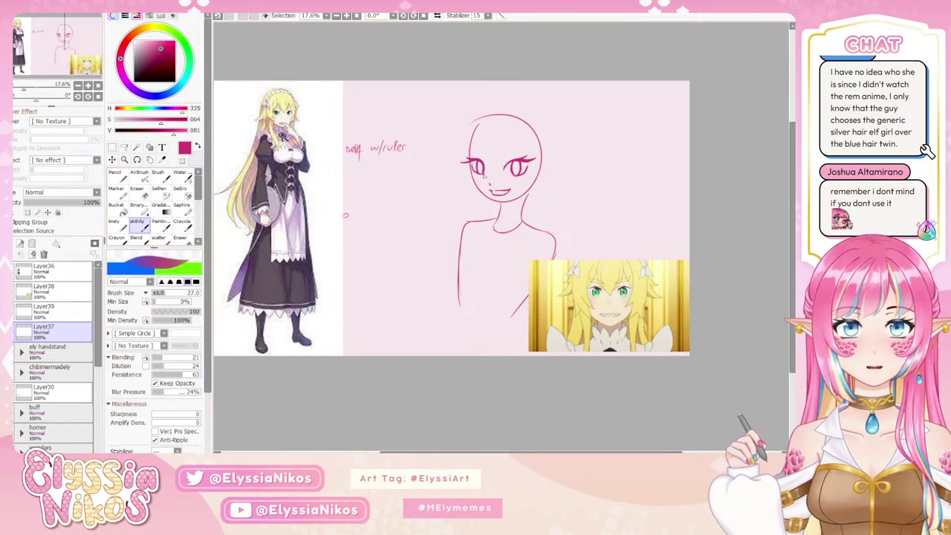
pyautogui.moveTo(474, 171)
pyautogui.mouseDown()
pyautogui.moveTo(516, 190)
pyautogui.moveTo(444, 180)
pyautogui.mouseUp()
pyautogui.click(88, 86)
pyautogui.click(88, 86)
pyautogui.scroll(3, 444, 179)
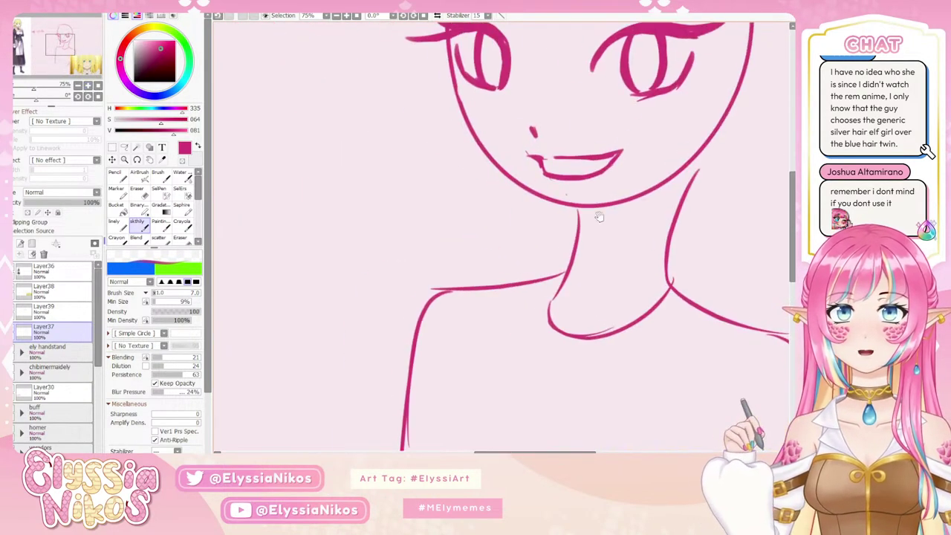
pyautogui.press('e')
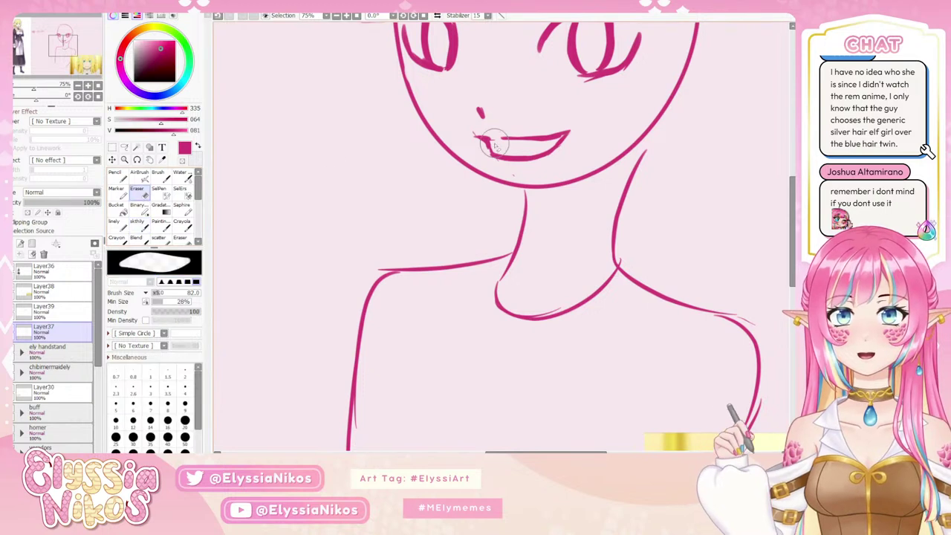
pyautogui.moveTo(486, 146)
pyautogui.mouseDown()
pyautogui.moveTo(473, 133)
pyautogui.moveTo(480, 145)
pyautogui.mouseUp()
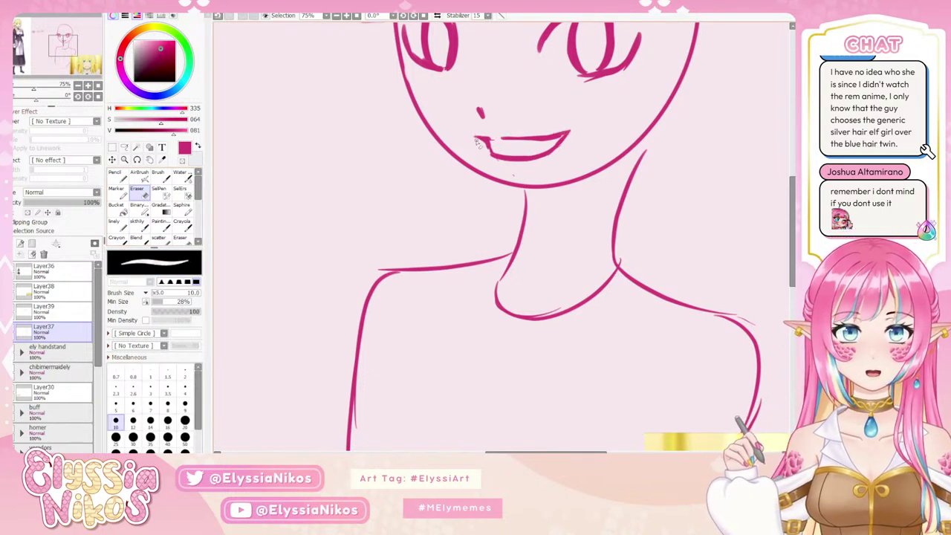
pyautogui.press(']')
pyautogui.press(']')
pyautogui.press(']')
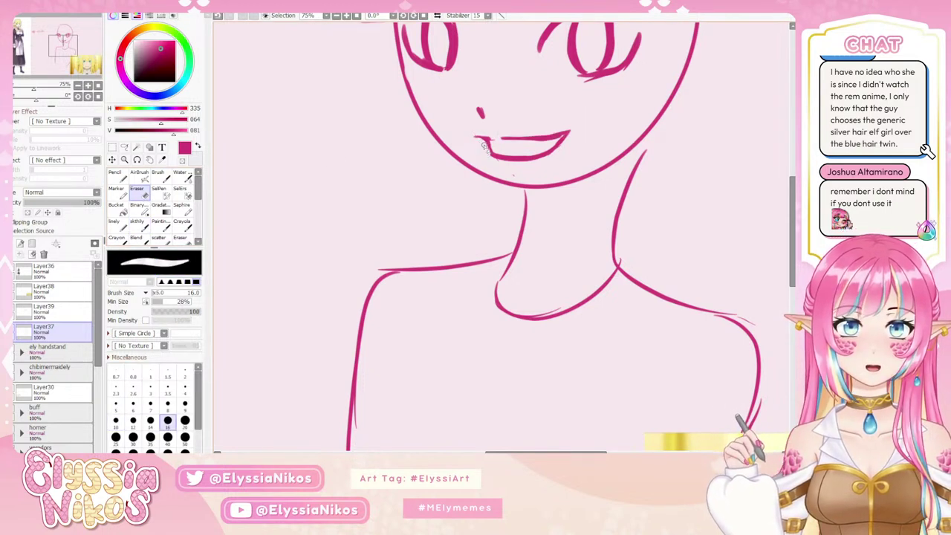
pyautogui.press('[')
pyautogui.press('[')
pyautogui.press('[')
pyautogui.press('[')
pyautogui.press('[')
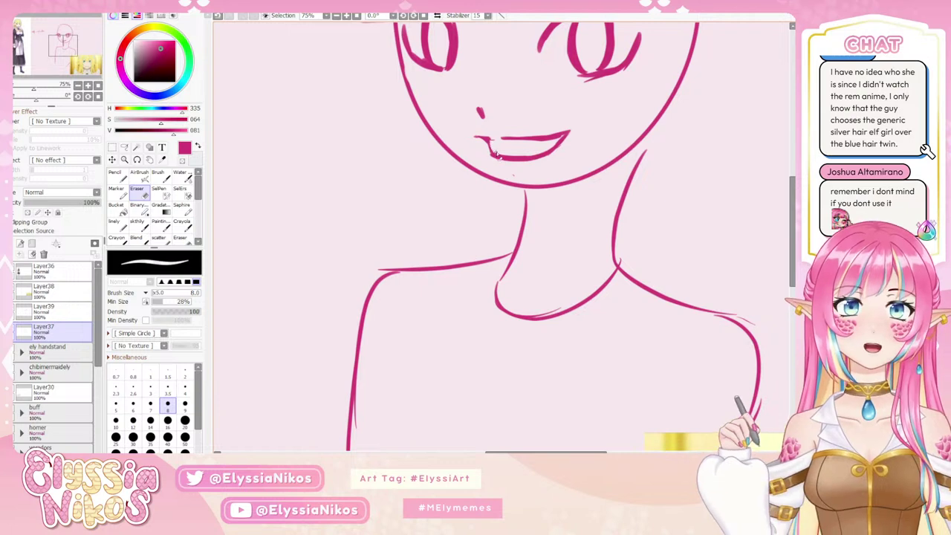
# - Thin the line of the lower lip with the eraser, varying its size between about 8 and 24
pyautogui.press(']')
pyautogui.press(']')
pyautogui.press(']')
pyautogui.press(']')
pyautogui.press(']')
pyautogui.press(']')
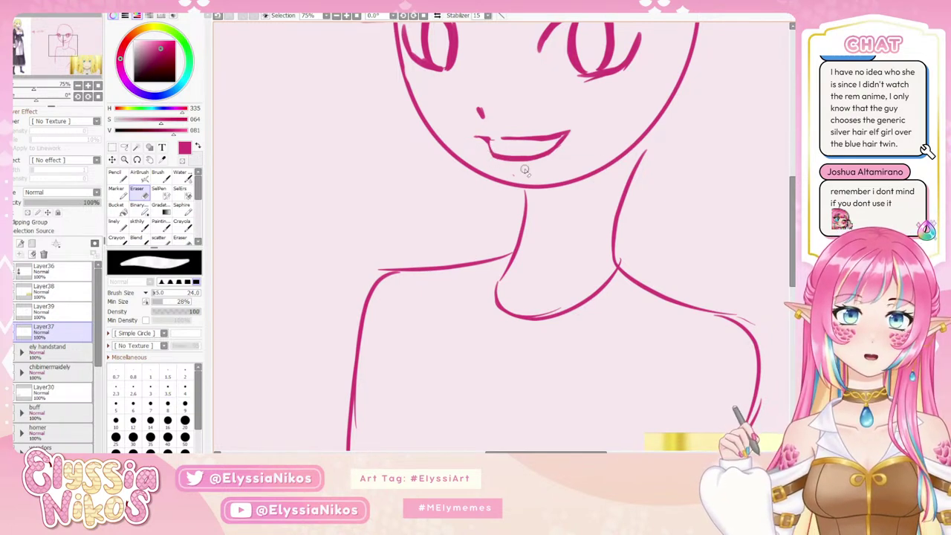
pyautogui.press('[')
pyautogui.press('[')
pyautogui.press('[')
pyautogui.press('[')
pyautogui.press('[')
pyautogui.press('[')
pyautogui.press('[')
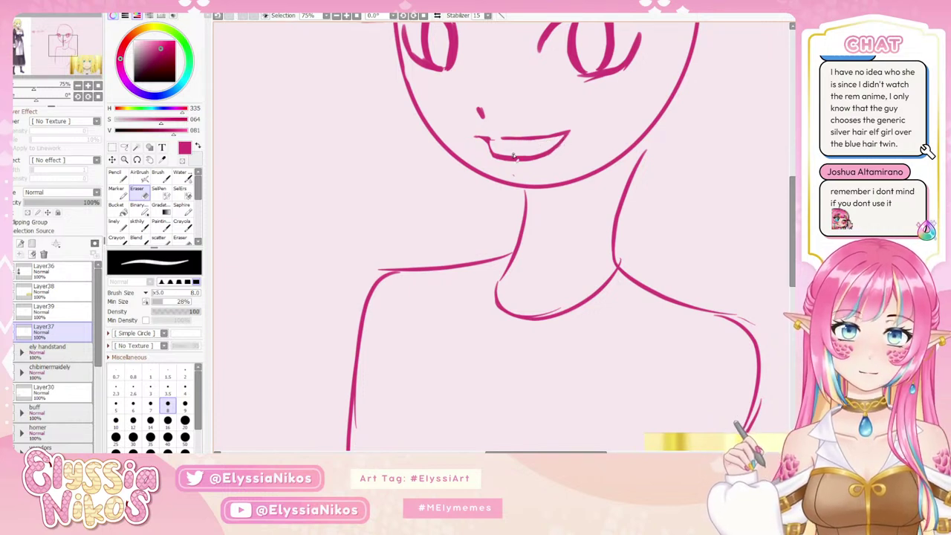
pyautogui.press(']')
pyautogui.press(']')
pyautogui.press(']')
pyautogui.press(']')
pyautogui.press(']')
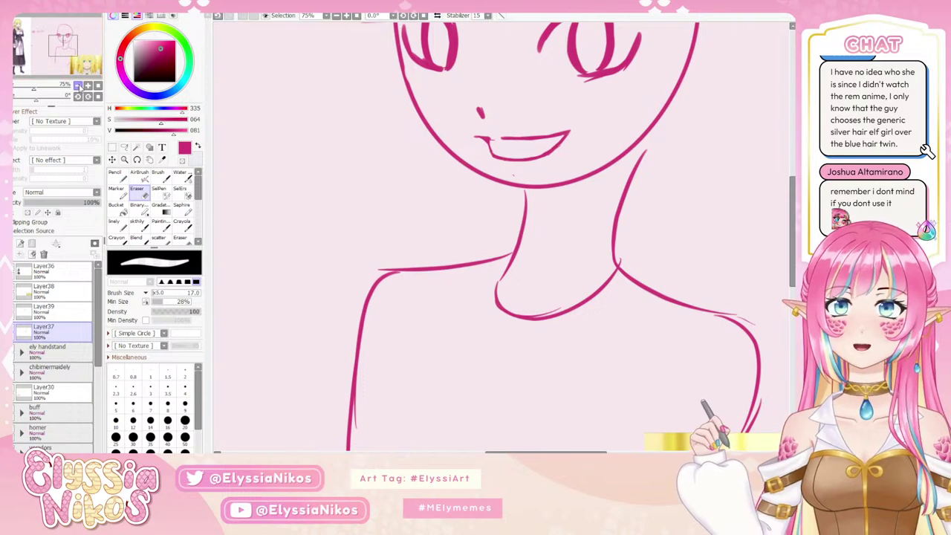
pyautogui.click(78, 85)
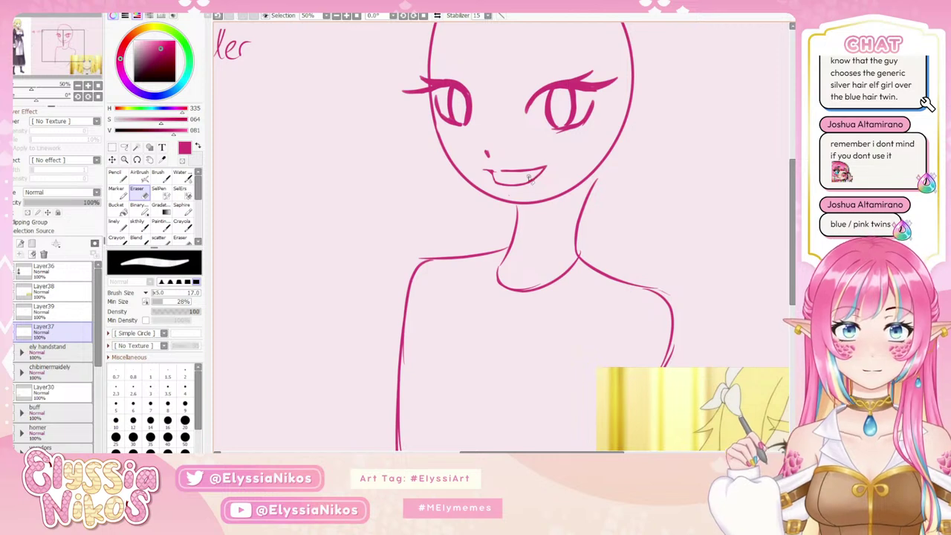
# - Draw a zigzag row of pointed shark teeth inside the open mouth with the size 7 sketch brush
pyautogui.click(137, 223)
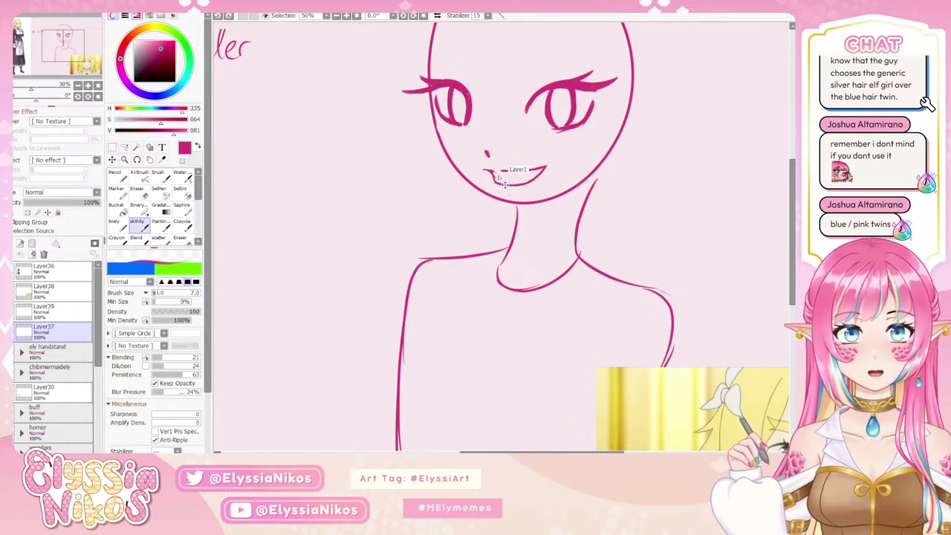
pyautogui.hotkey('ctrl', 'z')
pyautogui.hotkey('ctrl', 'z')
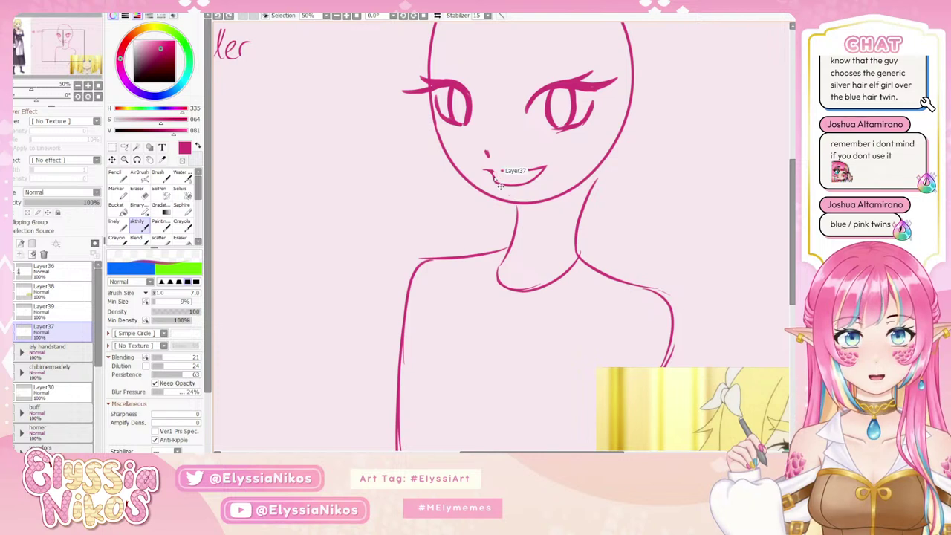
pyautogui.hotkey('ctrl', 'y')
pyautogui.moveTo(495, 179); pyautogui.dragTo(500, 179)
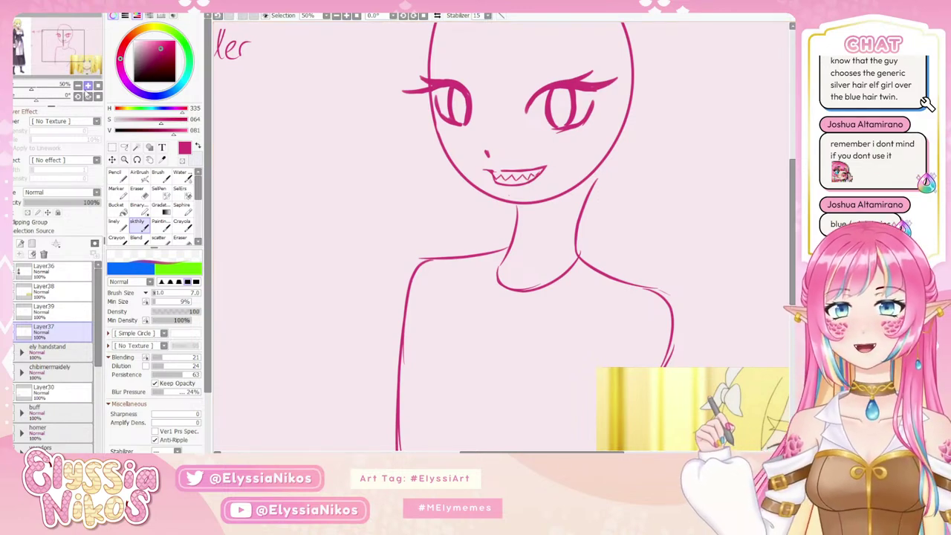
pyautogui.click(78, 86)
pyautogui.click(78, 85)
pyautogui.click(78, 85)
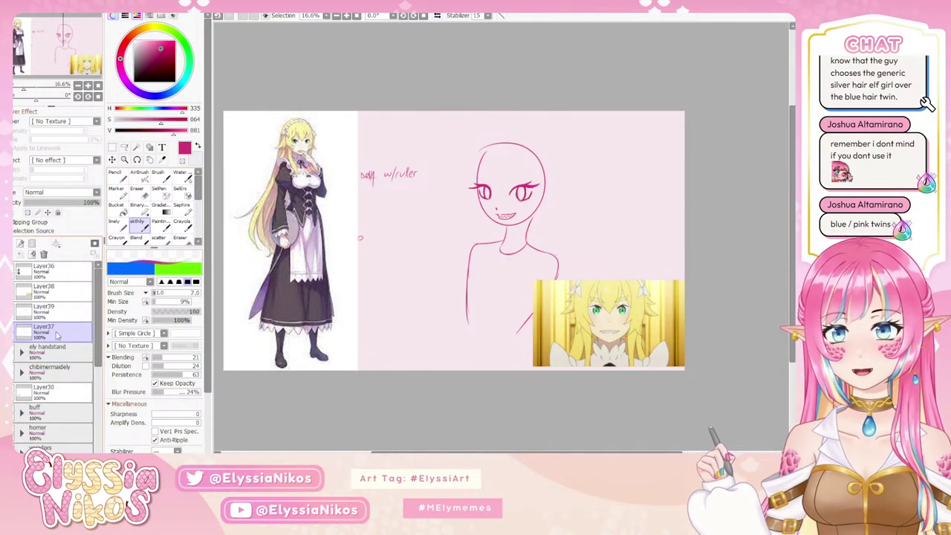
# - Add a new layer above Layer37 and redraw the left-hand jawline from the cheek down toward the chin
pyautogui.click(12, 314)
pyautogui.click(15, 315)
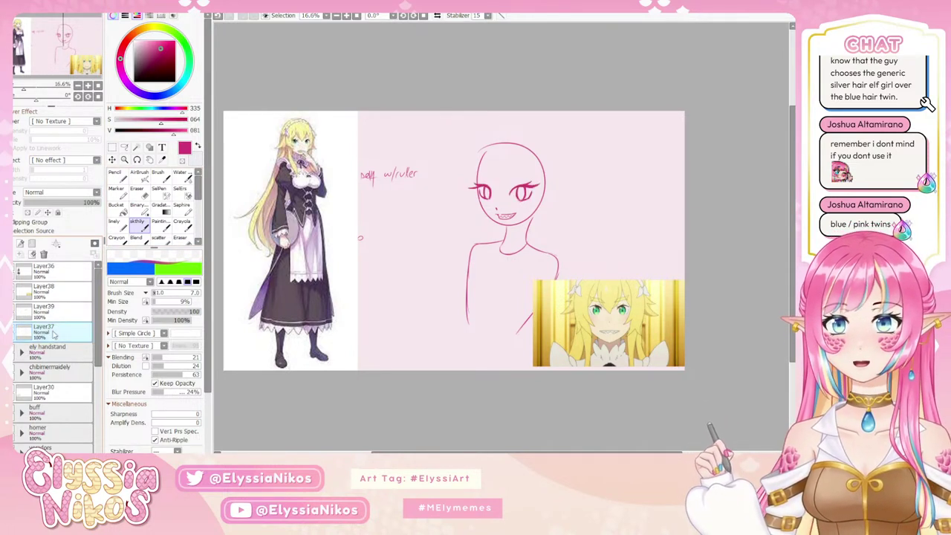
pyautogui.click(21, 254)
pyautogui.moveTo(506, 187); pyautogui.dragTo(492, 186)
pyautogui.moveTo(482, 185); pyautogui.dragTo(492, 186)
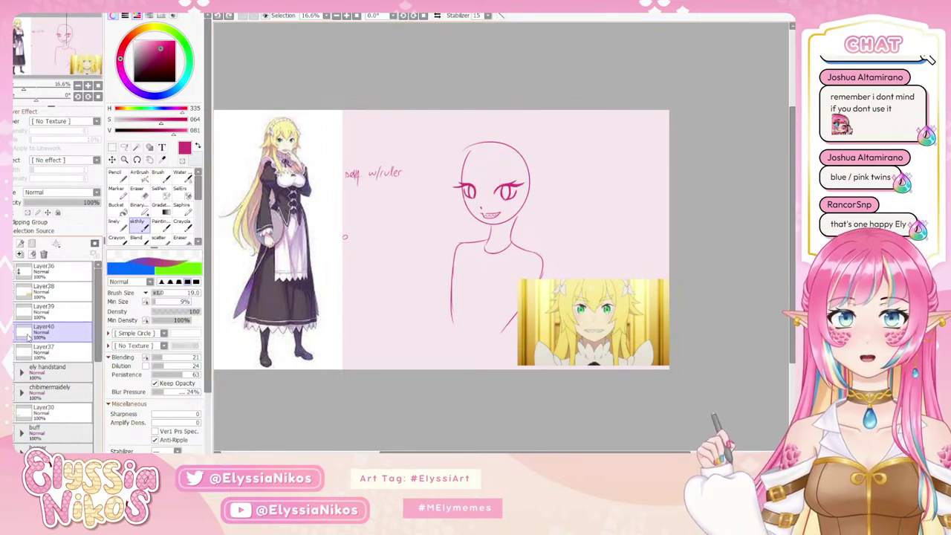
pyautogui.moveTo(447, 207)
pyautogui.mouseDown()
pyautogui.moveTo(480, 183)
pyautogui.moveTo(471, 205)
pyautogui.moveTo(486, 221)
pyautogui.mouseUp()
pyautogui.hotkey('ctrl', 'z')
pyautogui.hotkey('ctrl', 'z')
pyautogui.hotkey('ctrl', 'z')
pyautogui.hotkey('ctrl', 'z')
pyautogui.hotkey('ctrl', 'z')
pyautogui.hotkey('ctrl', 'z')
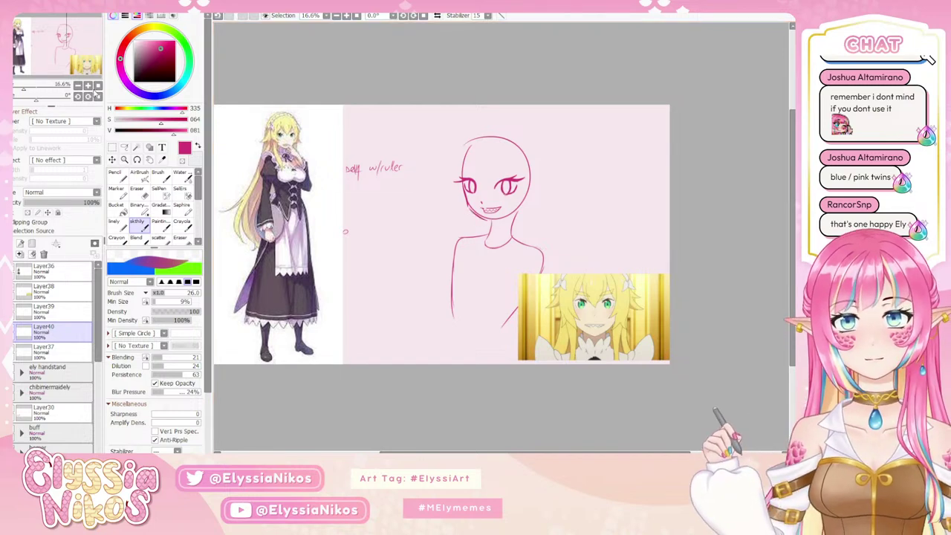
# - Redraw the right-hand jawline from the cheek down to the chin on Layer40 with the size 26 sketch brush
pyautogui.click(88, 86)
pyautogui.click(88, 86)
pyautogui.moveTo(342, 137); pyautogui.dragTo(335, 130)
pyautogui.hotkey('ctrl', 'z')
pyautogui.hotkey('ctrl', 'z')
pyautogui.moveTo(472, 198)
pyautogui.mouseDown()
pyautogui.moveTo(519, 184)
pyautogui.moveTo(521, 171)
pyautogui.mouseUp()
pyautogui.hotkey('ctrl', 'z')
pyautogui.hotkey('ctrl', 'z')
pyautogui.moveTo(471, 202); pyautogui.dragTo(521, 177)
pyautogui.hotkey('ctrl', 'z')
pyautogui.hotkey('ctrl', 'z')
pyautogui.hotkey('ctrl', 'z')
pyautogui.hotkey('ctrl', 'z')
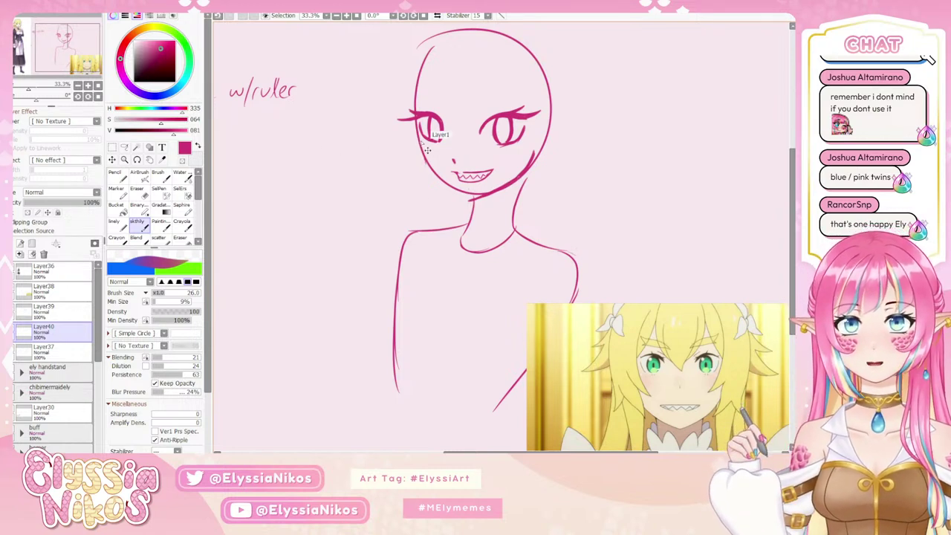
# - Redraw the left-hand side of the face from below the eye down to a pointed chin
pyautogui.hotkey('ctrl', 'z')
pyautogui.moveTo(418, 133)
pyautogui.mouseDown()
pyautogui.moveTo(424, 170)
pyautogui.moveTo(456, 200)
pyautogui.mouseUp()
pyautogui.hotkey('ctrl', 'z')
pyautogui.hotkey('ctrl', 'z')
pyautogui.hotkey('ctrl', 'z')
pyautogui.hotkey('ctrl', 'z')
pyautogui.hotkey('ctrl', 'z')
pyautogui.hotkey('ctrl', 'z')
pyautogui.moveTo(419, 162); pyautogui.dragTo(455, 196)
pyautogui.hotkey('ctrl', 'z')
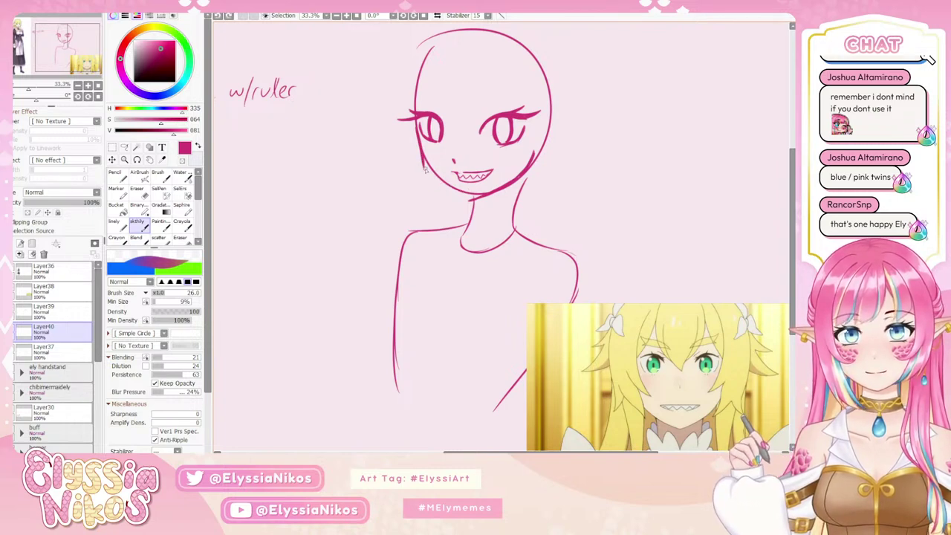
pyautogui.moveTo(425, 168); pyautogui.dragTo(474, 201)
pyautogui.hotkey('ctrl', 'z')
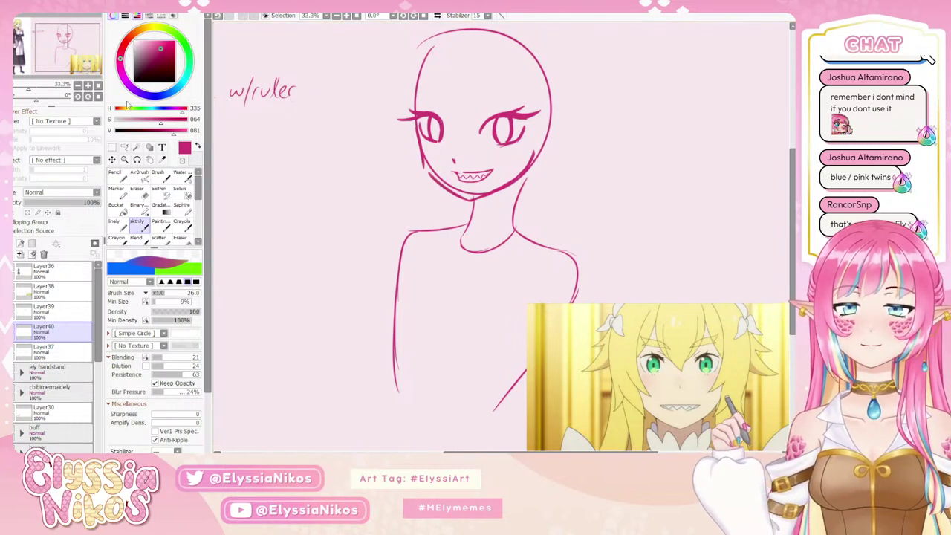
# - Mirror the canvas view and close the gap in the cheek line with the sketch brush at size 23
pyautogui.click(78, 86)
pyautogui.click(78, 86)
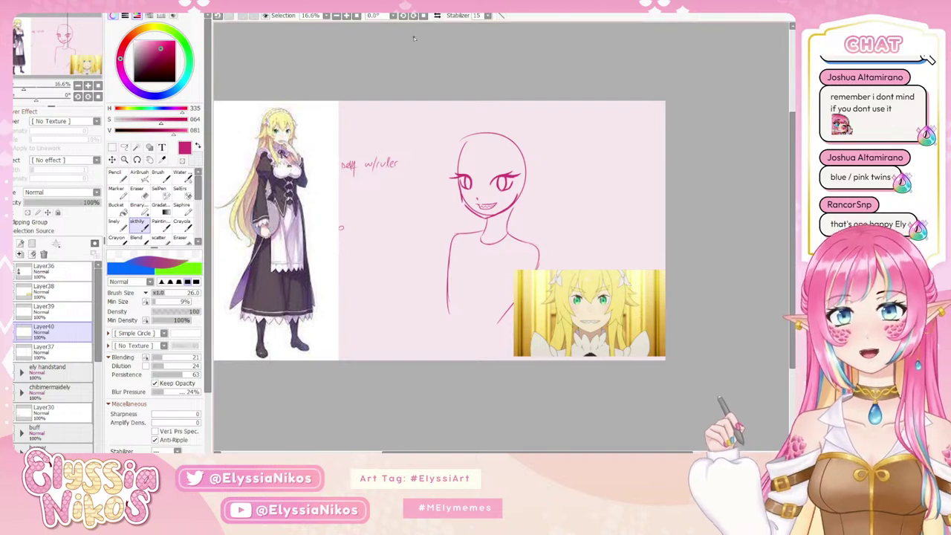
pyautogui.press('h')
pyautogui.moveTo(567, 174); pyautogui.dragTo(411, 112)
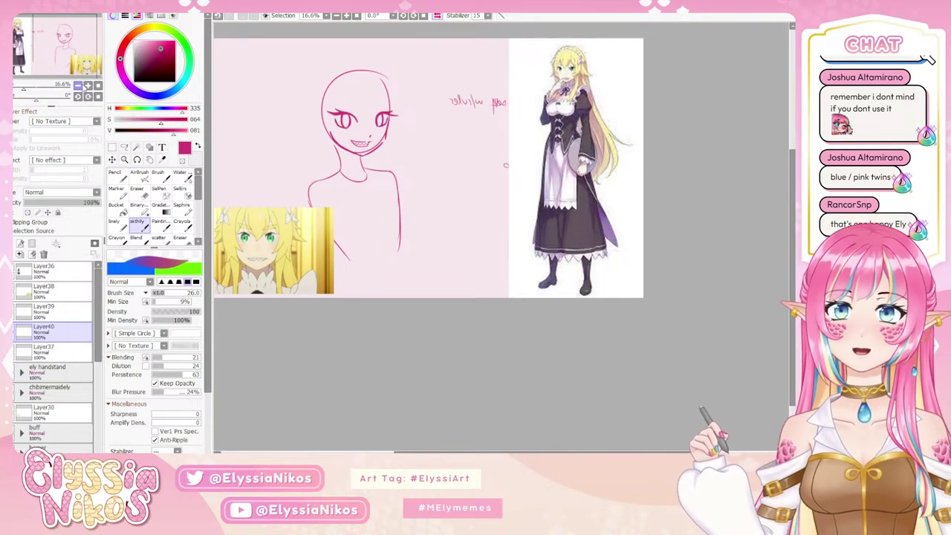
pyautogui.click(88, 86)
pyautogui.click(88, 85)
pyautogui.moveTo(292, 115); pyautogui.dragTo(546, 323)
pyautogui.press('[')
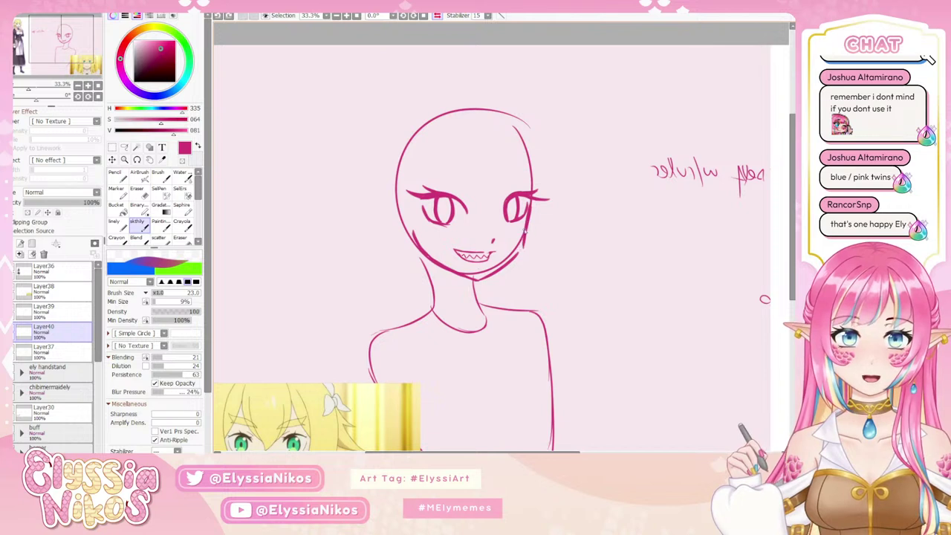
# - Erase the old rounded face outline around the new jaw on Layer37, using eraser sizes between 72 and 44
pyautogui.press('e')
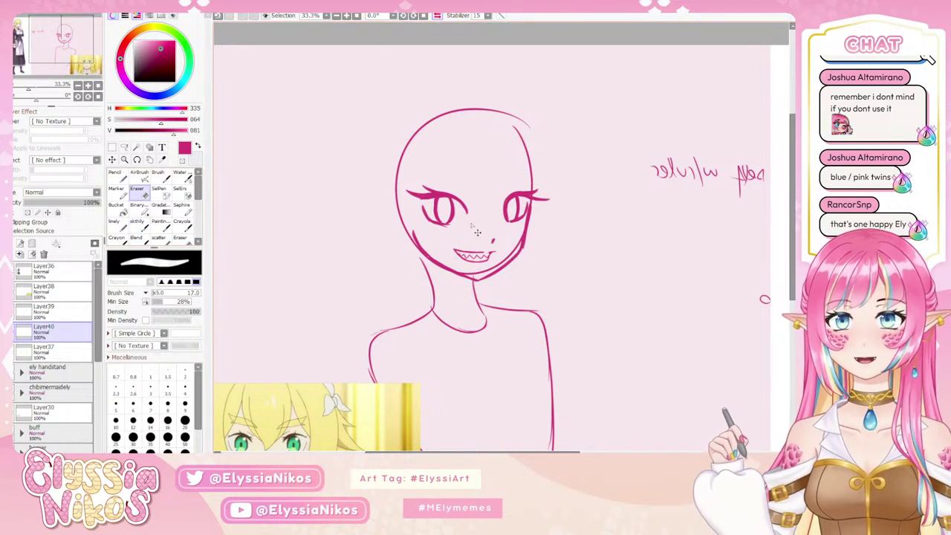
pyautogui.click(73, 353)
pyautogui.moveTo(479, 272); pyautogui.dragTo(510, 272)
pyautogui.moveTo(410, 227); pyautogui.dragTo(422, 244)
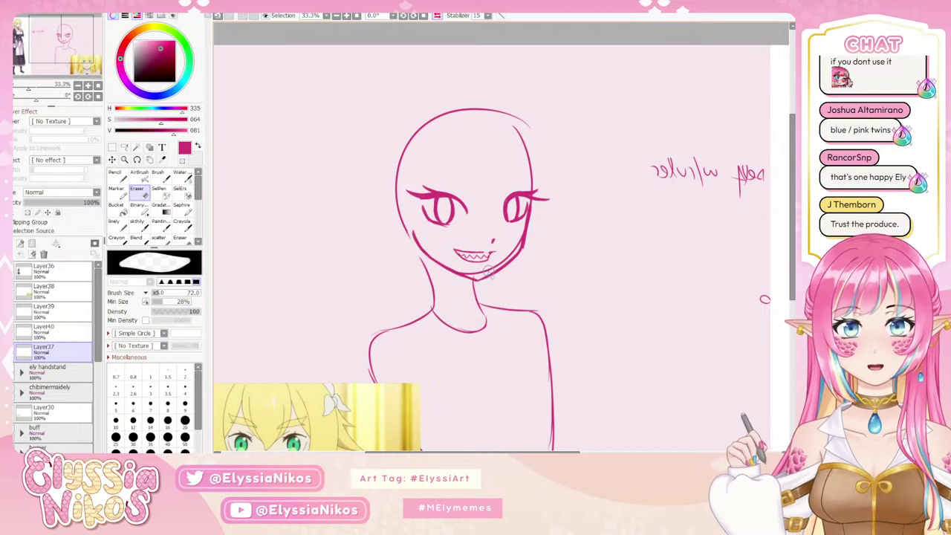
pyautogui.press('[')
pyautogui.press('[')
pyautogui.press('[')
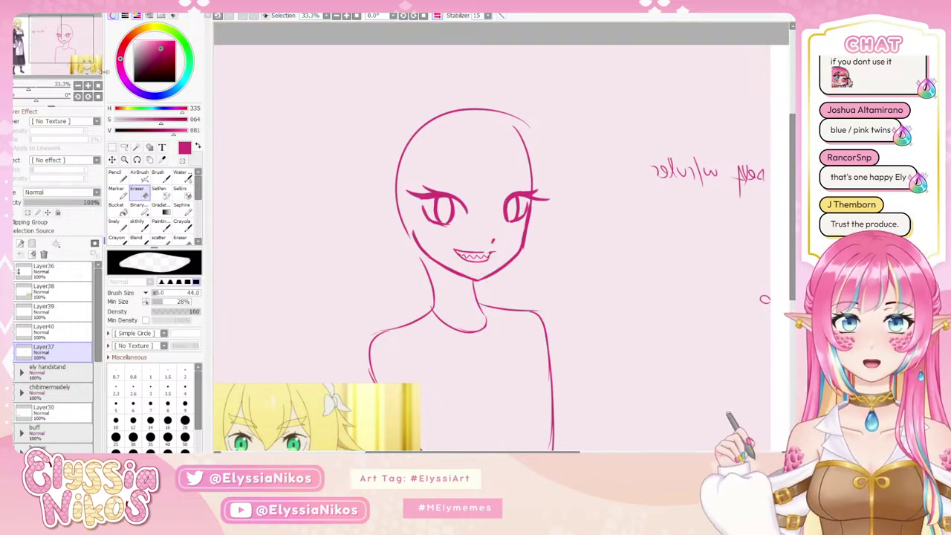
# - Restore the unmirrored view, then select the nose and mouth on Layer37 with a freeform lasso and shift them slightly left
pyautogui.click(78, 86)
pyautogui.click(78, 87)
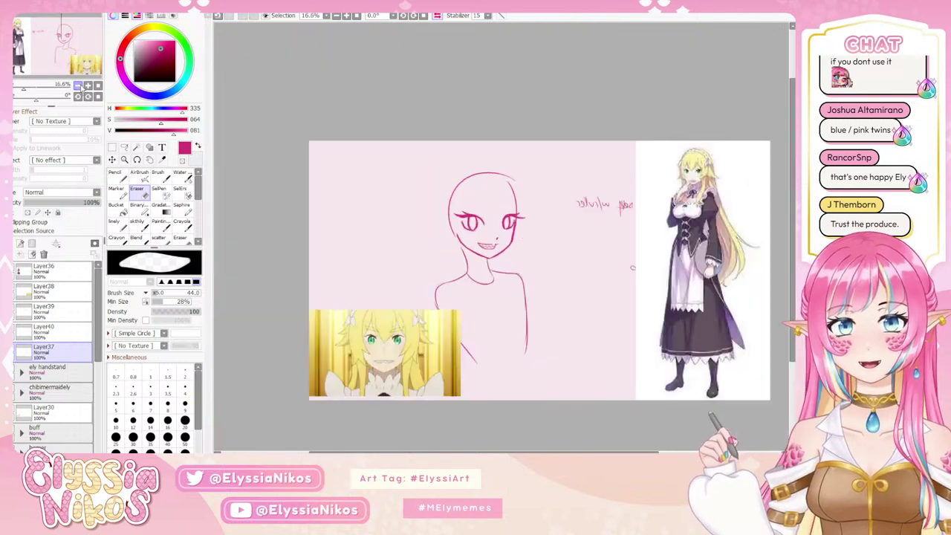
pyautogui.click(78, 87)
pyautogui.click(437, 16)
pyautogui.moveTo(474, 87); pyautogui.dragTo(456, 83)
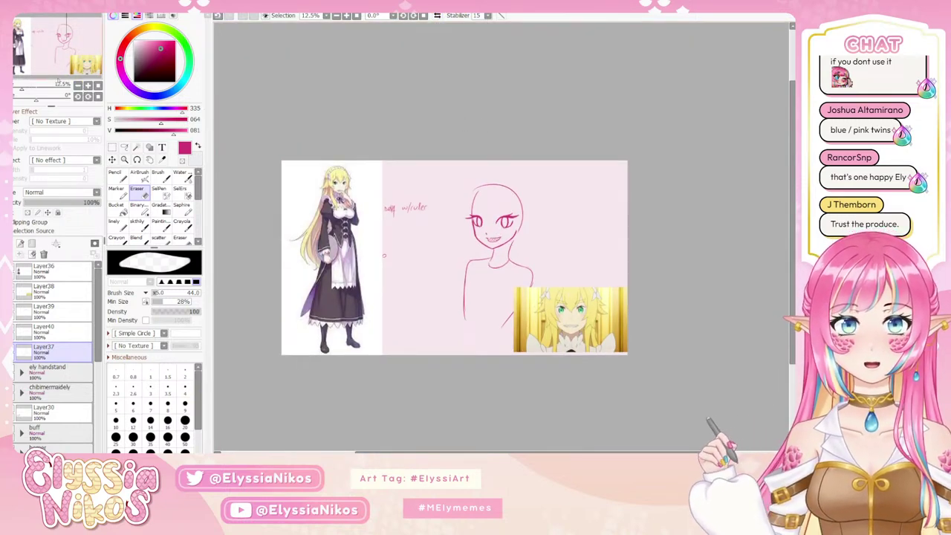
pyautogui.click(88, 86)
pyautogui.click(87, 86)
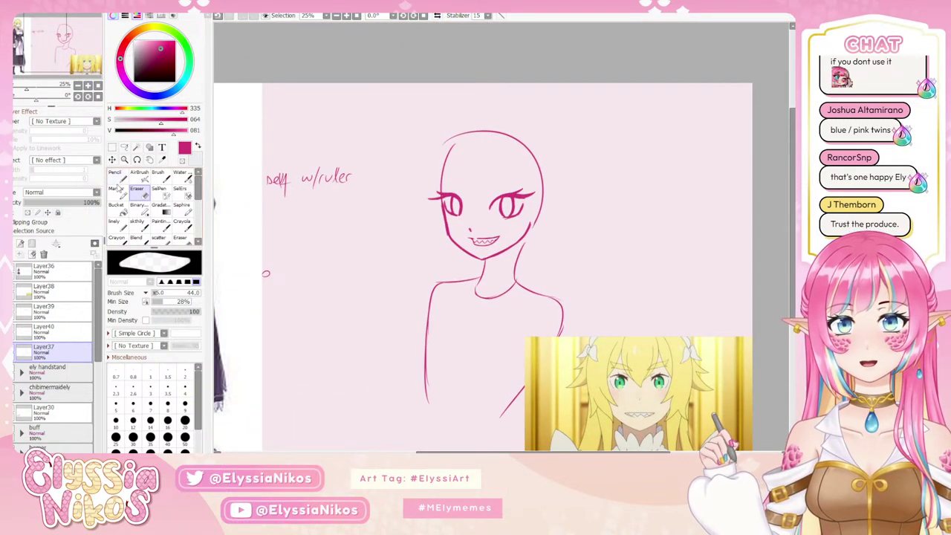
pyautogui.click(125, 148)
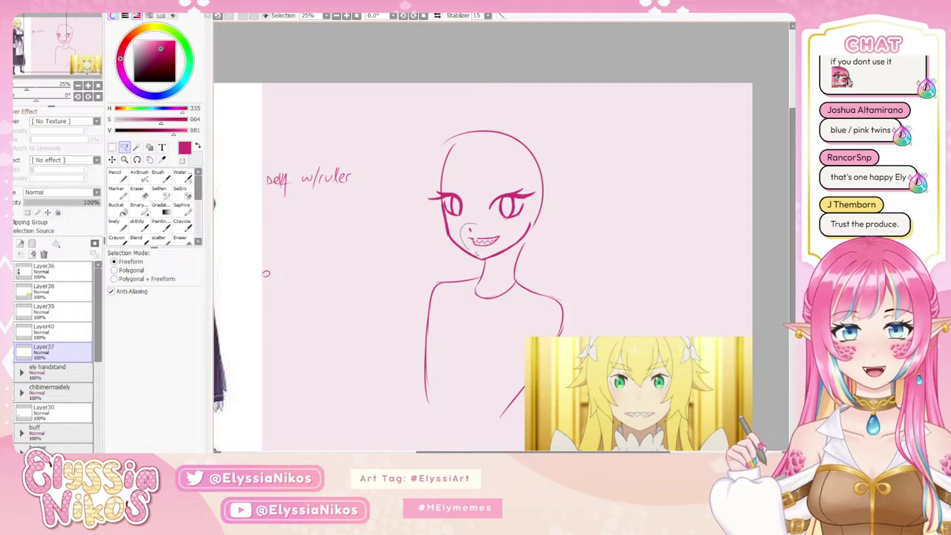
pyautogui.moveTo(498, 227); pyautogui.dragTo(478, 224)
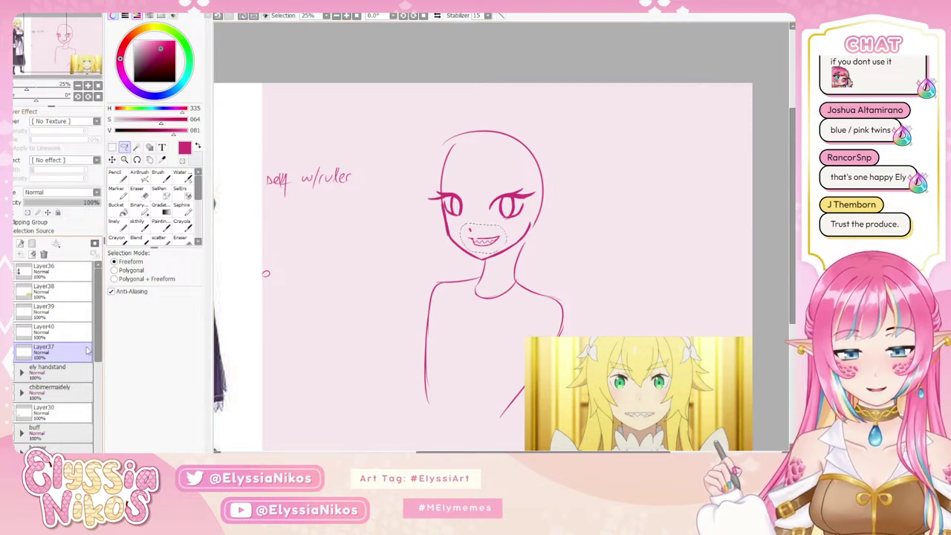
pyautogui.hotkey('ctrl', 't')
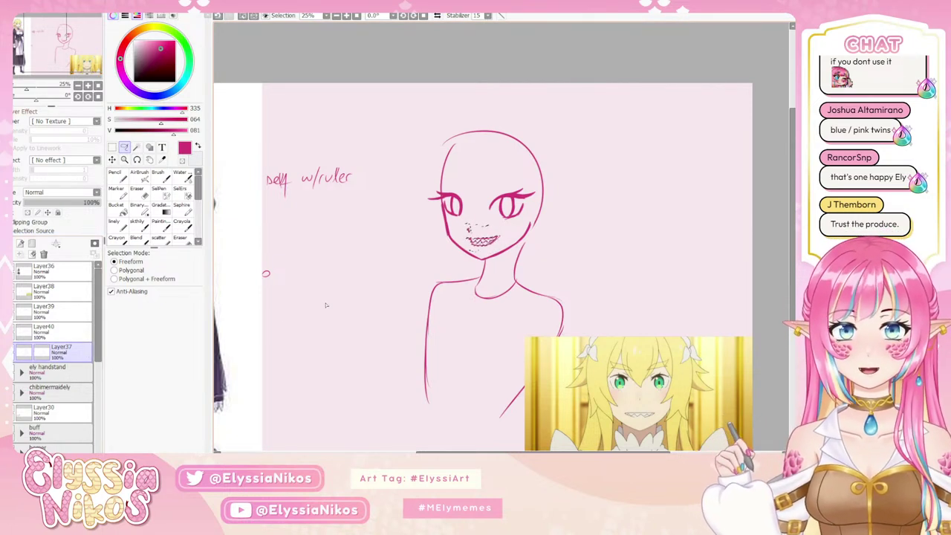
pyautogui.click(326, 305)
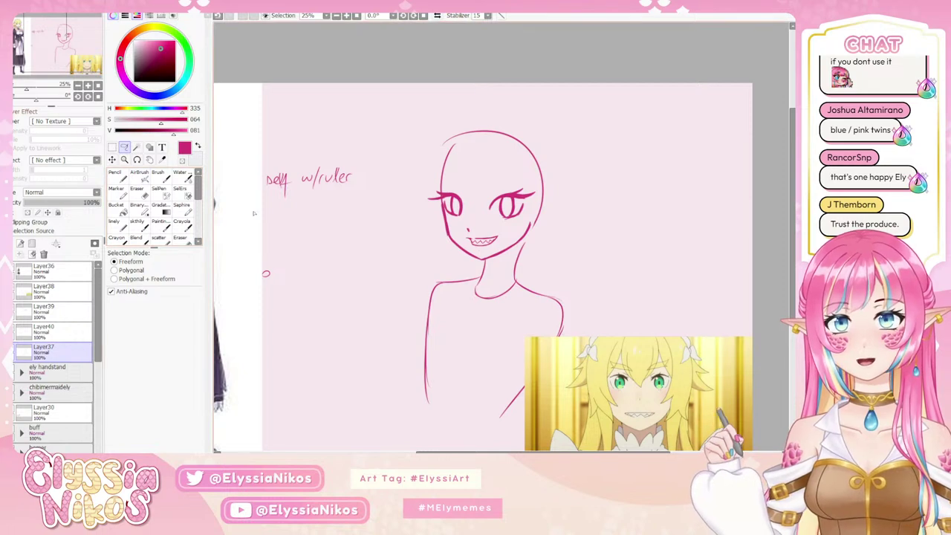
# - Lasso each eye on Layer39 in turn and adjust it with a Freeform transform
pyautogui.click(42, 313)
pyautogui.moveTo(443, 175)
pyautogui.mouseDown()
pyautogui.moveTo(467, 219)
pyautogui.moveTo(486, 226)
pyautogui.mouseUp()
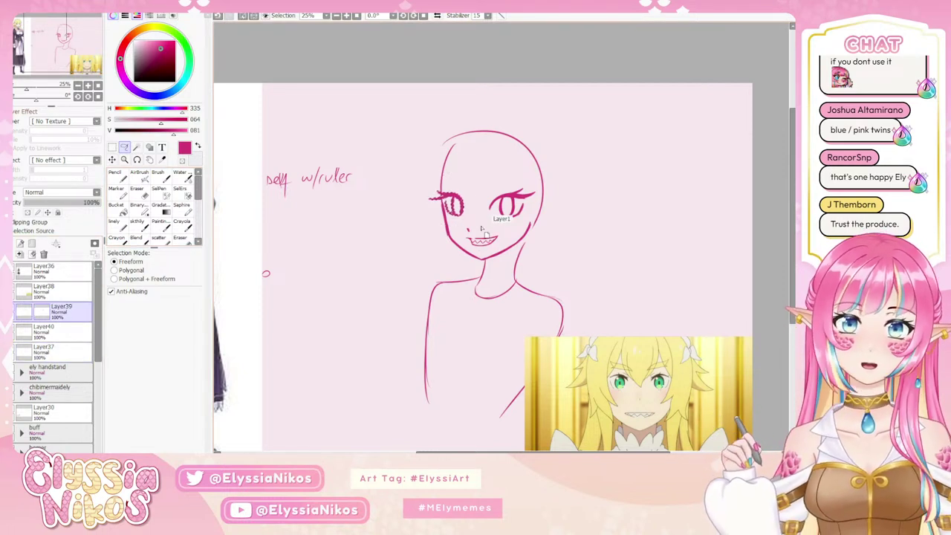
pyautogui.hotkey('ctrl', 't')
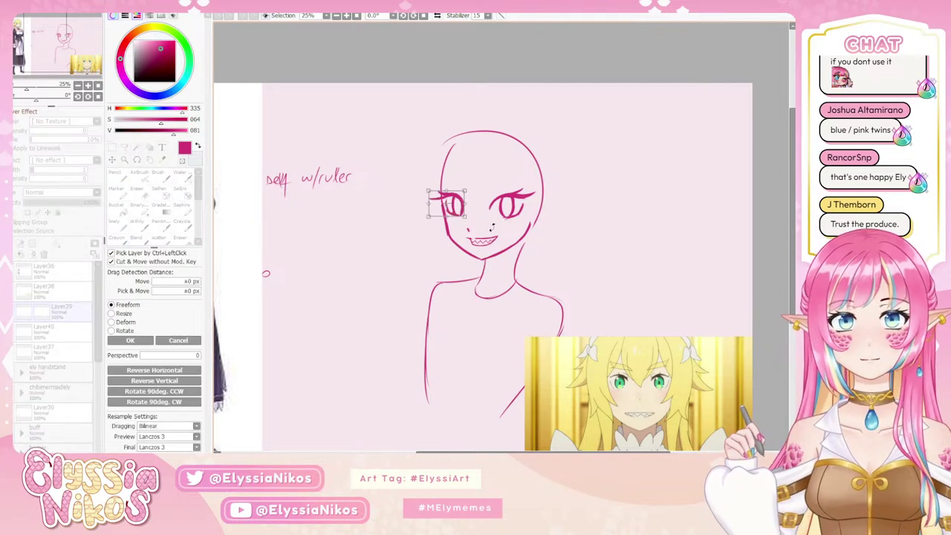
pyautogui.click(130, 340)
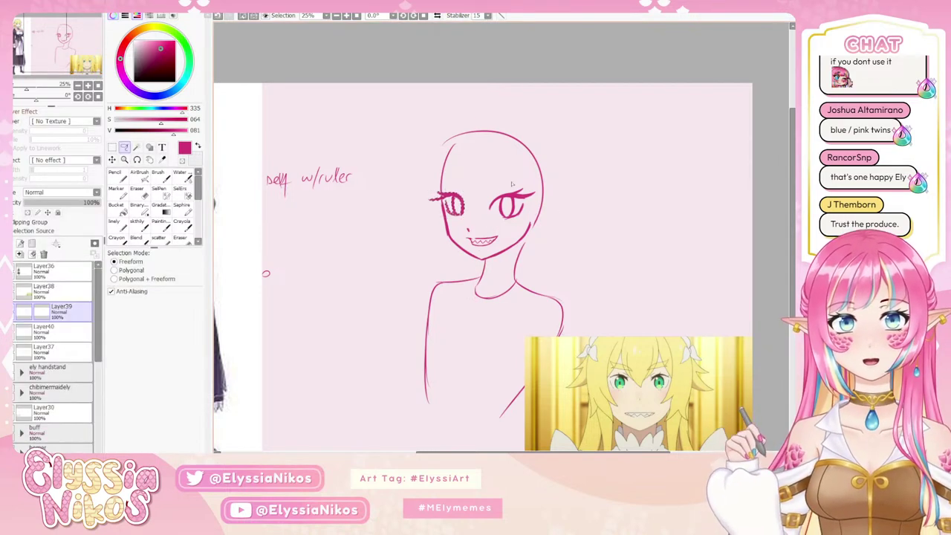
pyautogui.moveTo(520, 174)
pyautogui.mouseDown()
pyautogui.moveTo(491, 221)
pyautogui.moveTo(521, 224)
pyautogui.moveTo(524, 174)
pyautogui.mouseUp()
pyautogui.hotkey('ctrl', 't')
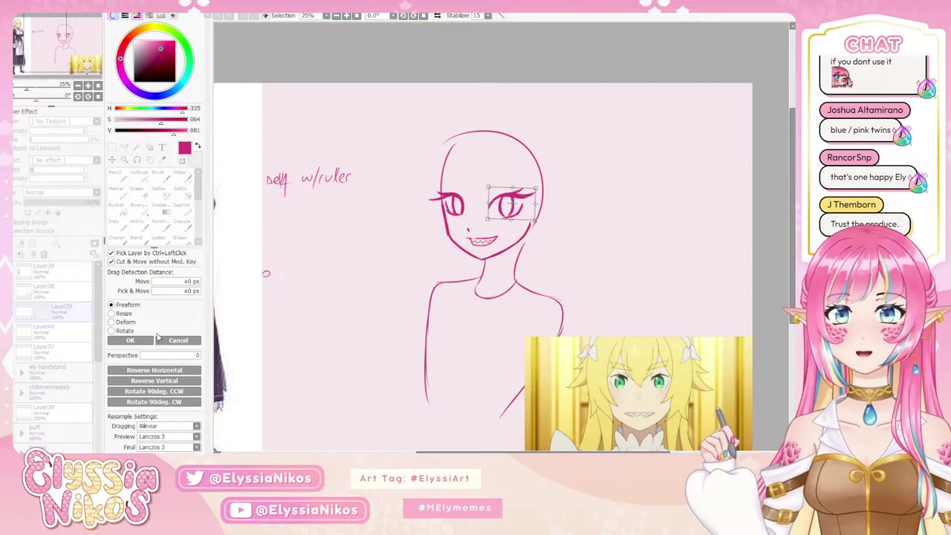
pyautogui.click(130, 340)
# - Toggle the visibility of Layer37 and Layer40 to check their contents, and make Layer40 active
pyautogui.click(69, 298)
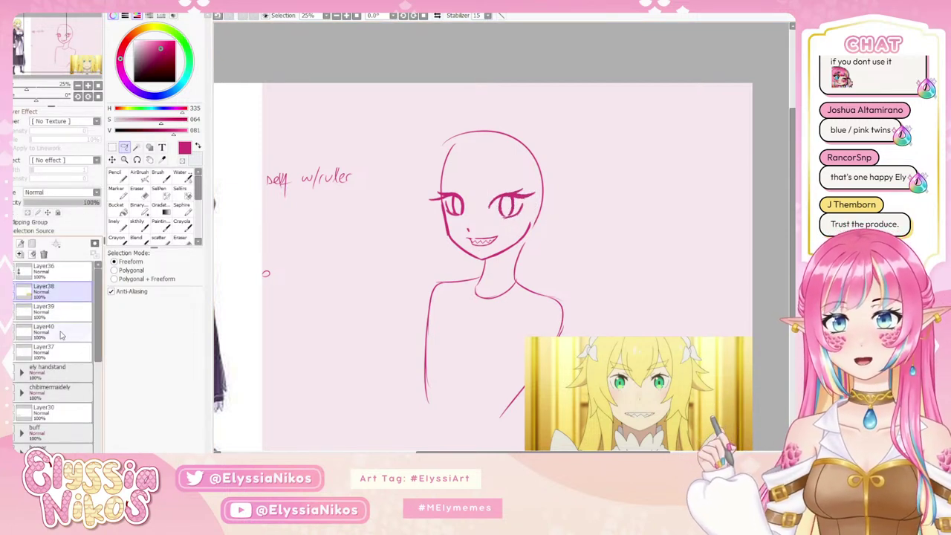
pyautogui.click(65, 330)
pyautogui.click(50, 351)
pyautogui.click(14, 352)
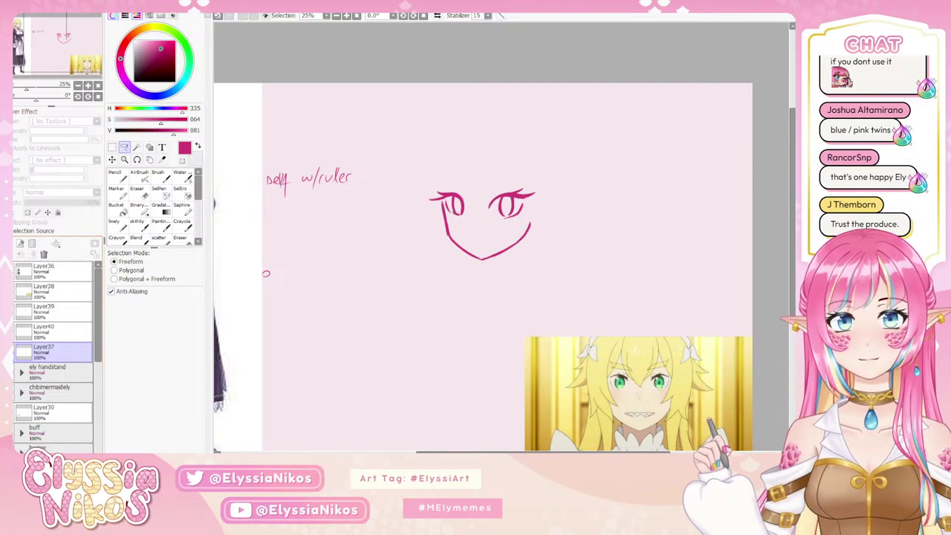
pyautogui.click(13, 352)
pyautogui.click(14, 334)
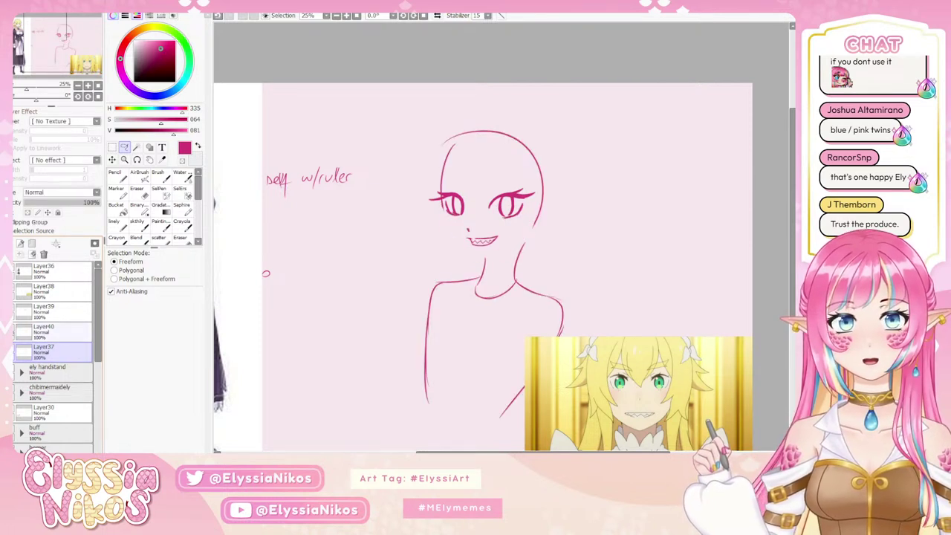
pyautogui.click(14, 334)
pyautogui.click(61, 334)
# - Sketch the parted bangs falling over the forehead on Layer40 with the sketch brush reduced to size 28
pyautogui.click(138, 224)
pyautogui.moveTo(500, 179)
pyautogui.mouseDown()
pyautogui.moveTo(486, 176)
pyautogui.moveTo(454, 201)
pyautogui.mouseUp()
pyautogui.click(77, 87)
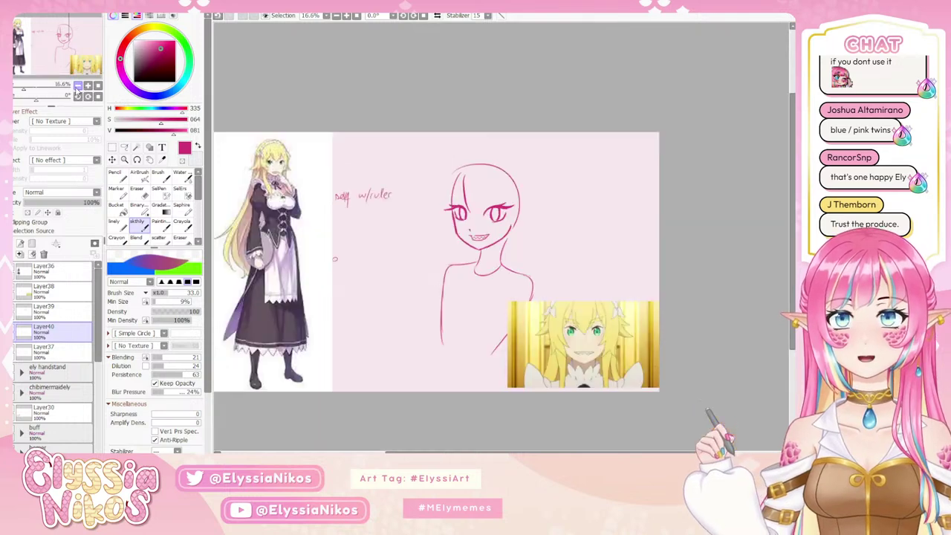
pyautogui.click(77, 86)
pyautogui.click(88, 96)
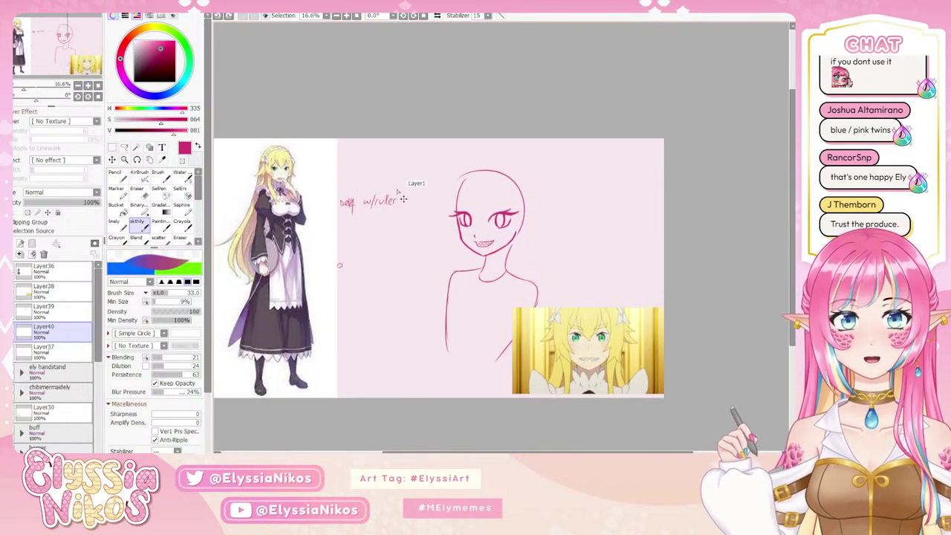
pyautogui.press('[')
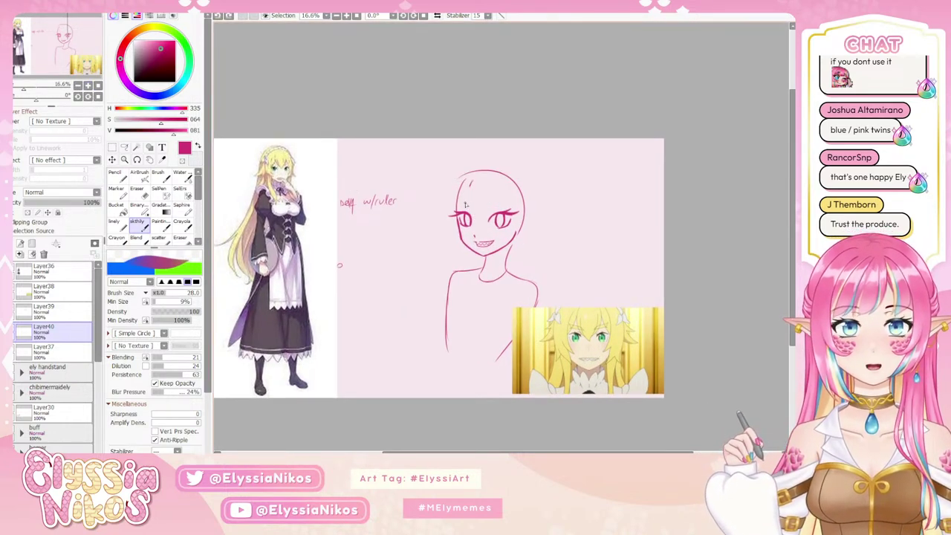
pyautogui.moveTo(468, 210); pyautogui.dragTo(472, 217)
pyautogui.hotkey('ctrl', 'z')
pyautogui.moveTo(480, 177); pyautogui.dragTo(474, 215)
pyautogui.hotkey('ctrl', 'z')
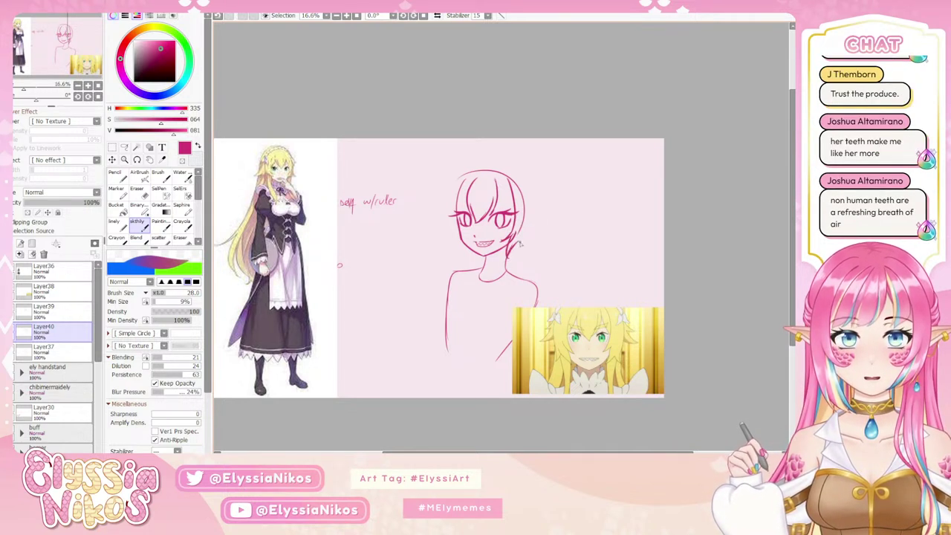
# - Draw the pointed hair ends beside the right-hand side of the neck
pyautogui.moveTo(504, 257)
pyautogui.mouseDown()
pyautogui.moveTo(530, 244)
pyautogui.moveTo(516, 246)
pyautogui.moveTo(525, 234)
pyautogui.moveTo(504, 254)
pyautogui.moveTo(530, 234)
pyautogui.mouseUp()
pyautogui.hotkey('ctrl', 'z')
pyautogui.hotkey('ctrl', 'z')
pyautogui.hotkey('ctrl', 'z')
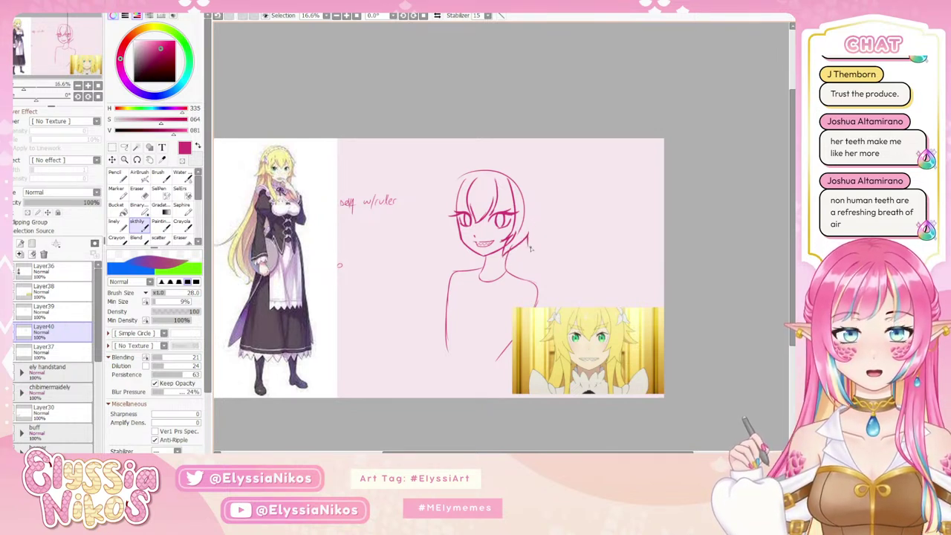
# - Draw the outer hair outline on the right-hand side, from the crown down to the hair ends
pyautogui.moveTo(516, 177); pyautogui.dragTo(534, 236)
pyautogui.hotkey('ctrl', 'z')
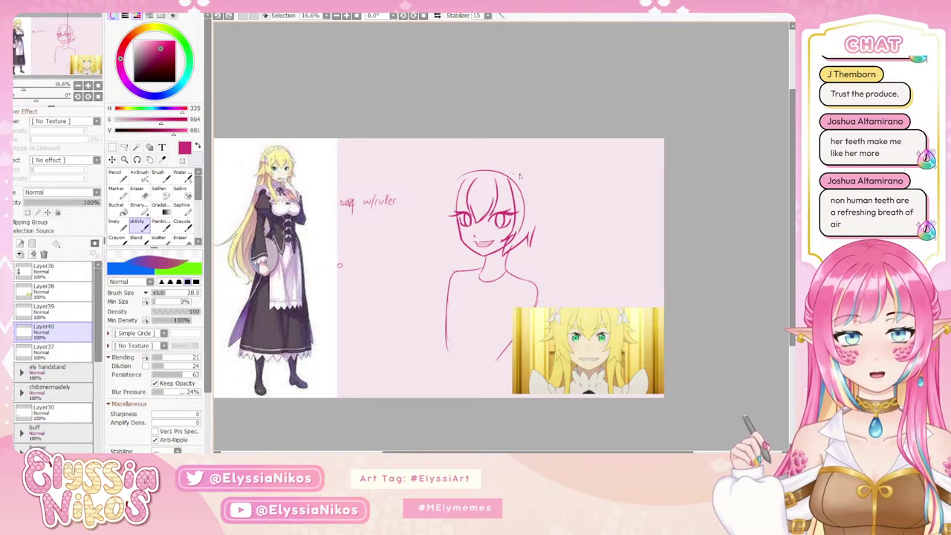
pyautogui.moveTo(515, 174); pyautogui.dragTo(534, 227)
pyautogui.hotkey('ctrl', 'z')
pyautogui.hotkey('ctrl', 'z')
pyautogui.moveTo(525, 171); pyautogui.dragTo(534, 239)
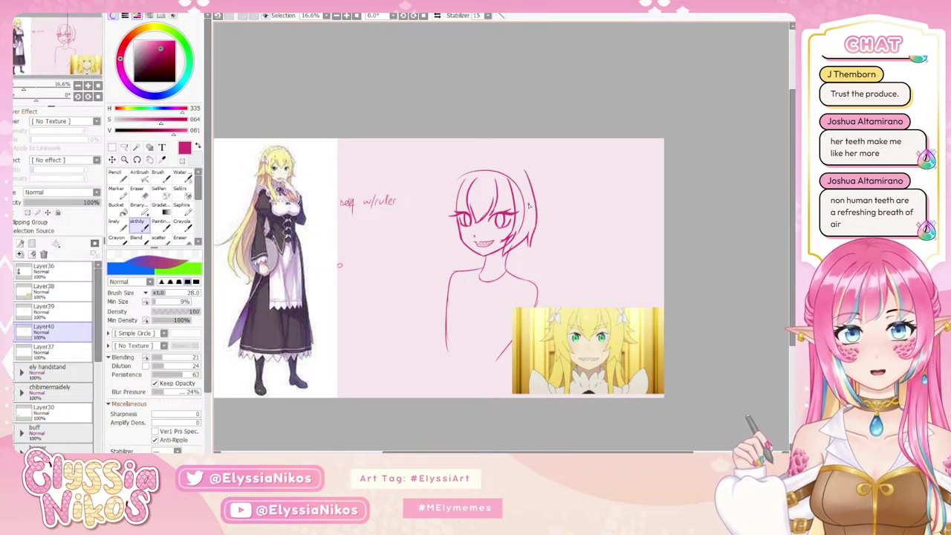
pyautogui.hotkey('ctrl', 'z')
# - Sketch the left-hand side of the hair, with its outer outline, inner strand and pointed ends beside the jaw
pyautogui.moveTo(459, 177)
pyautogui.mouseDown()
pyautogui.moveTo(448, 184)
pyautogui.moveTo(445, 237)
pyautogui.mouseUp()
pyautogui.hotkey('ctrl', 'z')
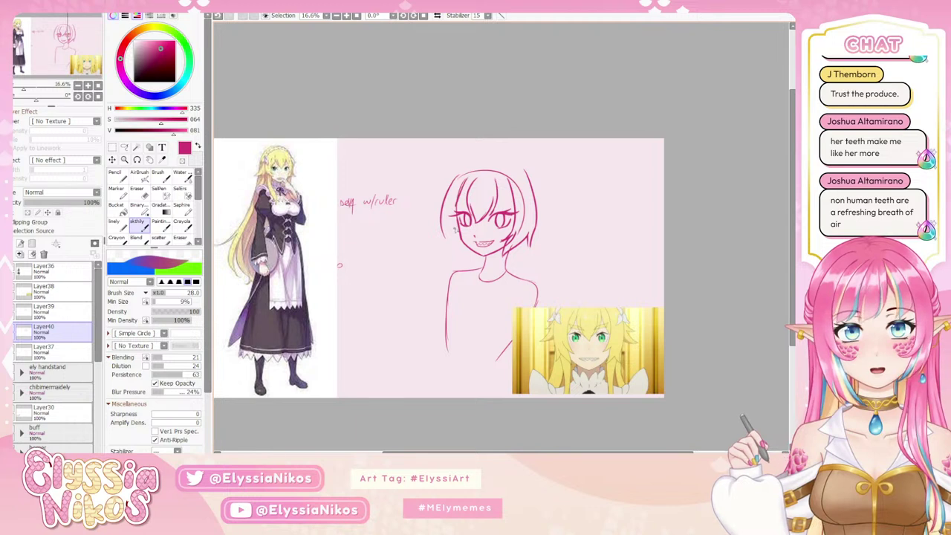
pyautogui.hotkey('ctrl', 'z')
pyautogui.moveTo(475, 180); pyautogui.dragTo(457, 235)
pyautogui.hotkey('ctrl', 'z')
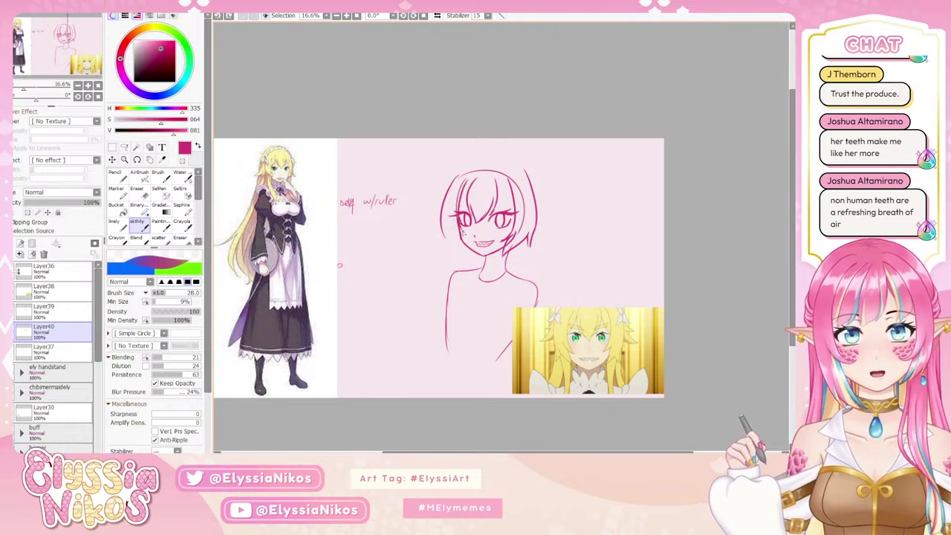
pyautogui.hotkey('ctrl', 'z')
pyautogui.moveTo(465, 182)
pyautogui.mouseDown()
pyautogui.moveTo(458, 223)
pyautogui.moveTo(469, 237)
pyautogui.moveTo(444, 248)
pyautogui.moveTo(460, 257)
pyautogui.mouseUp()
pyautogui.hotkey('ctrl', 'z')
pyautogui.hotkey('ctrl', 'z')
pyautogui.hotkey('ctrl', 'z')
pyautogui.hotkey('ctrl', 'z')
pyautogui.hotkey('ctrl', 'z')
pyautogui.hotkey('ctrl', 'z')
# - Retouch the upper part of the right-hand hair outline near the temple
pyautogui.moveTo(528, 191)
pyautogui.mouseDown()
pyautogui.moveTo(516, 209)
pyautogui.moveTo(525, 235)
pyautogui.moveTo(541, 209)
pyautogui.moveTo(533, 214)
pyautogui.mouseUp()
pyautogui.hotkey('ctrl', 'z')
pyautogui.hotkey('ctrl', 'z')
pyautogui.hotkey('ctrl', 'z')
# - Draw the ruffled maid headband arching over the top of the head
pyautogui.moveTo(459, 191); pyautogui.dragTo(516, 183)
pyautogui.hotkey('ctrl', 'z')
pyautogui.hotkey('ctrl', 'z')
pyautogui.moveTo(456, 192); pyautogui.dragTo(527, 198)
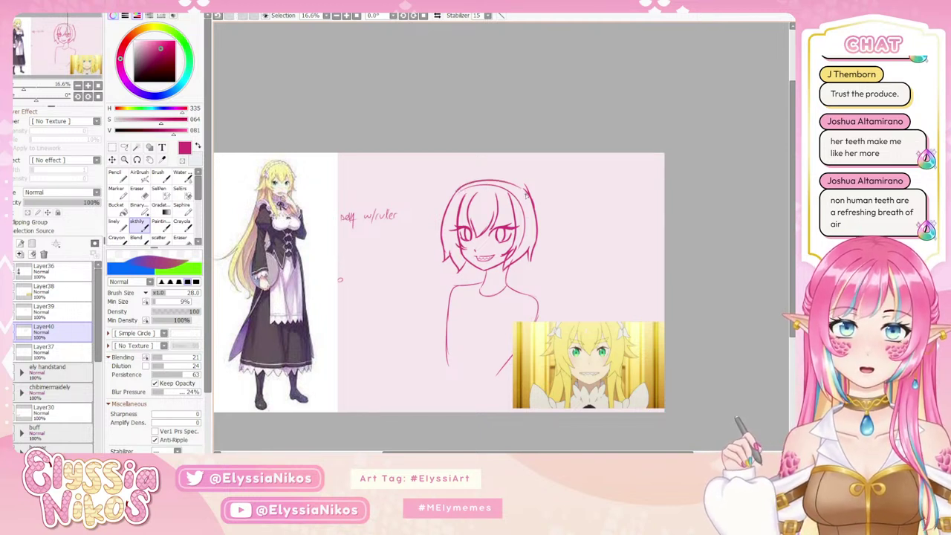
pyautogui.hotkey('ctrl', 'z')
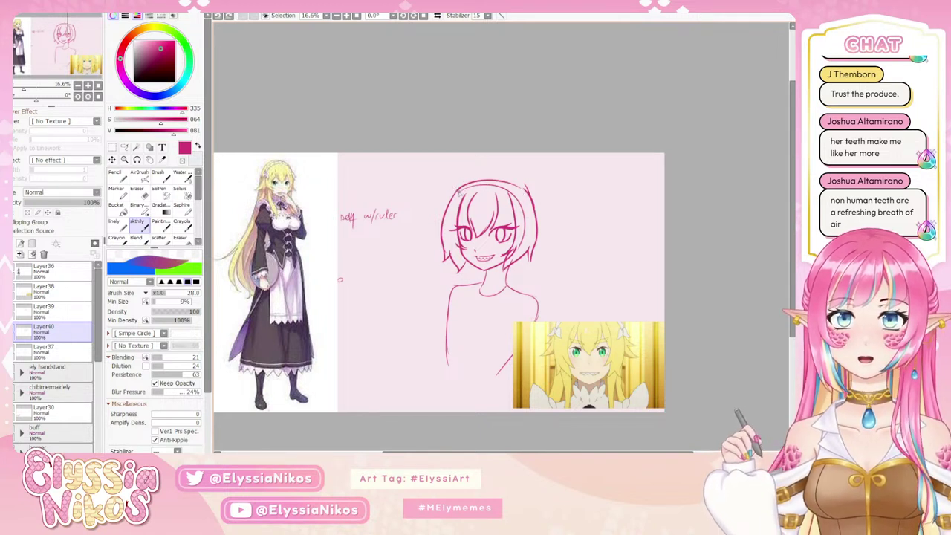
pyautogui.moveTo(456, 193)
pyautogui.mouseDown()
pyautogui.moveTo(470, 177)
pyautogui.moveTo(522, 182)
pyautogui.mouseUp()
pyautogui.hotkey('ctrl', 'z')
pyautogui.hotkey('ctrl', 'z')
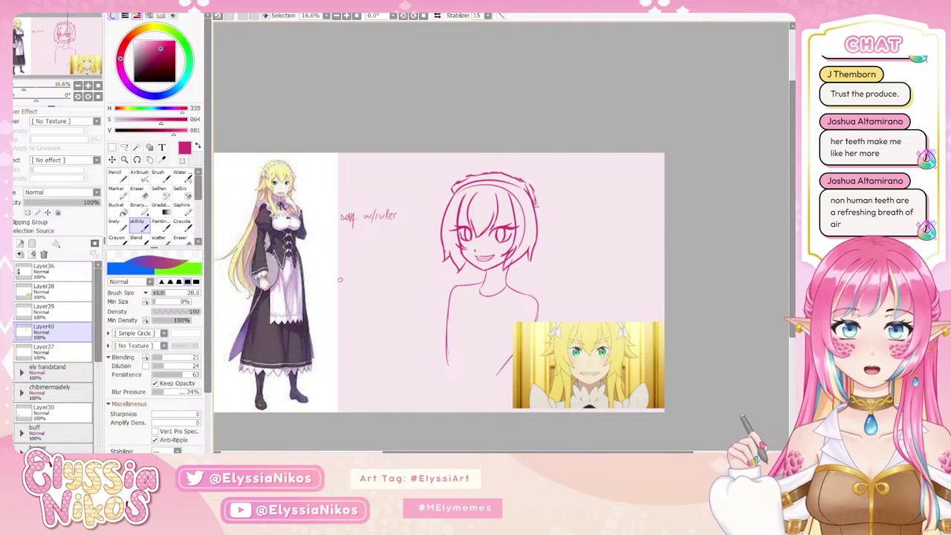
# - Draw the inner bang strand over the forehead, above the right-hand eye
pyautogui.moveTo(533, 226); pyautogui.dragTo(507, 237)
pyautogui.moveTo(408, 234); pyautogui.dragTo(430, 230)
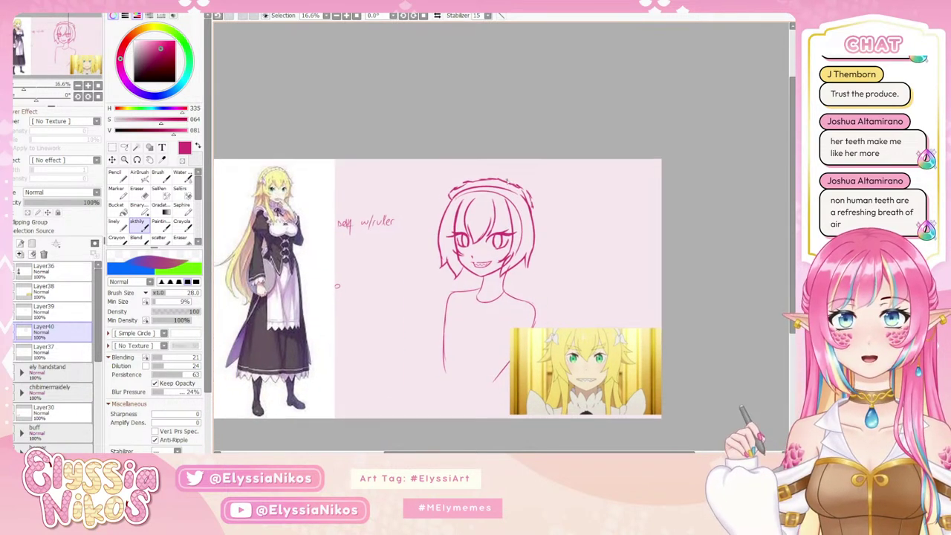
pyautogui.moveTo(516, 275); pyautogui.dragTo(512, 247)
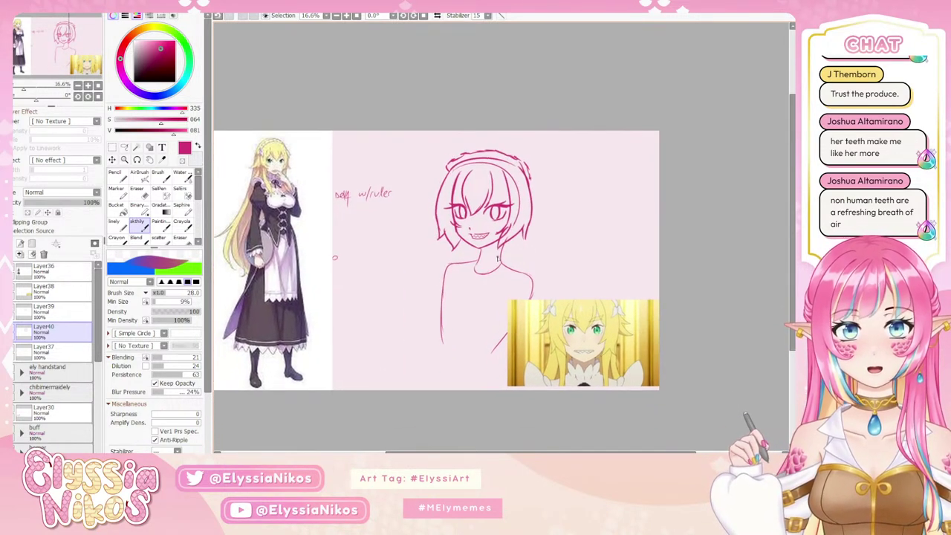
pyautogui.moveTo(469, 177); pyautogui.dragTo(481, 173)
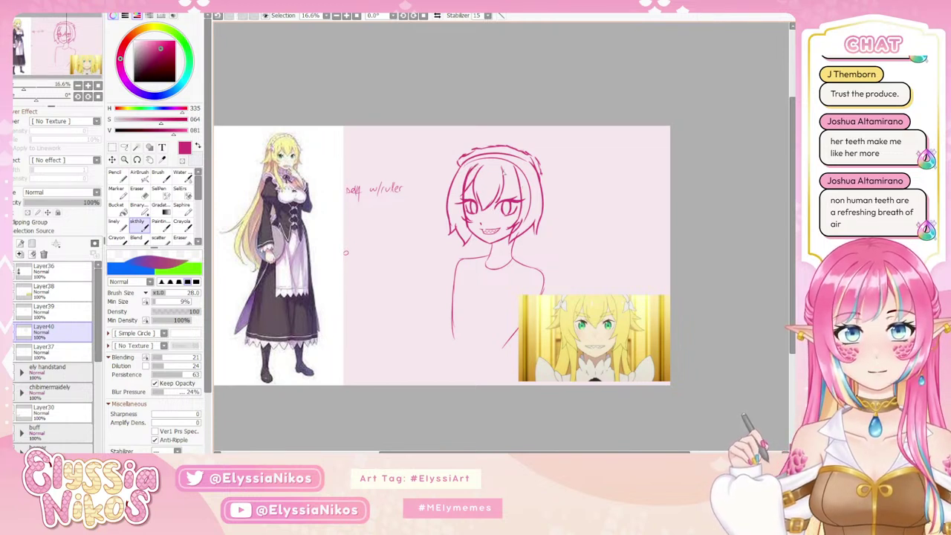
pyautogui.moveTo(509, 180); pyautogui.dragTo(504, 201)
pyautogui.hotkey('ctrl', 'z')
pyautogui.moveTo(503, 164); pyautogui.dragTo(498, 201)
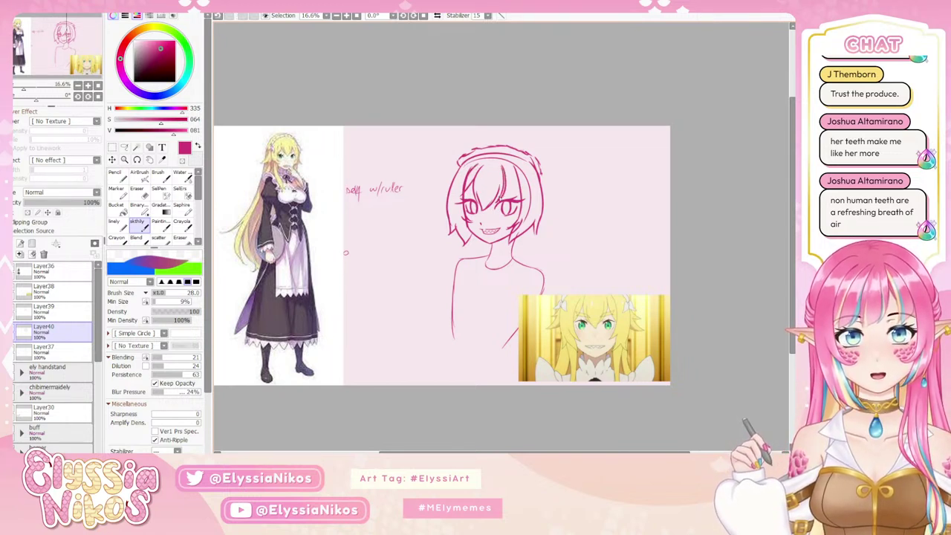
pyautogui.moveTo(506, 168); pyautogui.dragTo(521, 195)
pyautogui.hotkey('ctrl', 'z')
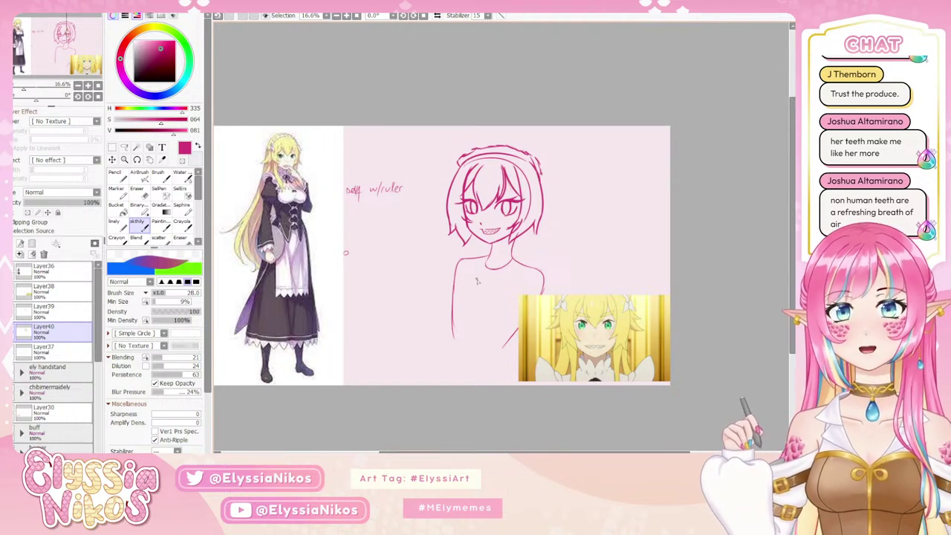
# - Sketch the frilled high collar around the neck on Layer39
pyautogui.moveTo(477, 281); pyautogui.dragTo(483, 231)
pyautogui.click(55, 315)
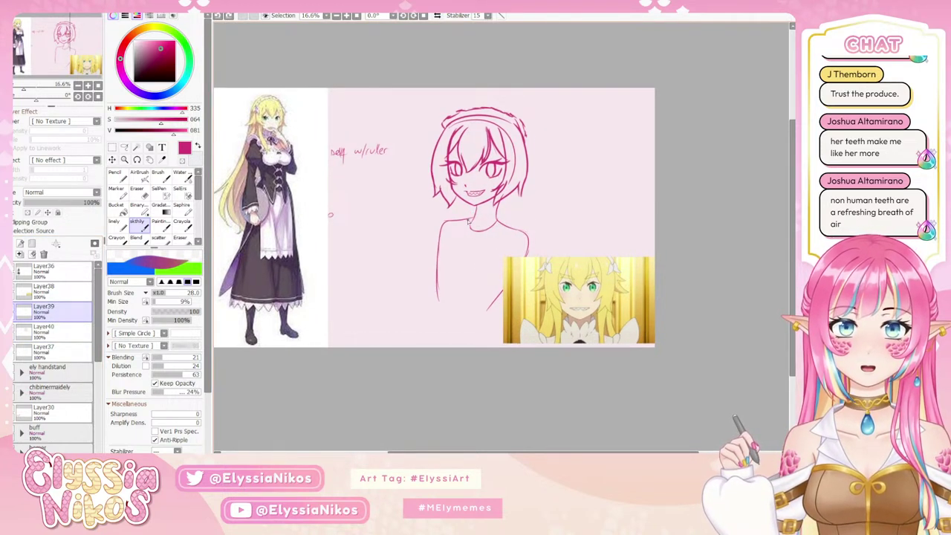
pyautogui.moveTo(469, 221)
pyautogui.mouseDown()
pyautogui.moveTo(498, 213)
pyautogui.moveTo(471, 209)
pyautogui.moveTo(494, 225)
pyautogui.mouseUp()
pyautogui.hotkey('ctrl', 'z')
pyautogui.hotkey('ctrl', 'z')
pyautogui.hotkey('ctrl', 'z')
pyautogui.moveTo(492, 208); pyautogui.dragTo(499, 220)
pyautogui.hotkey('ctrl', 'z')
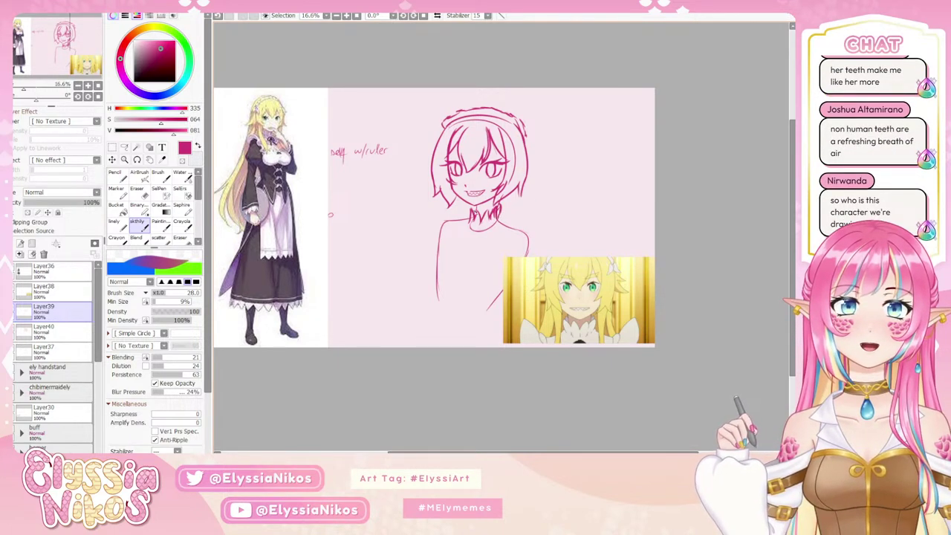
# - Draw small ribbon bows at both ends of the maid headband
pyautogui.moveTo(619, 226)
pyautogui.mouseDown()
pyautogui.moveTo(618, 251)
pyautogui.moveTo(627, 242)
pyautogui.mouseUp()
pyautogui.hotkey('ctrl', 'z')
pyautogui.hotkey('ctrl', 'z')
pyautogui.moveTo(433, 248)
pyautogui.mouseDown()
pyautogui.moveTo(466, 244)
pyautogui.moveTo(448, 259)
pyautogui.moveTo(491, 265)
pyautogui.mouseUp()
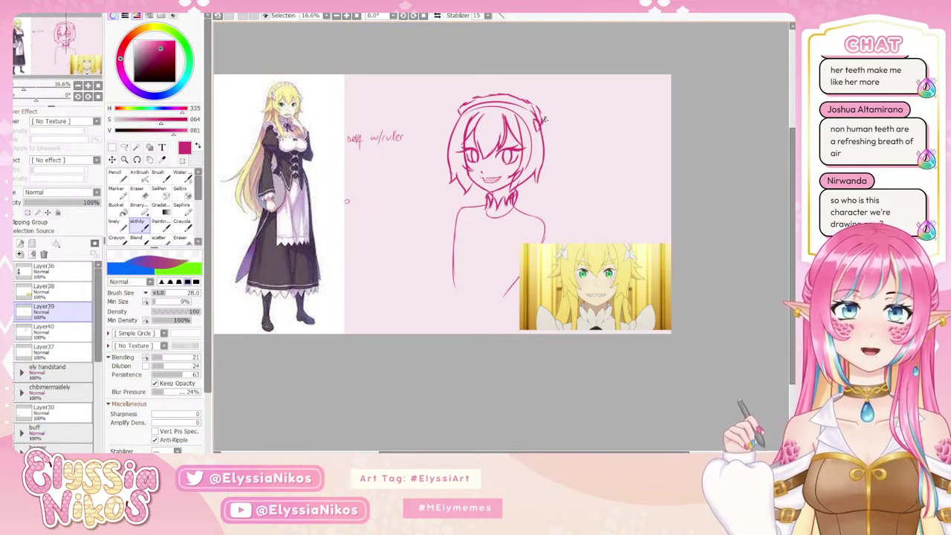
pyautogui.moveTo(543, 125); pyautogui.dragTo(546, 136)
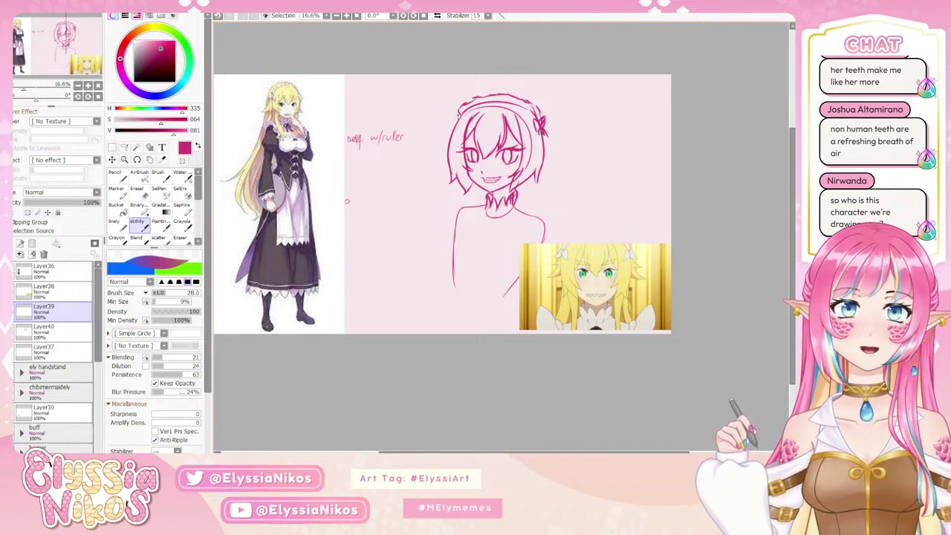
pyautogui.hotkey('ctrl', 'z')
pyautogui.moveTo(457, 112); pyautogui.dragTo(456, 122)
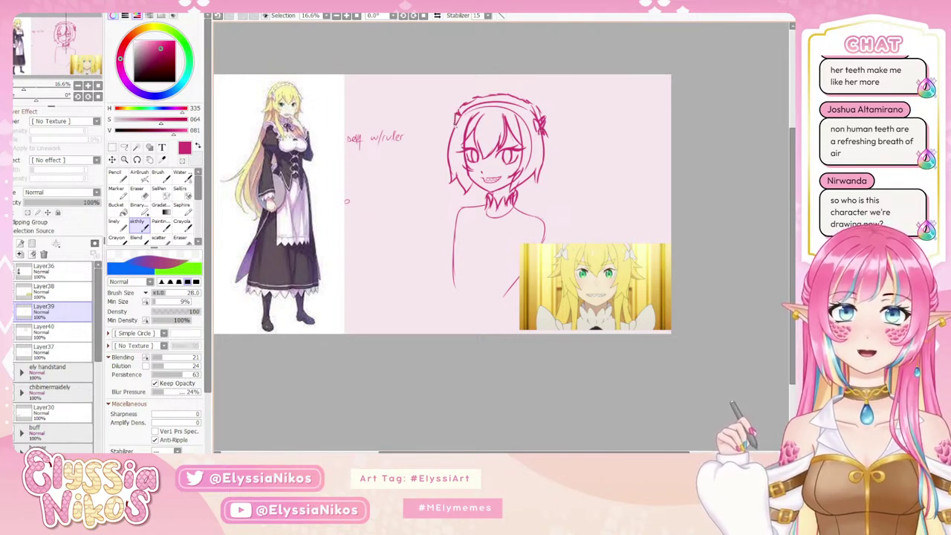
# - Draw the ribbon tied in a bow with hanging tails at the base of the collar
pyautogui.moveTo(546, 198); pyautogui.dragTo(547, 182)
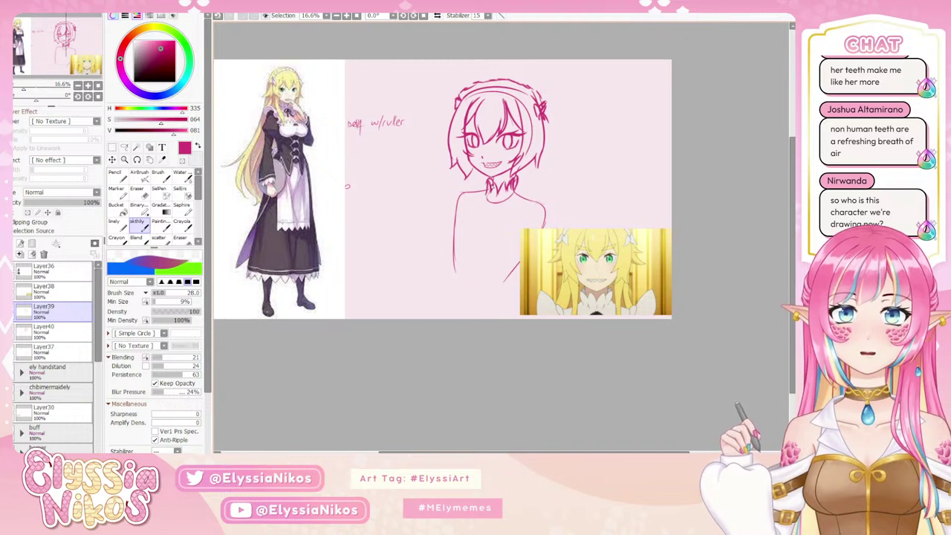
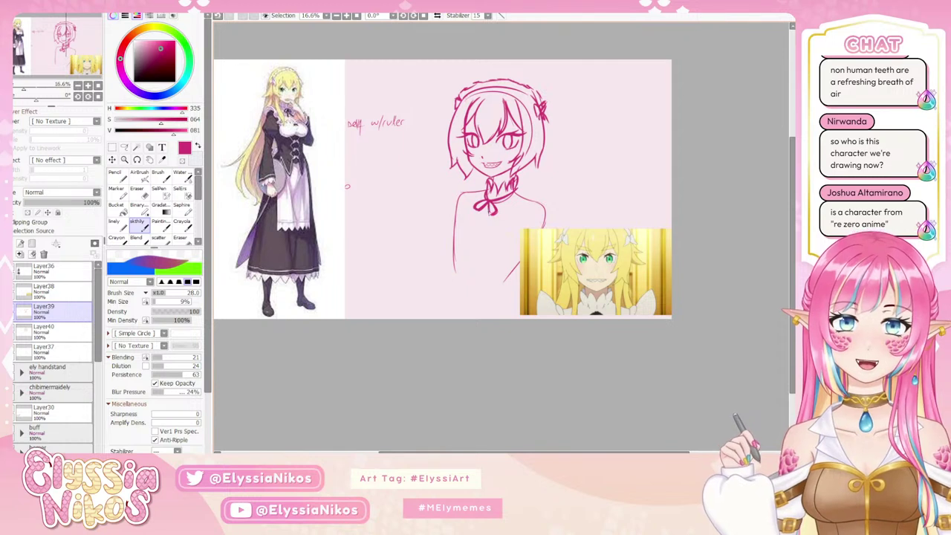
pyautogui.moveTo(481, 214)
pyautogui.mouseDown()
pyautogui.moveTo(475, 232)
pyautogui.moveTo(512, 214)
pyautogui.mouseUp()
pyautogui.hotkey('ctrl', 'z')
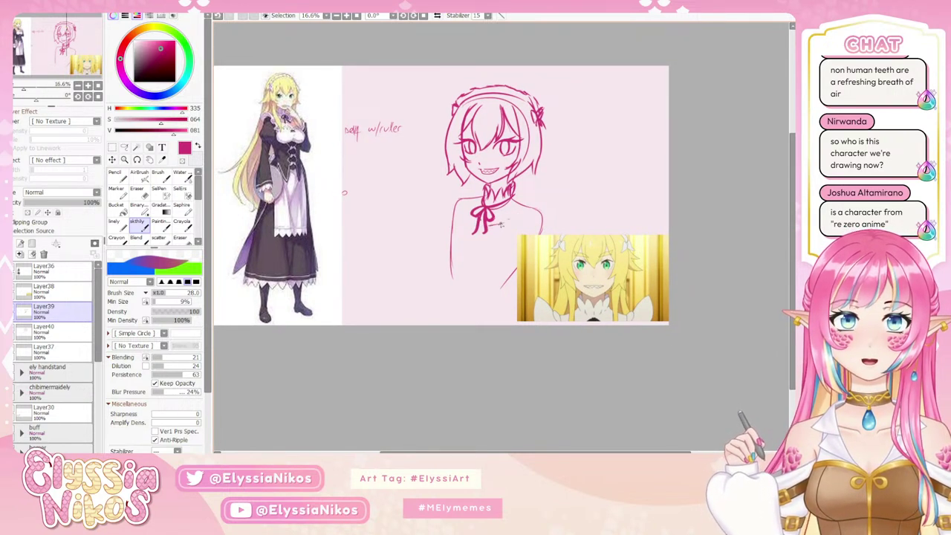
# - Delete Layer36, which holds the full-body character reference
pyautogui.moveTo(498, 227); pyautogui.dragTo(504, 203)
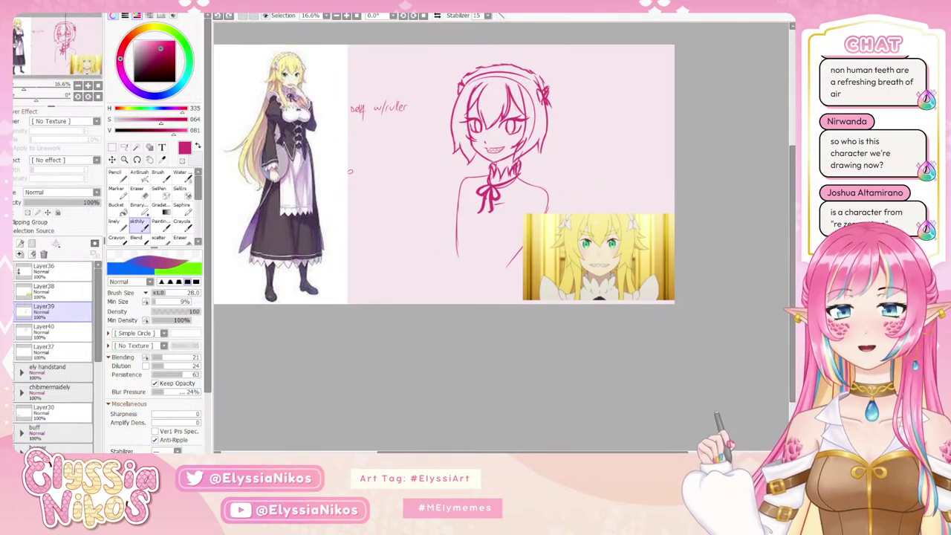
pyautogui.click(67, 273)
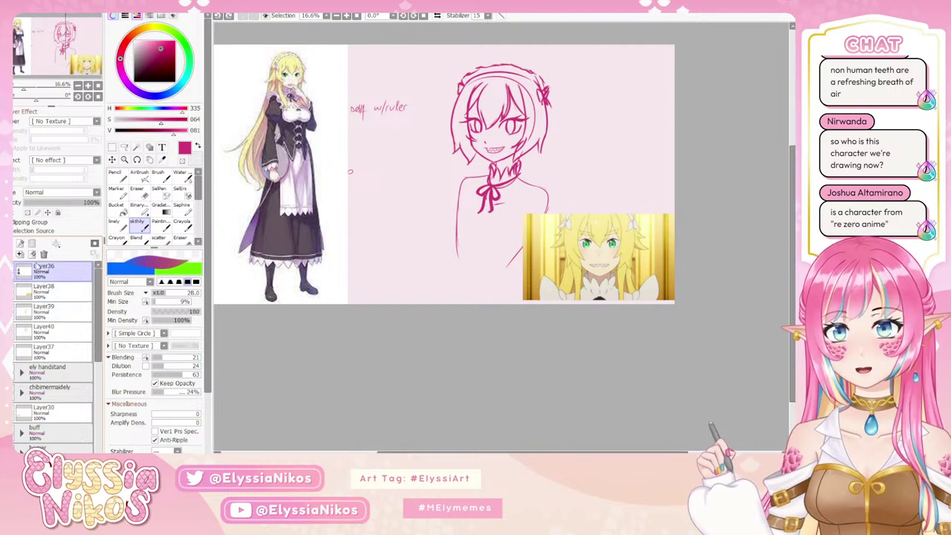
pyautogui.click(43, 254)
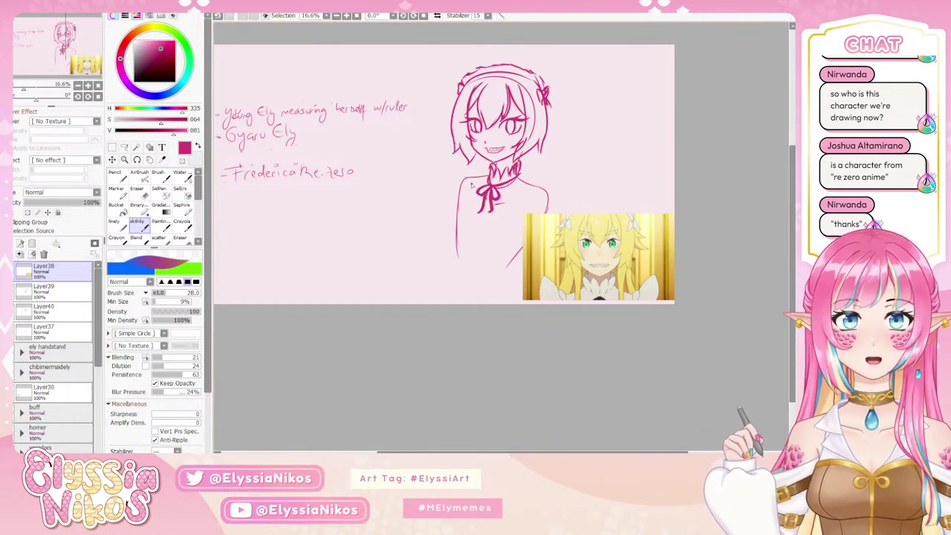
# - Draw the wide ruffled neckline curving across the chest from shoulder to shoulder
pyautogui.moveTo(471, 178)
pyautogui.mouseDown()
pyautogui.moveTo(475, 212)
pyautogui.moveTo(518, 214)
pyautogui.moveTo(535, 193)
pyautogui.moveTo(529, 186)
pyautogui.moveTo(535, 199)
pyautogui.mouseUp()
pyautogui.moveTo(488, 176)
pyautogui.mouseDown()
pyautogui.moveTo(467, 182)
pyautogui.moveTo(463, 203)
pyautogui.moveTo(482, 227)
pyautogui.moveTo(525, 213)
pyautogui.moveTo(520, 221)
pyautogui.moveTo(552, 173)
pyautogui.moveTo(552, 181)
pyautogui.mouseUp()
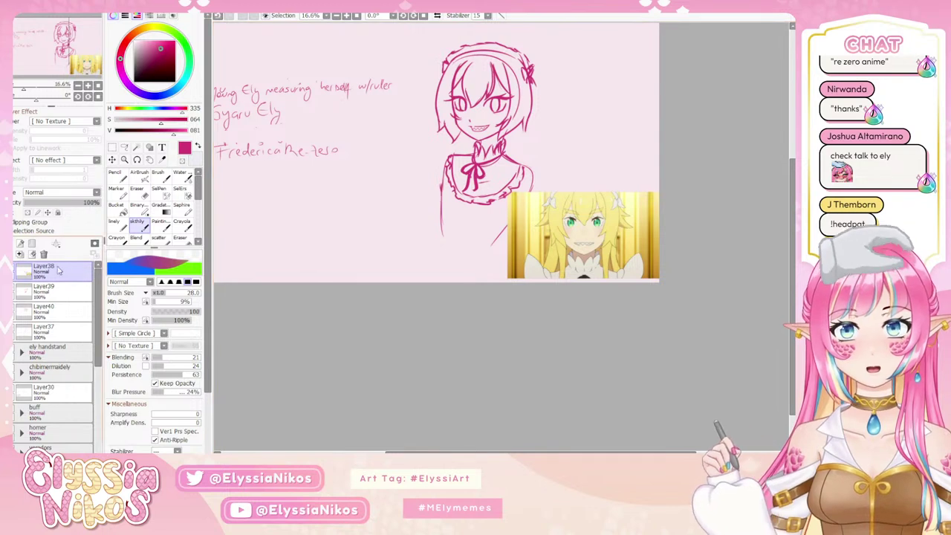
# - Clear the anime face reference from Layer38, including the leftover strip along the canvas edge
pyautogui.click(56, 291)
pyautogui.moveTo(352, 236); pyautogui.dragTo(357, 238)
pyautogui.hotkey('ctrl', 'z')
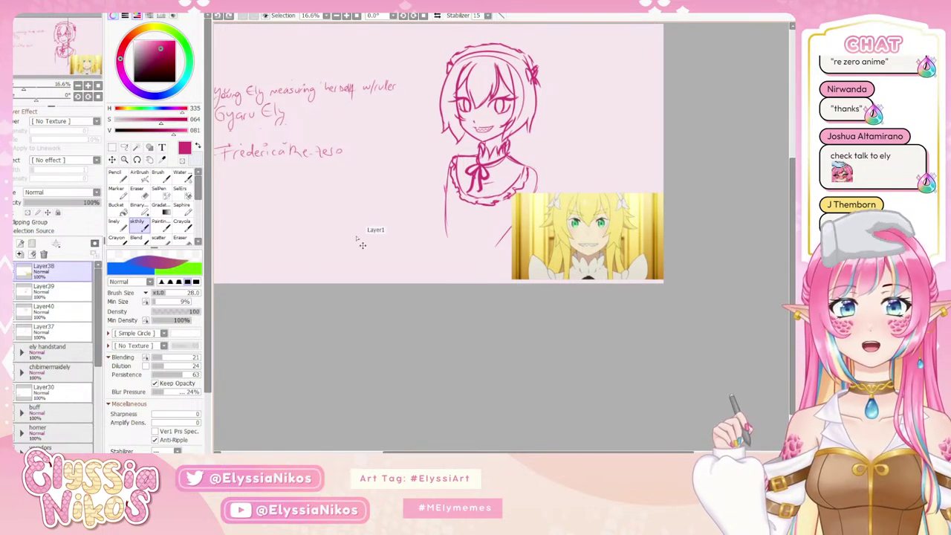
pyautogui.click(113, 147)
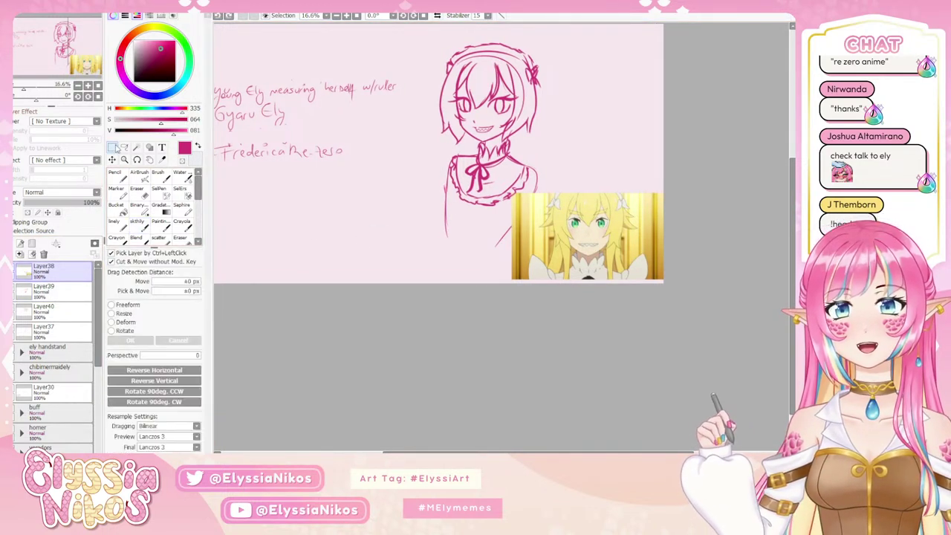
pyautogui.moveTo(511, 191); pyautogui.dragTo(663, 282)
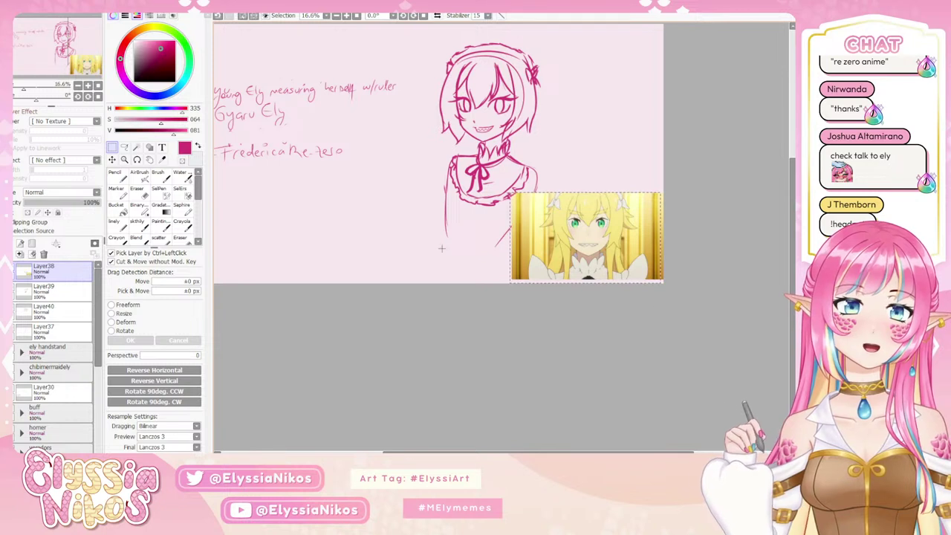
pyautogui.click(32, 254)
pyautogui.click(562, 258)
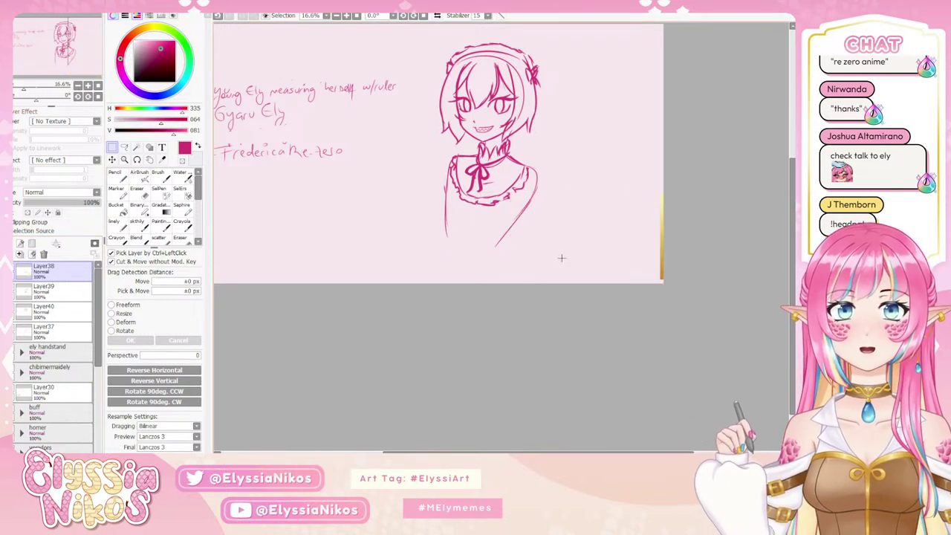
pyautogui.moveTo(627, 182); pyautogui.dragTo(711, 358)
pyautogui.click(32, 254)
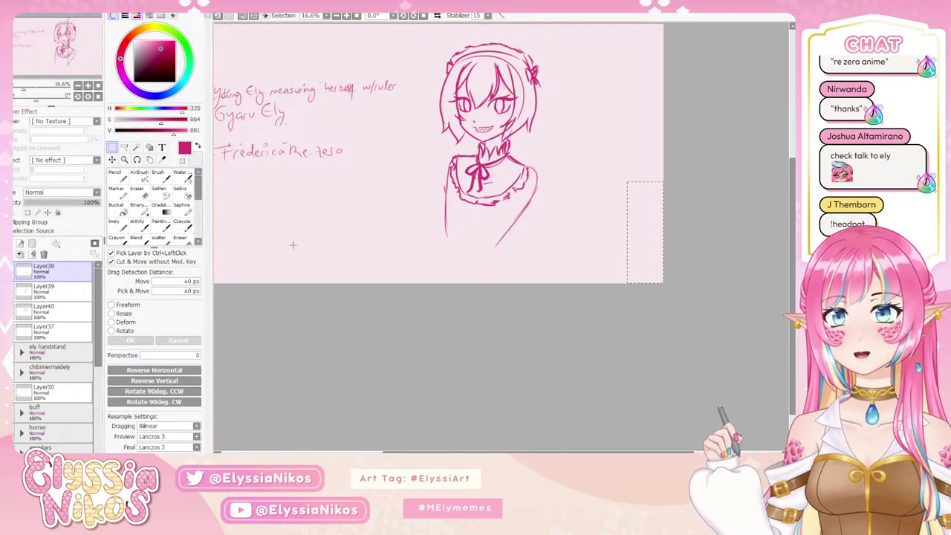
pyautogui.click(324, 235)
# - Sketch the rounded left-hand bust outline below the ruffled neckline with the sketch brush
pyautogui.click(140, 226)
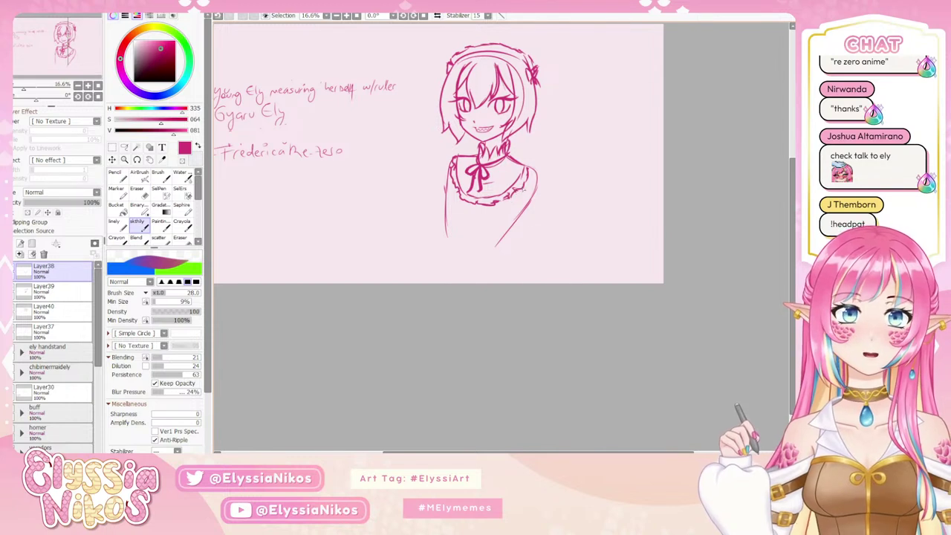
pyautogui.moveTo(524, 189); pyautogui.dragTo(559, 190)
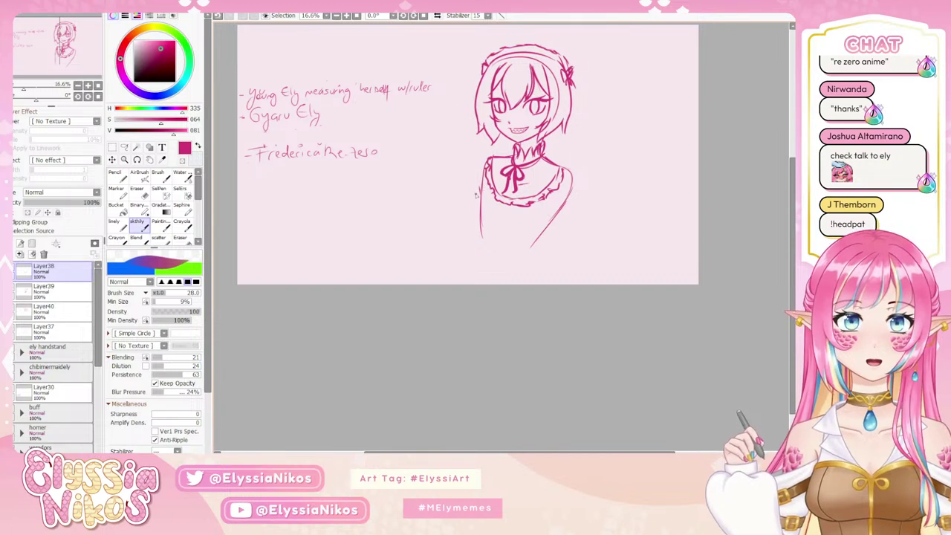
pyautogui.moveTo(480, 192)
pyautogui.mouseDown()
pyautogui.moveTo(457, 212)
pyautogui.moveTo(458, 232)
pyautogui.moveTo(492, 240)
pyautogui.mouseUp()
pyautogui.hotkey('ctrl', 'z')
pyautogui.hotkey('ctrl', 'z')
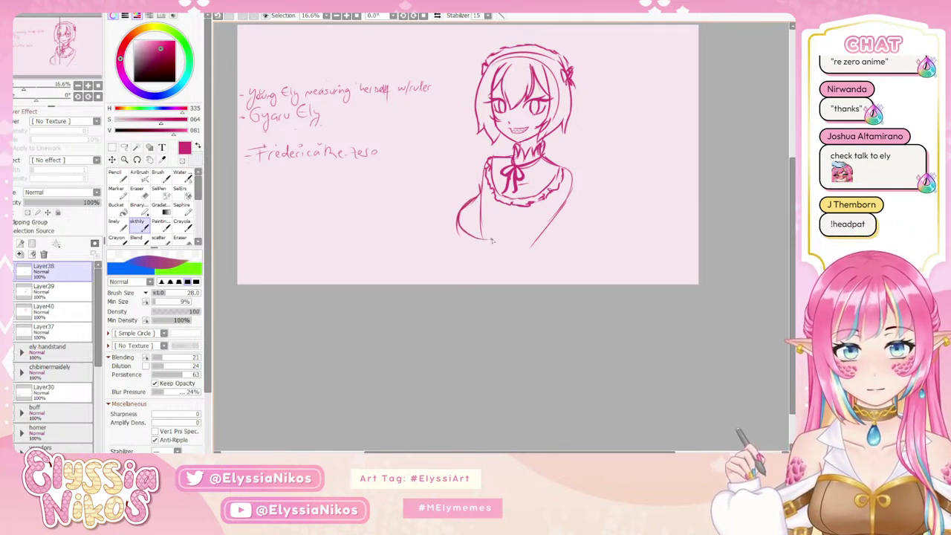
pyautogui.hotkey('ctrl', 'z')
pyautogui.moveTo(462, 209)
pyautogui.mouseDown()
pyautogui.moveTo(484, 241)
pyautogui.moveTo(473, 246)
pyautogui.moveTo(487, 242)
pyautogui.moveTo(470, 244)
pyautogui.moveTo(498, 239)
pyautogui.mouseUp()
pyautogui.hotkey('ctrl', 'z')
pyautogui.hotkey('ctrl', 'z')
pyautogui.hotkey('ctrl', 'z')
# - Sketch the right-hand bust curve and join it to the torso's side line
pyautogui.moveTo(561, 212); pyautogui.dragTo(537, 249)
pyautogui.moveTo(566, 216)
pyautogui.mouseDown()
pyautogui.moveTo(538, 247)
pyautogui.moveTo(497, 224)
pyautogui.moveTo(512, 246)
pyautogui.moveTo(496, 234)
pyautogui.moveTo(524, 252)
pyautogui.moveTo(539, 246)
pyautogui.moveTo(495, 241)
pyautogui.moveTo(528, 255)
pyautogui.moveTo(562, 215)
pyautogui.mouseUp()
pyautogui.hotkey('ctrl', 'z')
pyautogui.hotkey('ctrl', 'z')
pyautogui.hotkey('ctrl', 'z')
pyautogui.hotkey('ctrl', 'z')
pyautogui.hotkey('ctrl', 'z')
pyautogui.hotkey('ctrl', 'z')
pyautogui.hotkey('ctrl', 'z')
pyautogui.hotkey('ctrl', 'z')
pyautogui.hotkey('ctrl', 'z')
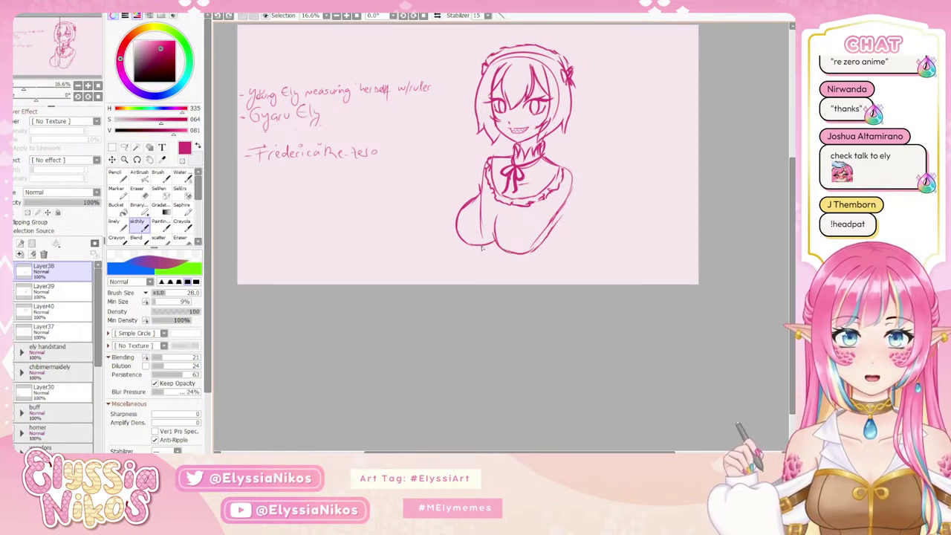
# - Draw the waist line below the bust and a long outer line for the right-hand arm
pyautogui.moveTo(483, 252); pyautogui.dragTo(473, 287)
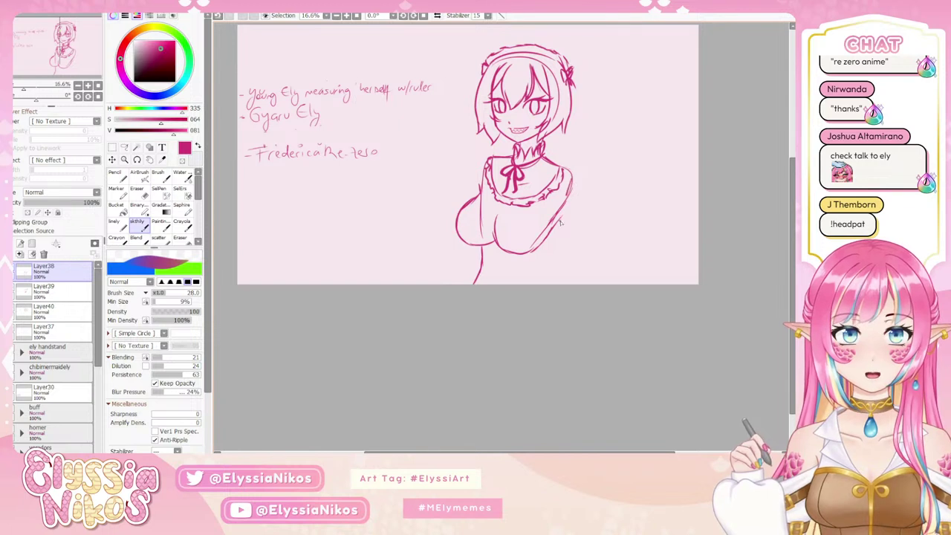
pyautogui.moveTo(585, 196)
pyautogui.mouseDown()
pyautogui.moveTo(592, 278)
pyautogui.moveTo(579, 220)
pyautogui.moveTo(580, 284)
pyautogui.mouseUp()
pyautogui.hotkey('ctrl', 'z')
# - Erase the bust, waist and arm lines, and redraw the lower chest outline with the sketch brush
pyautogui.click(137, 189)
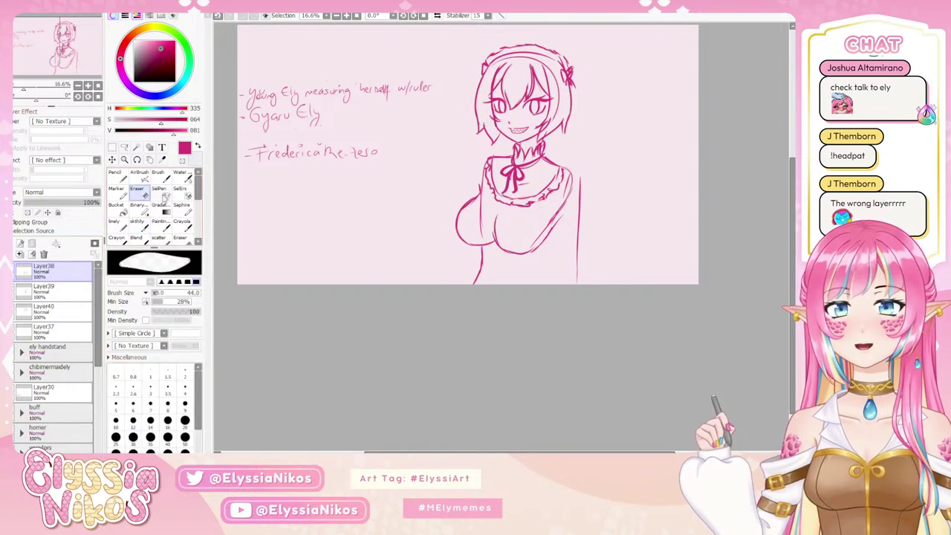
pyautogui.moveTo(452, 283)
pyautogui.mouseDown()
pyautogui.moveTo(484, 273)
pyautogui.moveTo(463, 193)
pyautogui.moveTo(484, 247)
pyautogui.moveTo(455, 238)
pyautogui.moveTo(461, 228)
pyautogui.moveTo(597, 217)
pyautogui.moveTo(565, 248)
pyautogui.mouseUp()
pyautogui.click(137, 223)
pyautogui.moveTo(503, 160)
pyautogui.mouseDown()
pyautogui.moveTo(492, 158)
pyautogui.moveTo(463, 244)
pyautogui.moveTo(472, 252)
pyautogui.moveTo(522, 260)
pyautogui.moveTo(566, 179)
pyautogui.moveTo(562, 189)
pyautogui.mouseUp()
pyautogui.hotkey('ctrl', 'z')
pyautogui.hotkey('ctrl', 'z')
pyautogui.moveTo(550, 222)
pyautogui.mouseDown()
pyautogui.moveTo(564, 189)
pyautogui.moveTo(533, 258)
pyautogui.mouseUp()
# - Draw the right-hand arm from the puffed shoulder down to the lower canvas edge
pyautogui.moveTo(564, 176)
pyautogui.mouseDown()
pyautogui.moveTo(556, 199)
pyautogui.moveTo(559, 214)
pyautogui.moveTo(576, 194)
pyautogui.moveTo(575, 237)
pyautogui.mouseUp()
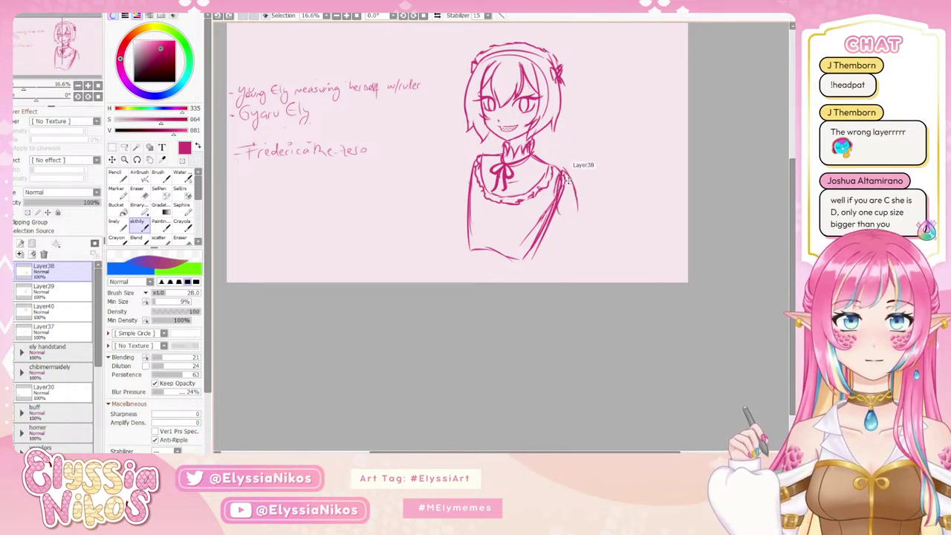
pyautogui.hotkey('ctrl', 'z')
pyautogui.moveTo(559, 168)
pyautogui.mouseDown()
pyautogui.moveTo(576, 193)
pyautogui.moveTo(566, 221)
pyautogui.moveTo(545, 220)
pyautogui.moveTo(564, 247)
pyautogui.mouseUp()
pyautogui.moveTo(573, 199); pyautogui.dragTo(550, 277)
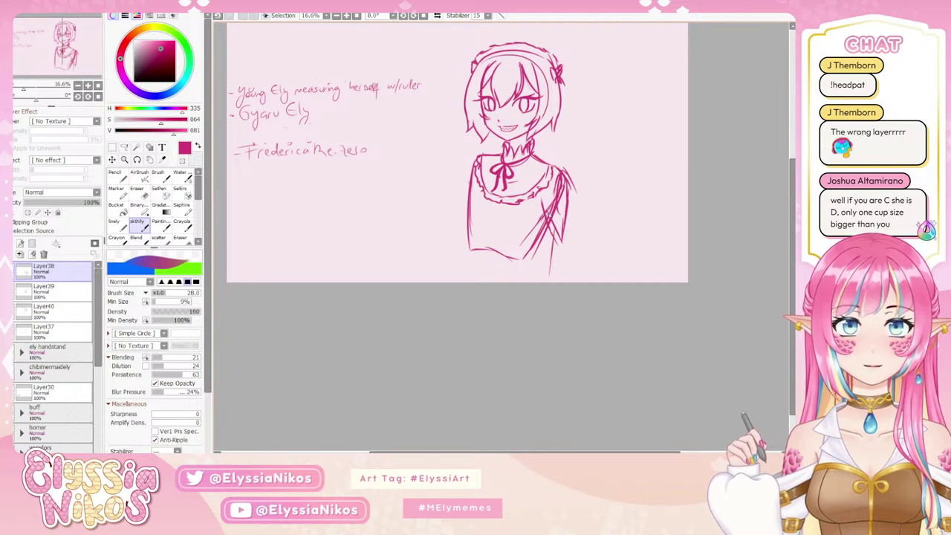
pyautogui.moveTo(554, 223)
pyautogui.mouseDown()
pyautogui.moveTo(545, 281)
pyautogui.moveTo(565, 284)
pyautogui.moveTo(566, 268)
pyautogui.mouseUp()
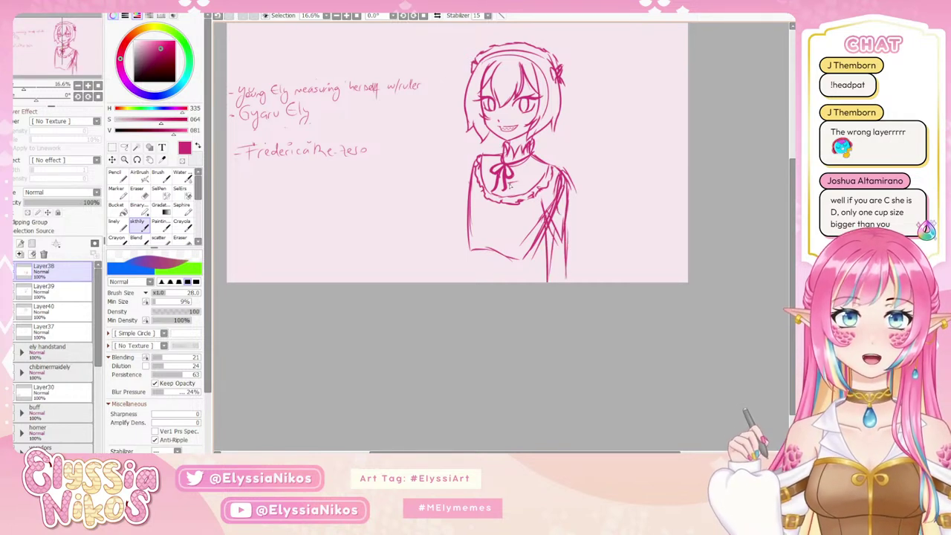
# - Draw the left-hand shoulder and the outer and inner lines of the arm angling away from the torso
pyautogui.moveTo(480, 159)
pyautogui.mouseDown()
pyautogui.moveTo(464, 168)
pyautogui.moveTo(453, 204)
pyautogui.mouseUp()
pyautogui.moveTo(462, 170); pyautogui.dragTo(449, 231)
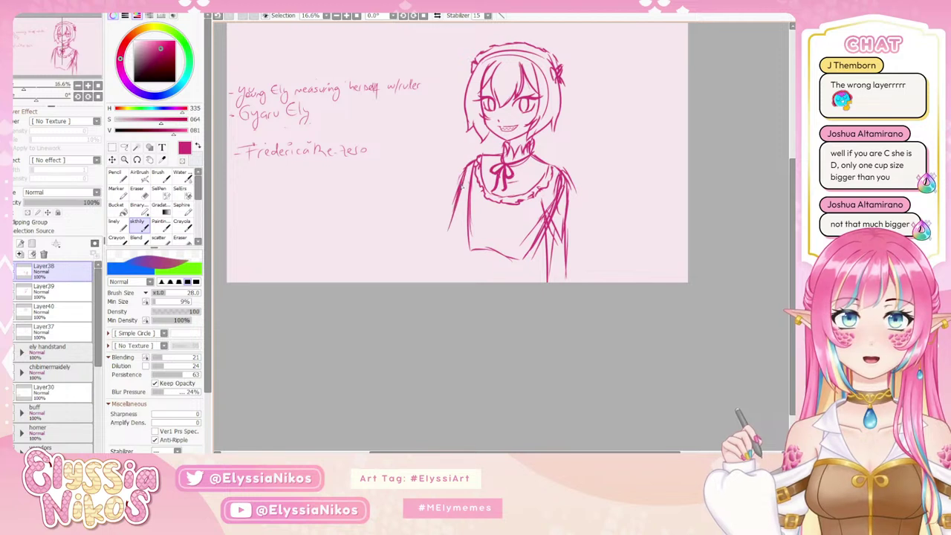
pyautogui.moveTo(458, 191); pyautogui.dragTo(439, 253)
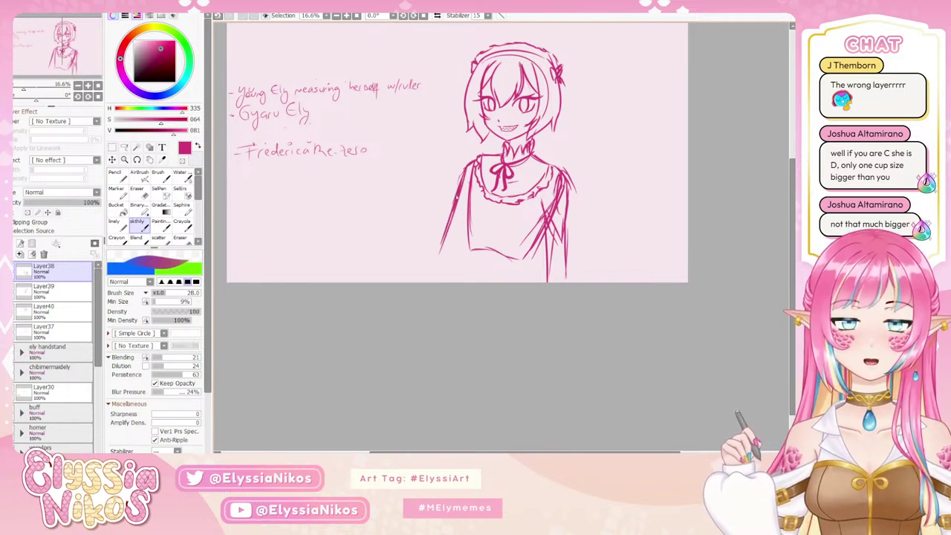
pyautogui.hotkey('ctrl', 'z')
pyautogui.hotkey('ctrl', 'z')
pyautogui.hotkey('ctrl', 'z')
pyautogui.moveTo(501, 156); pyautogui.dragTo(461, 181)
pyautogui.moveTo(461, 178); pyautogui.dragTo(440, 265)
pyautogui.moveTo(471, 231); pyautogui.dragTo(451, 265)
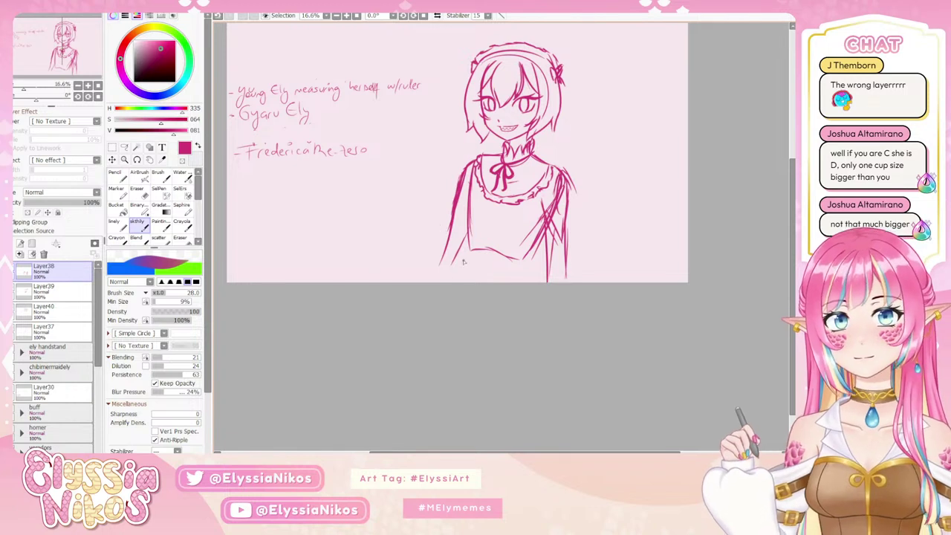
pyautogui.press('e')
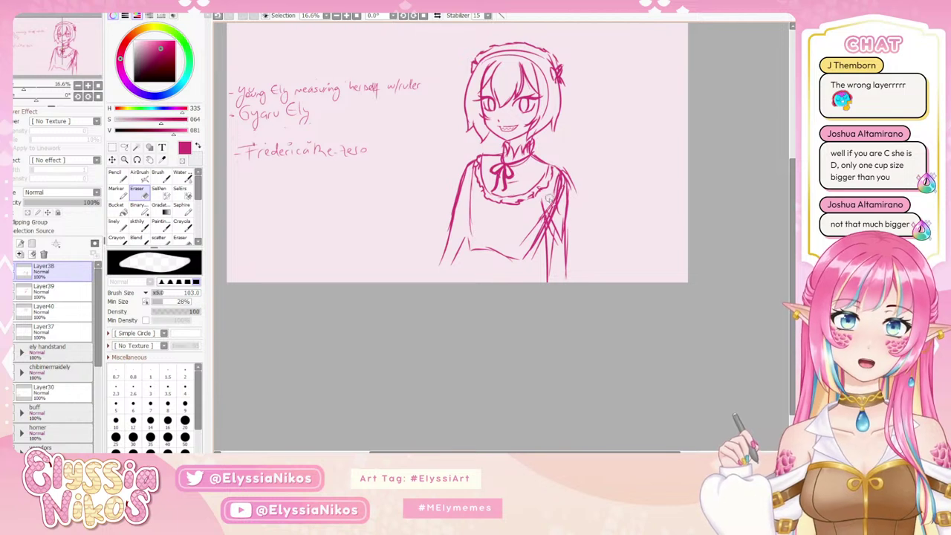
# - Erase the crossed stray strokes between the chest and the right-hand arm
pyautogui.moveTo(550, 200); pyautogui.dragTo(557, 213)
pyautogui.moveTo(557, 179)
pyautogui.mouseDown()
pyautogui.moveTo(543, 202)
pyautogui.moveTo(548, 226)
pyautogui.moveTo(559, 199)
pyautogui.moveTo(552, 249)
pyautogui.mouseUp()
pyautogui.click(138, 223)
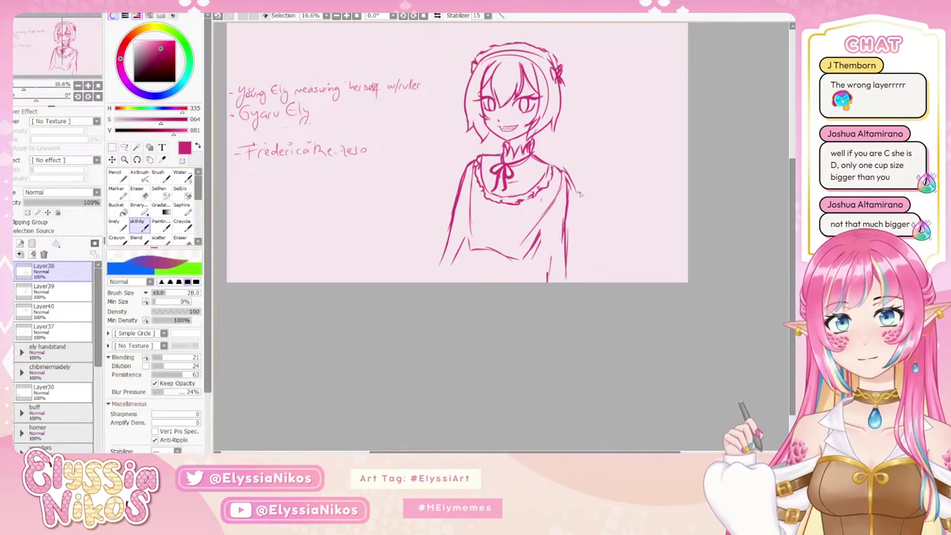
pyautogui.moveTo(557, 165)
pyautogui.mouseDown()
pyautogui.moveTo(596, 149)
pyautogui.moveTo(554, 177)
pyautogui.moveTo(609, 146)
pyautogui.moveTo(585, 183)
pyautogui.mouseUp()
pyautogui.hotkey('ctrl', 'z')
pyautogui.moveTo(616, 148); pyautogui.dragTo(633, 148)
pyautogui.hotkey('ctrl', 'z')
pyautogui.hotkey('ctrl', 'z')
pyautogui.click(7, 271)
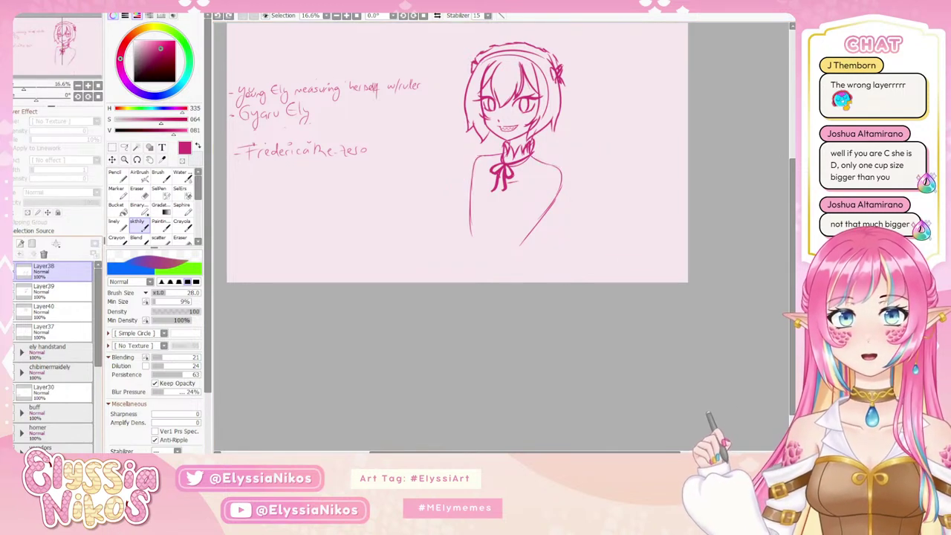
pyautogui.click(7, 271)
pyautogui.moveTo(522, 169)
pyautogui.mouseDown()
pyautogui.moveTo(545, 175)
pyautogui.moveTo(605, 155)
pyautogui.moveTo(582, 192)
pyautogui.moveTo(577, 185)
pyautogui.moveTo(592, 178)
pyautogui.moveTo(595, 192)
pyautogui.moveTo(578, 211)
pyautogui.moveTo(543, 226)
pyautogui.mouseUp()
pyautogui.hotkey('ctrl', 'z')
pyautogui.hotkey('ctrl', 'z')
pyautogui.hotkey('ctrl', 'z')
# - Add a new layer above Layer38 and sketch the pointed, wing-like ruffle flaring out from the right-hand shoulder
pyautogui.click(20, 254)
pyautogui.hotkey('ctrl', 'z')
pyautogui.hotkey('ctrl', 'z')
pyautogui.hotkey('ctrl', 'z')
pyautogui.hotkey('ctrl', 'z')
pyautogui.hotkey('ctrl', 'z')
pyautogui.hotkey('ctrl', 'z')
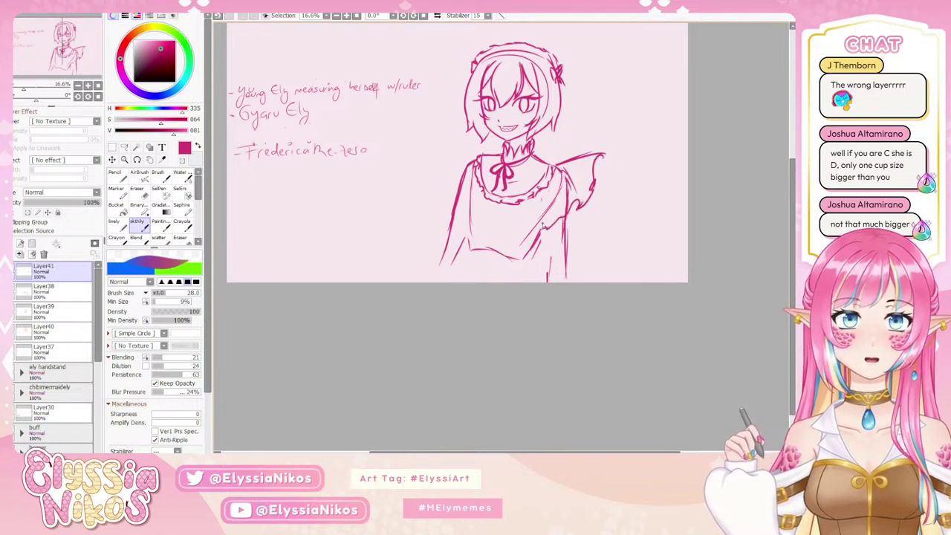
pyautogui.moveTo(557, 172)
pyautogui.mouseDown()
pyautogui.moveTo(597, 185)
pyautogui.moveTo(557, 177)
pyautogui.moveTo(544, 229)
pyautogui.mouseUp()
pyautogui.hotkey('ctrl', 'z')
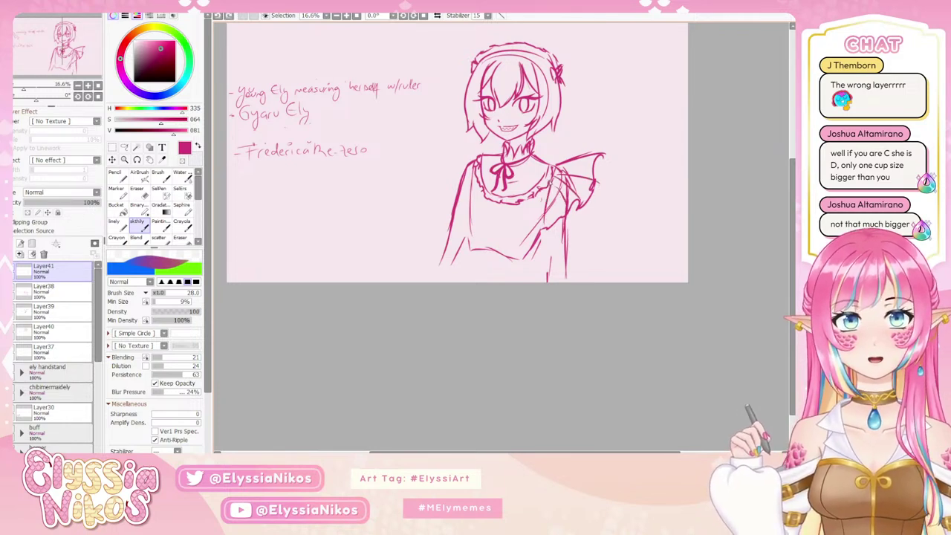
# - Draw the inner edge of the right-hand shoulder ruffle, with the puffed sleeve and arm lines below it
pyautogui.moveTo(553, 181); pyautogui.dragTo(540, 224)
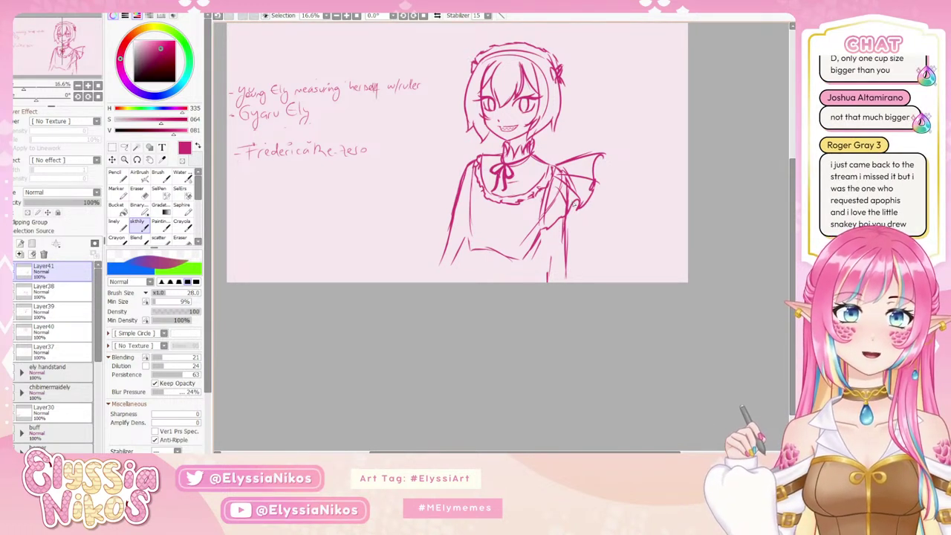
pyautogui.moveTo(574, 205)
pyautogui.mouseDown()
pyautogui.moveTo(572, 250)
pyautogui.moveTo(579, 240)
pyautogui.moveTo(547, 247)
pyautogui.moveTo(544, 235)
pyautogui.moveTo(538, 253)
pyautogui.moveTo(570, 247)
pyautogui.mouseUp()
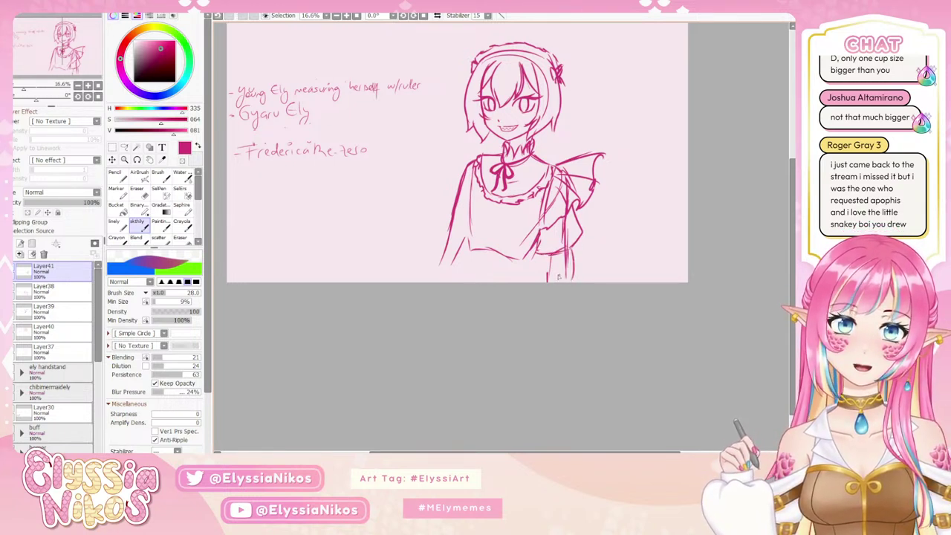
pyautogui.moveTo(571, 251); pyautogui.dragTo(572, 272)
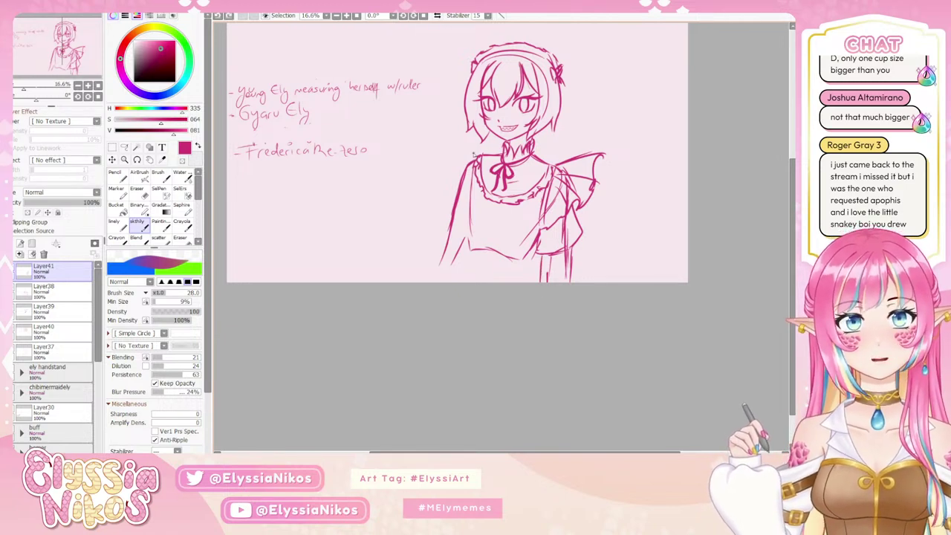
# - Sketch the matching pointed ruffle on the left-hand shoulder and the outer line of the puffed sleeve beneath it
pyautogui.hotkey('ctrl', 'z')
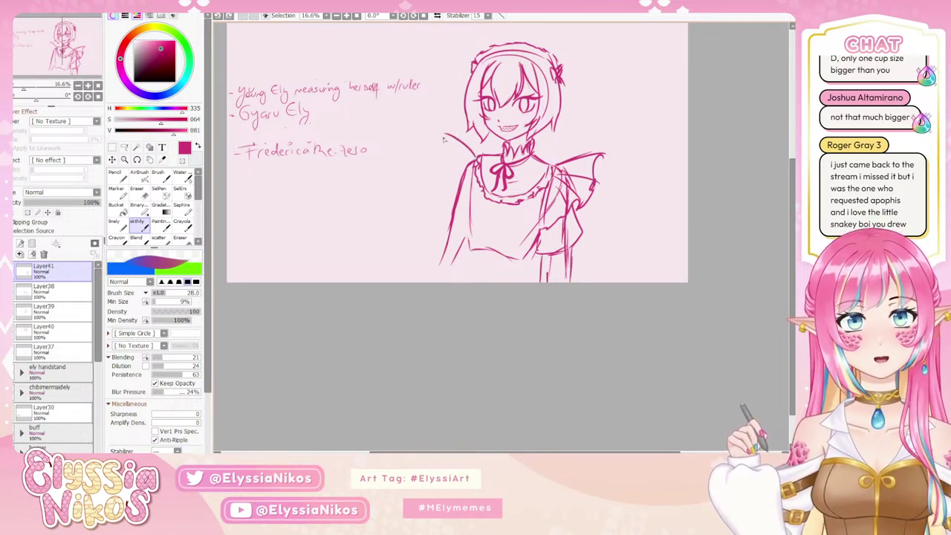
pyautogui.moveTo(444, 139)
pyautogui.mouseDown()
pyautogui.moveTo(442, 191)
pyautogui.moveTo(474, 176)
pyautogui.mouseUp()
pyautogui.hotkey('ctrl', 'z')
pyautogui.hotkey('ctrl', 'z')
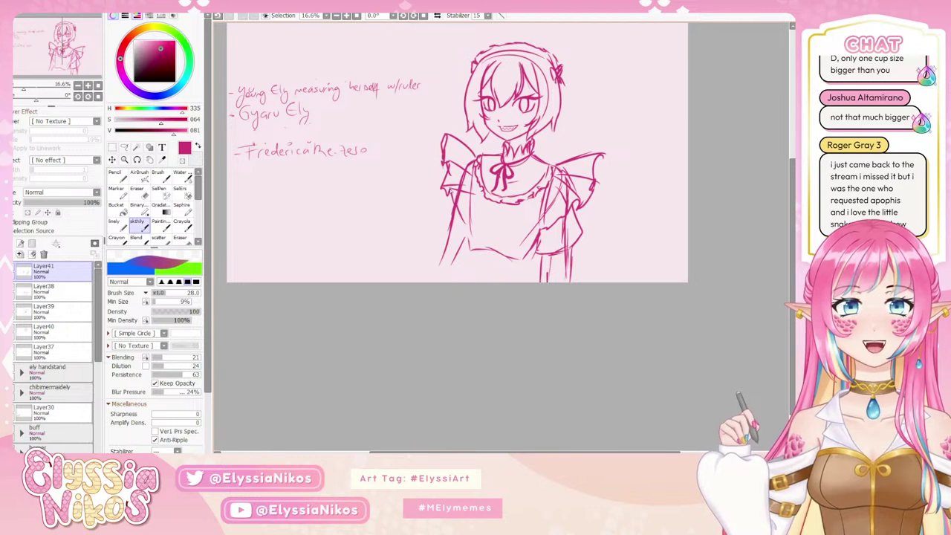
pyautogui.moveTo(444, 192); pyautogui.dragTo(435, 223)
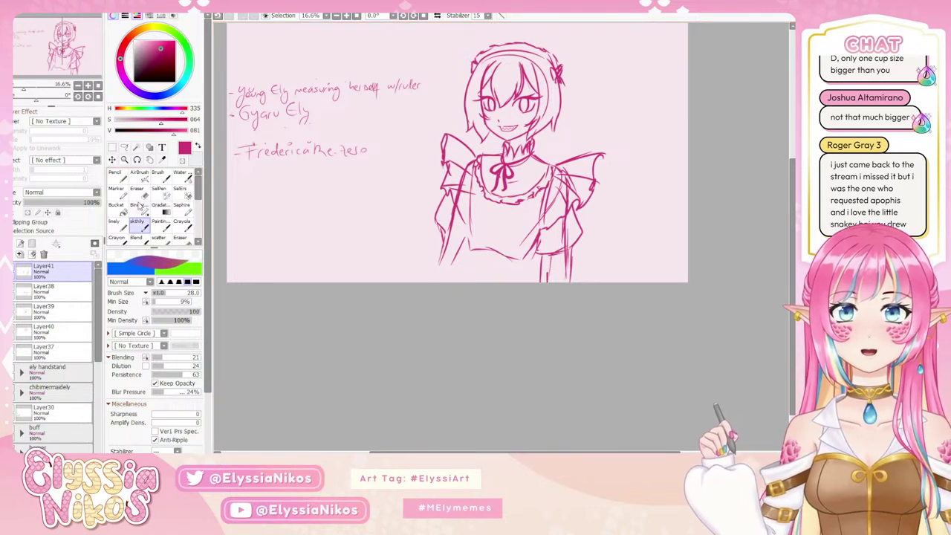
# - Erase the old shoulder and arm lines on Layer38 where the new ruffles and puffed sleeves cover them
pyautogui.press('e')
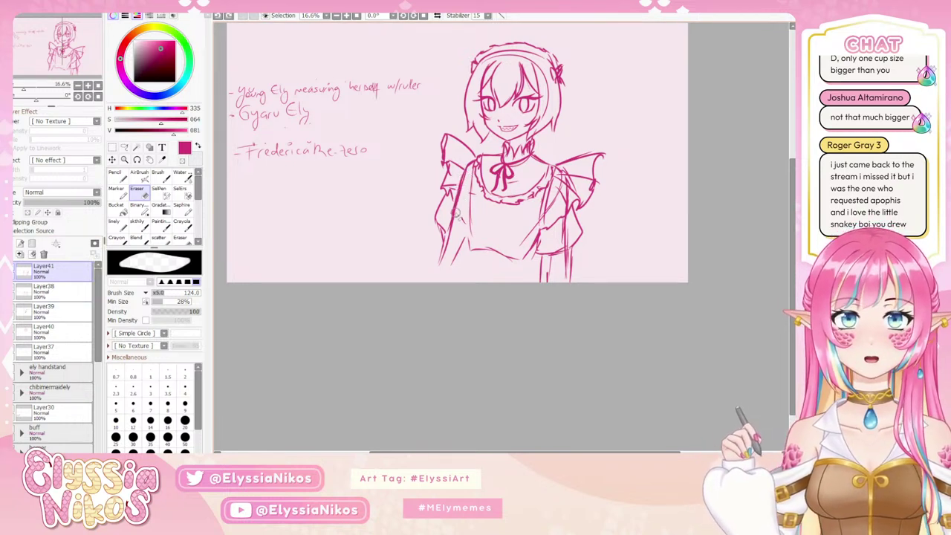
pyautogui.click(17, 270)
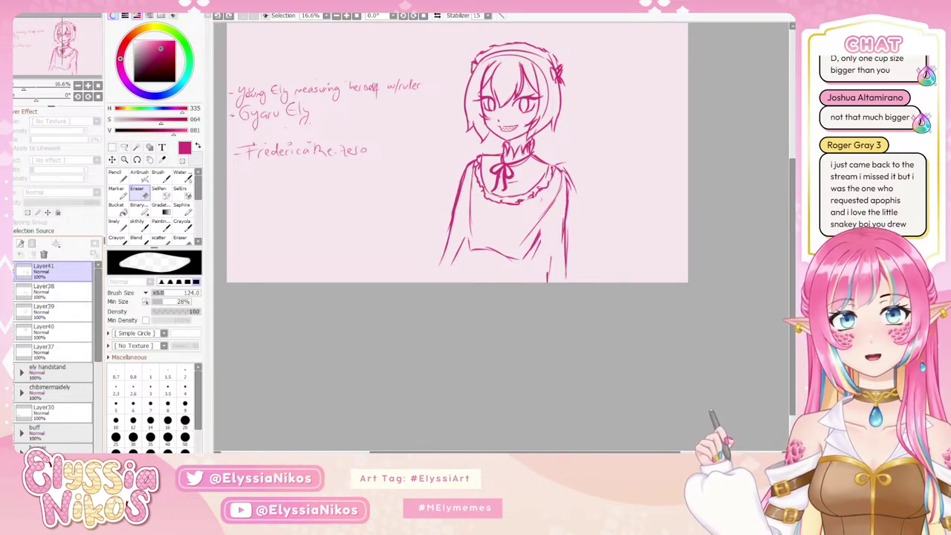
pyautogui.click(17, 271)
pyautogui.click(15, 292)
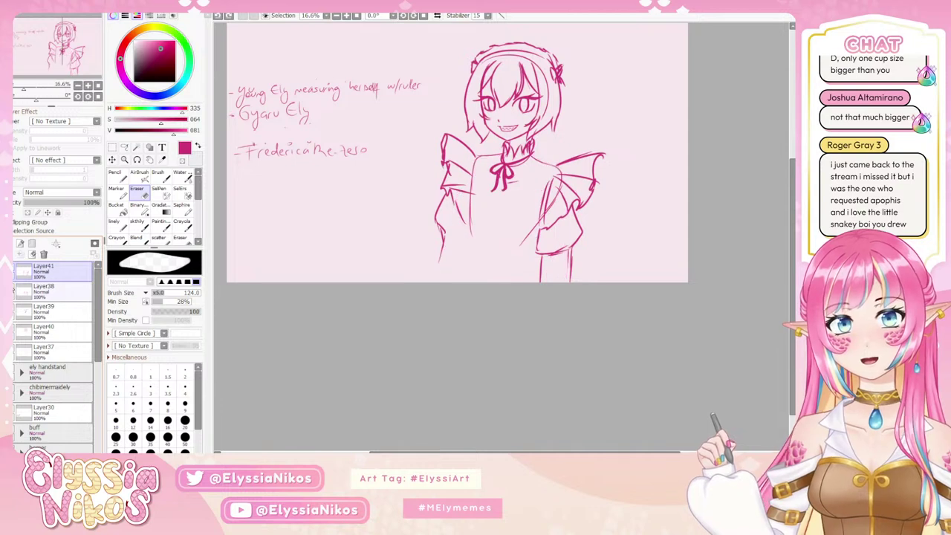
pyautogui.click(14, 291)
pyautogui.click(52, 291)
pyautogui.moveTo(466, 162); pyautogui.dragTo(467, 176)
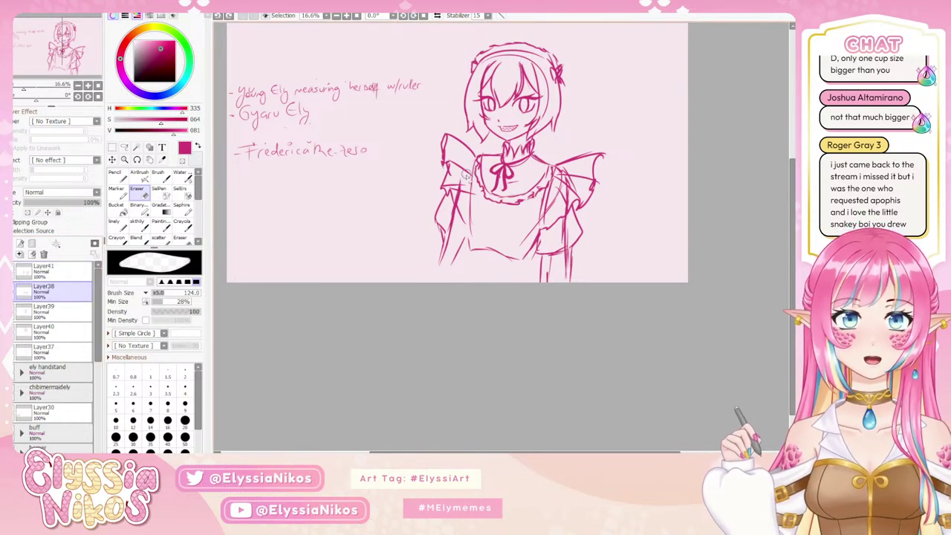
pyautogui.moveTo(459, 208); pyautogui.dragTo(452, 250)
pyautogui.moveTo(565, 191)
pyautogui.mouseDown()
pyautogui.moveTo(561, 198)
pyautogui.moveTo(565, 178)
pyautogui.moveTo(558, 237)
pyautogui.moveTo(569, 265)
pyautogui.moveTo(561, 277)
pyautogui.mouseUp()
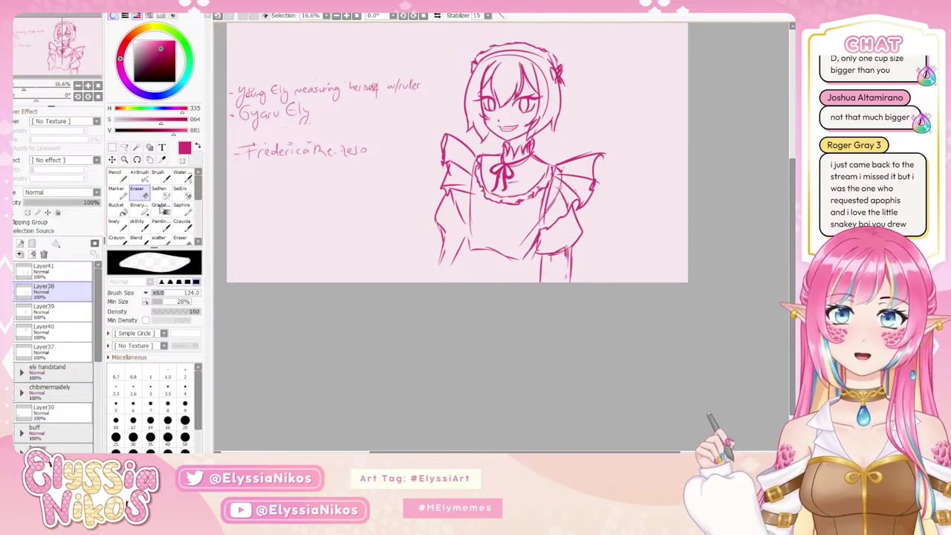
# - Redraw the bust on Layer38 with fuller rounded curves using the sketch brush
pyautogui.click(138, 222)
pyautogui.moveTo(474, 220); pyautogui.dragTo(476, 198)
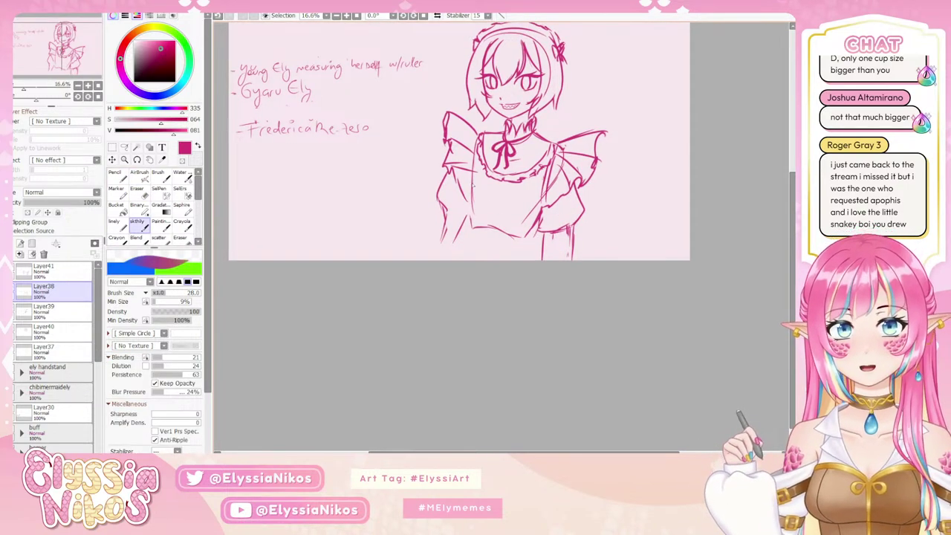
pyautogui.click(61, 269)
pyautogui.click(12, 272)
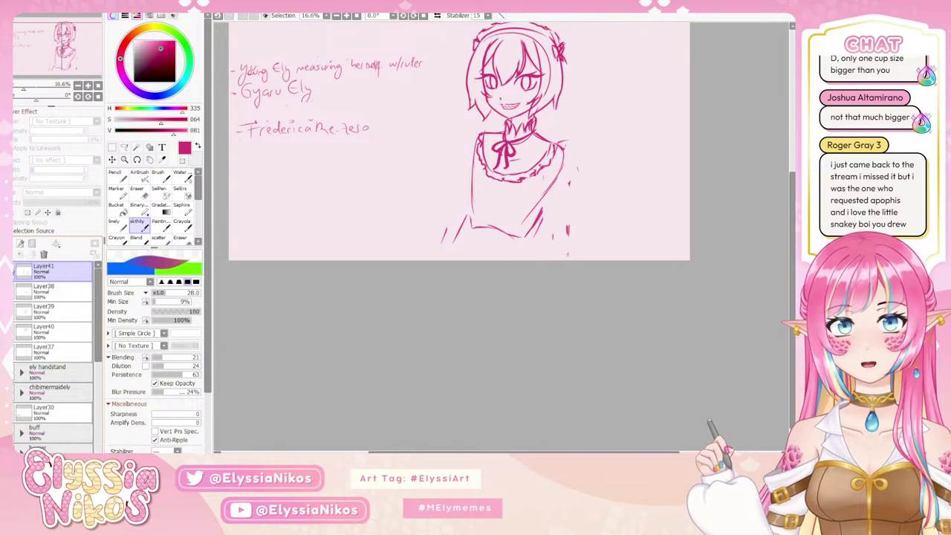
pyautogui.click(12, 272)
pyautogui.click(13, 292)
pyautogui.click(13, 292)
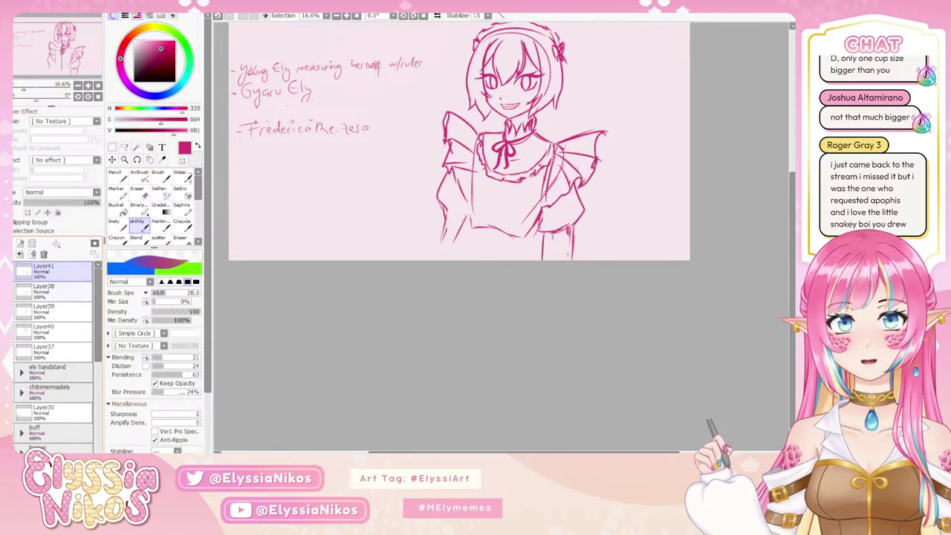
pyautogui.click(47, 292)
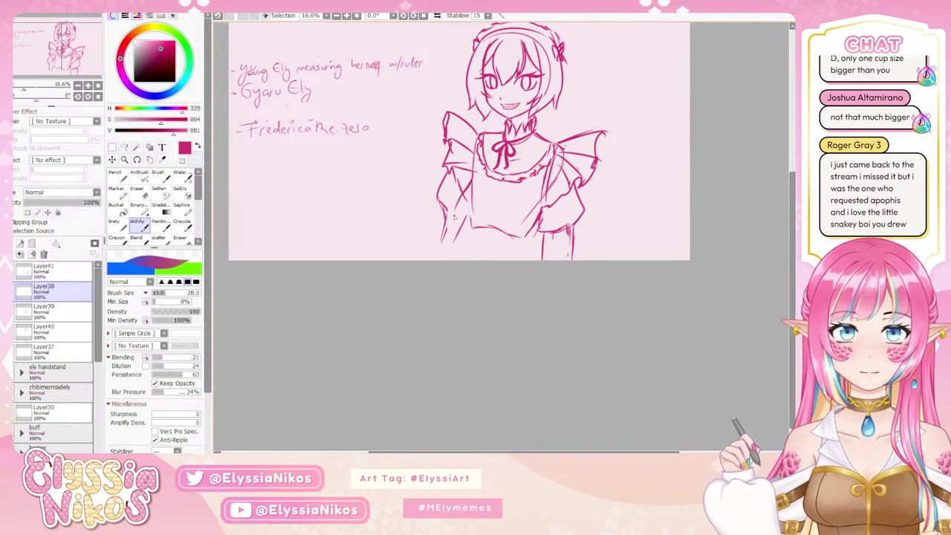
pyautogui.moveTo(457, 199)
pyautogui.mouseDown()
pyautogui.moveTo(463, 228)
pyautogui.moveTo(529, 239)
pyautogui.mouseUp()
pyautogui.hotkey('ctrl', 'z')
pyautogui.hotkey('ctrl', 'z')
pyautogui.hotkey('ctrl', 'z')
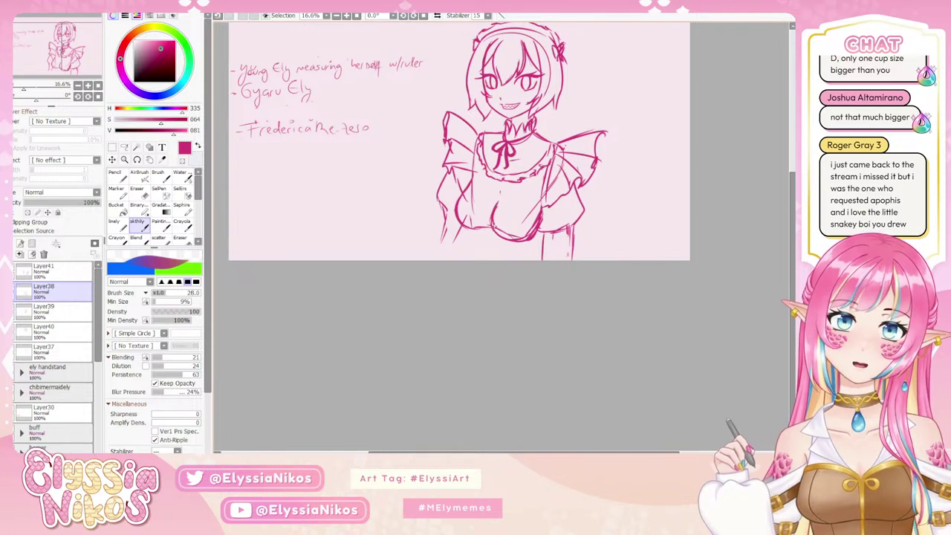
pyautogui.hotkey('ctrl', 'z')
pyautogui.moveTo(457, 199)
pyautogui.mouseDown()
pyautogui.moveTo(465, 231)
pyautogui.moveTo(480, 232)
pyautogui.mouseUp()
pyautogui.hotkey('ctrl', 'z')
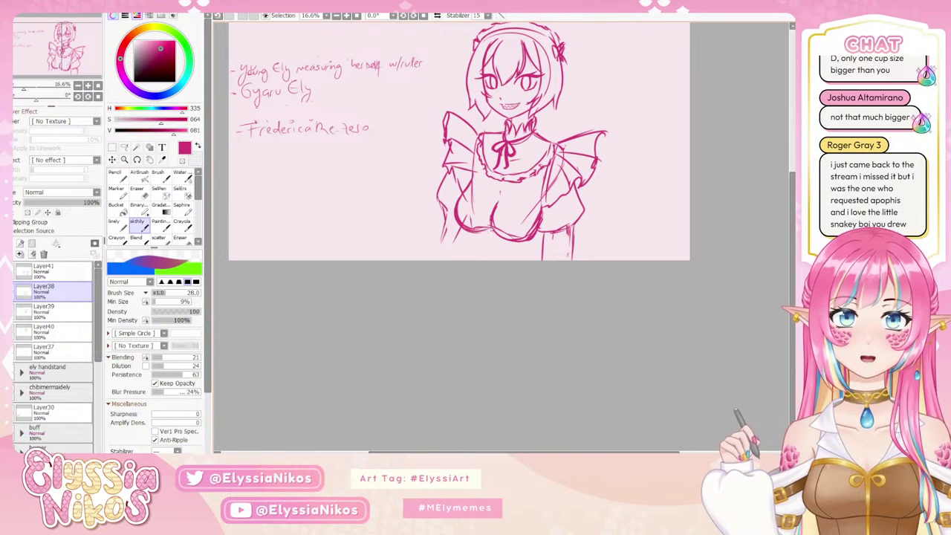
# - Erase the leftover straight chest lines inside and around the new bust curves on Layer38
pyautogui.press('e')
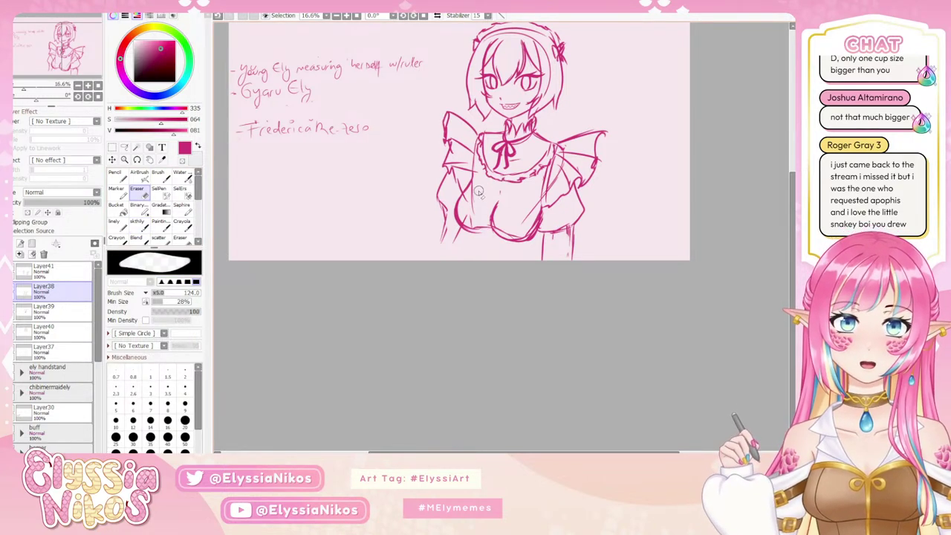
pyautogui.click(135, 224)
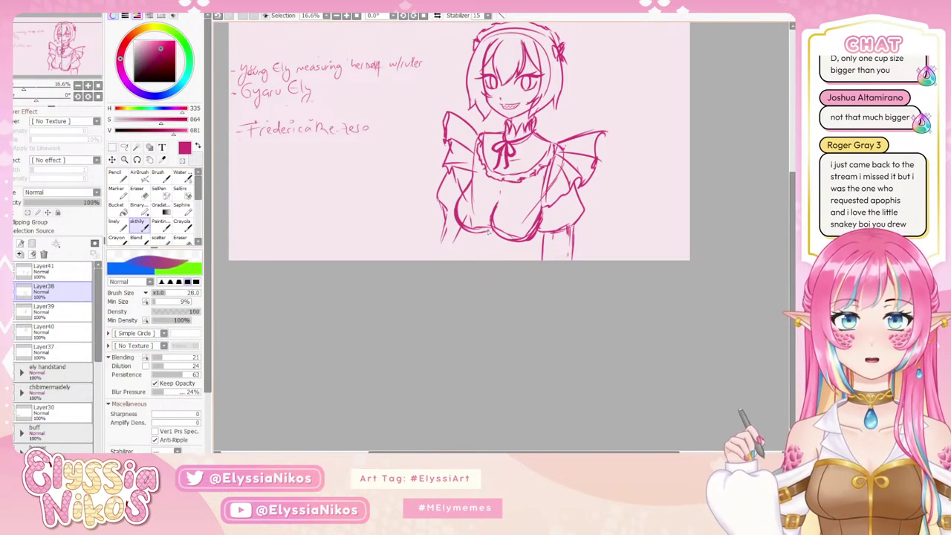
pyautogui.press('e')
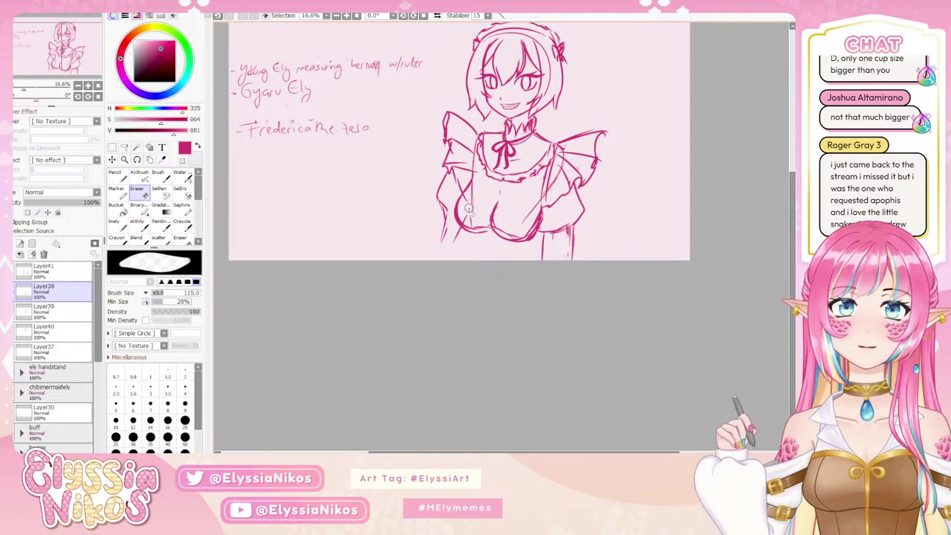
pyautogui.moveTo(469, 209)
pyautogui.mouseDown()
pyautogui.moveTo(462, 215)
pyautogui.moveTo(476, 219)
pyautogui.moveTo(462, 213)
pyautogui.moveTo(463, 227)
pyautogui.moveTo(474, 214)
pyautogui.moveTo(467, 227)
pyautogui.moveTo(464, 212)
pyautogui.moveTo(479, 225)
pyautogui.moveTo(459, 239)
pyautogui.moveTo(506, 217)
pyautogui.moveTo(502, 202)
pyautogui.moveTo(504, 232)
pyautogui.moveTo(526, 229)
pyautogui.moveTo(520, 236)
pyautogui.moveTo(537, 213)
pyautogui.mouseUp()
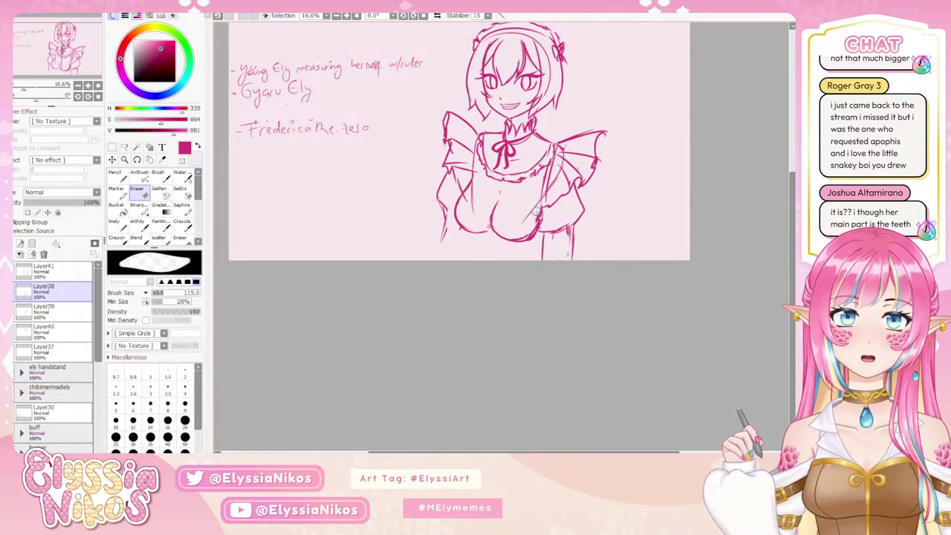
pyautogui.moveTo(535, 246)
pyautogui.mouseDown()
pyautogui.moveTo(537, 236)
pyautogui.moveTo(527, 244)
pyautogui.mouseUp()
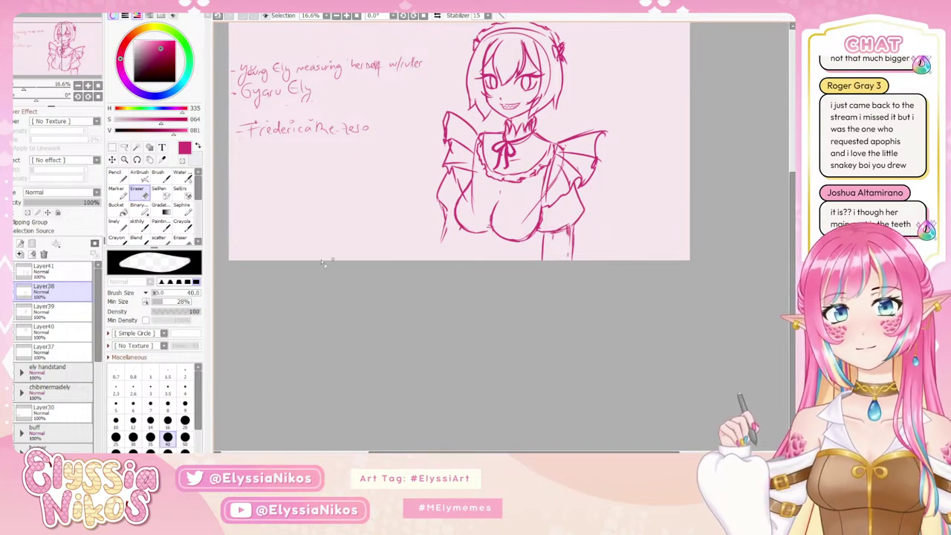
# - Hide Layer40 with the hair and headband, and erase the old torso guide lines on Layer37 with a large eraser
pyautogui.click(15, 311)
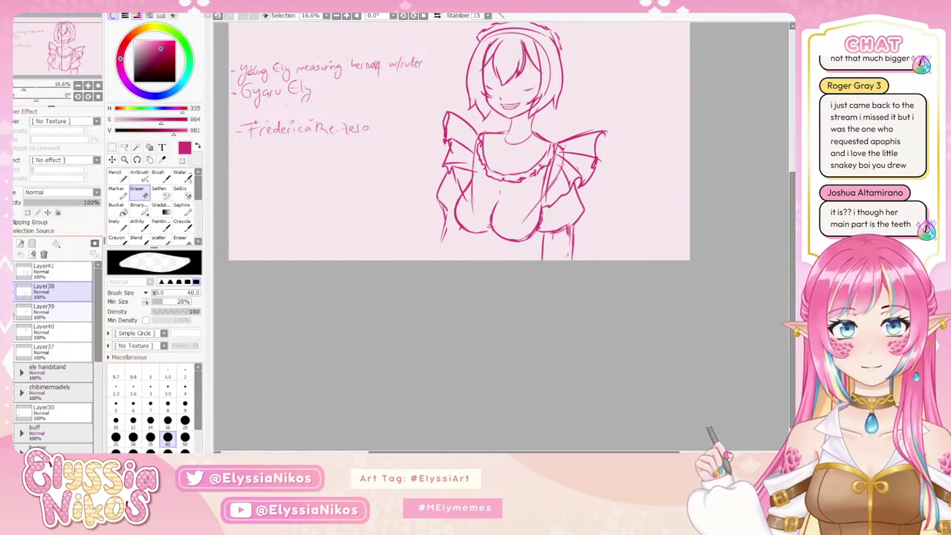
pyautogui.click(16, 311)
pyautogui.click(16, 292)
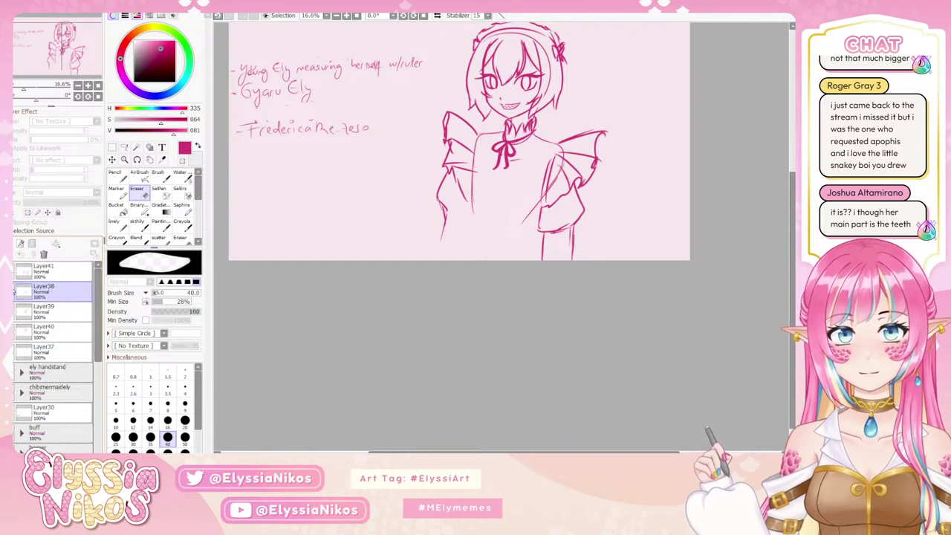
pyautogui.click(16, 292)
pyautogui.click(16, 272)
pyautogui.click(15, 271)
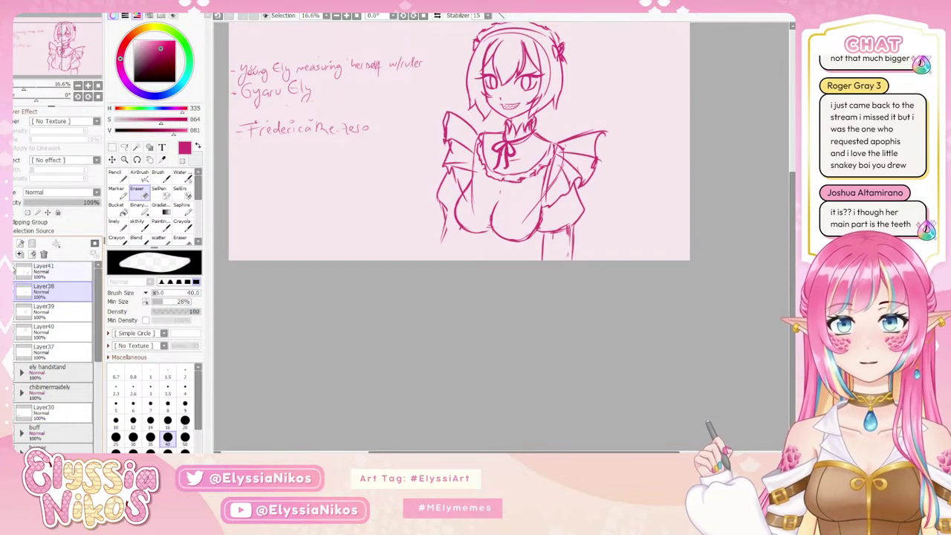
pyautogui.click(16, 332)
pyautogui.click(15, 352)
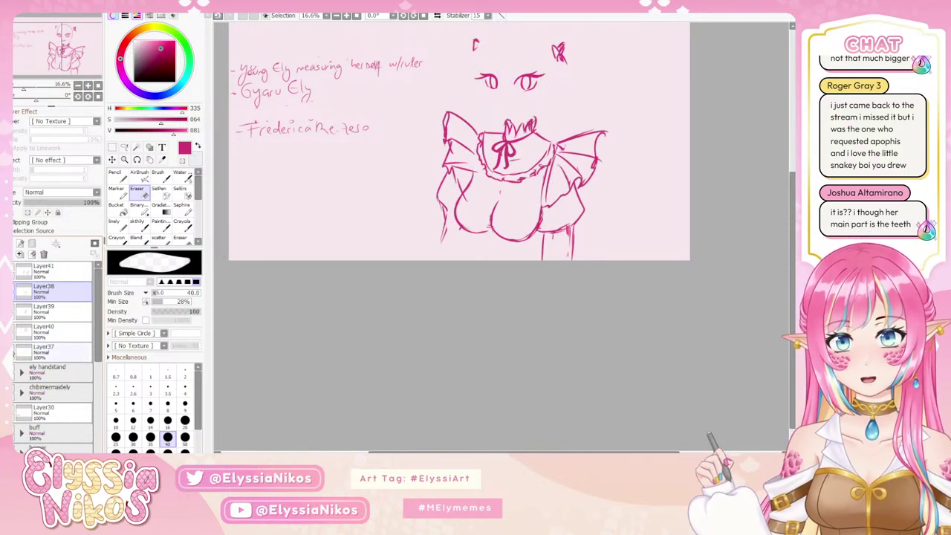
pyautogui.click(15, 352)
pyautogui.click(57, 353)
pyautogui.moveTo(492, 193)
pyautogui.mouseDown()
pyautogui.moveTo(566, 187)
pyautogui.moveTo(473, 144)
pyautogui.mouseUp()
pyautogui.moveTo(553, 182)
pyautogui.mouseDown()
pyautogui.moveTo(562, 157)
pyautogui.moveTo(530, 214)
pyautogui.mouseUp()
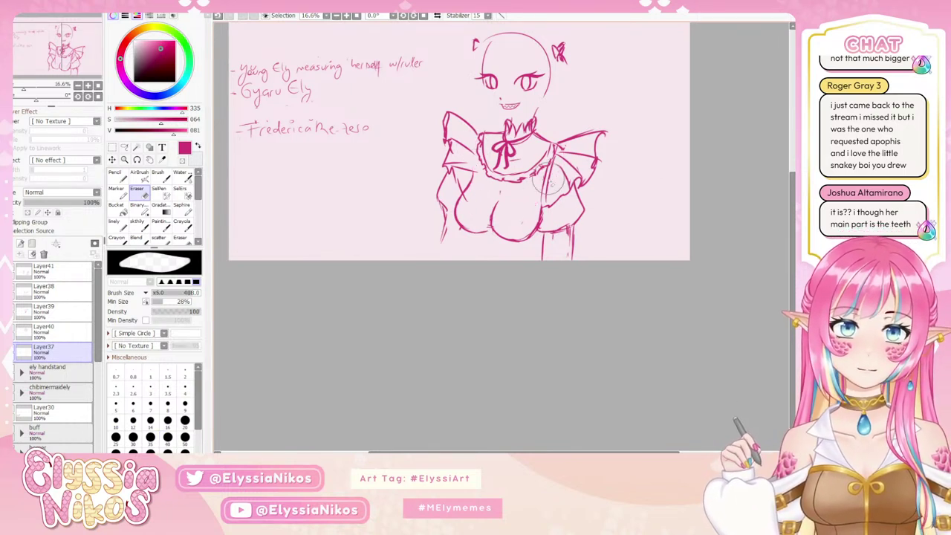
# - Sketch a jagged frill edge across the upper bust on Layer37, below the ruffled collar
pyautogui.click(139, 223)
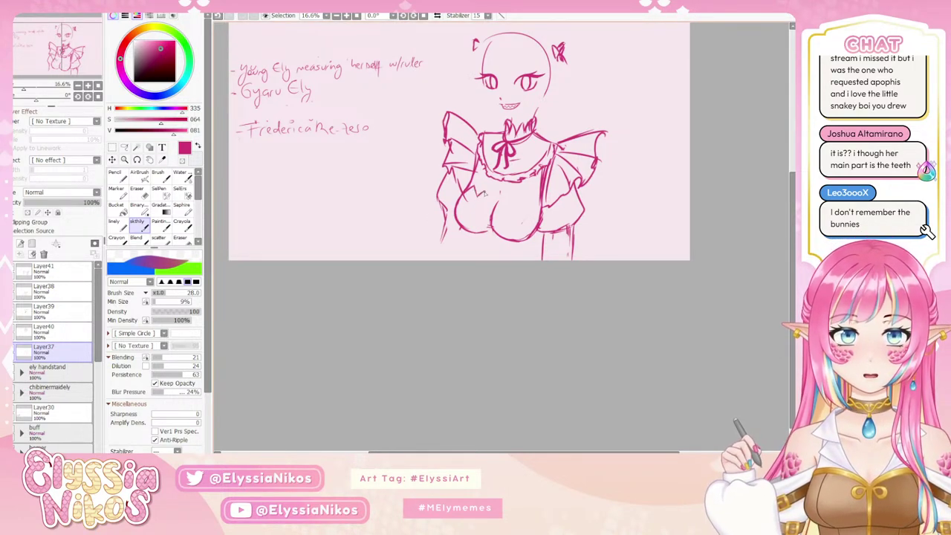
pyautogui.hotkey('ctrl', 'z')
pyautogui.hotkey('ctrl', 'z')
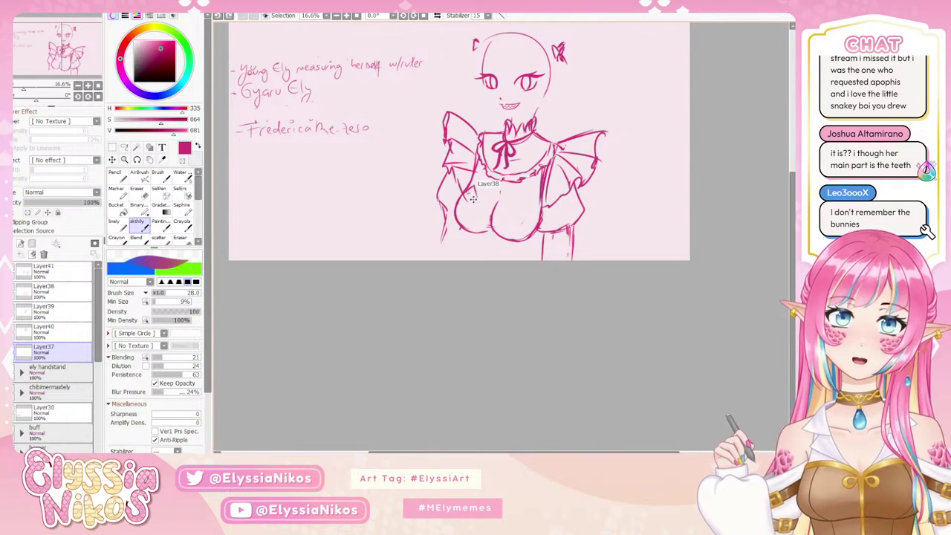
pyautogui.moveTo(467, 192); pyautogui.dragTo(478, 185)
pyautogui.hotkey('ctrl', 'z')
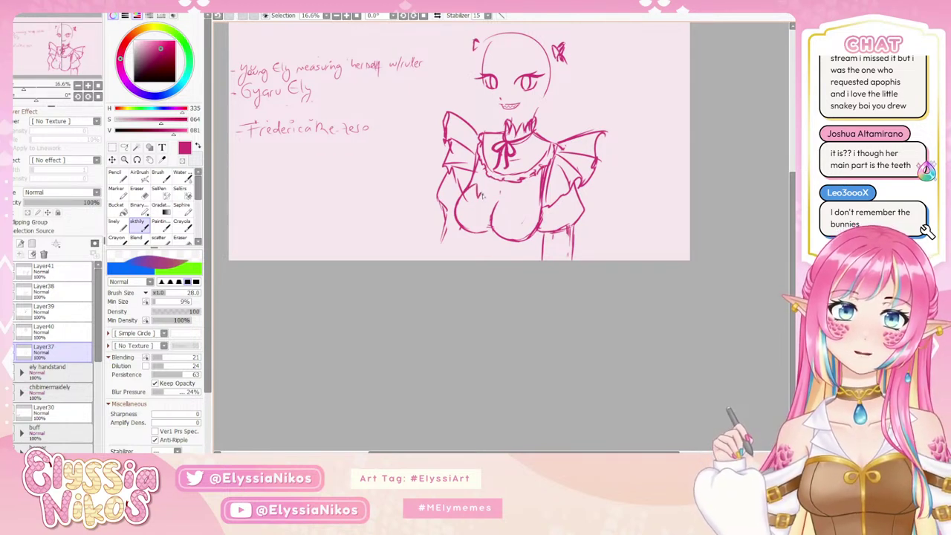
pyautogui.moveTo(487, 203); pyautogui.dragTo(490, 215)
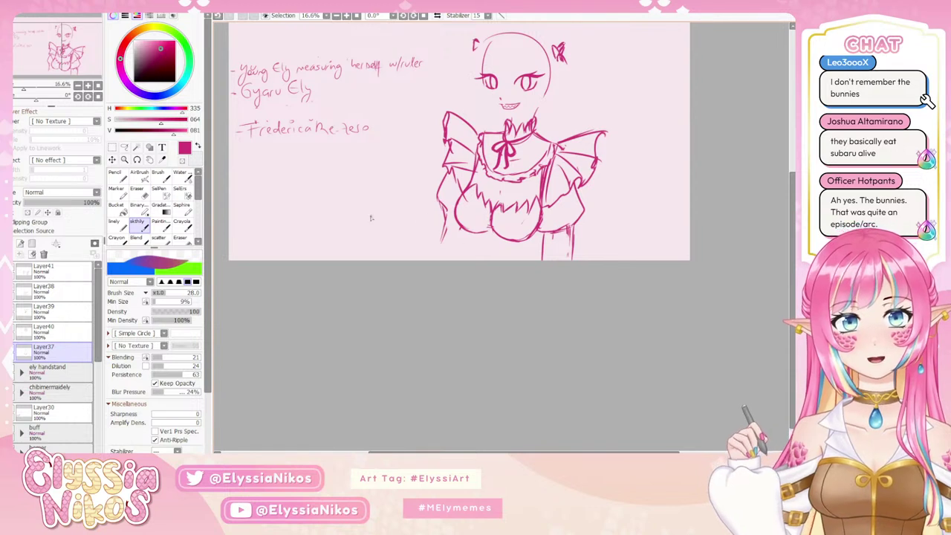
# - Sketch the waist line beneath the bust on Layer41 and show Layer40 with the hair and headband again
pyautogui.click(45, 270)
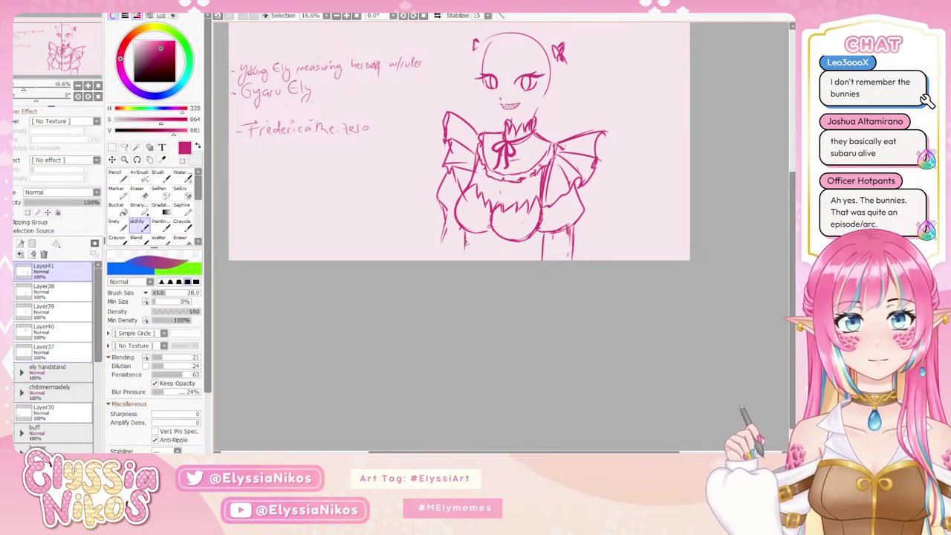
pyautogui.moveTo(487, 236); pyautogui.dragTo(465, 279)
pyautogui.hotkey('ctrl', 'z')
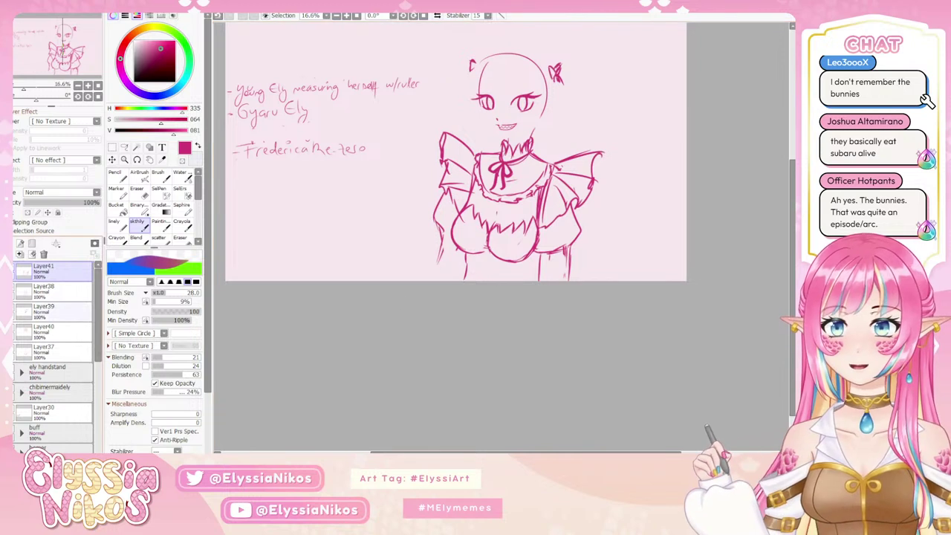
pyautogui.click(8, 333)
pyautogui.scroll(3, 449, 215)
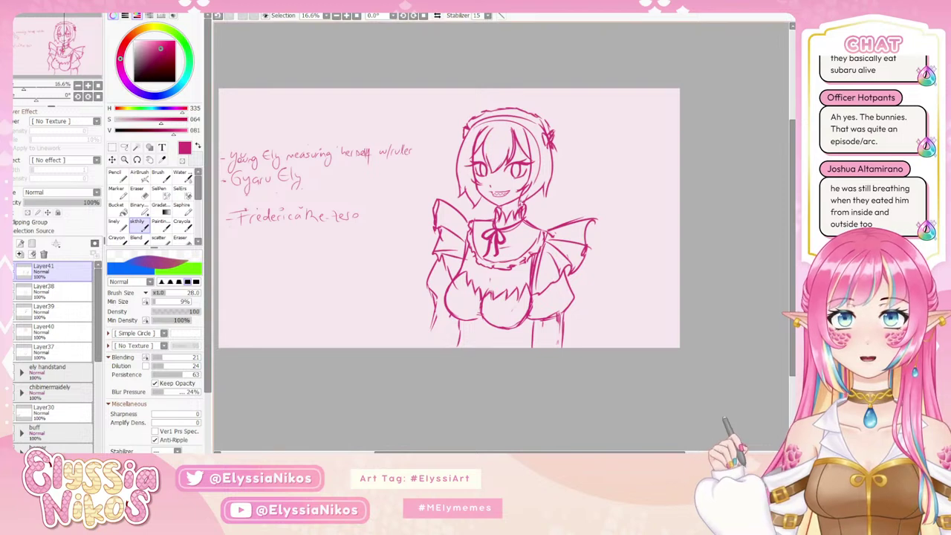
# - Sketch a flared outer hair strand on each side of the face on Layer41, reworking the strokes until they curve outward
pyautogui.moveTo(562, 137); pyautogui.dragTo(573, 178)
pyautogui.hotkey('ctrl', 'z')
pyautogui.hotkey('ctrl', 'z')
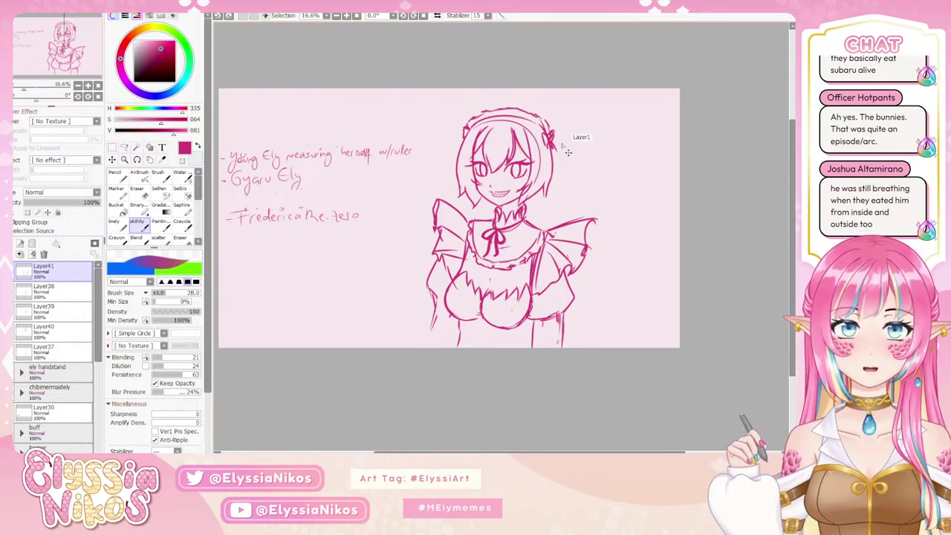
pyautogui.moveTo(562, 135); pyautogui.dragTo(575, 179)
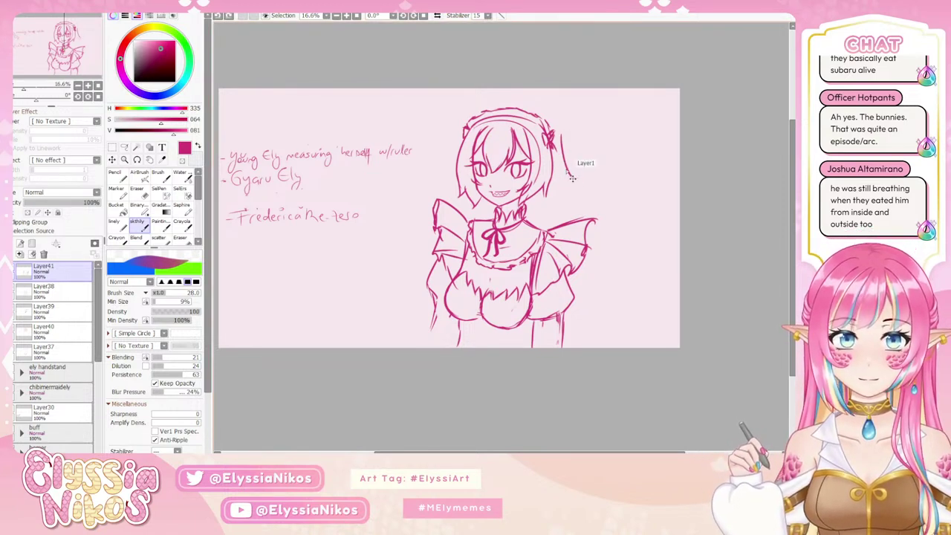
pyautogui.hotkey('ctrl', 'z')
pyautogui.moveTo(559, 129)
pyautogui.mouseDown()
pyautogui.moveTo(566, 180)
pyautogui.moveTo(578, 194)
pyautogui.mouseUp()
pyautogui.hotkey('ctrl', 'z')
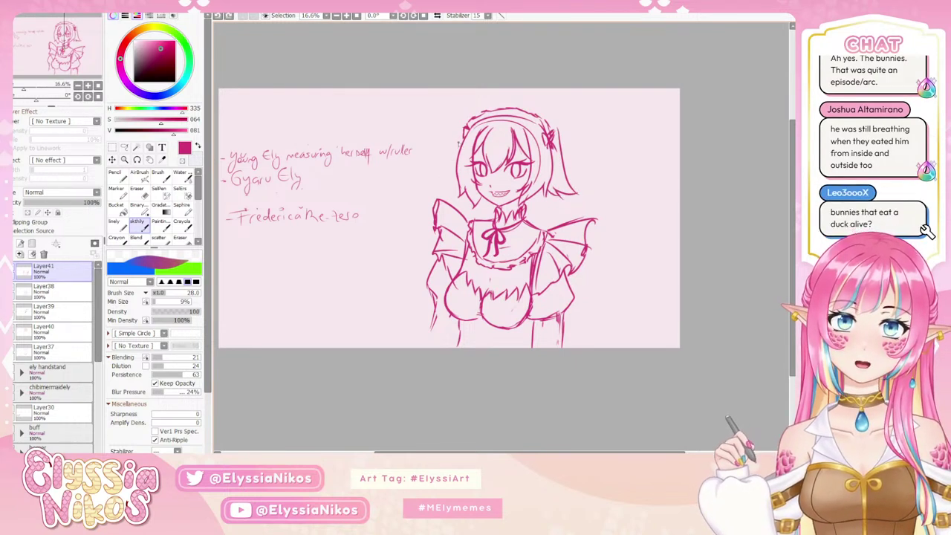
pyautogui.moveTo(459, 141); pyautogui.dragTo(441, 182)
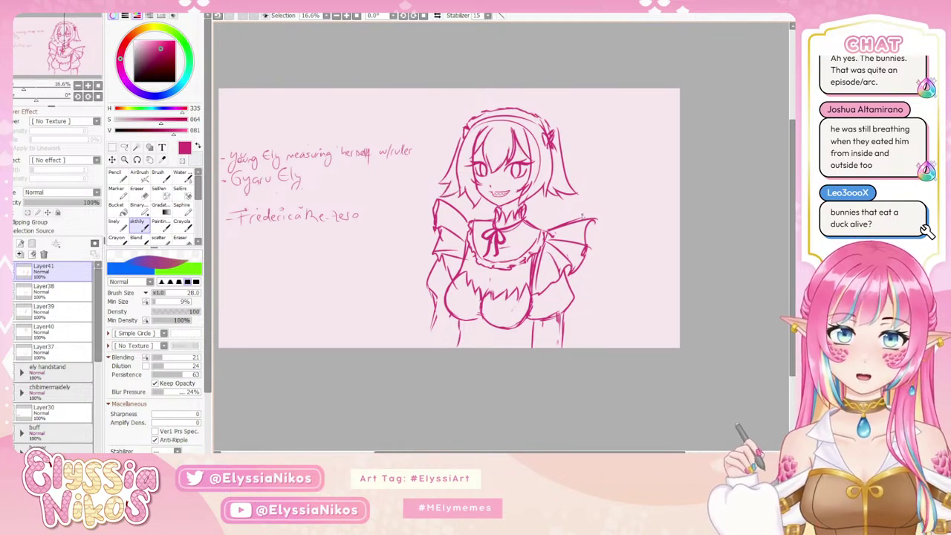
pyautogui.hotkey('ctrl', 'z')
# - Sketch the crown of the hair as an arc above the headband and erase the stray overlap at its edge
pyautogui.moveTo(469, 120)
pyautogui.mouseDown()
pyautogui.moveTo(509, 100)
pyautogui.moveTo(500, 105)
pyautogui.moveTo(553, 105)
pyautogui.mouseUp()
pyautogui.hotkey('ctrl', 'z')
pyautogui.moveTo(493, 108)
pyautogui.mouseDown()
pyautogui.moveTo(549, 109)
pyautogui.moveTo(491, 107)
pyautogui.moveTo(557, 114)
pyautogui.mouseUp()
pyautogui.hotkey('ctrl', 'z')
pyautogui.hotkey('ctrl', 'z')
pyautogui.hotkey('ctrl', 'z')
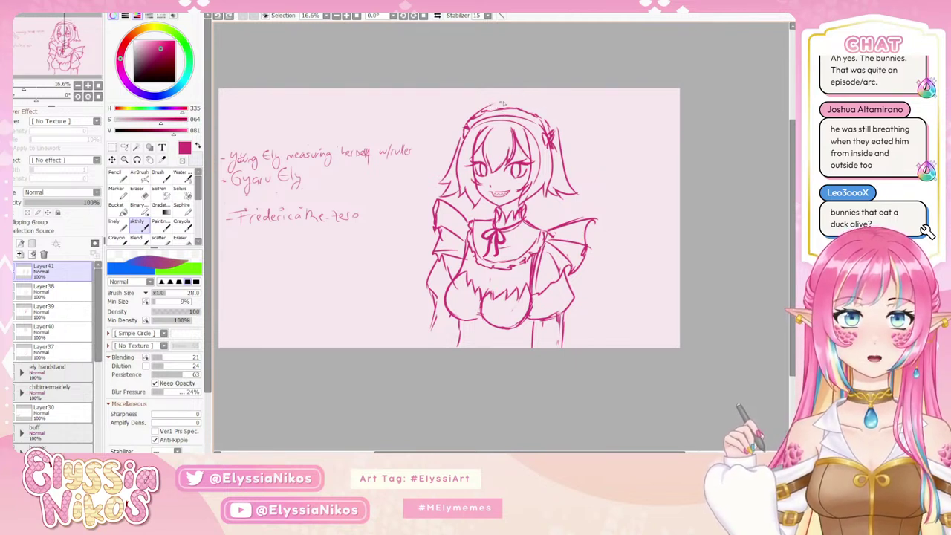
pyautogui.moveTo(491, 108)
pyautogui.mouseDown()
pyautogui.moveTo(534, 104)
pyautogui.moveTo(568, 139)
pyautogui.mouseUp()
pyautogui.hotkey('ctrl', 'z')
pyautogui.hotkey('ctrl', 'z')
pyautogui.hotkey('ctrl', 'z')
pyautogui.moveTo(524, 105)
pyautogui.mouseDown()
pyautogui.moveTo(563, 136)
pyautogui.moveTo(559, 126)
pyautogui.moveTo(570, 150)
pyautogui.mouseUp()
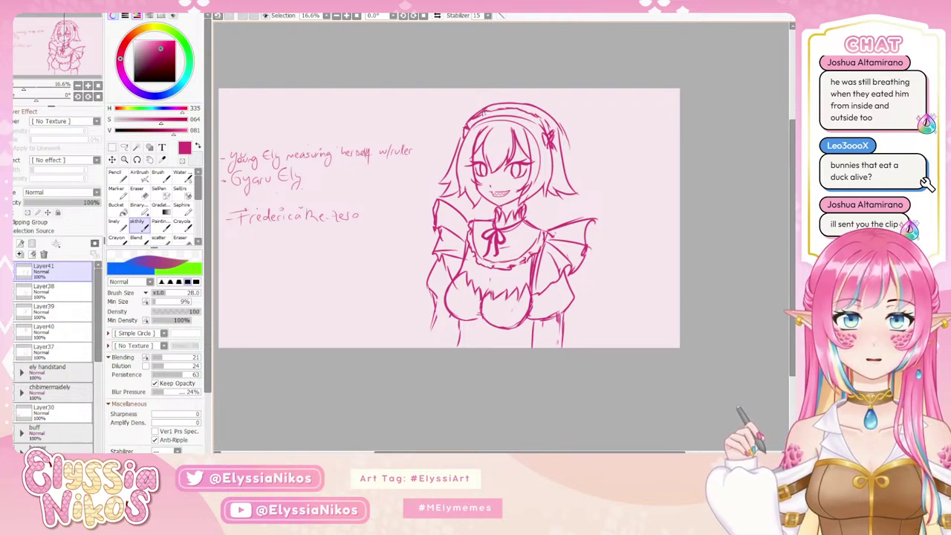
pyautogui.press('e')
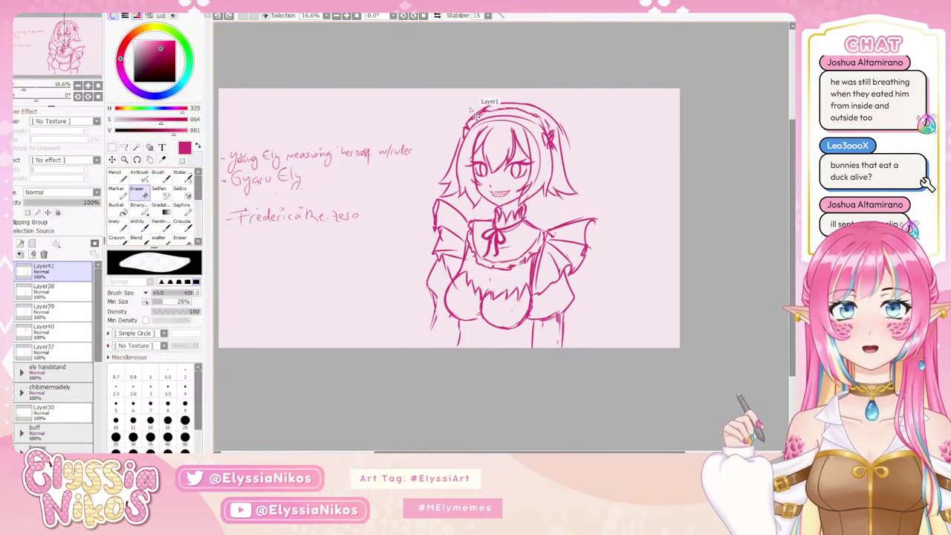
pyautogui.moveTo(480, 104)
pyautogui.mouseDown()
pyautogui.moveTo(473, 120)
pyautogui.moveTo(493, 105)
pyautogui.mouseUp()
pyautogui.click(136, 227)
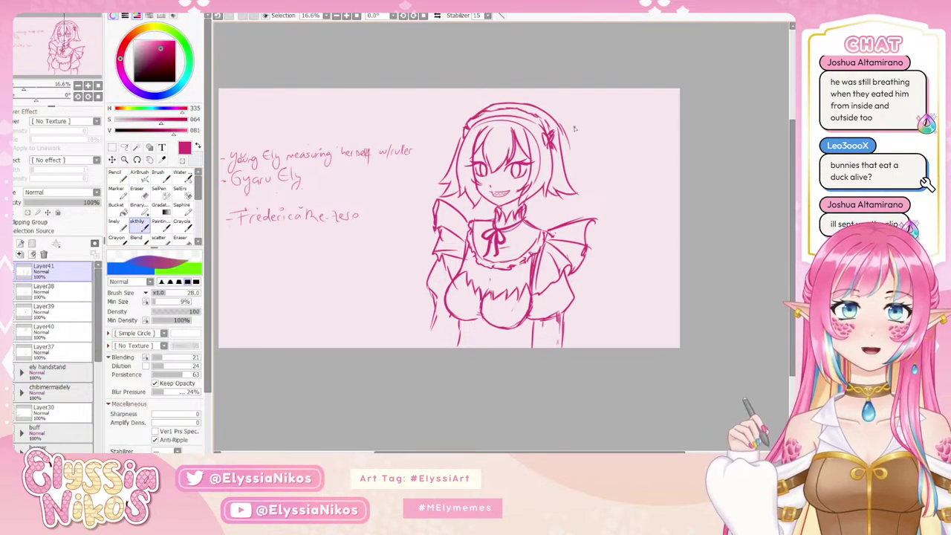
# - Try a wide outer curve for the back hair beside the headband ribbon, and erase it
pyautogui.moveTo(560, 125); pyautogui.dragTo(572, 157)
pyautogui.hotkey('ctrl', 'z')
pyautogui.moveTo(533, 107); pyautogui.dragTo(573, 146)
pyautogui.hotkey('ctrl', 'z')
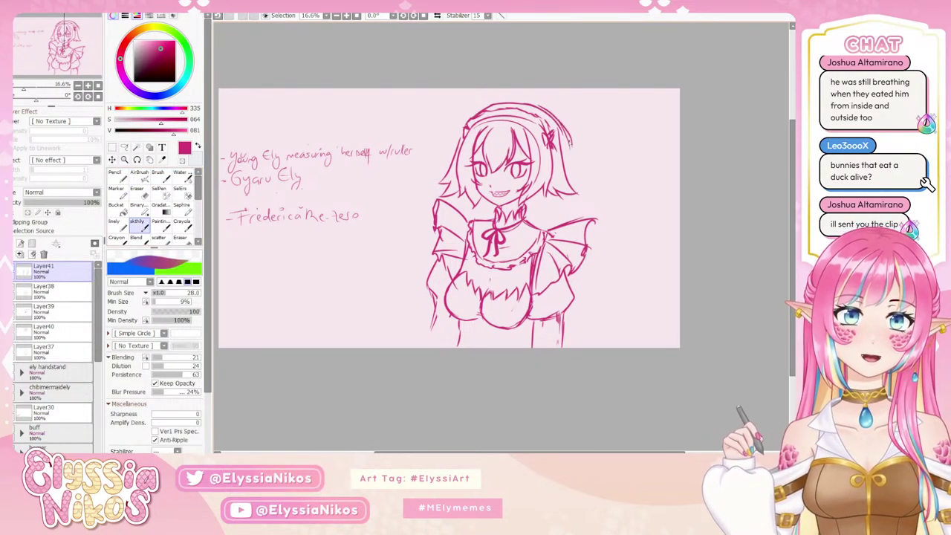
pyautogui.hotkey('ctrl', 'z')
pyautogui.moveTo(541, 108)
pyautogui.mouseDown()
pyautogui.moveTo(575, 146)
pyautogui.moveTo(575, 168)
pyautogui.mouseUp()
pyautogui.hotkey('ctrl', 'z')
pyautogui.moveTo(561, 123)
pyautogui.mouseDown()
pyautogui.moveTo(578, 199)
pyautogui.moveTo(572, 174)
pyautogui.mouseUp()
pyautogui.hotkey('ctrl', 'z')
pyautogui.hotkey('ctrl', 'z')
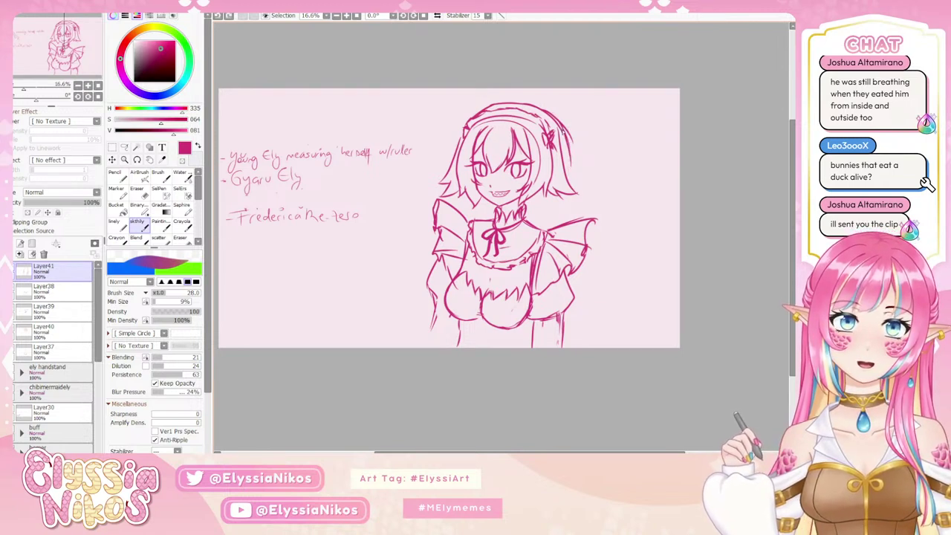
pyautogui.moveTo(563, 133)
pyautogui.mouseDown()
pyautogui.moveTo(567, 224)
pyautogui.moveTo(570, 215)
pyautogui.mouseUp()
pyautogui.hotkey('ctrl', 'z')
pyautogui.click(136, 191)
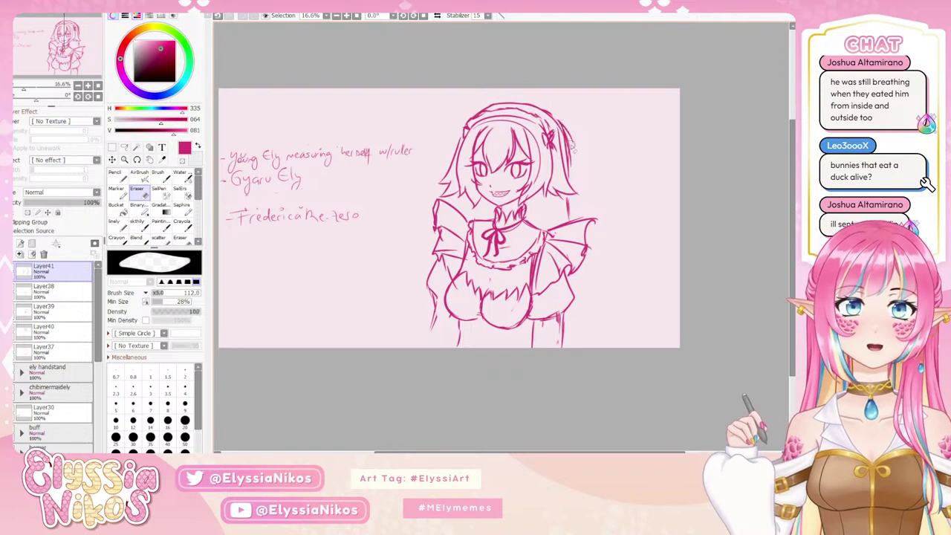
pyautogui.moveTo(558, 116)
pyautogui.mouseDown()
pyautogui.moveTo(549, 111)
pyautogui.moveTo(567, 184)
pyautogui.mouseUp()
# - Try a narrower back-hair line close to the ribbon-side strand, and erase it
pyautogui.click(138, 221)
pyautogui.hotkey('ctrl', 'z')
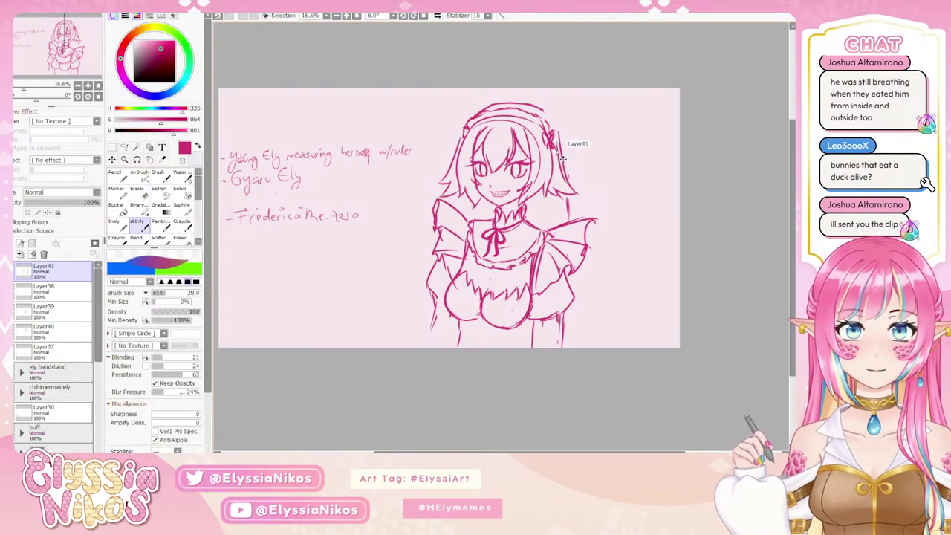
pyautogui.hotkey('ctrl', 'z')
pyautogui.moveTo(555, 147); pyautogui.dragTo(564, 176)
pyautogui.hotkey('ctrl', 'z')
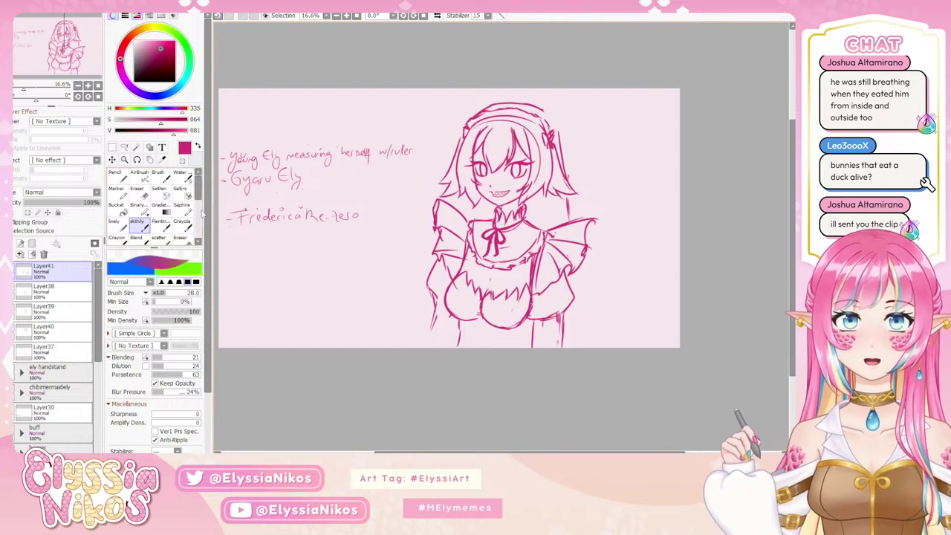
pyautogui.press('e')
pyautogui.moveTo(558, 138); pyautogui.dragTo(562, 160)
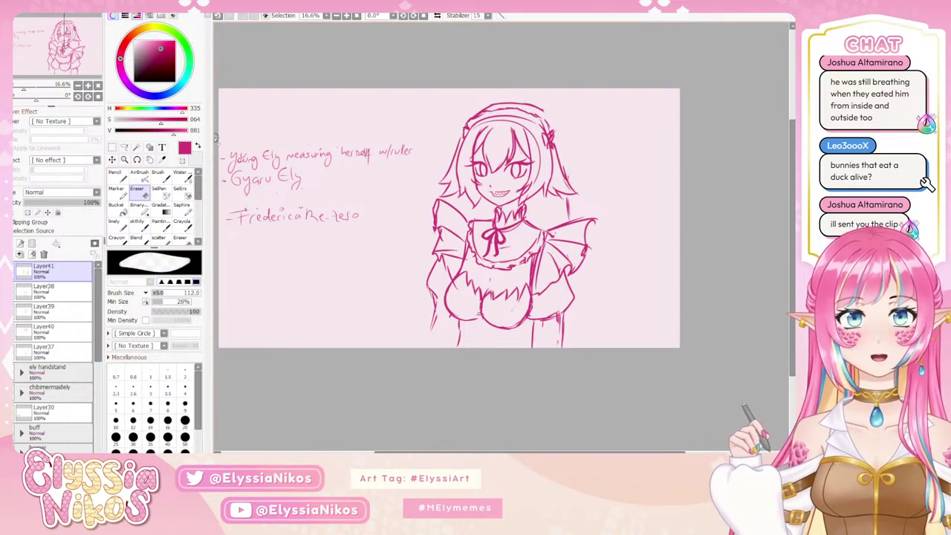
# - Sketch the back hair's outer line from the crown past the headband ribbon down to the shoulder ruffle
pyautogui.click(147, 228)
pyautogui.moveTo(494, 106)
pyautogui.mouseDown()
pyautogui.moveTo(526, 105)
pyautogui.moveTo(556, 127)
pyautogui.moveTo(565, 164)
pyautogui.mouseUp()
pyautogui.hotkey('ctrl', 'z')
pyautogui.hotkey('ctrl', 'z')
pyautogui.hotkey('ctrl', 'z')
pyautogui.moveTo(541, 112)
pyautogui.mouseDown()
pyautogui.moveTo(560, 146)
pyautogui.moveTo(566, 223)
pyautogui.mouseUp()
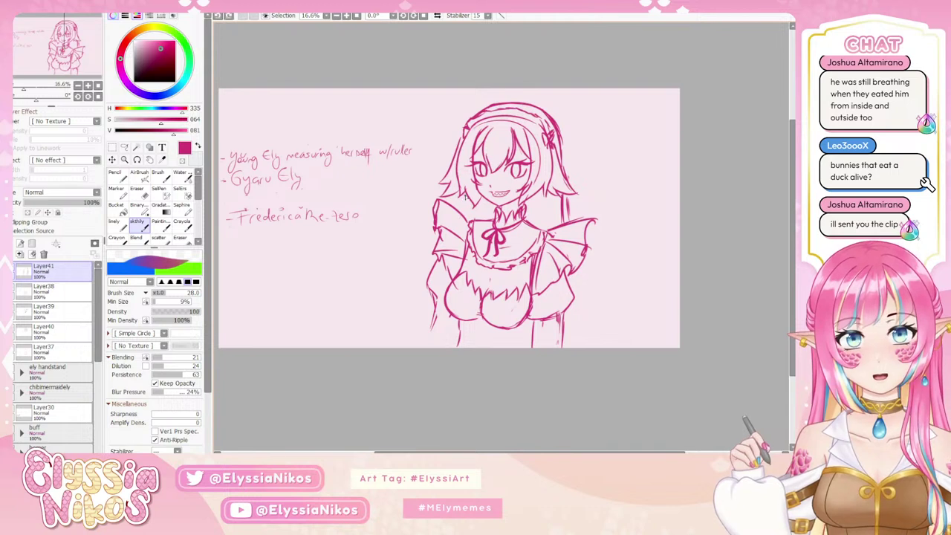
# - Erase the flared hair strand on the side opposite the ribbon and redraw it as a short flick above the shoulder
pyautogui.click(137, 192)
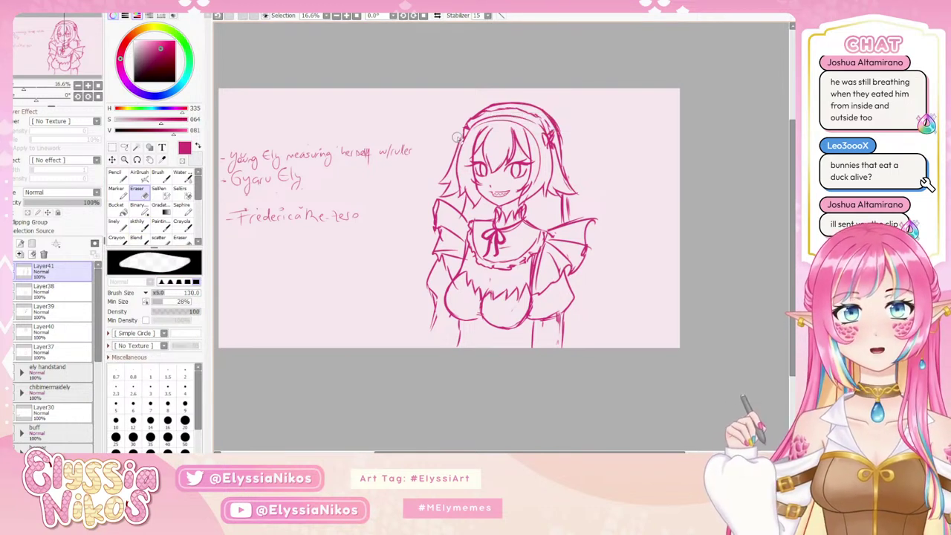
pyautogui.moveTo(456, 137); pyautogui.dragTo(448, 199)
pyautogui.click(139, 225)
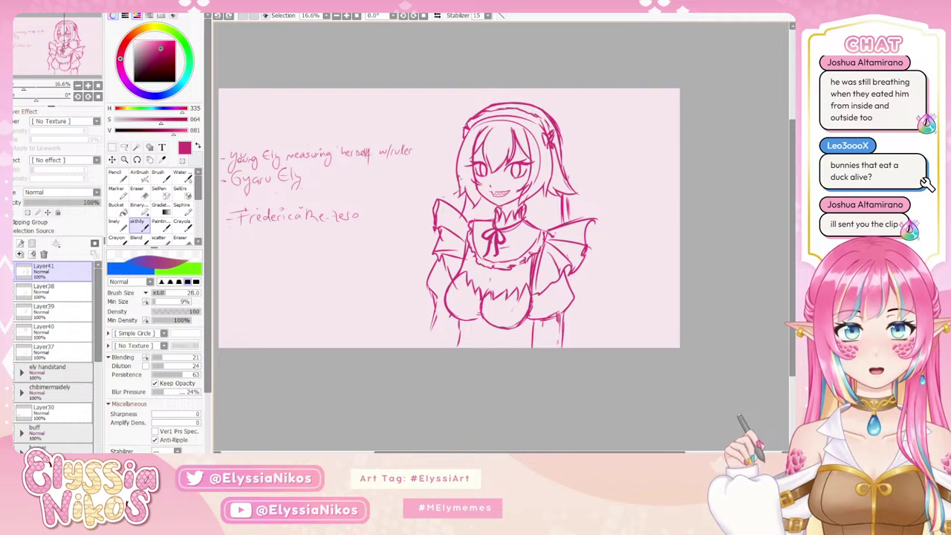
pyautogui.moveTo(458, 186)
pyautogui.mouseDown()
pyautogui.moveTo(446, 197)
pyautogui.moveTo(468, 201)
pyautogui.mouseUp()
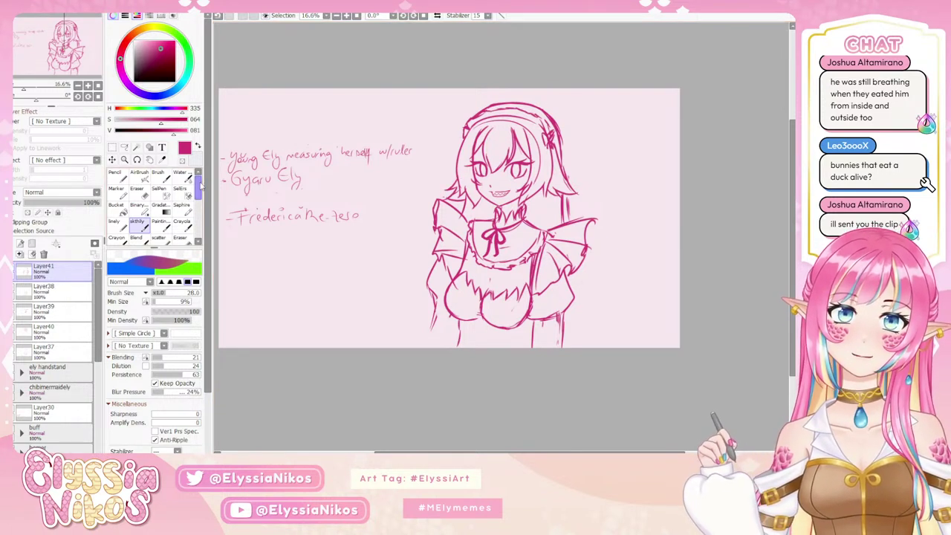
# - Erase the flared strand and doubled line on the ribbon side, and redraw the strand curling out above the shoulder
pyautogui.press('e')
pyautogui.moveTo(559, 141)
pyautogui.mouseDown()
pyautogui.moveTo(556, 196)
pyautogui.moveTo(563, 192)
pyautogui.mouseUp()
pyautogui.moveTo(560, 158)
pyautogui.mouseDown()
pyautogui.moveTo(575, 197)
pyautogui.moveTo(572, 184)
pyautogui.moveTo(567, 214)
pyautogui.moveTo(580, 186)
pyautogui.moveTo(574, 205)
pyautogui.moveTo(564, 194)
pyautogui.mouseUp()
pyautogui.click(138, 223)
pyautogui.hotkey('ctrl', 'z')
pyautogui.hotkey('ctrl', 'z')
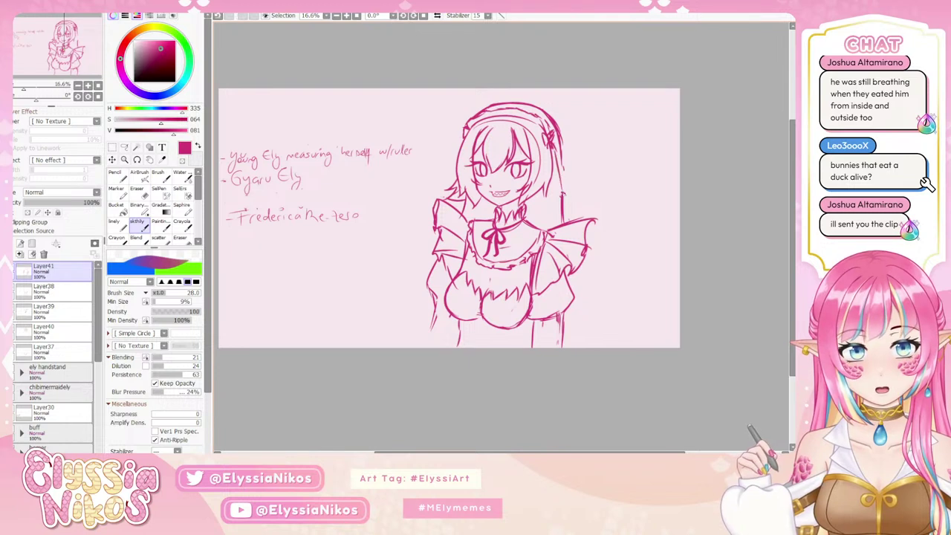
pyautogui.hotkey('ctrl', 'z')
pyautogui.moveTo(556, 152)
pyautogui.mouseDown()
pyautogui.moveTo(575, 203)
pyautogui.moveTo(550, 205)
pyautogui.mouseUp()
pyautogui.hotkey('ctrl', 'z')
pyautogui.hotkey('ctrl', 'z')
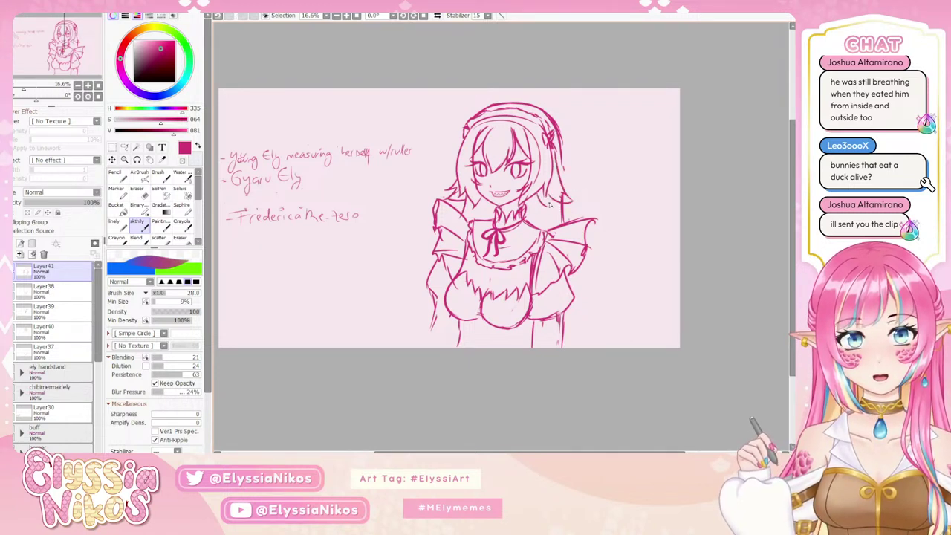
# - Erase the rough outer back-hair line below the crown and redraw it as a smoother curve down to the shoulder ruffle
pyautogui.press('e')
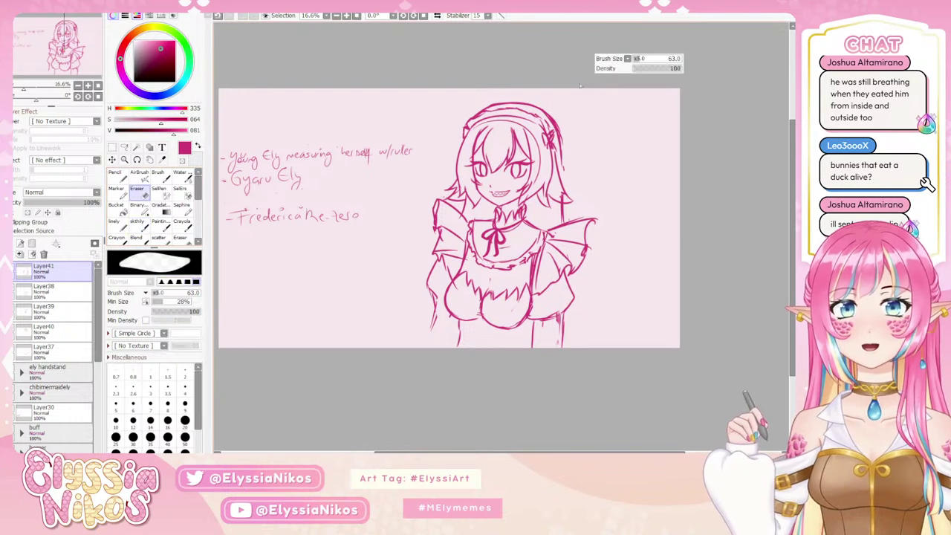
pyautogui.hotkey('ctrl', 'z')
pyautogui.moveTo(545, 110)
pyautogui.mouseDown()
pyautogui.moveTo(567, 148)
pyautogui.moveTo(563, 129)
pyautogui.moveTo(568, 174)
pyautogui.mouseUp()
pyautogui.click(145, 229)
pyautogui.hotkey('ctrl', 'z')
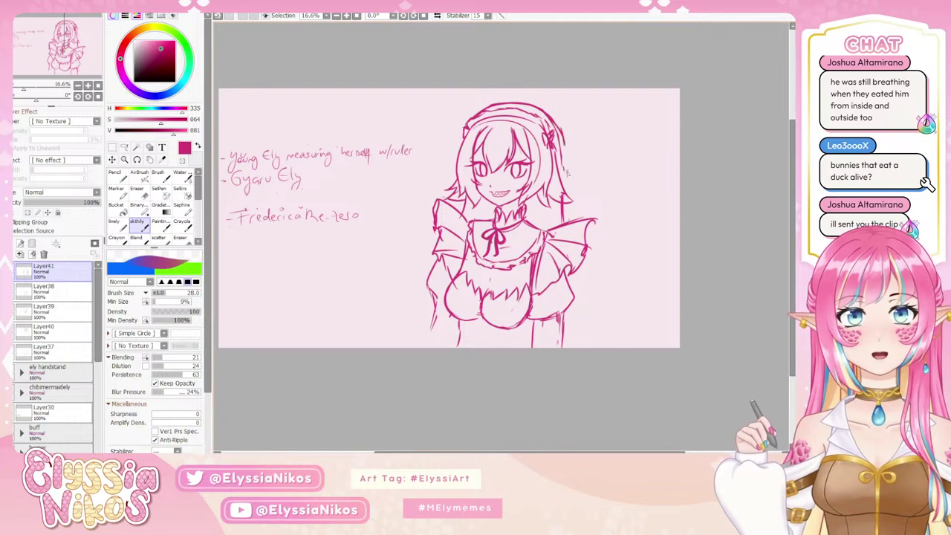
pyautogui.hotkey('ctrl', 'z')
pyautogui.moveTo(562, 134)
pyautogui.mouseDown()
pyautogui.moveTo(570, 199)
pyautogui.moveTo(563, 222)
pyautogui.mouseUp()
pyautogui.click(141, 194)
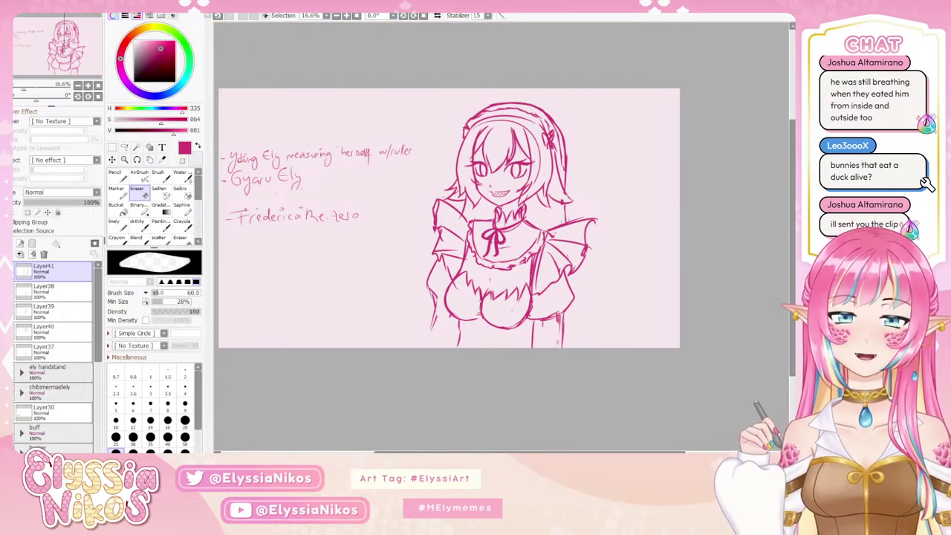
pyautogui.click(143, 228)
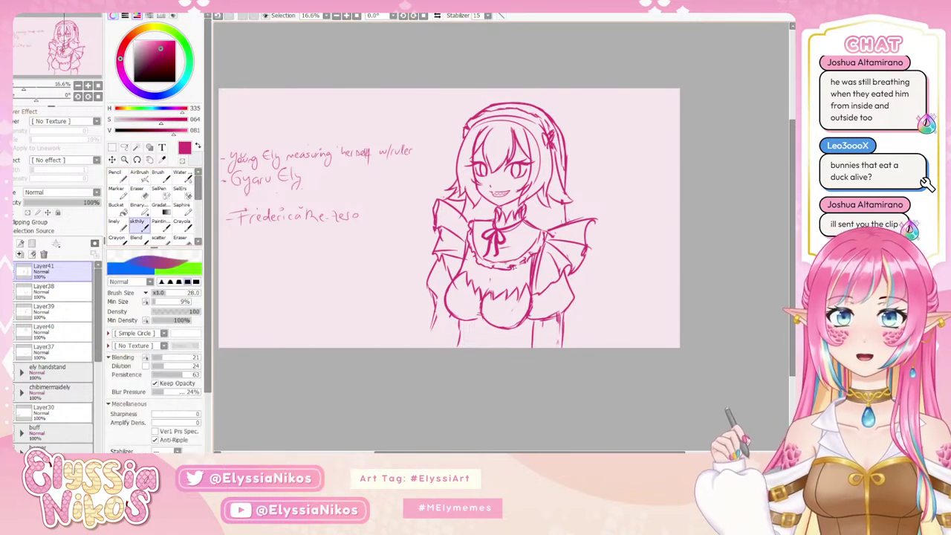
# - Sketch the long back hair flowing out below the ribbon-side puffed sleeve to the canvas's lower edge, with an inner strand line
pyautogui.moveTo(578, 276)
pyautogui.mouseDown()
pyautogui.moveTo(583, 340)
pyautogui.moveTo(581, 305)
pyautogui.moveTo(607, 343)
pyautogui.moveTo(593, 346)
pyautogui.mouseUp()
pyautogui.hotkey('ctrl', 'z')
pyautogui.hotkey('ctrl', 'z')
pyautogui.hotkey('ctrl', 'z')
pyautogui.moveTo(573, 315); pyautogui.dragTo(604, 345)
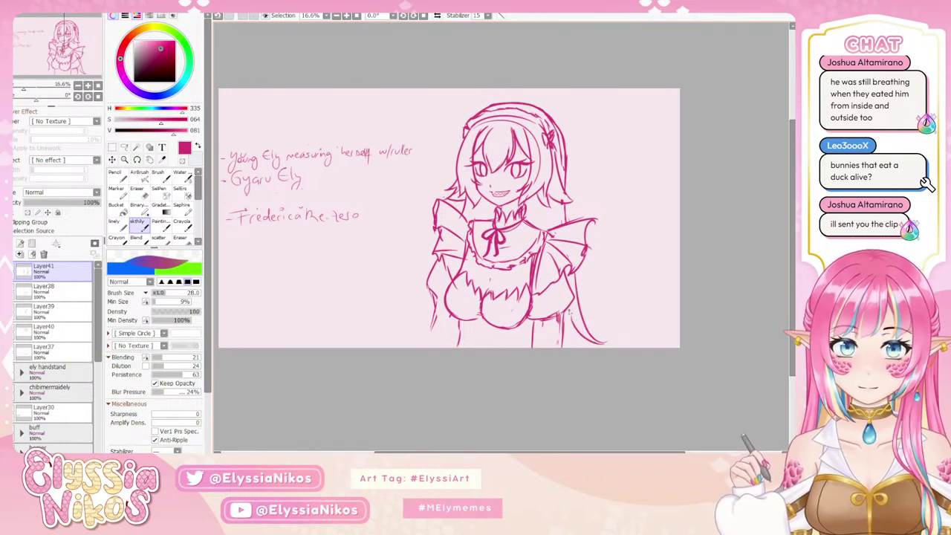
pyautogui.hotkey('ctrl', 'z')
pyautogui.moveTo(570, 312); pyautogui.dragTo(580, 348)
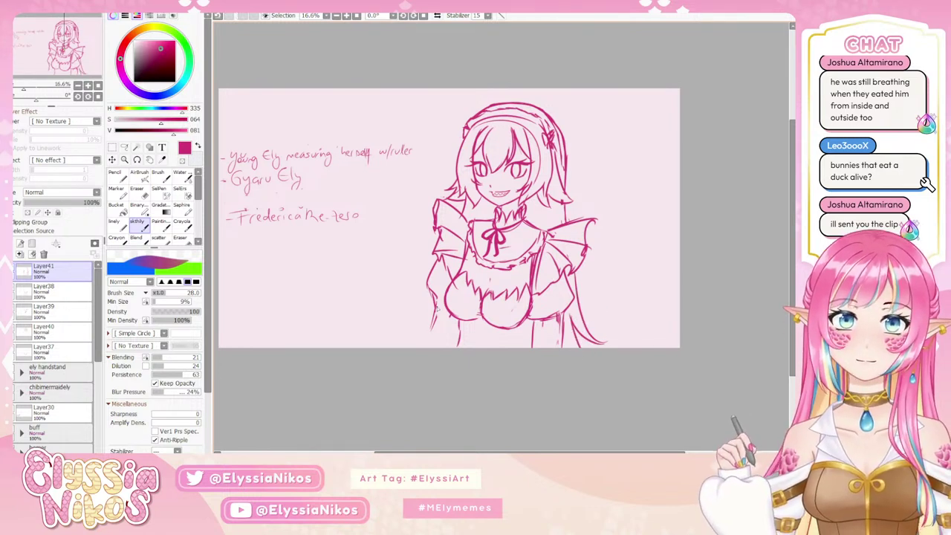
# - Sketch the matching long hair lock below the opposite sleeve and touch up the back-hair lines
pyautogui.moveTo(438, 299)
pyautogui.mouseDown()
pyautogui.moveTo(432, 346)
pyautogui.moveTo(421, 342)
pyautogui.mouseUp()
pyautogui.hotkey('ctrl', 'z')
pyautogui.hotkey('ctrl', 'z')
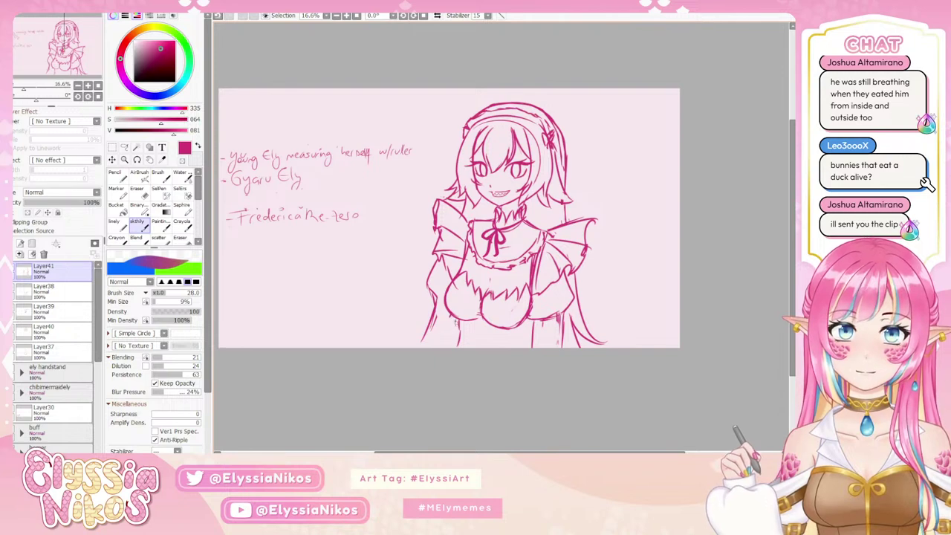
pyautogui.moveTo(316, 134); pyautogui.dragTo(359, 140)
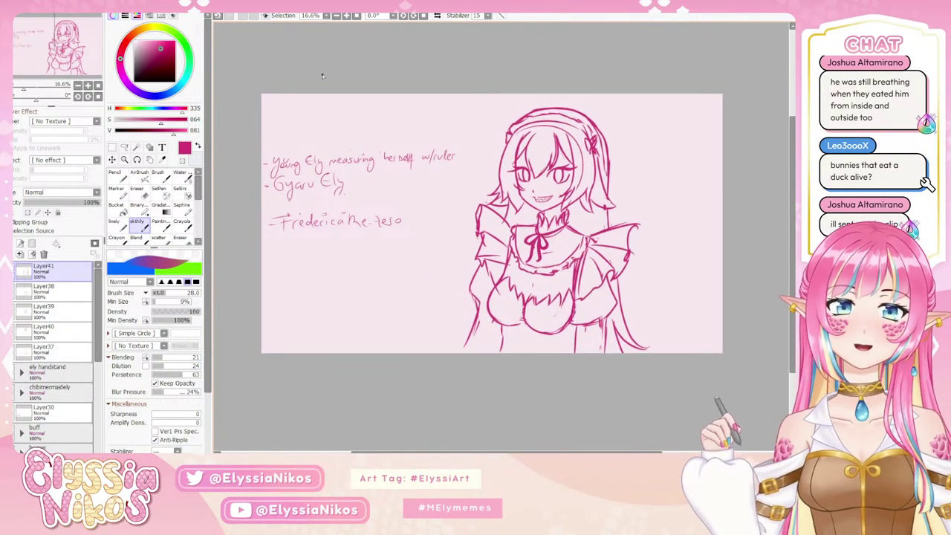
pyautogui.click(137, 199)
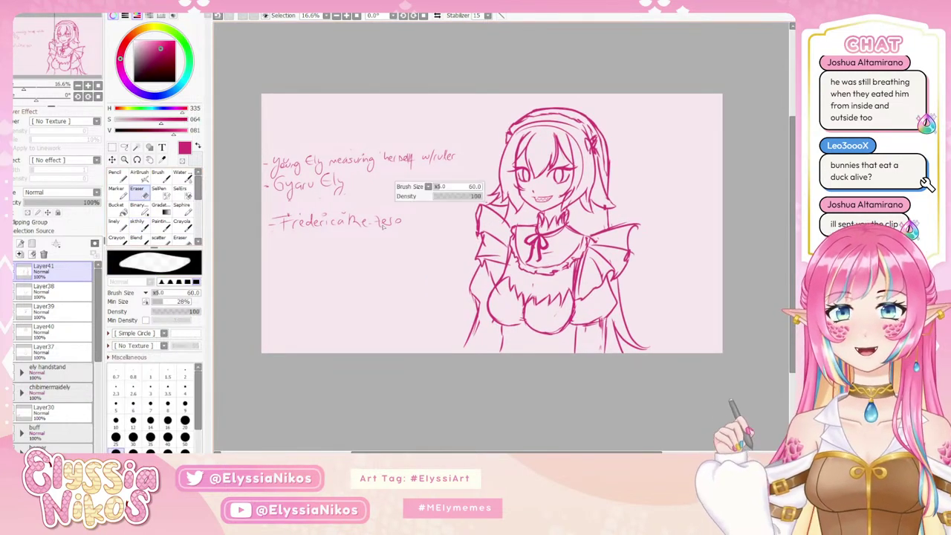
pyautogui.click(137, 222)
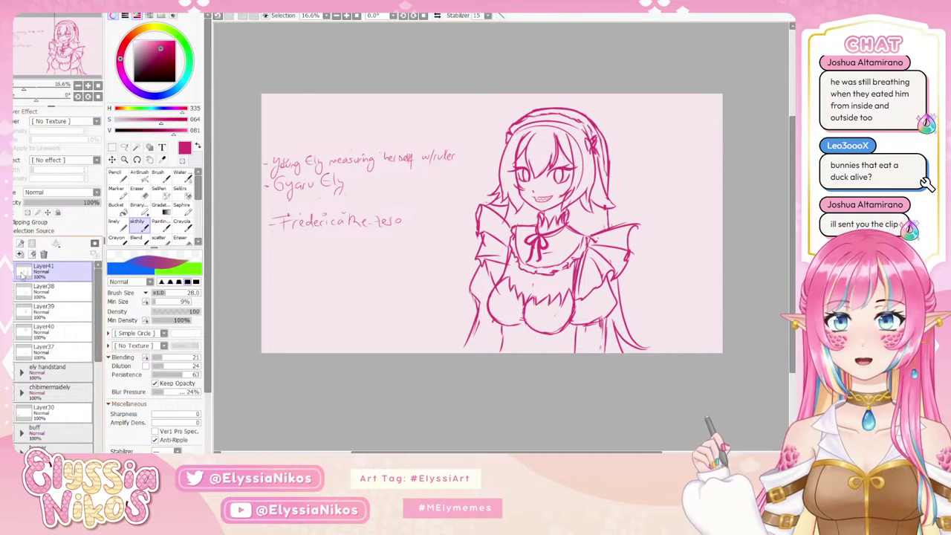
# - Select Layer38 and sketch the eyebrows above both eyes
pyautogui.click(16, 293)
pyautogui.click(14, 291)
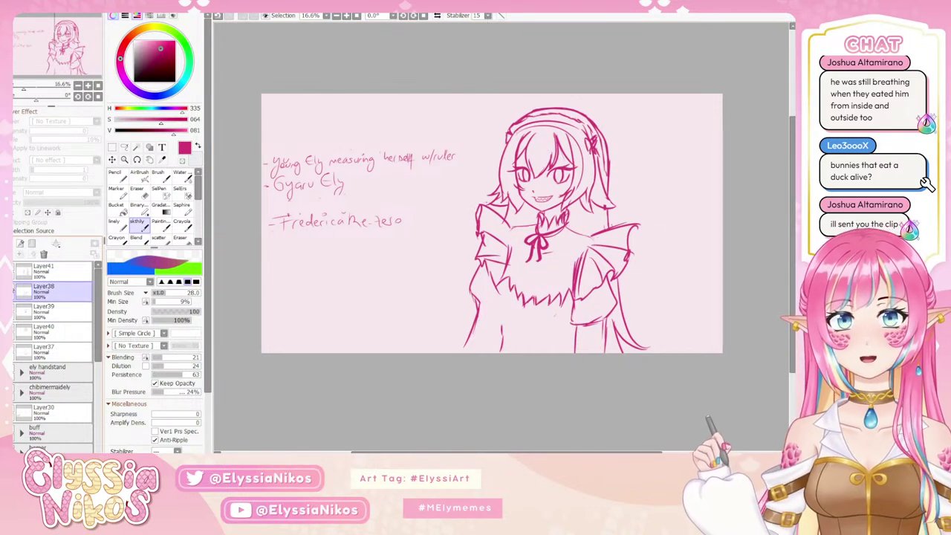
pyautogui.click(15, 290)
pyautogui.moveTo(558, 168)
pyautogui.mouseDown()
pyautogui.moveTo(580, 155)
pyautogui.moveTo(516, 156)
pyautogui.mouseUp()
pyautogui.hotkey('ctrl', 'z')
pyautogui.hotkey('ctrl', 'z')
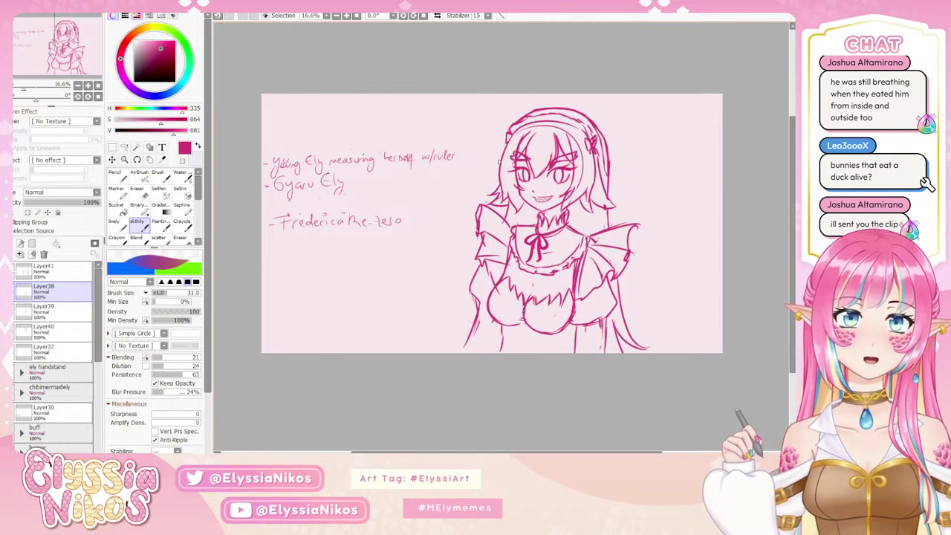
# - Touch up the eyebrow lines with the eraser and the sketch brush at size 28
pyautogui.click(138, 188)
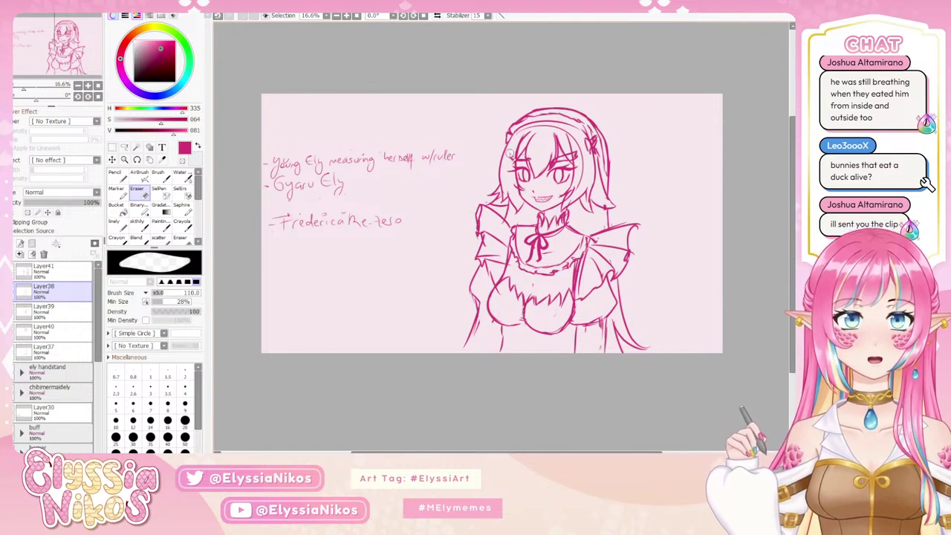
pyautogui.click(139, 221)
pyautogui.press('[')
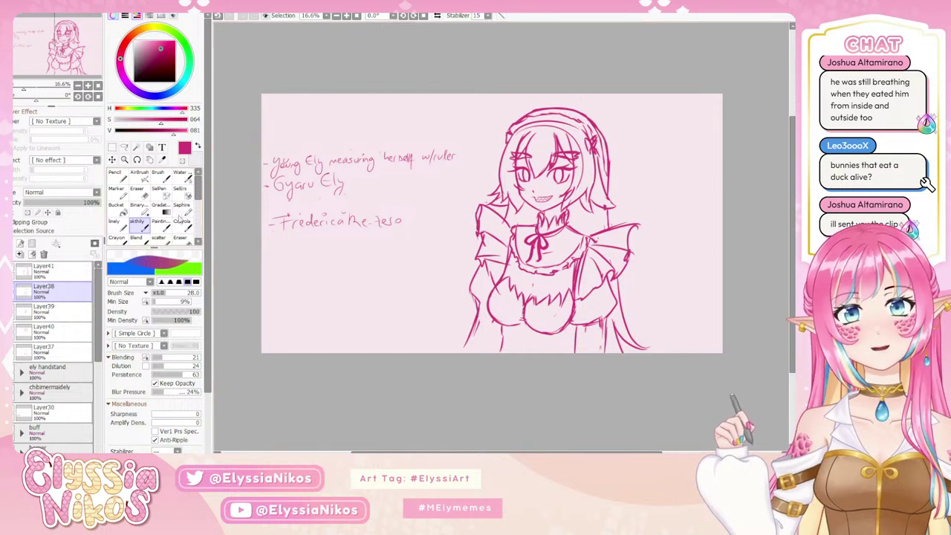
# - Erase the "Frederica Re-zero" entry from the handwritten list on the requests layer
pyautogui.click(138, 190)
pyautogui.scroll(-10, 71, 297)
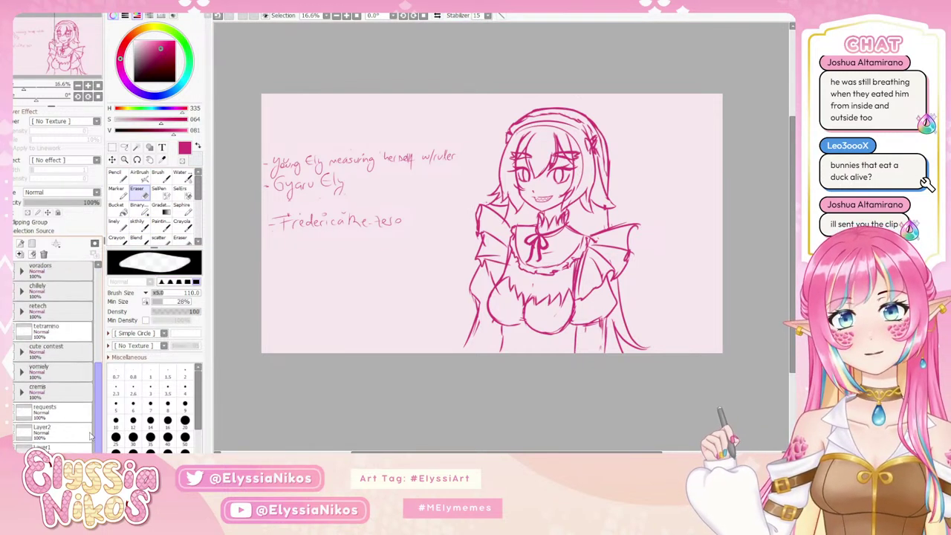
pyautogui.click(60, 414)
pyautogui.moveTo(371, 211); pyautogui.dragTo(413, 192)
pyautogui.moveTo(277, 214)
pyautogui.mouseDown()
pyautogui.moveTo(359, 213)
pyautogui.moveTo(371, 228)
pyautogui.mouseUp()
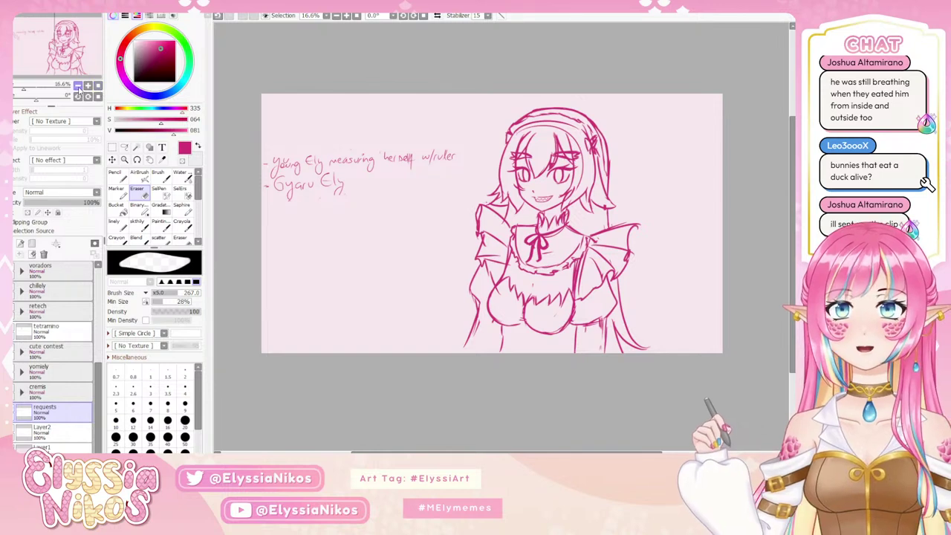
# - Group the character's sketch layers down to Layer37 into a new folder and name it "frederika"
pyautogui.click(78, 86)
pyautogui.click(78, 86)
pyautogui.scroll(5, 67, 304)
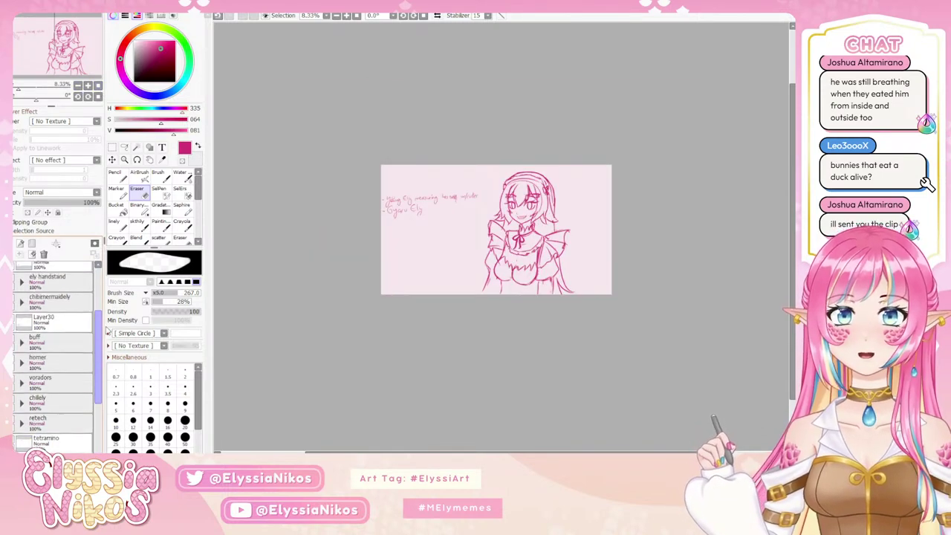
pyautogui.scroll(3, 60, 313)
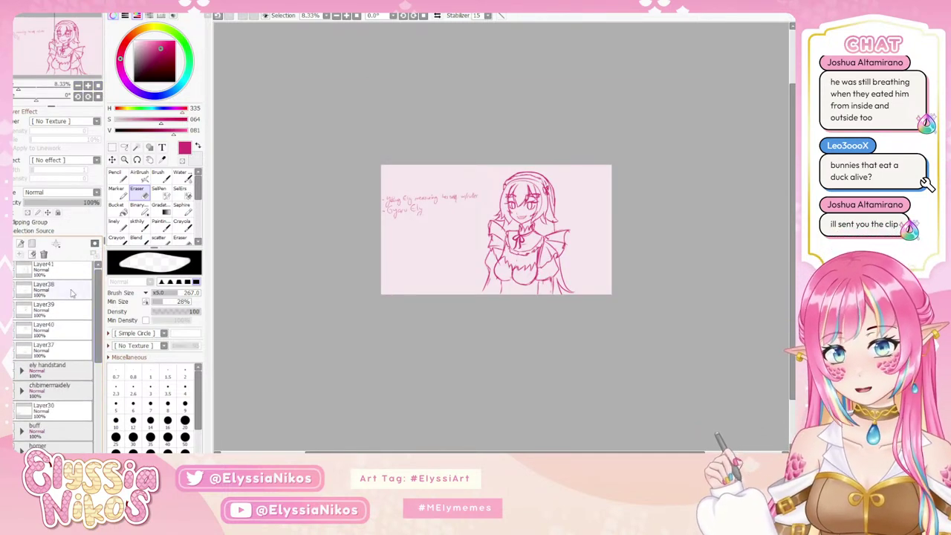
pyautogui.keyDown('shift'); pyautogui.click(52, 349); pyautogui.keyUp('shift')
pyautogui.click(32, 243)
pyautogui.click(22, 272)
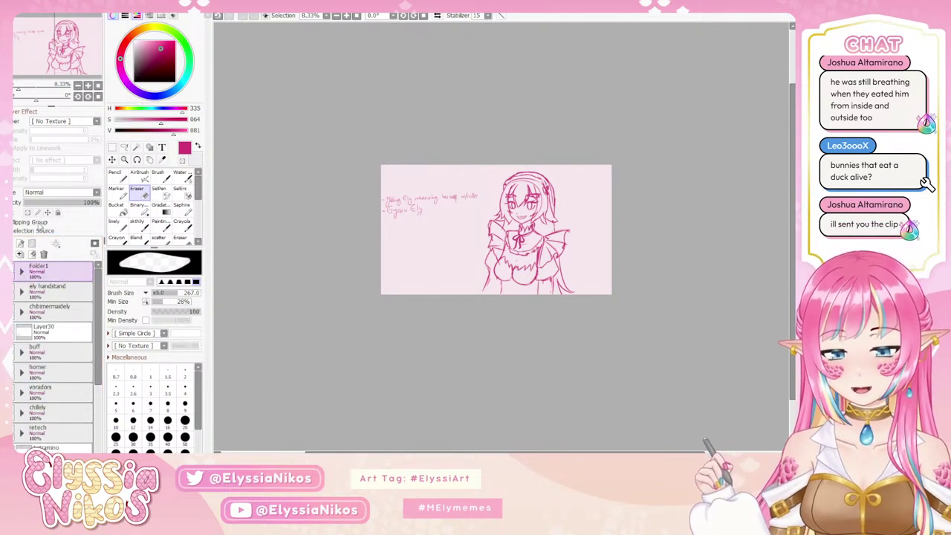
pyautogui.write('frederika')
pyautogui.press('Return')
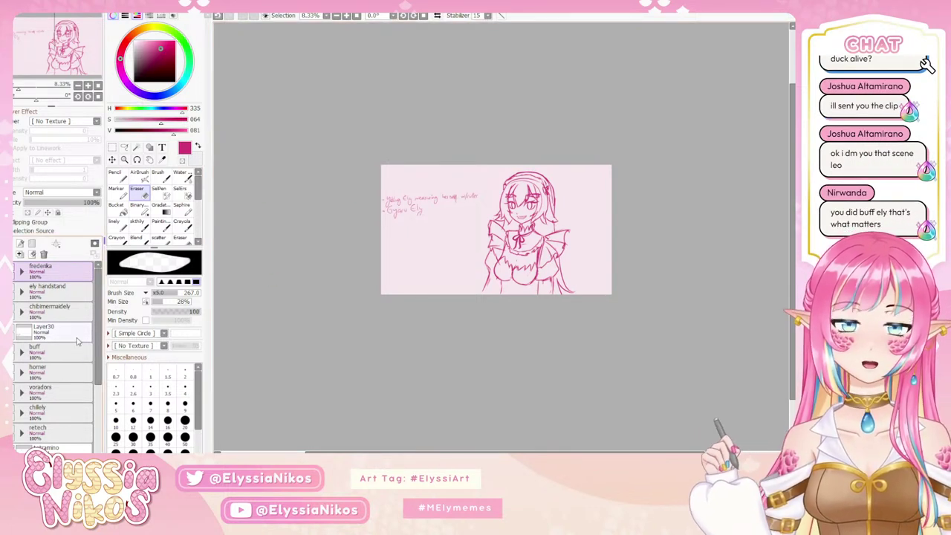
# - Hide the requests layer so the handwritten list no longer shows on the canvas
pyautogui.scroll(-3, 51, 353)
pyautogui.click(6, 413)
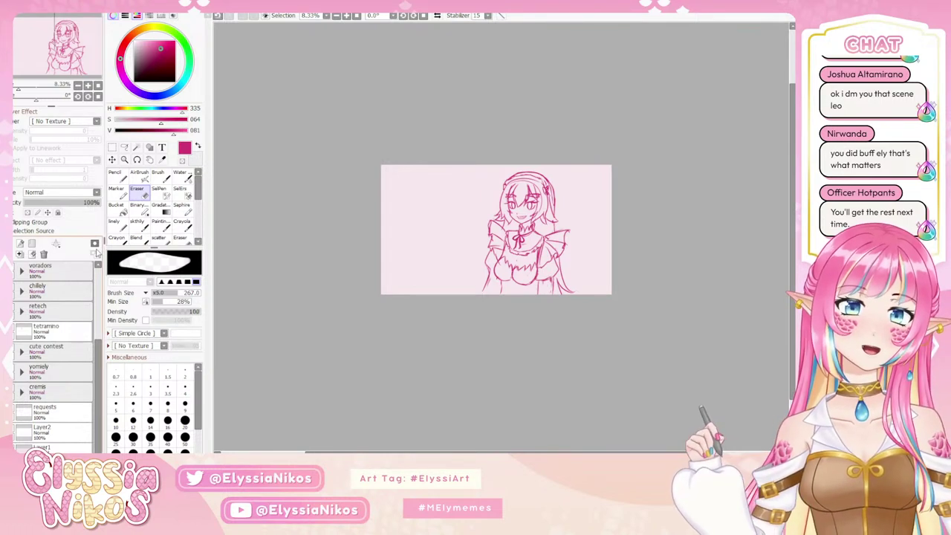
pyautogui.scroll(5, 56, 349)
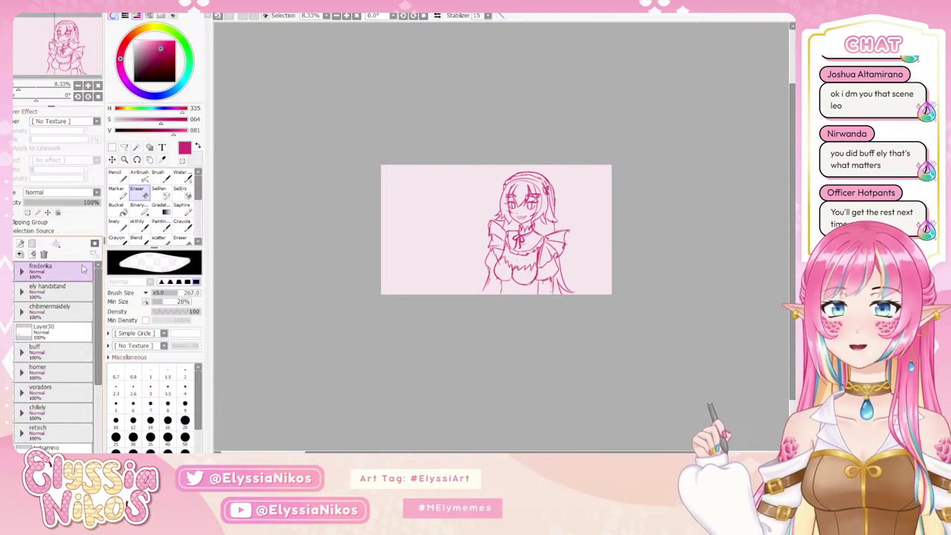
# - Shrink the frederika drawing, tilt it slightly and move it into the canvas's lower-right corner
pyautogui.hotkey('ctrl', 't')
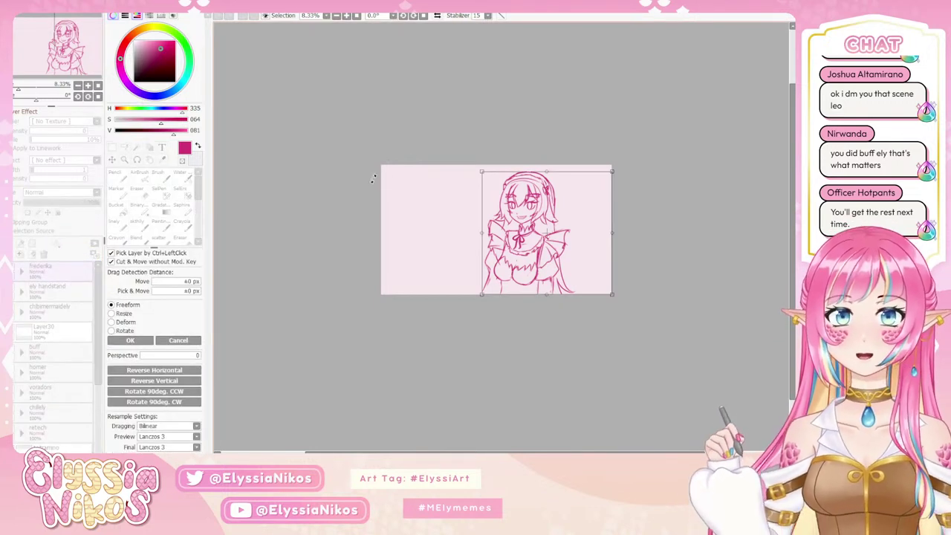
pyautogui.moveTo(480, 171); pyautogui.dragTo(526, 200)
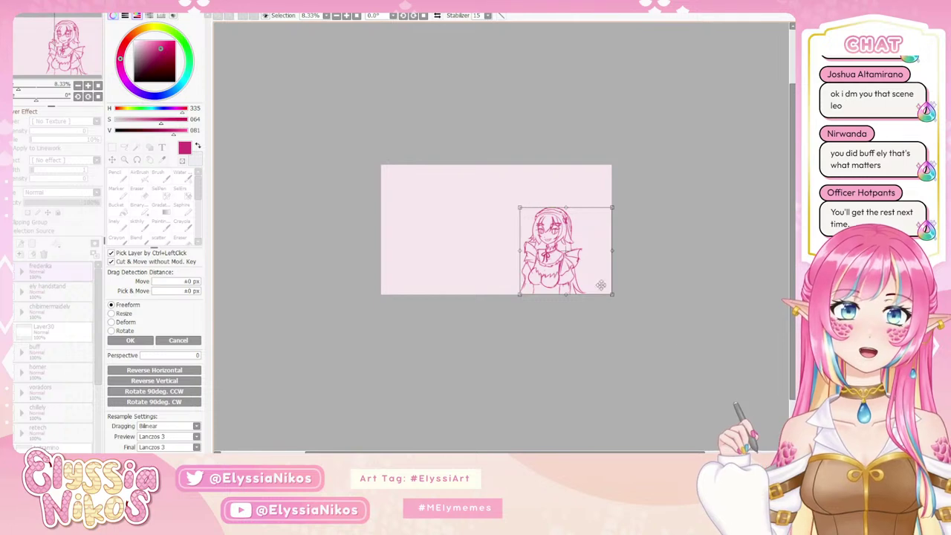
pyautogui.moveTo(682, 343); pyautogui.dragTo(695, 331)
pyautogui.moveTo(588, 268)
pyautogui.mouseDown()
pyautogui.moveTo(599, 262)
pyautogui.moveTo(606, 271)
pyautogui.mouseUp()
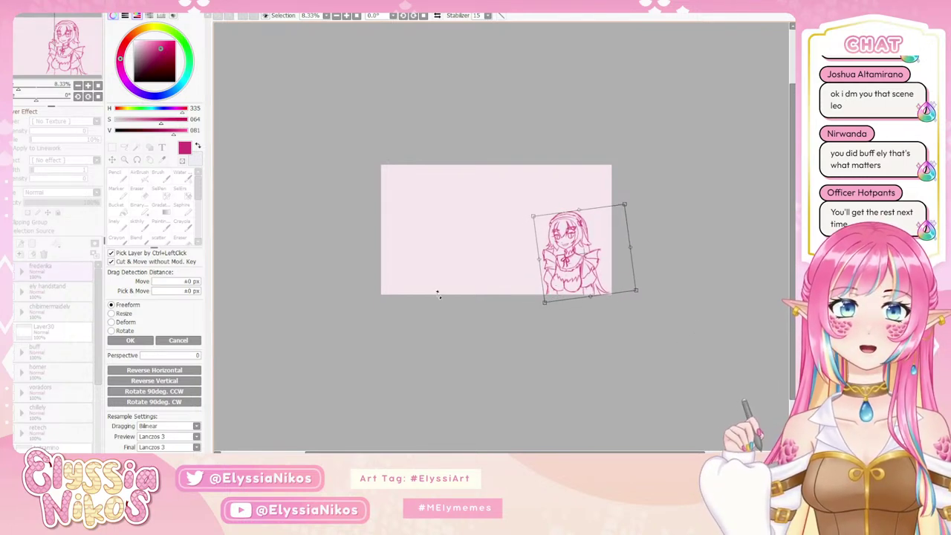
pyautogui.click(130, 341)
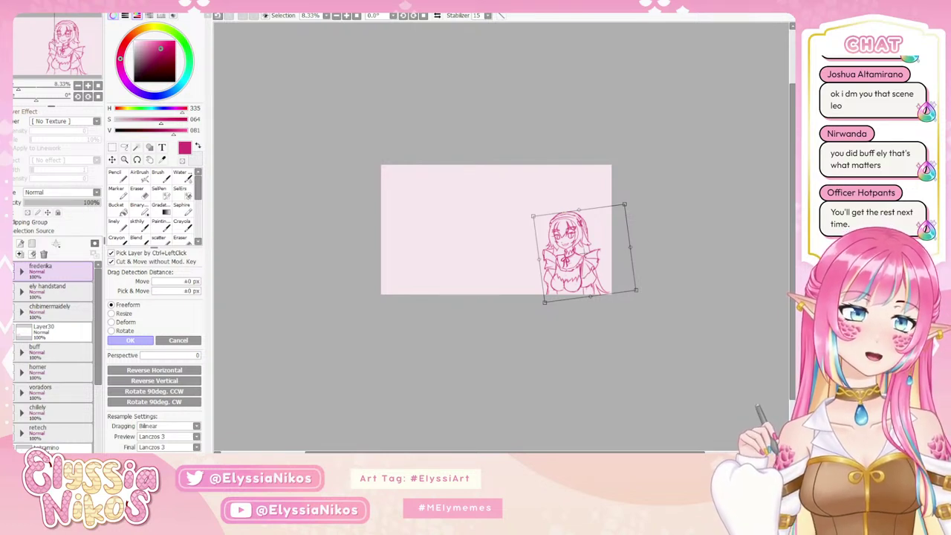
pyautogui.press('e')
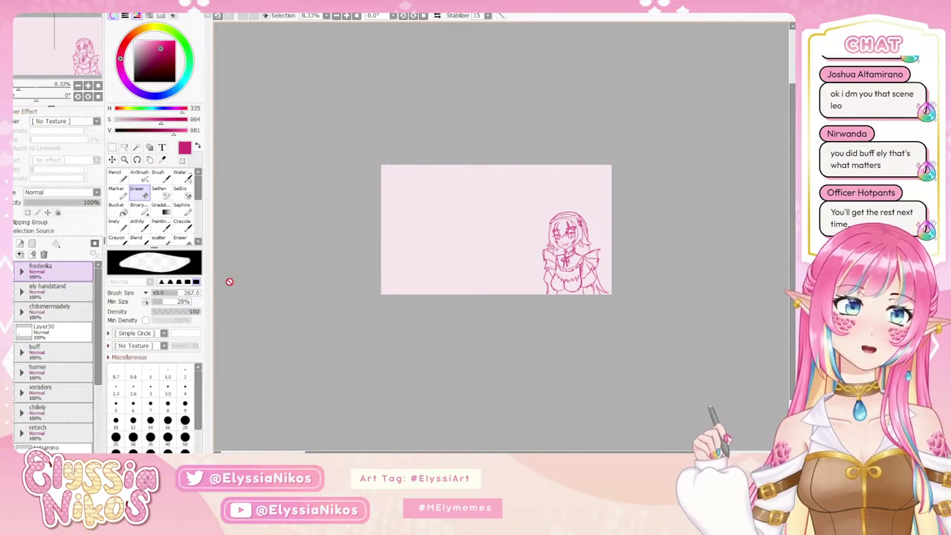
# - Show the ely handstand folder and move its drawing to the left half of the canvas
pyautogui.click(16, 292)
pyautogui.click(13, 292)
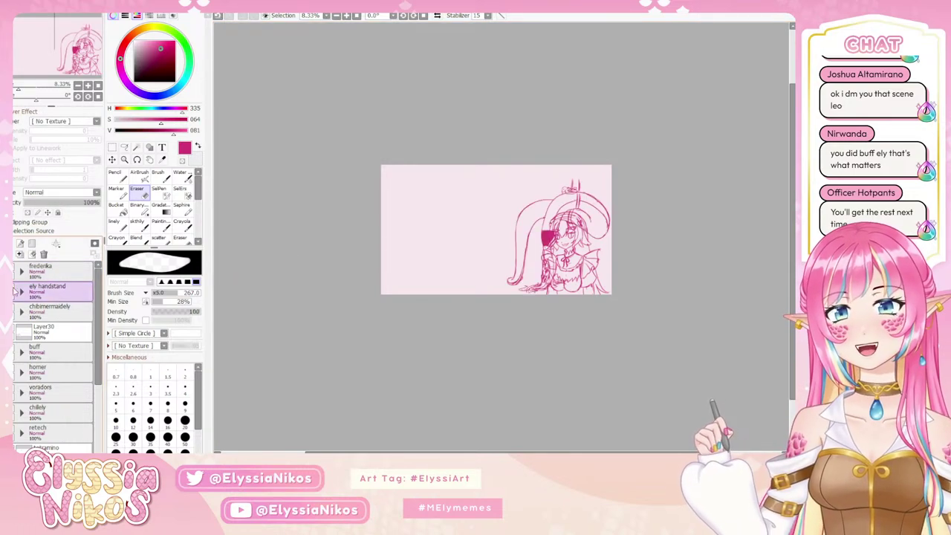
pyautogui.hotkey('ctrl', 't')
pyautogui.moveTo(569, 228); pyautogui.dragTo(451, 230)
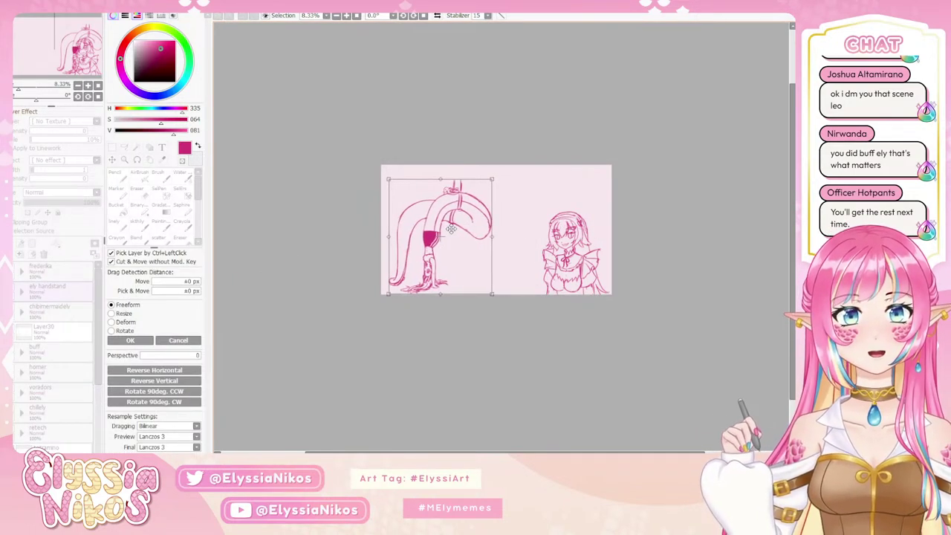
pyautogui.click(140, 342)
pyautogui.press('Return')
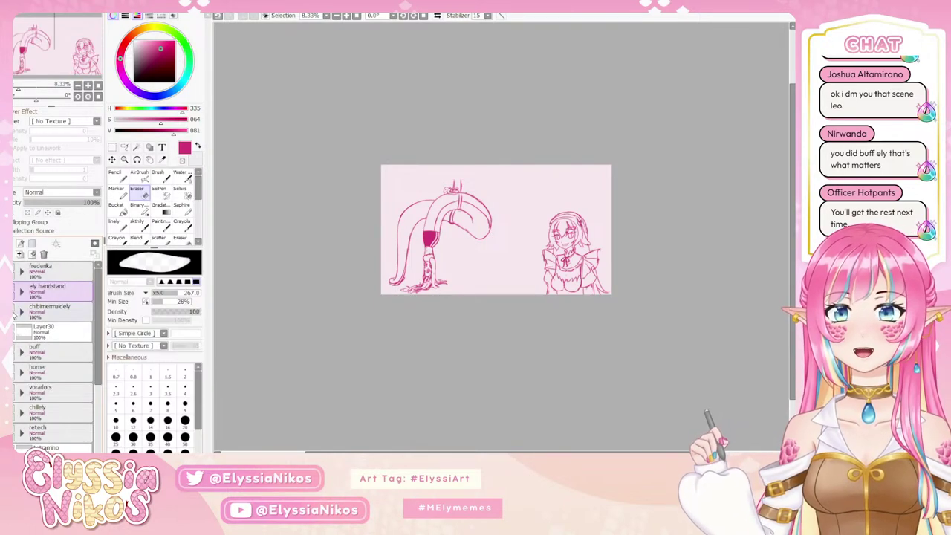
# - Show the chibimermaidely folder, shrink its drawing and place it at the canvas's top edge, beside the handstand drawing
pyautogui.click(18, 312)
pyautogui.hotkey('ctrl', 't')
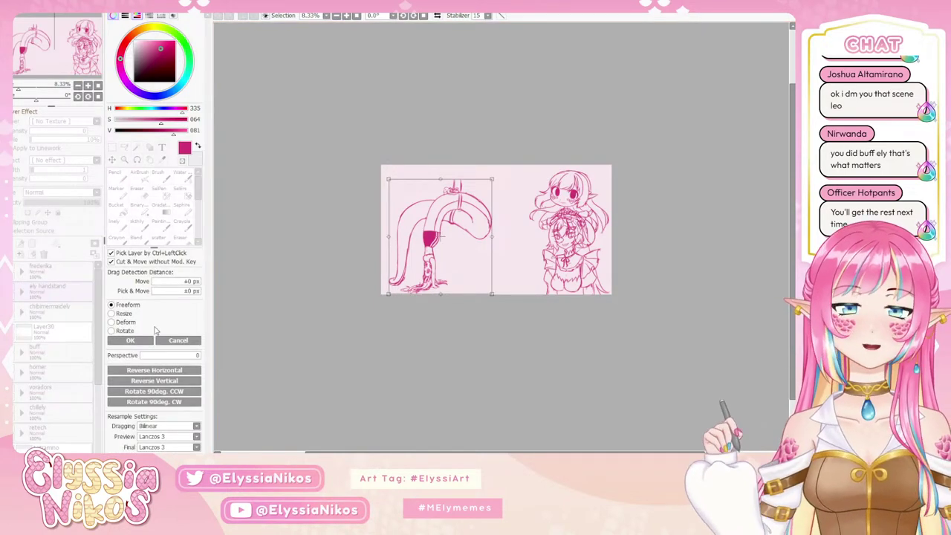
pyautogui.press('Return')
pyautogui.click(62, 315)
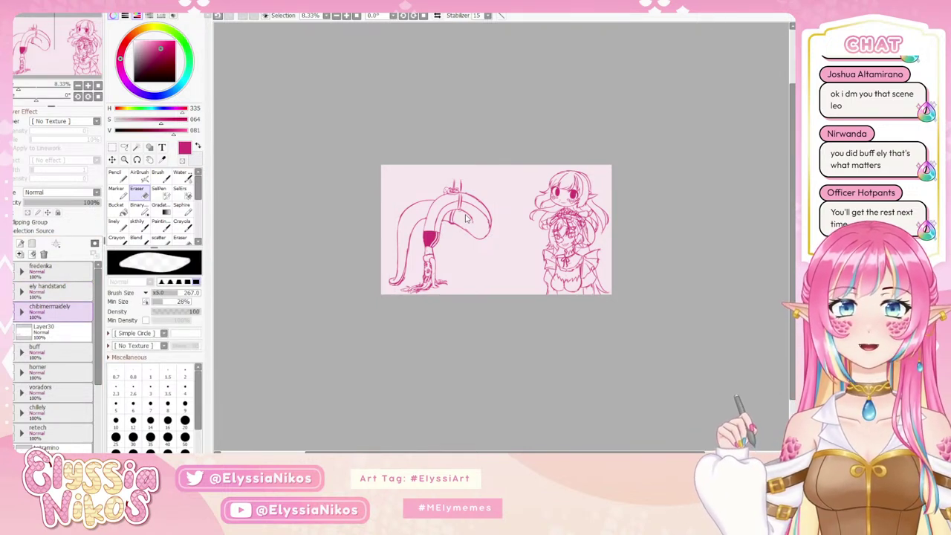
pyautogui.hotkey('ctrl', 't')
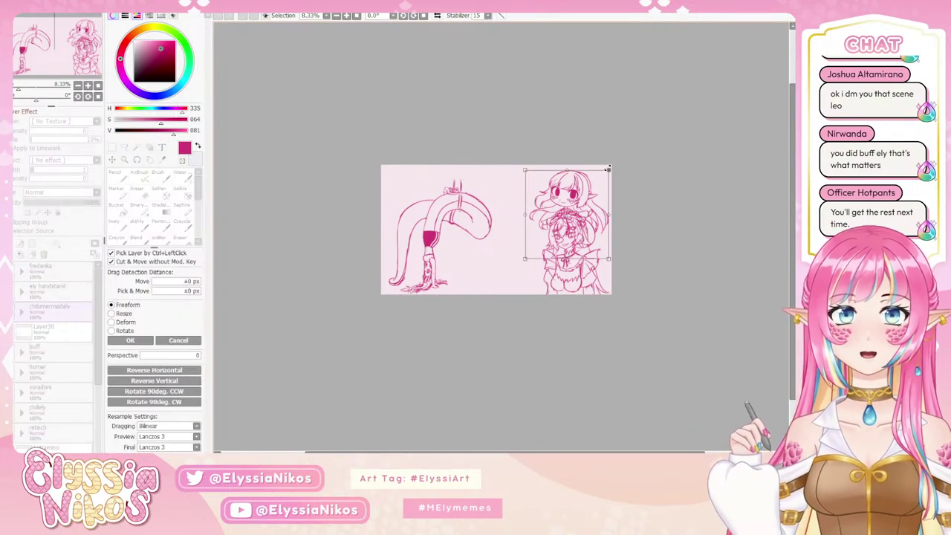
pyautogui.moveTo(609, 169); pyautogui.dragTo(598, 181)
pyautogui.moveTo(562, 208)
pyautogui.mouseDown()
pyautogui.moveTo(507, 196)
pyautogui.moveTo(521, 192)
pyautogui.mouseUp()
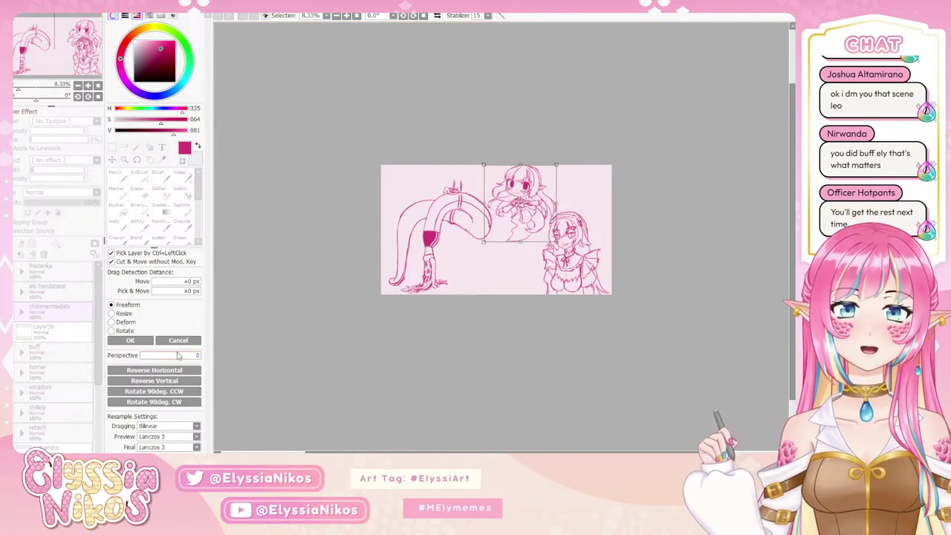
pyautogui.click(131, 339)
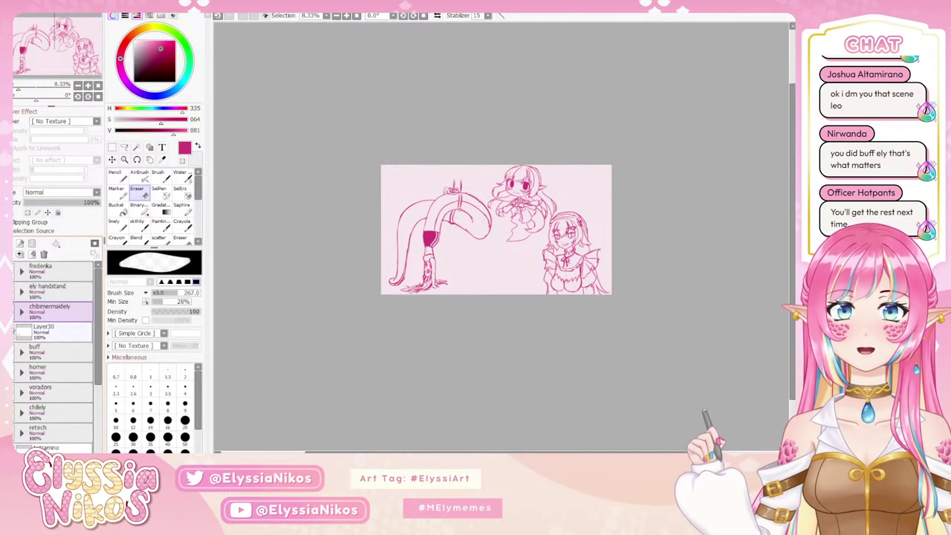
# - Show Layer30 and move its tentacle sketch up into the canvas's upper-left corner
pyautogui.press('e')
pyautogui.hotkey('ctrl', 't')
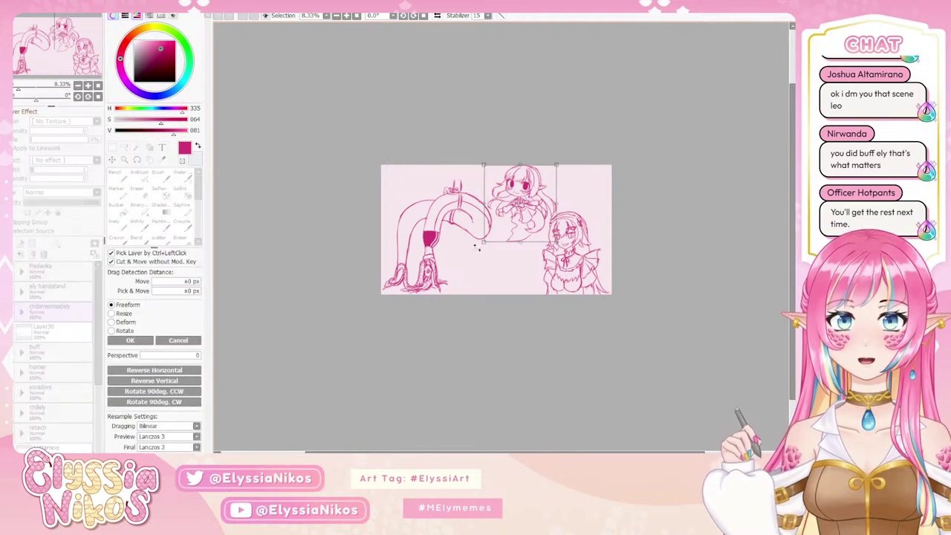
pyautogui.click(57, 341)
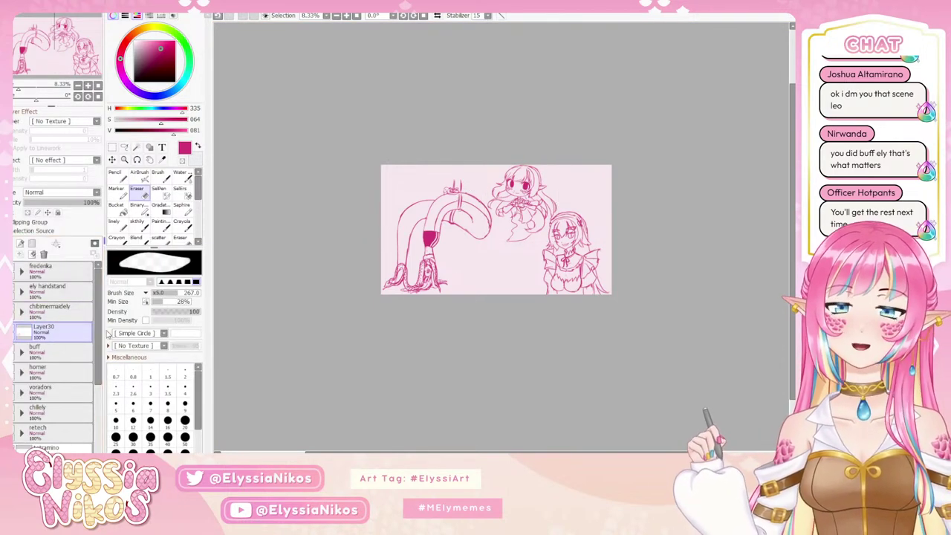
pyautogui.hotkey('ctrl', 't')
pyautogui.moveTo(411, 277); pyautogui.dragTo(410, 188)
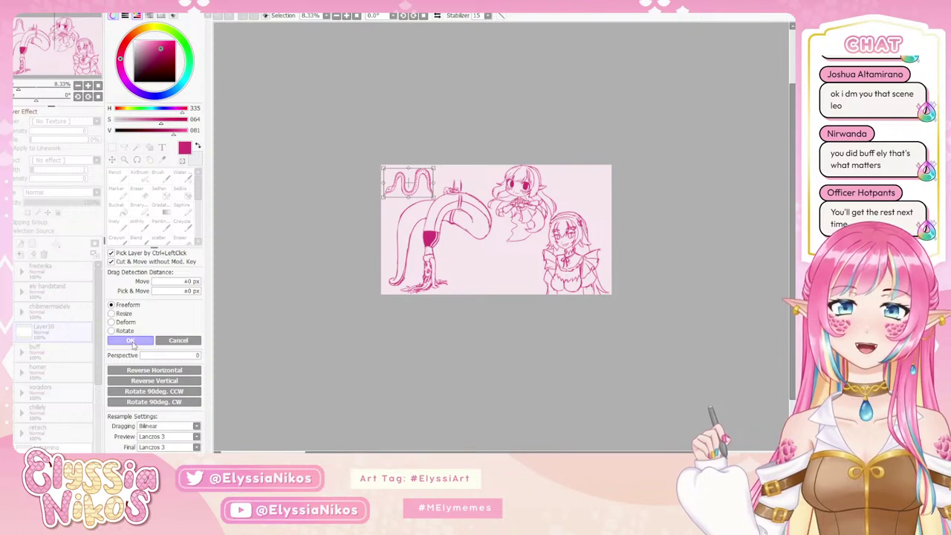
pyautogui.click(131, 339)
# - Show the buff folder and move its drawing below the chibi mermaid, between the handstand and frederika drawings
pyautogui.click(7, 352)
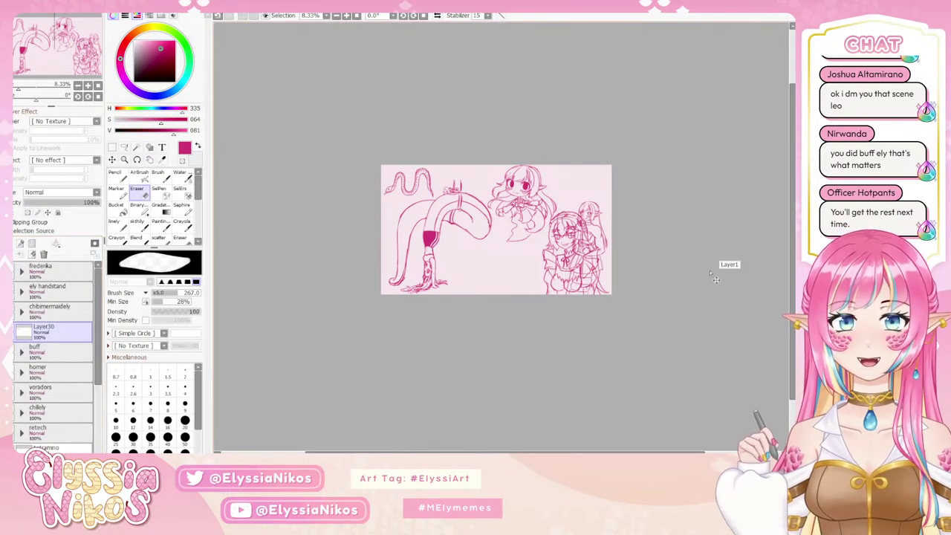
pyautogui.hotkey('ctrl', 't')
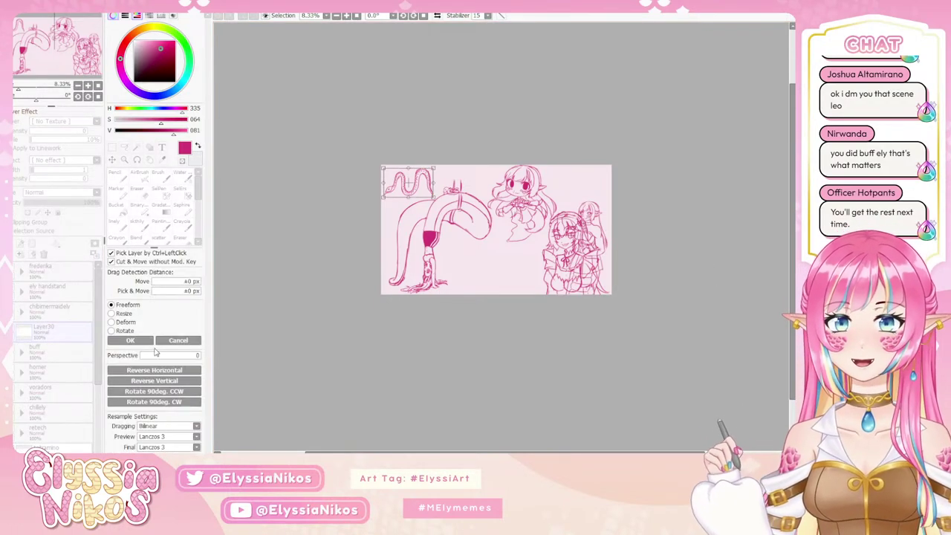
pyautogui.click(130, 340)
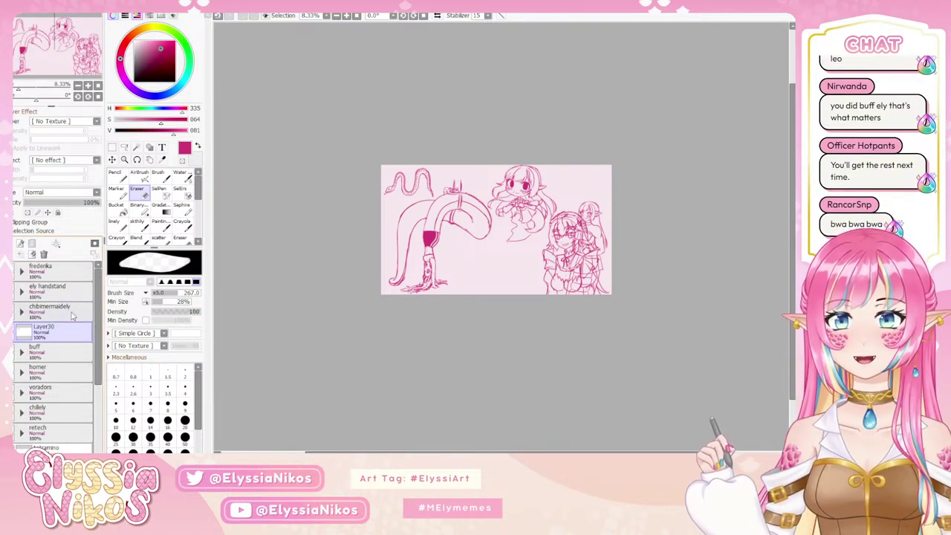
pyautogui.click(48, 353)
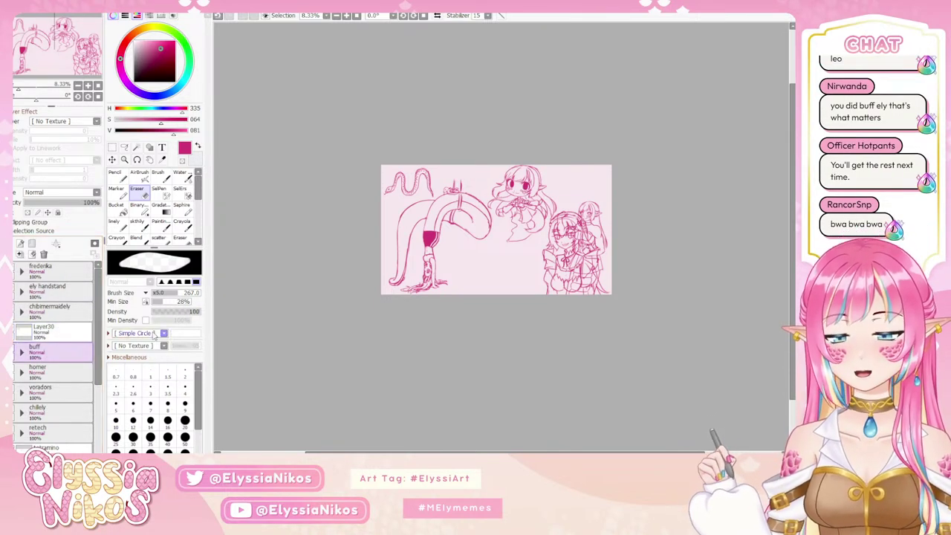
pyautogui.hotkey('ctrl', 't')
pyautogui.moveTo(592, 243); pyautogui.dragTo(521, 259)
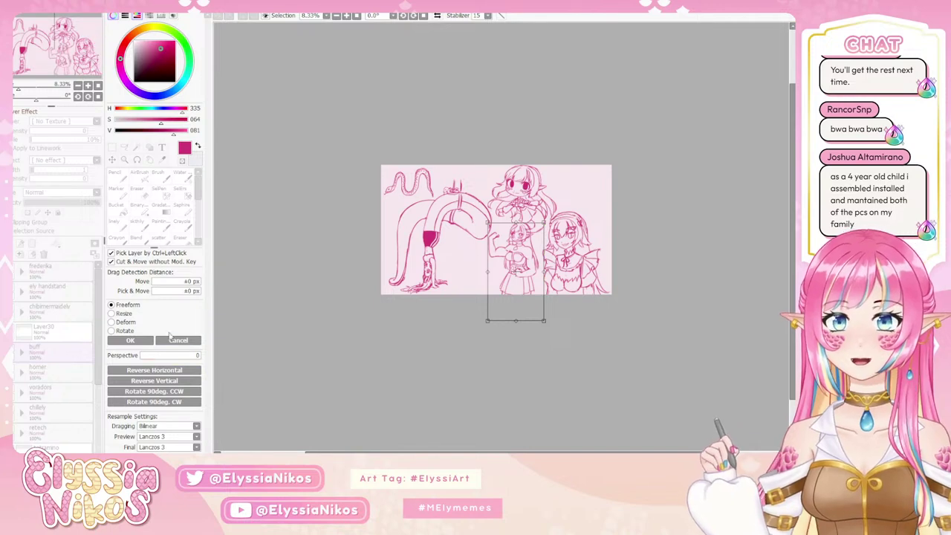
pyautogui.click(113, 339)
pyautogui.hotkey('ctrl', 't')
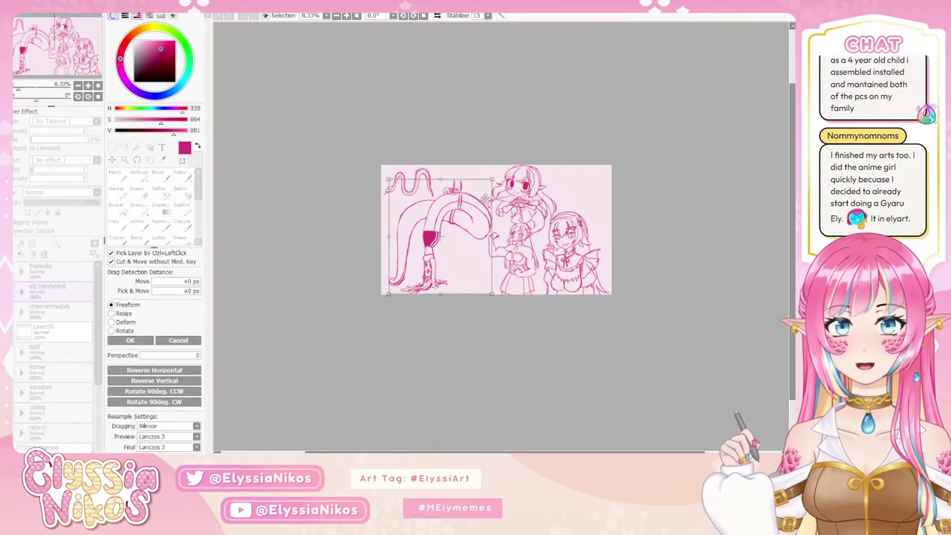
pyautogui.moveTo(493, 180); pyautogui.dragTo(498, 163)
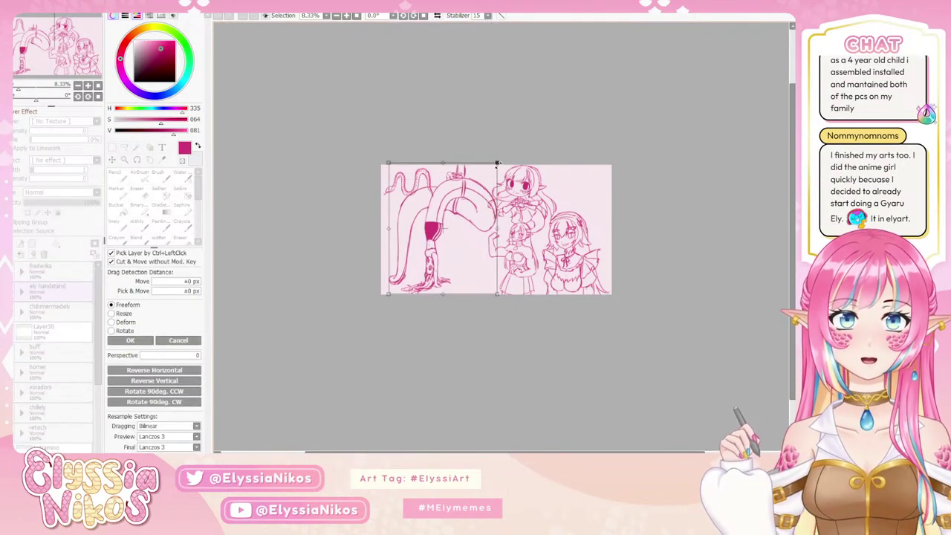
pyautogui.click(179, 341)
# - Enlarge the ely handstand drawing to the canvas's full height and align it with the canvas's left edge
pyautogui.hotkey('ctrl', 't')
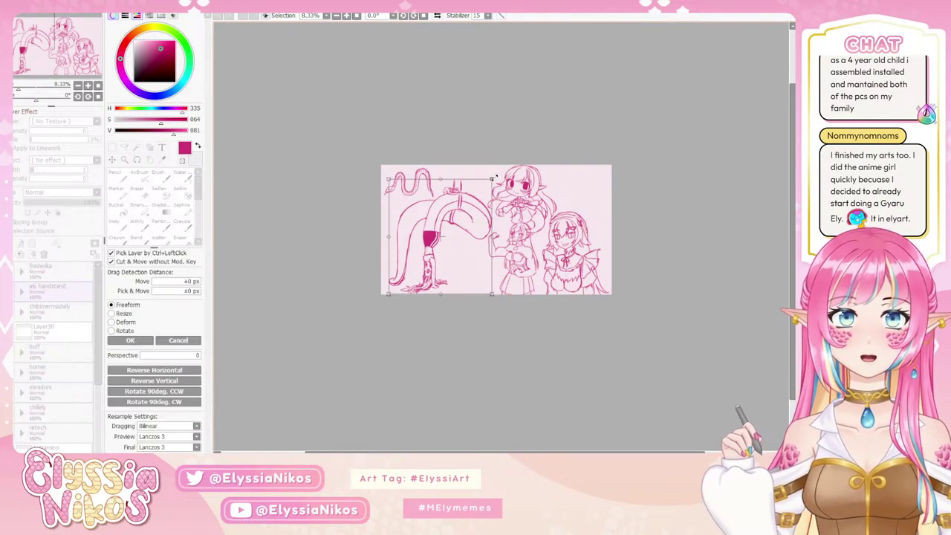
pyautogui.moveTo(495, 177); pyautogui.dragTo(497, 159)
pyautogui.moveTo(429, 215); pyautogui.dragTo(421, 218)
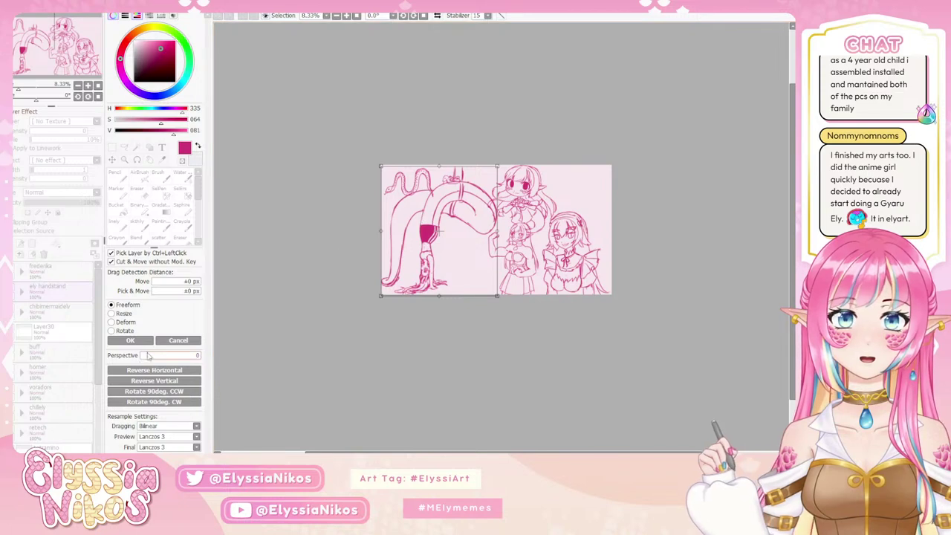
pyautogui.click(130, 340)
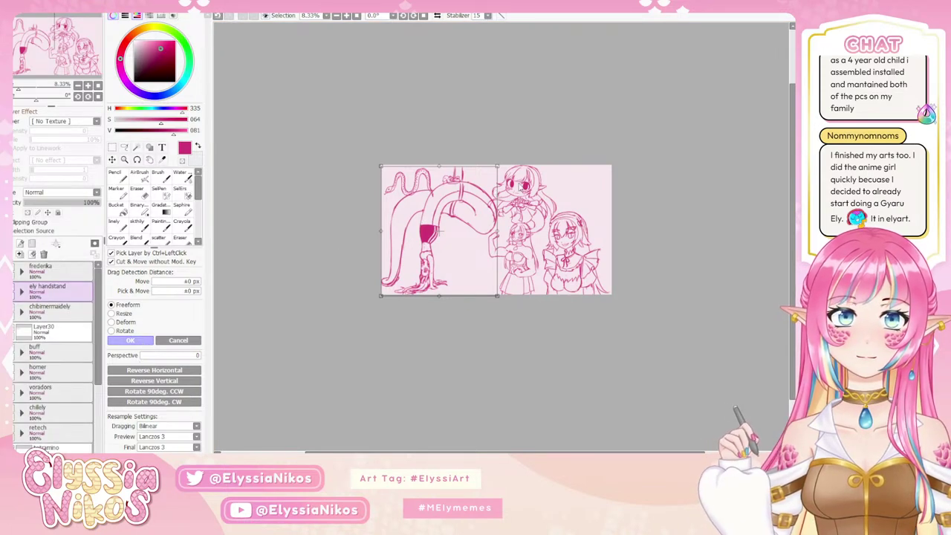
# - Nudge the frederika folder's drawing slightly up and right within the canvas's lower-right corner
pyautogui.click(55, 276)
pyautogui.hotkey('ctrl', 't')
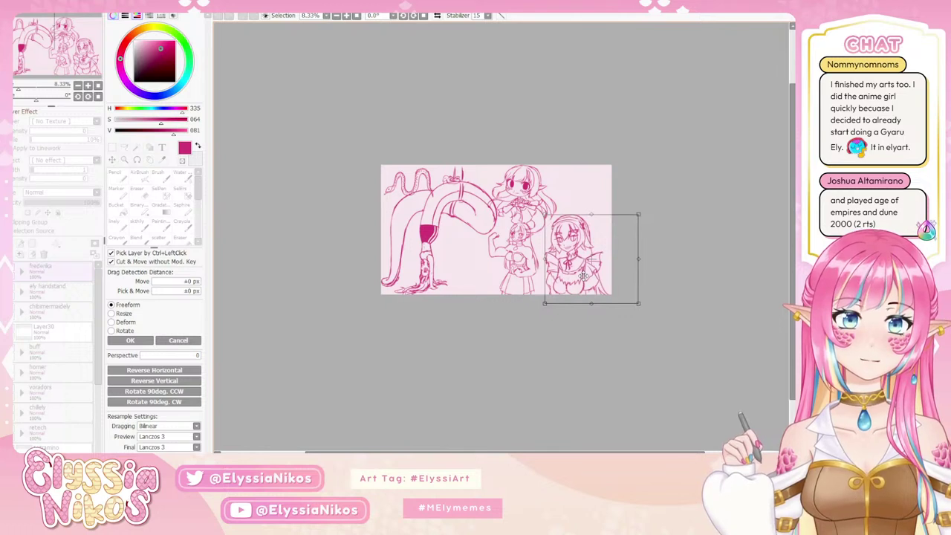
pyautogui.moveTo(583, 276); pyautogui.dragTo(585, 275)
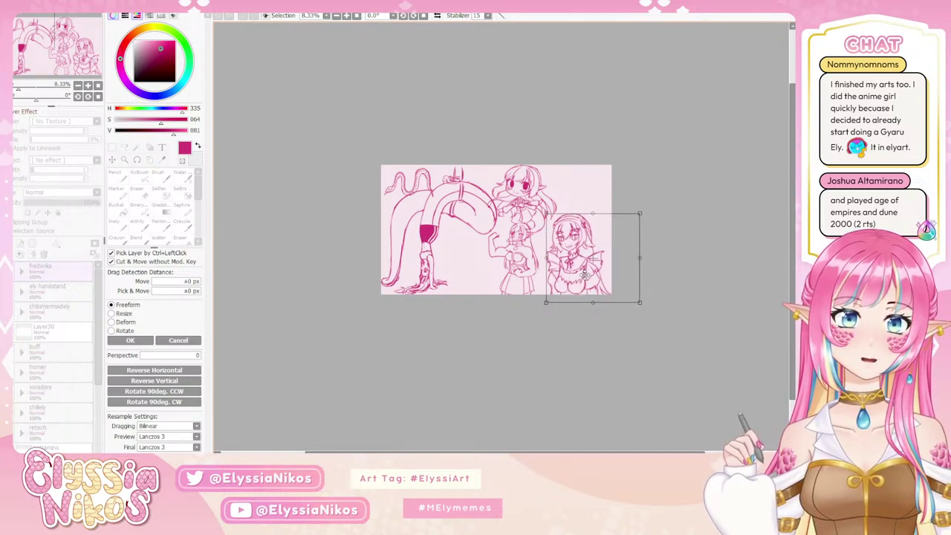
pyautogui.click(152, 341)
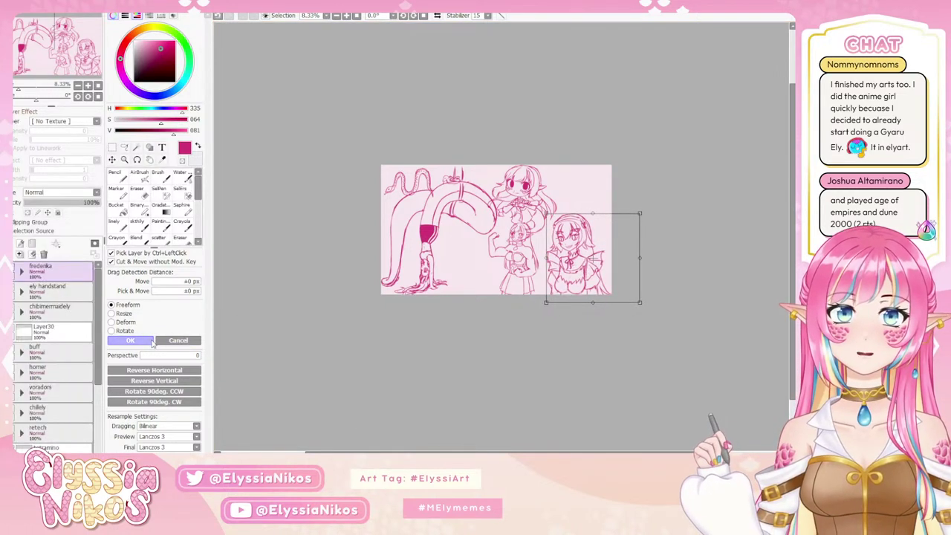
pyautogui.press('e')
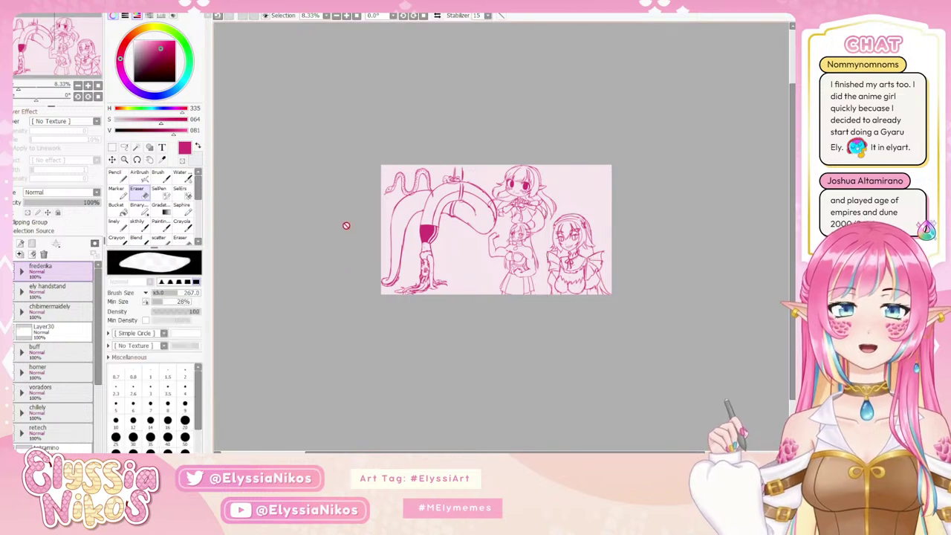
# - Enlarge the buff folder's drawing, tilt it slightly clockwise and place it between the handstand and frederika drawings
pyautogui.click(52, 295)
pyautogui.click(58, 315)
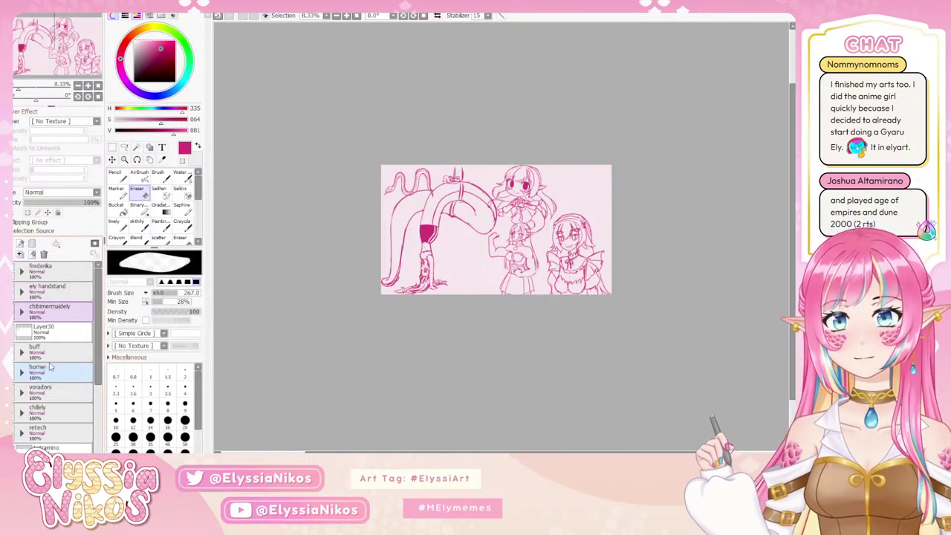
pyautogui.click(52, 352)
pyautogui.hotkey('ctrl', 't')
pyautogui.moveTo(584, 297); pyautogui.dragTo(534, 307)
pyautogui.moveTo(574, 353); pyautogui.dragTo(584, 340)
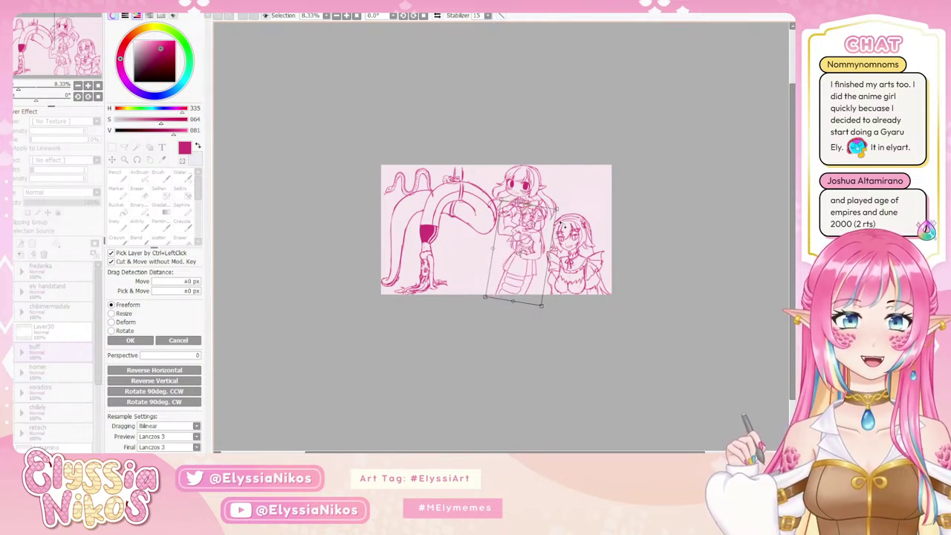
pyautogui.moveTo(558, 209); pyautogui.dragTo(568, 194)
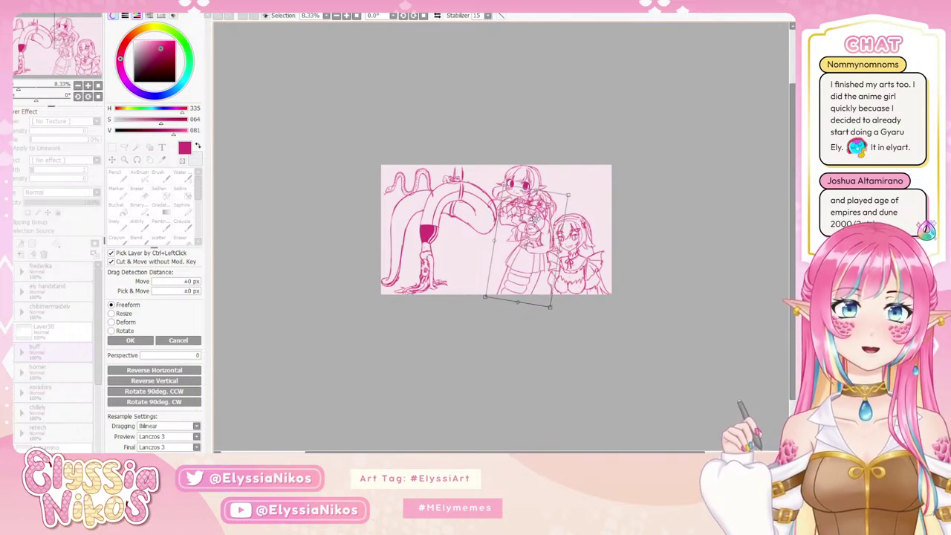
pyautogui.moveTo(535, 220); pyautogui.dragTo(531, 217)
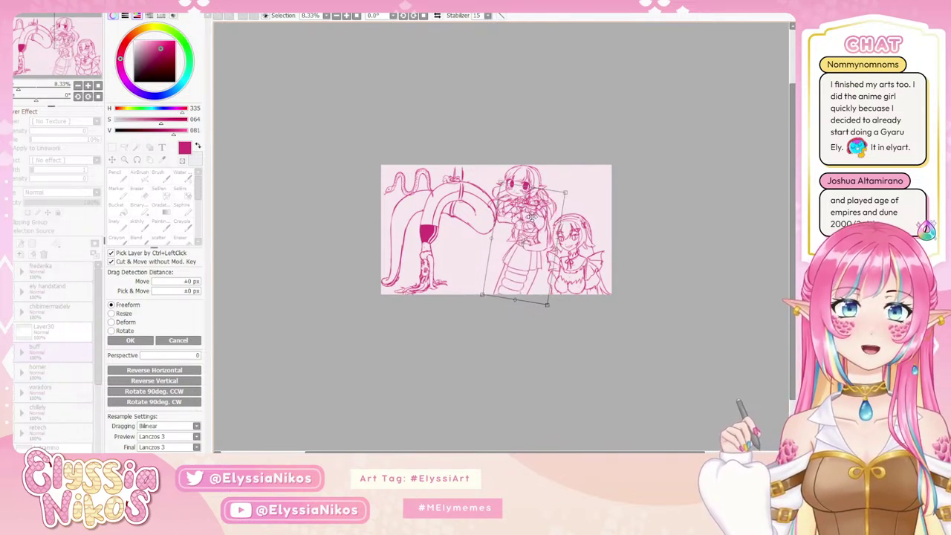
pyautogui.click(142, 343)
pyautogui.press('Return')
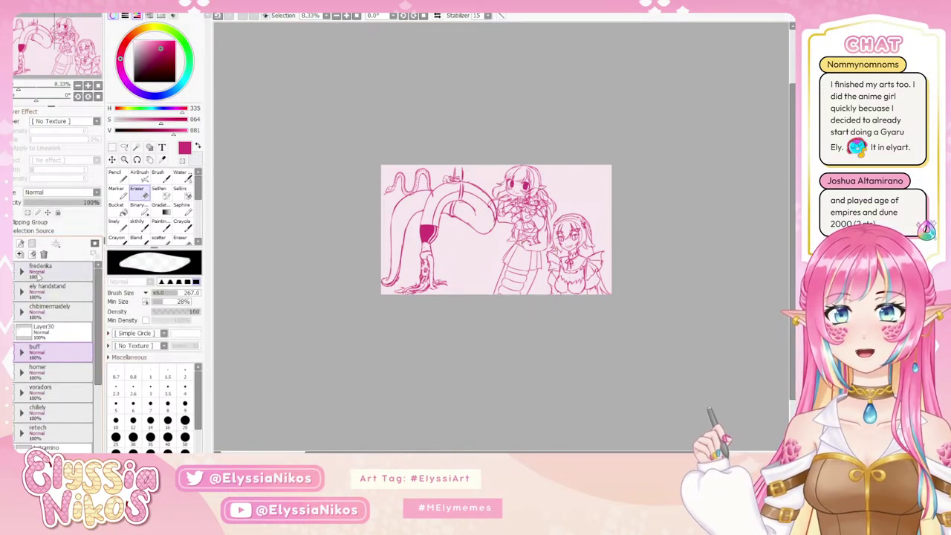
# - Move Layer30's tentacle sketch to the canvas's upper-right corner and tilt it slightly counterclockwise
pyautogui.click(51, 334)
pyautogui.hotkey('ctrl', 't')
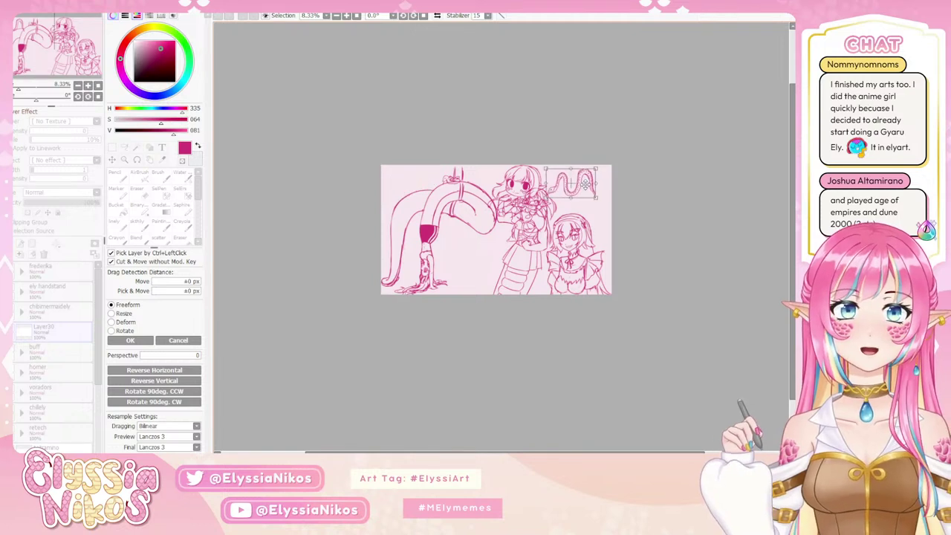
pyautogui.moveTo(423, 184)
pyautogui.mouseDown()
pyautogui.moveTo(597, 184)
pyautogui.moveTo(550, 203)
pyautogui.moveTo(595, 223)
pyautogui.mouseUp()
pyautogui.moveTo(590, 181); pyautogui.dragTo(592, 185)
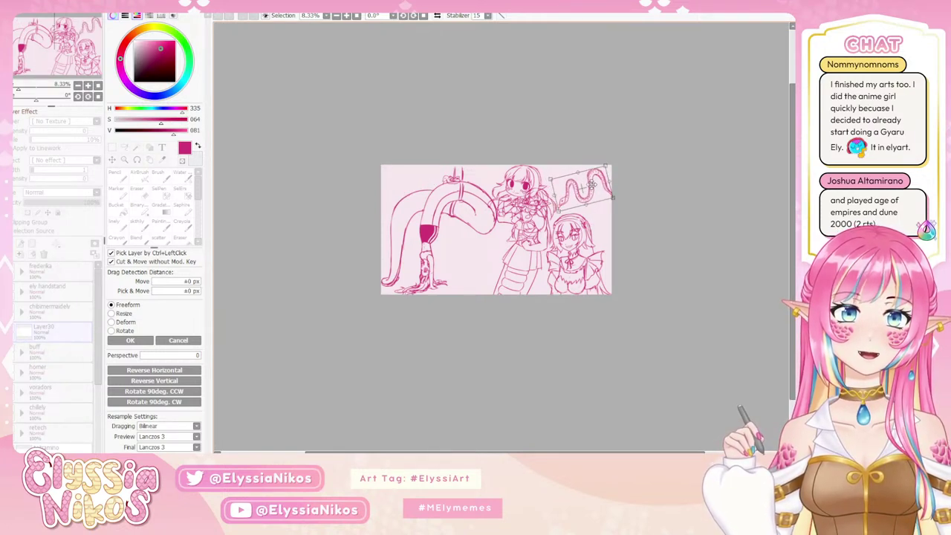
pyautogui.click(141, 342)
# - Move the chibimermaidely drawing beneath the handstand's arched tail and tilt it slightly counterclockwise
pyautogui.click(60, 355)
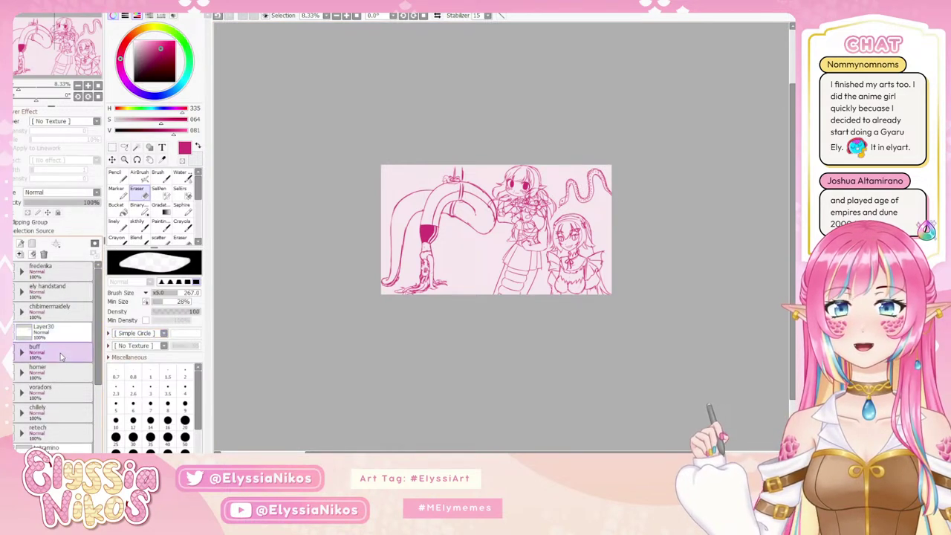
pyautogui.click(59, 314)
pyautogui.hotkey('ctrl', 't')
pyautogui.moveTo(542, 199); pyautogui.dragTo(489, 253)
pyautogui.moveTo(505, 218); pyautogui.dragTo(493, 230)
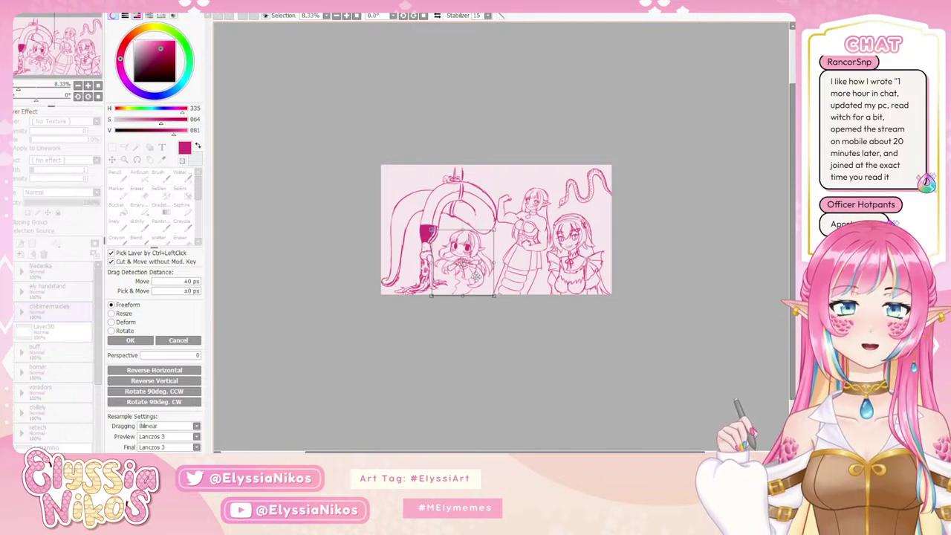
pyautogui.moveTo(495, 315); pyautogui.dragTo(507, 317)
pyautogui.moveTo(480, 273); pyautogui.dragTo(480, 274)
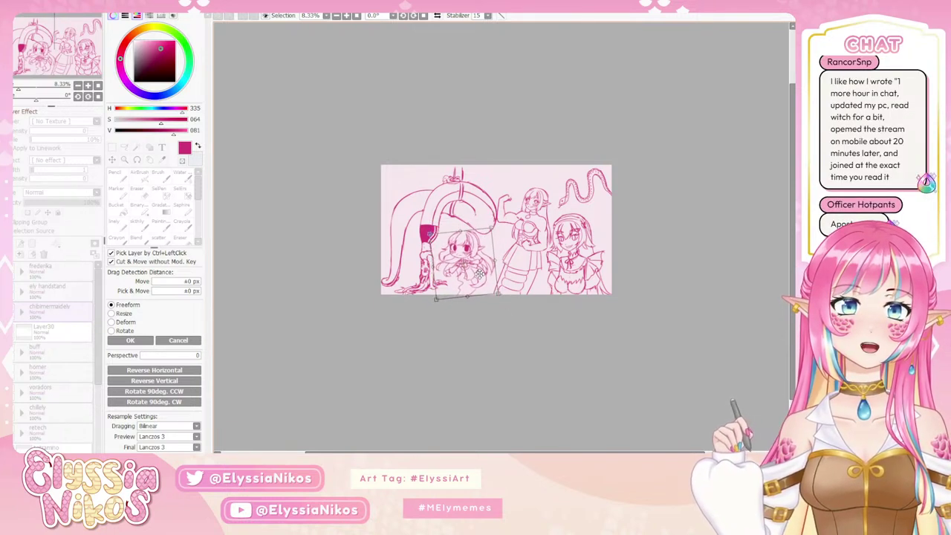
pyautogui.click(127, 343)
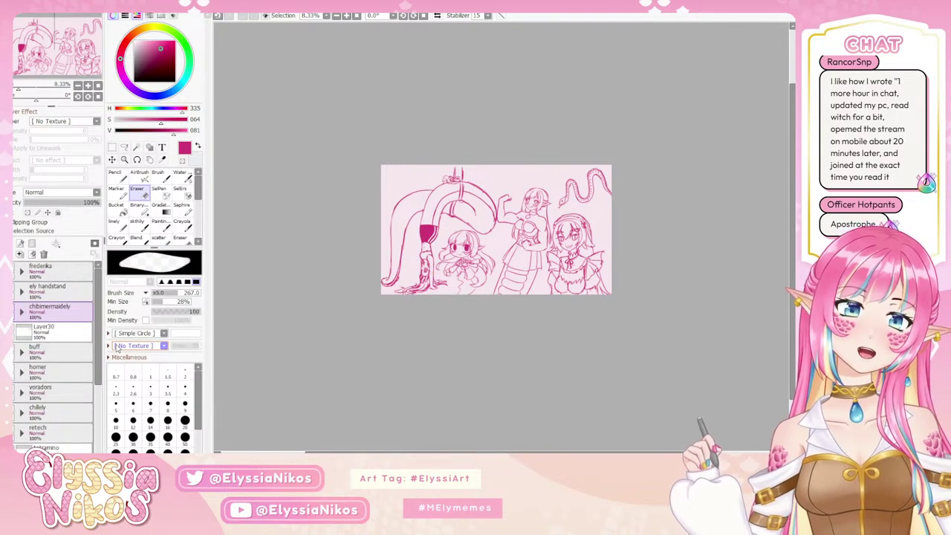
# - Expand the buff folder, make its Layer28 the active layer and choose the sketching brush
pyautogui.scroll(2, 512, 219)
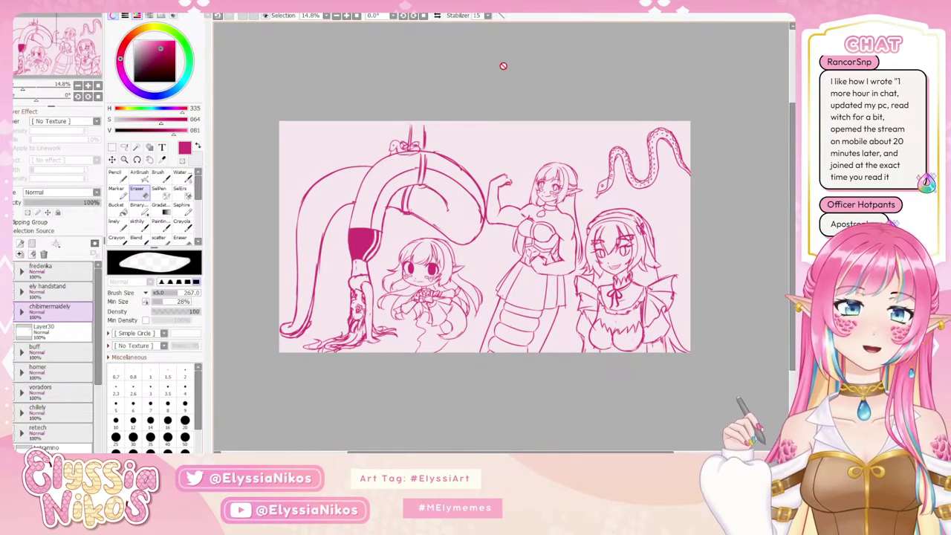
pyautogui.click(114, 148)
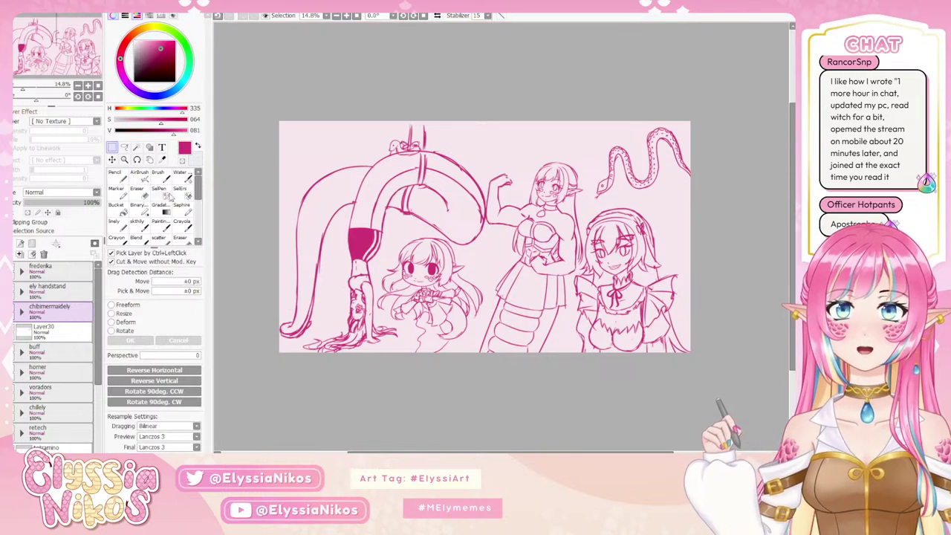
pyautogui.click(22, 352)
pyautogui.click(78, 374)
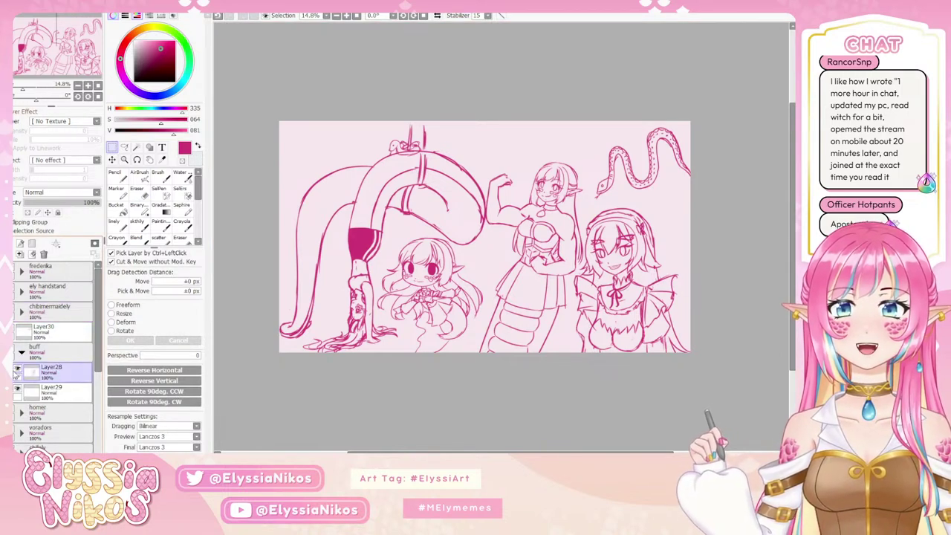
pyautogui.click(16, 372)
pyautogui.click(16, 371)
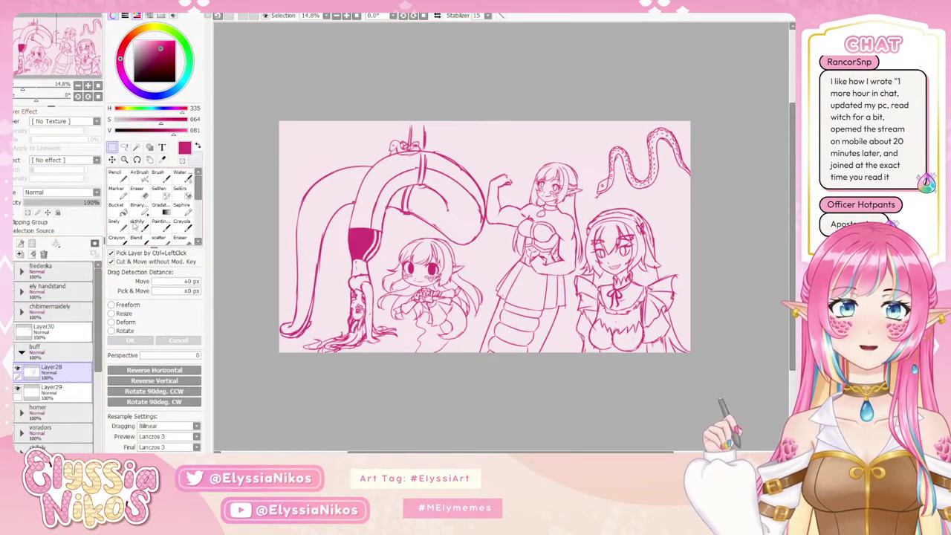
pyautogui.click(138, 222)
pyautogui.press(']')
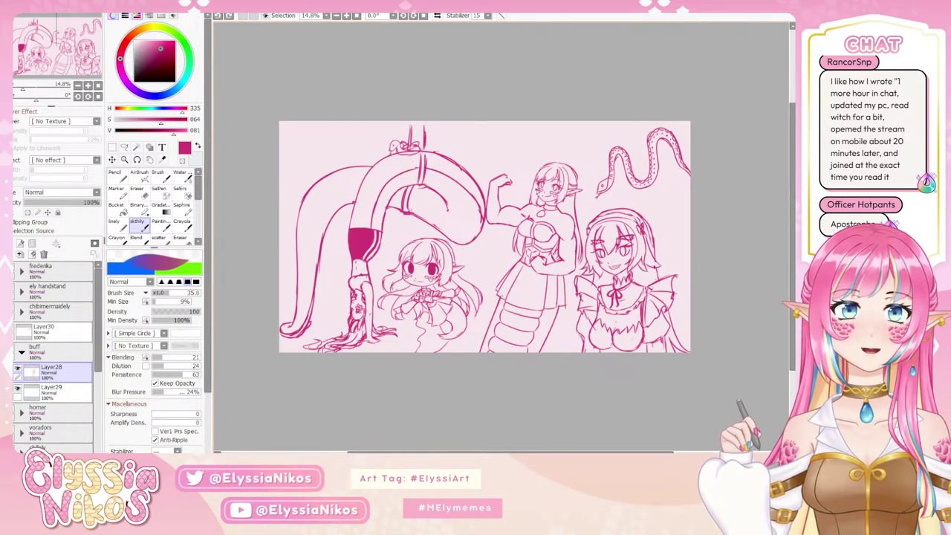
# - Retouch the cheek outline of the buff character's face with the sketching brush at size 10 and the eraser at size 14
pyautogui.click(88, 86)
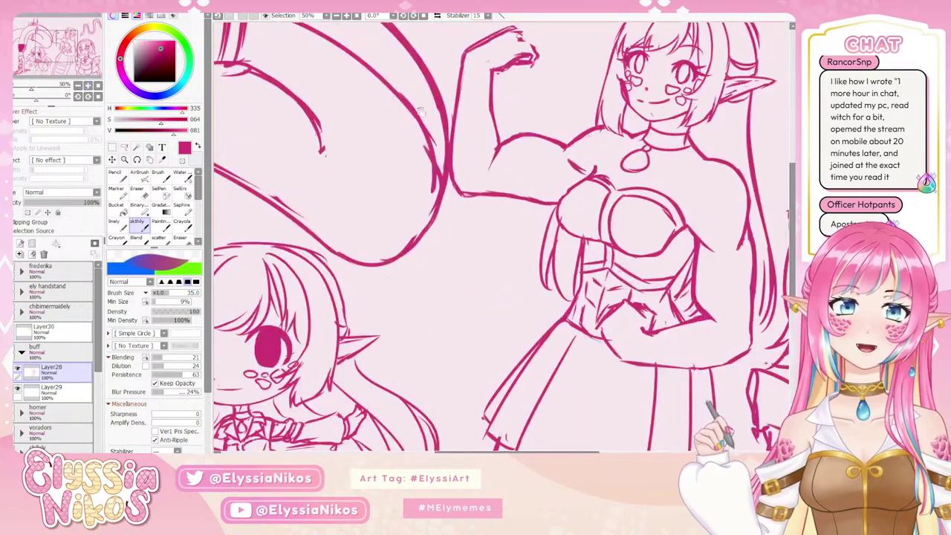
pyautogui.moveTo(627, 45); pyautogui.dragTo(401, 124)
pyautogui.moveTo(401, 165); pyautogui.dragTo(402, 159)
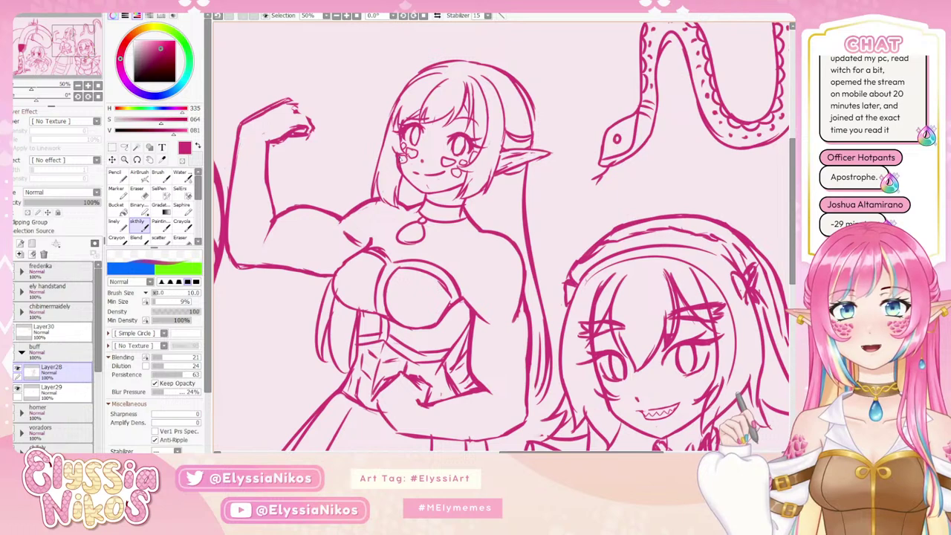
pyautogui.press('e')
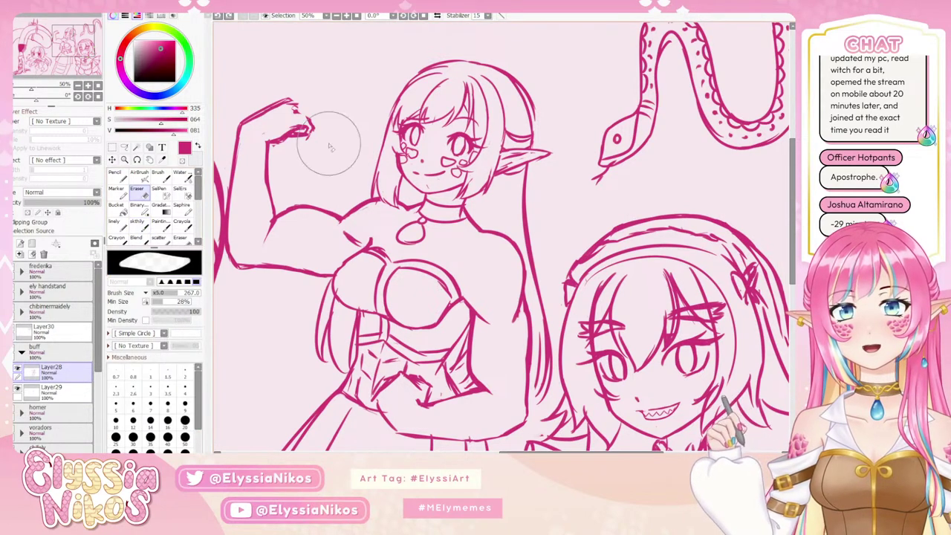
pyautogui.moveTo(402, 157); pyautogui.dragTo(401, 169)
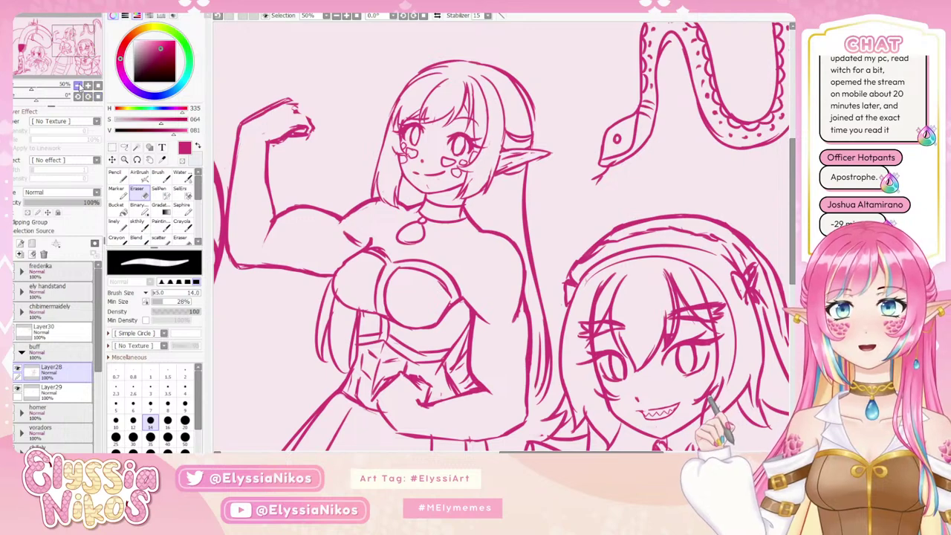
# - Try a sketch stroke along the buff character's jaw with the canvas rotated to -61°, and undo it
pyautogui.click(78, 86)
pyautogui.click(78, 86)
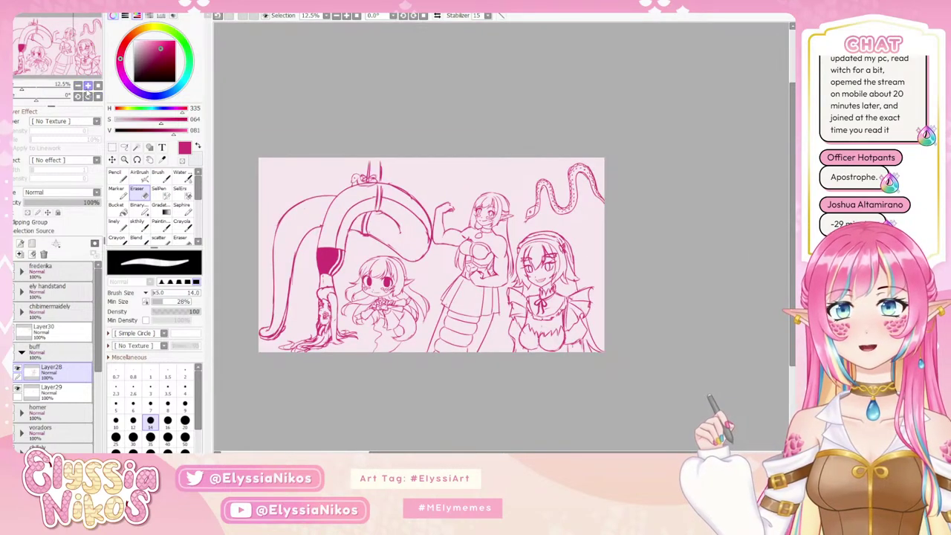
pyautogui.click(87, 86)
pyautogui.click(88, 86)
pyautogui.click(88, 87)
pyautogui.moveTo(72, 43); pyautogui.dragTo(74, 50)
pyautogui.click(87, 86)
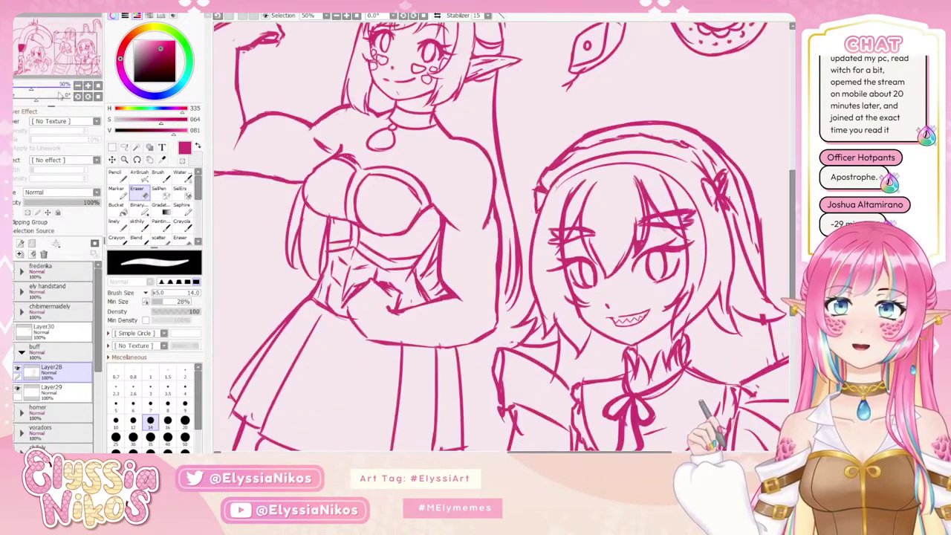
pyautogui.moveTo(61, 97); pyautogui.dragTo(45, 97)
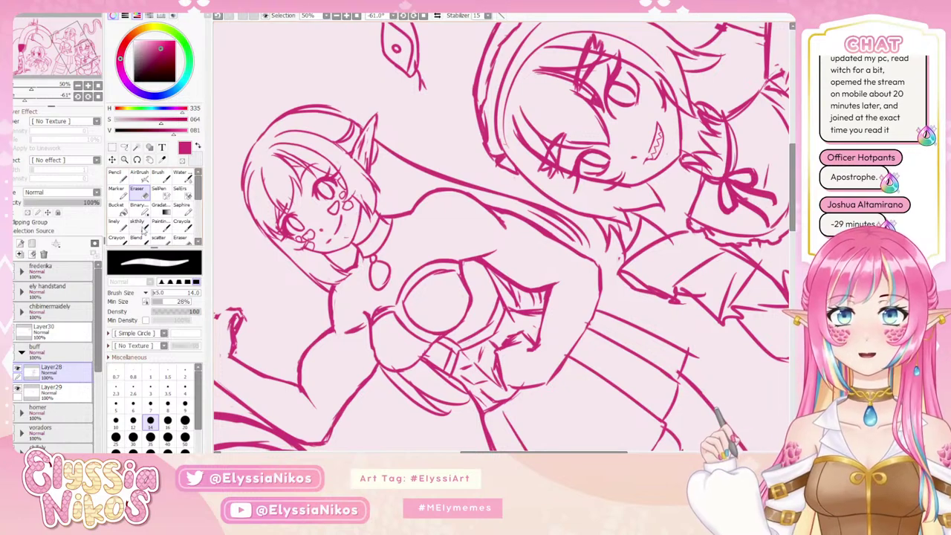
pyautogui.click(144, 230)
pyautogui.moveTo(362, 210); pyautogui.dragTo(354, 242)
pyautogui.hotkey('ctrl', 'z')
pyautogui.hotkey('ctrl', 'z')
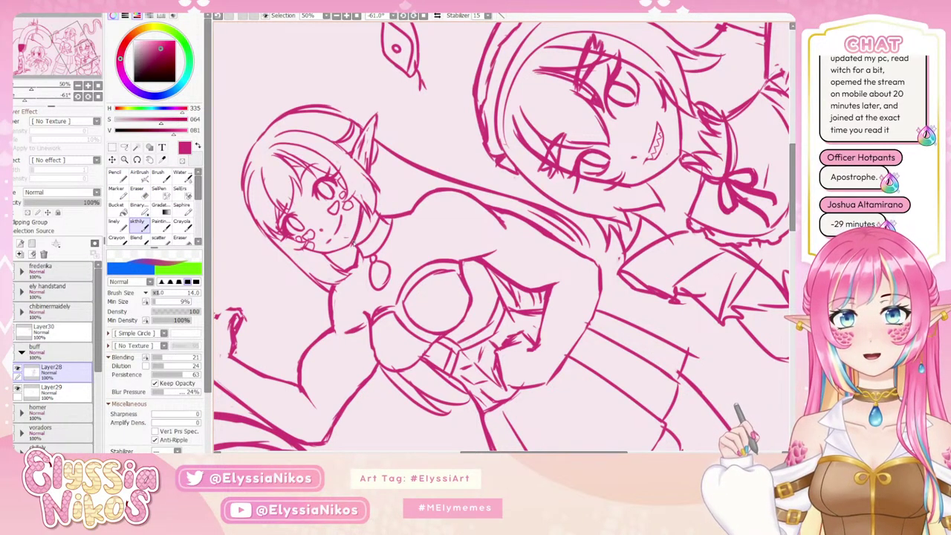
# - Examine the buff character upright, within the whole composition, and with the canvas rotated to -68° at 33.3% zoom
pyautogui.press('e')
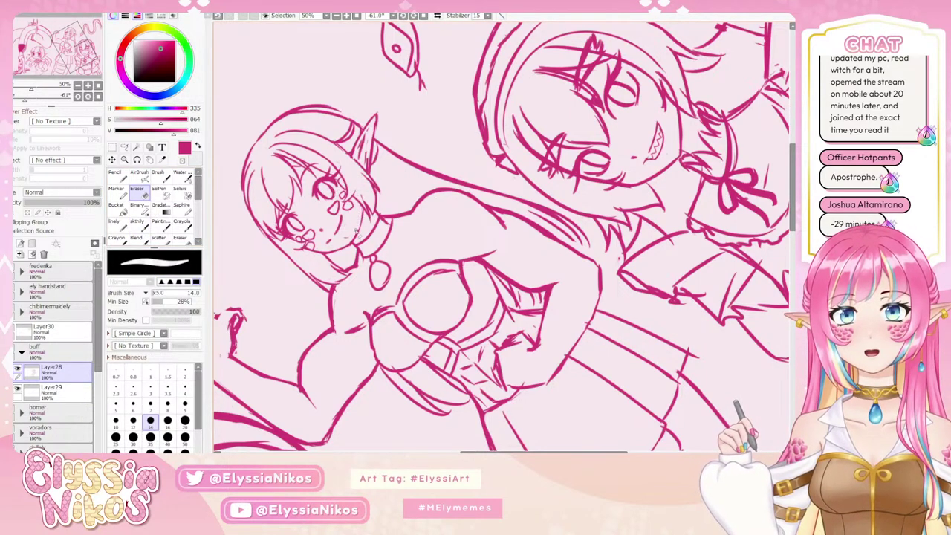
pyautogui.moveTo(103, 100); pyautogui.dragTo(101, 100)
pyautogui.click(97, 97)
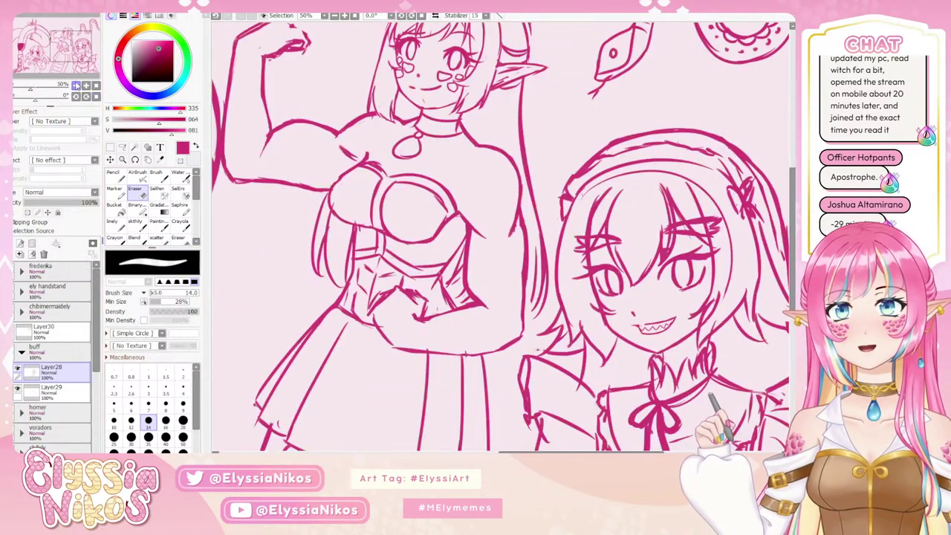
pyautogui.click(77, 87)
pyautogui.click(76, 87)
pyautogui.click(77, 87)
pyautogui.click(76, 86)
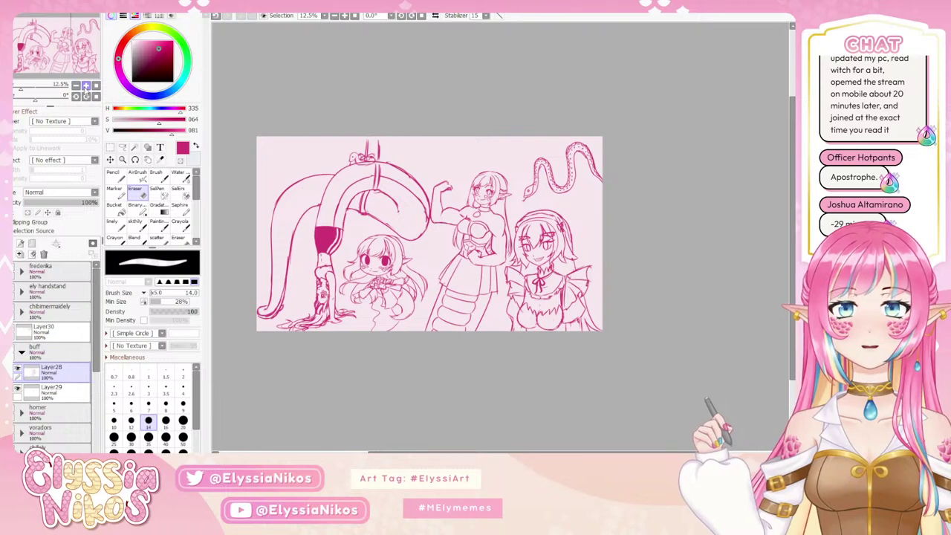
pyautogui.click(85, 87)
pyautogui.click(86, 87)
pyautogui.click(85, 87)
pyautogui.click(70, 47)
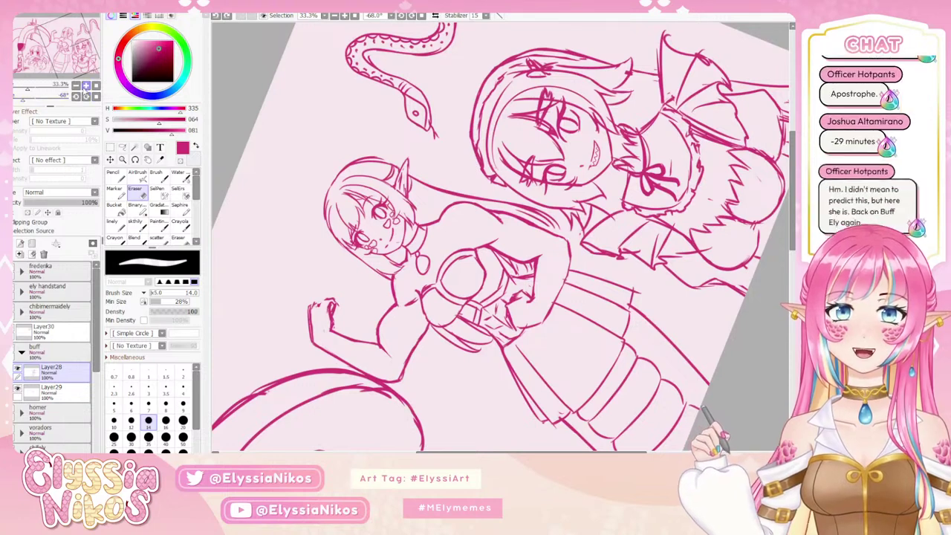
# - Try a short sketch stroke beside the buff character's cheek at brush size 8 with the canvas zoomed to 50%, and undo it
pyautogui.scroll(1, 331, 210)
pyautogui.press('b')
pyautogui.moveTo(332, 212)
pyautogui.mouseDown()
pyautogui.moveTo(323, 211)
pyautogui.moveTo(352, 214)
pyautogui.mouseUp()
pyautogui.hotkey('ctrl', 'z')
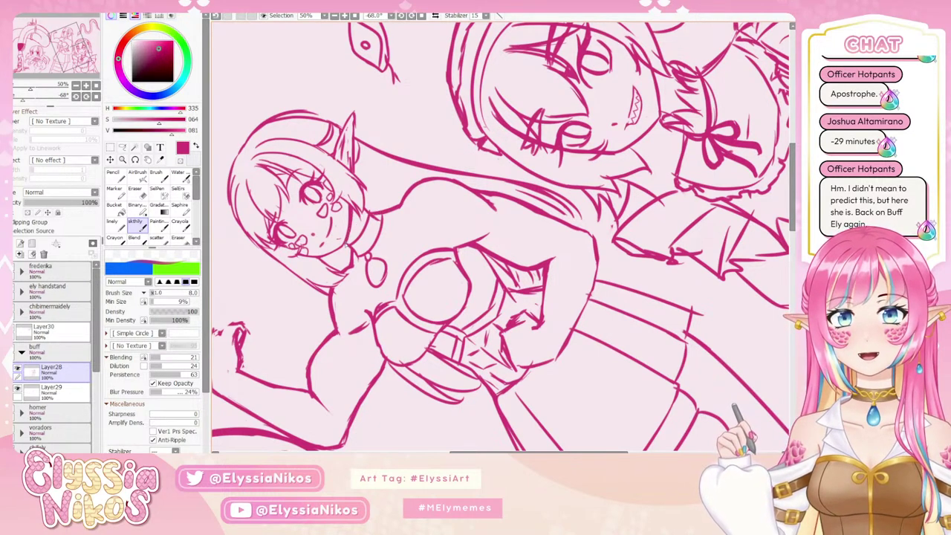
# - Reset the canvas rotation to 0°, examine the buff character's face and upper body, and review the whole composition at 17.6% zoom
pyautogui.click(96, 97)
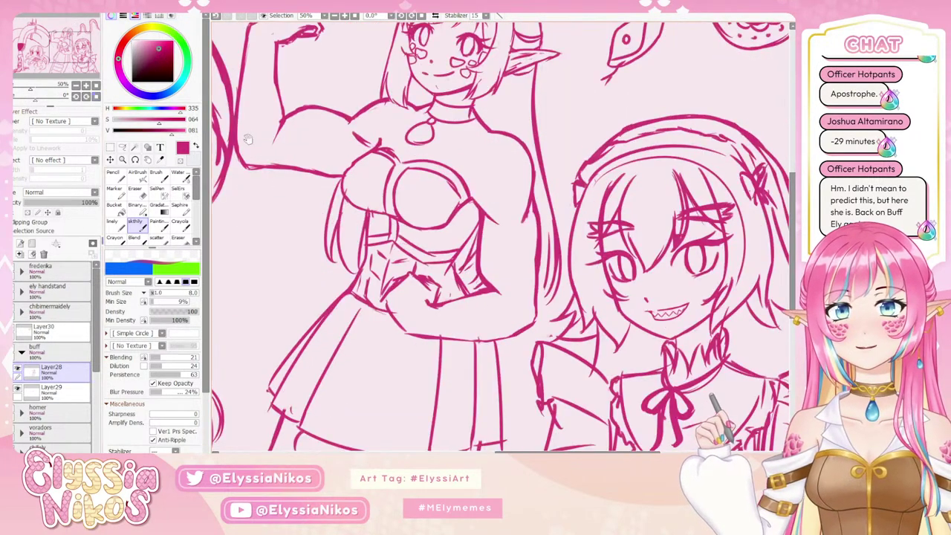
pyautogui.moveTo(430, 50); pyautogui.dragTo(370, 140)
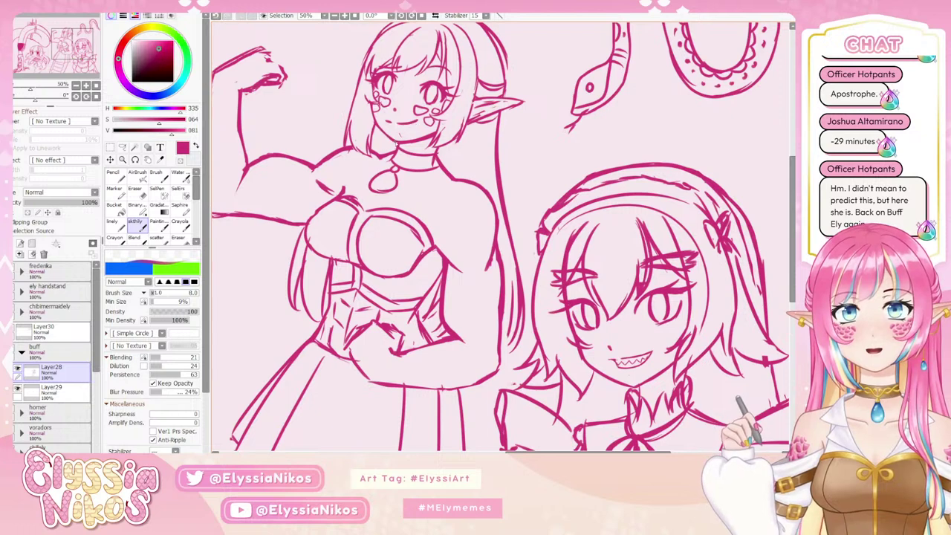
pyautogui.press('e')
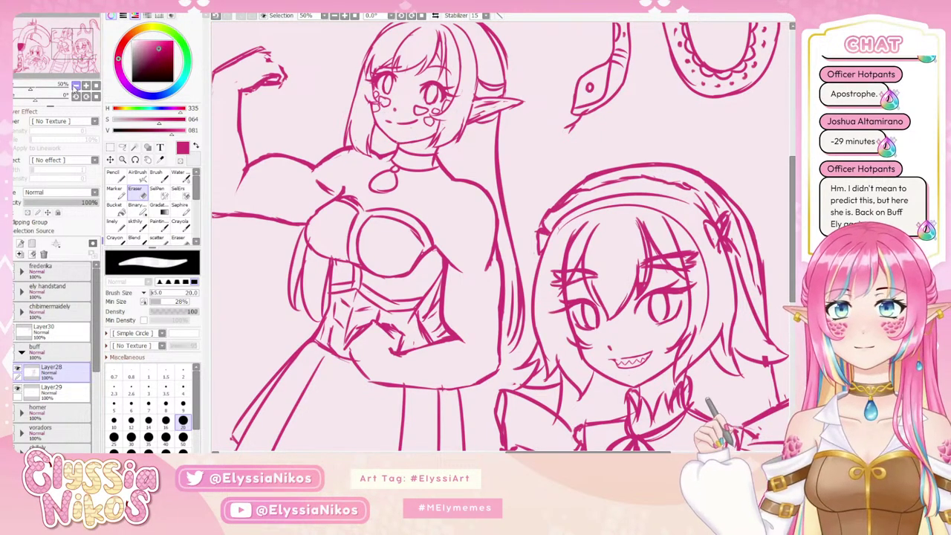
pyautogui.click(75, 86)
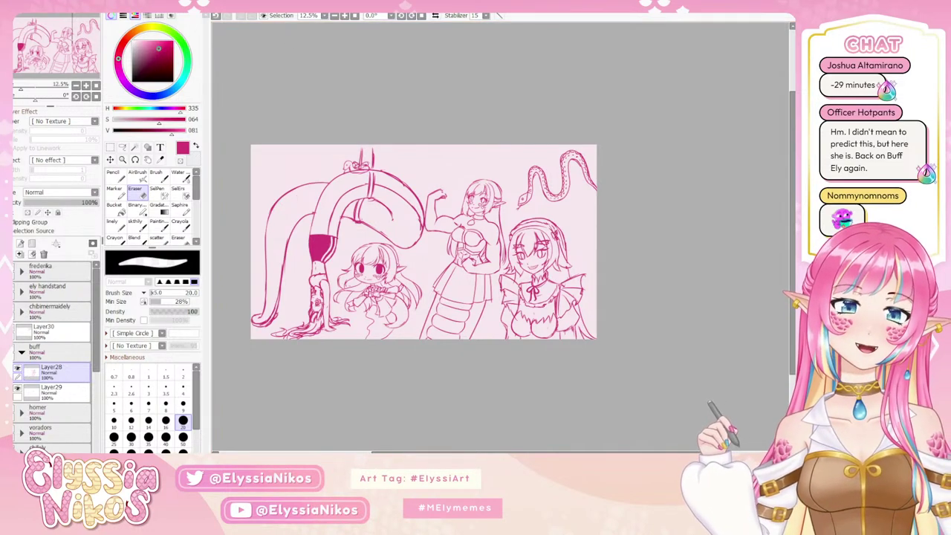
pyautogui.scroll(2, 297, 237)
pyautogui.scroll(-1, 421, 216)
pyautogui.scroll(1, 421, 215)
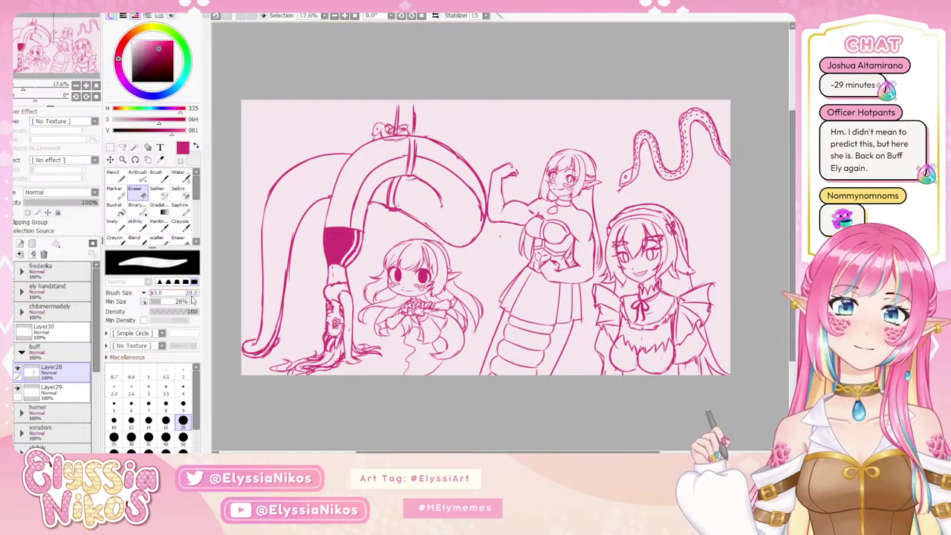
# - Show the requests layer at the end of the layer list to read its written notes, and hide it again
pyautogui.scroll(-3, 52, 349)
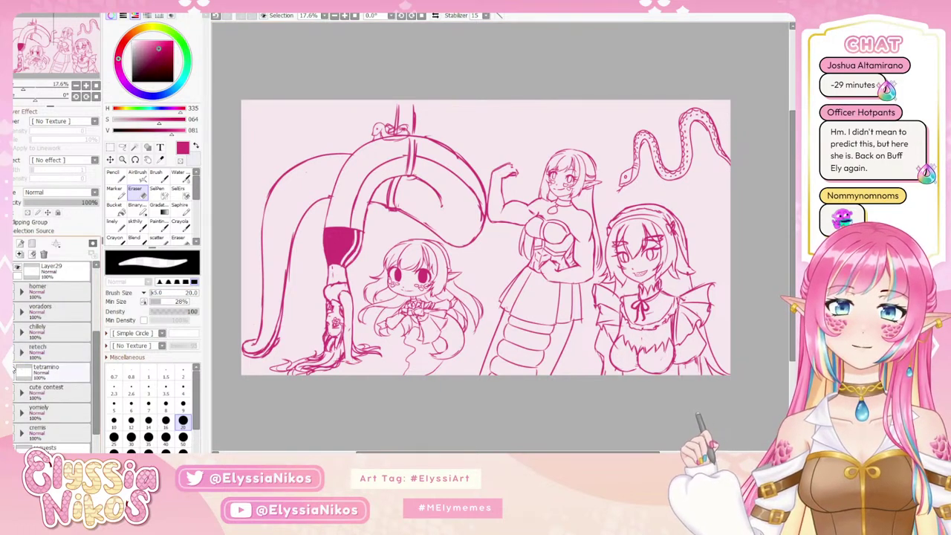
pyautogui.click(18, 448)
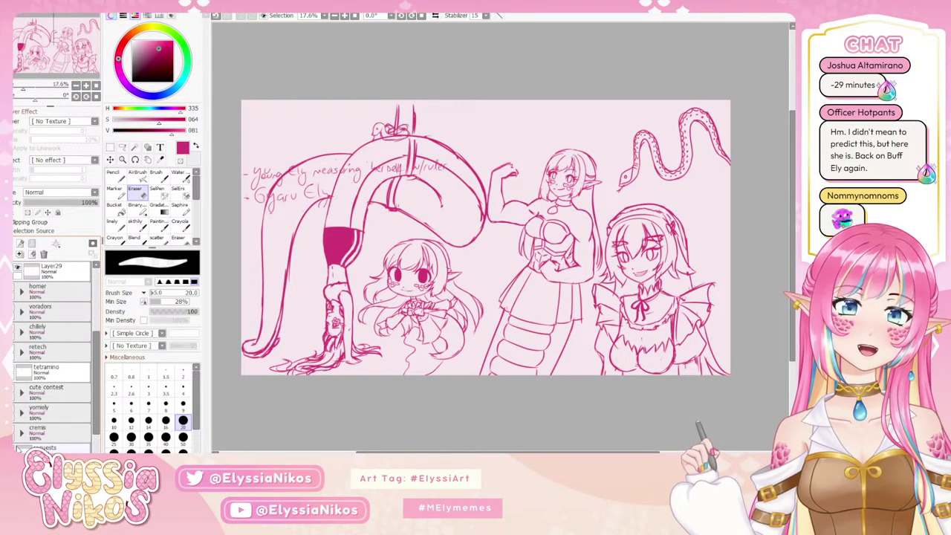
pyautogui.press('d')
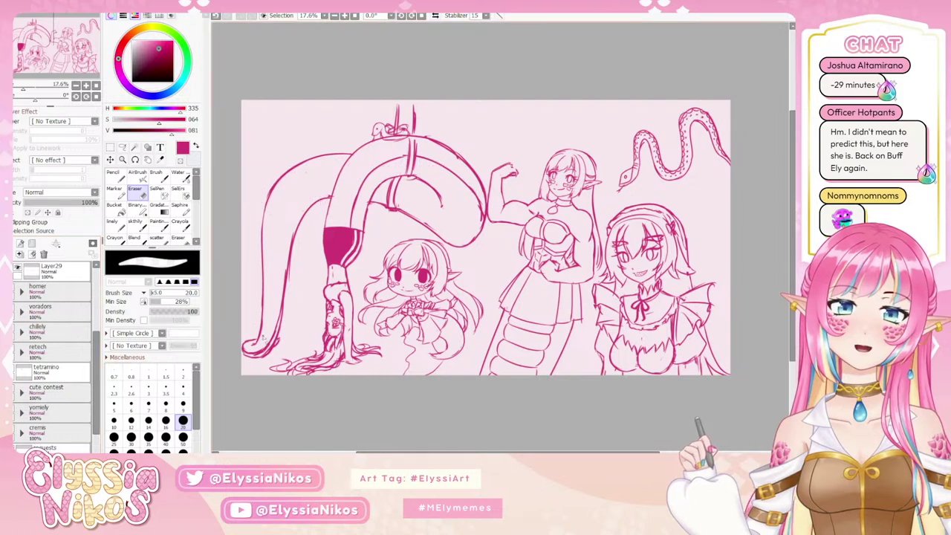